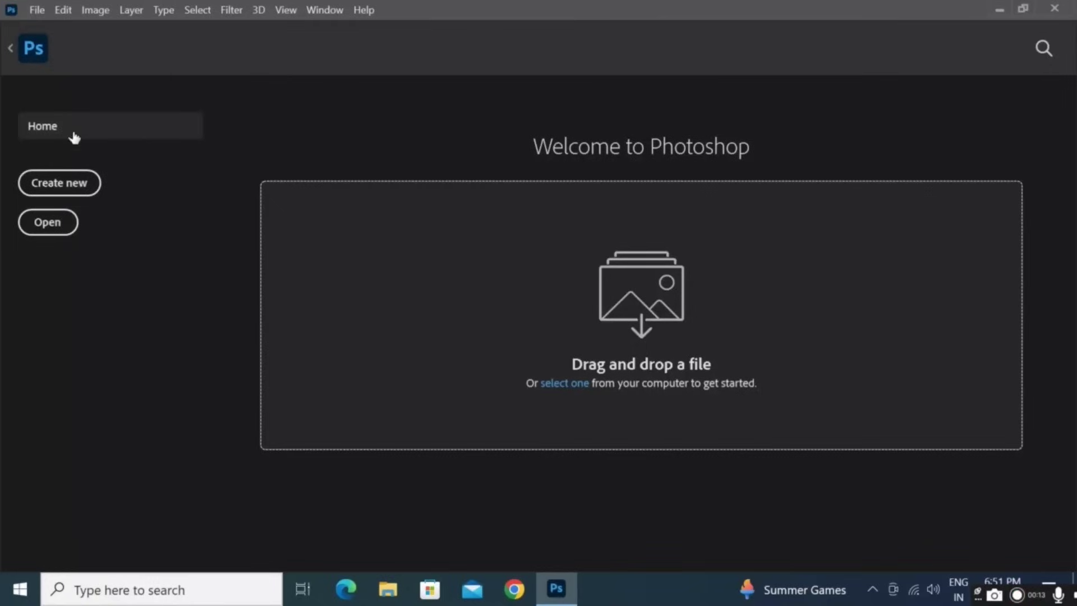
# Start a new document and browse the Saved, Print, Art & Illustration, Web, Mobile, and Film & Video presets before returning to the recent ones.
pyautogui.click(72, 189)
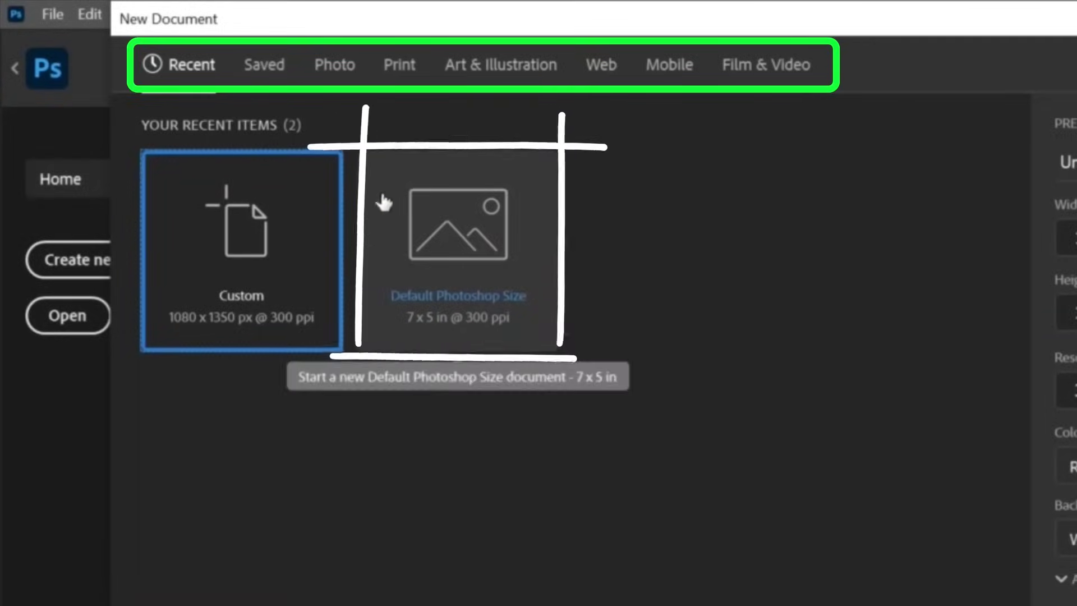
pyautogui.click(261, 65)
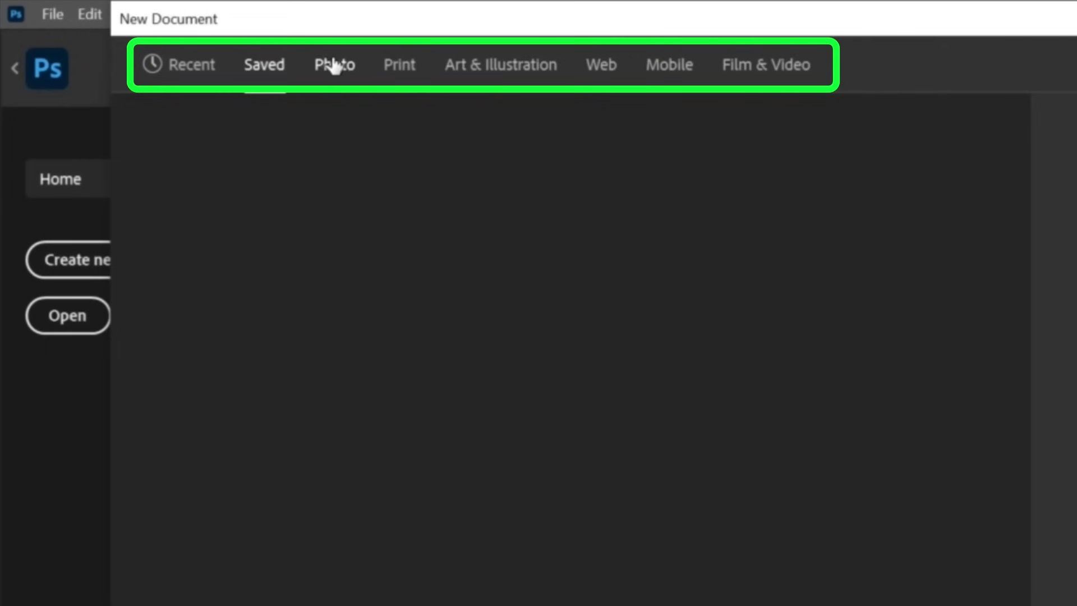
pyautogui.click(397, 66)
pyautogui.click(527, 75)
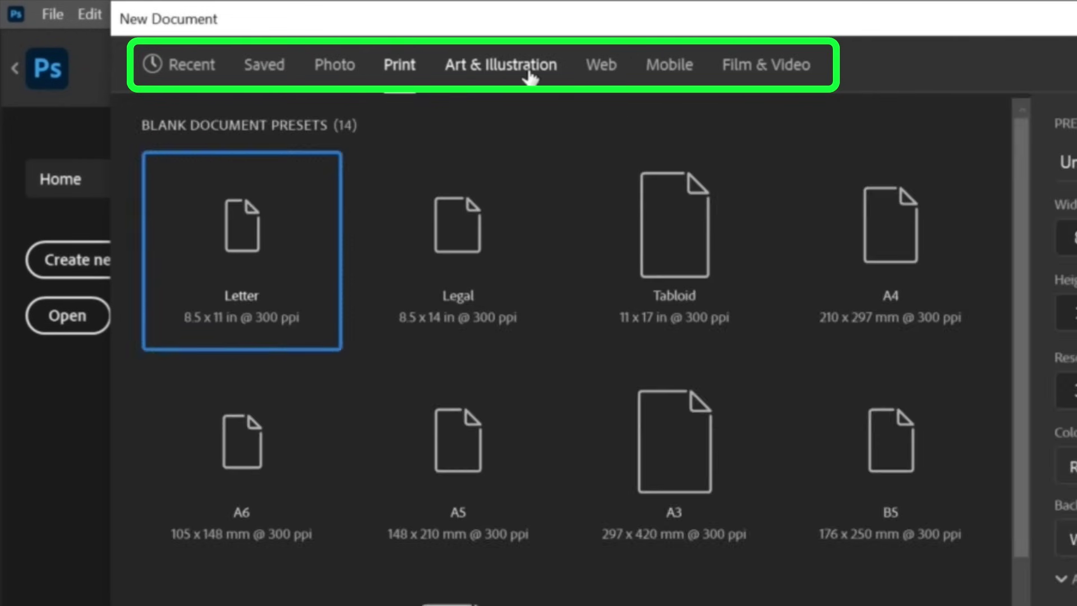
pyautogui.click(604, 59)
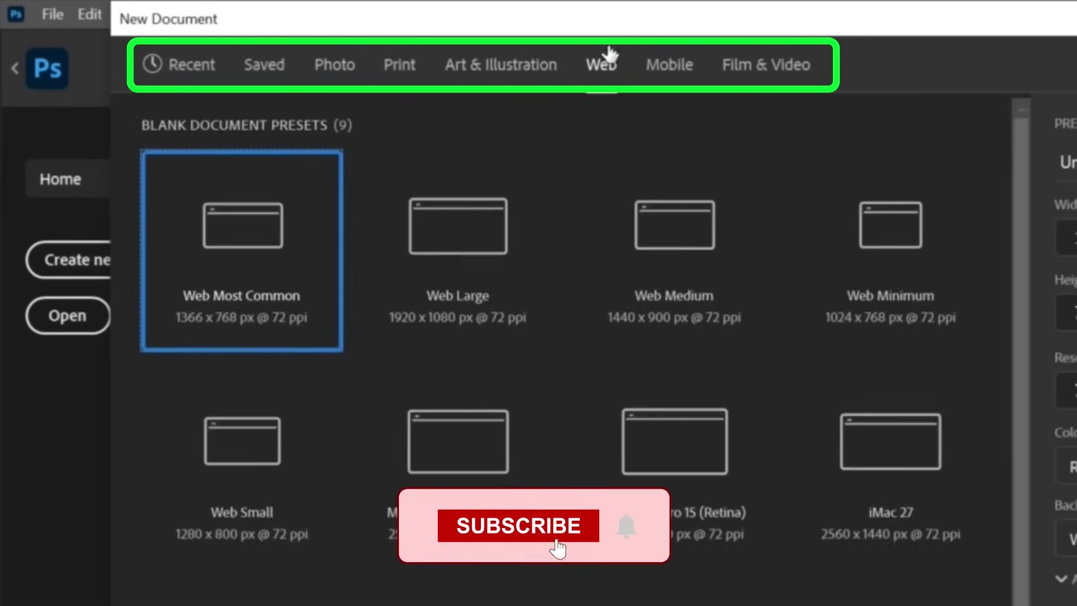
pyautogui.click(690, 67)
pyautogui.click(734, 70)
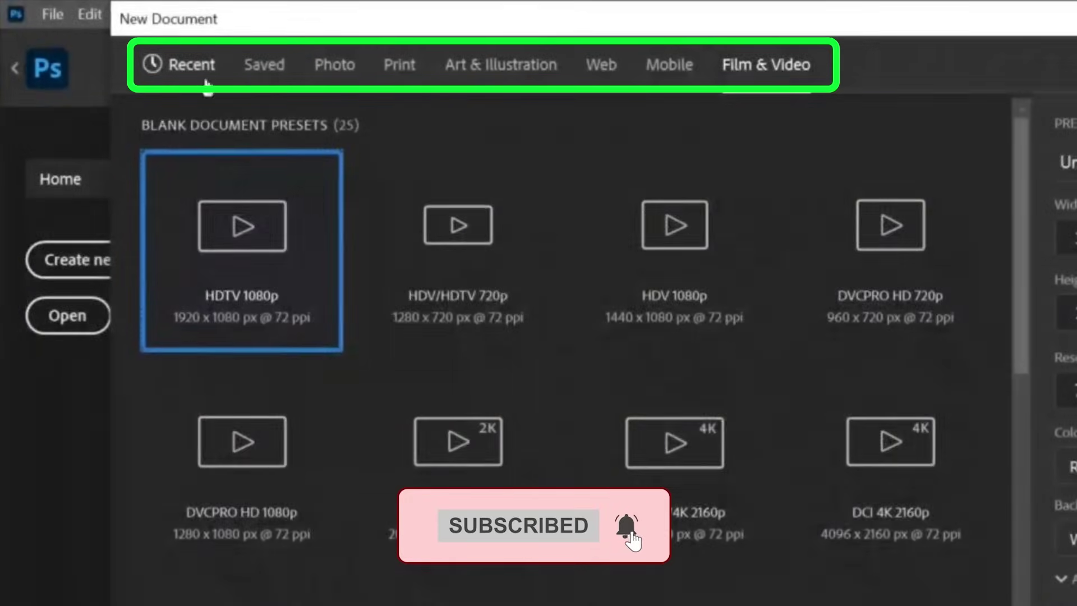
pyautogui.click(206, 81)
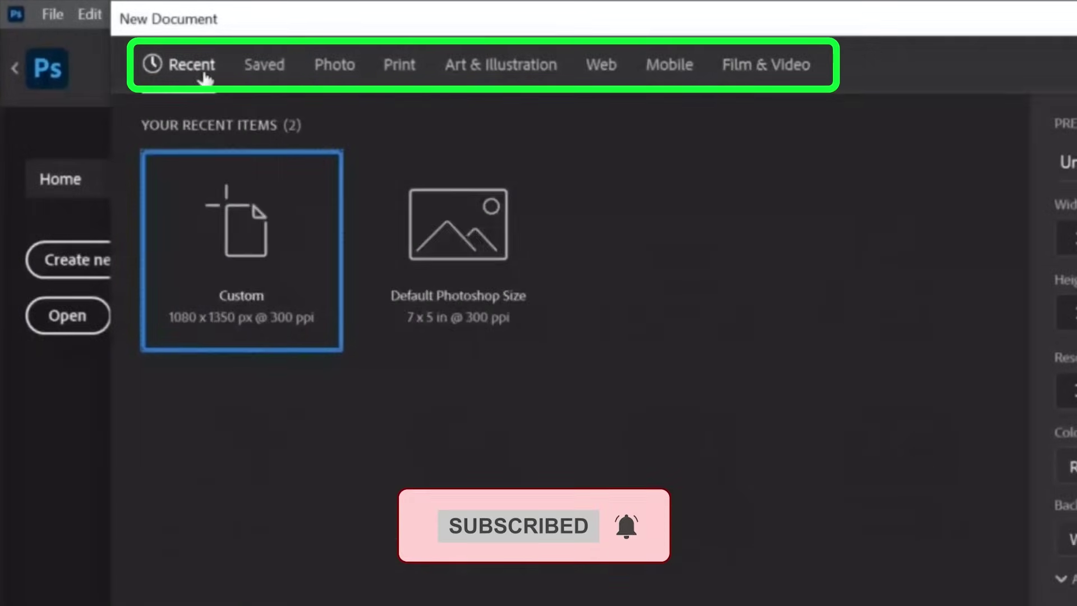
# Create a document named Practice from the Default Photoshop Size preset, 7 x 5 inches at 300 pixels/inch, RGB Color, white background.
pyautogui.click(448, 225)
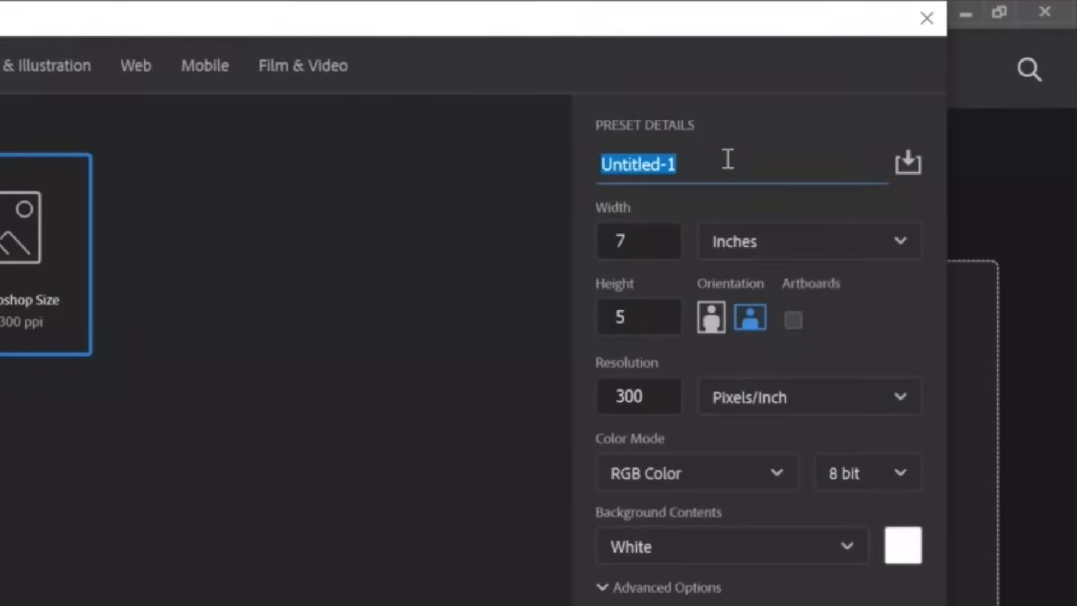
pyautogui.write('Practice')
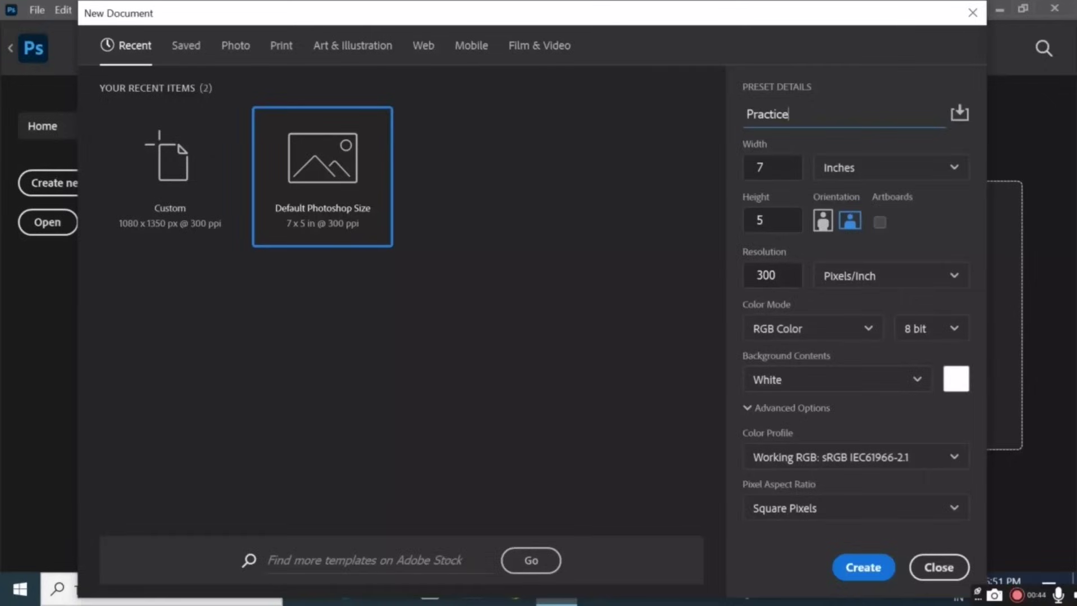
pyautogui.click(865, 171)
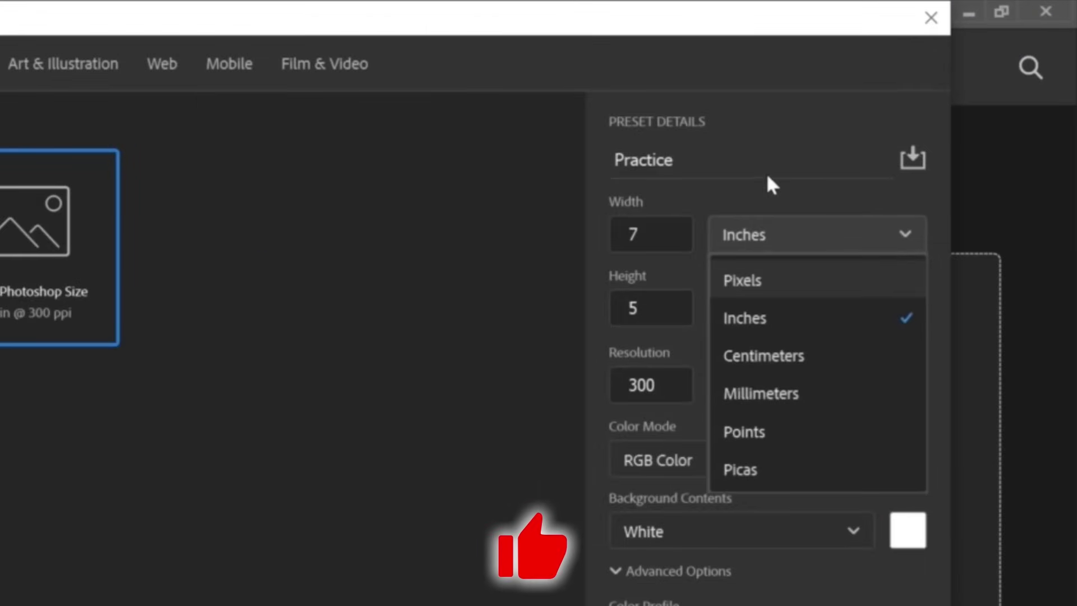
pyautogui.click(748, 201)
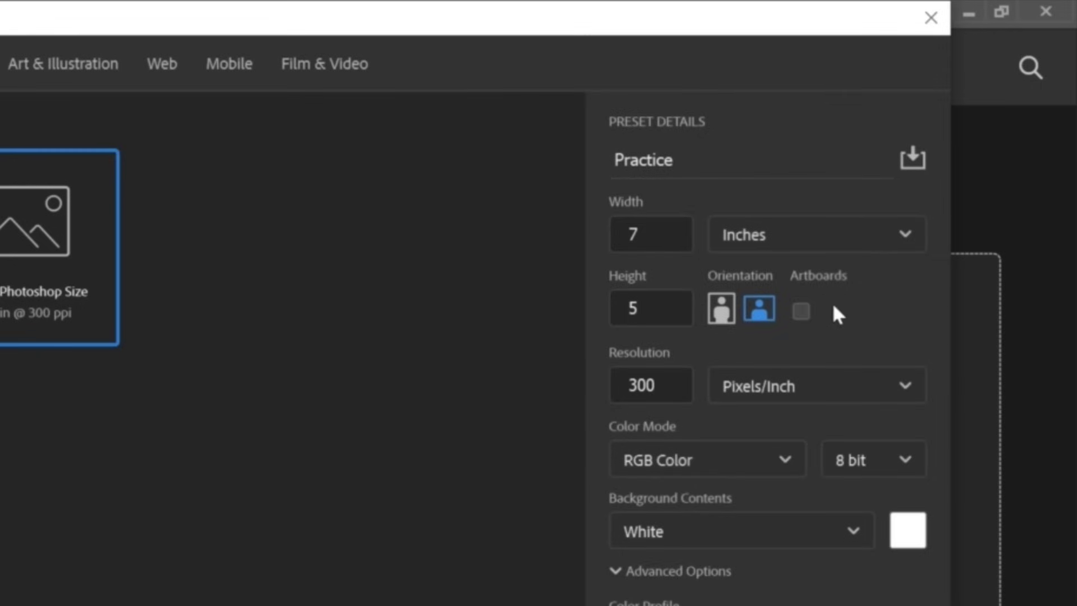
pyautogui.click(769, 386)
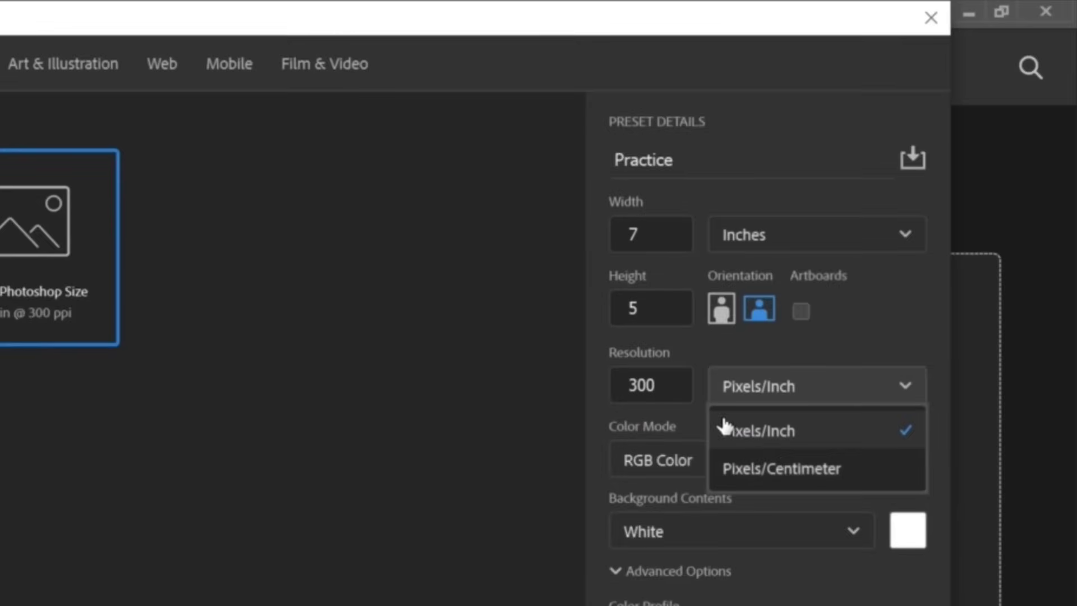
pyautogui.click(724, 426)
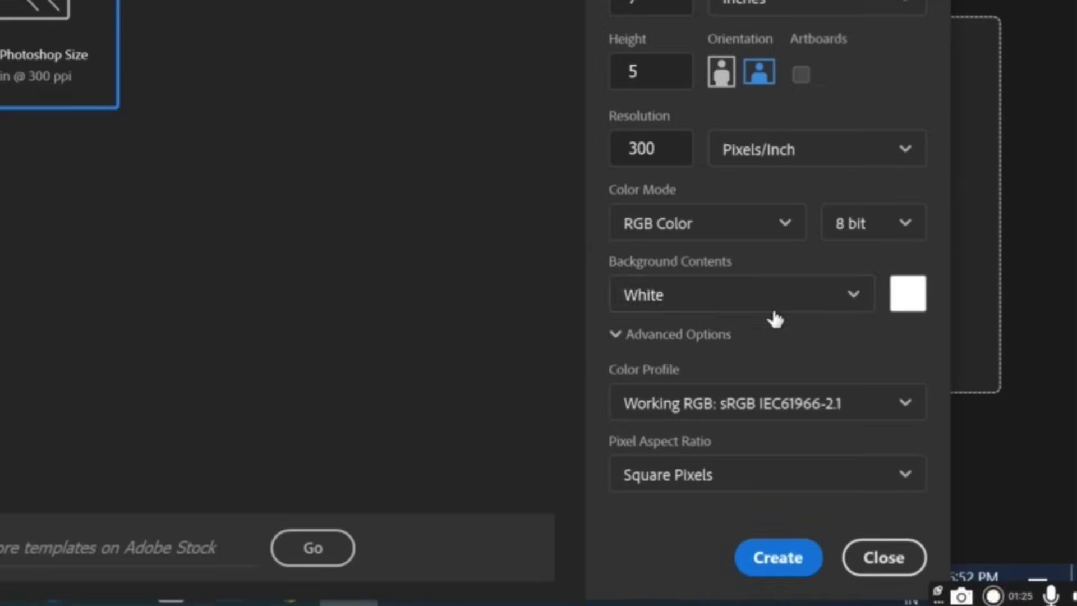
pyautogui.click(774, 561)
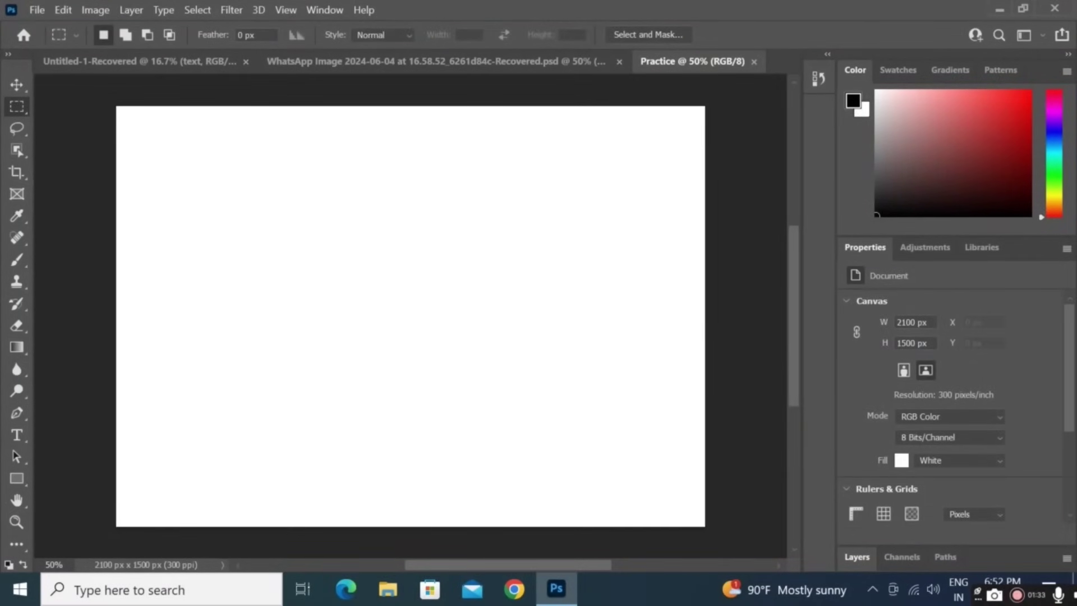
# Move the toolbar to the Color panel's side and back to its original edge, and set it to two columns.
pyautogui.moveTo(18, 58); pyautogui.dragTo(825, 85)
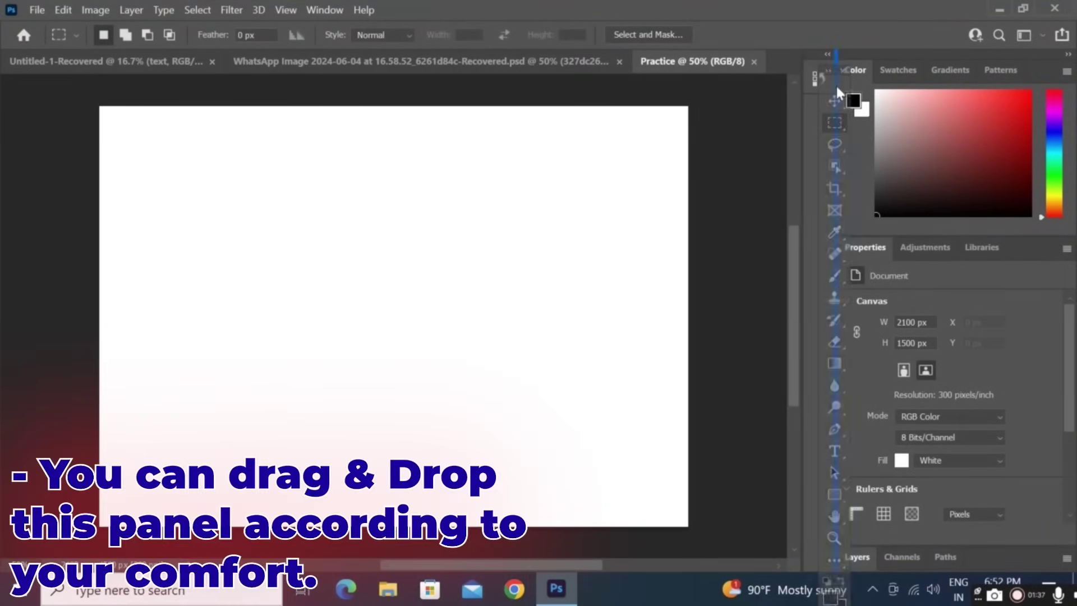
pyautogui.moveTo(836, 66); pyautogui.dragTo(18, 56)
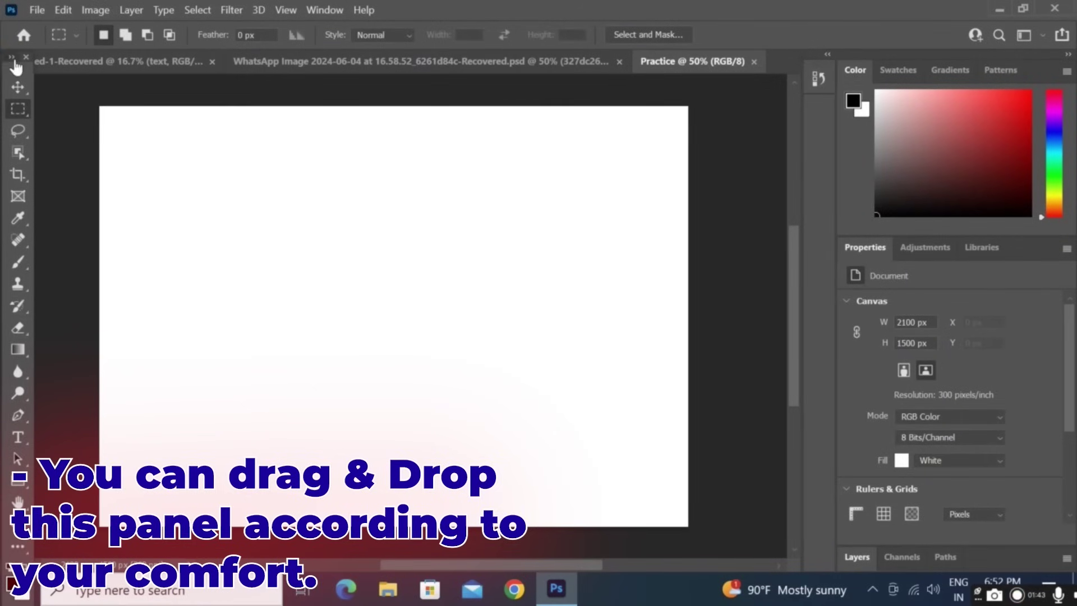
pyautogui.click(11, 57)
pyautogui.click(41, 57)
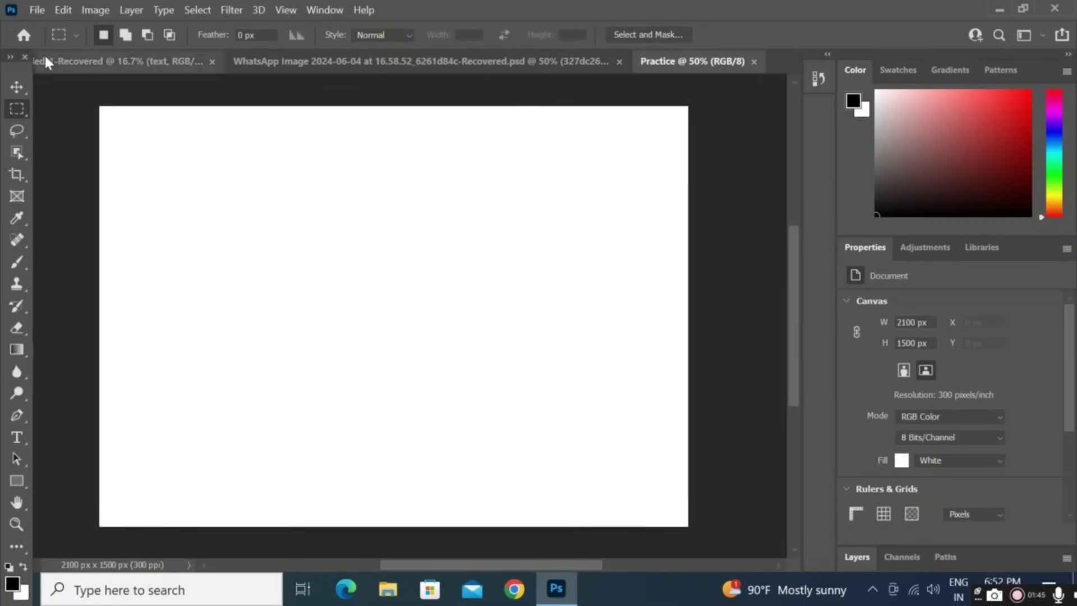
pyautogui.click(11, 58)
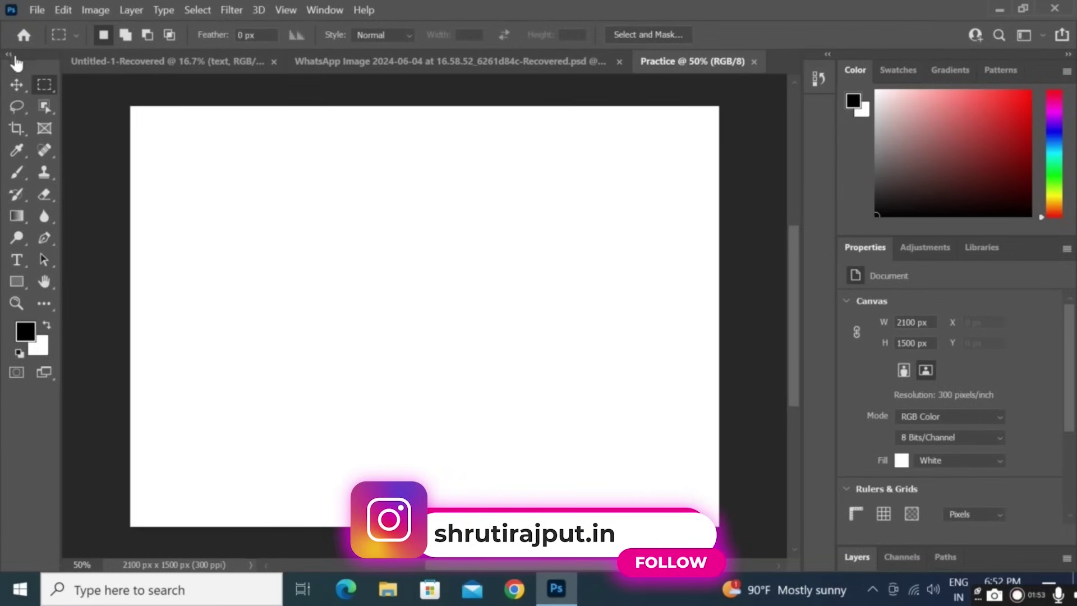
# Detach the two-column toolbar so it floats over the canvas, and close it.
pyautogui.moveTo(45, 66); pyautogui.dragTo(284, 151)
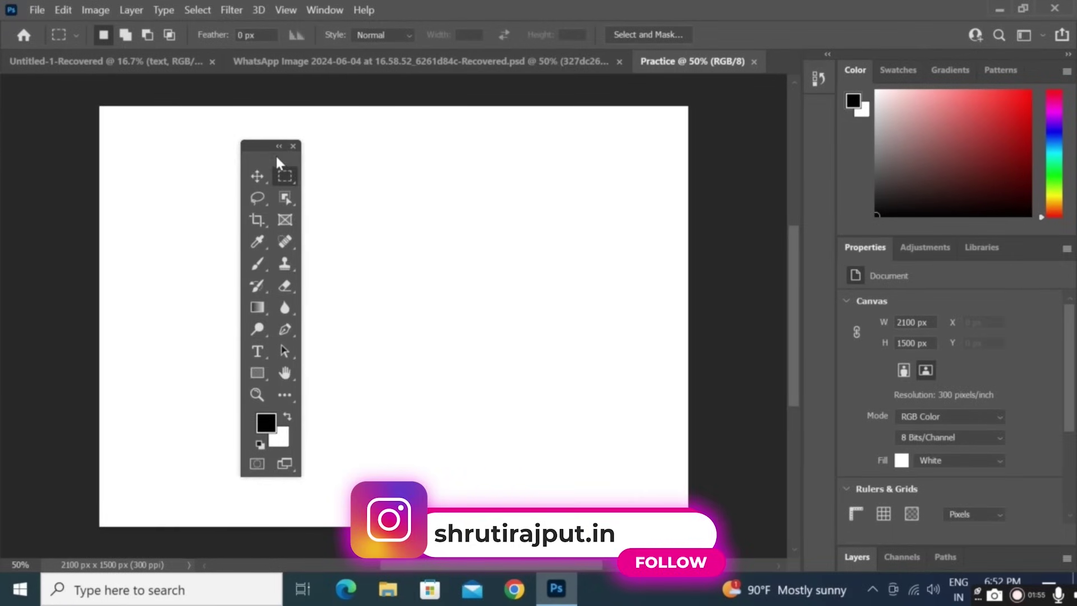
pyautogui.click(293, 145)
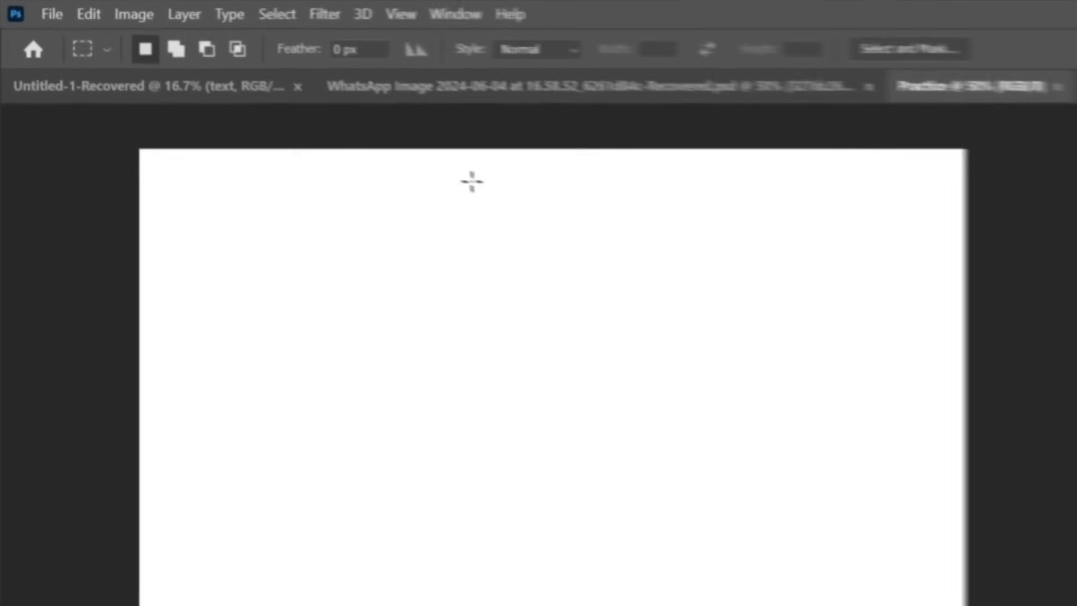
# Reset the Essentials workspace to bring back the toolbar, and show the toolbar in two columns.
pyautogui.click(493, 11)
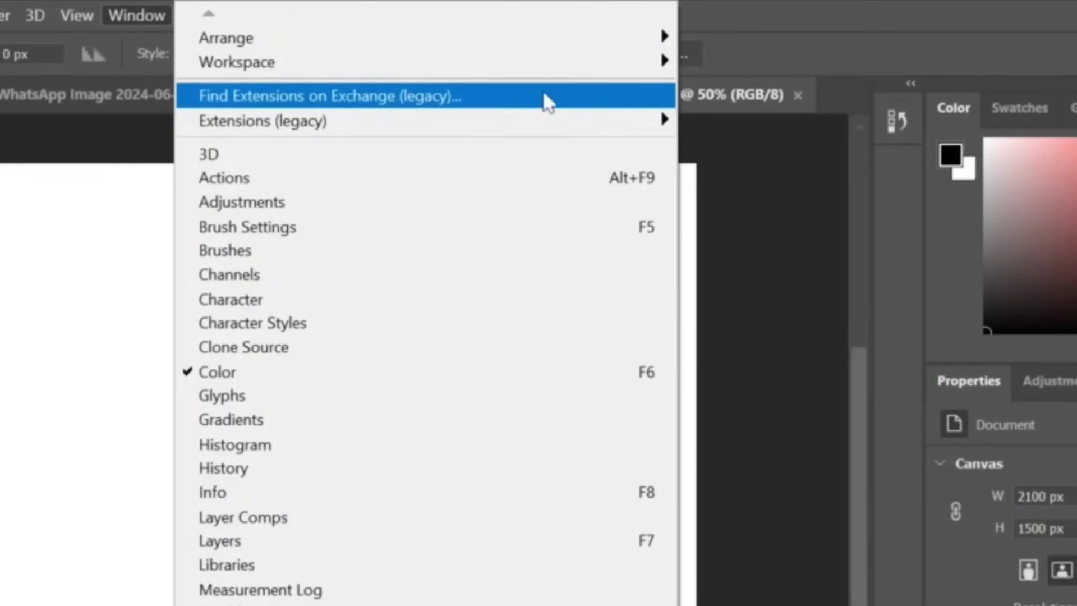
pyautogui.moveTo(520, 65)
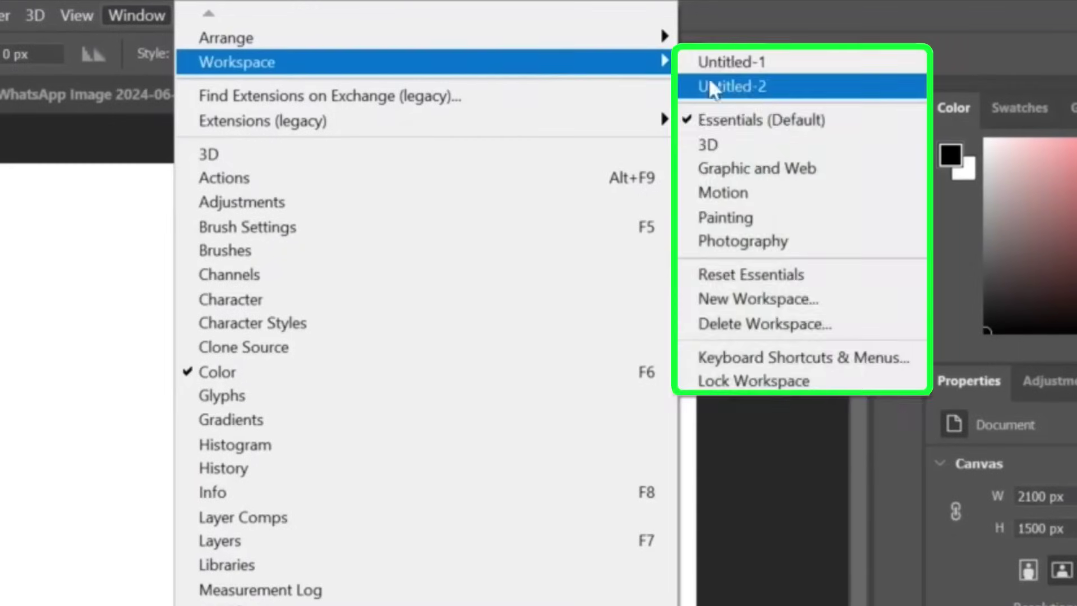
pyautogui.click(732, 275)
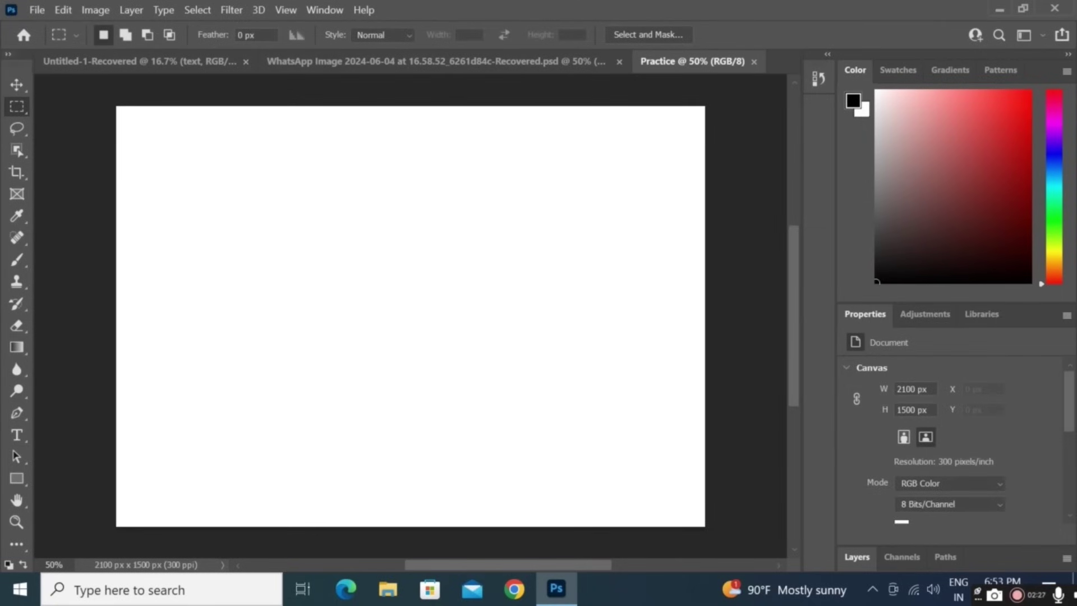
pyautogui.click(8, 54)
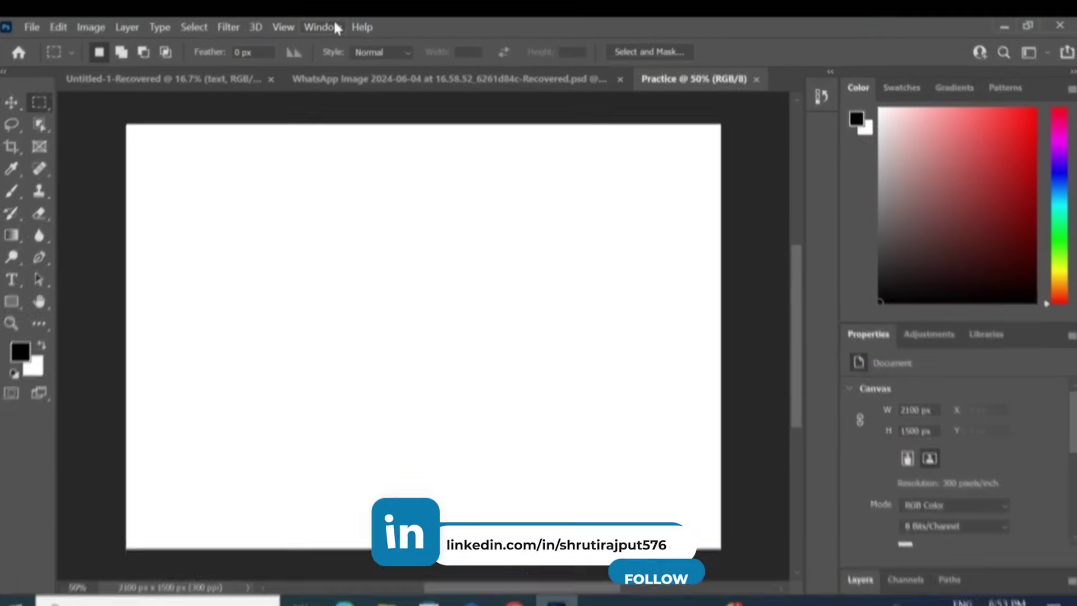
# Open the Brush Settings panel, detach it so it floats over the canvas, and close it.
pyautogui.click(326, 11)
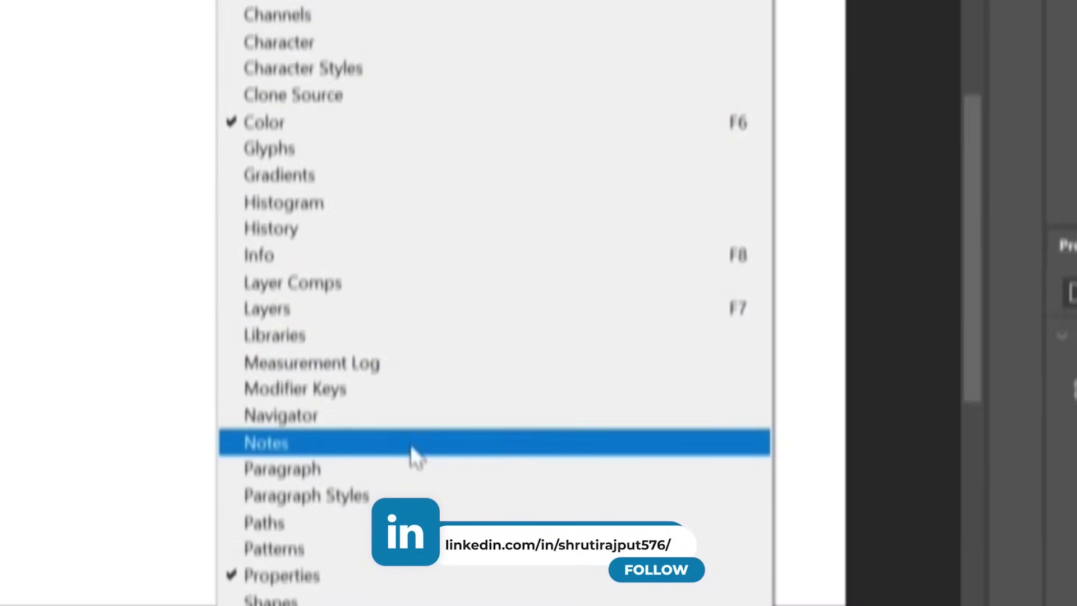
pyautogui.moveTo(254, 581)
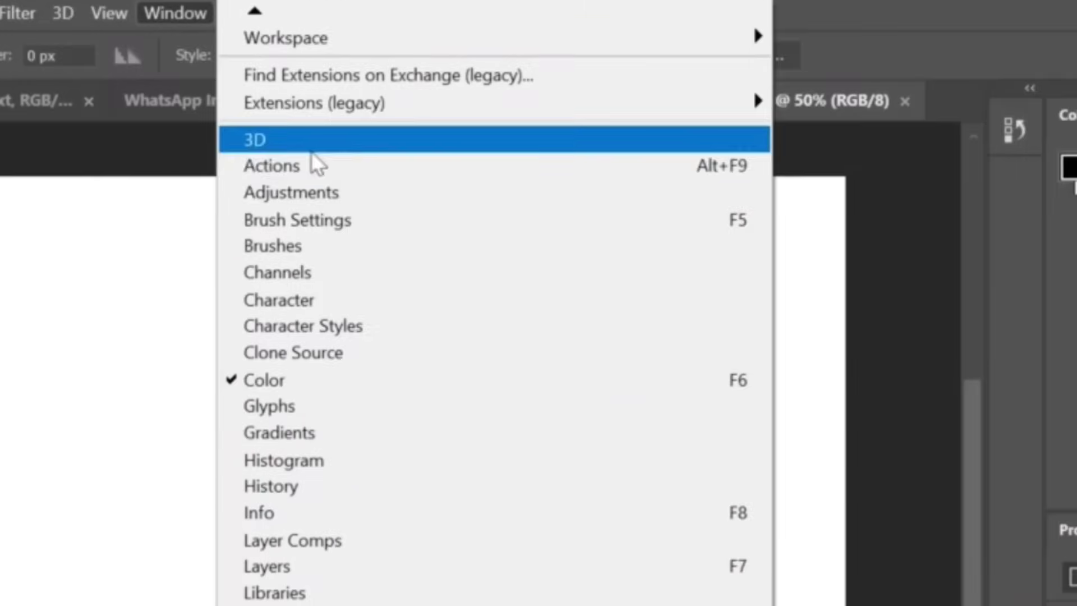
pyautogui.click(727, 220)
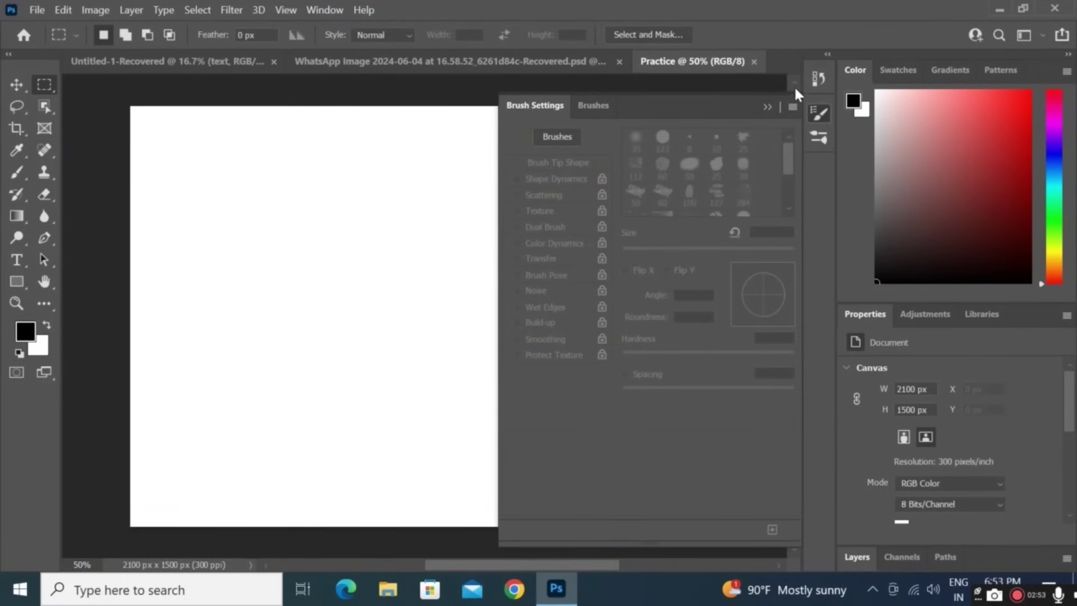
pyautogui.moveTo(793, 102)
pyautogui.mouseDown()
pyautogui.moveTo(691, 120)
pyautogui.moveTo(681, 137)
pyautogui.mouseUp()
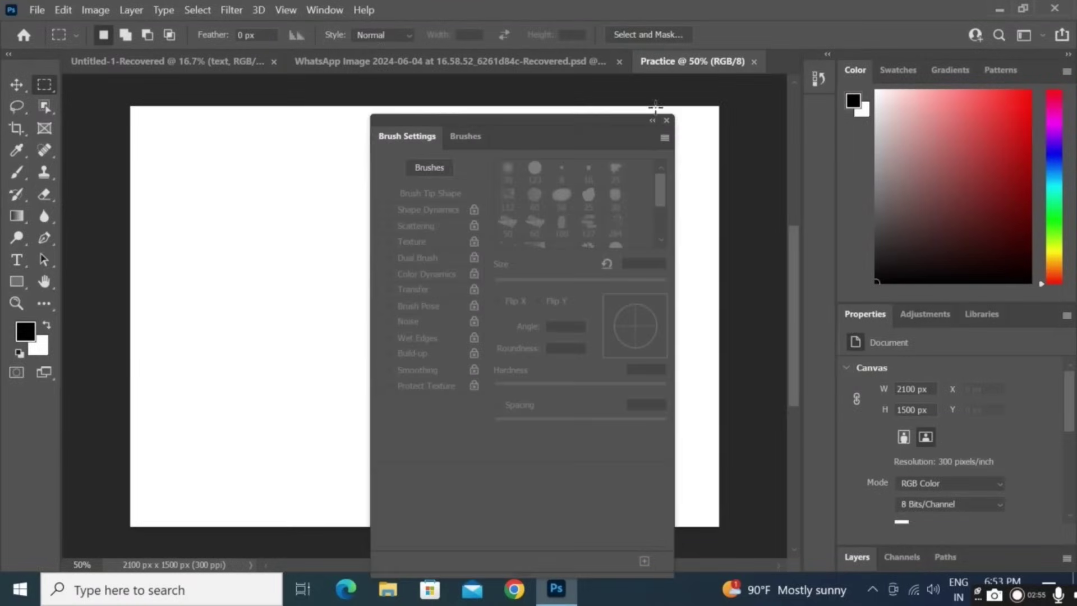
pyautogui.click(667, 121)
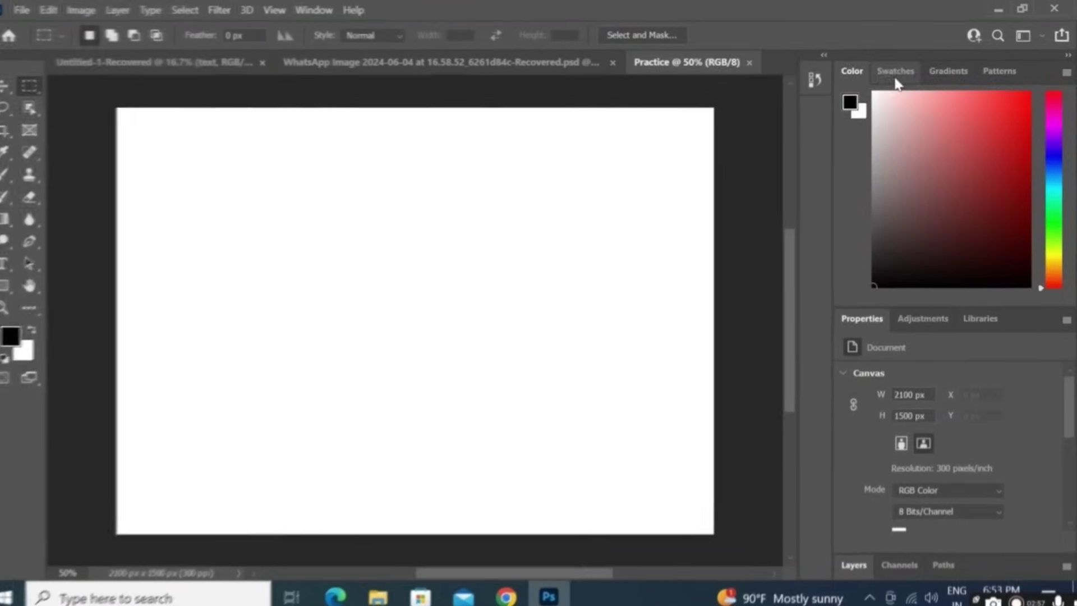
# Look through the Swatches folders, detach the Swatches panel from its group onto the canvas, and close it.
pyautogui.click(900, 71)
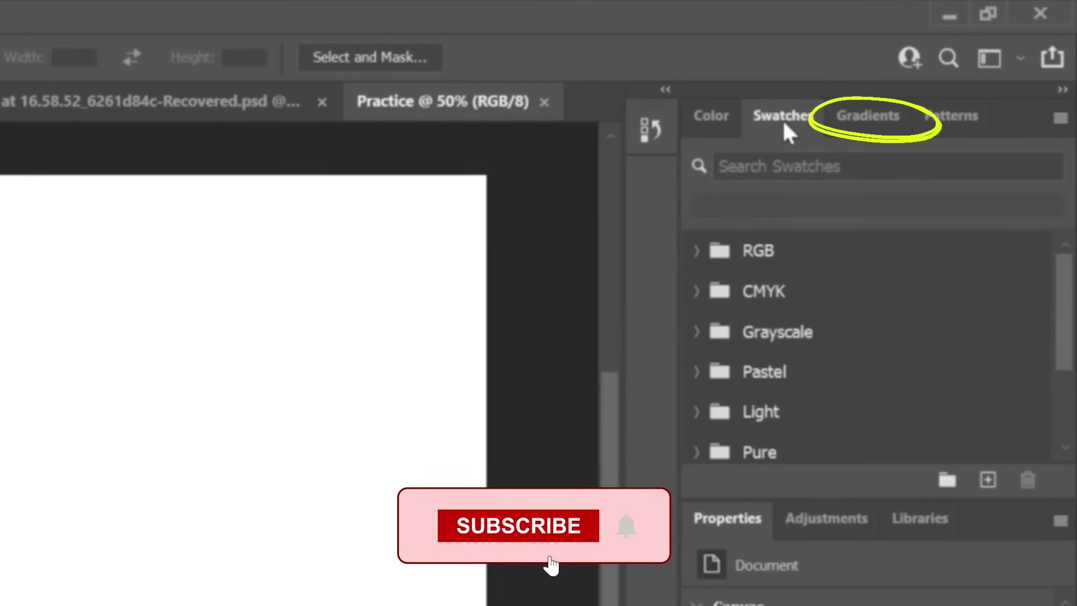
pyautogui.scroll(-2, 771, 342)
pyautogui.scroll(-2, 753, 360)
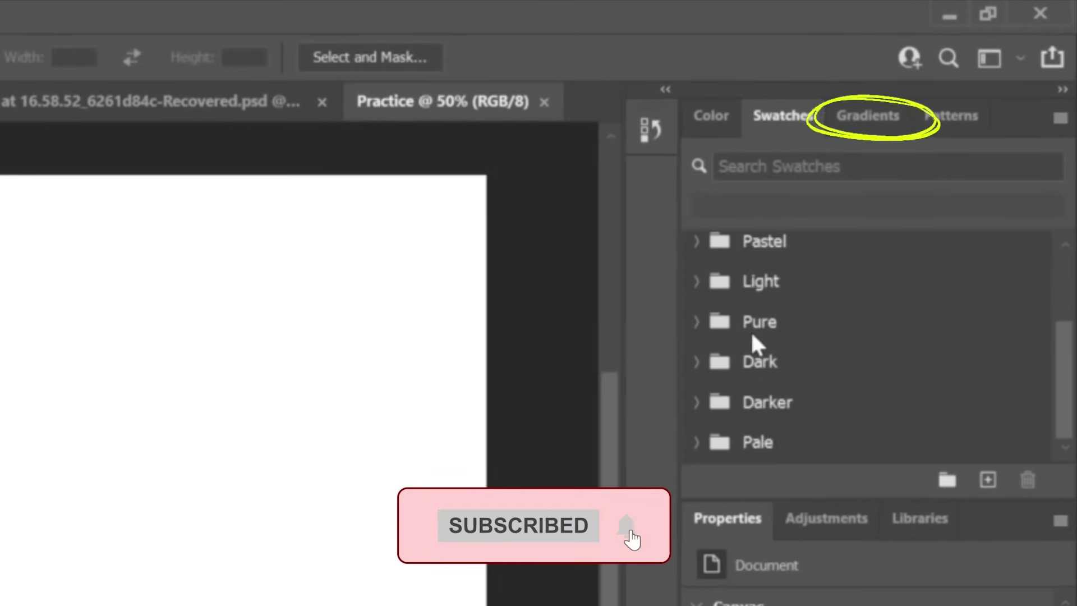
pyautogui.scroll(3, 754, 315)
pyautogui.moveTo(772, 115); pyautogui.dragTo(98, 208)
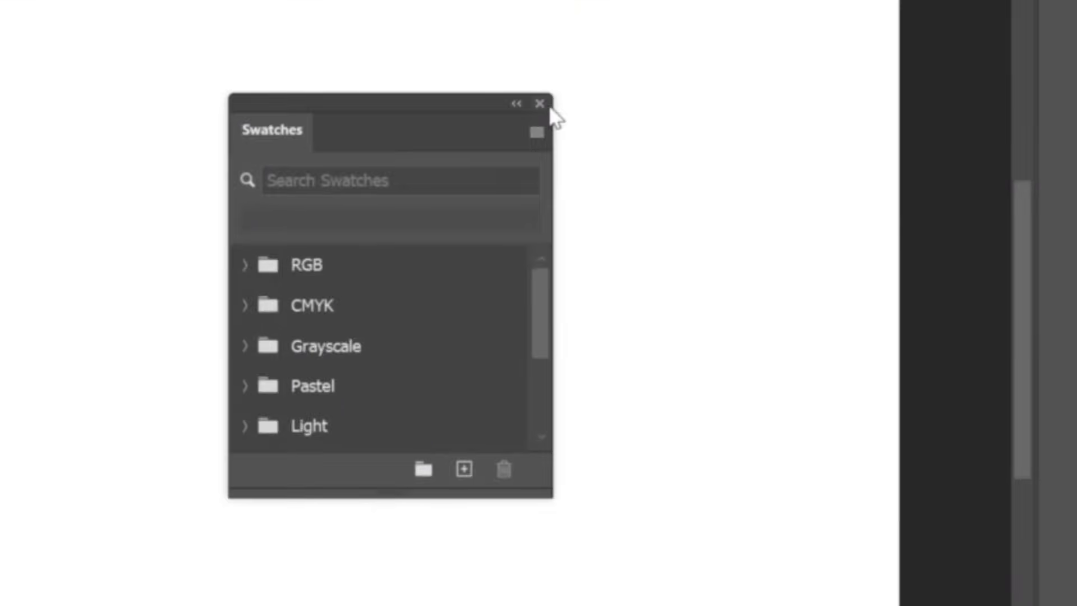
pyautogui.click(540, 104)
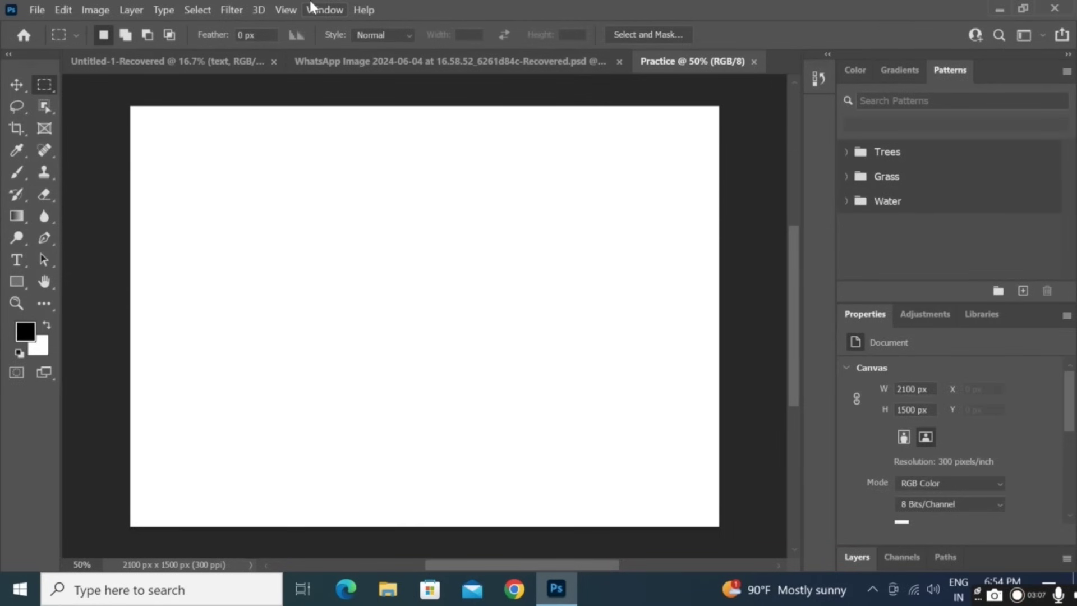
# Restore the default panel layout by resetting the Essentials workspace.
pyautogui.click(312, 3)
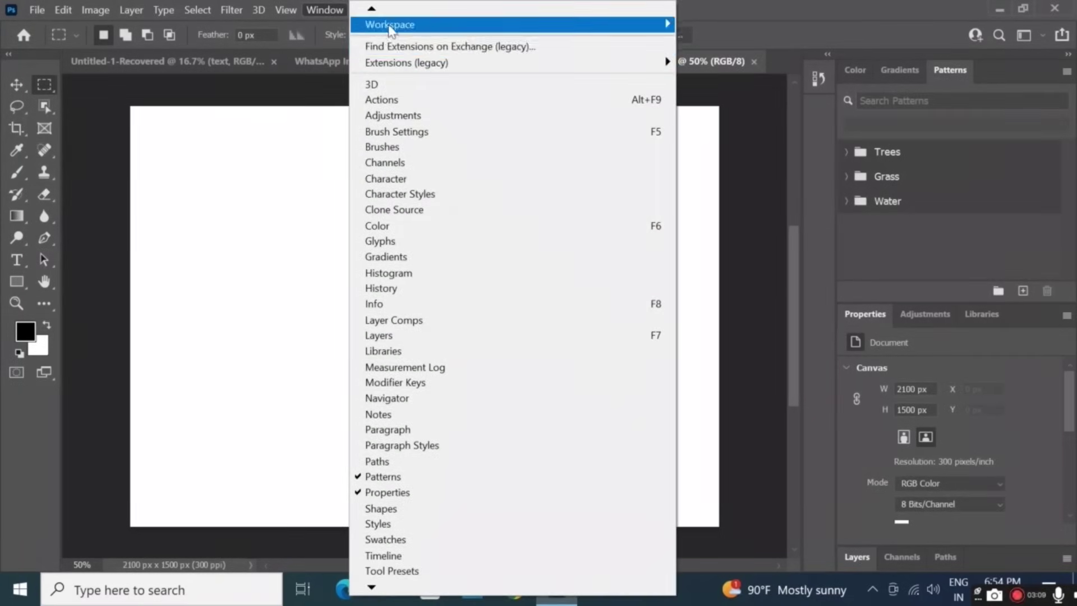
pyautogui.moveTo(421, 25)
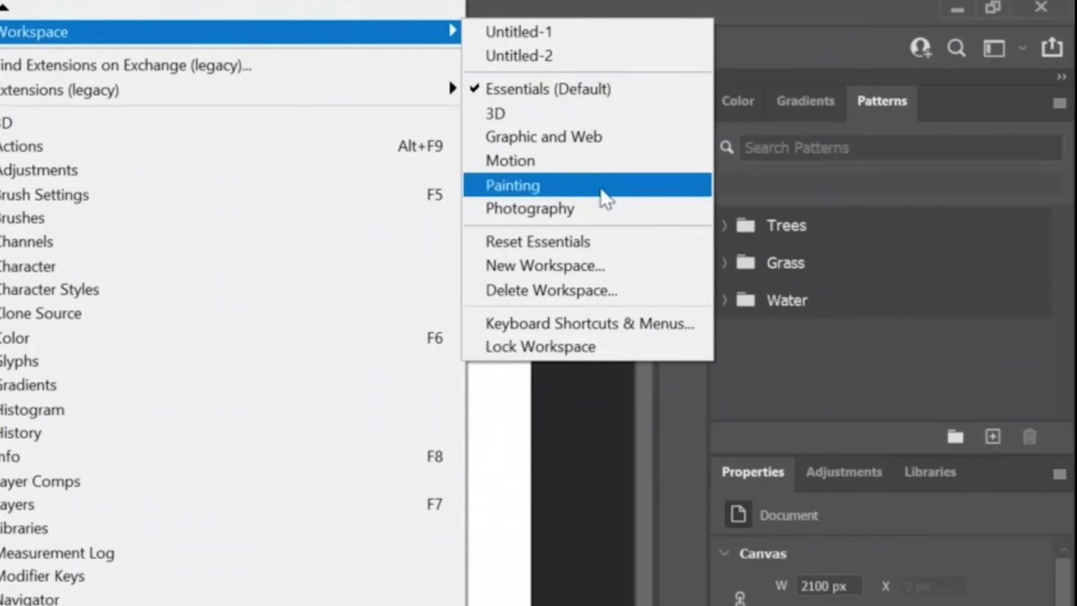
pyautogui.click(567, 241)
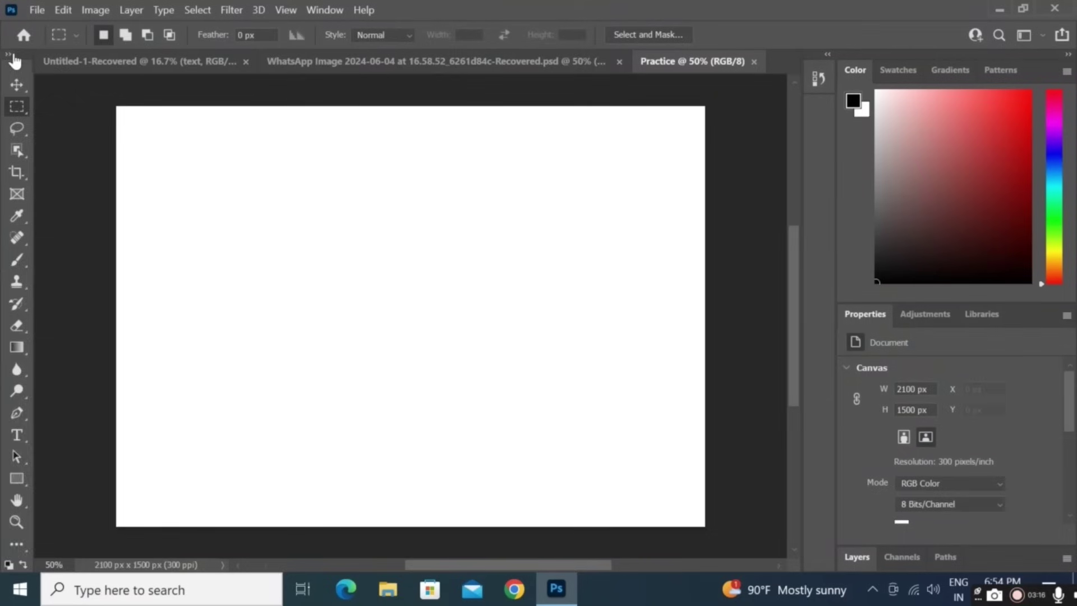
# Show the toolbar in two columns.
pyautogui.click(11, 56)
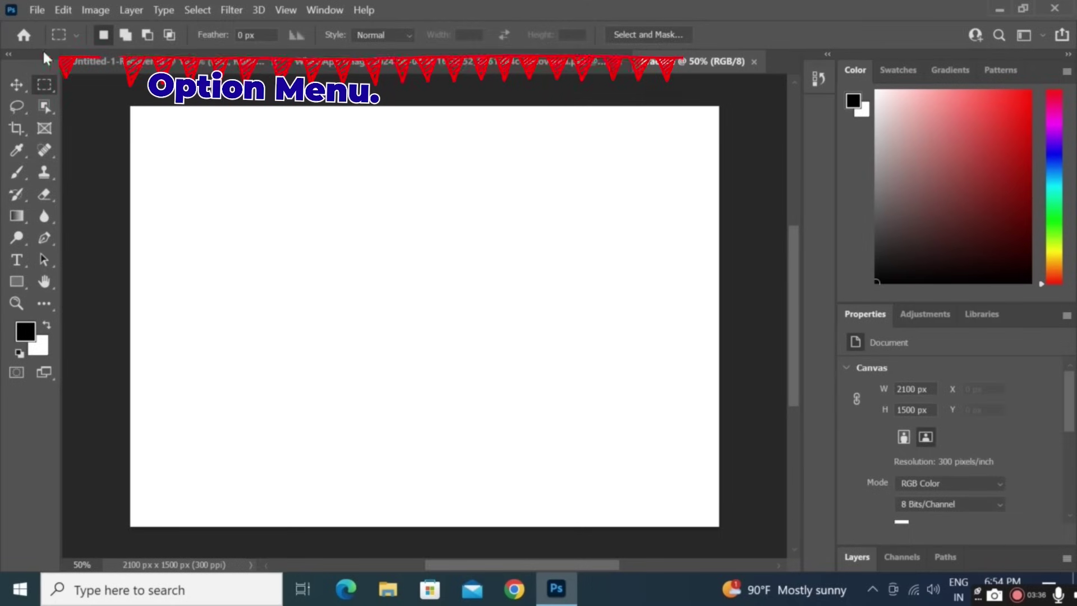
# Draw a black-to-white linear gradient diagonally across the canvas, view its tool presets and the Gradient Editor, and undo the gradient.
pyautogui.click(12, 216)
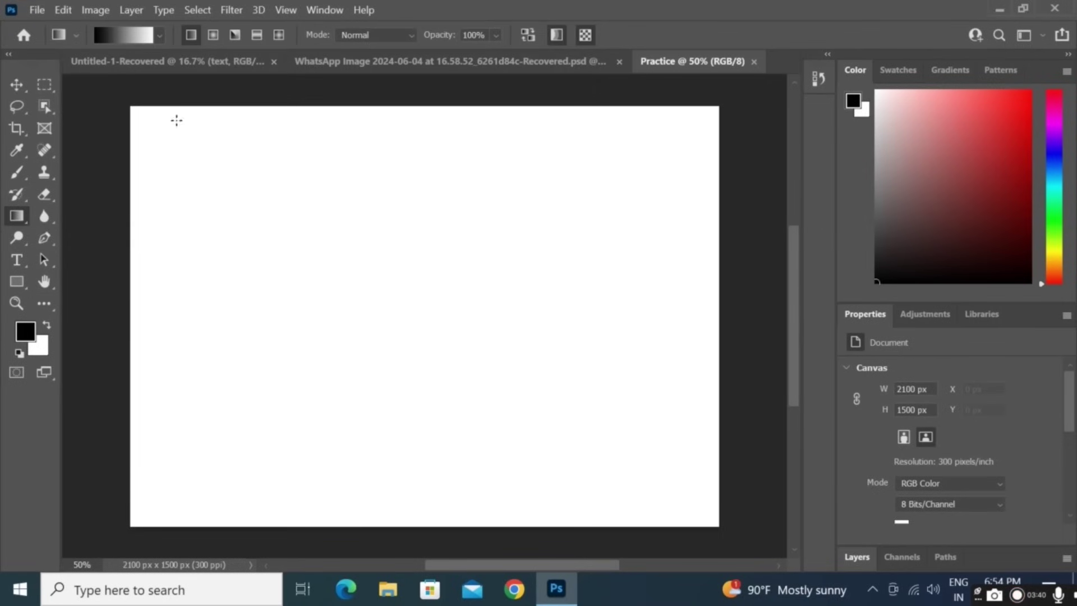
pyautogui.moveTo(184, 132); pyautogui.dragTo(599, 386)
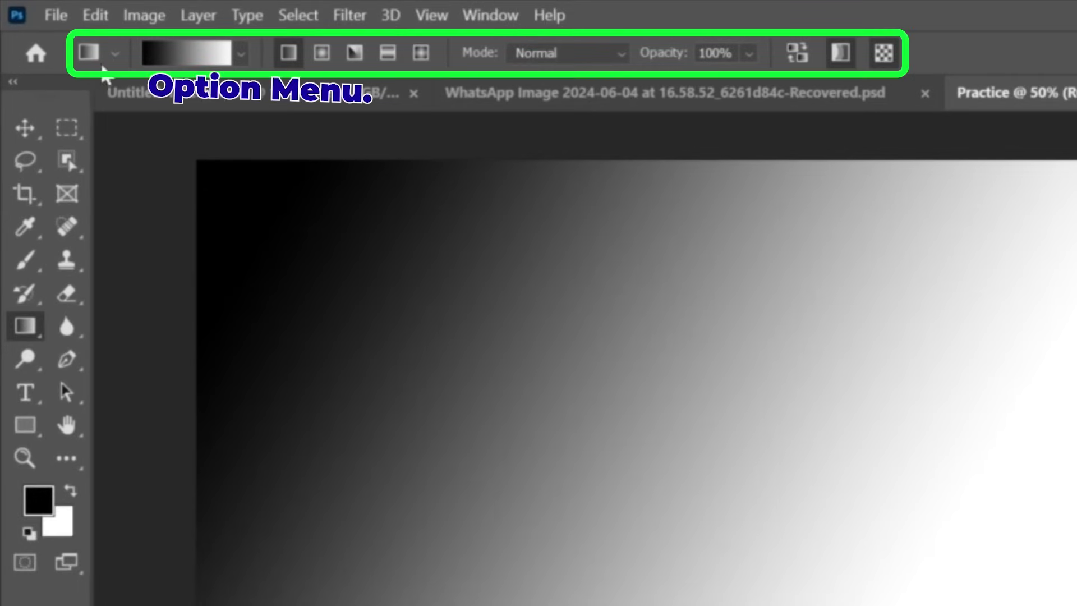
pyautogui.click(116, 52)
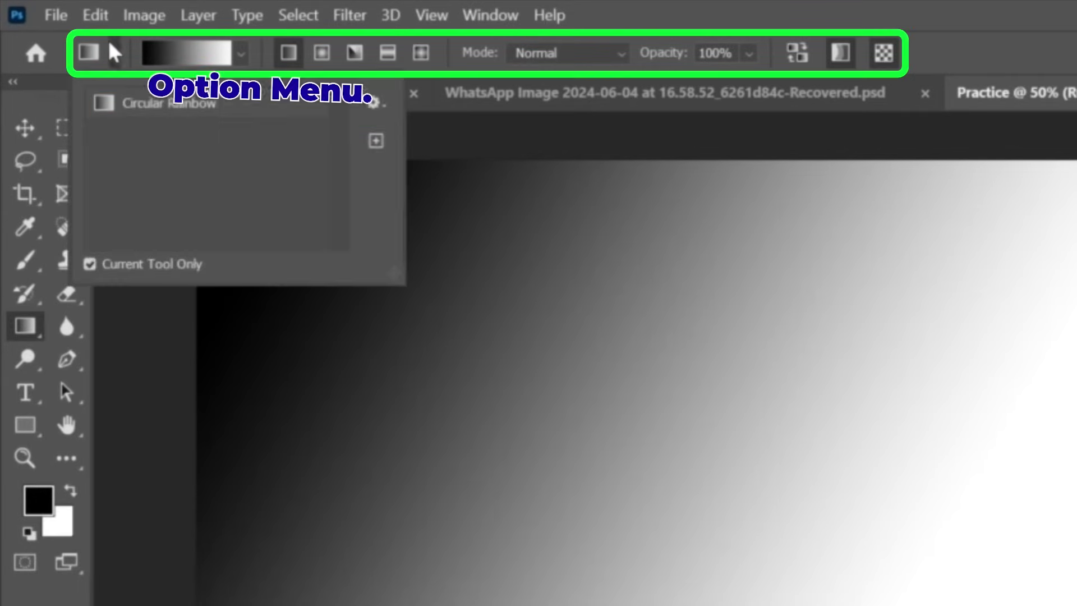
pyautogui.click(169, 55)
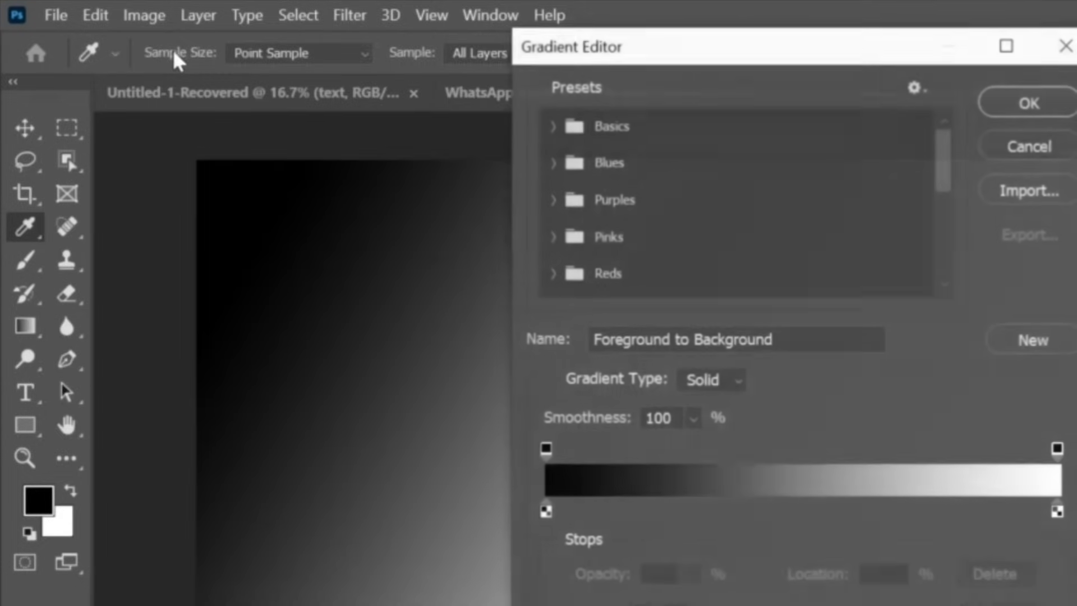
pyautogui.click(1065, 46)
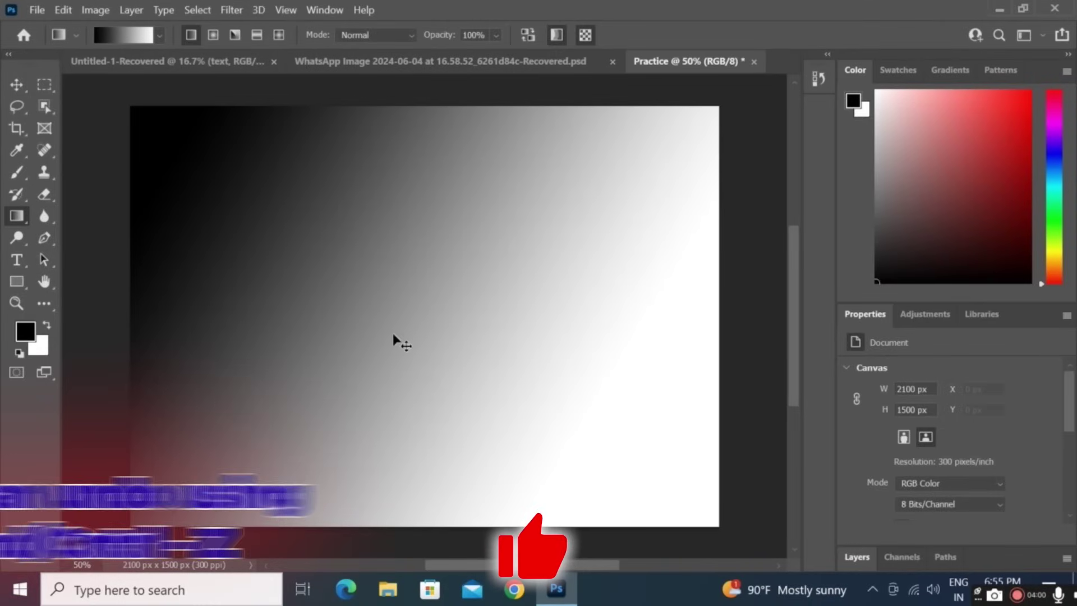
pyautogui.hotkey('ctrl', 'z')
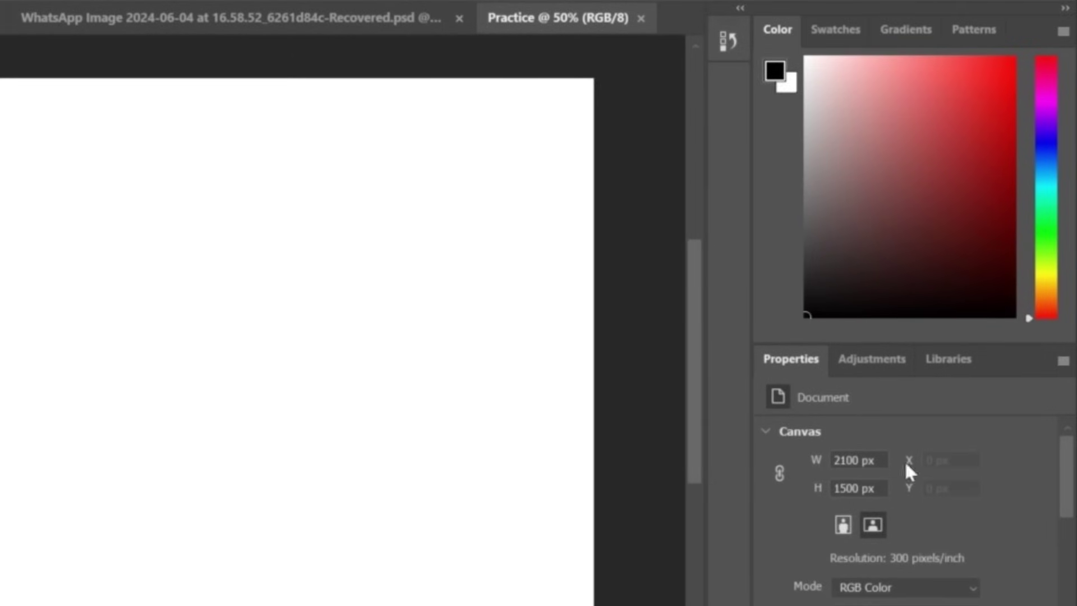
# Look through the Swatches, Gradients and Patterns panels, return to Color, and view the document's canvas properties.
pyautogui.click(836, 33)
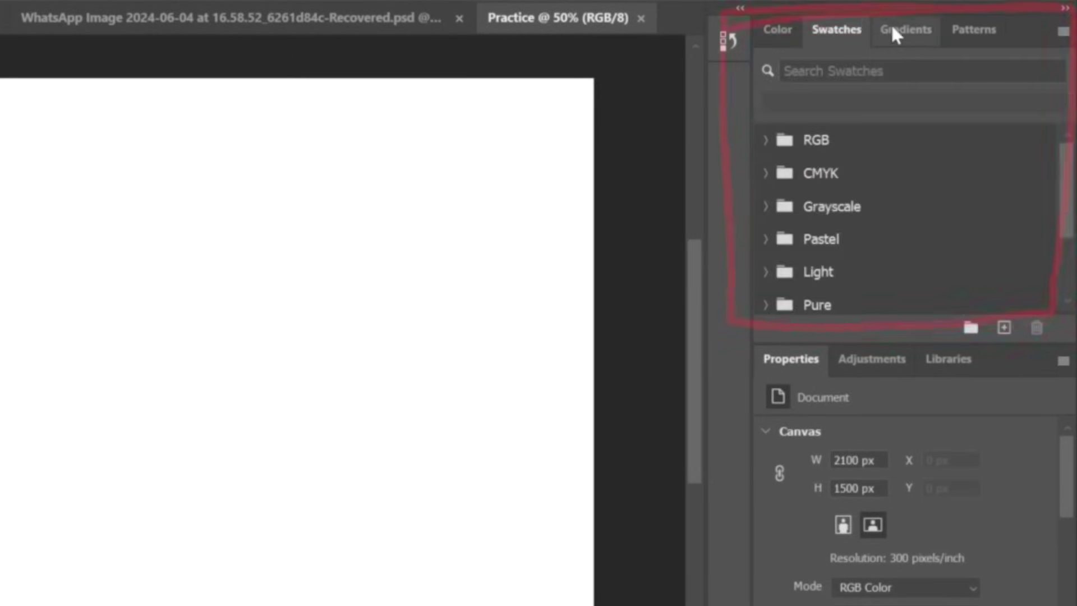
pyautogui.click(895, 31)
pyautogui.click(958, 25)
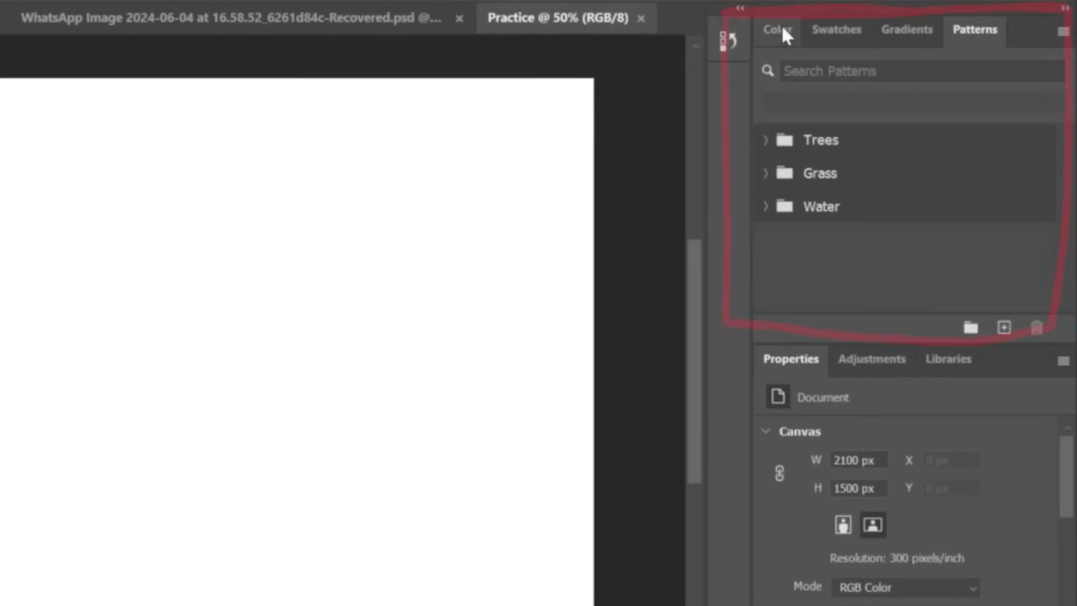
pyautogui.click(769, 33)
pyautogui.scroll(-1, 909, 477)
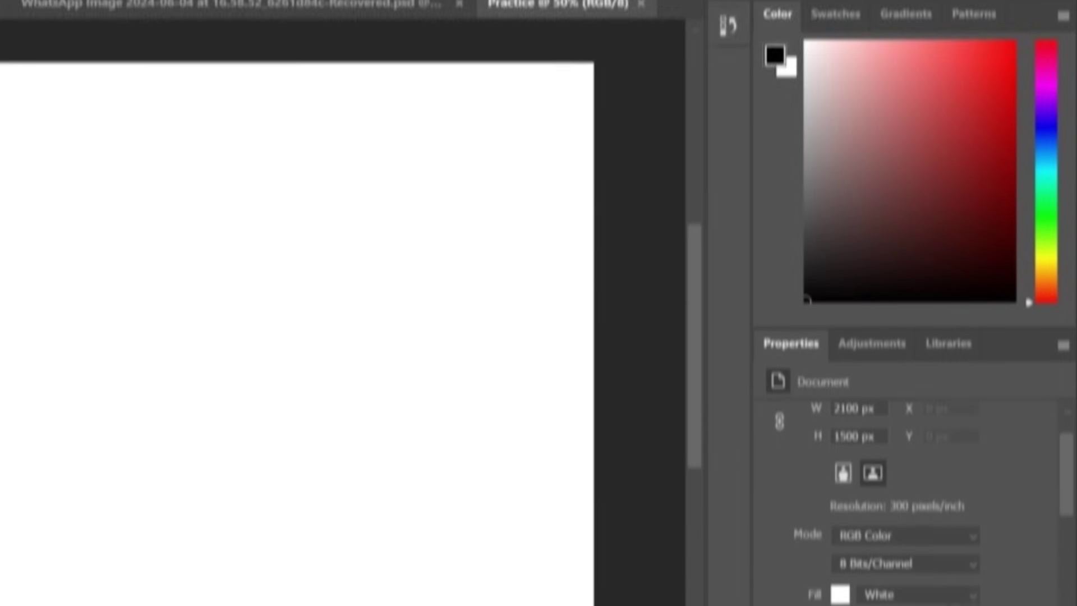
# Expand the Layers panel and dock it beside Patterns in the Color panel group, keeping Layers in front.
pyautogui.click(777, 539)
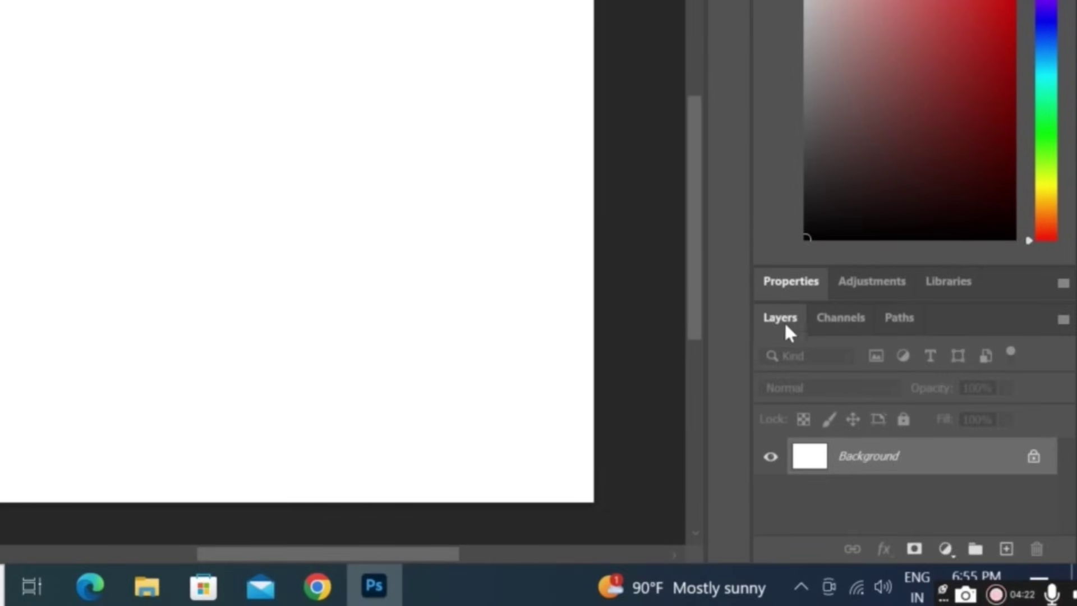
pyautogui.moveTo(772, 315); pyautogui.dragTo(853, 0)
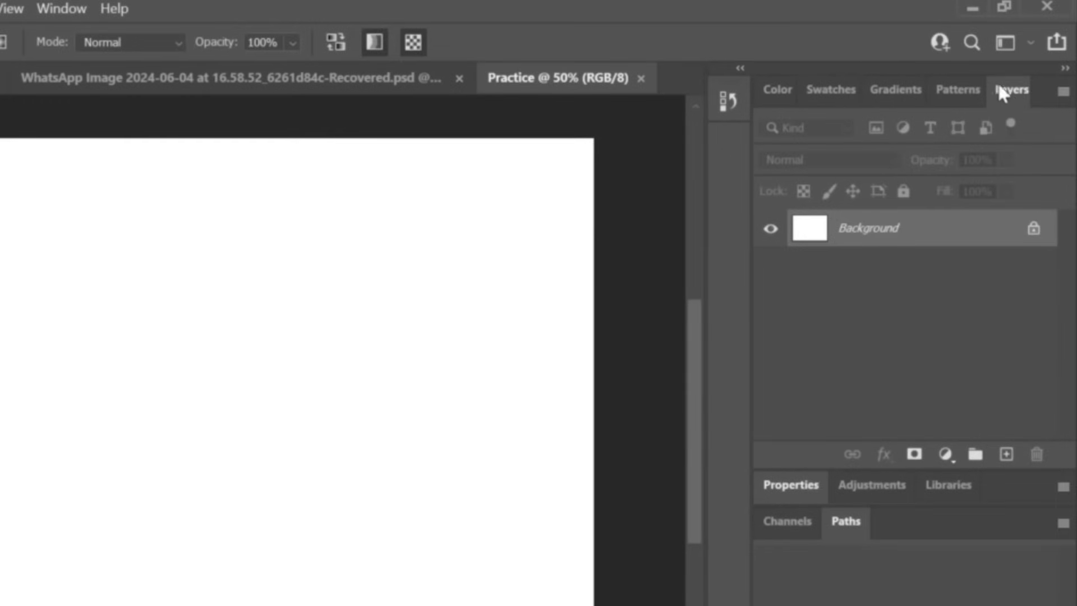
pyautogui.click(960, 92)
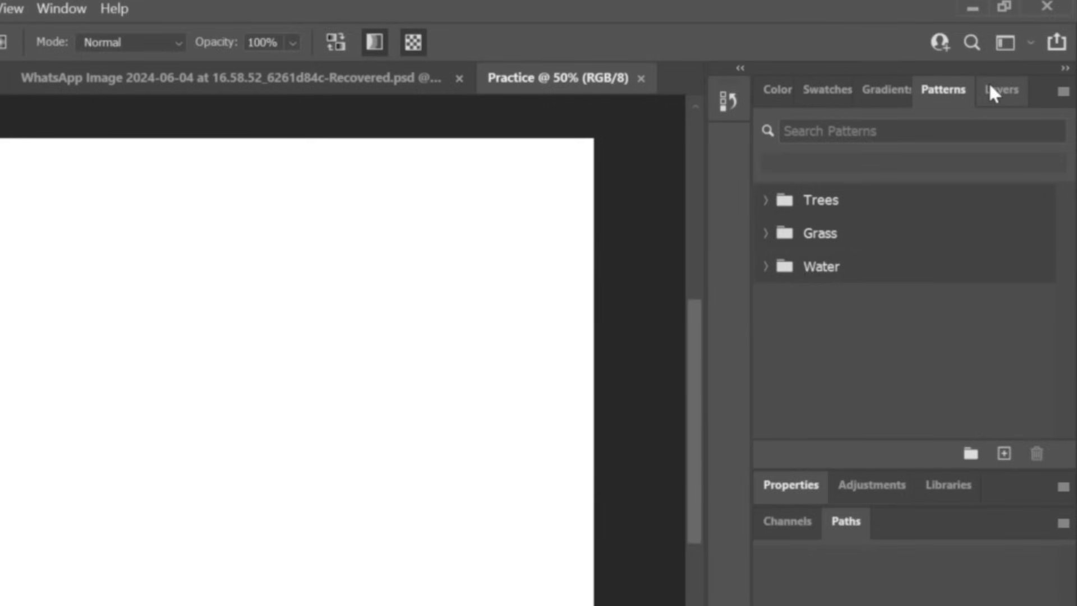
pyautogui.click(1010, 91)
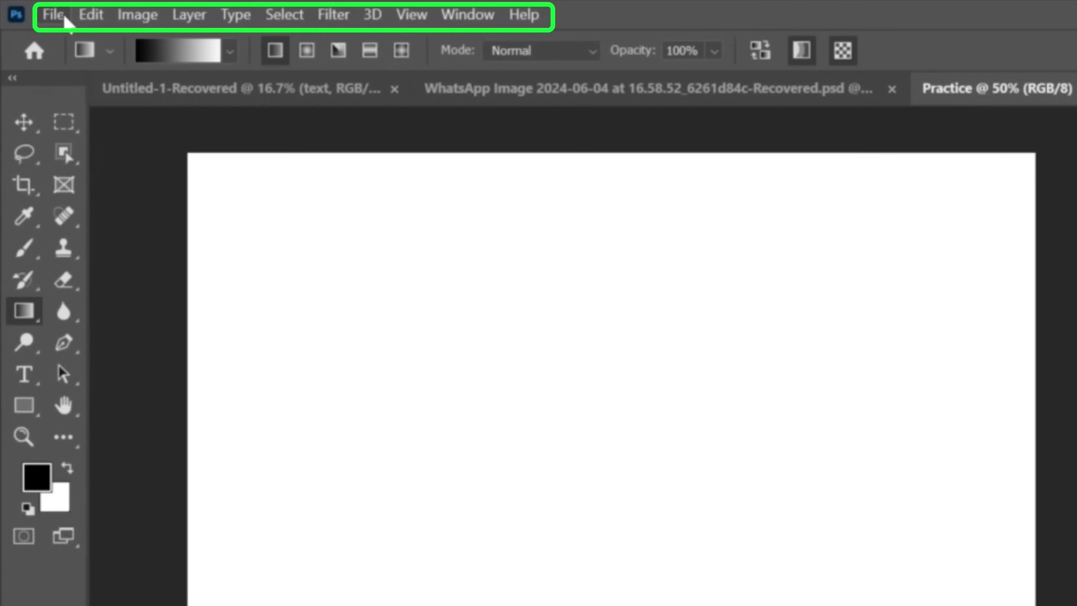
pyautogui.click(63, 12)
pyautogui.moveTo(101, 12)
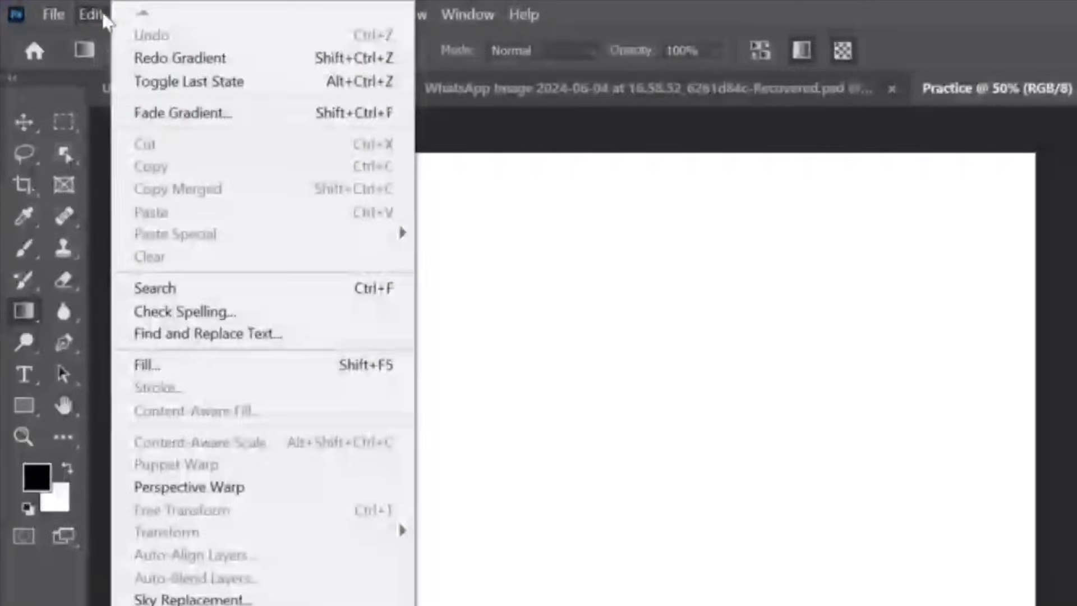
pyautogui.click(662, 245)
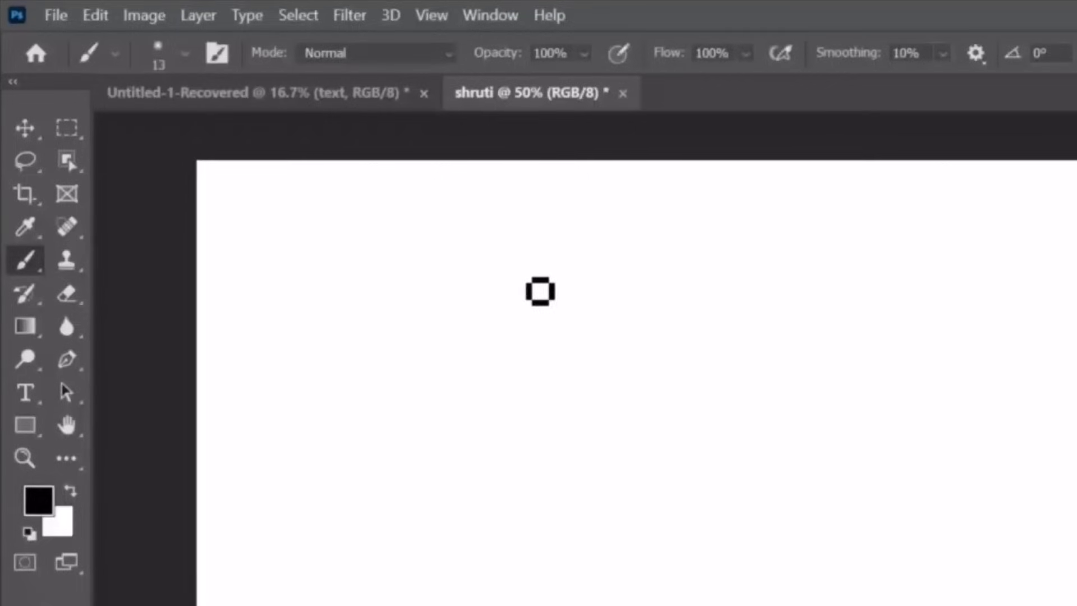
# Draw a freehand curly black stroke on the Background layer with the Brush tool at size 13.
pyautogui.moveTo(593, 303); pyautogui.dragTo(512, 237)
pyautogui.moveTo(469, 280)
pyautogui.mouseDown()
pyautogui.moveTo(477, 369)
pyautogui.moveTo(712, 461)
pyautogui.moveTo(532, 598)
pyautogui.moveTo(271, 501)
pyautogui.moveTo(434, 377)
pyautogui.moveTo(301, 558)
pyautogui.moveTo(425, 570)
pyautogui.moveTo(378, 553)
pyautogui.mouseUp()
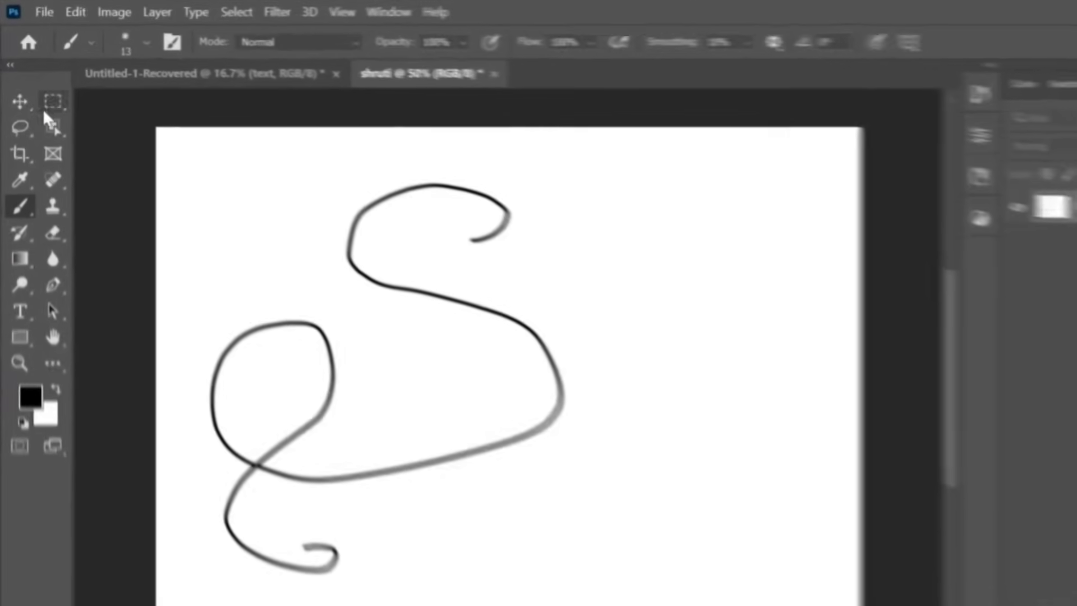
# Try to move the stroke on the Background layer with the Move tool, decline converting the layer, and undo the stroke.
pyautogui.click(19, 103)
pyautogui.rightClick(16, 105)
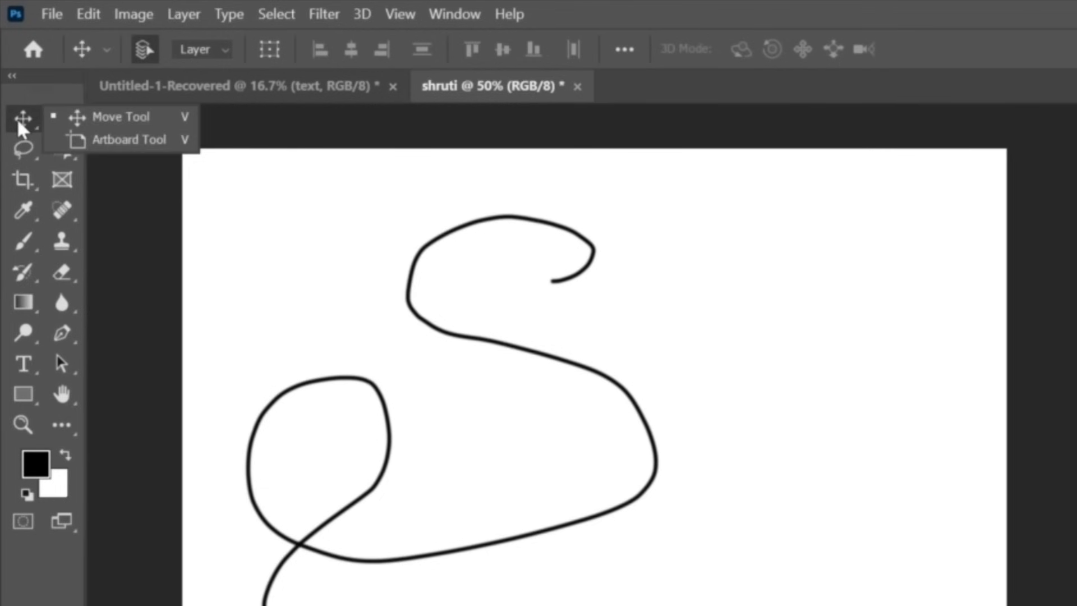
pyautogui.click(99, 116)
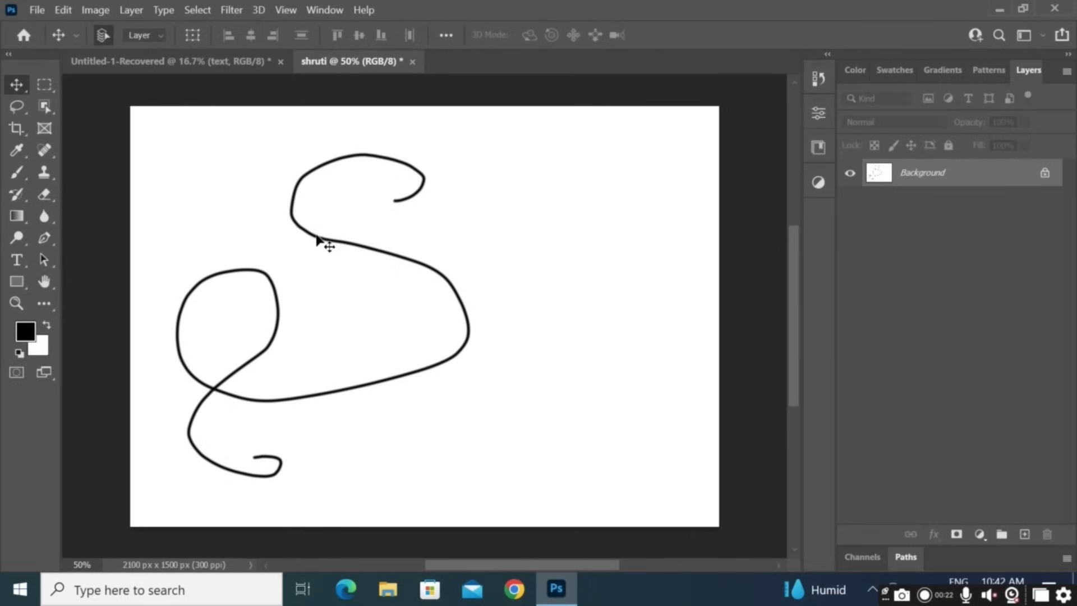
pyautogui.moveTo(317, 238); pyautogui.dragTo(340, 253)
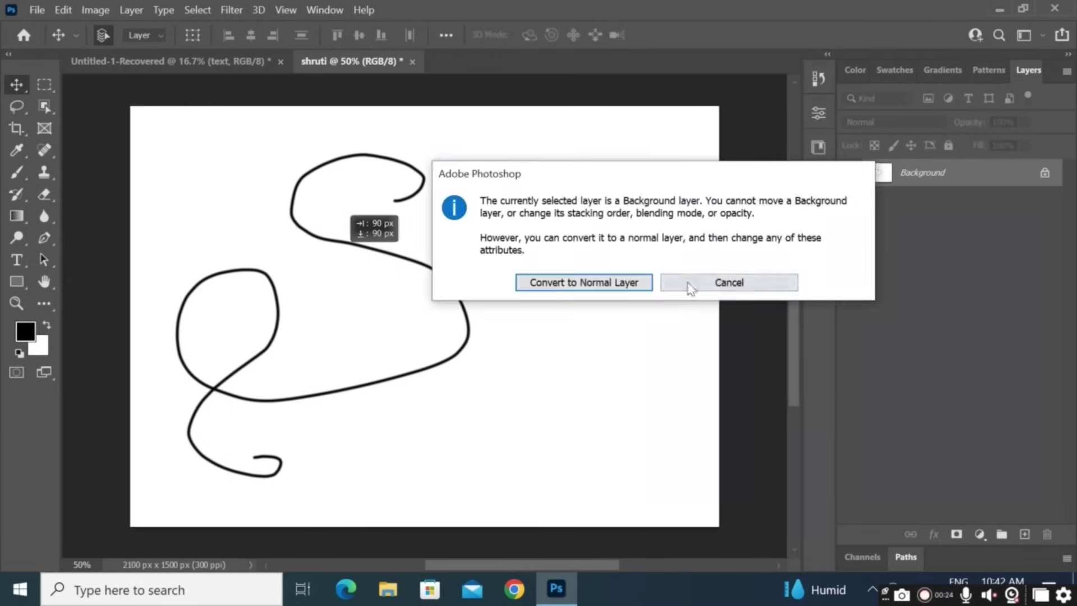
pyautogui.click(768, 285)
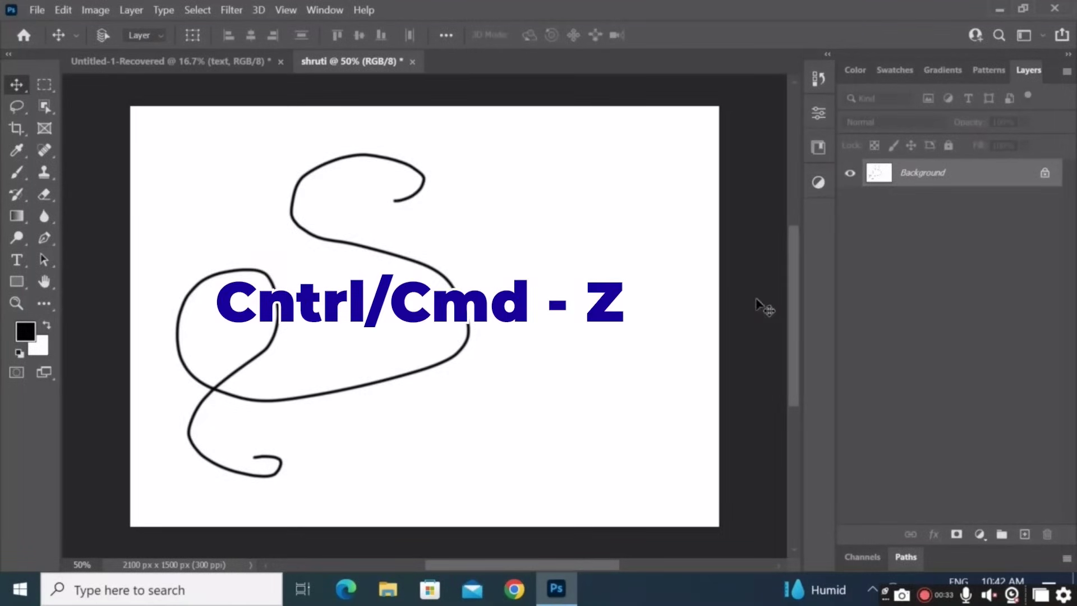
pyautogui.hotkey('ctrl', 'z')
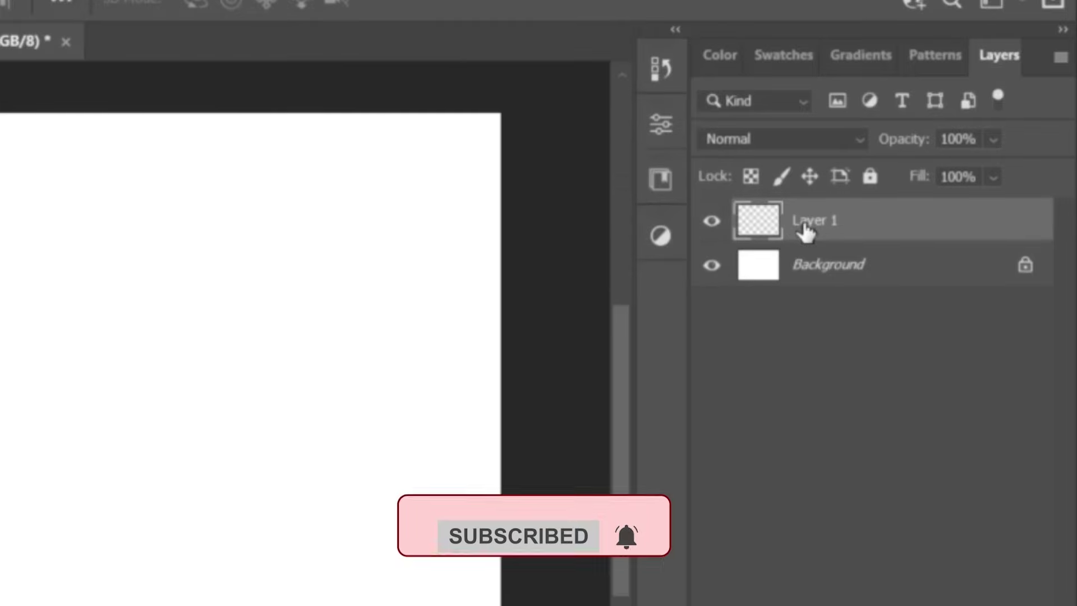
# Rename the new layer above the Background as free b1.
pyautogui.doubleClick(805, 224)
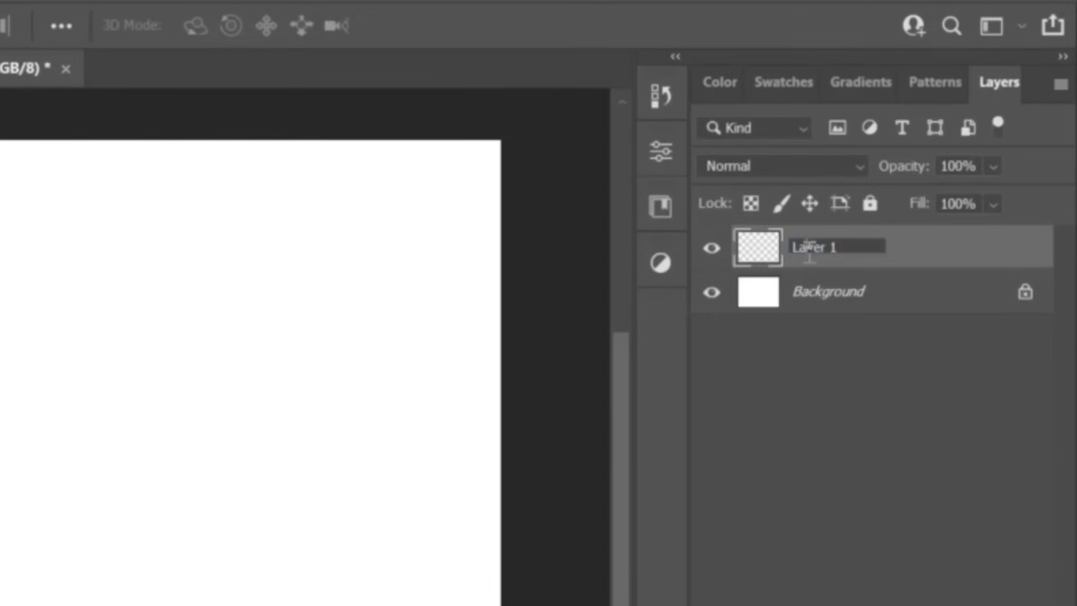
pyautogui.write('fr')
pyautogui.press('Return')
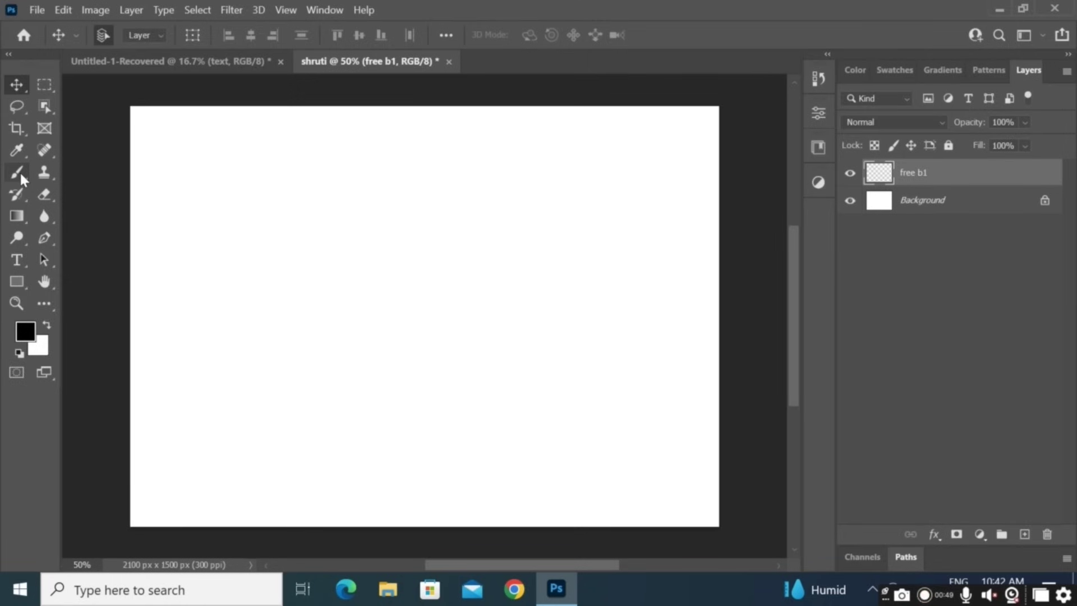
# Draw a freehand curly black brush stroke on the free b1 layer and move it slightly toward the canvas's upper-left corner.
pyautogui.click(21, 175)
pyautogui.moveTo(385, 198)
pyautogui.mouseDown()
pyautogui.moveTo(336, 166)
pyautogui.moveTo(428, 279)
pyautogui.moveTo(260, 412)
pyautogui.moveTo(281, 388)
pyautogui.moveTo(257, 493)
pyautogui.moveTo(203, 465)
pyautogui.mouseUp()
pyautogui.click(9, 84)
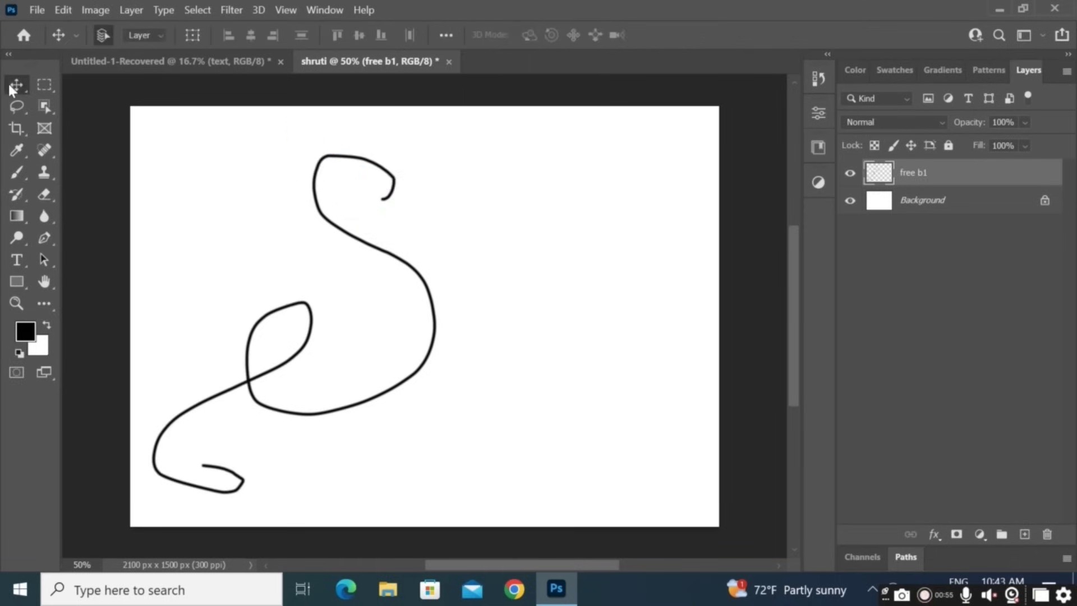
pyautogui.moveTo(344, 236)
pyautogui.mouseDown()
pyautogui.moveTo(363, 234)
pyautogui.moveTo(462, 288)
pyautogui.moveTo(512, 200)
pyautogui.moveTo(315, 226)
pyautogui.moveTo(305, 192)
pyautogui.moveTo(328, 207)
pyautogui.mouseUp()
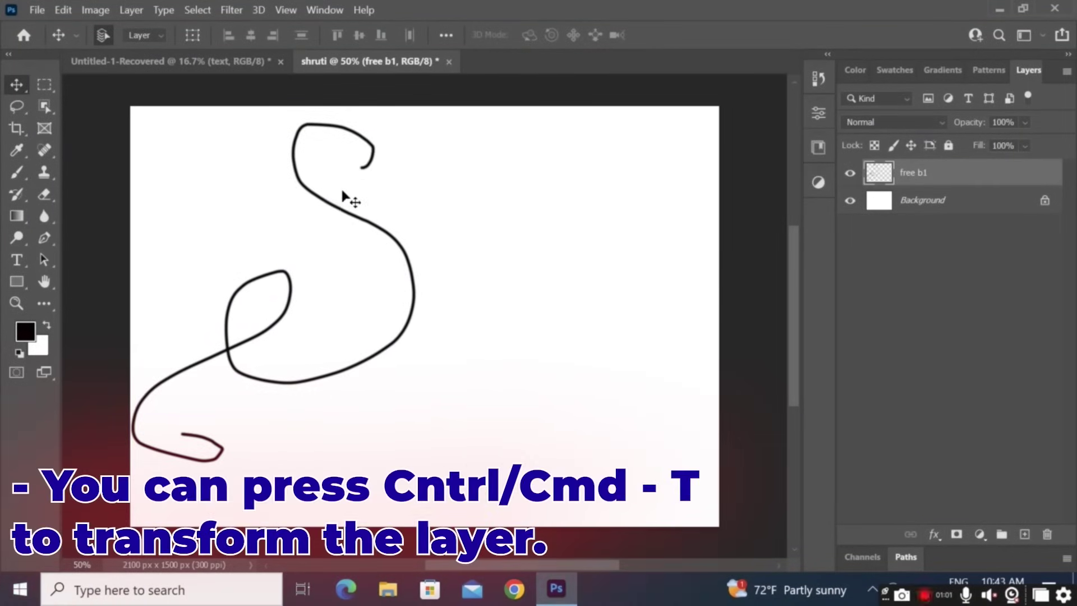
# Free-transform the curly stroke, scale it to about 58%, and shift it toward the middle of the canvas.
pyautogui.click(343, 192)
pyautogui.hotkey('ctrl', 't')
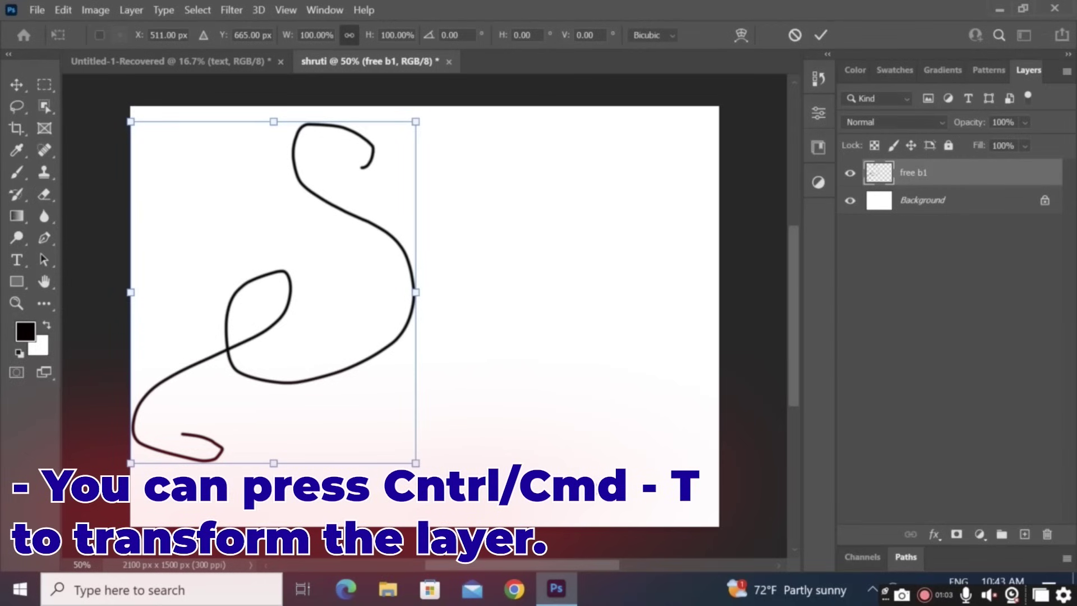
pyautogui.moveTo(414, 459)
pyautogui.mouseDown()
pyautogui.moveTo(189, 239)
pyautogui.moveTo(409, 380)
pyautogui.moveTo(265, 282)
pyautogui.mouseUp()
pyautogui.moveTo(131, 121); pyautogui.dragTo(184, 175)
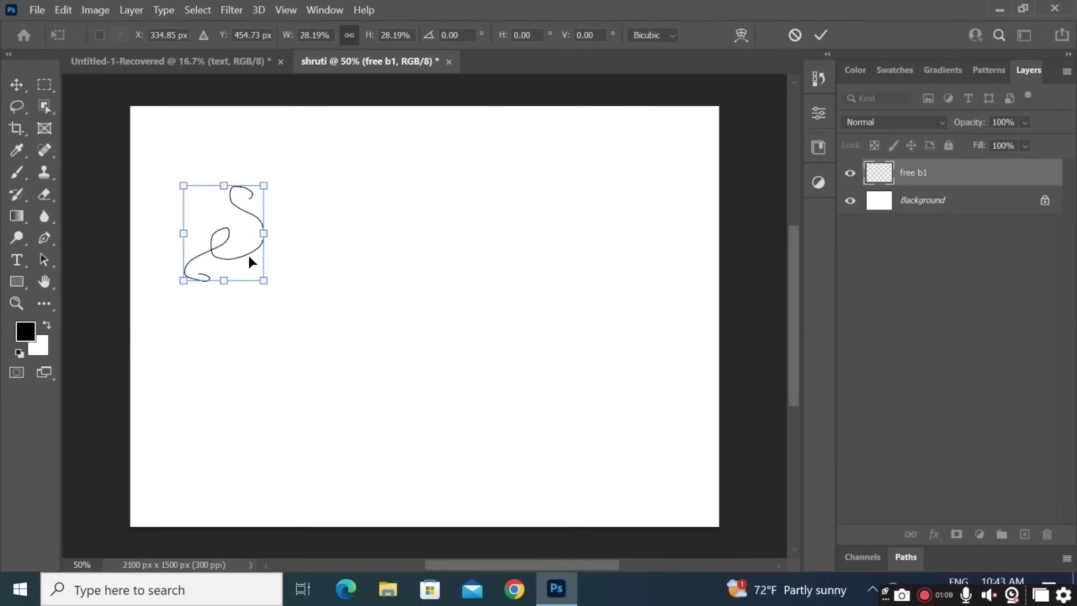
pyautogui.moveTo(242, 261)
pyautogui.mouseDown()
pyautogui.moveTo(216, 198)
pyautogui.moveTo(332, 336)
pyautogui.moveTo(331, 356)
pyautogui.moveTo(306, 327)
pyautogui.mouseUp()
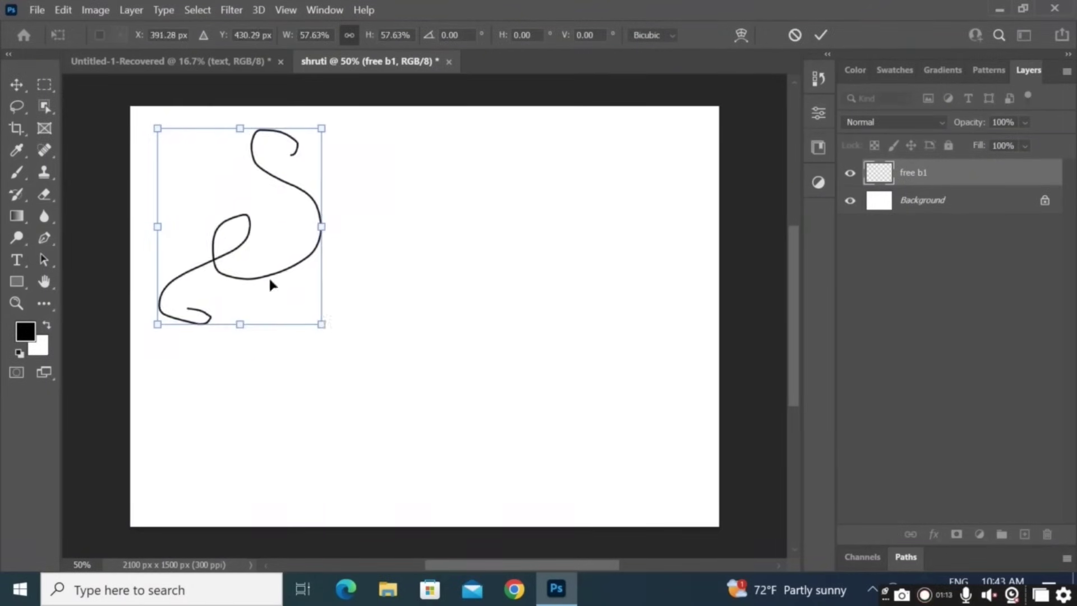
pyautogui.moveTo(254, 199); pyautogui.dragTo(345, 228)
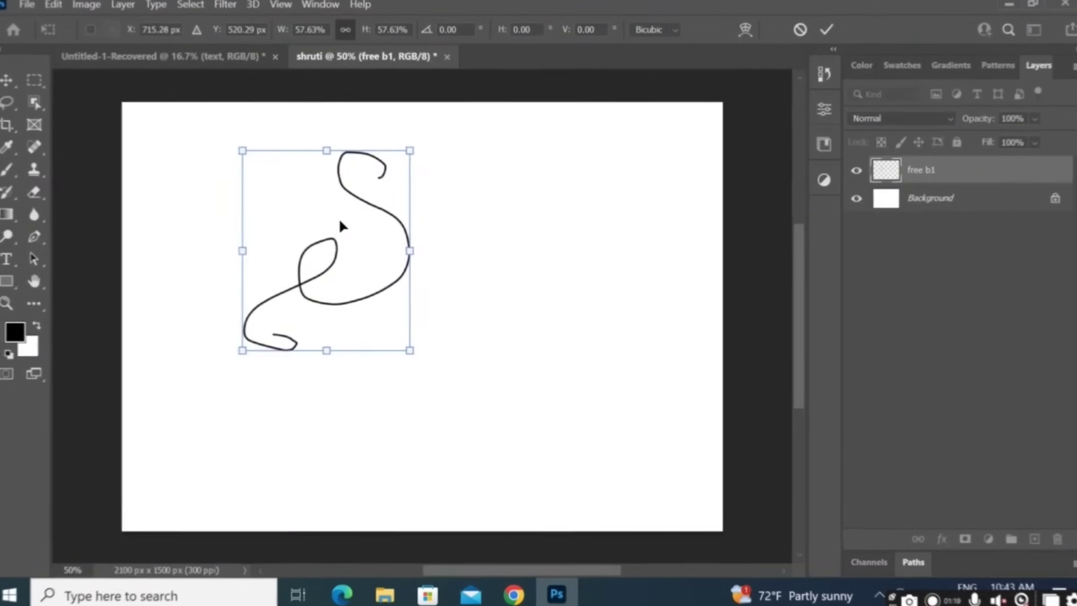
# Scale the curly stroke to about 52%, place it at X 1050 px and about Y 670 px, and apply the transform.
pyautogui.rightClick(340, 220)
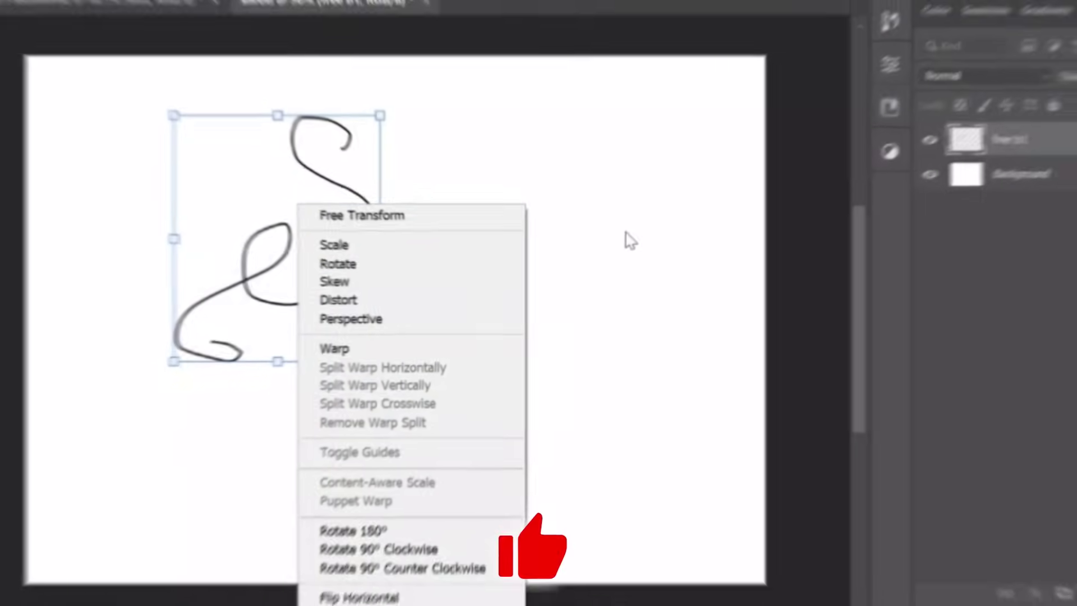
pyautogui.click(632, 241)
pyautogui.moveTo(411, 252)
pyautogui.mouseDown()
pyautogui.moveTo(523, 261)
pyautogui.moveTo(545, 248)
pyautogui.moveTo(299, 244)
pyautogui.mouseUp()
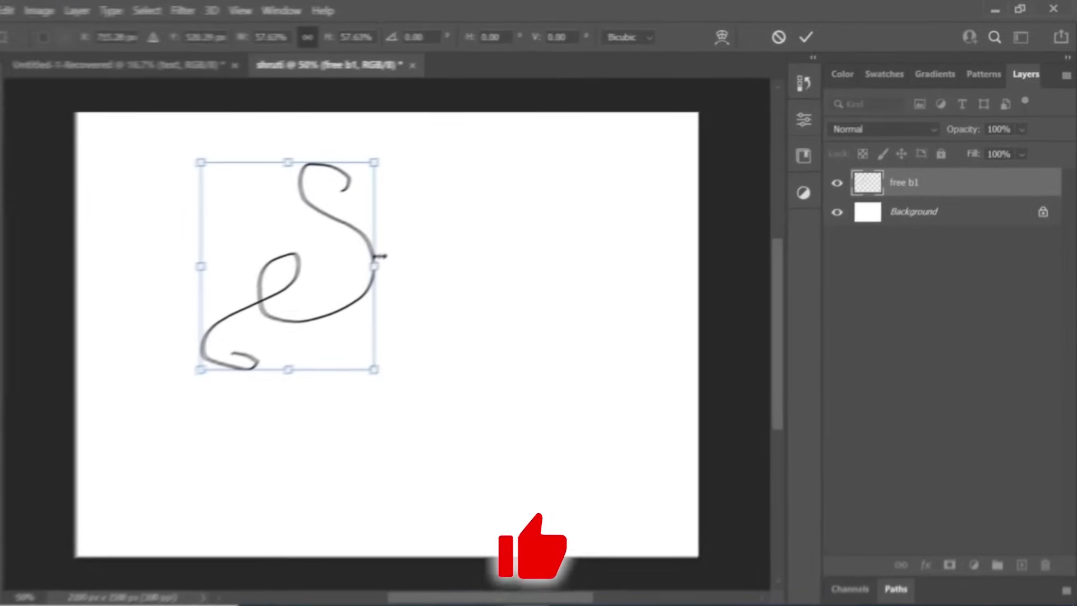
pyautogui.moveTo(145, 293); pyautogui.dragTo(264, 331)
pyautogui.moveTo(154, 264)
pyautogui.mouseDown()
pyautogui.moveTo(291, 316)
pyautogui.moveTo(269, 306)
pyautogui.mouseUp()
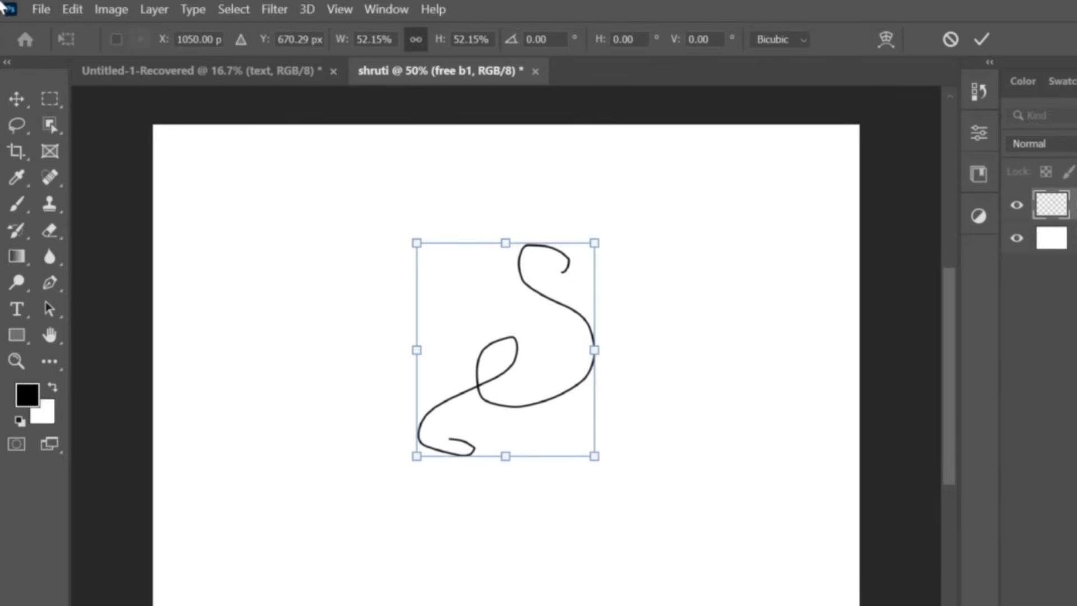
pyautogui.click(16, 98)
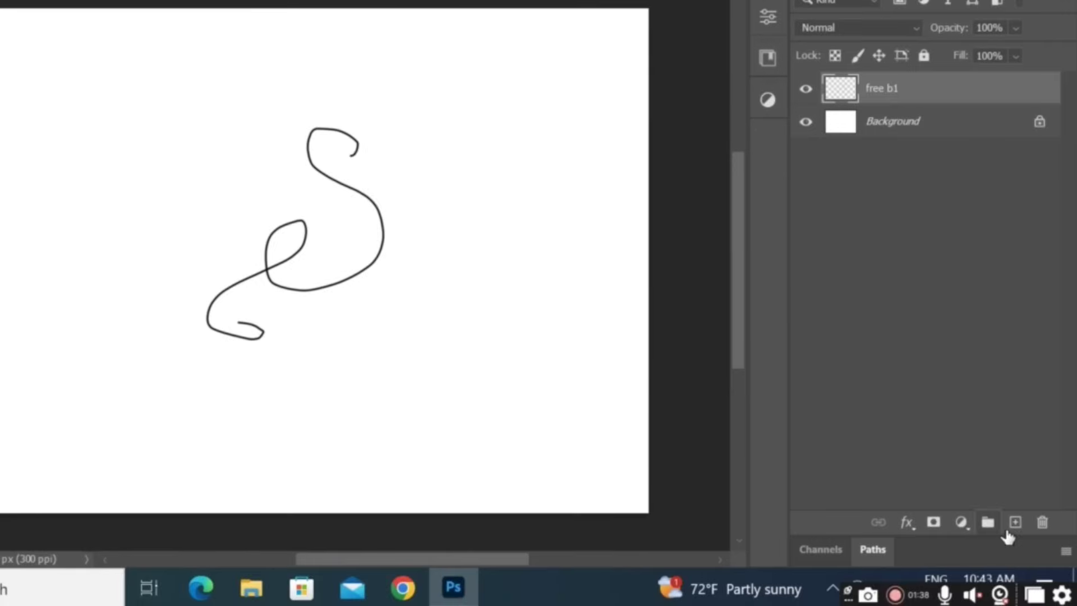
# Add a new empty layer above the free b1 layer.
pyautogui.click(1014, 524)
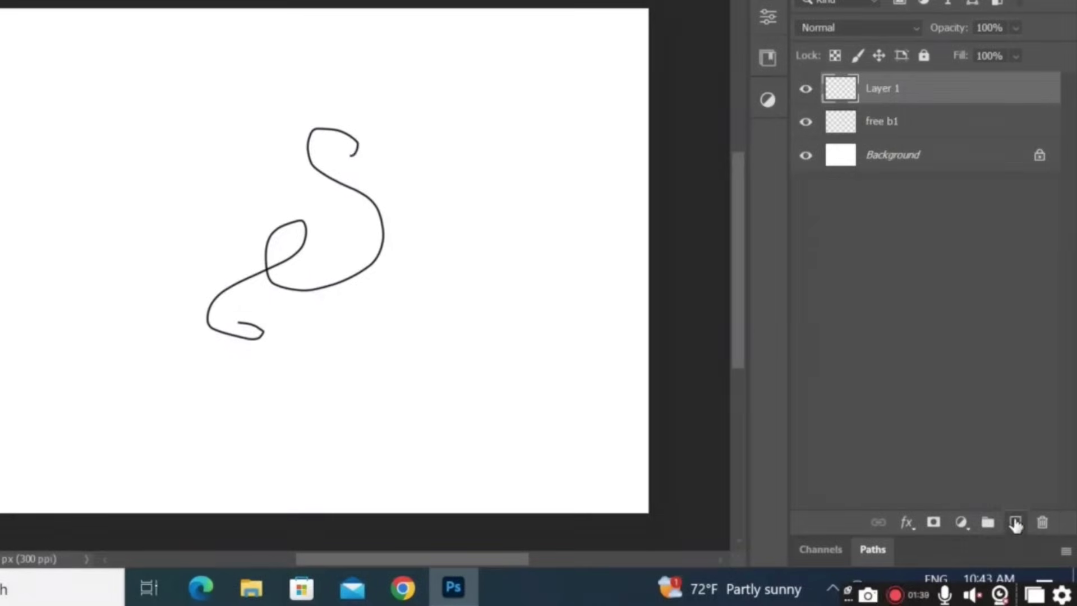
# Rename the new layer color1 and fill it with a diagonal black-to-white linear gradient from the canvas's upper-left toward its lower-right.
pyautogui.doubleClick(882, 90)
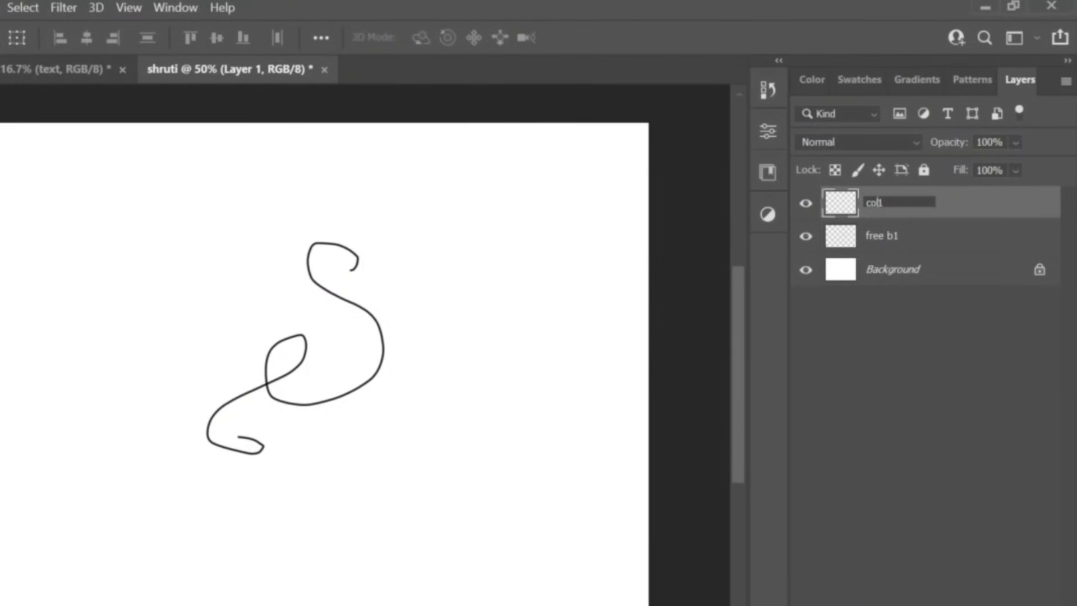
pyautogui.press('Return')
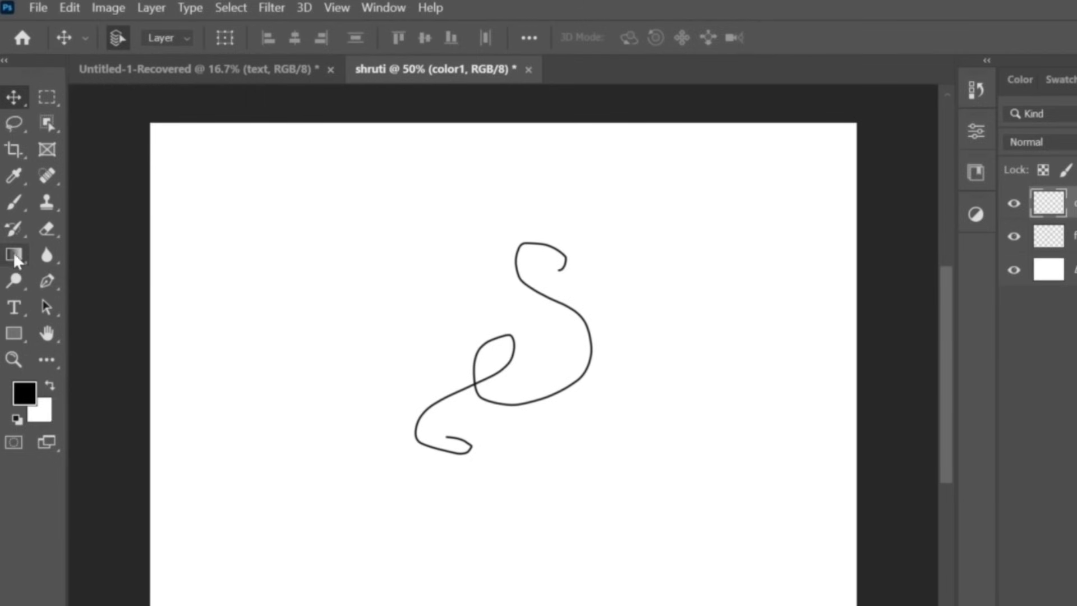
pyautogui.click(15, 255)
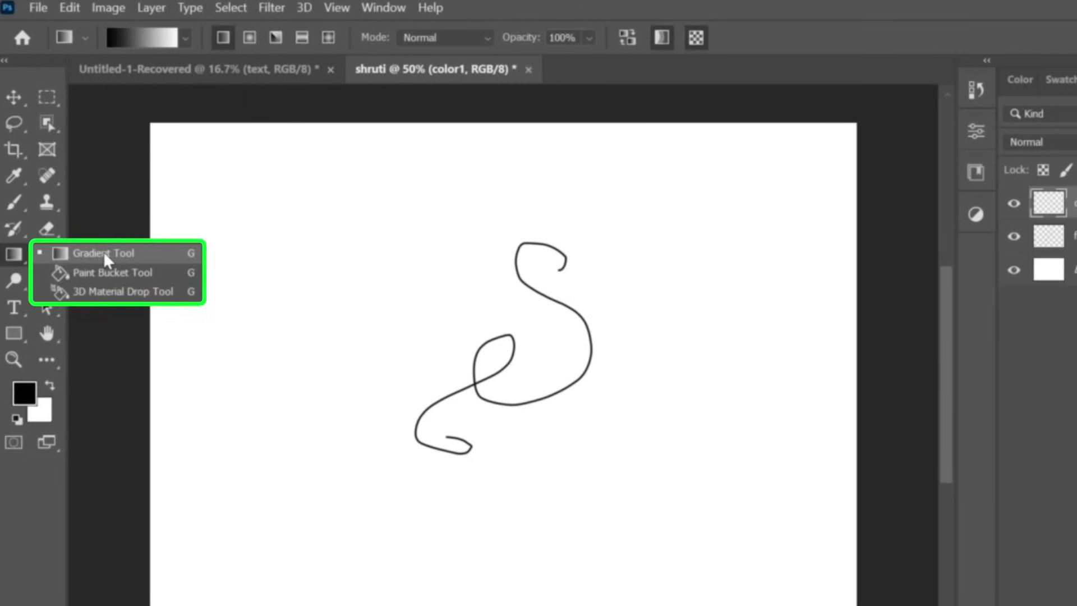
pyautogui.click(73, 254)
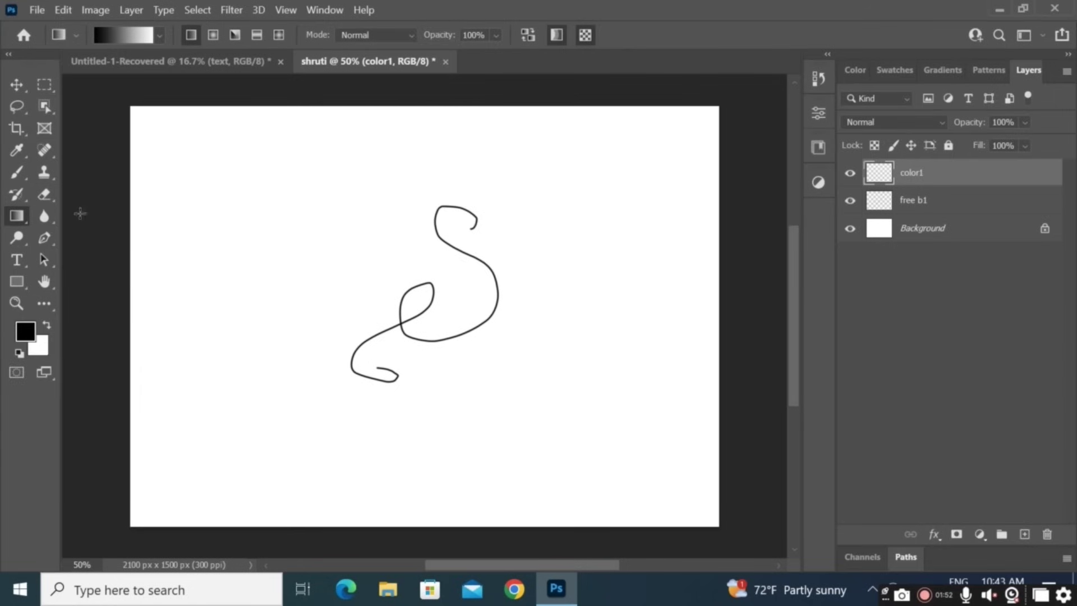
pyautogui.moveTo(235, 215); pyautogui.dragTo(465, 504)
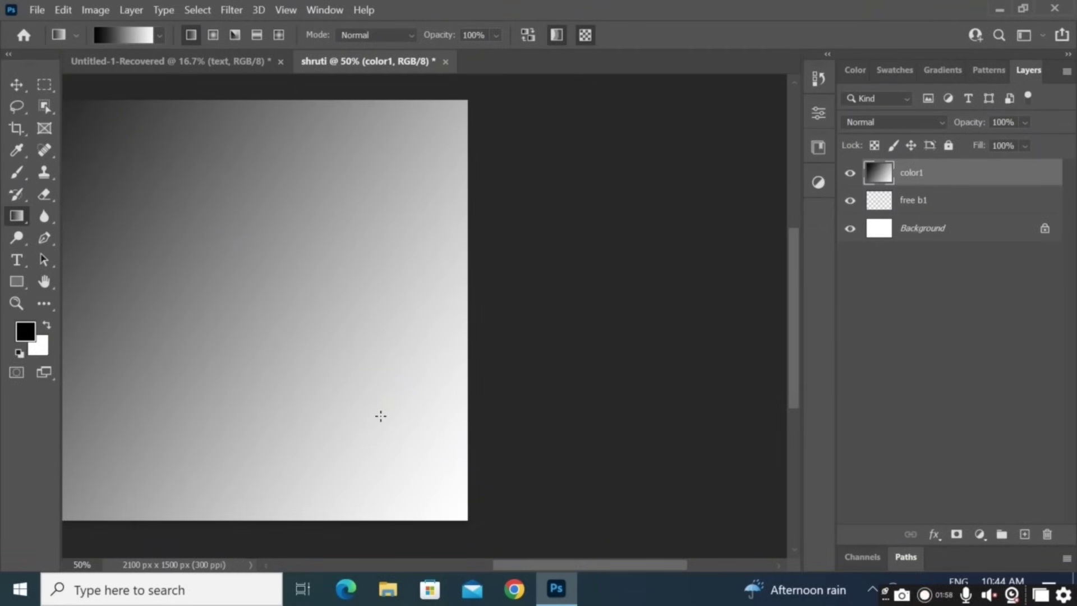
pyautogui.moveTo(287, 391); pyautogui.dragTo(539, 359)
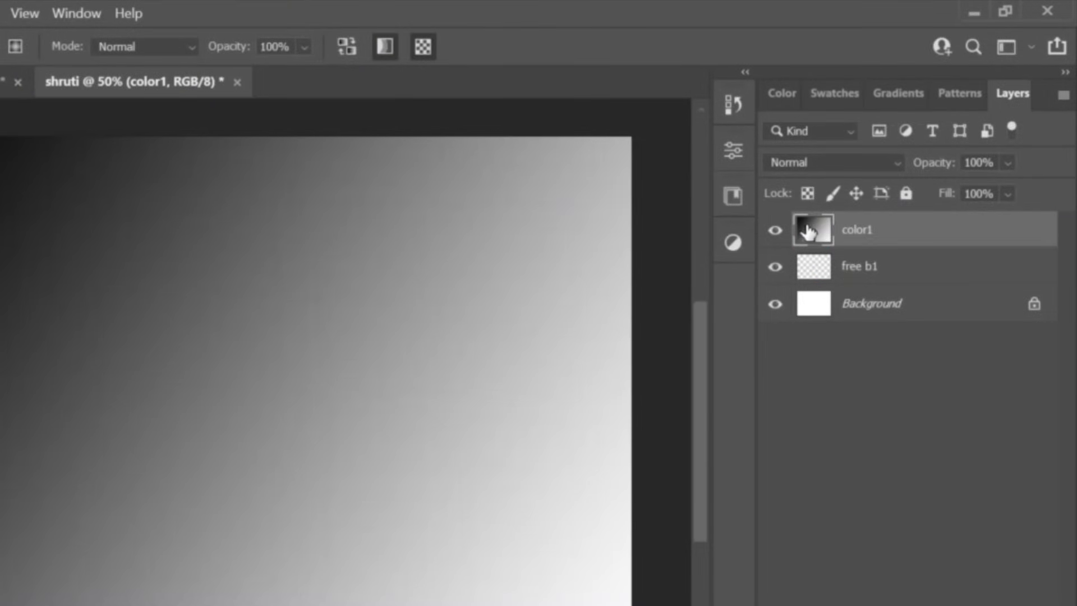
# Toggle the color1 layer's visibility off and on, and reorder color1 below the free b1 layer.
pyautogui.click(775, 230)
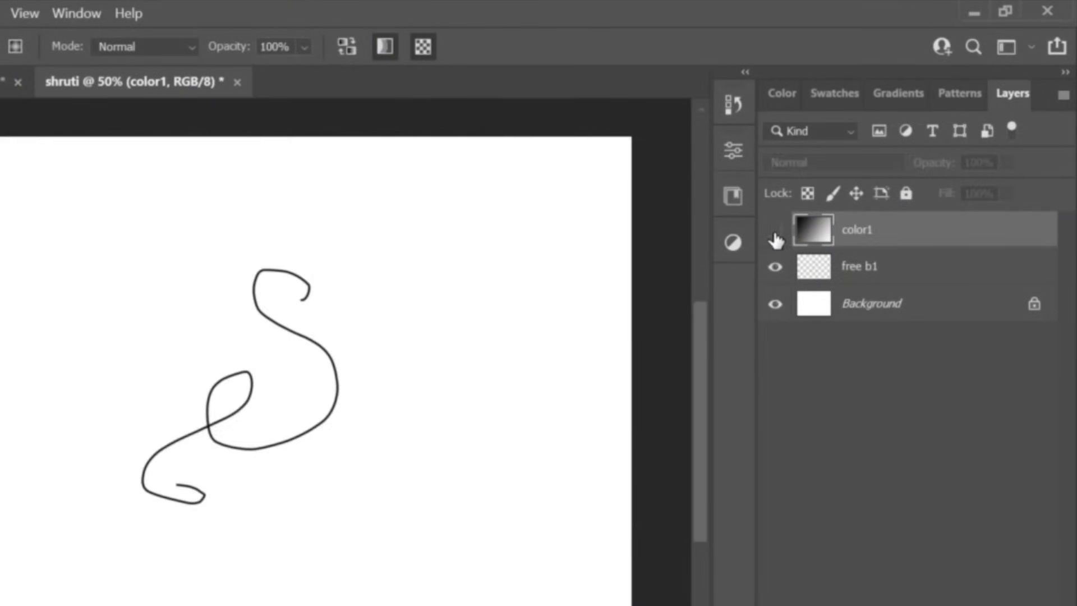
pyautogui.click(776, 233)
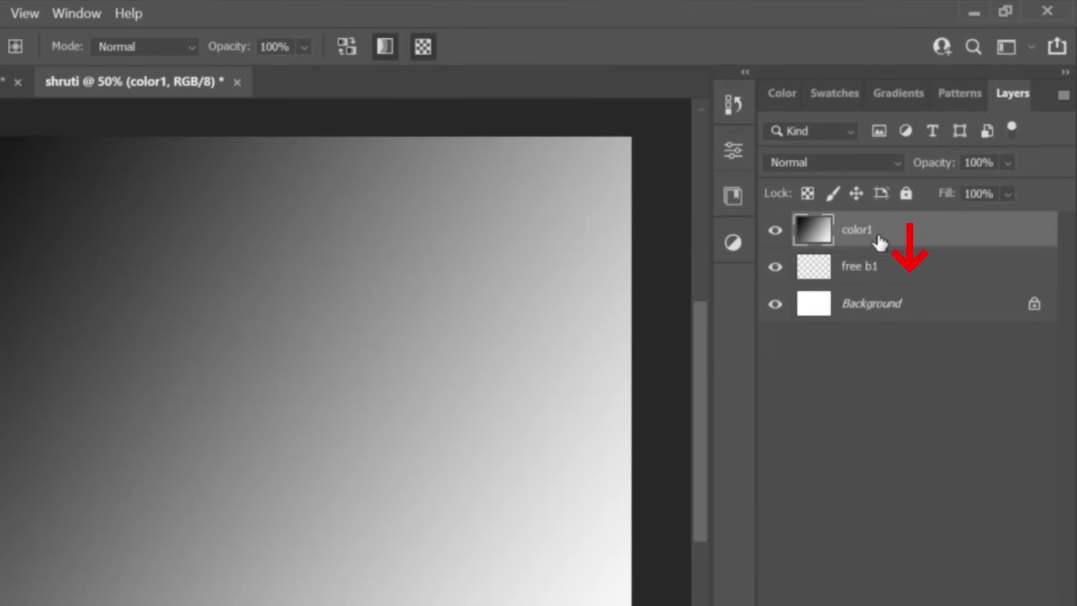
pyautogui.moveTo(903, 236); pyautogui.dragTo(914, 270)
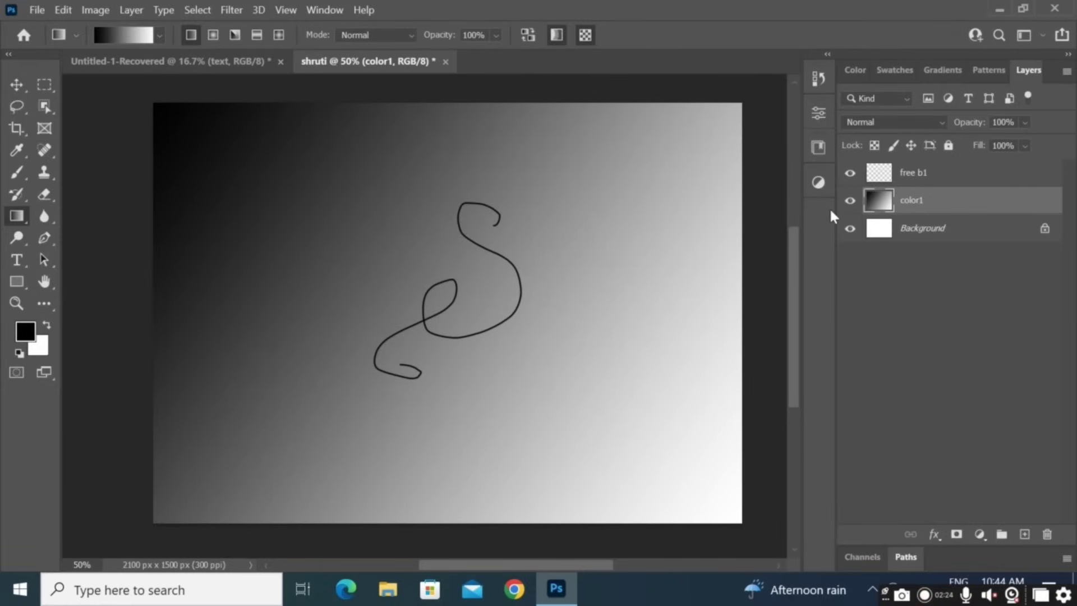
# Brush a freehand black letter R with a curled leg beside the S stroke, directly on the color1 layer.
pyautogui.click(16, 173)
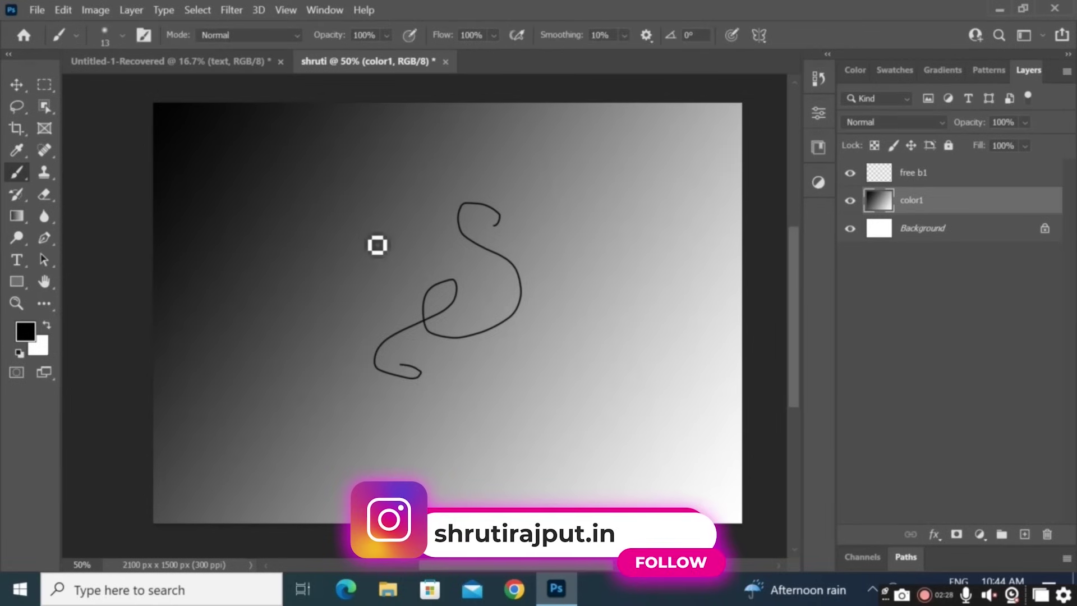
pyautogui.moveTo(558, 245)
pyautogui.mouseDown()
pyautogui.moveTo(562, 299)
pyautogui.moveTo(544, 346)
pyautogui.moveTo(510, 355)
pyautogui.mouseUp()
pyautogui.moveTo(531, 215)
pyautogui.mouseDown()
pyautogui.moveTo(566, 201)
pyautogui.moveTo(600, 199)
pyautogui.moveTo(616, 242)
pyautogui.moveTo(589, 274)
pyautogui.moveTo(557, 283)
pyautogui.moveTo(612, 325)
pyautogui.moveTo(606, 392)
pyautogui.moveTo(645, 391)
pyautogui.moveTo(674, 336)
pyautogui.moveTo(616, 366)
pyautogui.moveTo(647, 376)
pyautogui.moveTo(631, 350)
pyautogui.mouseUp()
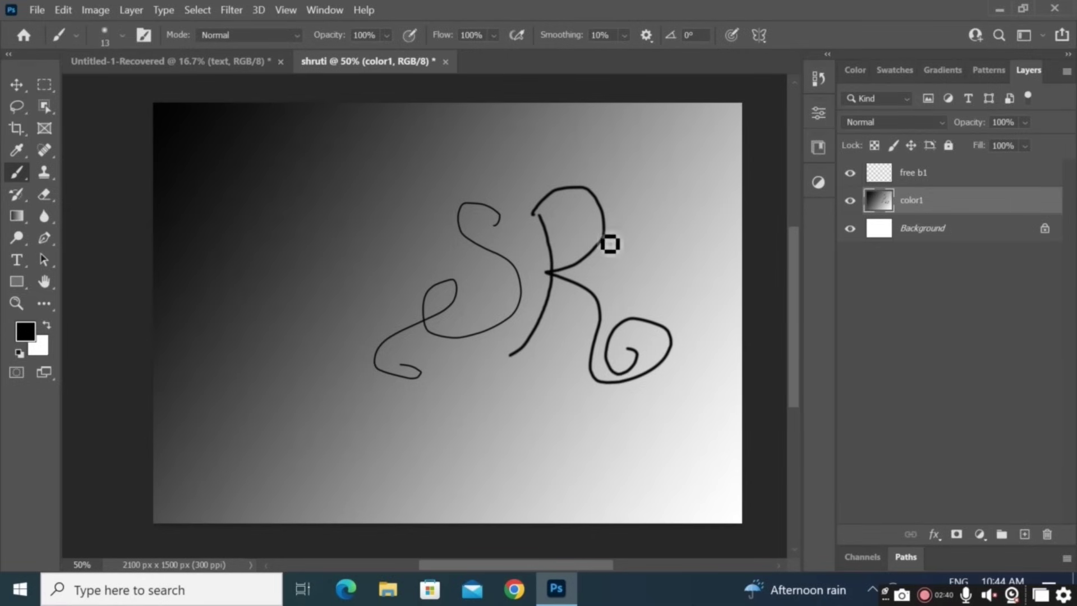
# Try to move the R stroke painted on the color1 gradient layer with the Move tool.
pyautogui.click(15, 85)
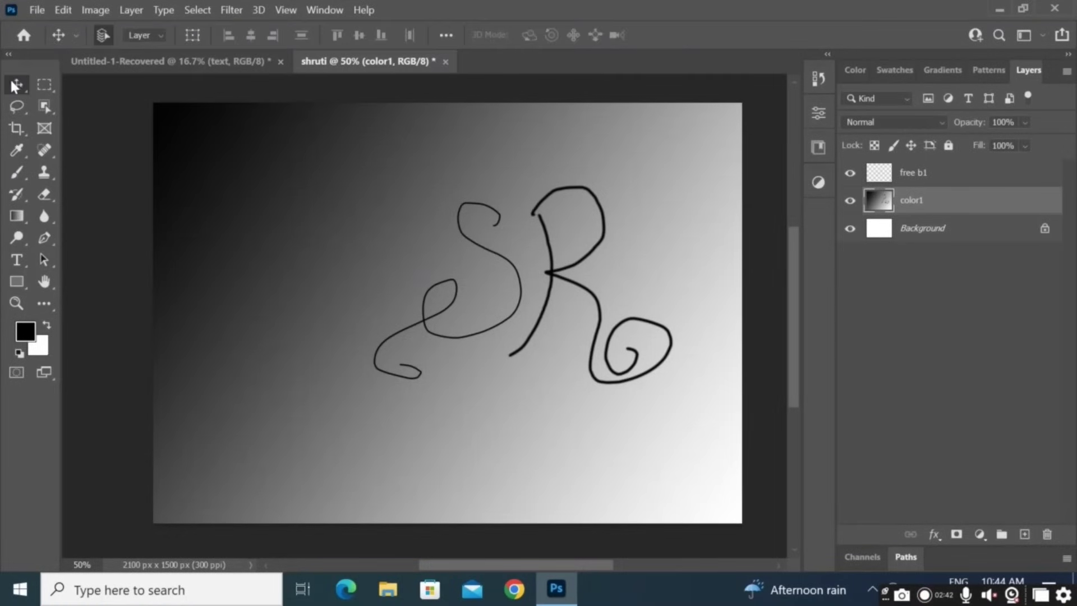
pyautogui.moveTo(551, 253); pyautogui.dragTo(694, 286)
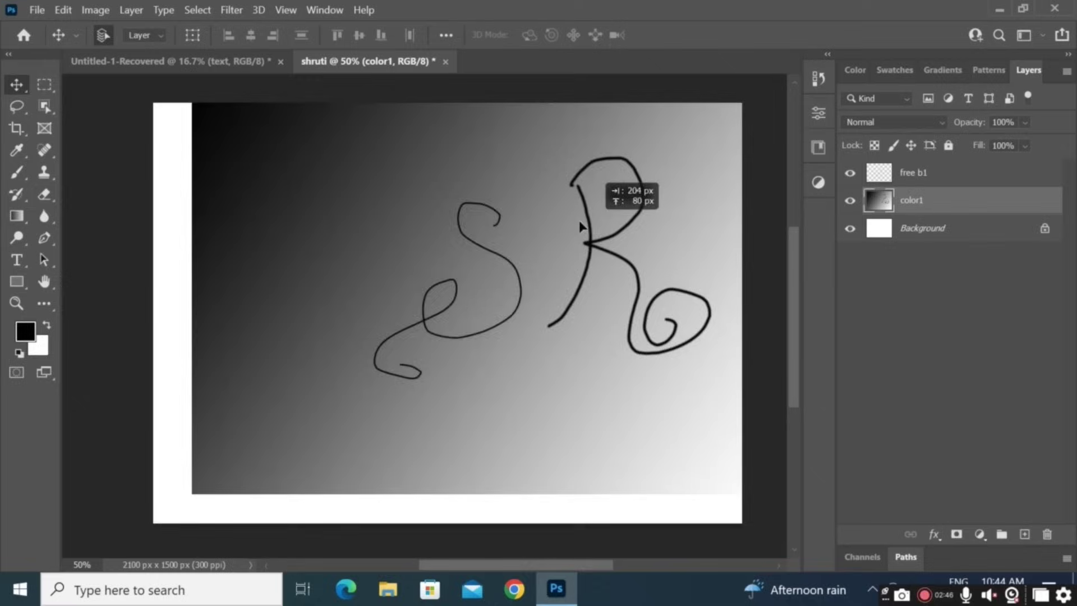
pyautogui.moveTo(582, 217); pyautogui.dragTo(556, 250)
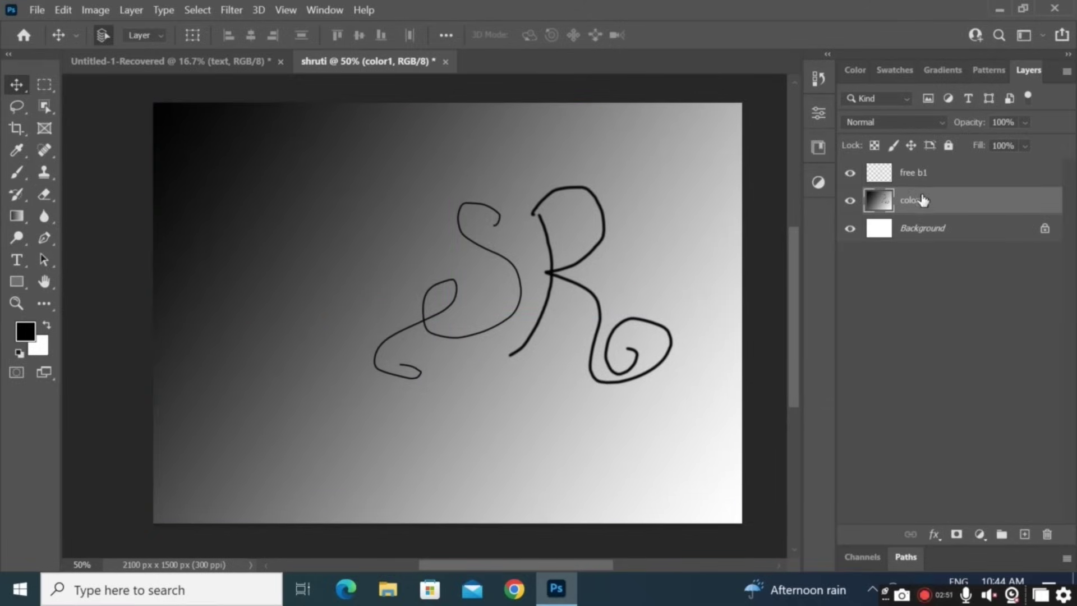
pyautogui.moveTo(532, 212)
pyautogui.mouseDown()
pyautogui.moveTo(615, 211)
pyautogui.moveTo(536, 208)
pyautogui.mouseUp()
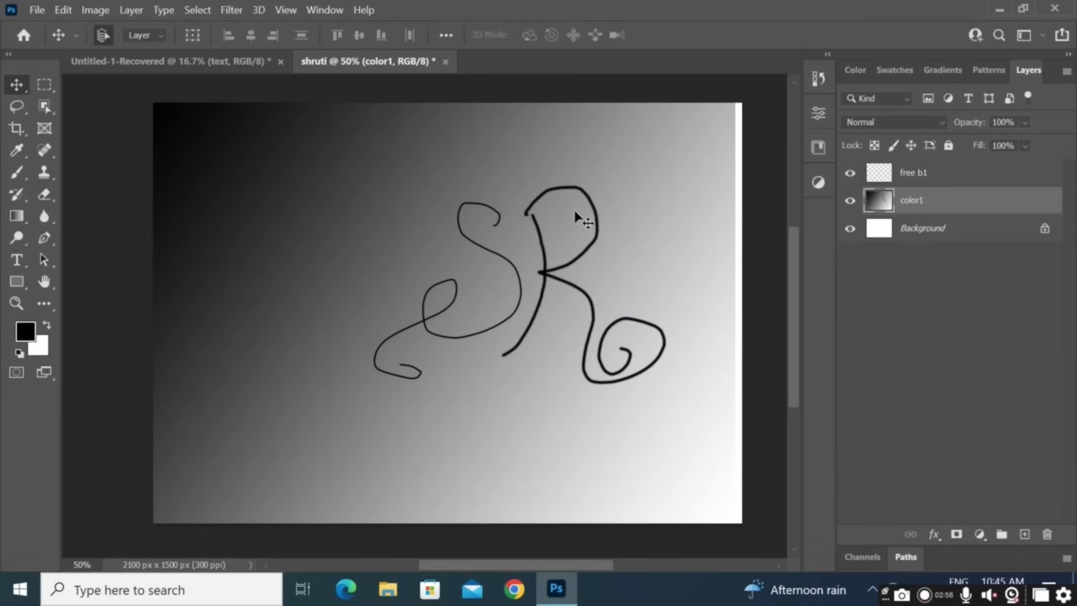
pyautogui.moveTo(551, 201)
pyautogui.mouseDown()
pyautogui.moveTo(586, 203)
pyautogui.moveTo(555, 202)
pyautogui.mouseUp()
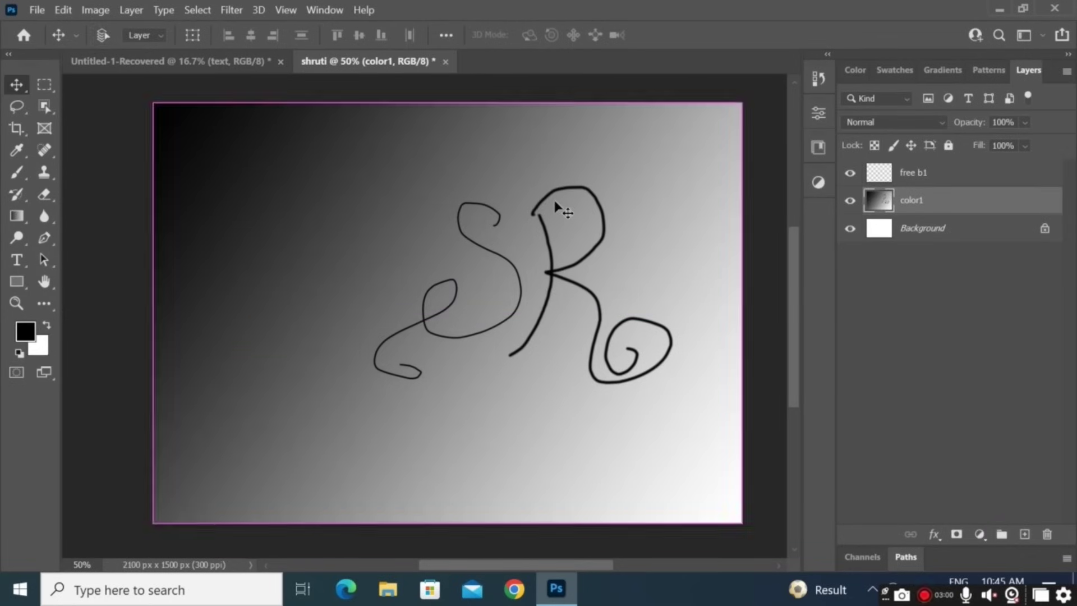
# Undo the color1 layer moves and the R brush strokes painted on it.
pyautogui.hotkey('ctrl', 'z')
pyautogui.press('z')
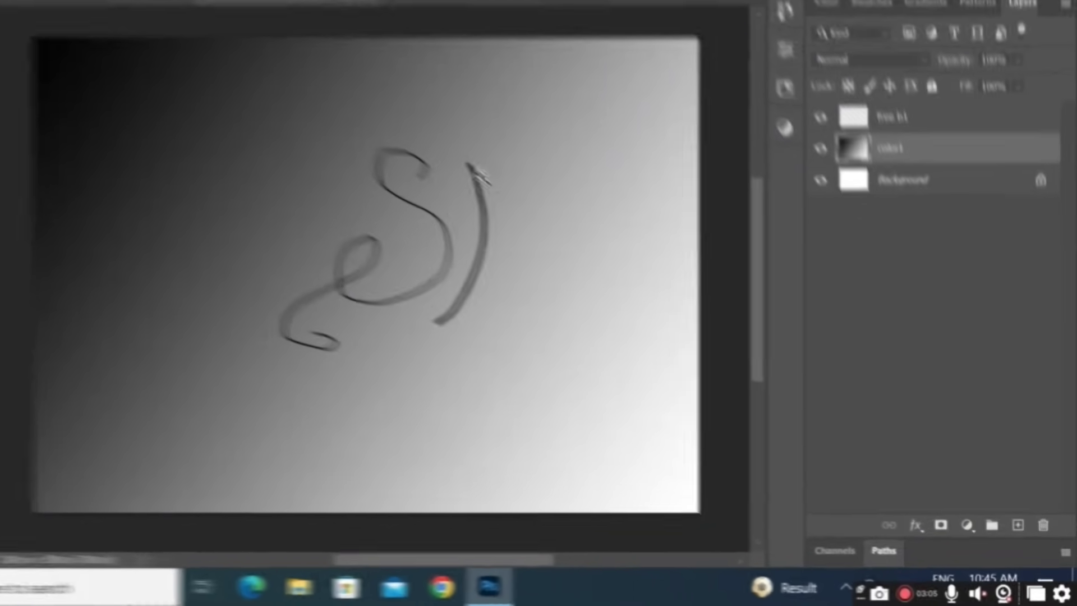
pyautogui.hotkey('ctrl', 'z')
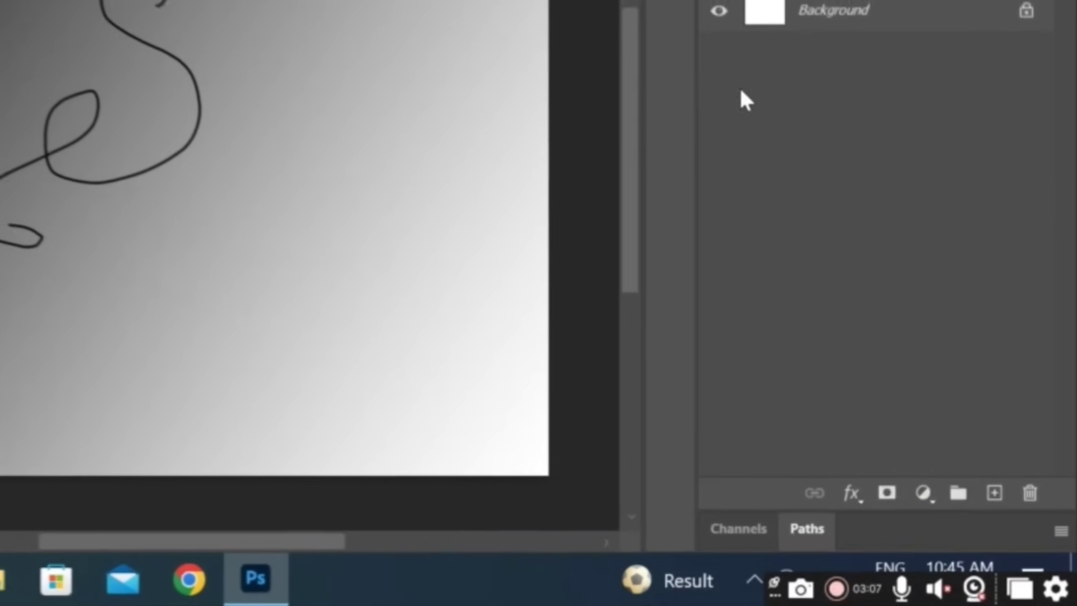
# Add a new layer above color1 and brush a freehand black letter R with a curled leg beside the S stroke.
pyautogui.click(994, 493)
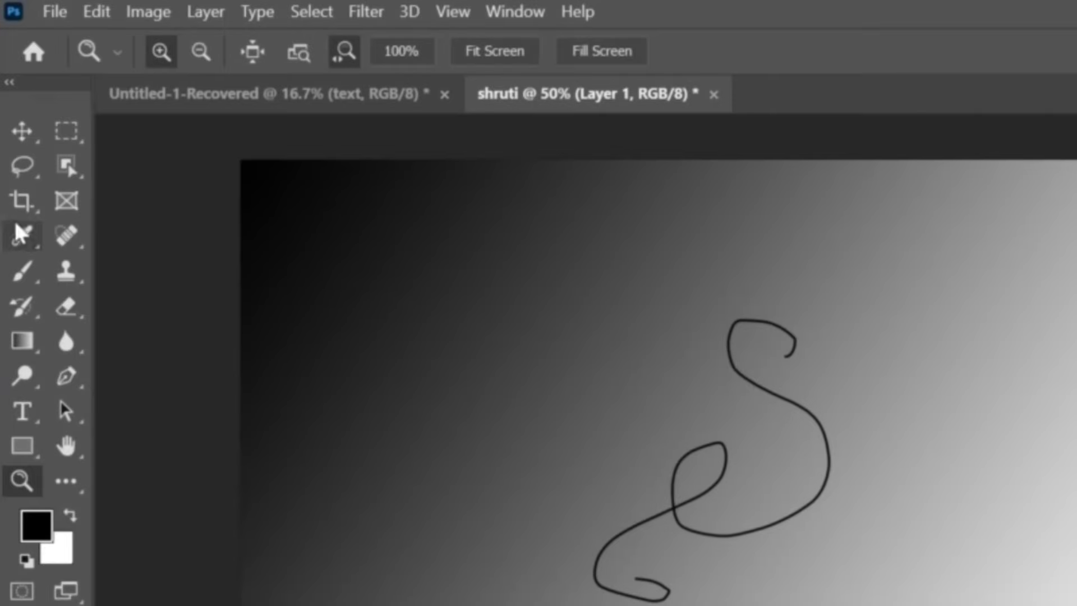
pyautogui.click(20, 273)
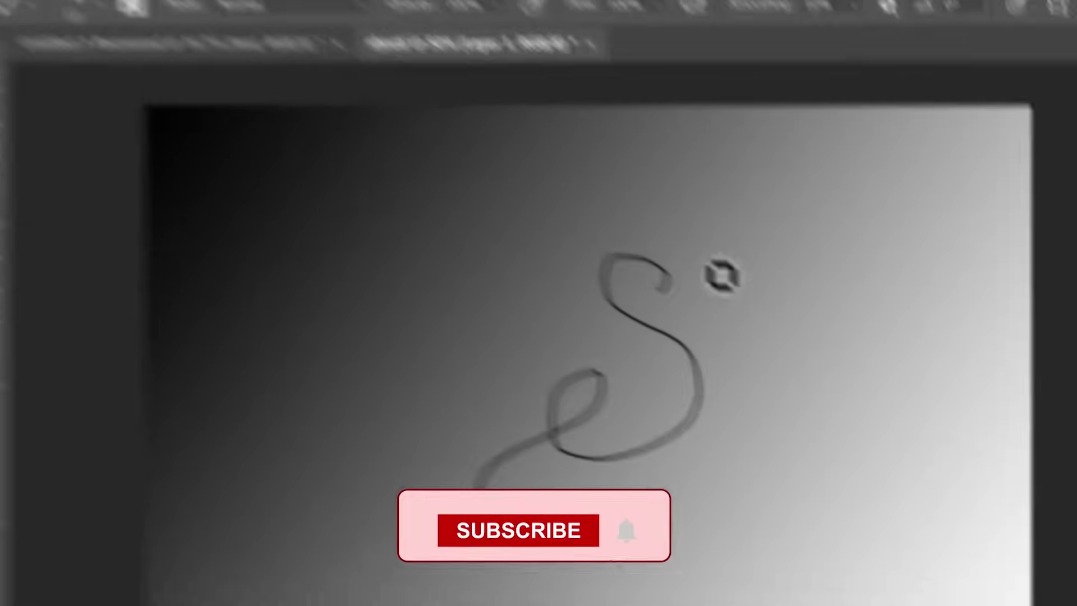
pyautogui.moveTo(847, 340); pyautogui.dragTo(887, 519)
pyautogui.moveTo(609, 359); pyautogui.dragTo(539, 400)
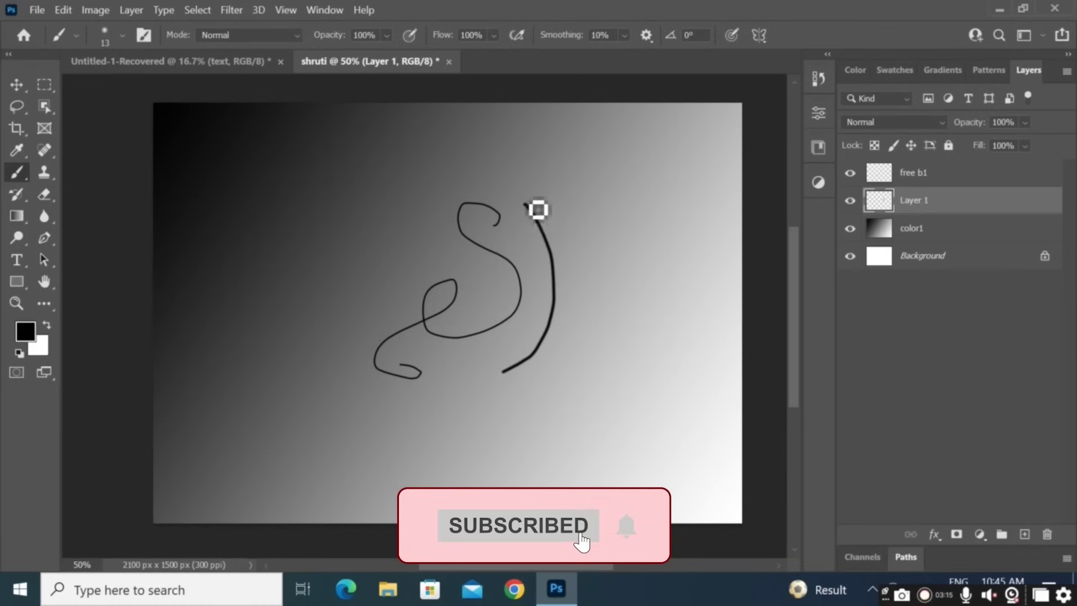
pyautogui.moveTo(538, 209)
pyautogui.mouseDown()
pyautogui.moveTo(603, 193)
pyautogui.moveTo(614, 268)
pyautogui.moveTo(568, 297)
pyautogui.moveTo(600, 379)
pyautogui.mouseUp()
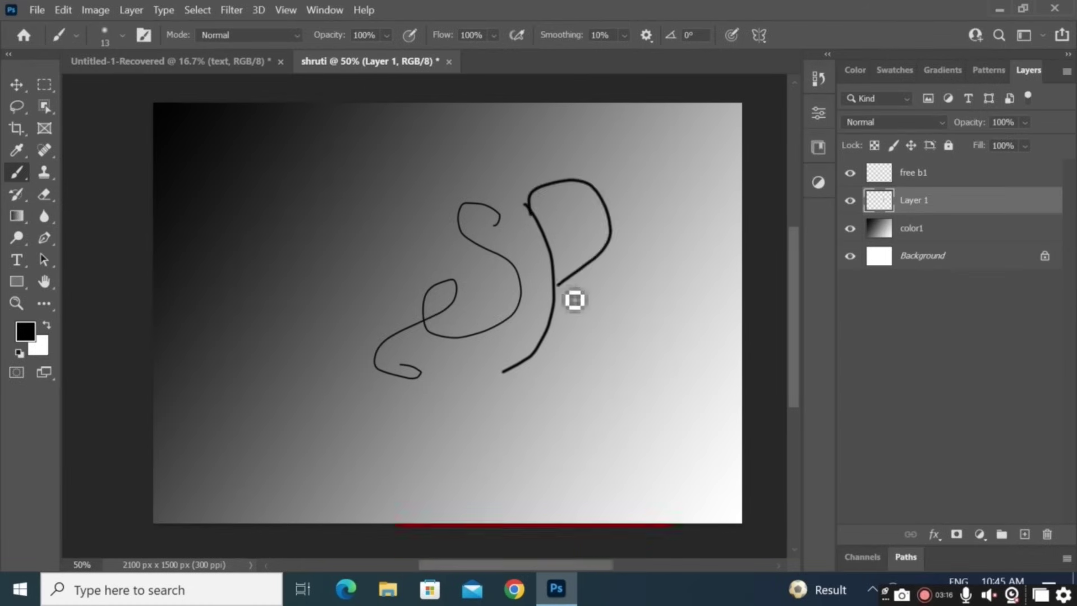
pyautogui.moveTo(731, 416)
pyautogui.mouseDown()
pyautogui.moveTo(655, 395)
pyautogui.moveTo(680, 374)
pyautogui.mouseUp()
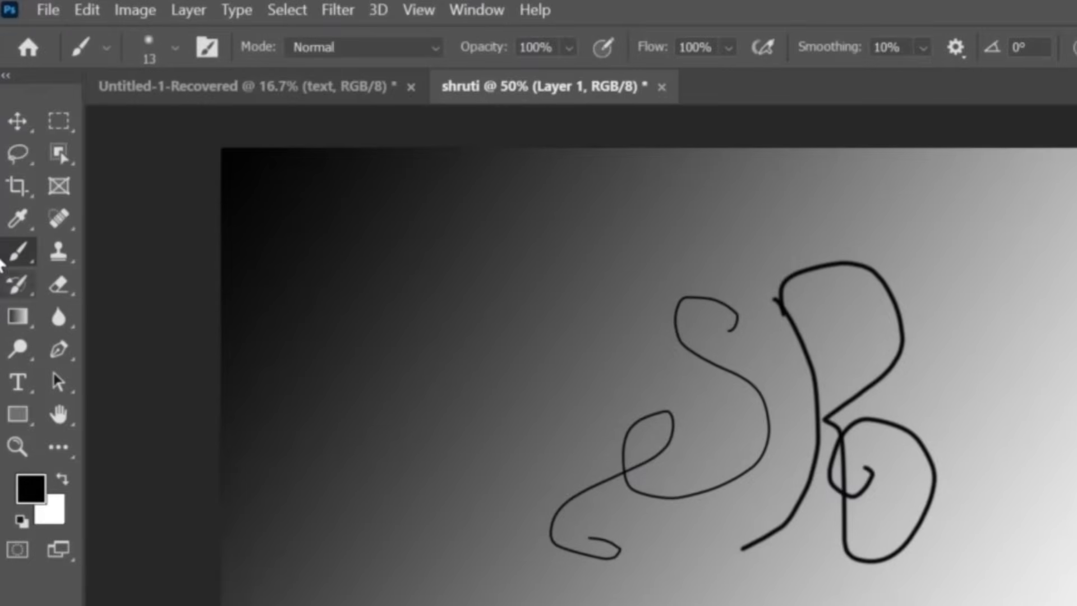
# Move the R stroke on its own layer independently of the gradient, placing it close against the S stroke.
pyautogui.click(18, 121)
pyautogui.moveTo(842, 421); pyautogui.dragTo(836, 391)
pyautogui.moveTo(594, 181); pyautogui.dragTo(878, 194)
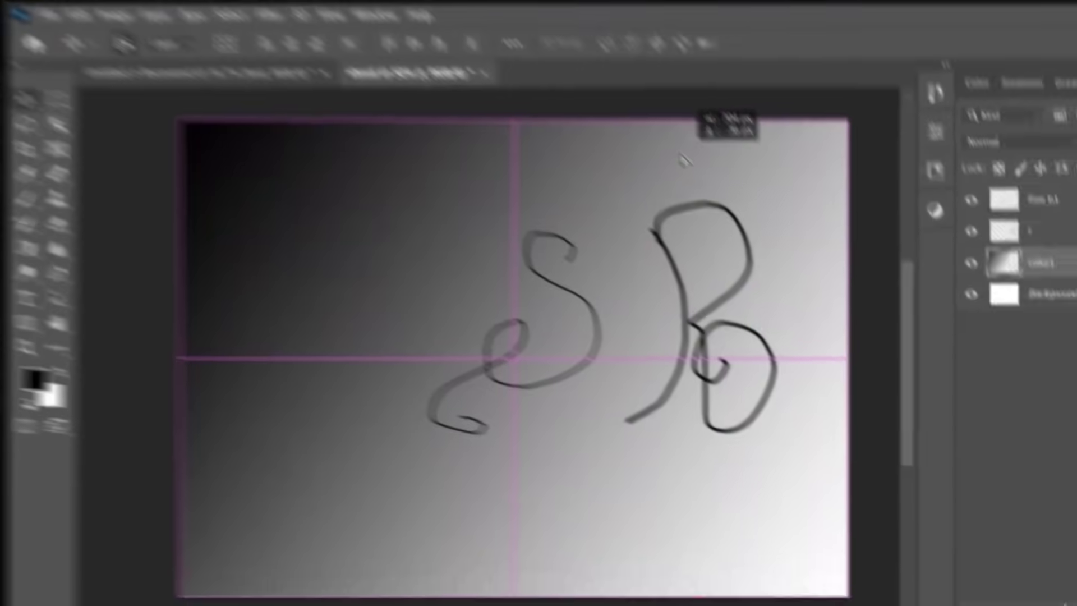
pyautogui.moveTo(683, 160); pyautogui.dragTo(624, 158)
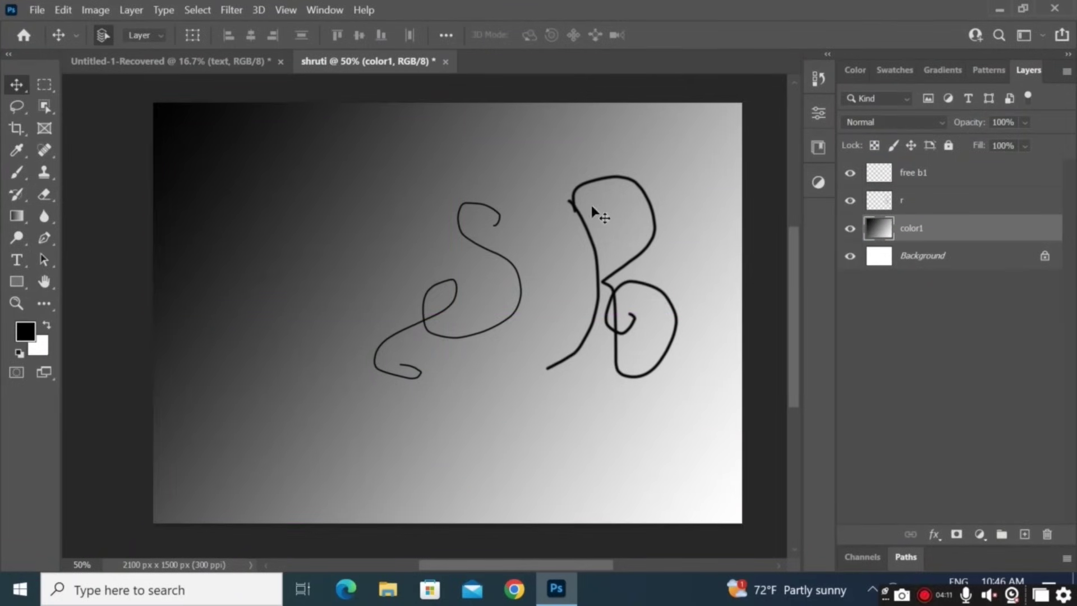
pyautogui.moveTo(583, 214); pyautogui.dragTo(518, 224)
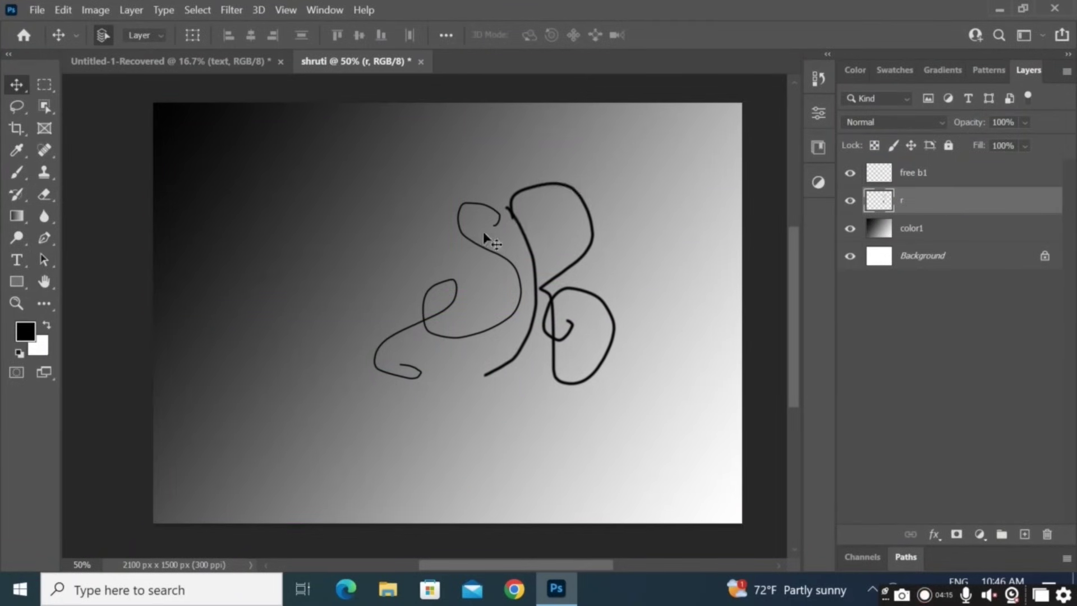
pyautogui.click(464, 228)
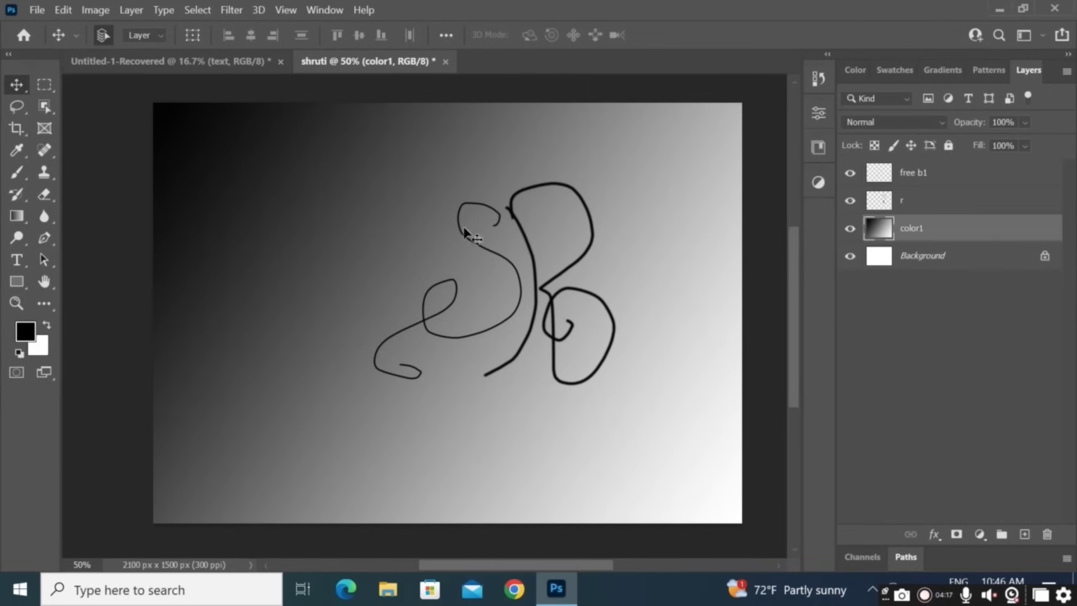
# Rename the free b1 layer as s.
pyautogui.click(898, 175)
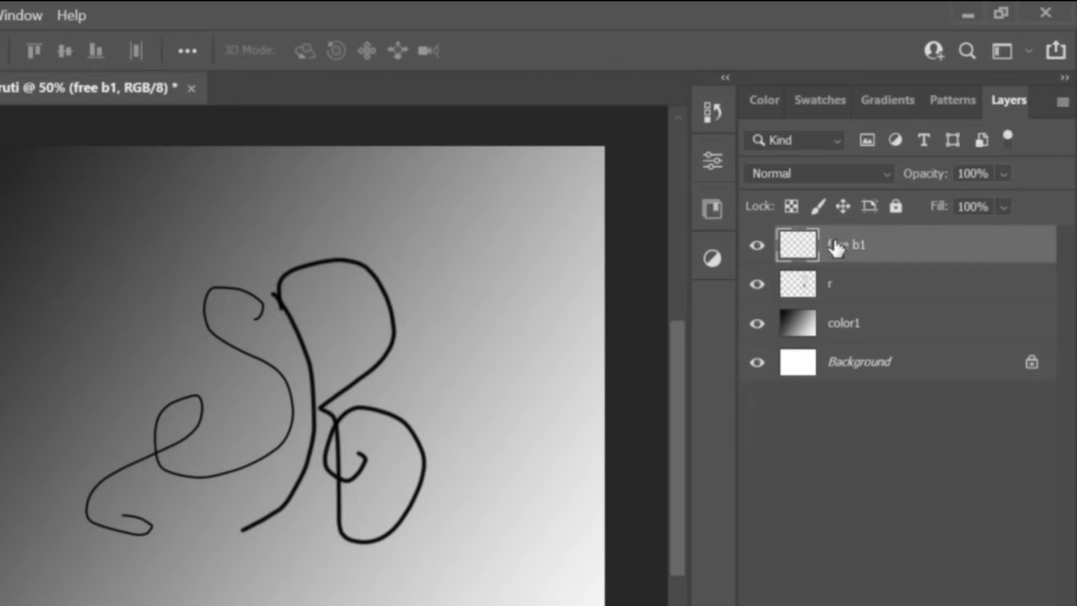
pyautogui.doubleClick(908, 173)
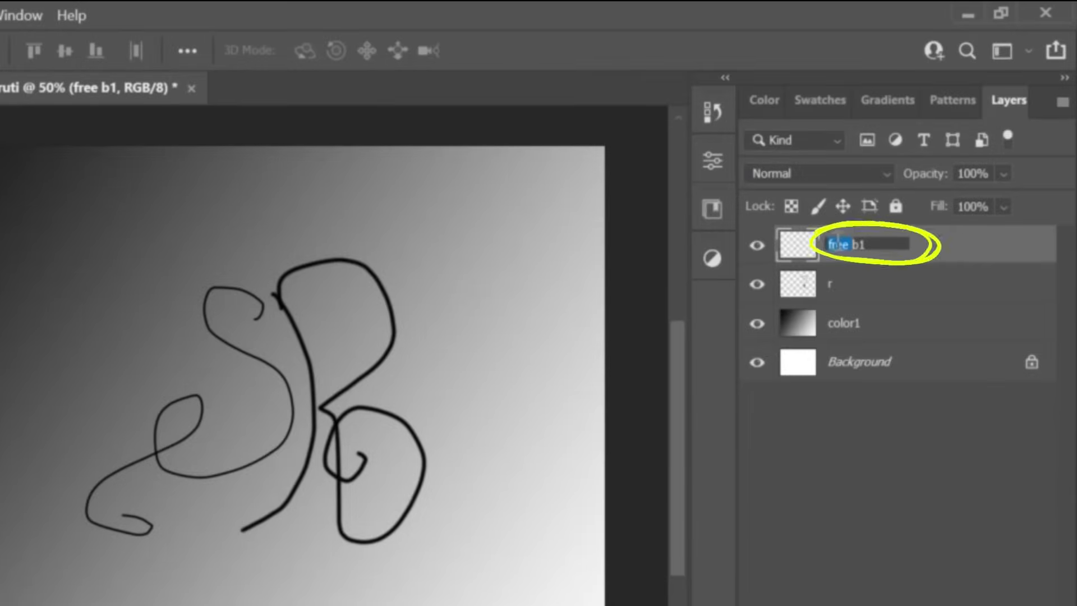
pyautogui.write('sb1')
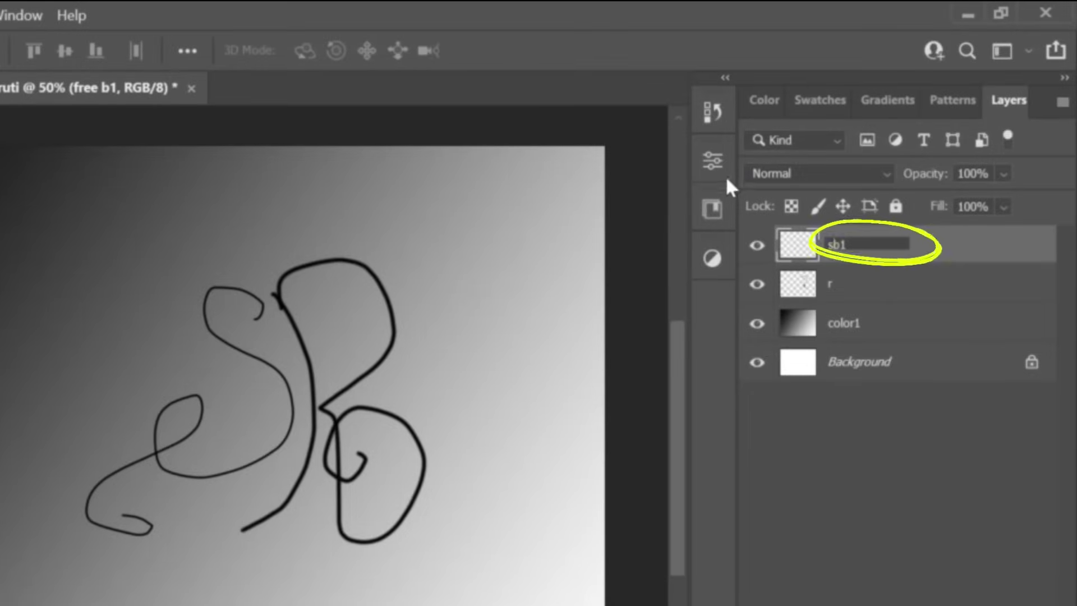
pyautogui.press('Delete')
pyautogui.press('BackSpace')
pyautogui.press('Return')
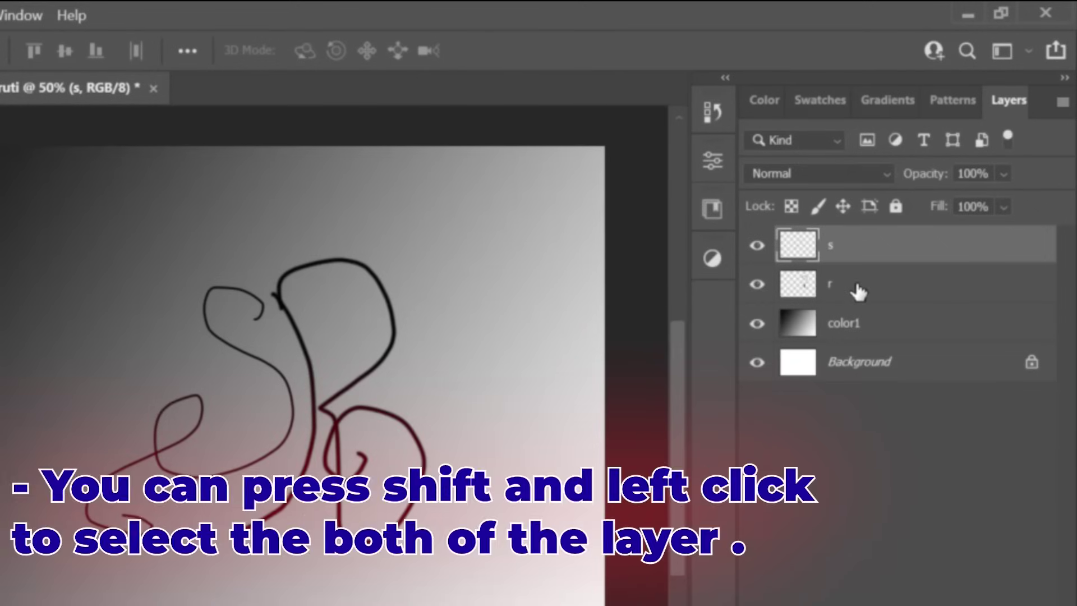
# Select the s and r layers together, group them, and expand the group to show its contents.
pyautogui.keyDown('shift'); pyautogui.click(836, 276); pyautogui.keyUp('shift')
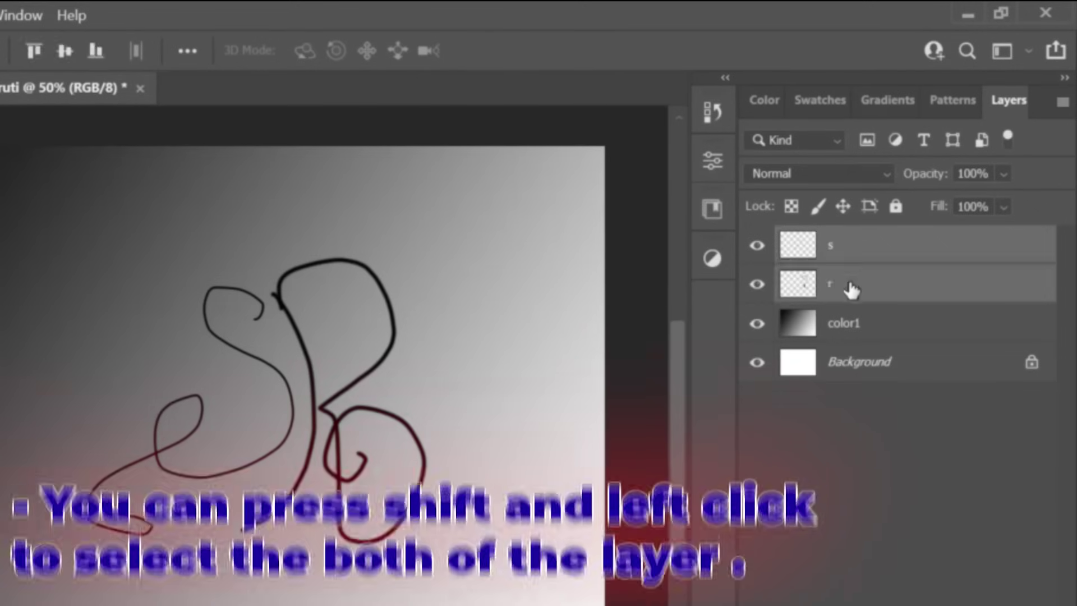
pyautogui.click(867, 239)
pyautogui.keyDown('shift'); pyautogui.click(827, 273); pyautogui.keyUp('shift')
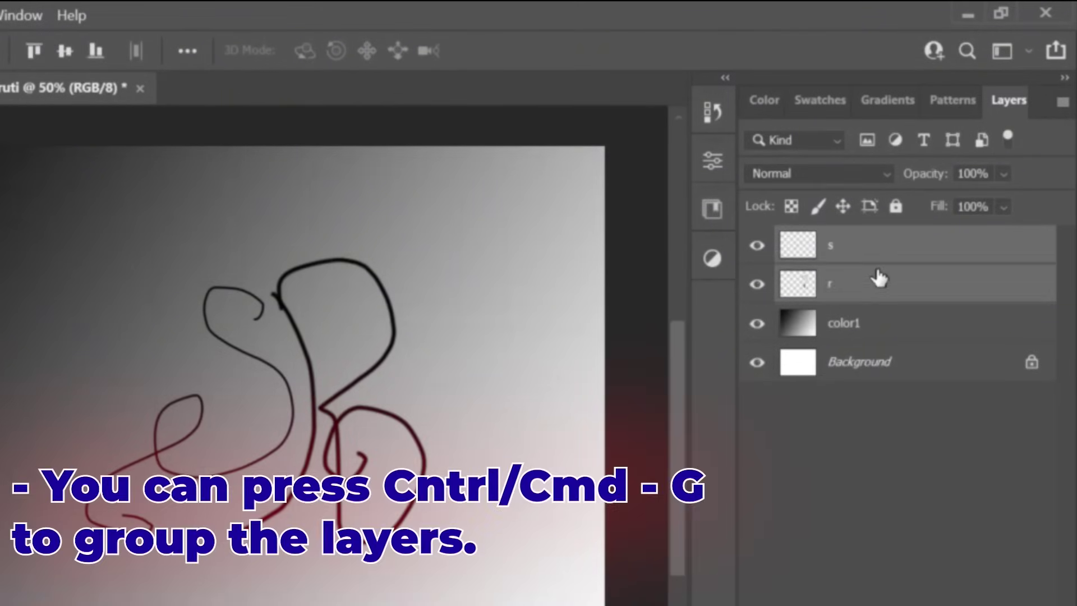
pyautogui.hotkey('ctrl', 'g')
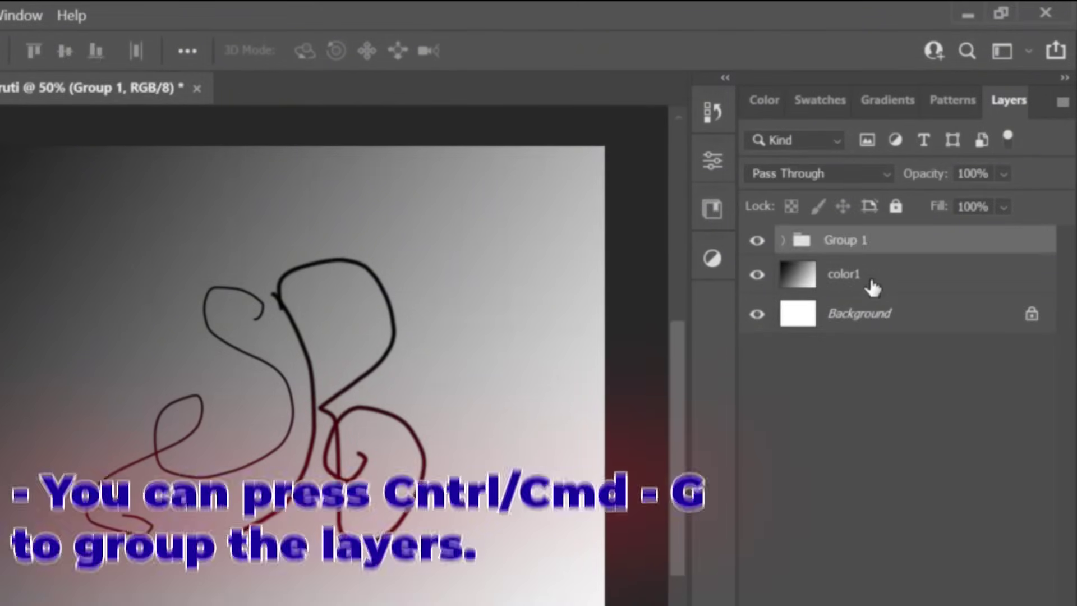
pyautogui.click(783, 240)
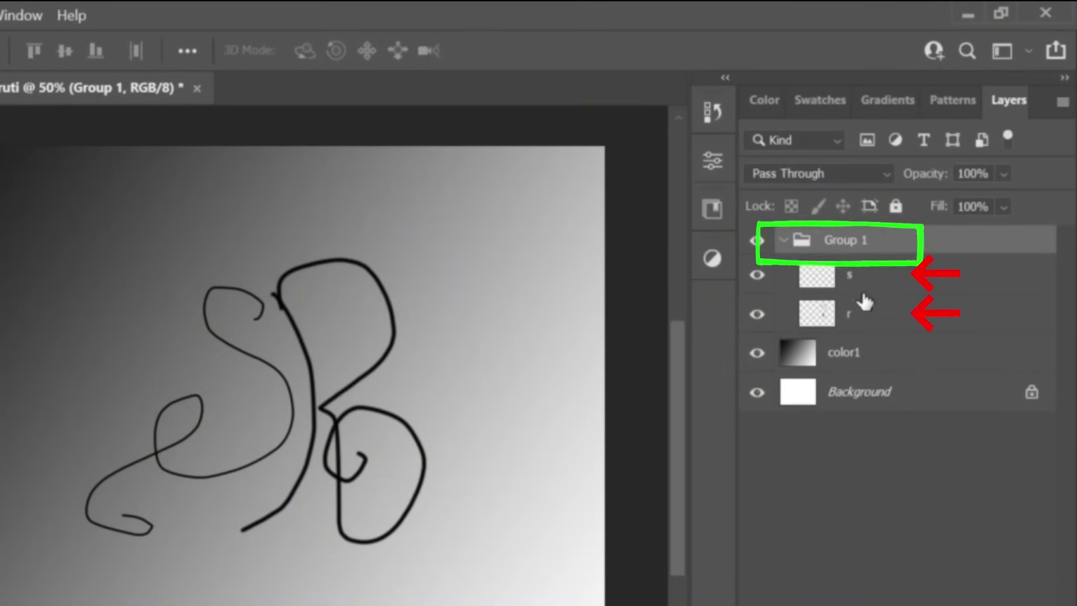
# Try moving the s stroke alone and undo it, and move the whole Group 1 across the canvas.
pyautogui.moveTo(263, 382)
pyautogui.mouseDown()
pyautogui.moveTo(199, 401)
pyautogui.moveTo(188, 348)
pyautogui.moveTo(266, 395)
pyautogui.moveTo(235, 372)
pyautogui.mouseUp()
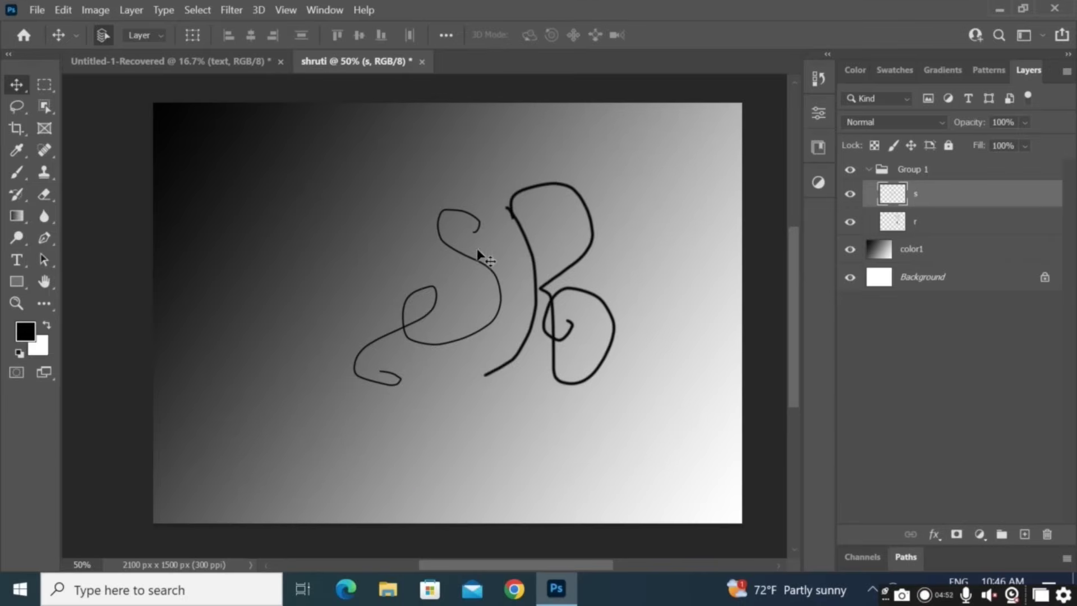
pyautogui.hotkey('ctrl', 'z')
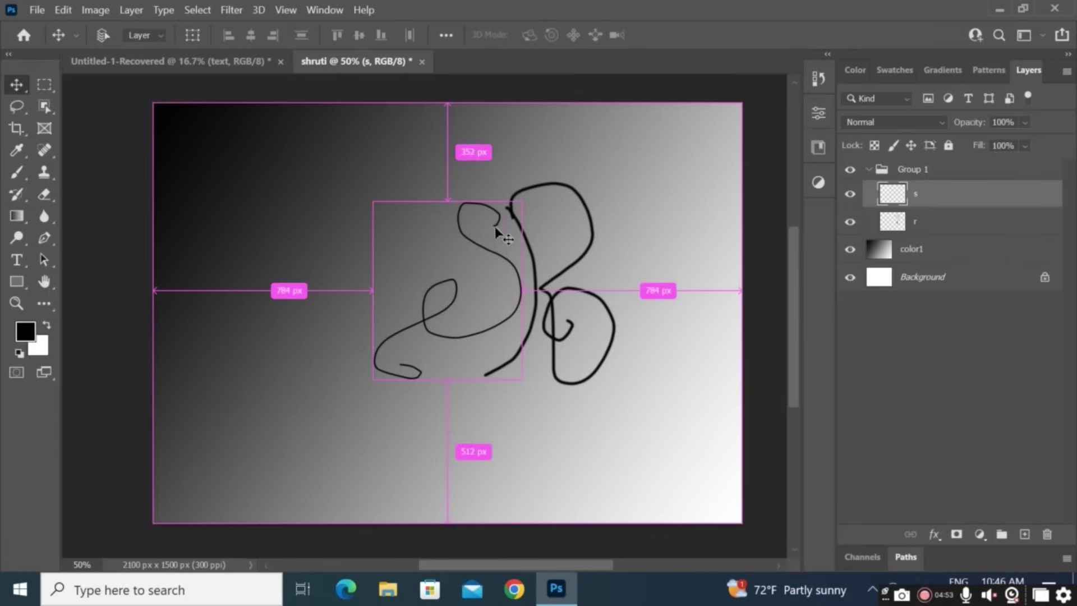
pyautogui.click(920, 169)
pyautogui.moveTo(495, 273); pyautogui.dragTo(185, 250)
pyautogui.moveTo(525, 292); pyautogui.dragTo(515, 315)
# Delete the color1 gradient layer, leaving the strokes on the white background.
pyautogui.click(372, 265)
pyautogui.press('Delete')
# Select the s and r strokes together, reposition them as a pair, and delete both from the canvas.
pyautogui.moveTo(383, 166); pyautogui.dragTo(681, 446)
pyautogui.moveTo(534, 303); pyautogui.dragTo(460, 302)
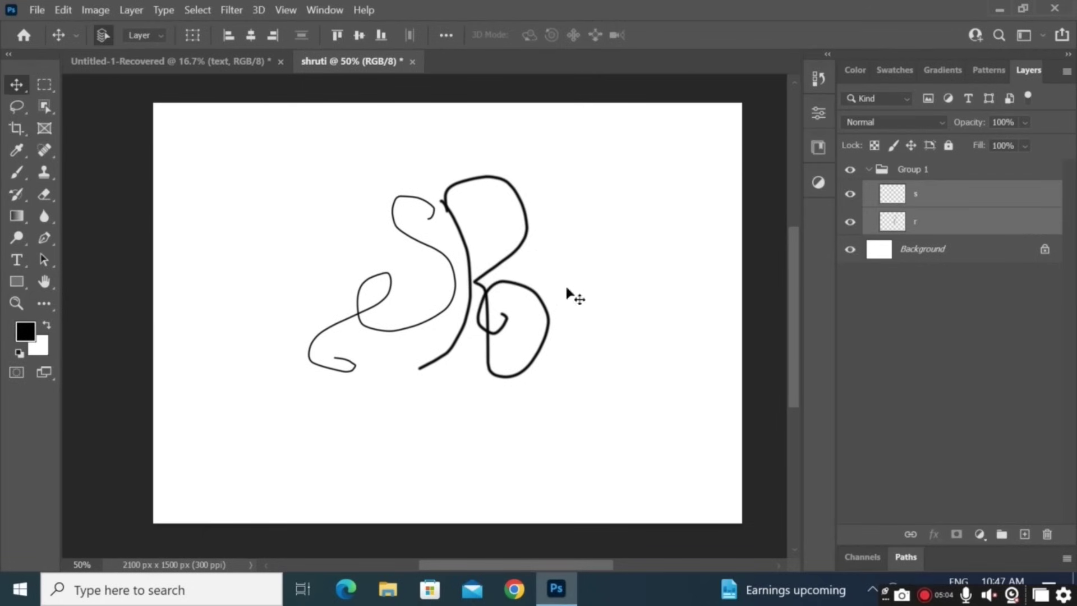
pyautogui.click(867, 170)
pyautogui.moveTo(420, 244); pyautogui.dragTo(362, 240)
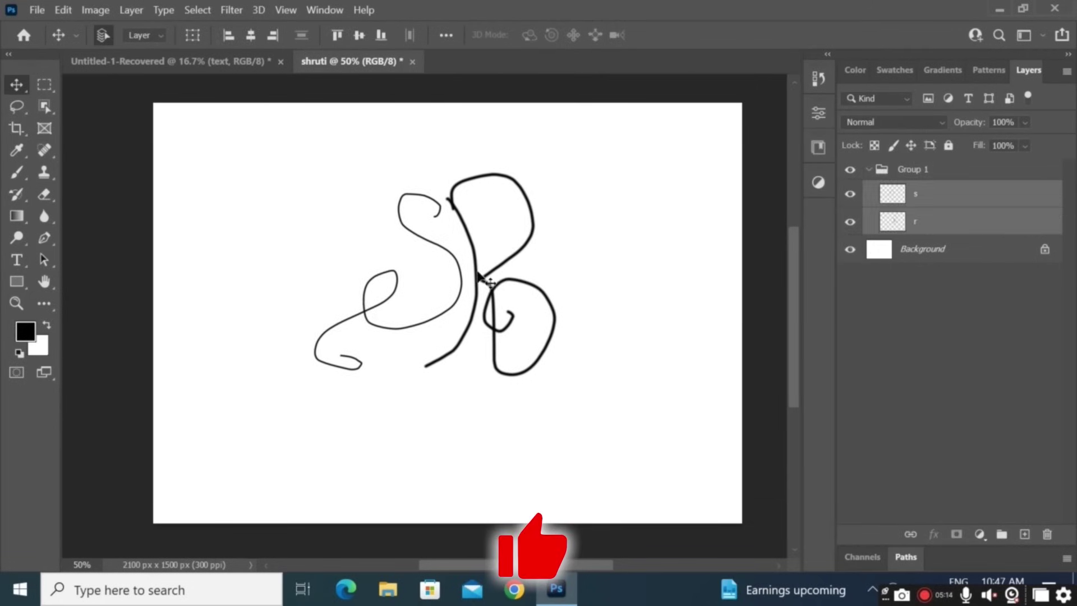
pyautogui.press('Delete')
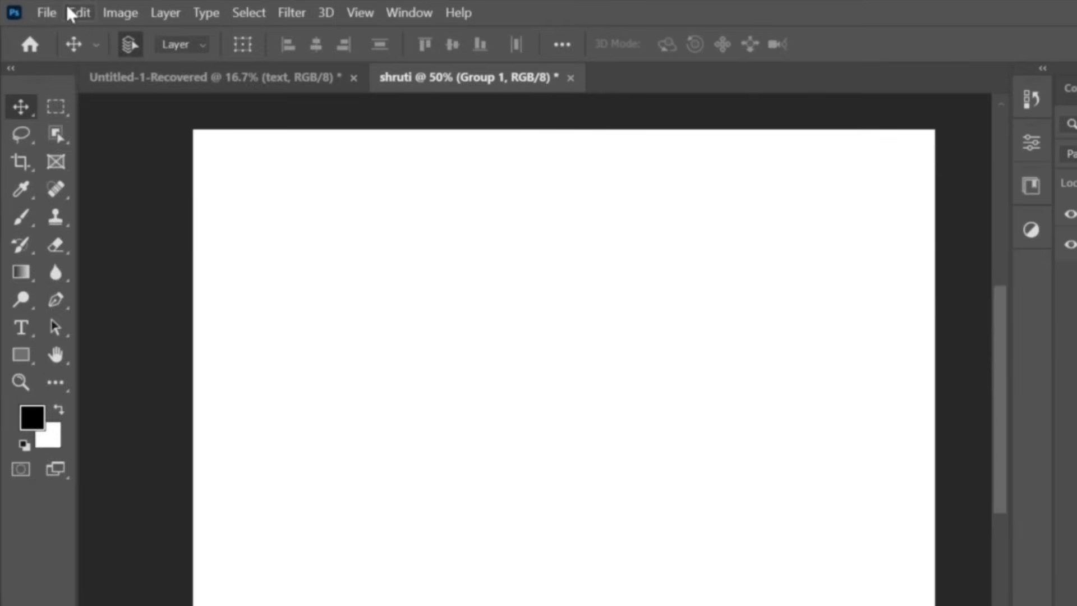
# Open the image files 2.png and 2b639ffb098512a06c0b180a53d4d4a0.jpg, with the pink panther image active.
pyautogui.click(73, 19)
pyautogui.moveTo(124, 20)
pyautogui.moveTo(35, 4)
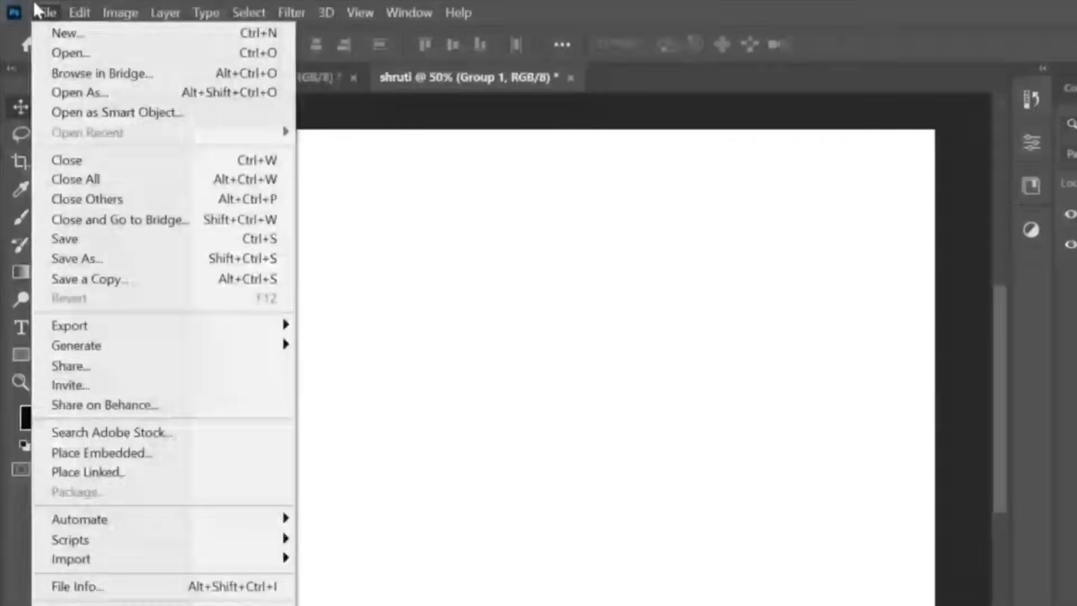
pyautogui.click(69, 53)
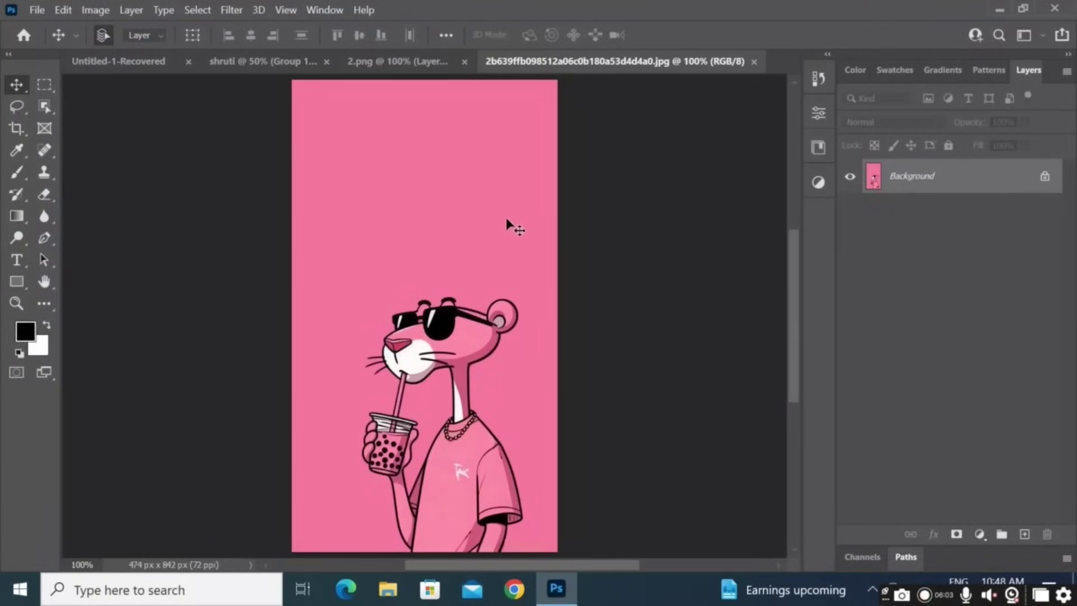
pyautogui.moveTo(445, 228); pyautogui.dragTo(458, 230)
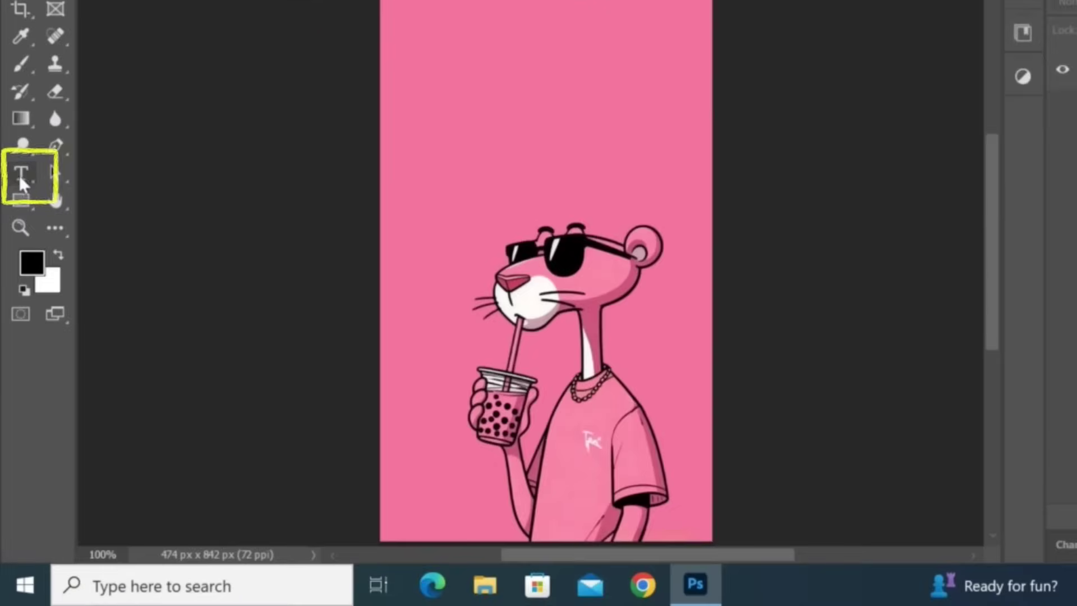
# Add a text box above the panther's head and replace its placeholder text with "I am PINK!!!!!!!!".
pyautogui.click(26, 172)
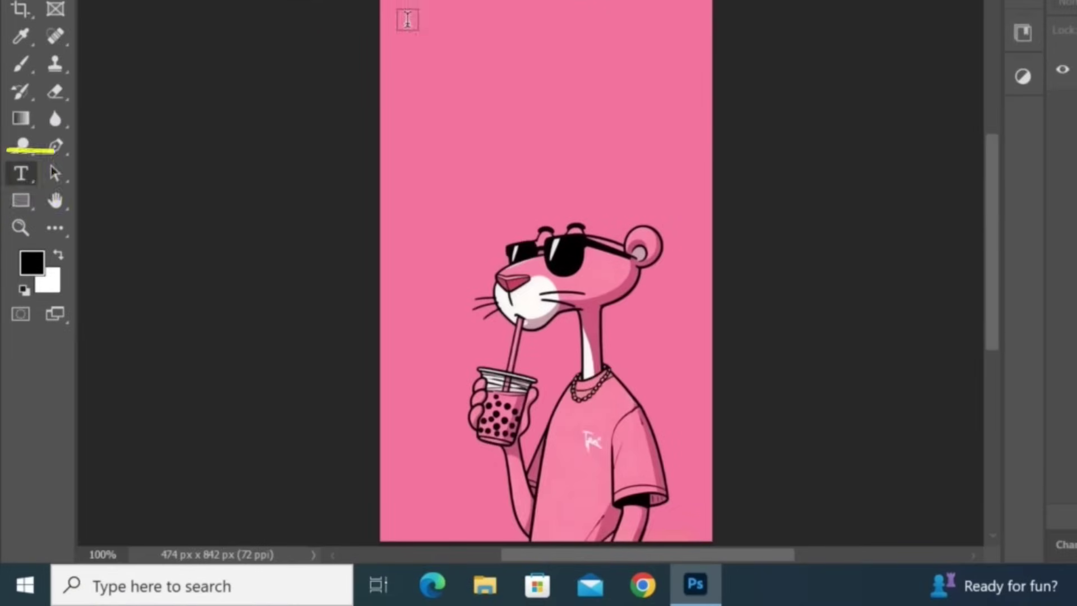
pyautogui.moveTo(330, 150); pyautogui.dragTo(541, 185)
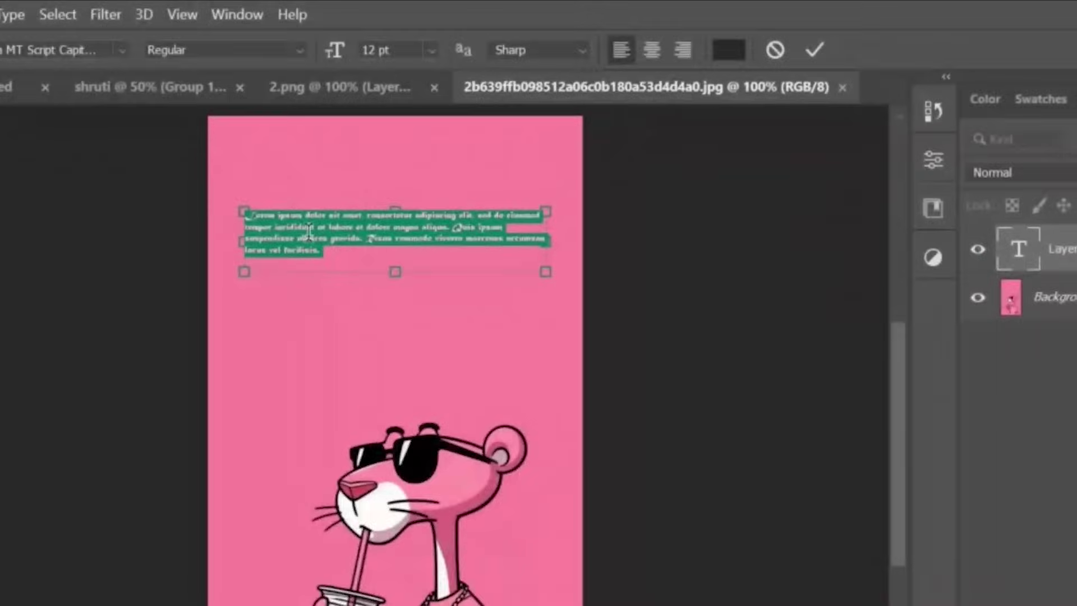
pyautogui.press('BackSpace')
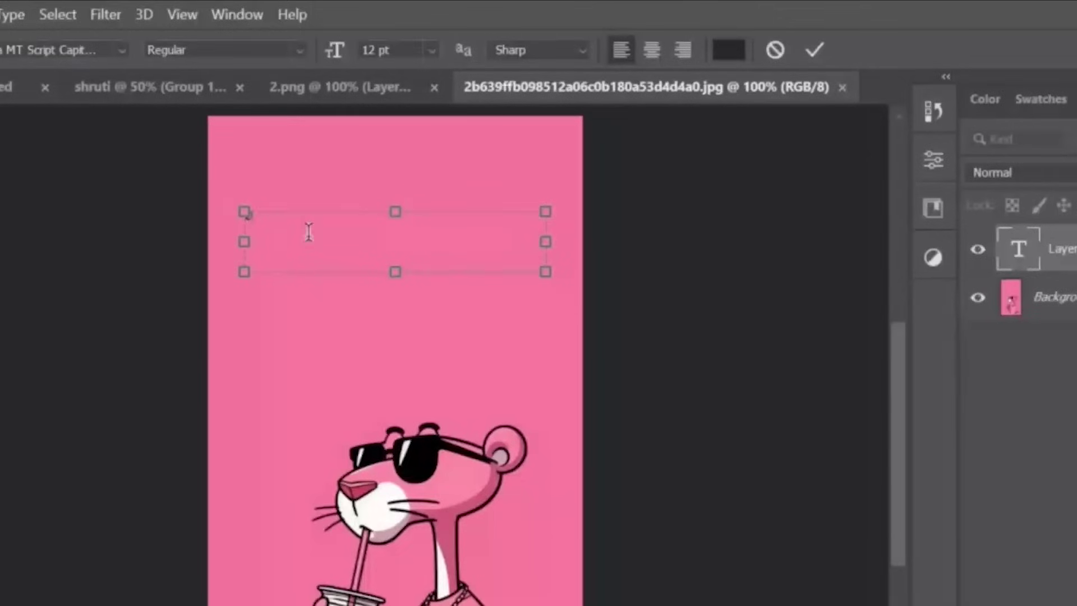
pyautogui.write('I am')
pyautogui.write(' Pin')
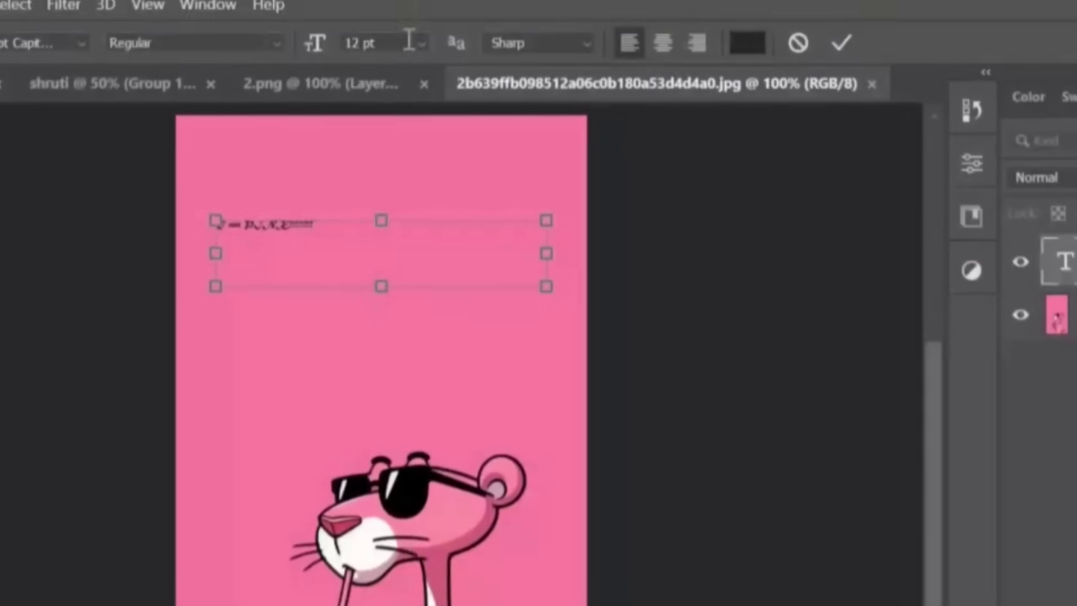
# Set the selected text to 72 pt and enlarge its text box downward to fit two lines.
pyautogui.click(420, 52)
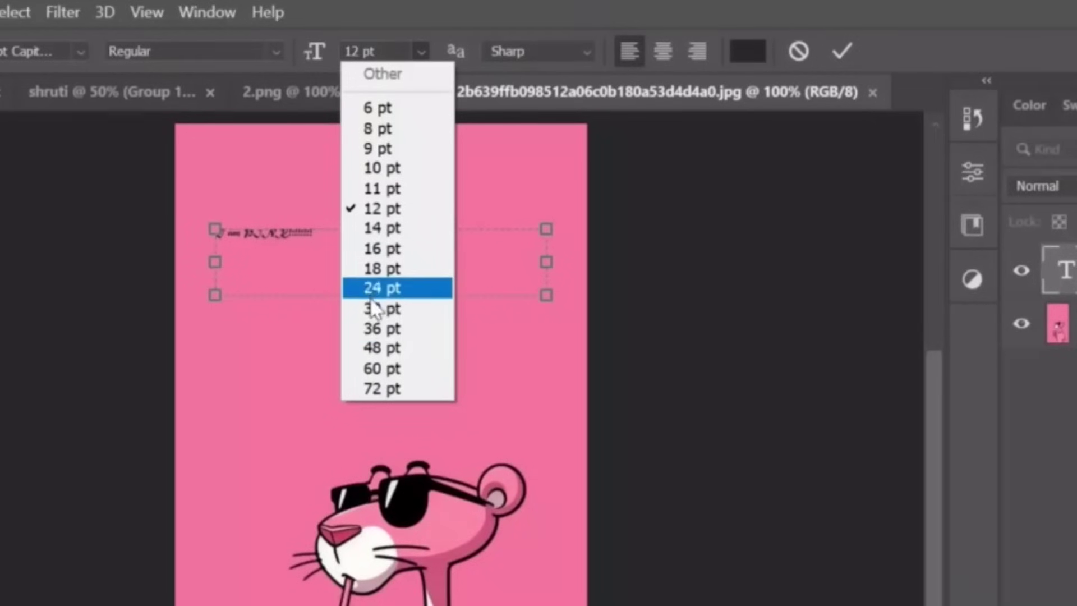
pyautogui.click(382, 389)
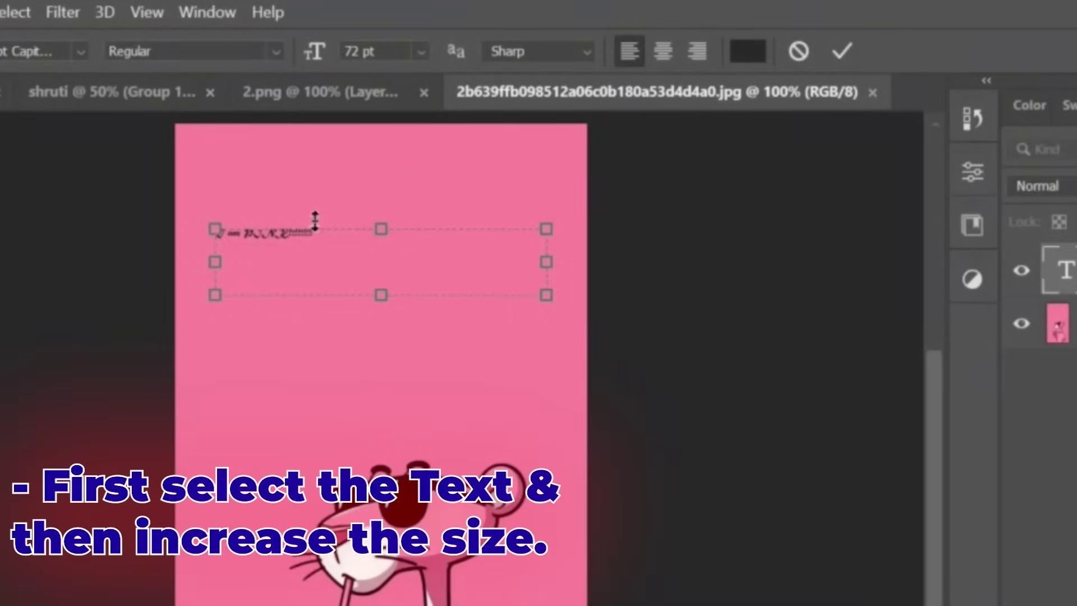
pyautogui.tripleClick(250, 230)
pyautogui.click(421, 53)
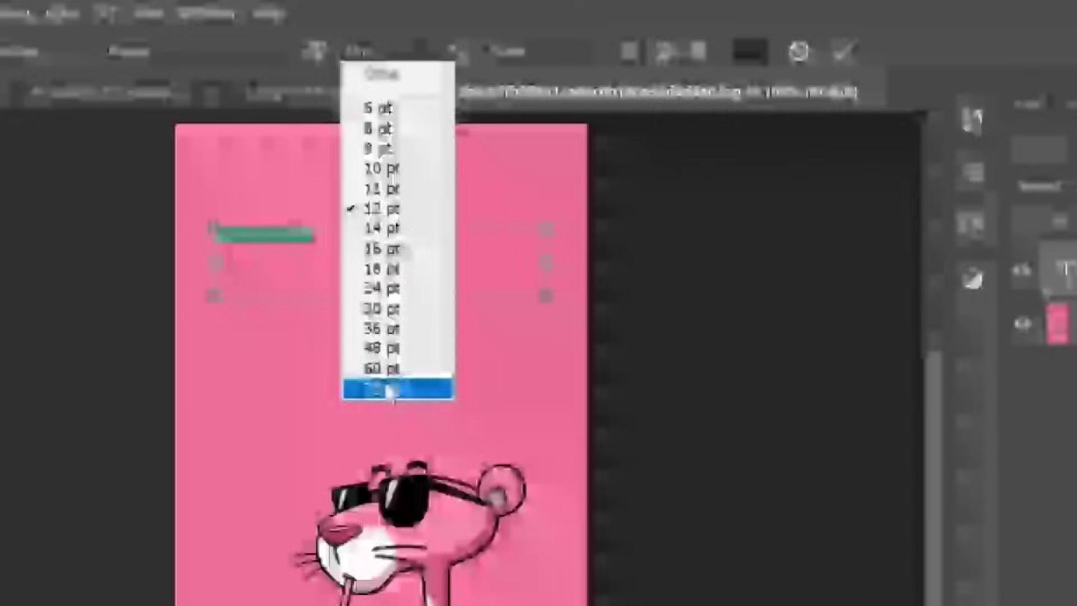
pyautogui.click(393, 392)
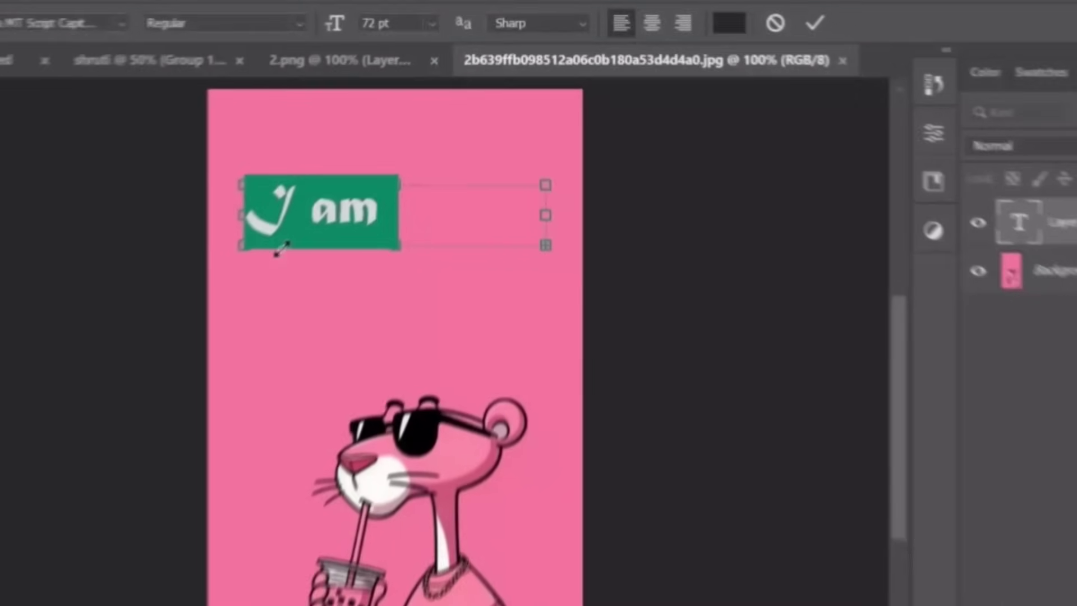
pyautogui.moveTo(545, 245); pyautogui.dragTo(530, 383)
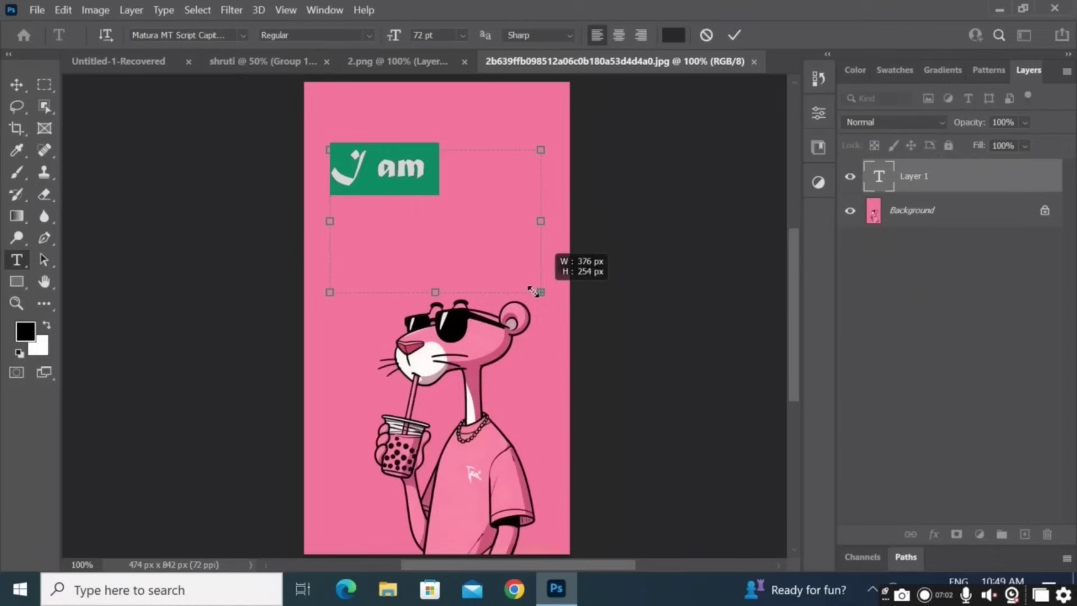
pyautogui.moveTo(533, 291); pyautogui.dragTo(529, 264)
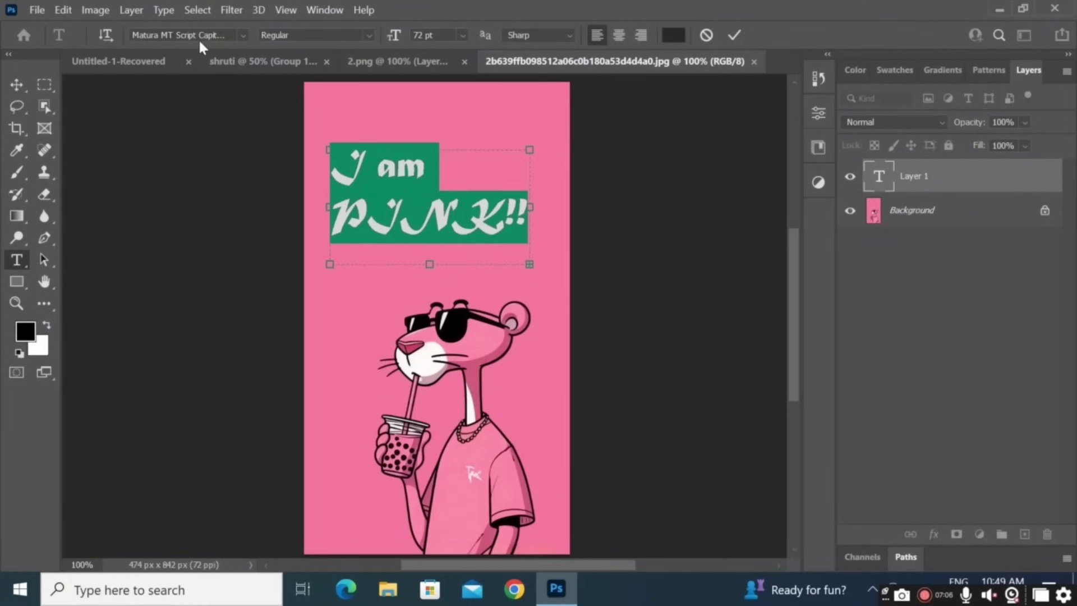
# Change the text's font to Impact and resize its box to hold the whole phrase on one line.
pyautogui.click(242, 35)
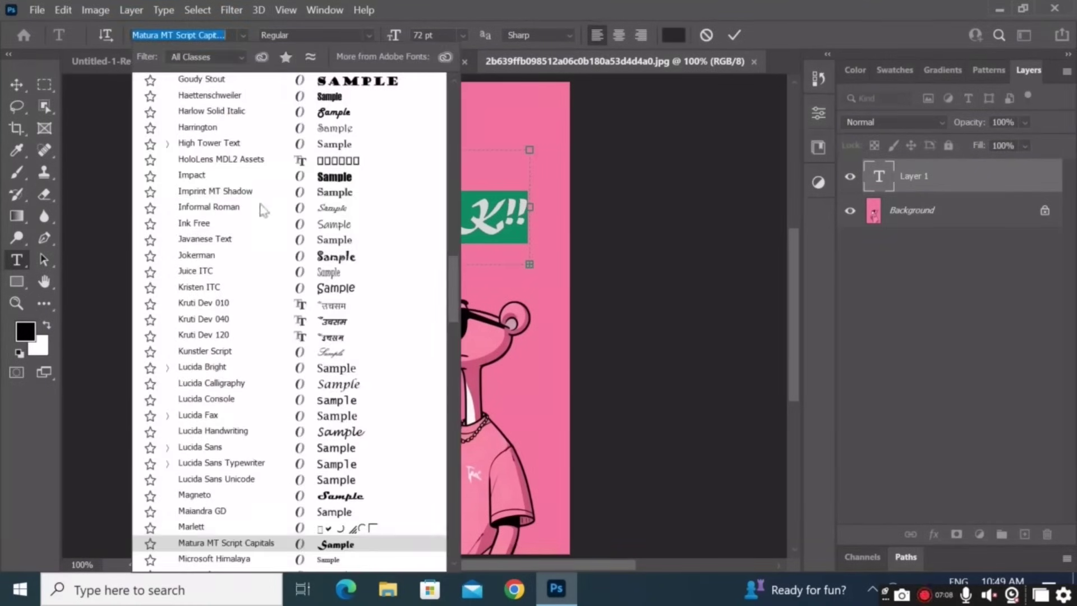
pyautogui.click(358, 179)
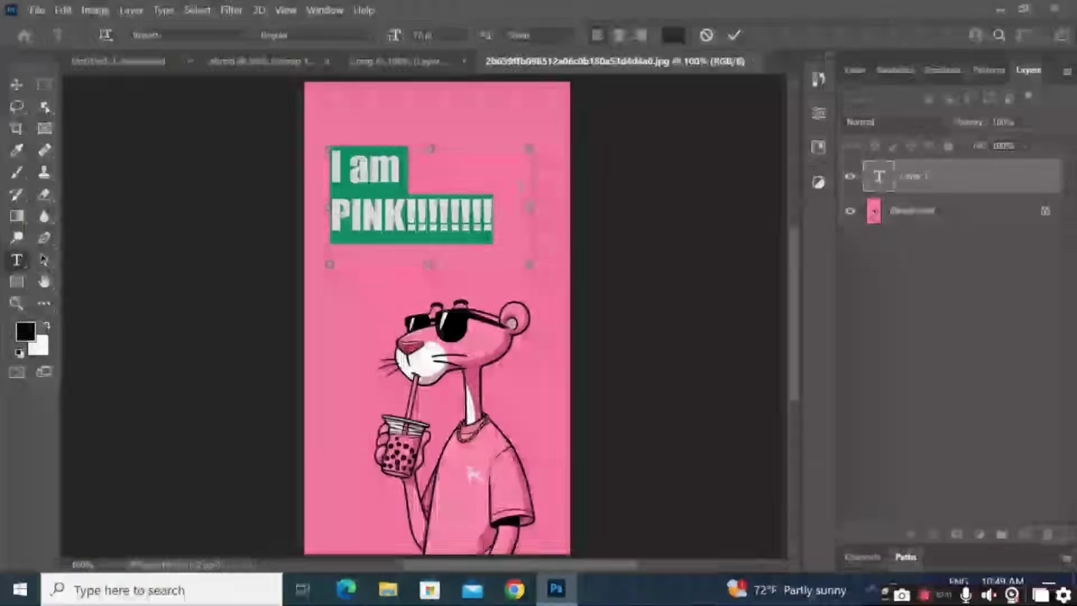
pyautogui.moveTo(531, 206); pyautogui.dragTo(637, 196)
pyautogui.moveTo(640, 264); pyautogui.dragTo(605, 209)
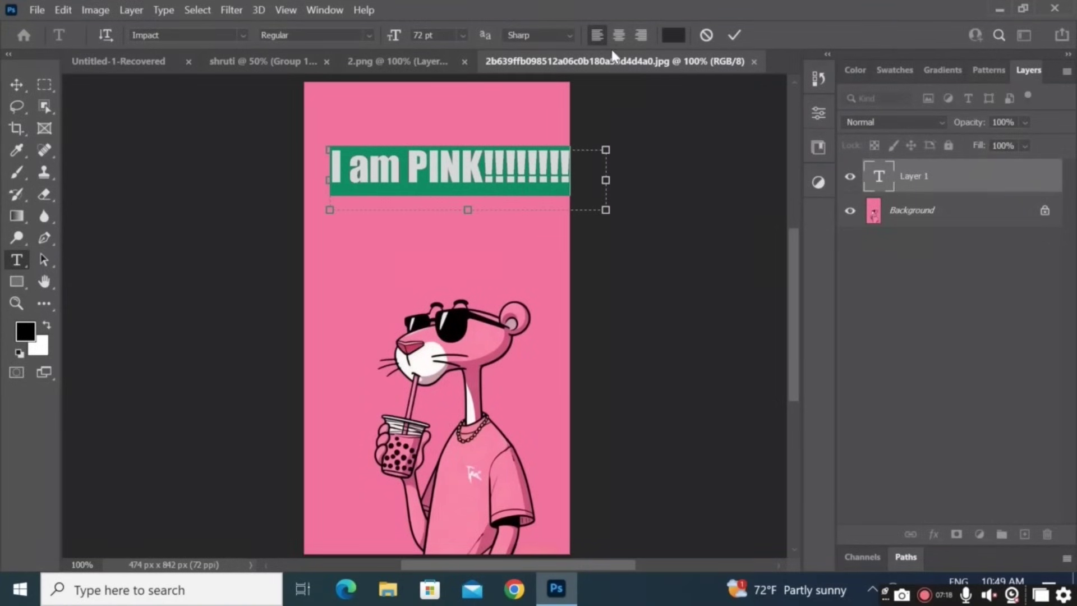
# Center-align the text and move it fully inside the pink canvas above the panther.
pyautogui.click(626, 34)
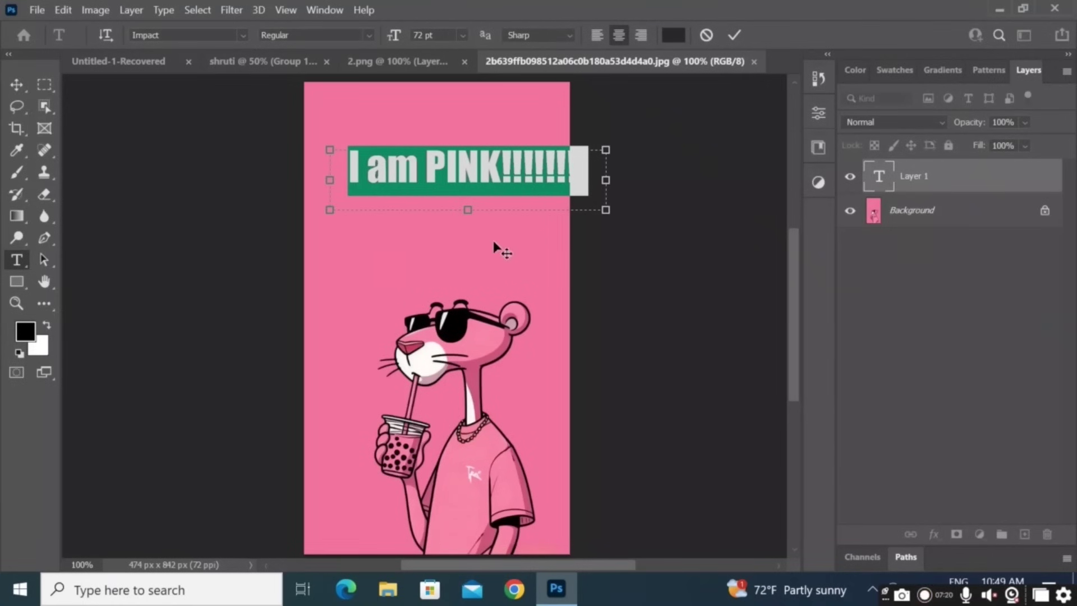
pyautogui.click(26, 85)
pyautogui.moveTo(417, 172); pyautogui.dragTo(391, 196)
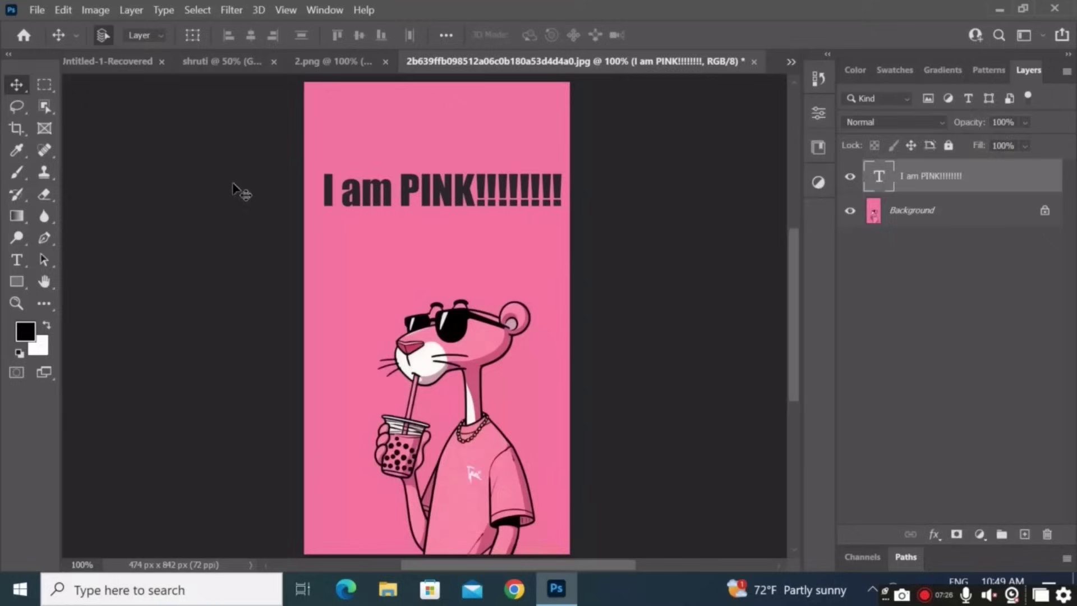
pyautogui.click(233, 188)
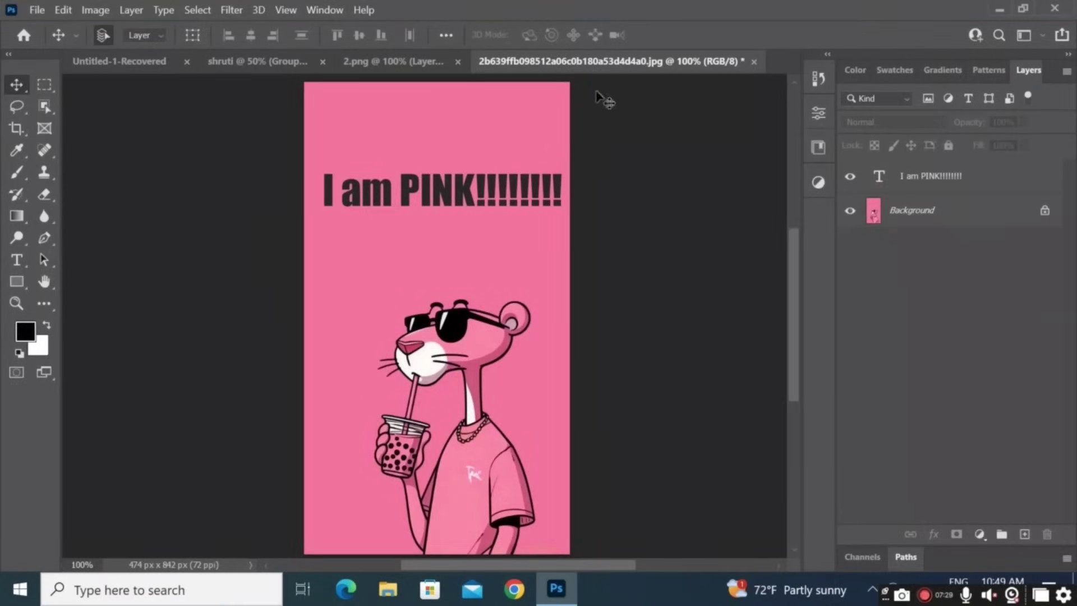
# Show the character formatting options for the I am PINK text.
pyautogui.click(325, 10)
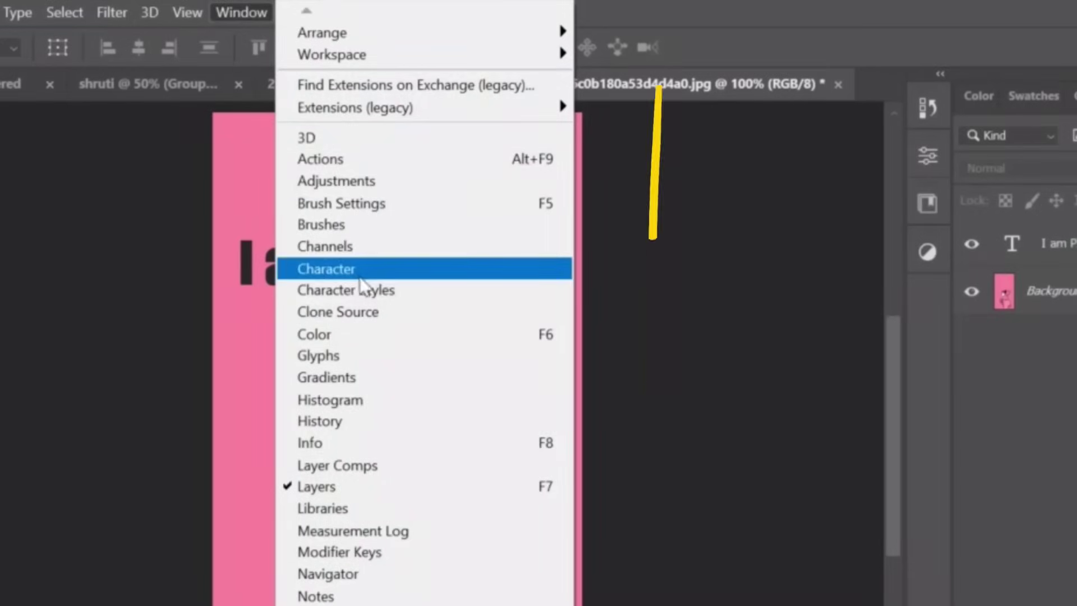
pyautogui.click(305, 270)
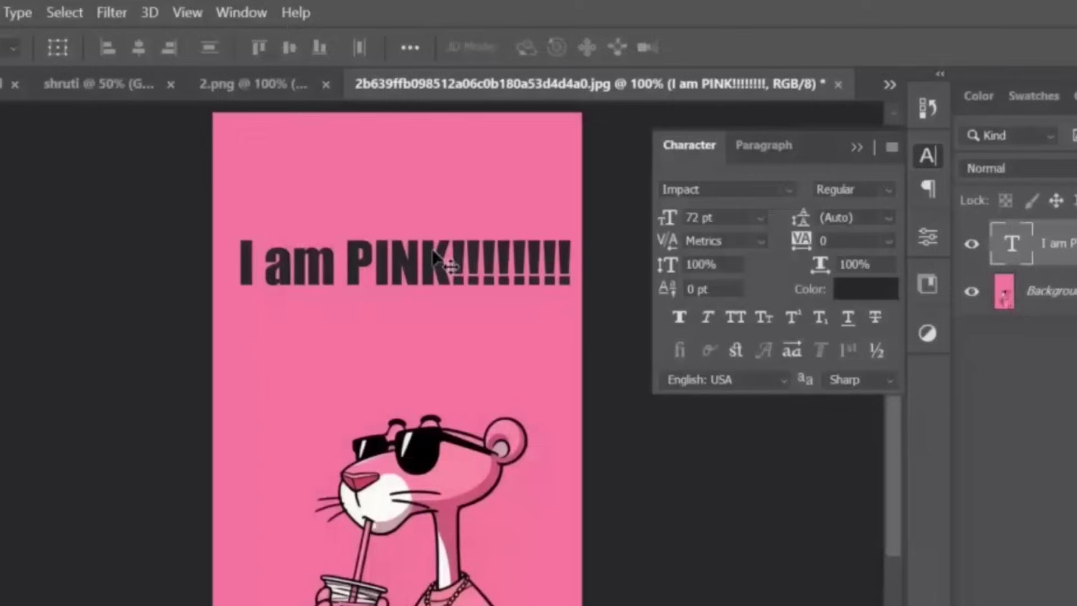
# Try the all caps, small caps, superscript, subscript and strikethrough styles on the I am PINK text.
pyautogui.click(735, 317)
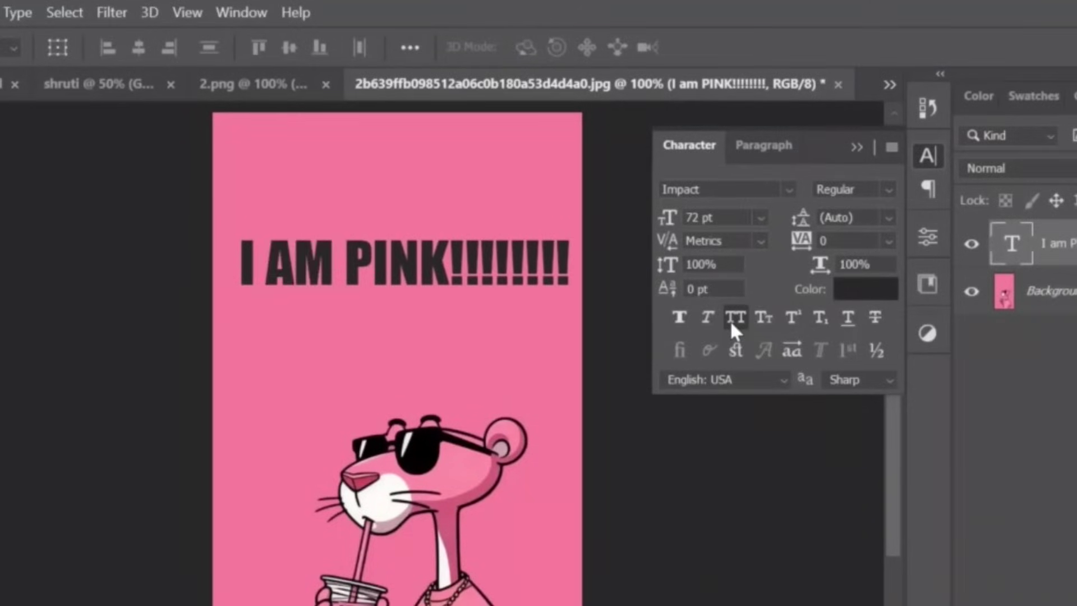
pyautogui.click(765, 325)
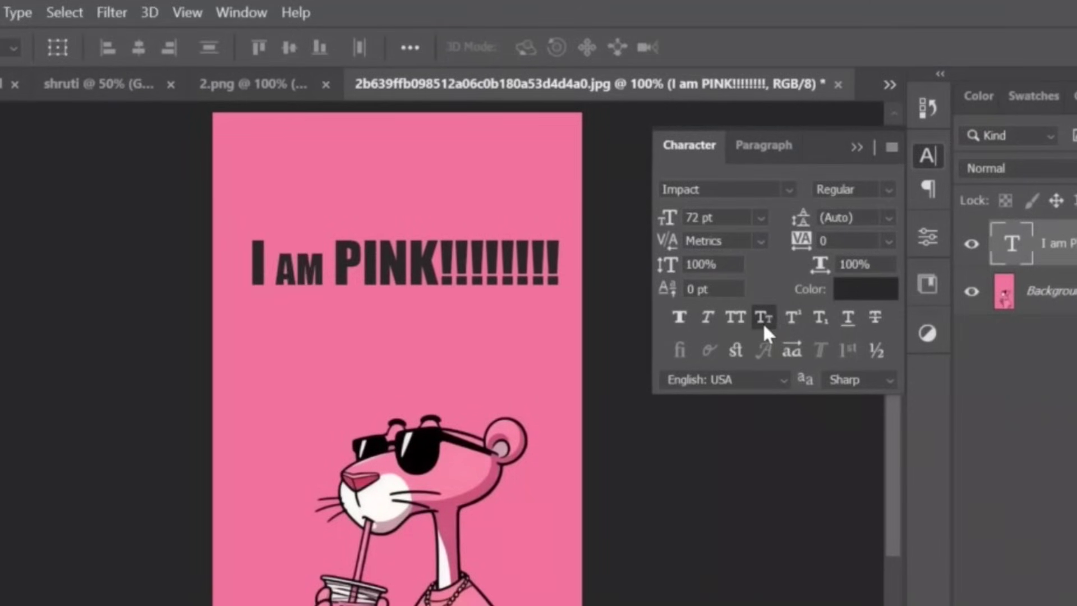
pyautogui.click(797, 319)
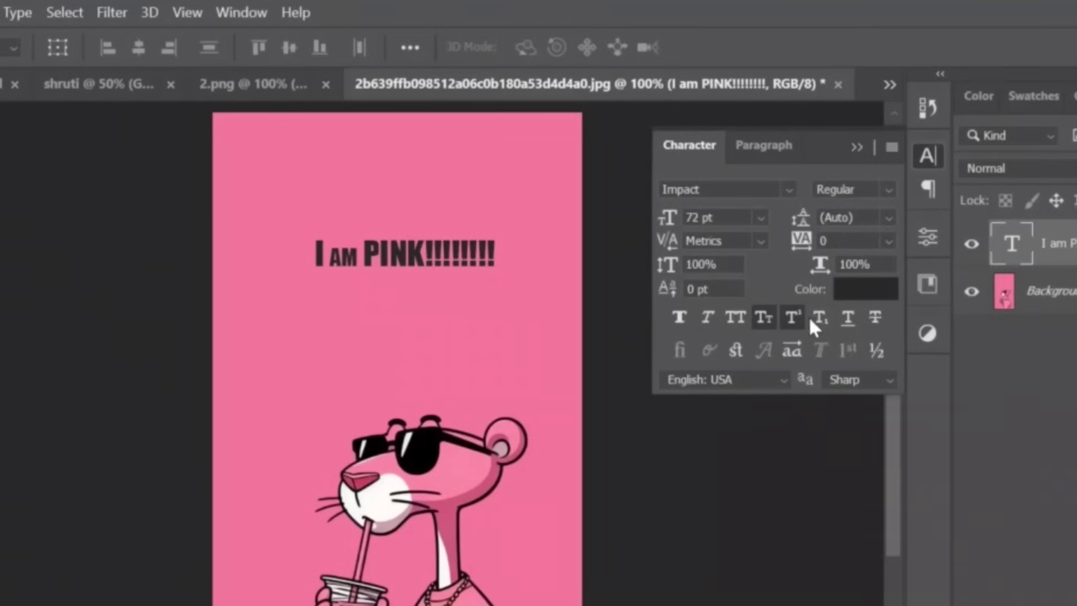
pyautogui.click(816, 315)
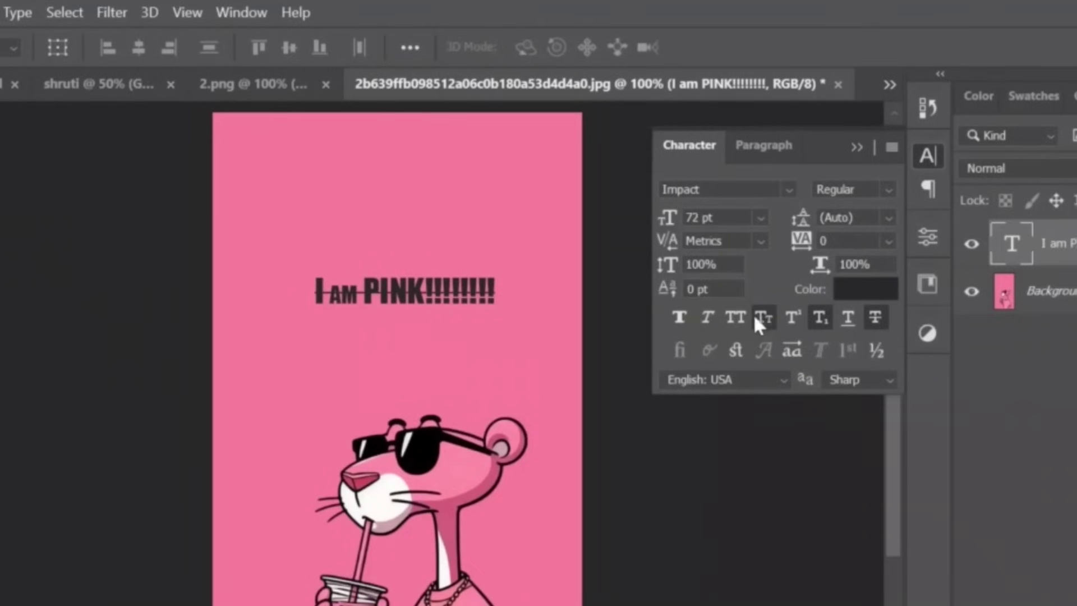
# Format the text as faux italic and all caps without small caps, subscript or strikethrough, and collapse the character options.
pyautogui.click(708, 317)
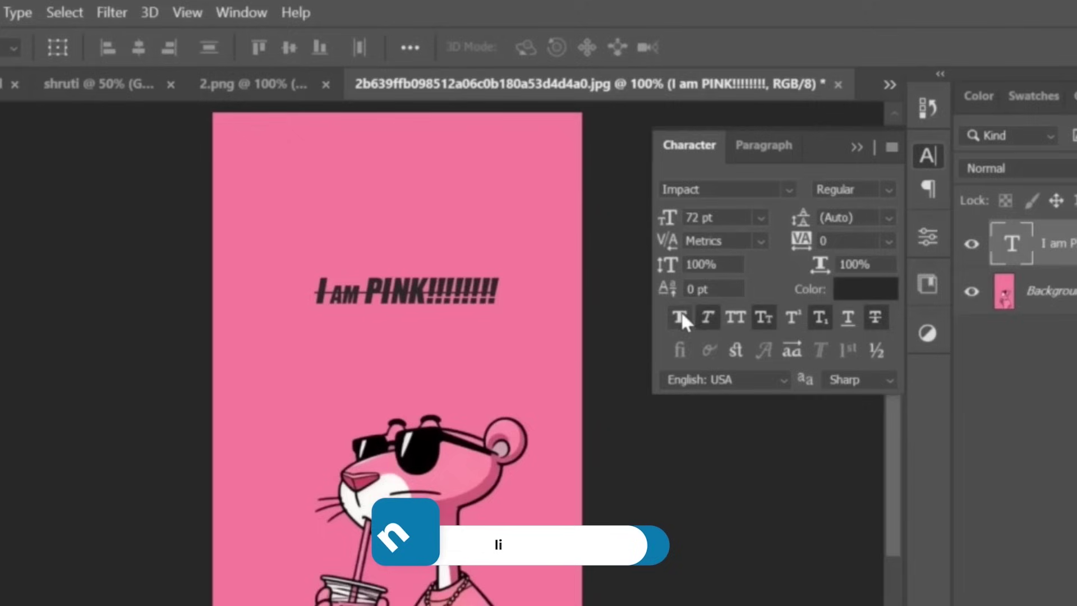
pyautogui.click(818, 318)
pyautogui.click(756, 314)
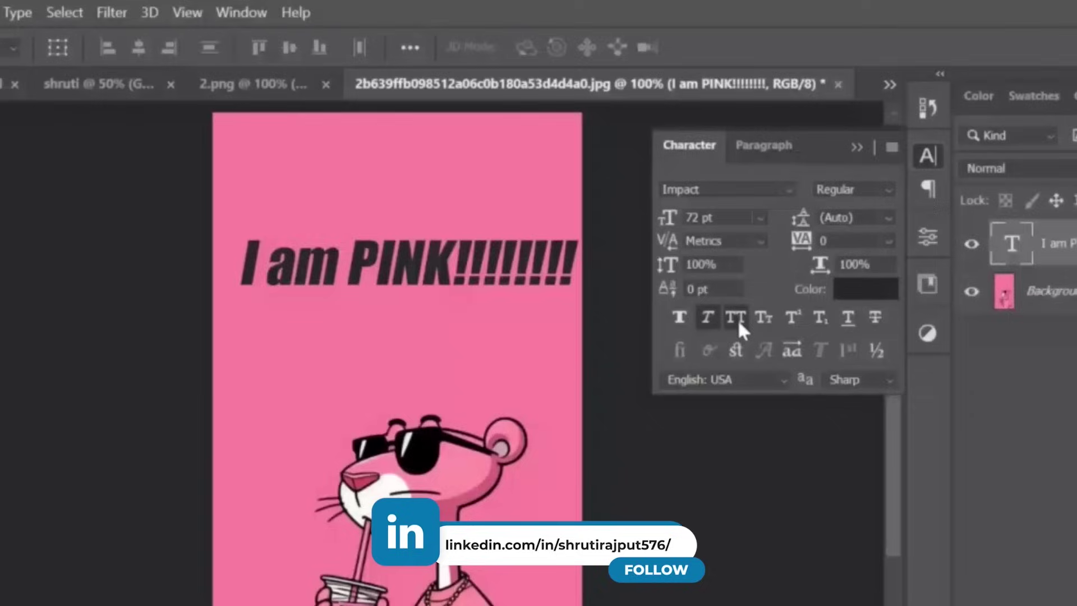
pyautogui.click(738, 323)
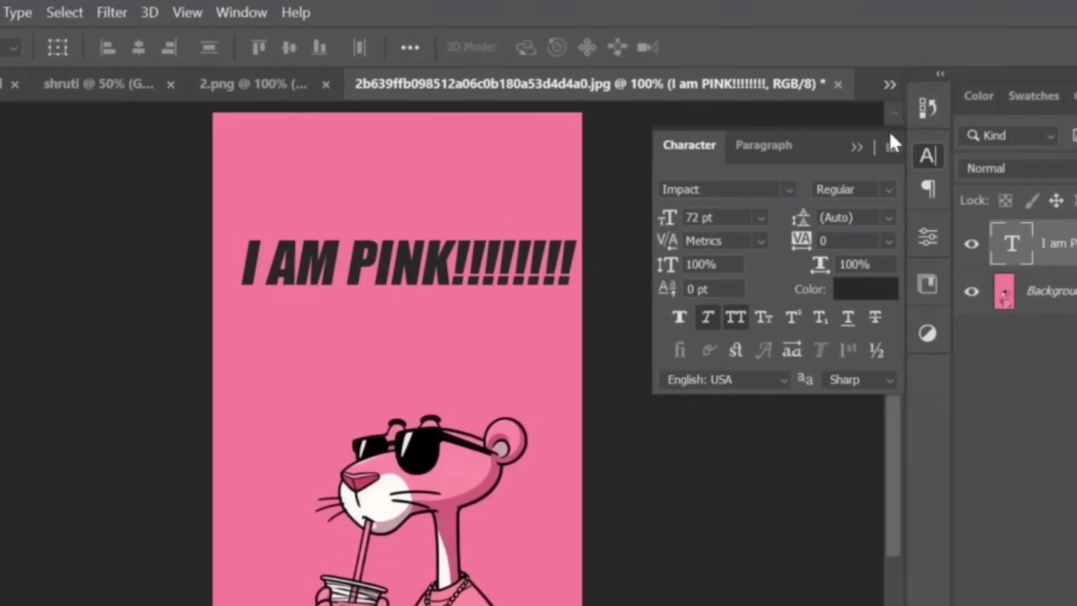
pyautogui.click(859, 149)
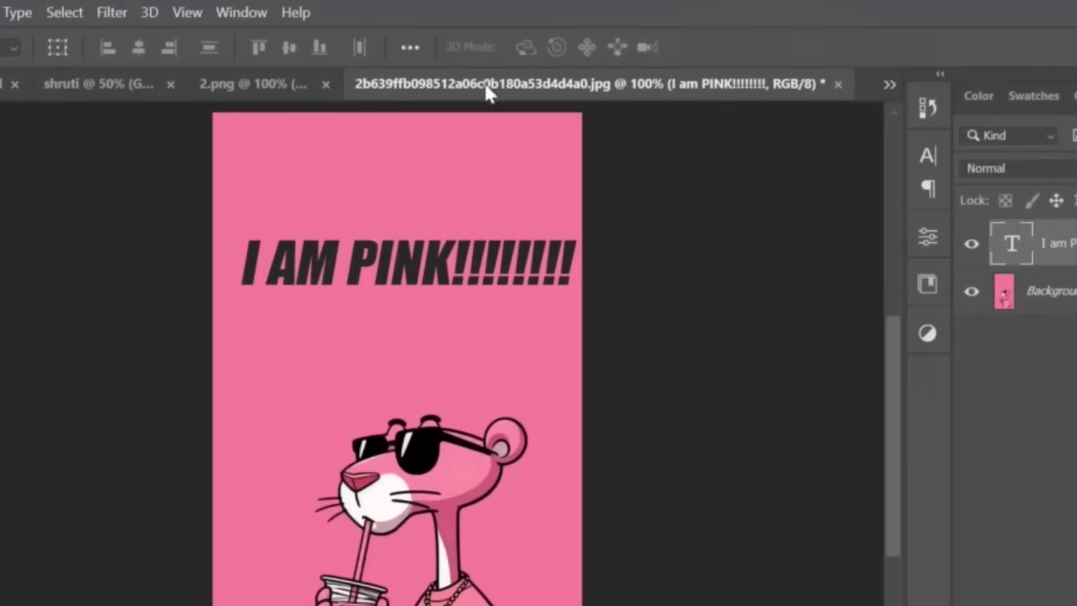
# Show the color options, choose white as the foreground color, and close those options again.
pyautogui.click(241, 16)
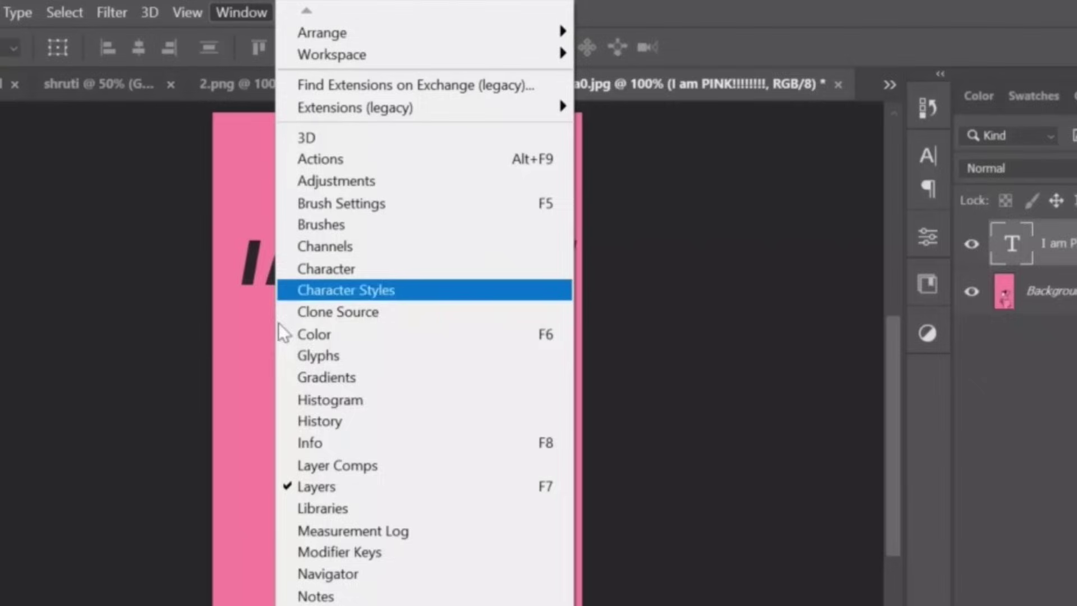
pyautogui.click(349, 336)
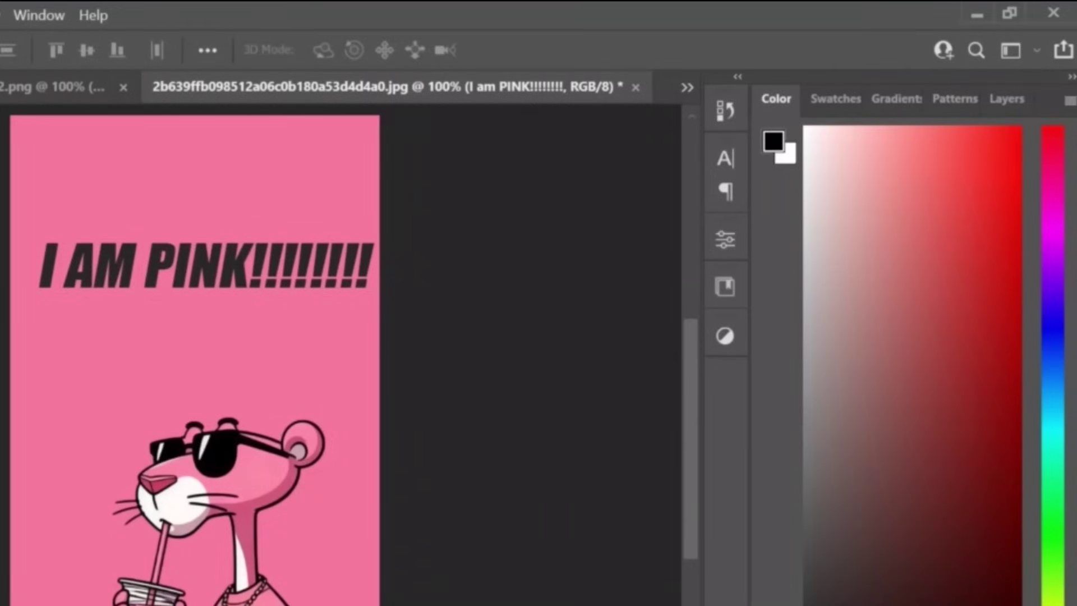
pyautogui.moveTo(916, 185)
pyautogui.mouseDown()
pyautogui.moveTo(816, 171)
pyautogui.moveTo(808, 113)
pyautogui.mouseUp()
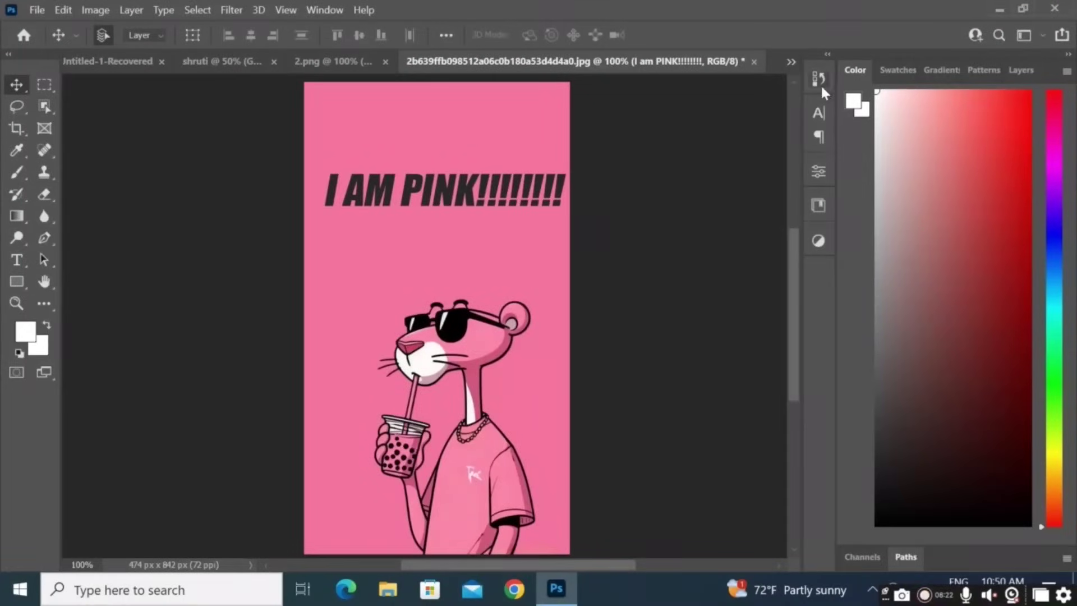
pyautogui.moveTo(854, 69); pyautogui.dragTo(897, 126)
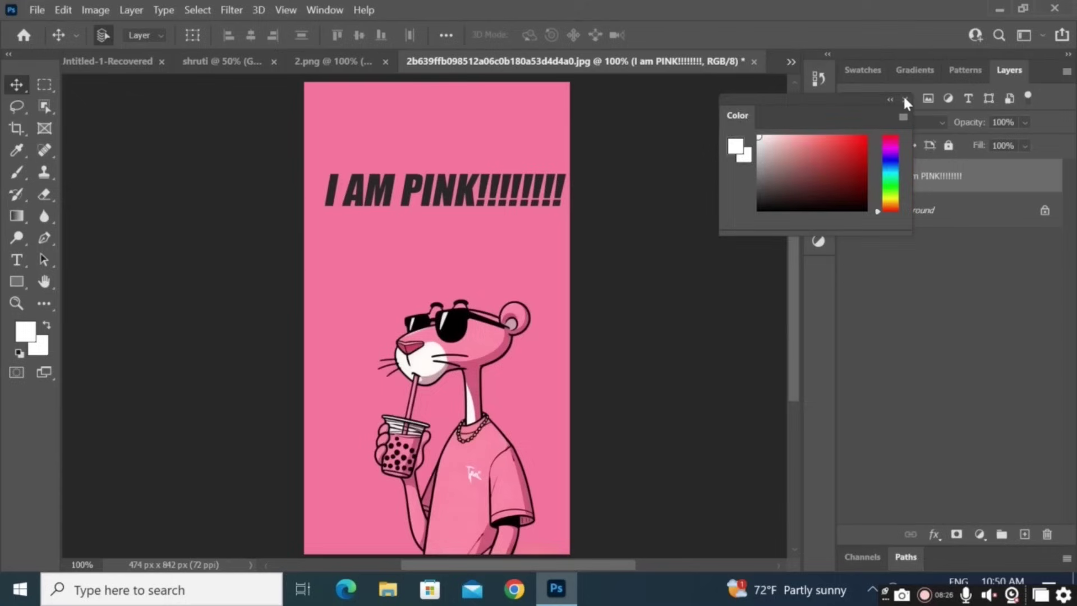
pyautogui.click(905, 99)
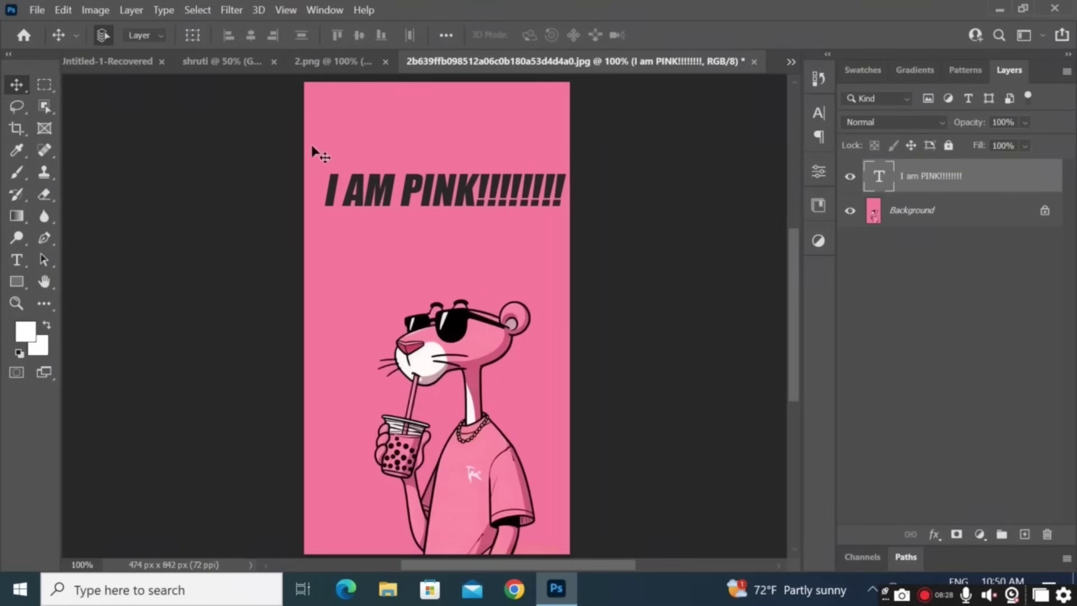
# Recolor the I am PINK text white (ffffff), collapse the character options, and shift the text slightly down and left.
pyautogui.moveTo(375, 187); pyautogui.dragTo(369, 195)
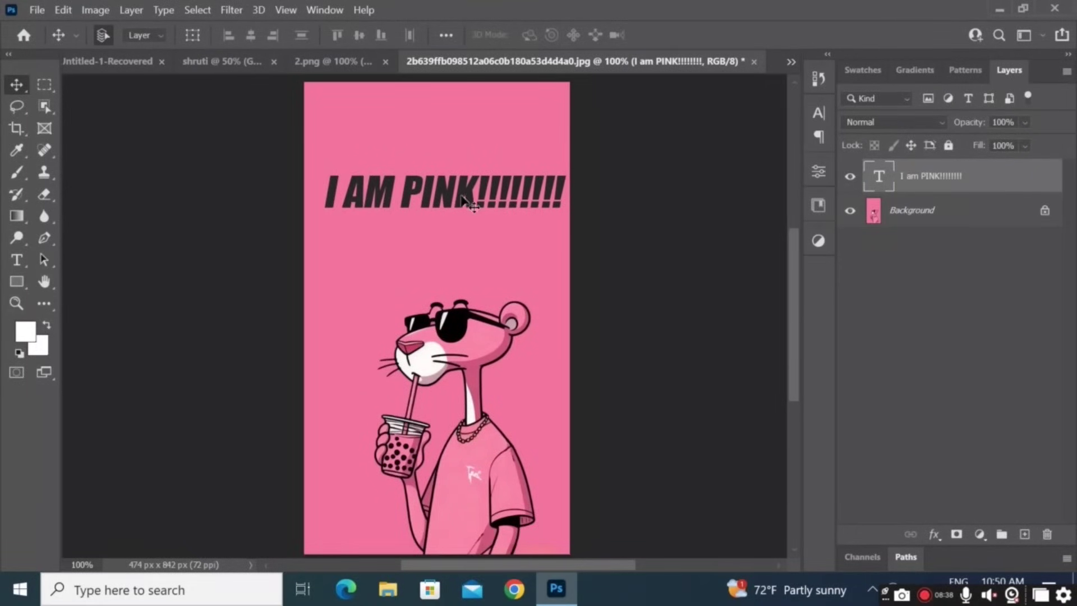
pyautogui.click(821, 113)
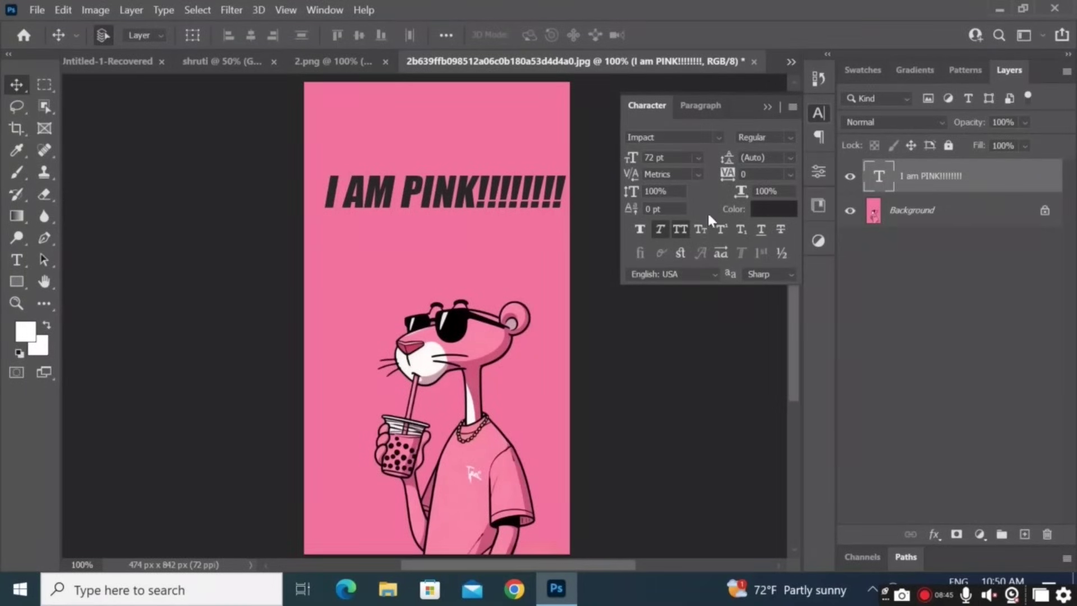
pyautogui.click(766, 211)
pyautogui.moveTo(471, 166); pyautogui.dragTo(264, 28)
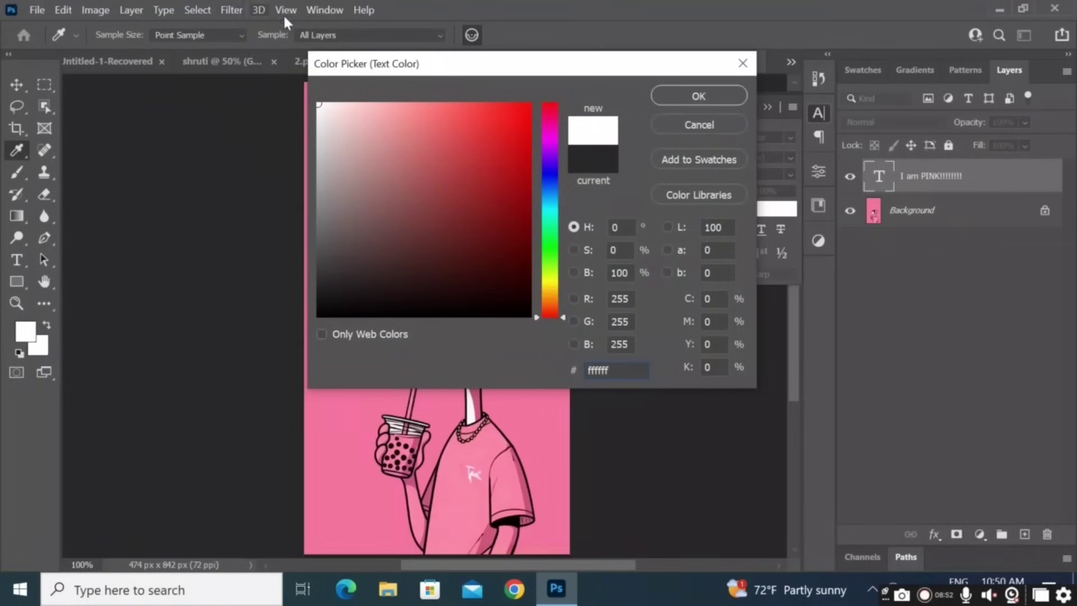
pyautogui.click(689, 104)
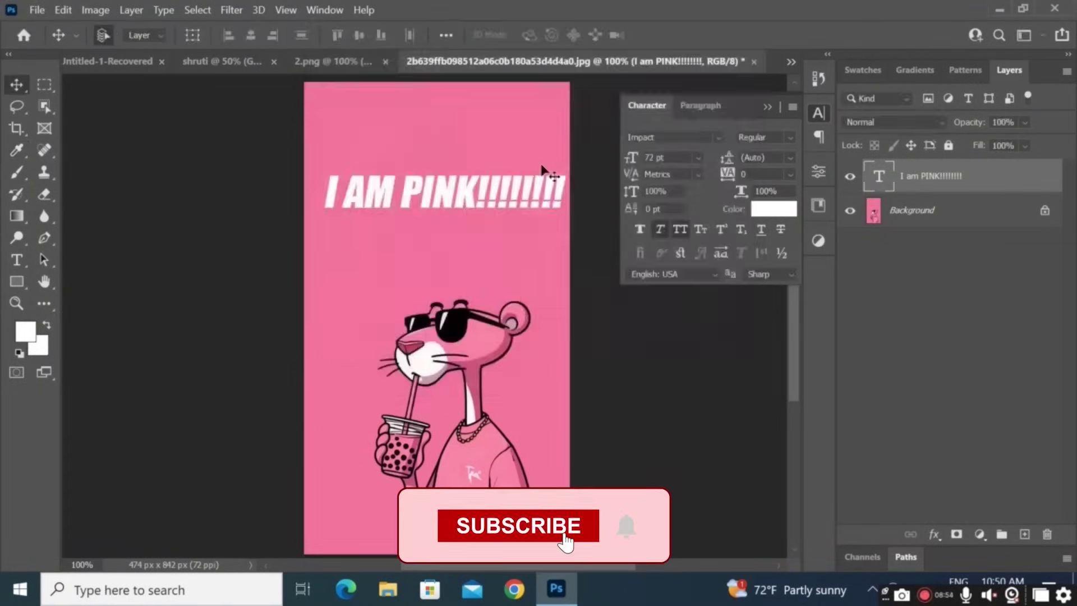
pyautogui.click(275, 183)
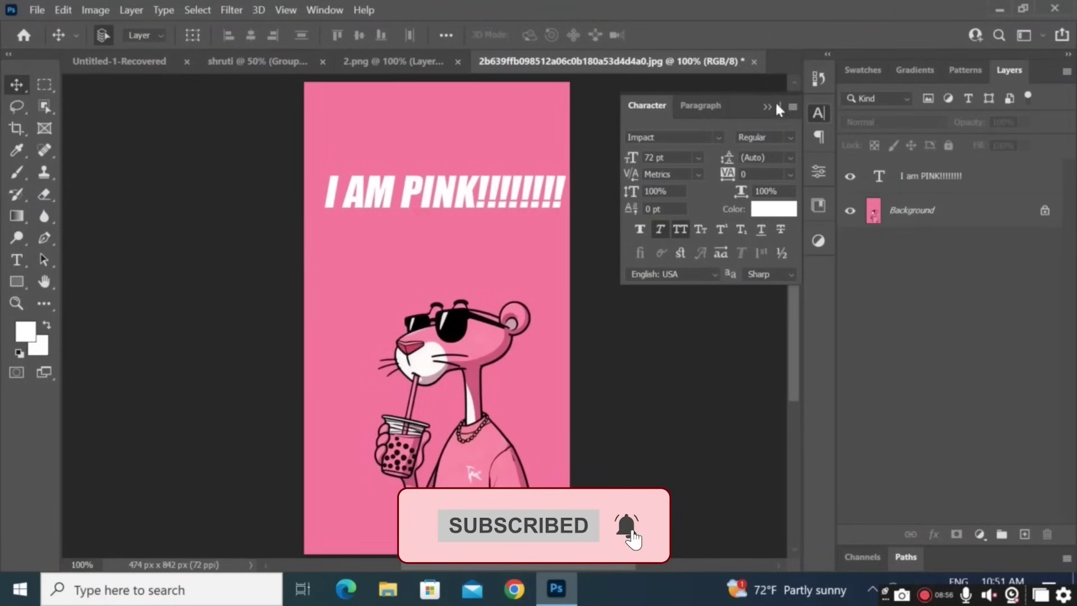
pyautogui.click(768, 104)
pyautogui.moveTo(542, 190); pyautogui.dragTo(531, 202)
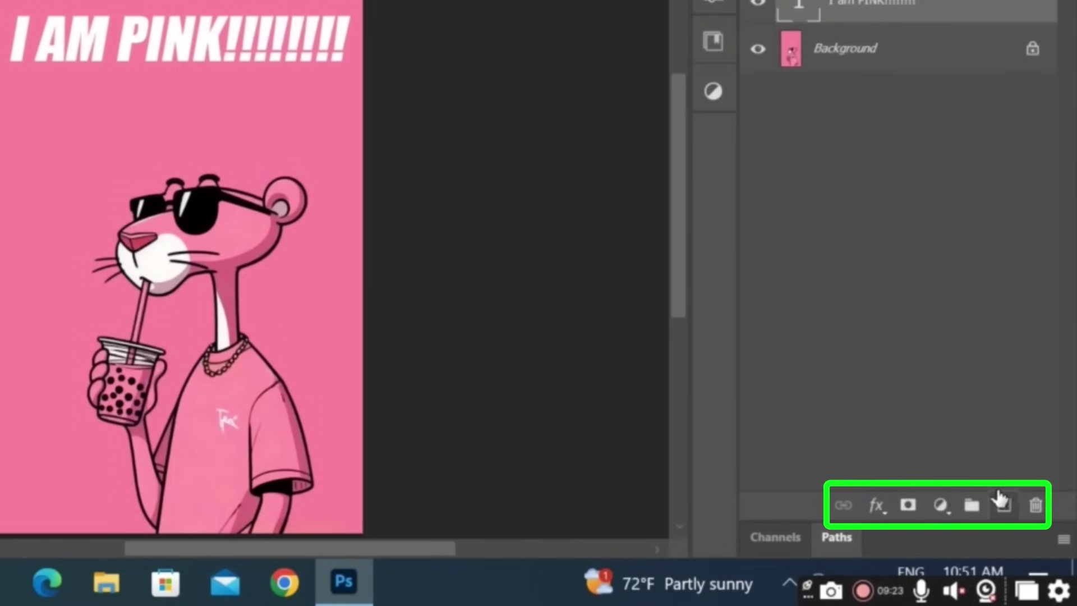
# Add a new layer and draw a thin, wide ellipse about 347 × 12 px beneath the I am PINK text.
pyautogui.click(1004, 504)
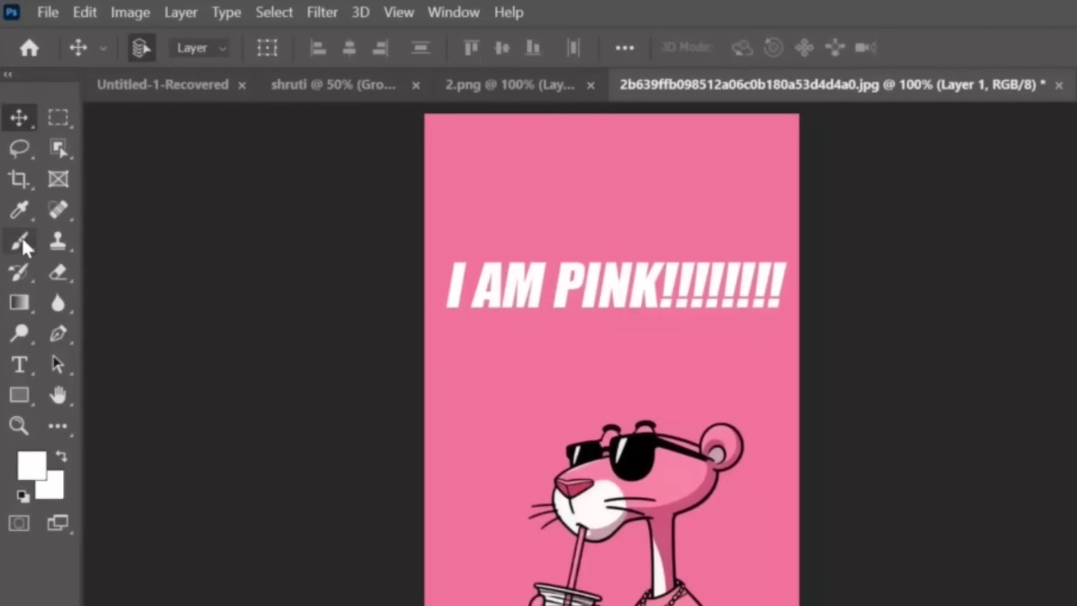
pyautogui.click(21, 237)
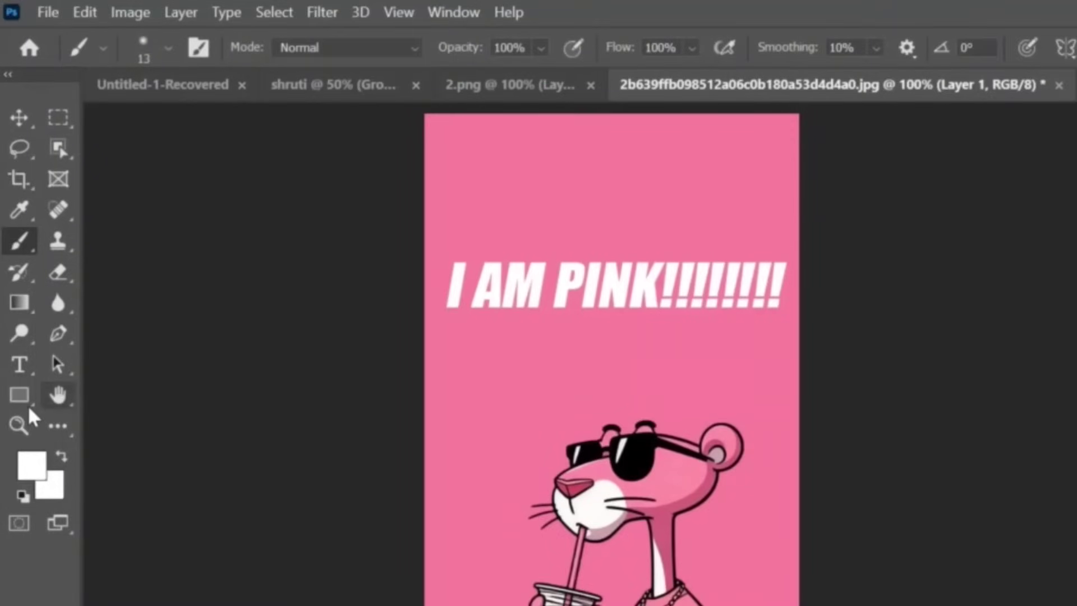
pyautogui.click(23, 396)
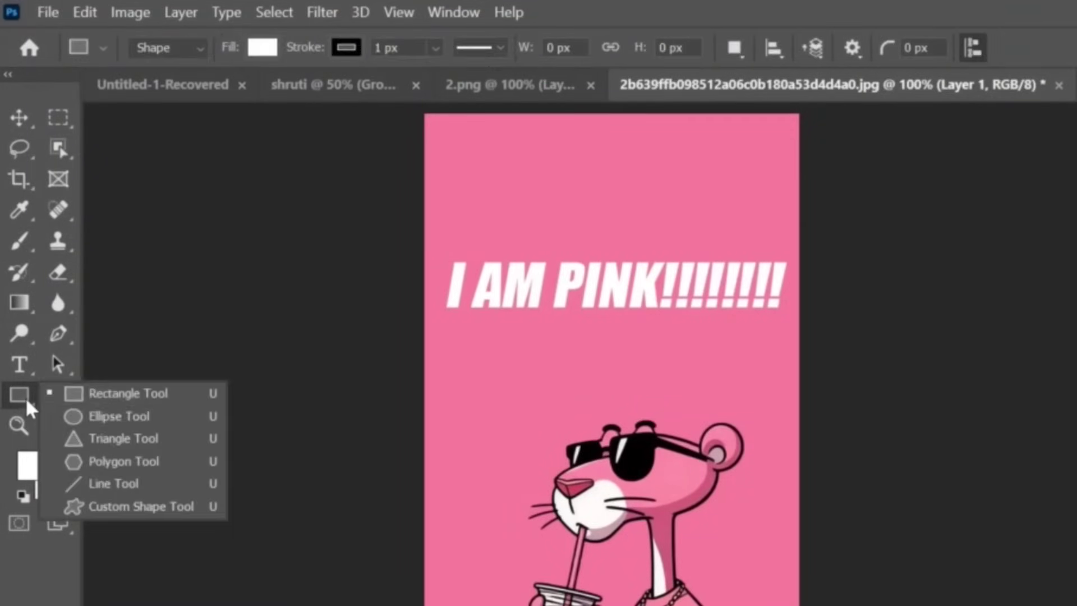
pyautogui.click(78, 415)
pyautogui.moveTo(470, 325); pyautogui.dragTo(741, 330)
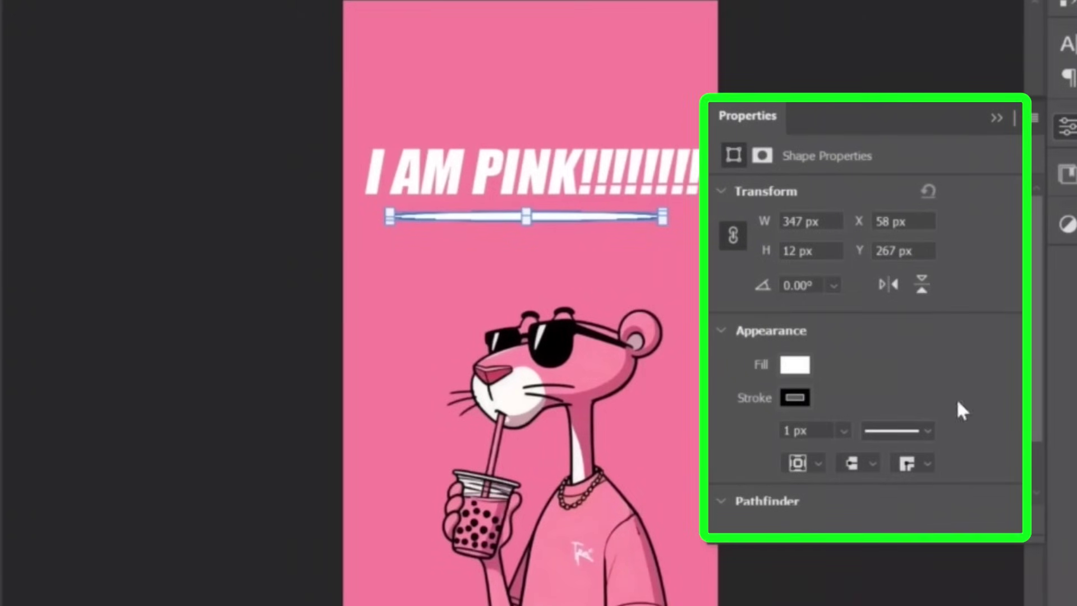
# Review the ellipse's shape properties, try it with no fill, and restore the white fill.
pyautogui.scroll(-2, 881, 443)
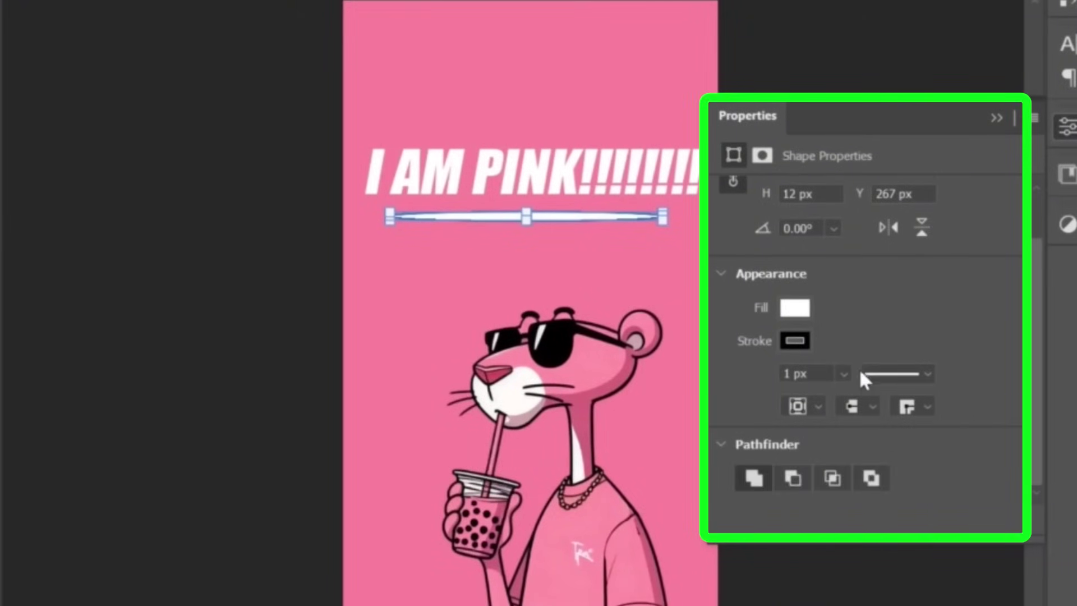
pyautogui.scroll(2, 845, 292)
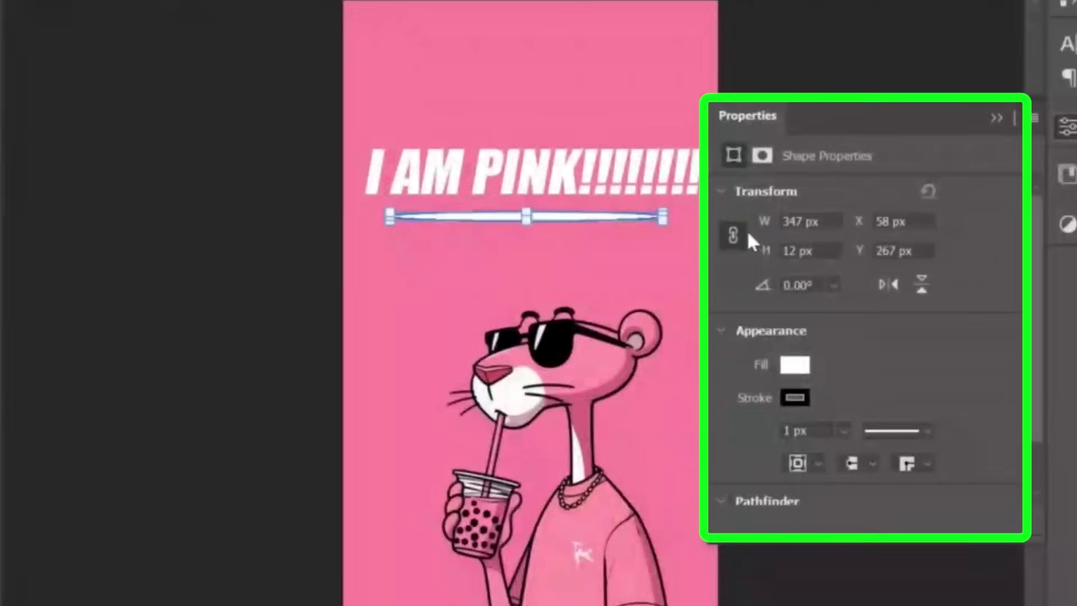
pyautogui.scroll(-1, 836, 353)
pyautogui.scroll(-2, 908, 373)
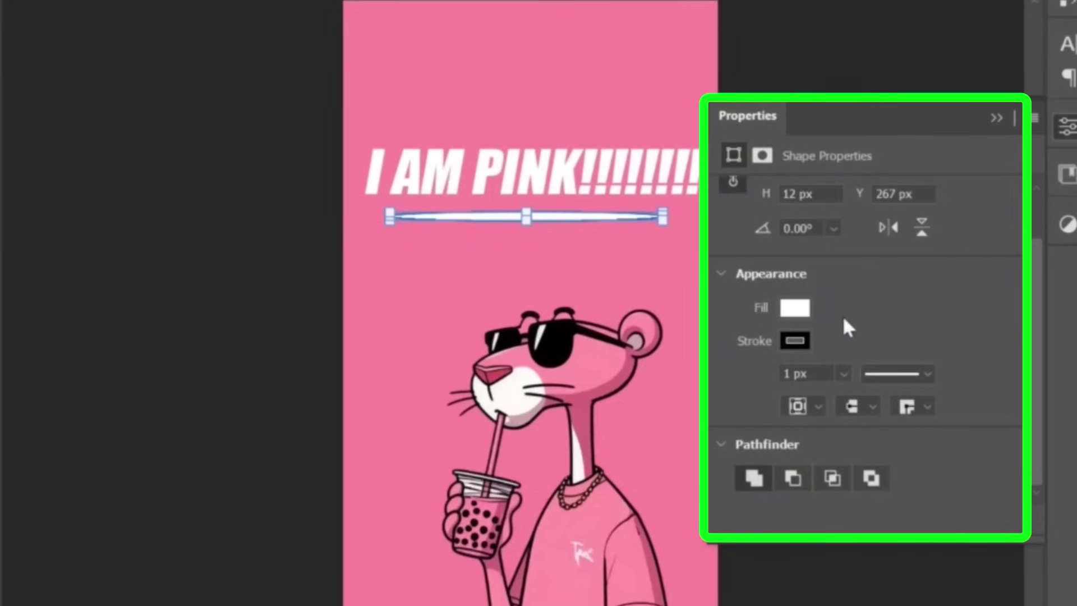
pyautogui.scroll(2, 848, 326)
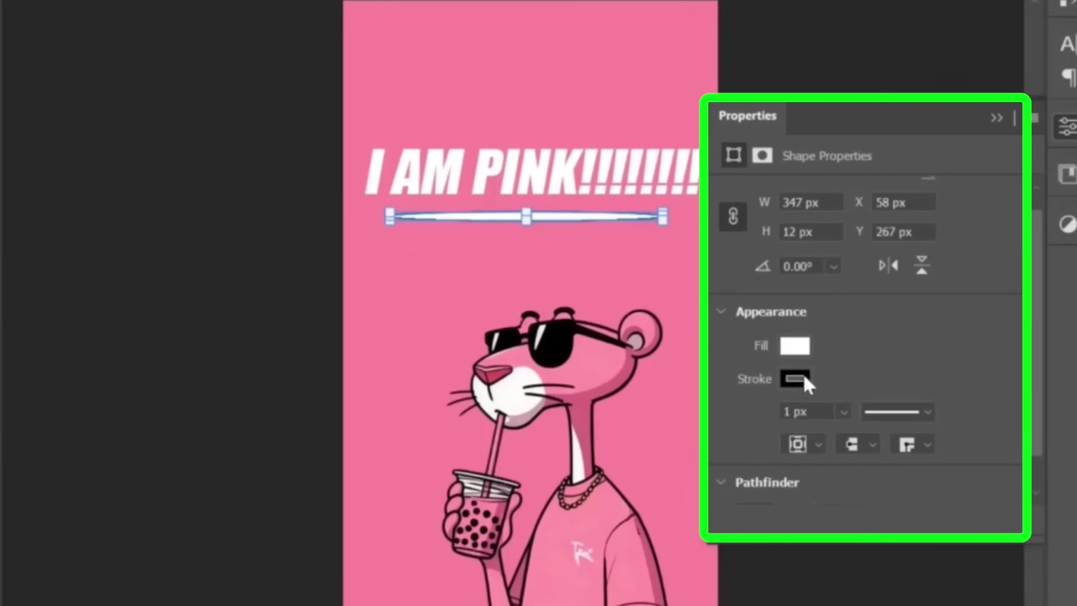
pyautogui.click(796, 346)
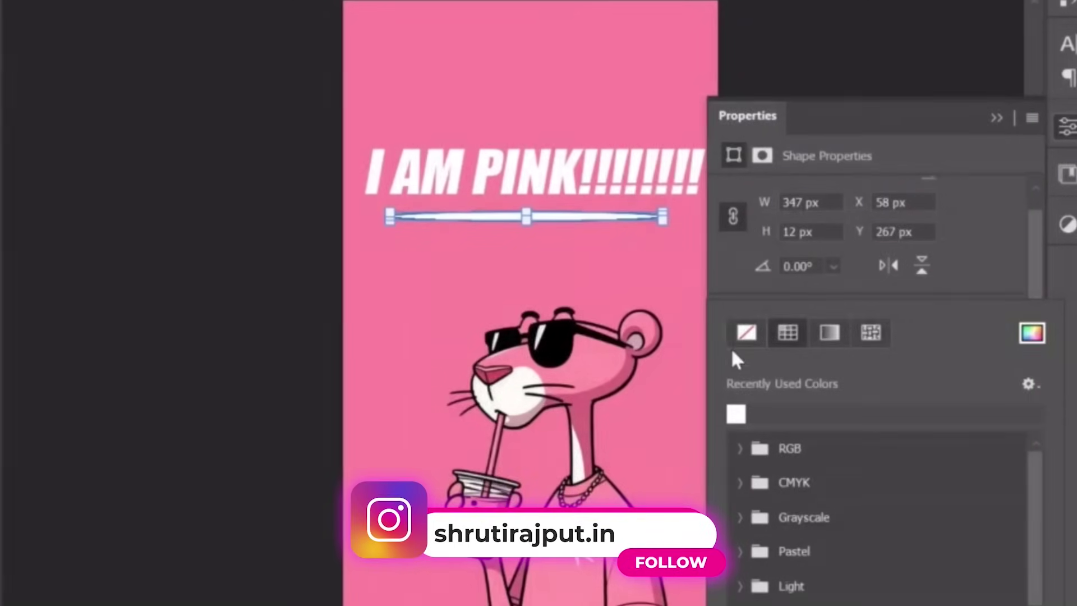
pyautogui.click(746, 334)
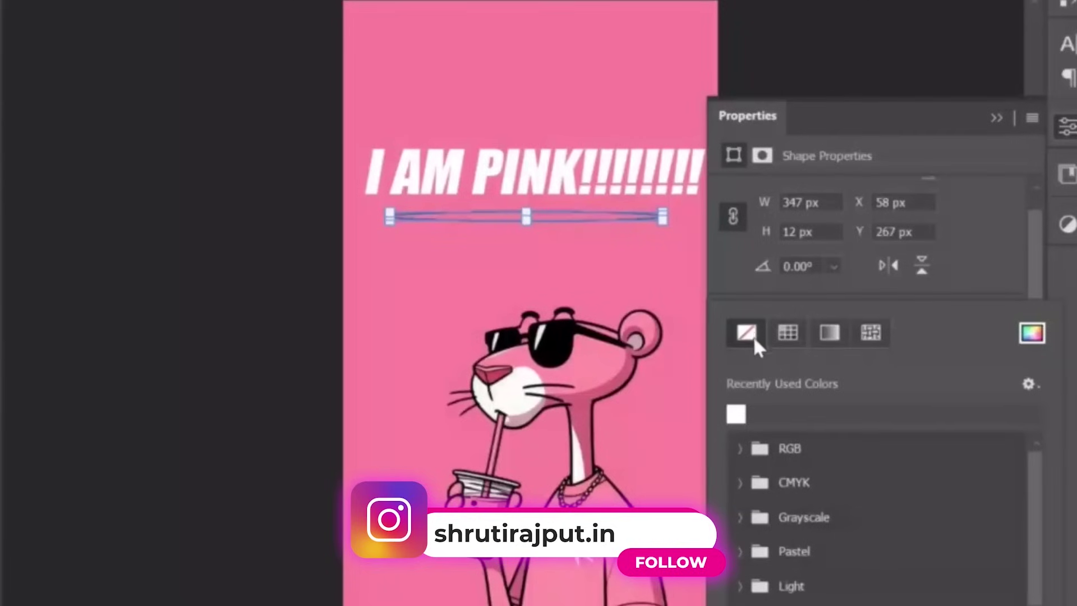
pyautogui.click(739, 413)
pyautogui.click(1002, 219)
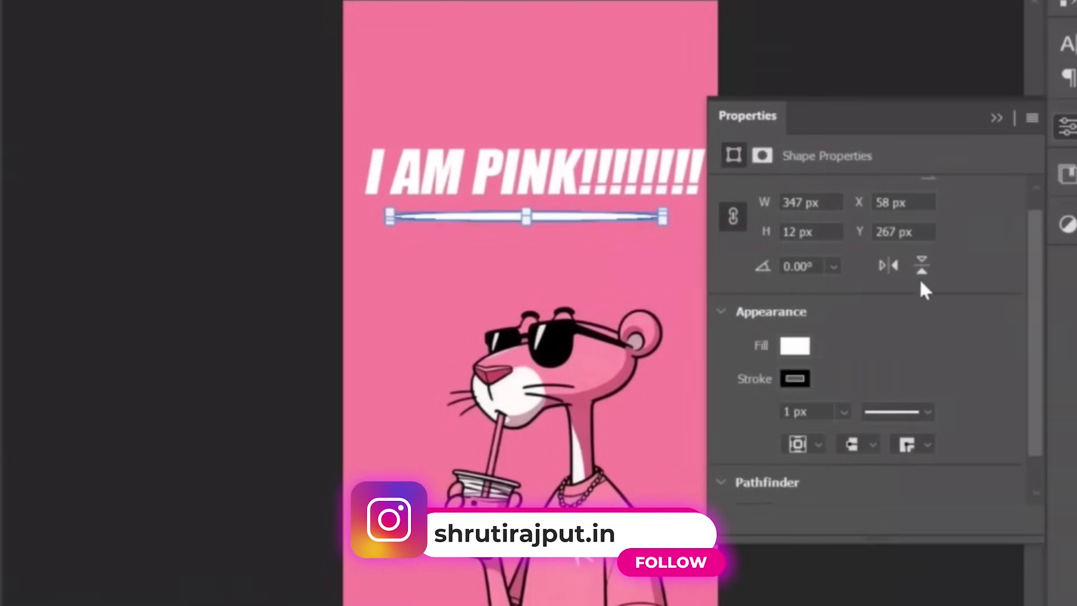
# Give the ellipse's stroke a black-to-white gradient and close the Gradient Editor without editing the gradient.
pyautogui.click(788, 380)
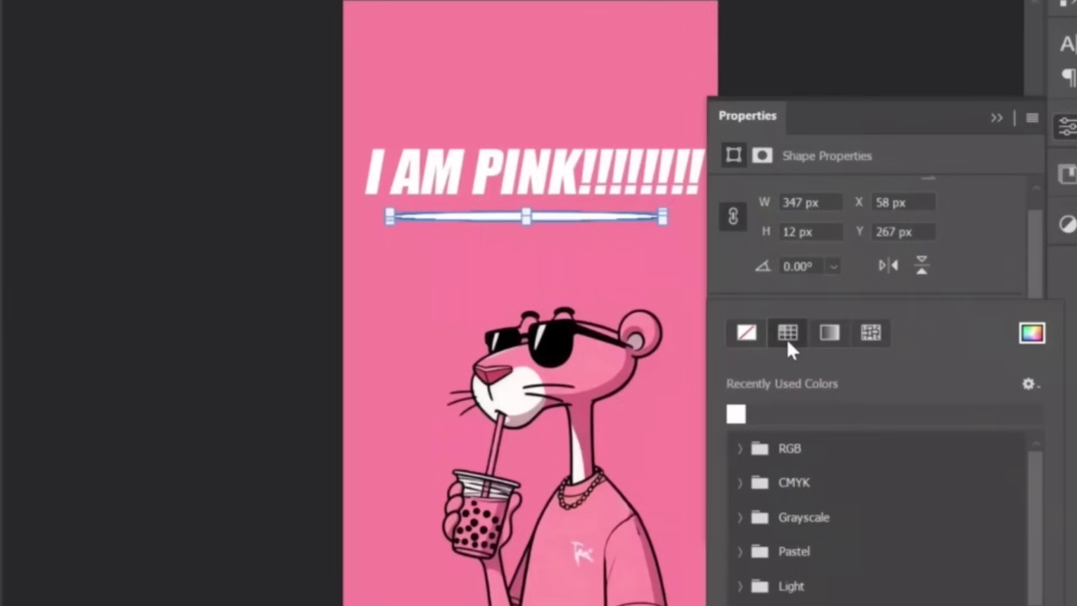
pyautogui.click(833, 334)
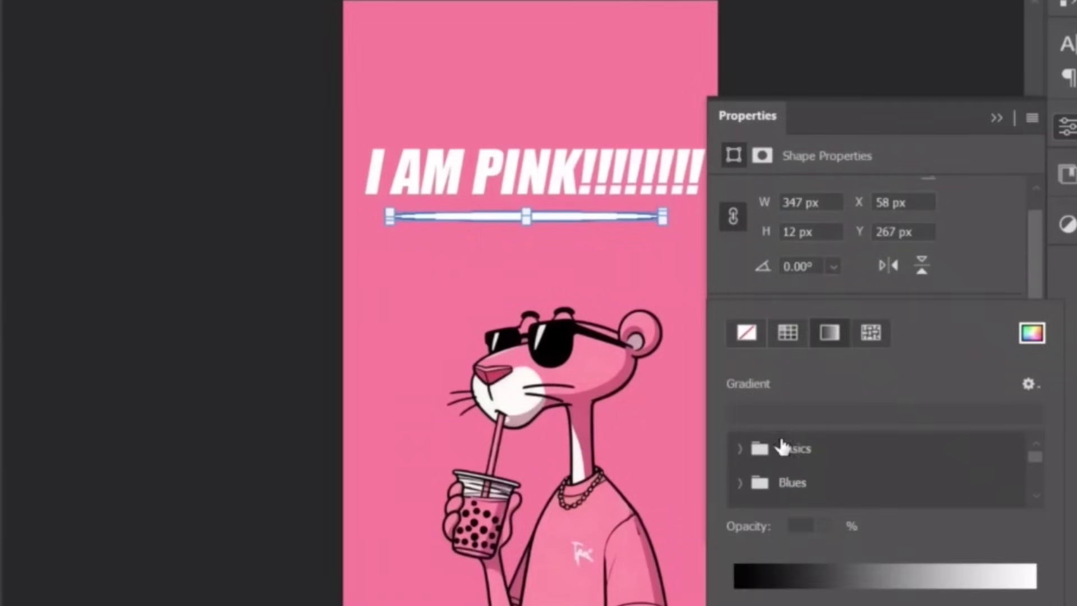
pyautogui.click(822, 567)
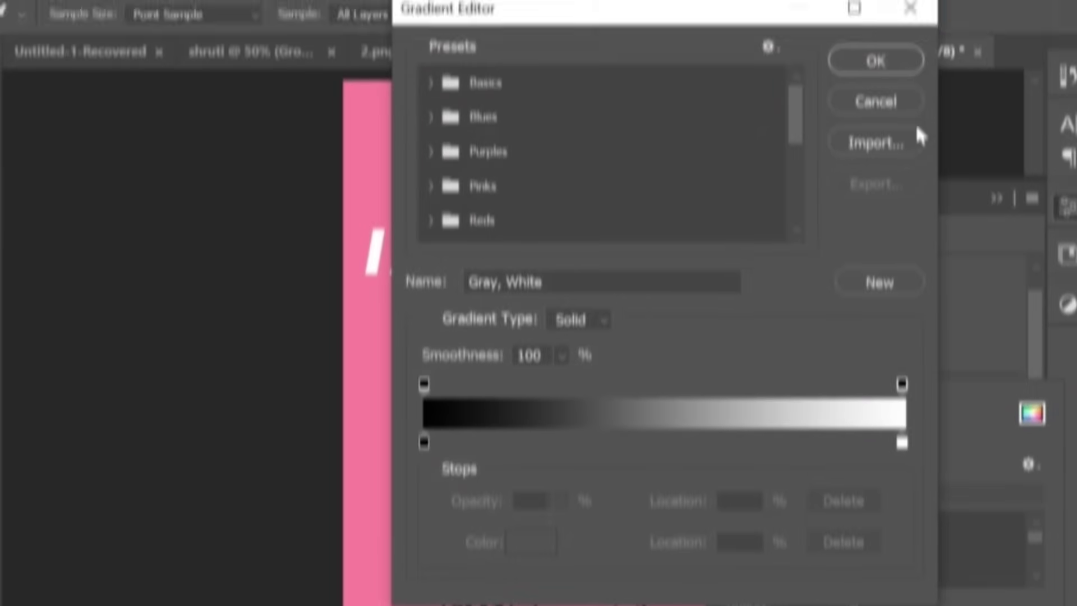
pyautogui.click(909, 14)
pyautogui.click(968, 309)
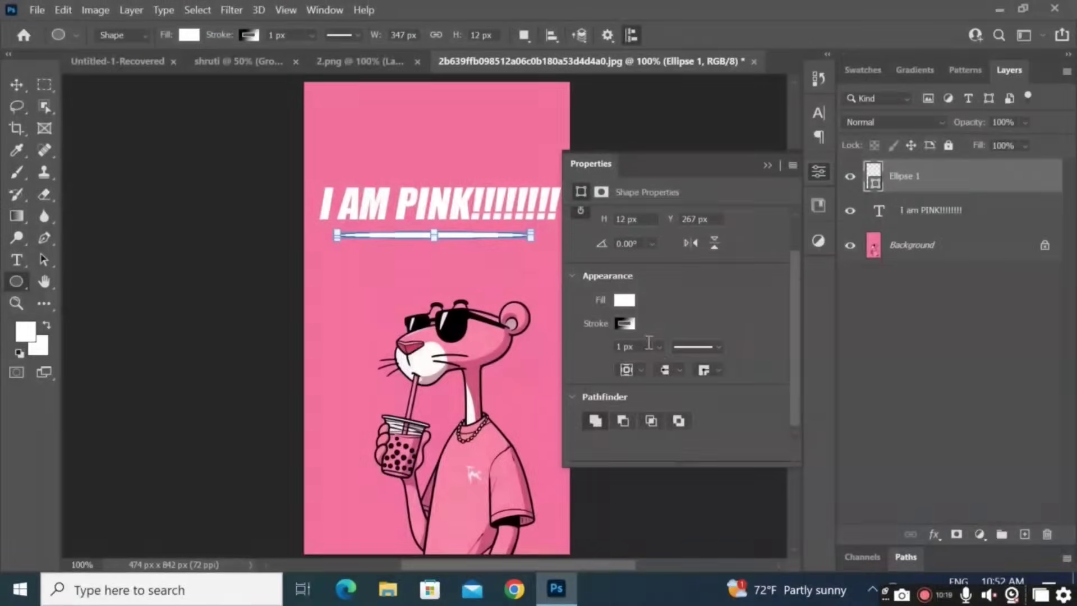
# Set the ellipse's stroke width to 0 px, view the line style options, and close the shape properties.
pyautogui.click(660, 346)
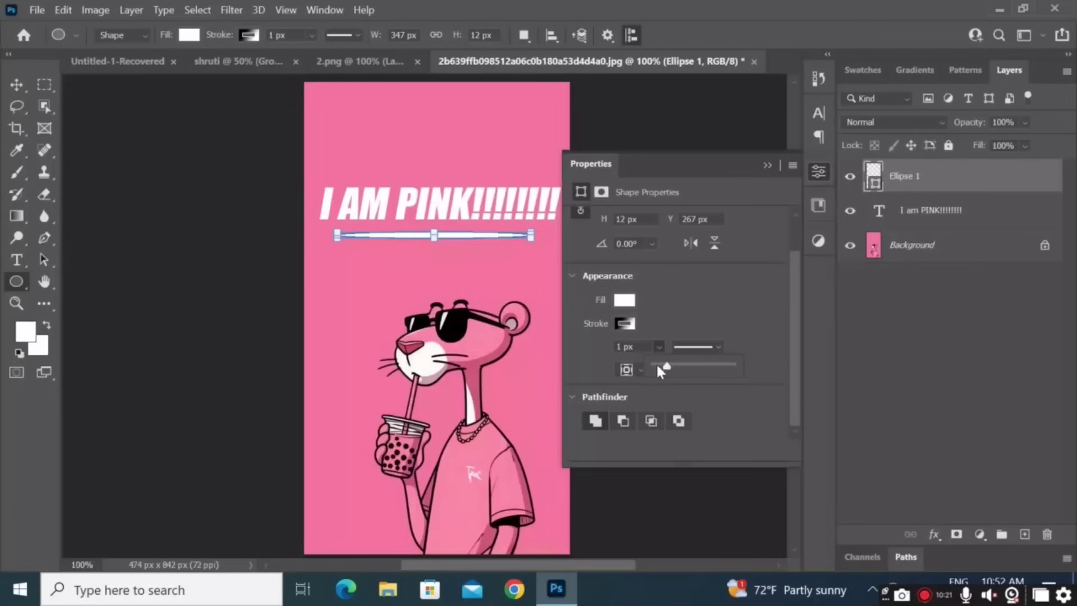
pyautogui.moveTo(662, 358); pyautogui.dragTo(634, 359)
pyautogui.click(716, 347)
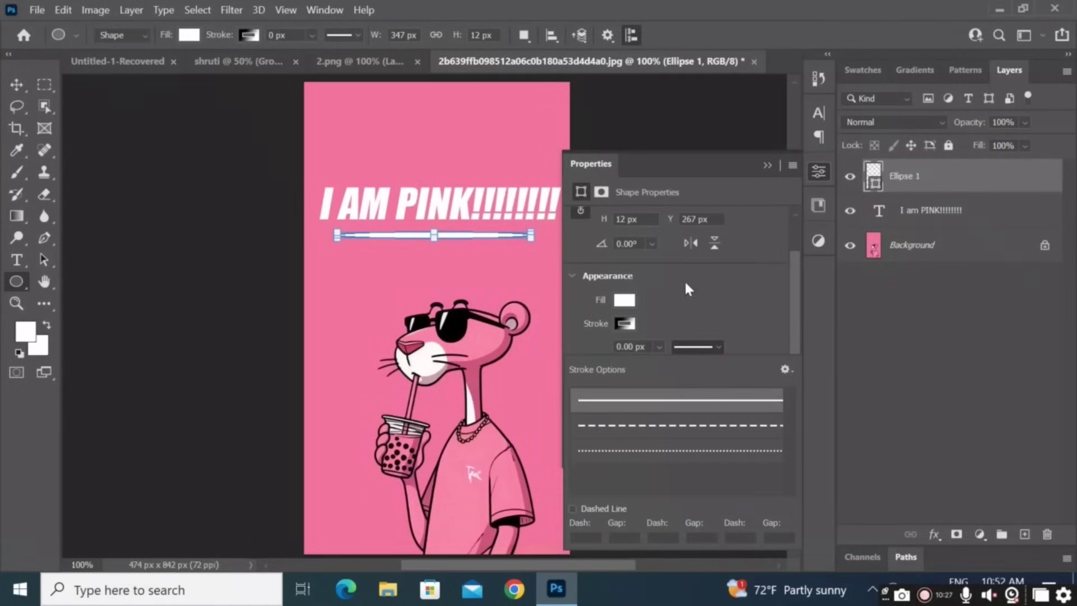
pyautogui.click(711, 322)
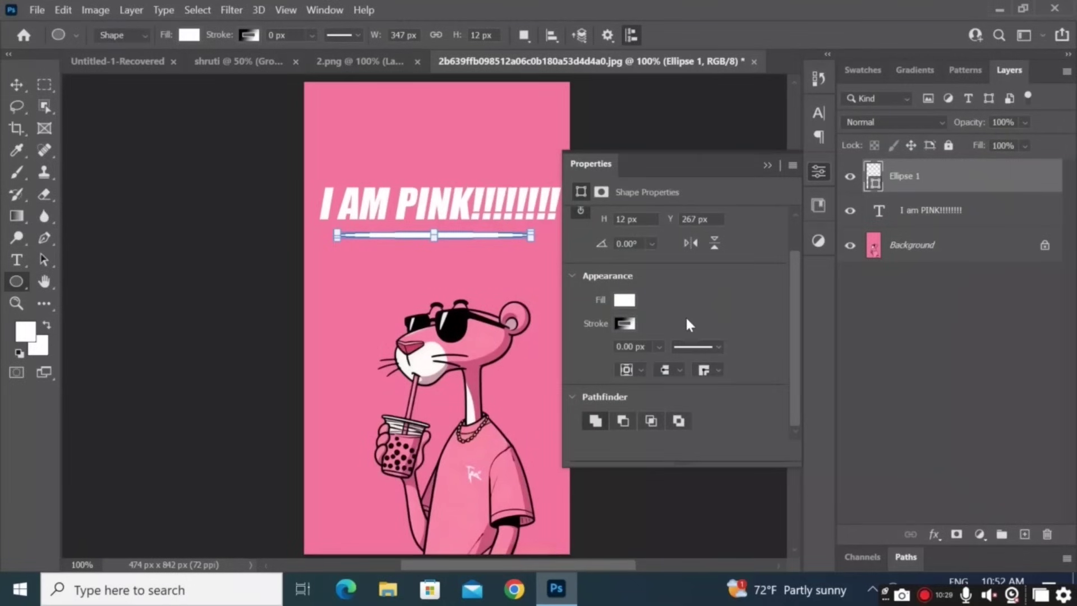
pyautogui.scroll(2, 688, 337)
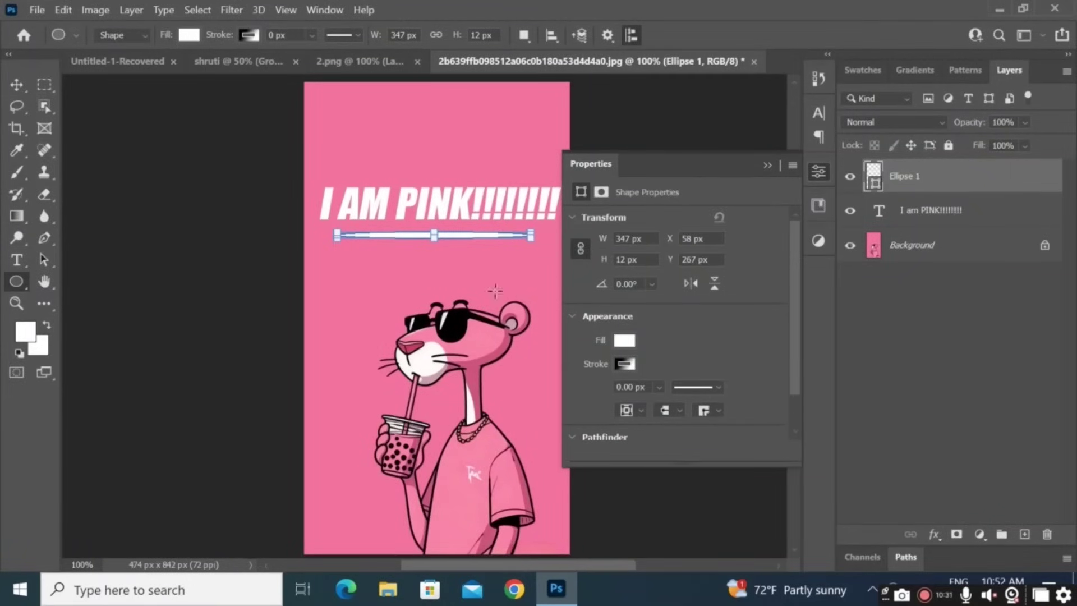
pyautogui.click(819, 171)
pyautogui.click(694, 183)
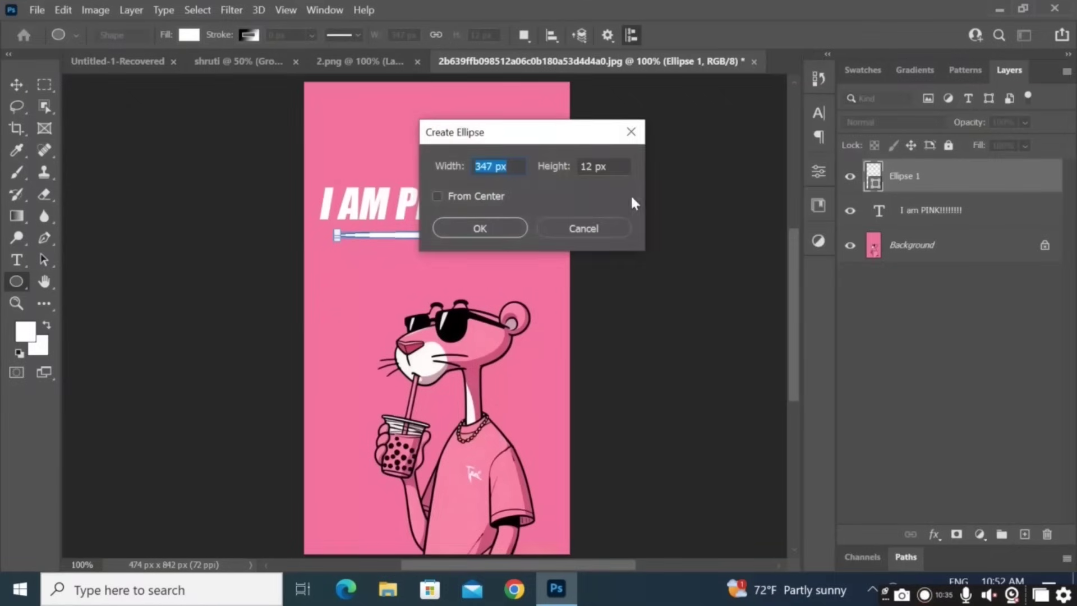
pyautogui.click(632, 131)
# Select both the ellipse and the I am PINK text layers and move them together higher on the image.
pyautogui.click(16, 84)
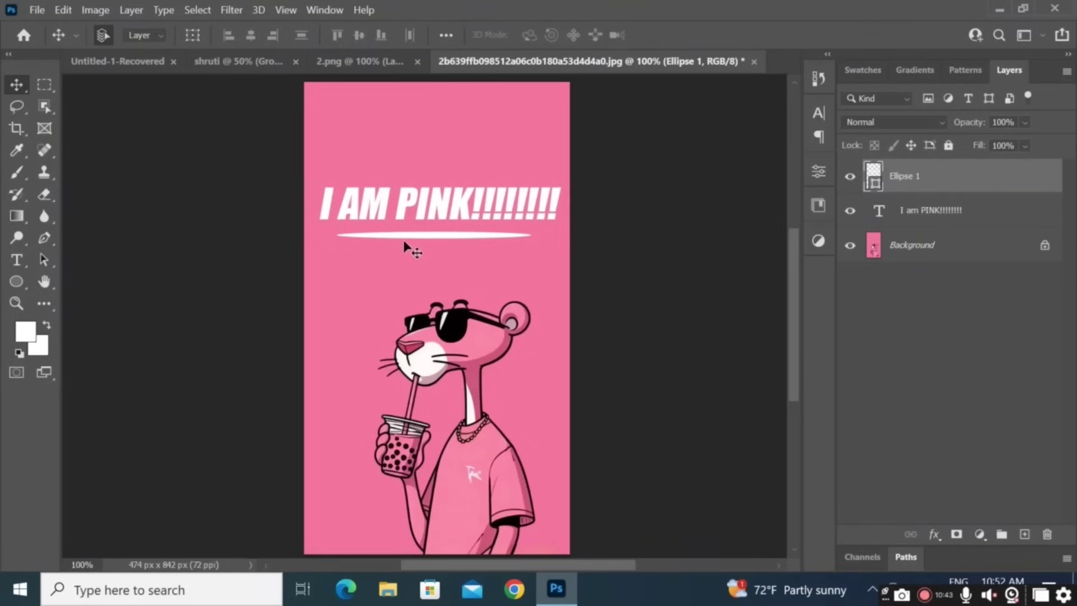
pyautogui.moveTo(407, 227); pyautogui.dragTo(423, 201)
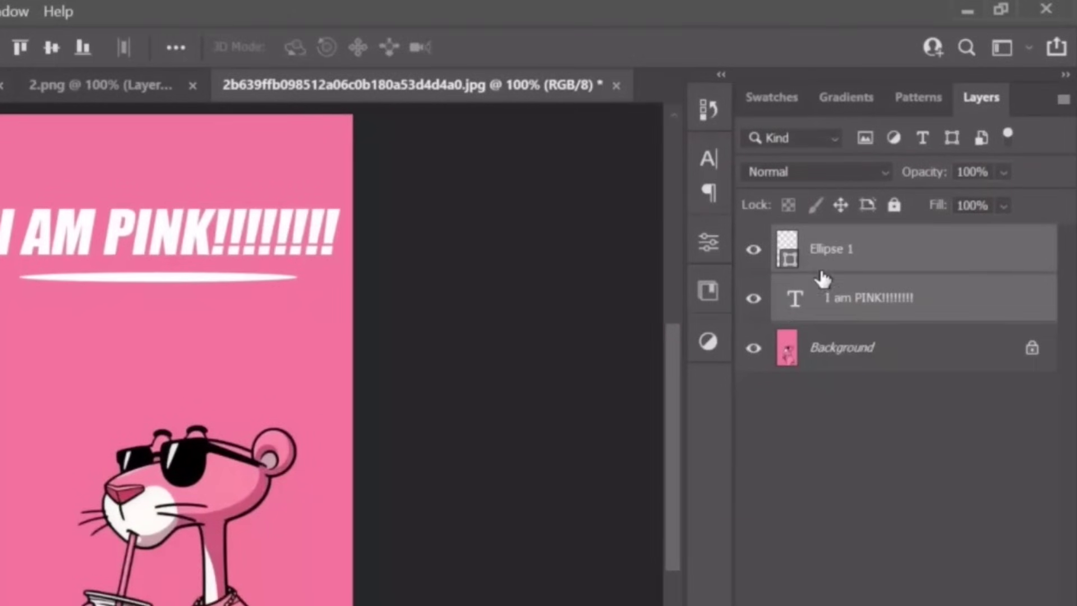
pyautogui.click(827, 247)
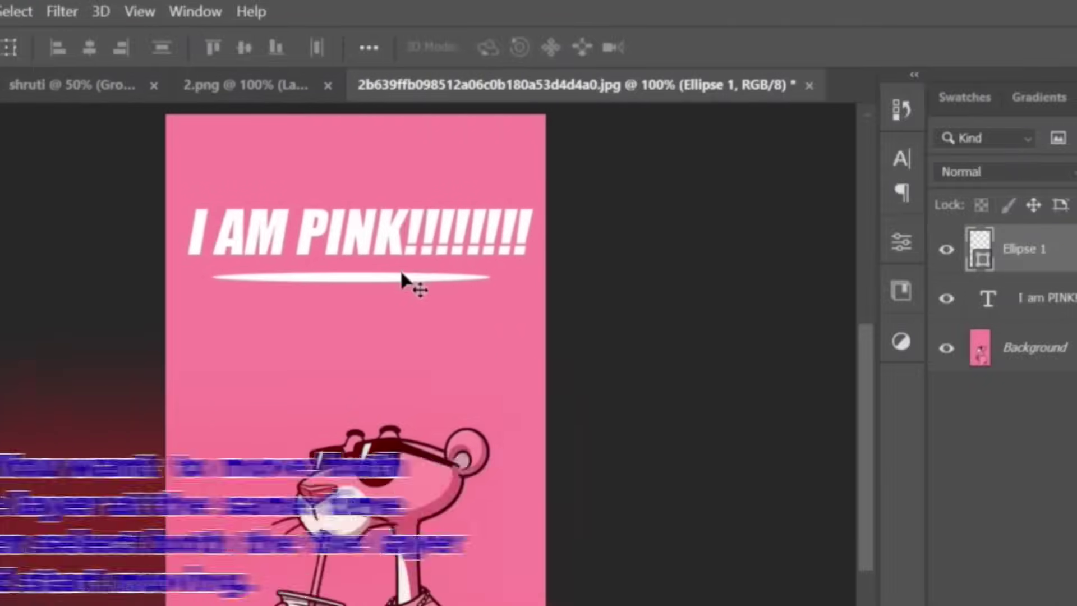
pyautogui.moveTo(208, 271); pyautogui.dragTo(209, 292)
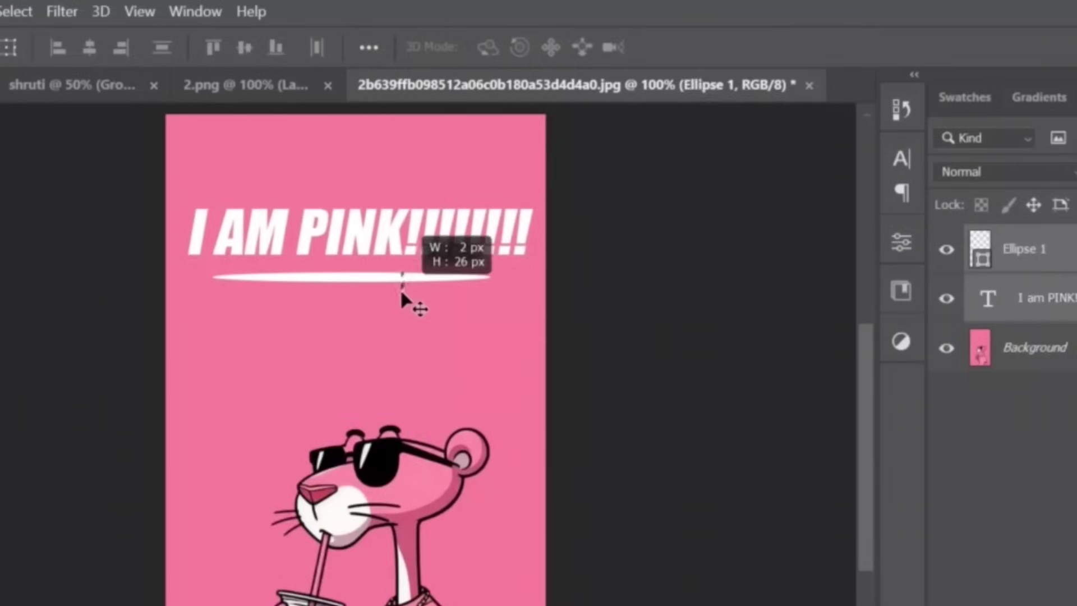
pyautogui.moveTo(401, 293); pyautogui.dragTo(395, 274)
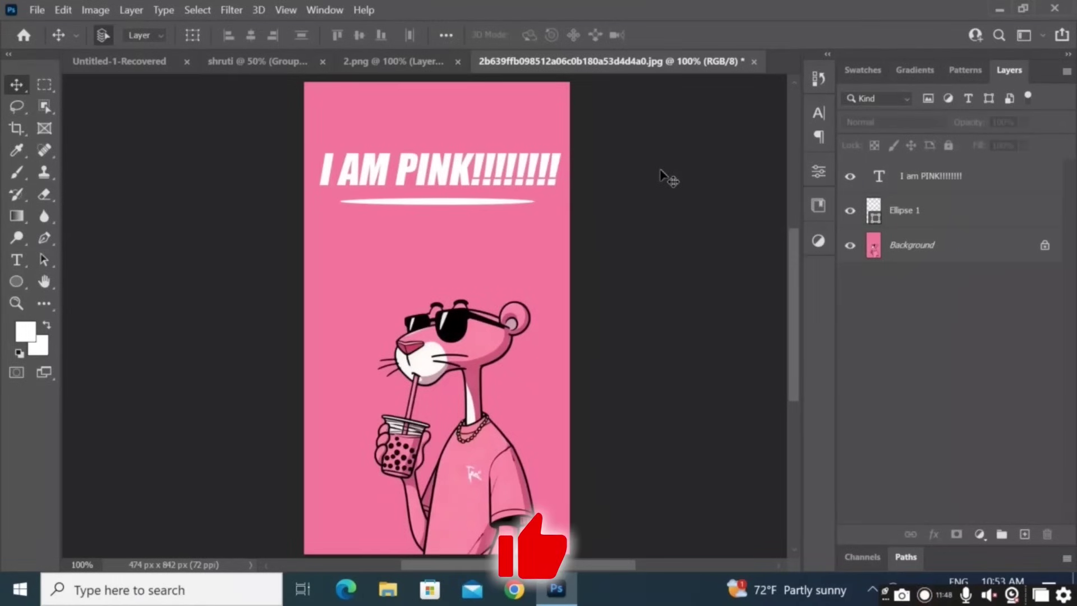
# Switch to the web browser, search Google for google fonts, and open the Google Fonts site.
pyautogui.click(349, 63)
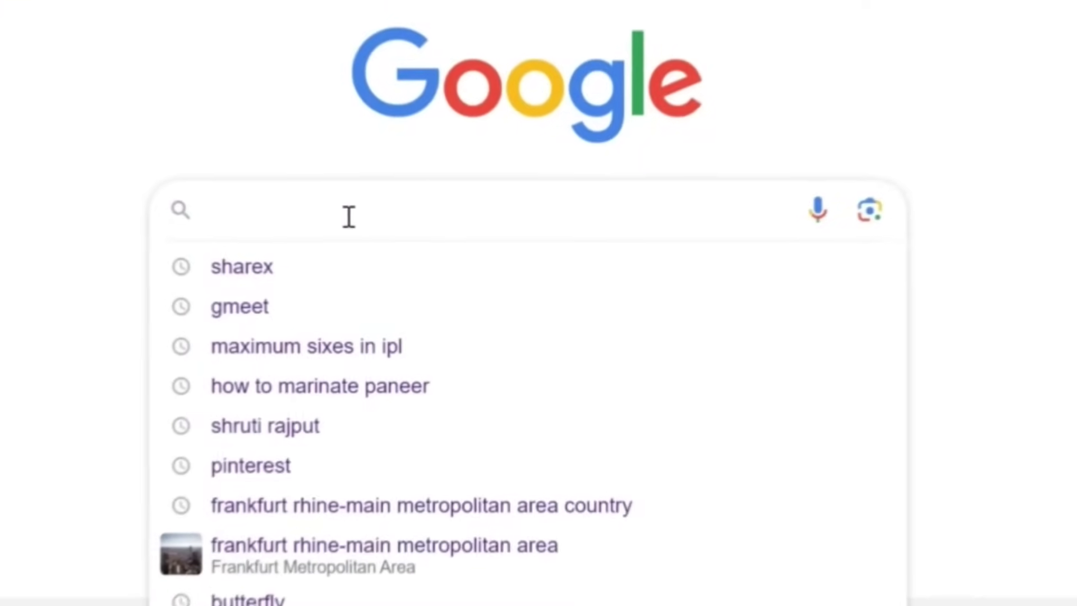
pyautogui.write('GOO')
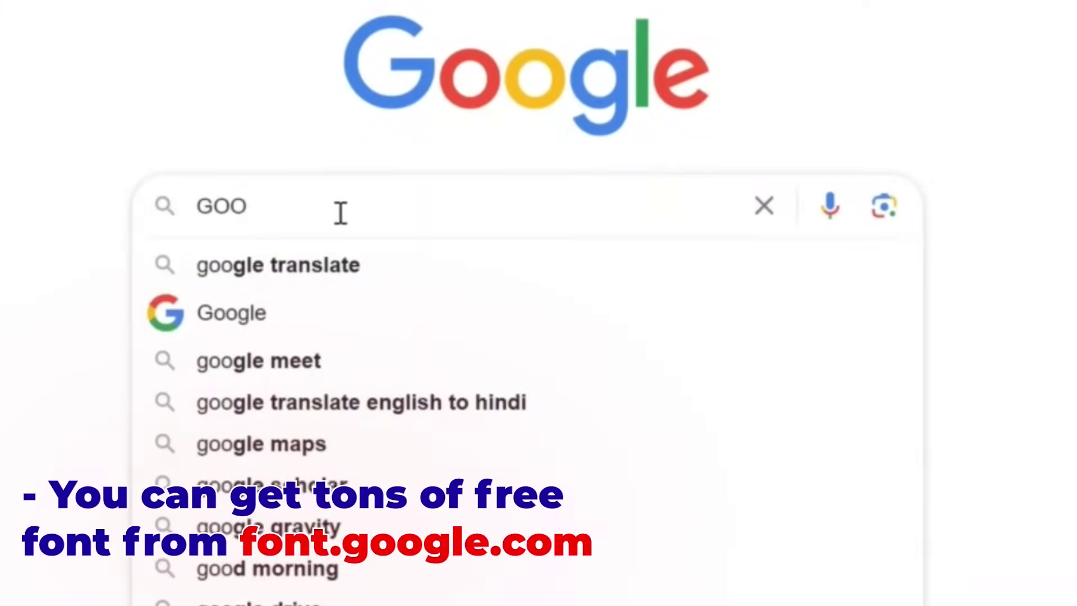
pyautogui.write('G')
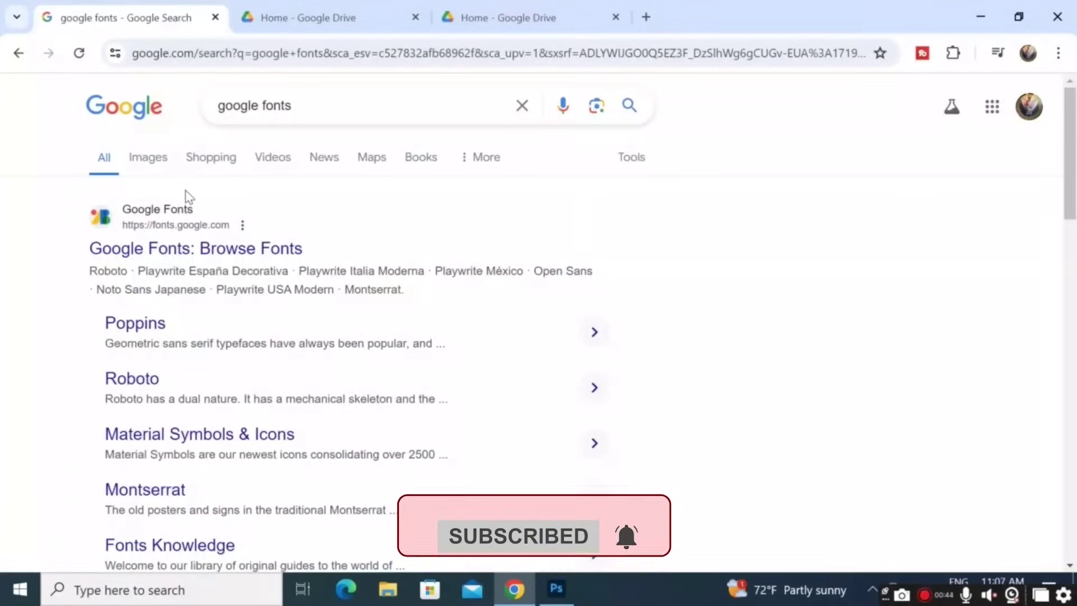
pyautogui.click(178, 260)
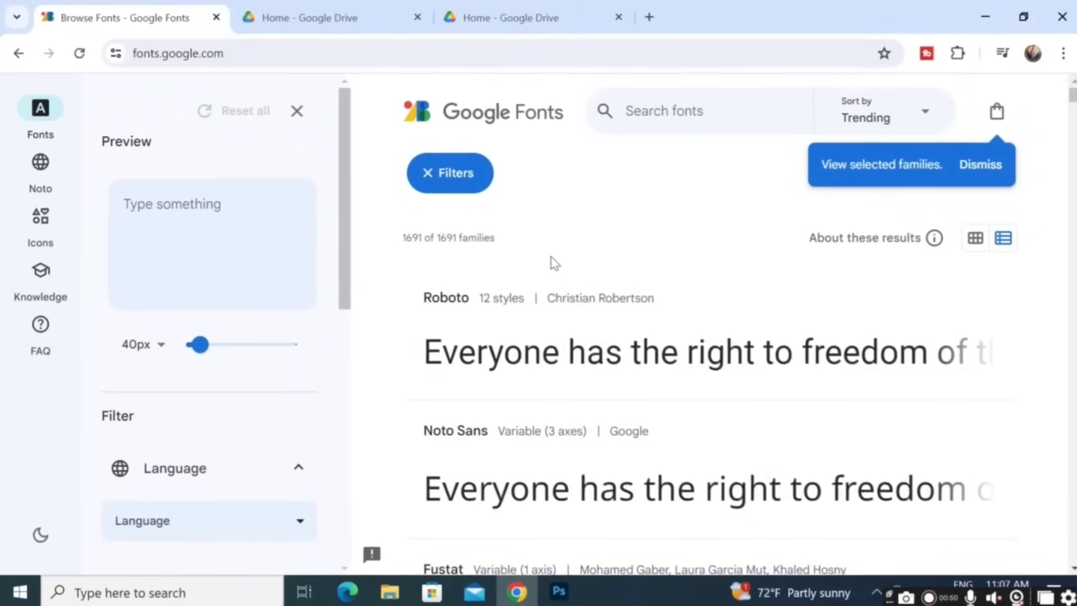
# Set the font preview text to I AM PINK!!!!!!
pyautogui.click(271, 225)
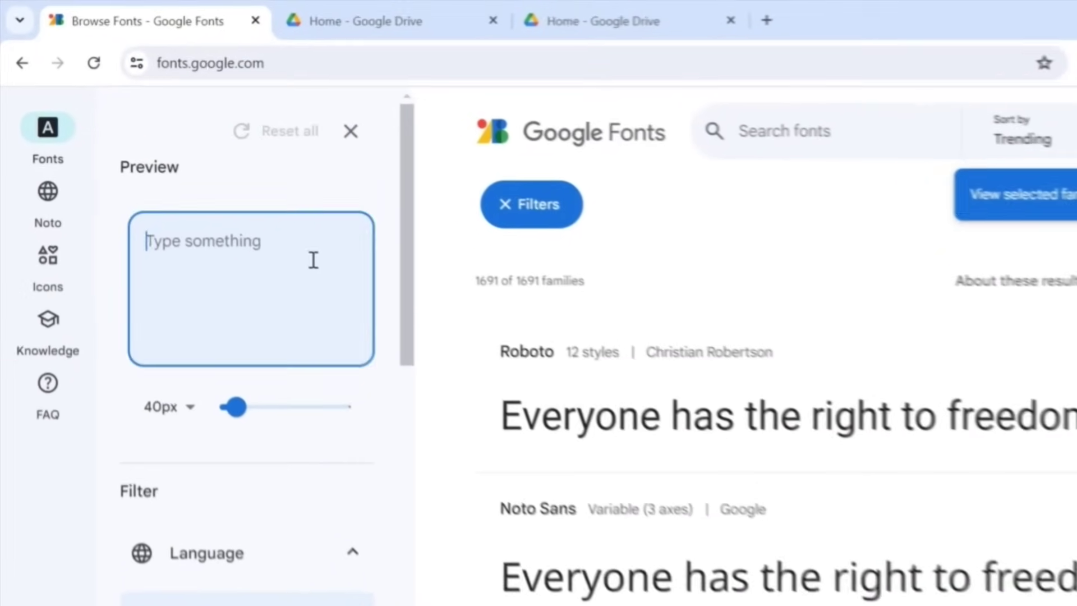
pyautogui.write('i')
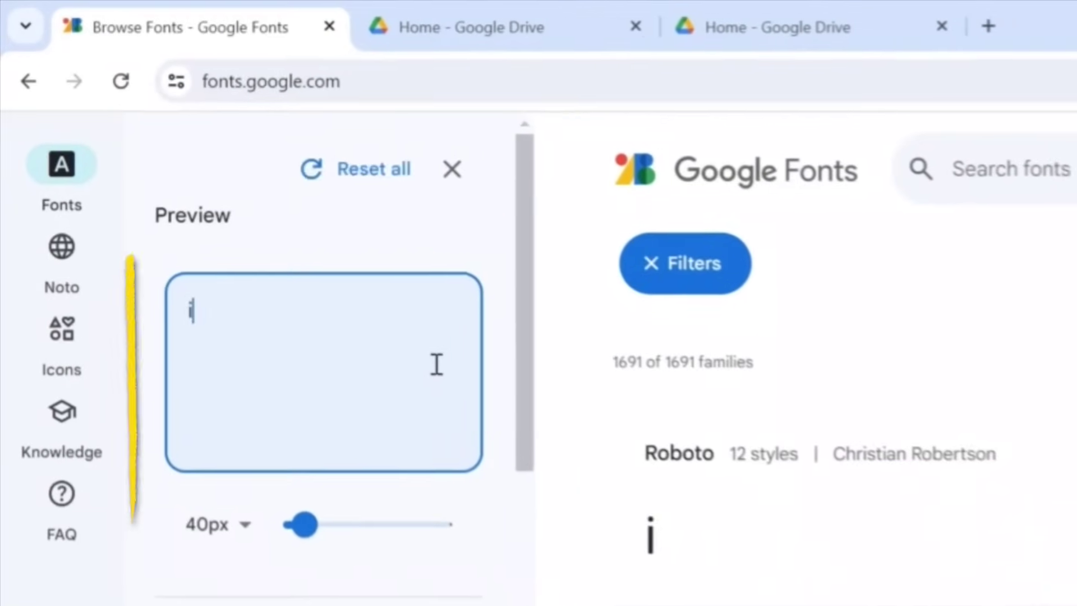
pyautogui.press('BackSpace')
pyautogui.press('BackSpace')
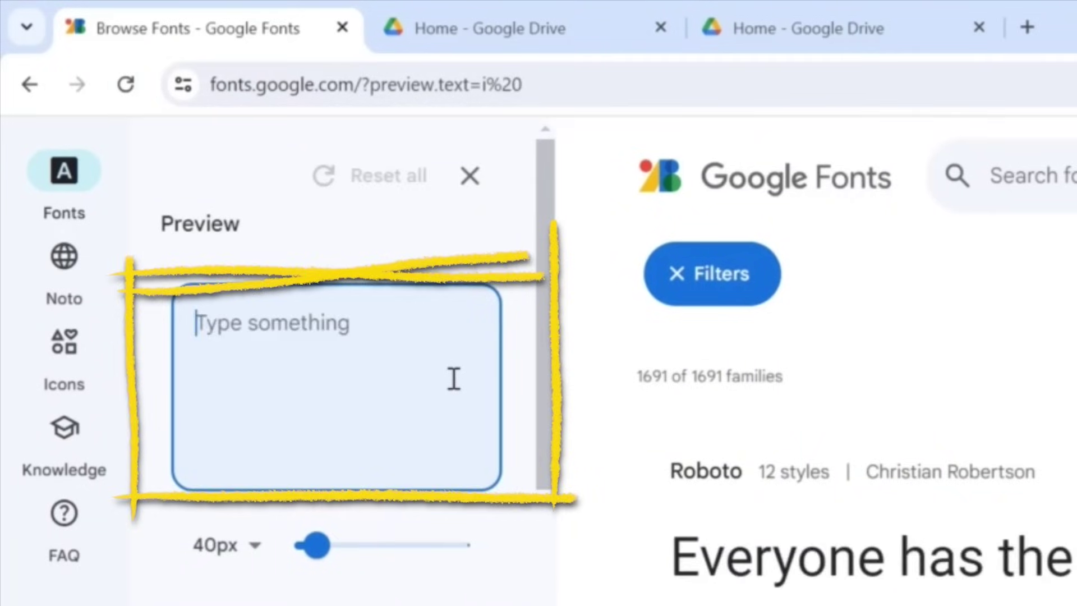
pyautogui.write('i')
pyautogui.press('BackSpace')
pyautogui.write('I AM PINK!!!!!!')
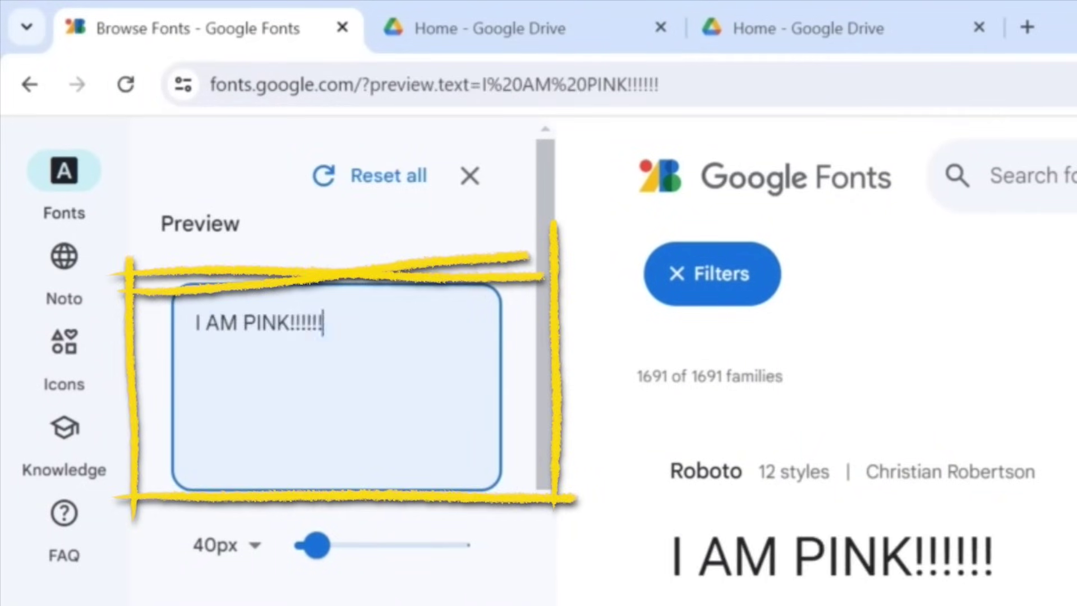
# Browse the previewed fonts and filter them by the Display classification.
pyautogui.scroll(-12, 844, 563)
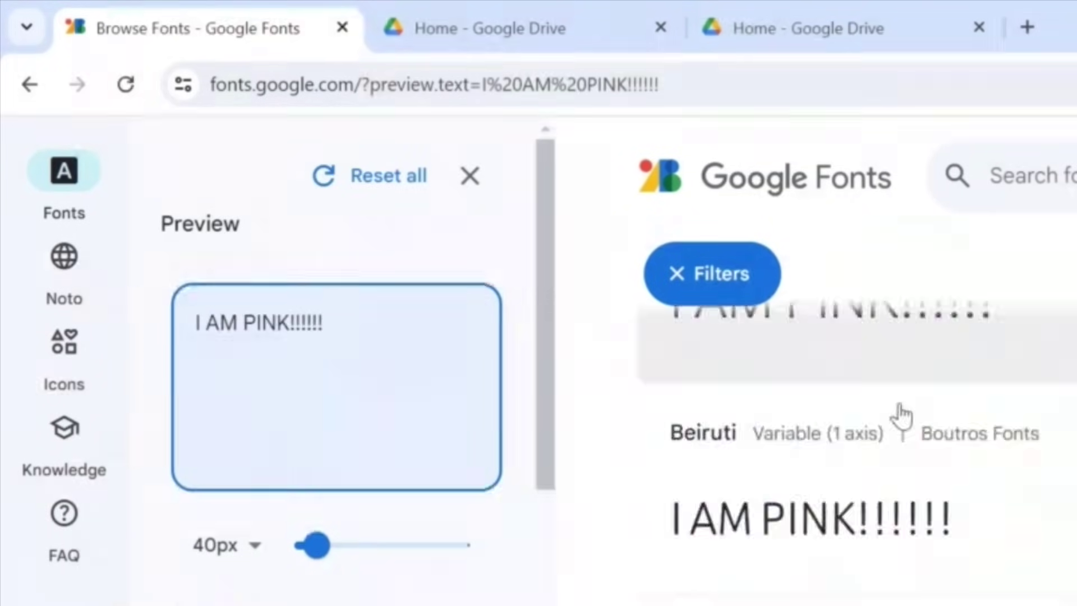
pyautogui.scroll(-4, 902, 405)
pyautogui.scroll(2, 778, 334)
pyautogui.scroll(-9, 292, 365)
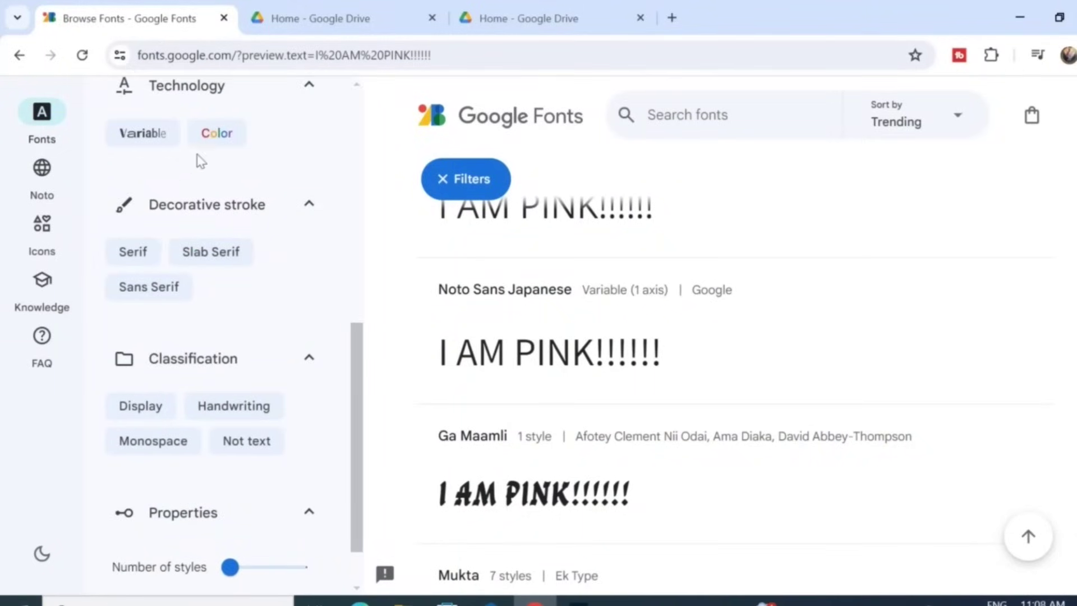
pyautogui.scroll(-2, 207, 212)
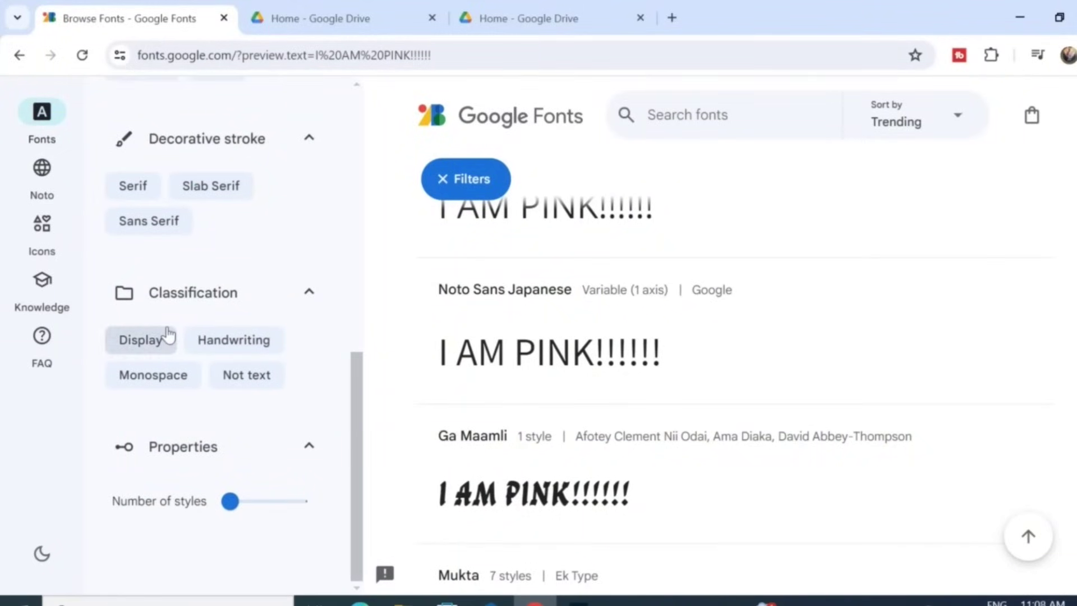
pyautogui.click(169, 337)
pyautogui.scroll(-4, 727, 384)
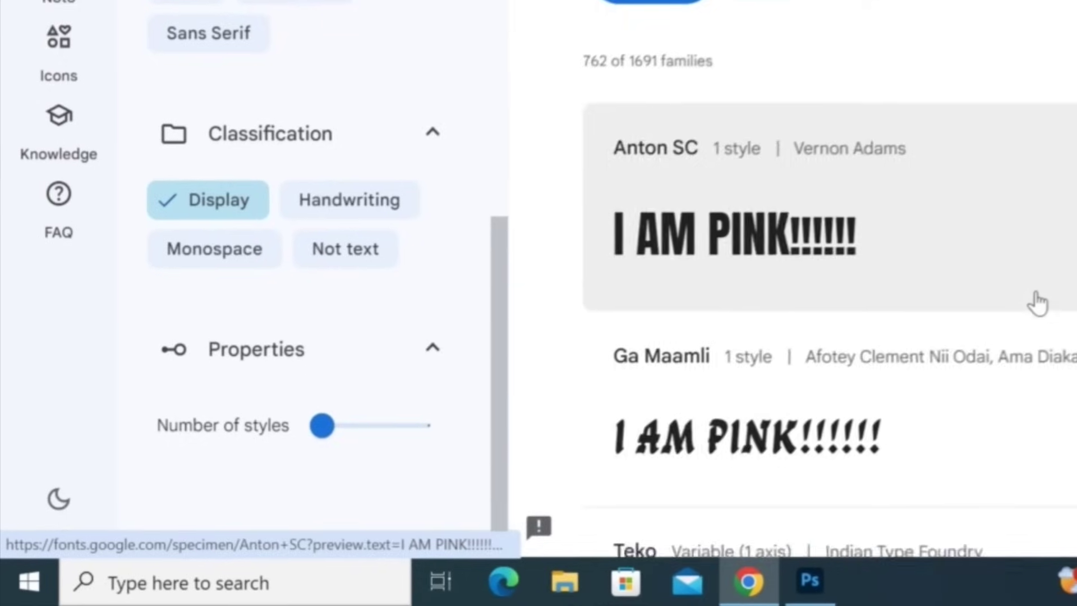
# Look through the Display fonts and open the Lobster font's page.
pyautogui.scroll(-10, 1028, 282)
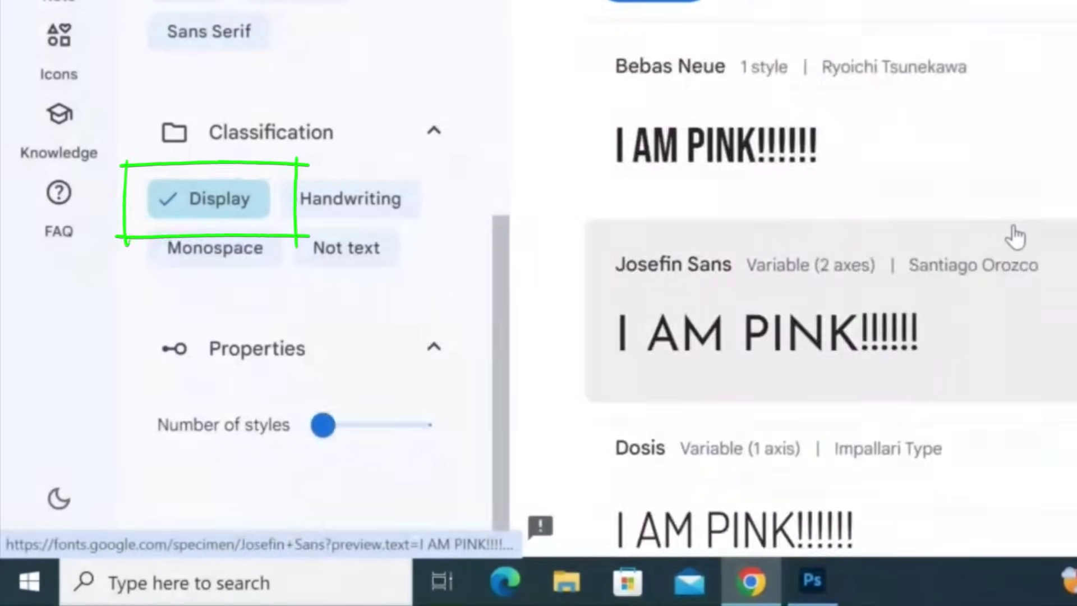
pyautogui.scroll(-12, 1017, 238)
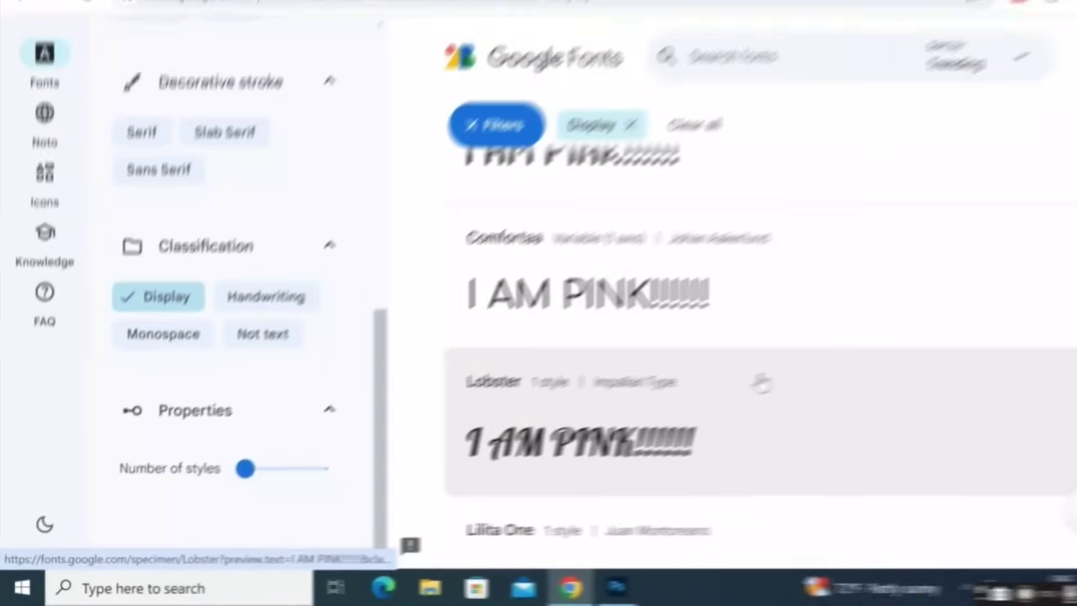
pyautogui.scroll(-2, 908, 341)
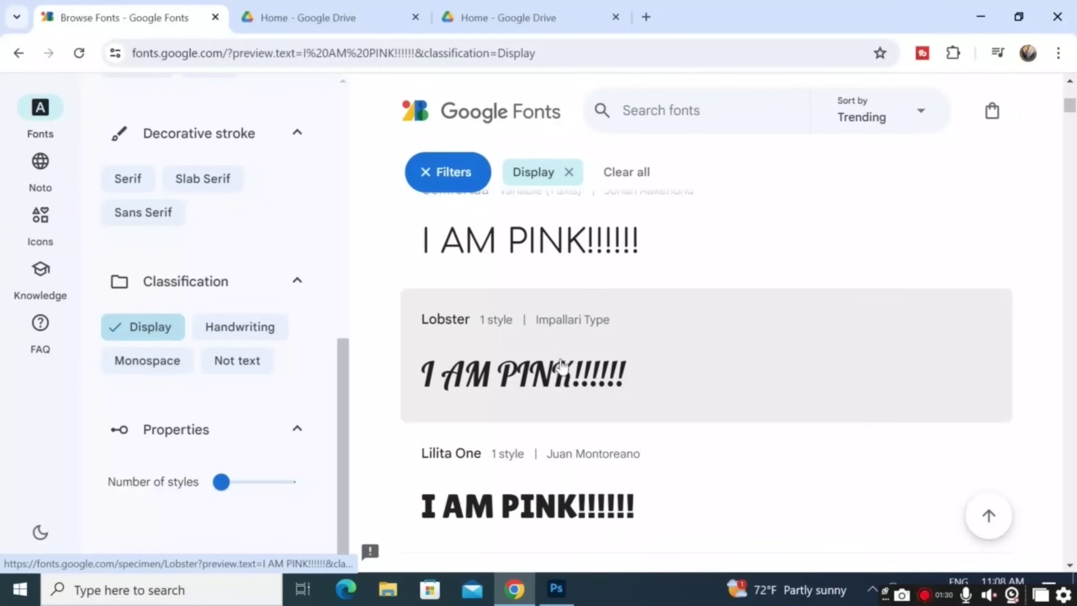
pyautogui.scroll(-1, 562, 371)
pyautogui.click(649, 262)
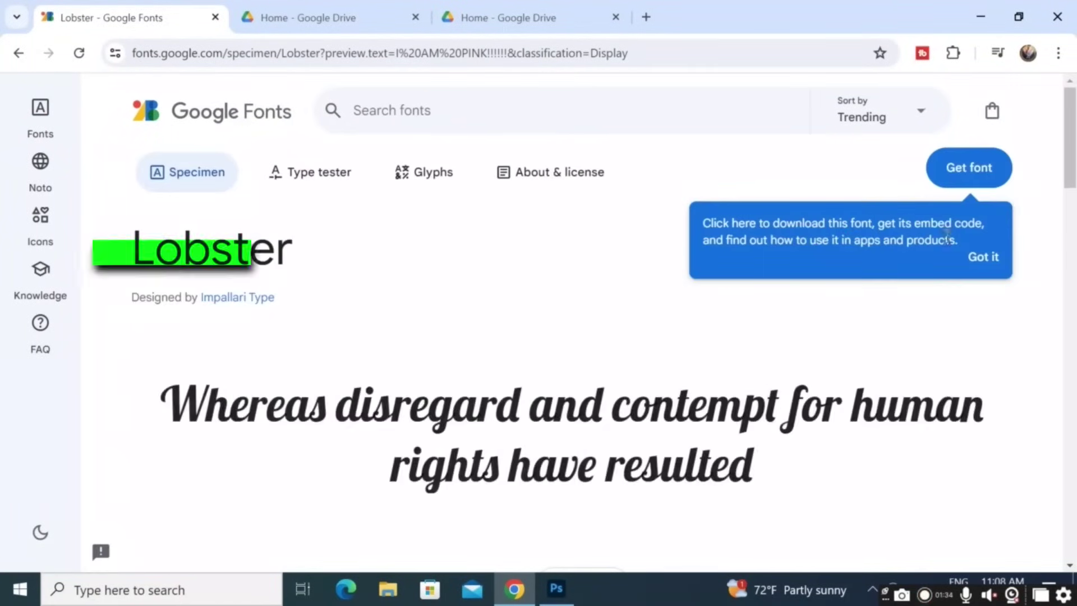
# Dismiss the download tip, add Lobster to the font selection, and download the selected family.
pyautogui.click(985, 258)
pyautogui.click(958, 166)
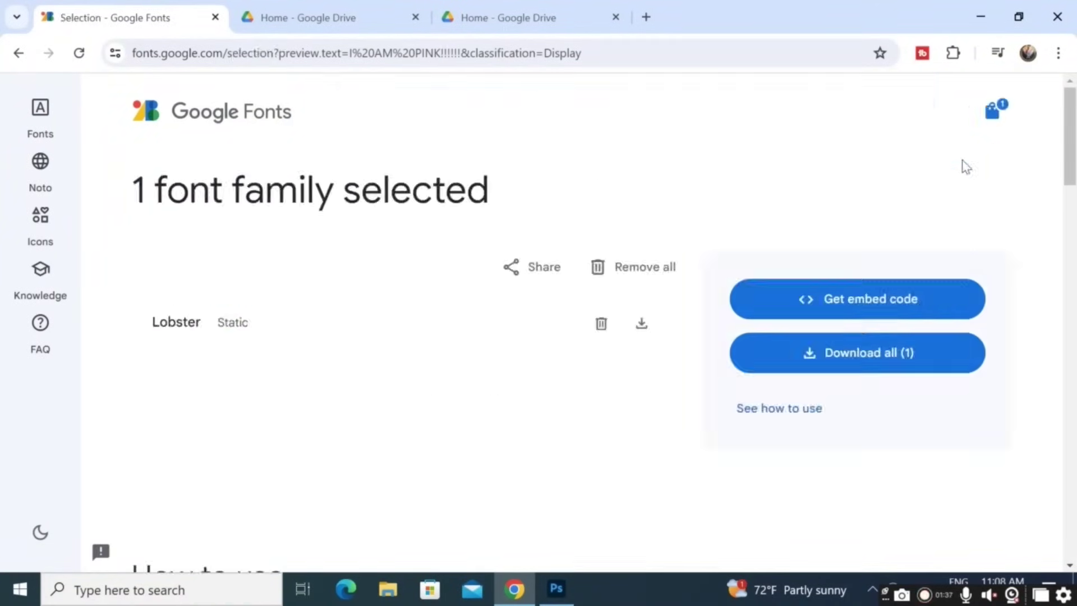
pyautogui.click(853, 367)
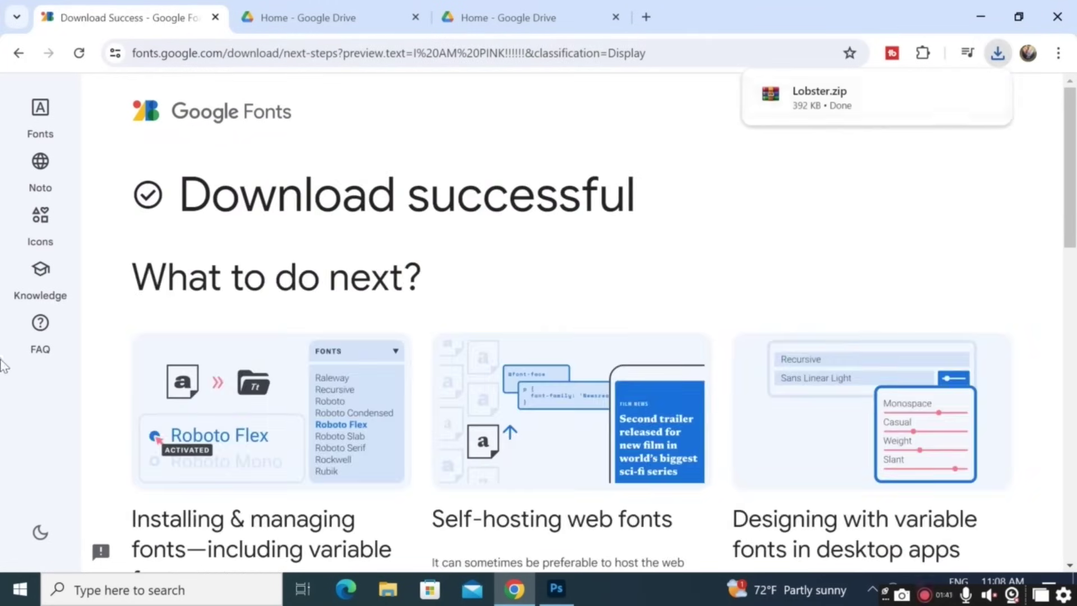
# Open the Downloads folder in File Explorer and extract the Lobster archive.
pyautogui.click(388, 589)
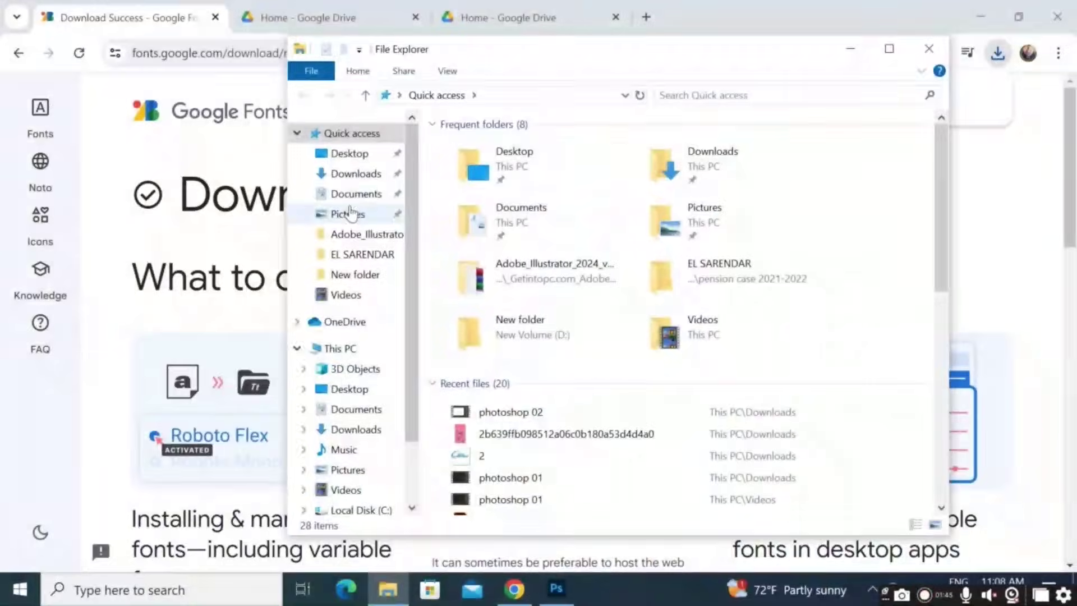
pyautogui.click(356, 174)
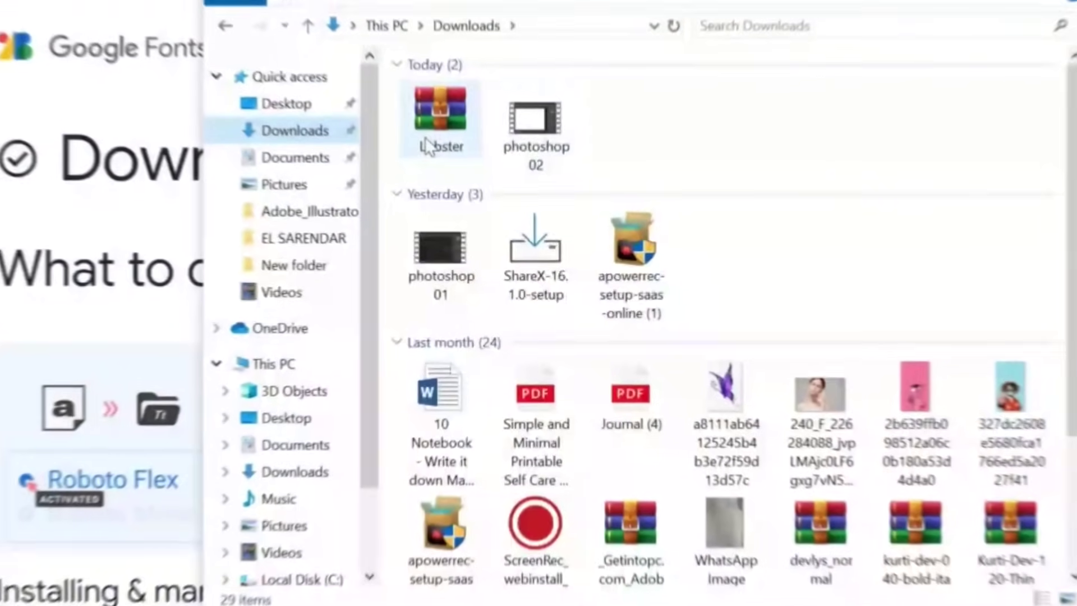
pyautogui.rightClick(426, 147)
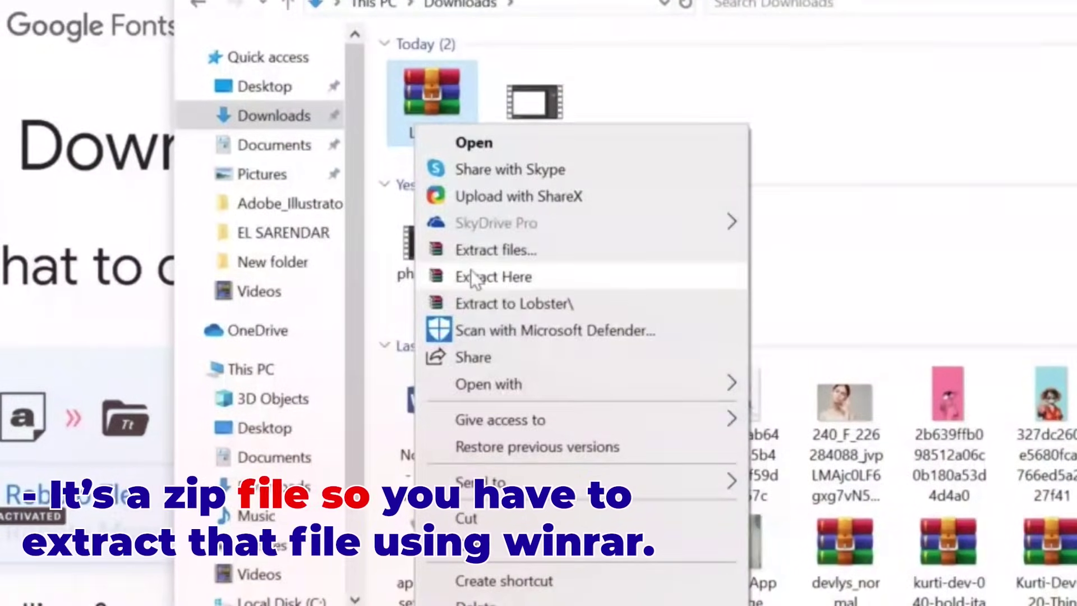
pyautogui.click(475, 278)
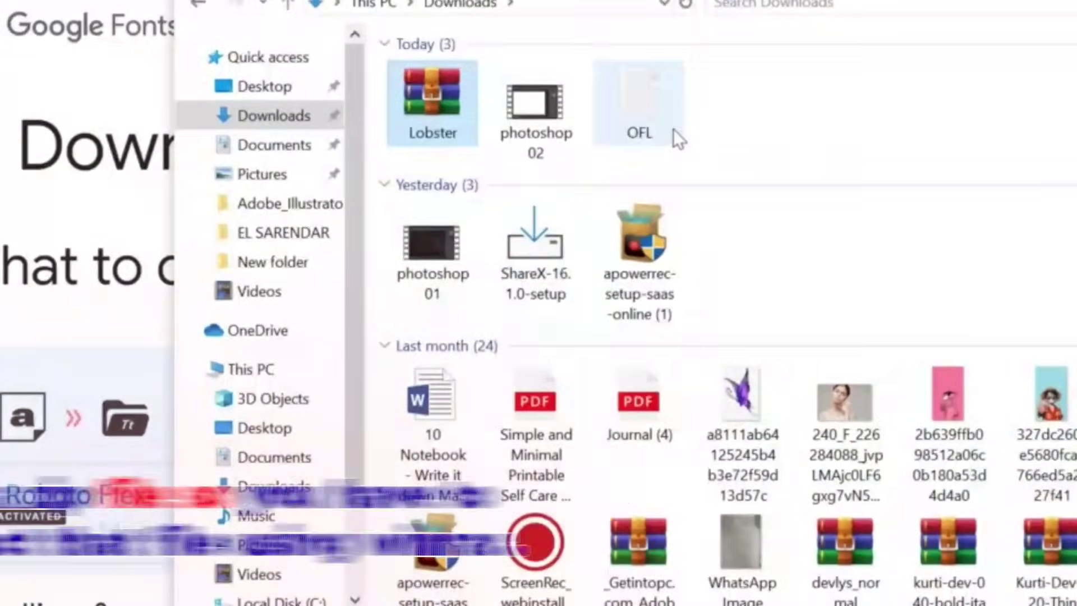
# Open the Lobster folder and install the Lobster-Regular font file.
pyautogui.doubleClick(474, 112)
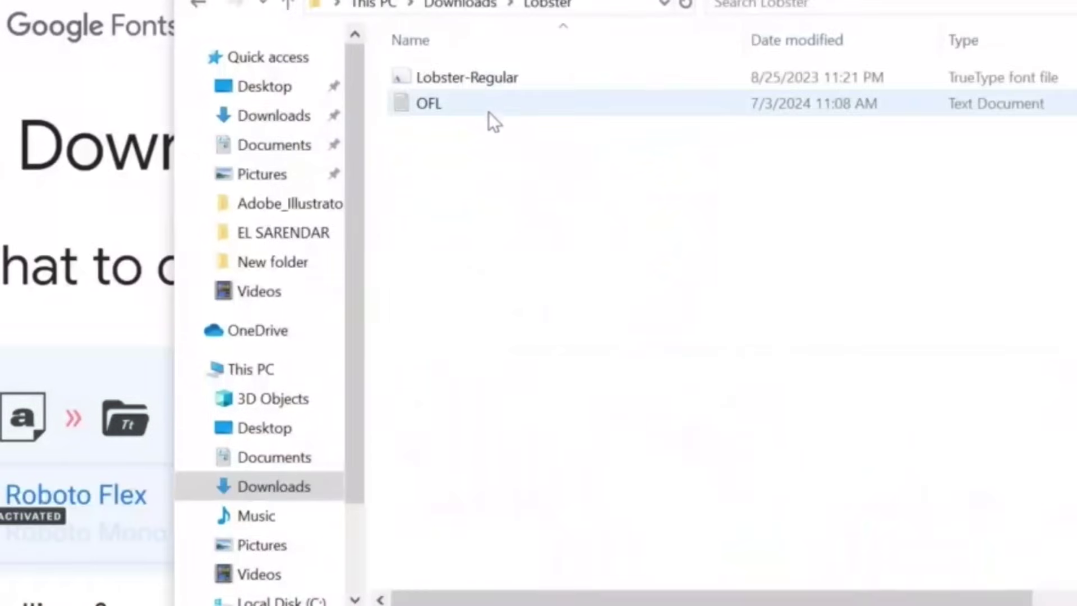
pyautogui.click(467, 86)
pyautogui.rightClick(467, 86)
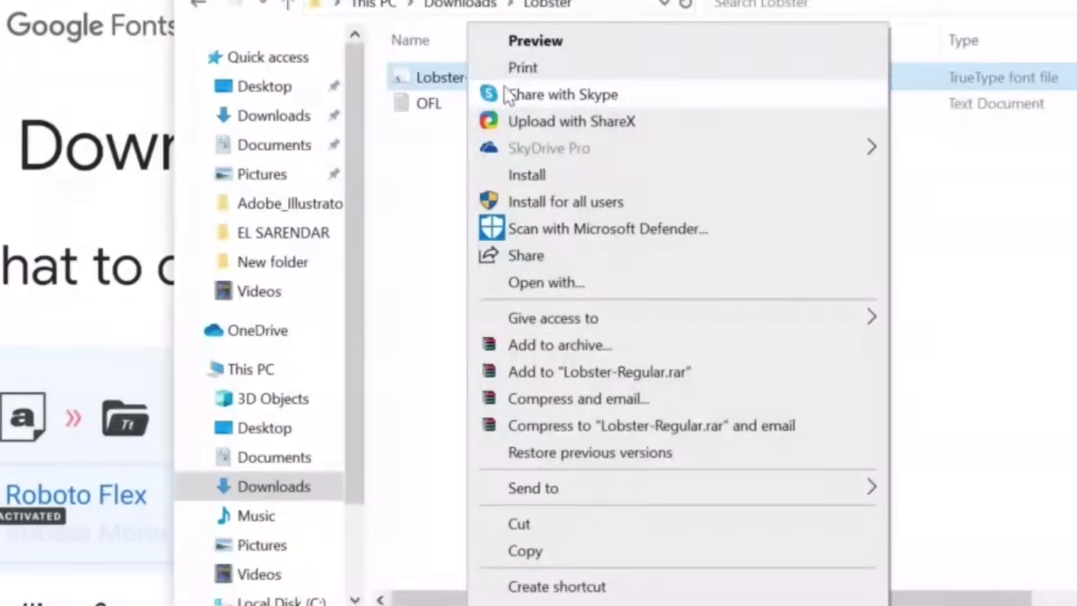
pyautogui.click(514, 174)
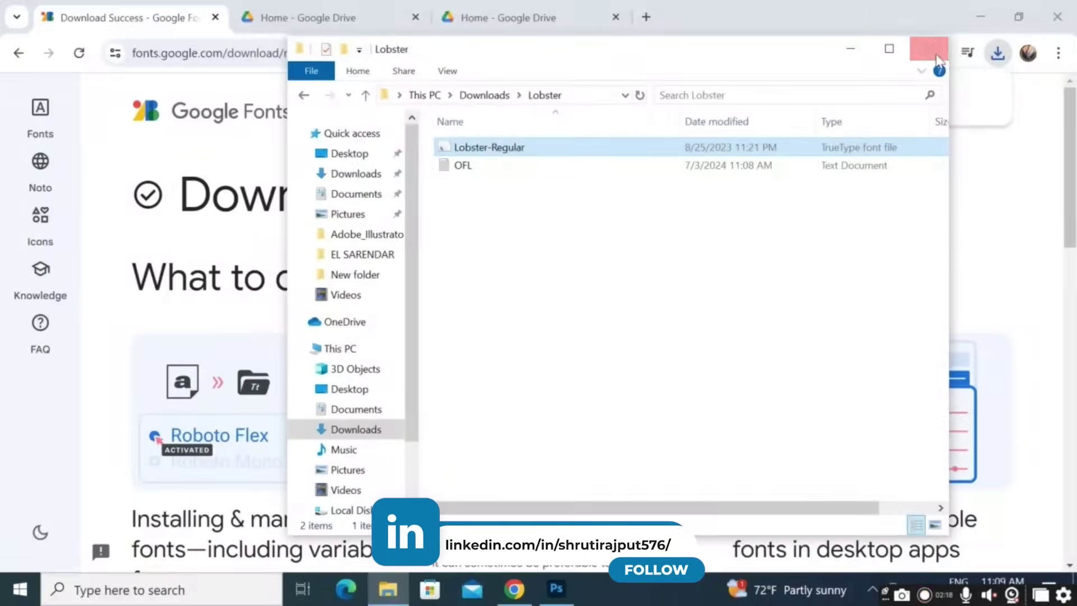
# Switch to Photoshop and change the font of the whole "I am PINK!!!!!!!!" heading to Lobster Regular.
pyautogui.click(516, 588)
pyautogui.click(556, 588)
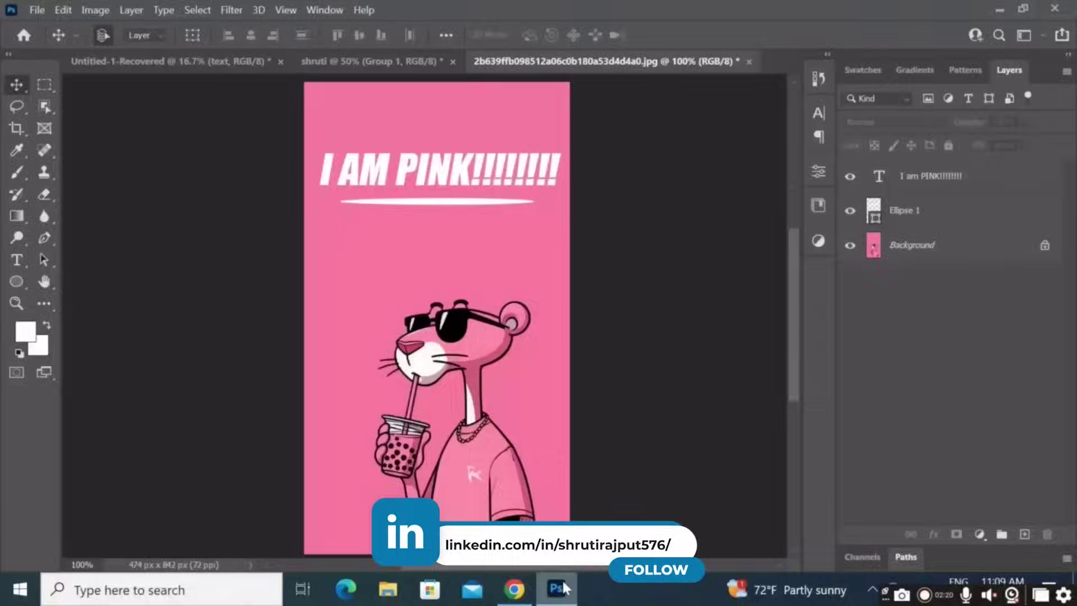
pyautogui.click(382, 170)
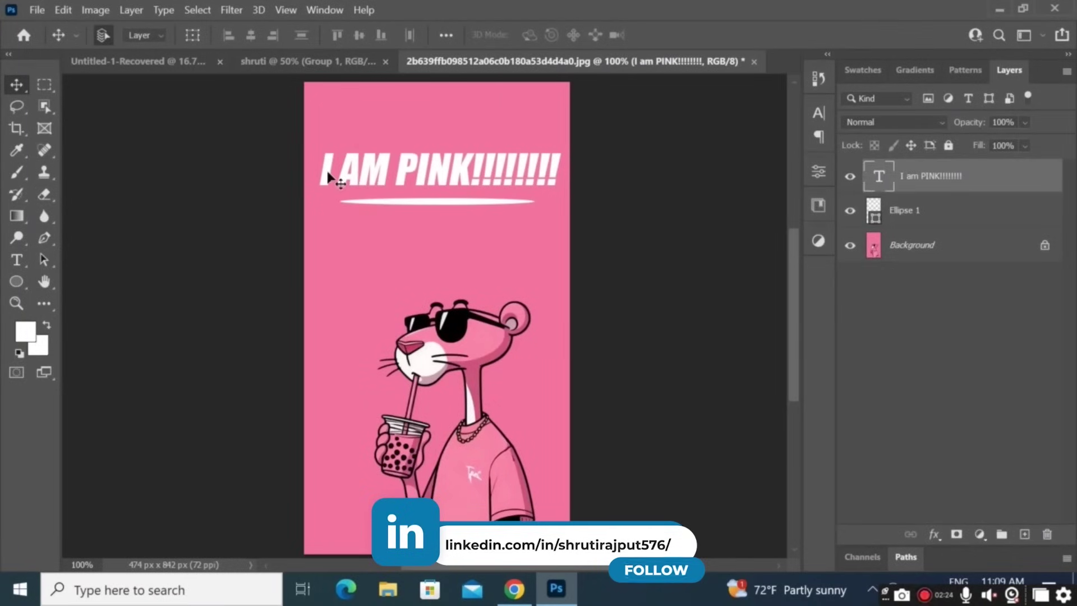
pyautogui.doubleClick(423, 164)
pyautogui.hotkey('ctrl', 'a')
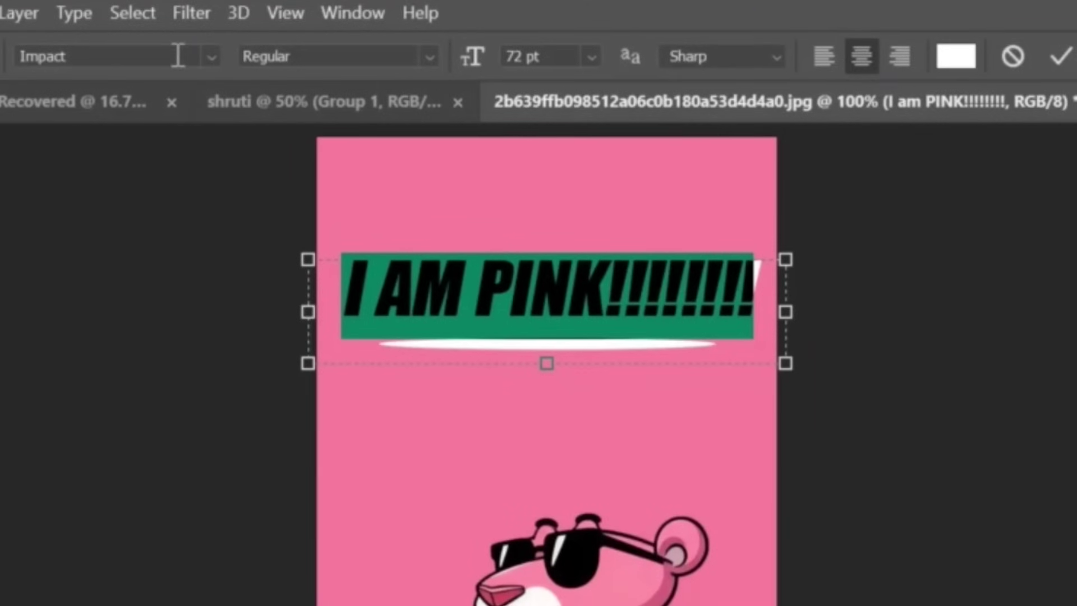
pyautogui.click(212, 56)
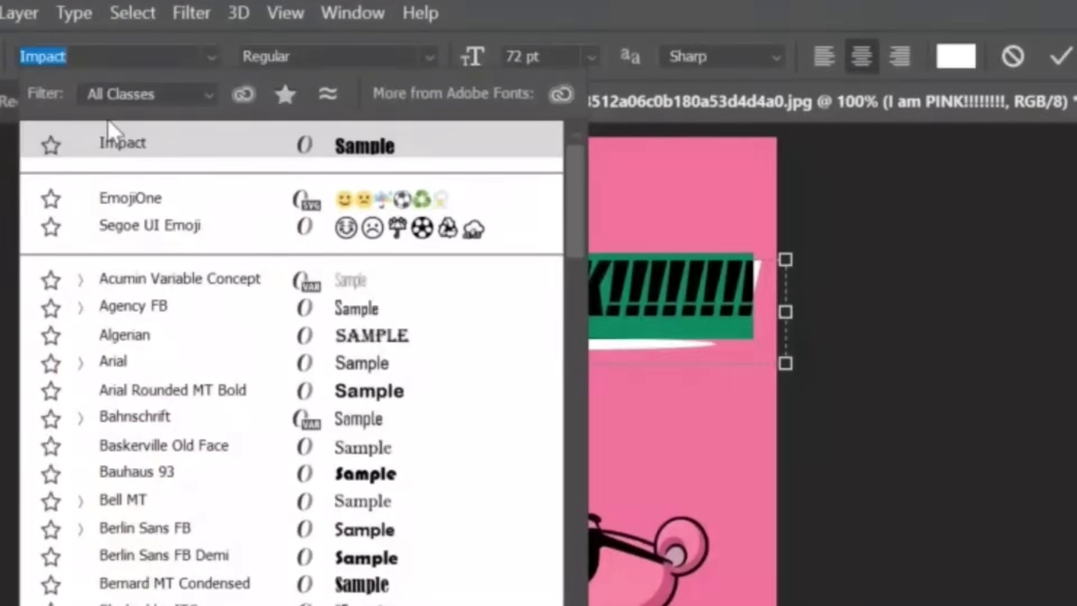
pyautogui.write('Lobster')
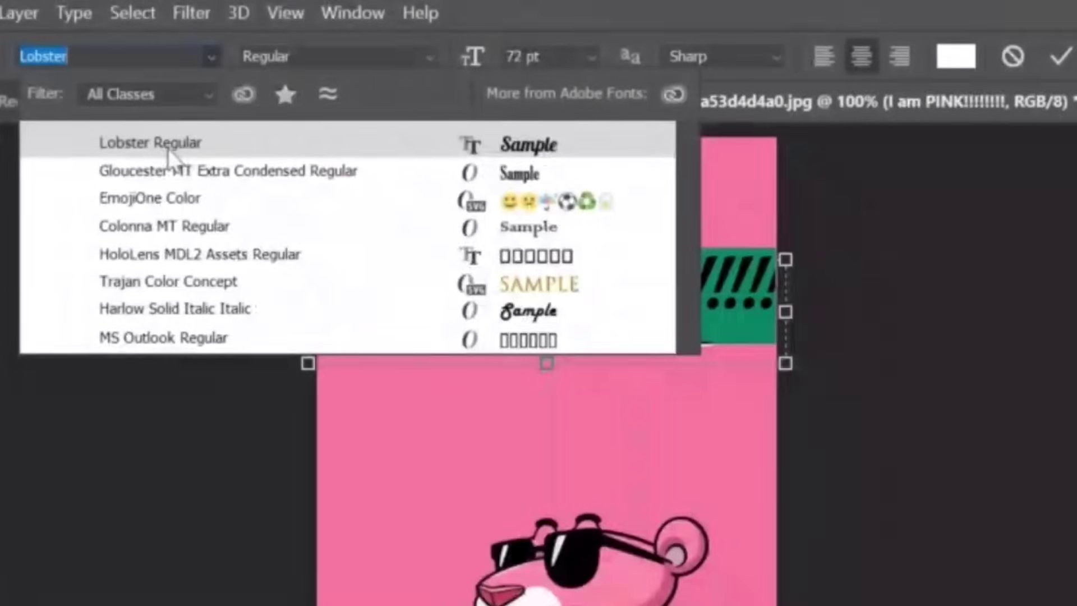
pyautogui.click(145, 140)
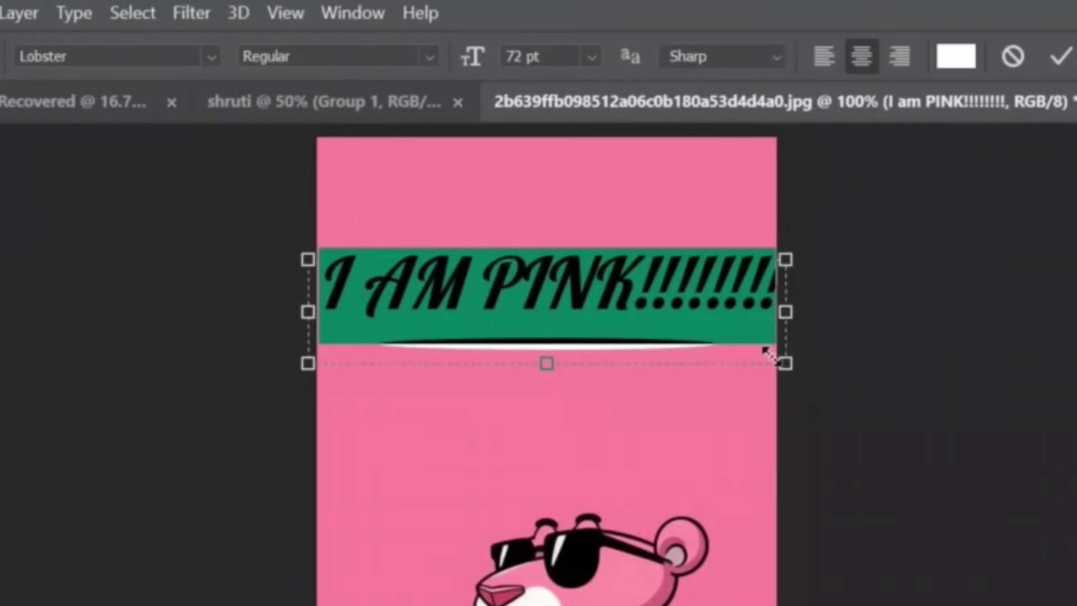
# Tighten the heading's text box slightly and set its font size to 60 pt.
pyautogui.moveTo(776, 353)
pyautogui.mouseDown()
pyautogui.moveTo(749, 314)
pyautogui.moveTo(766, 323)
pyautogui.moveTo(765, 308)
pyautogui.moveTo(778, 337)
pyautogui.mouseUp()
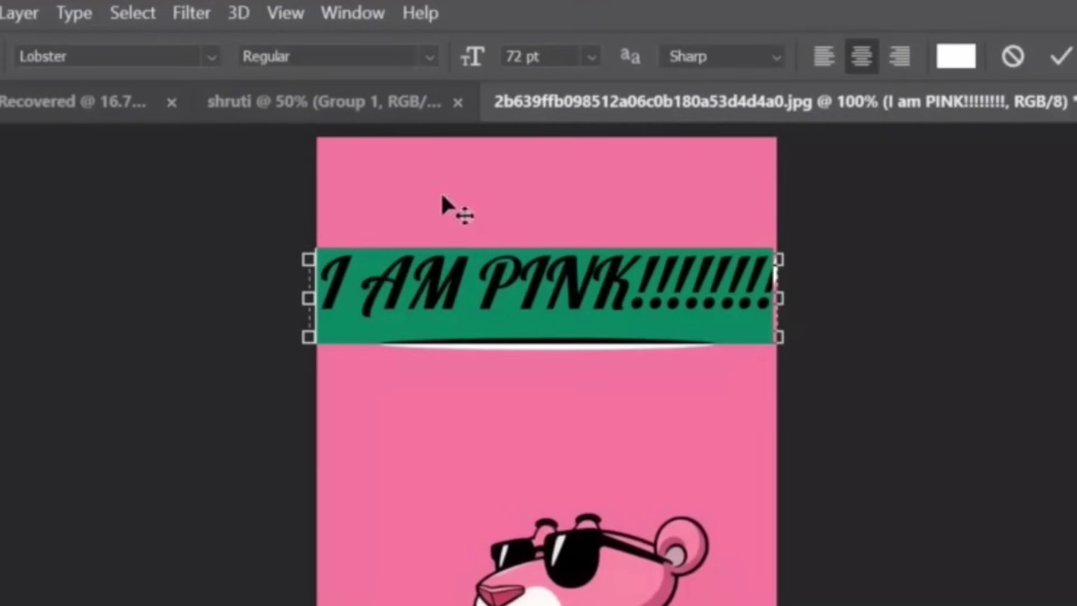
pyautogui.click(593, 56)
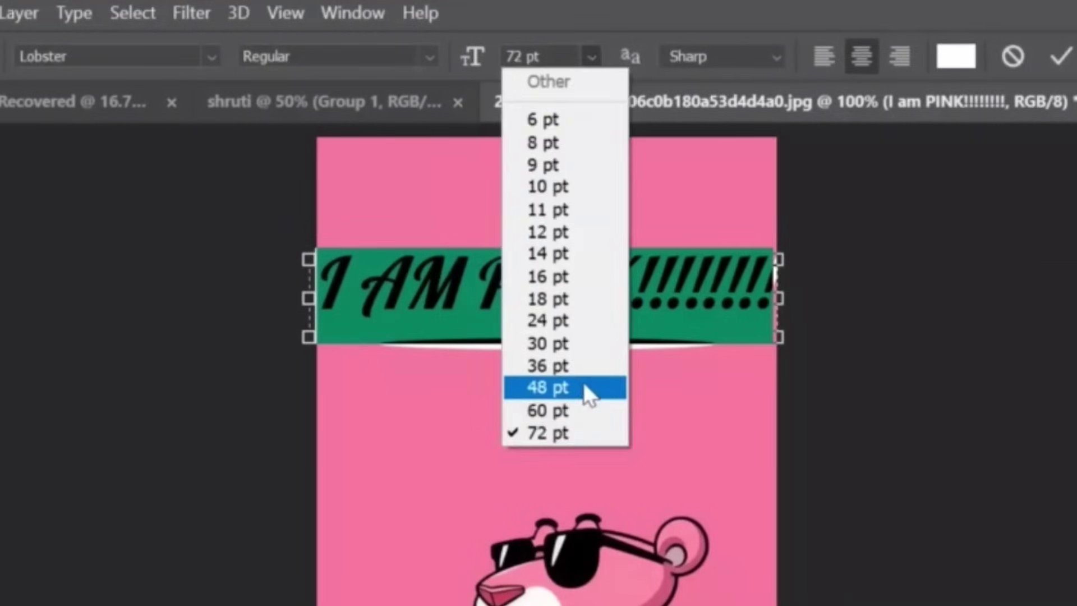
pyautogui.click(584, 409)
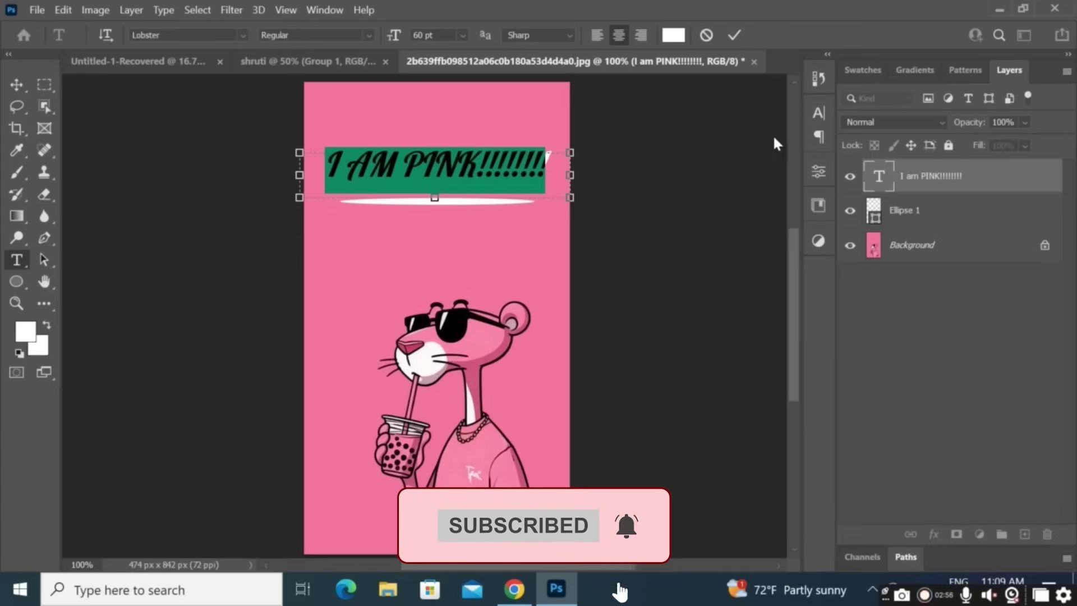
# Examine the font style and leading options for the heading in the Character settings.
pyautogui.click(818, 112)
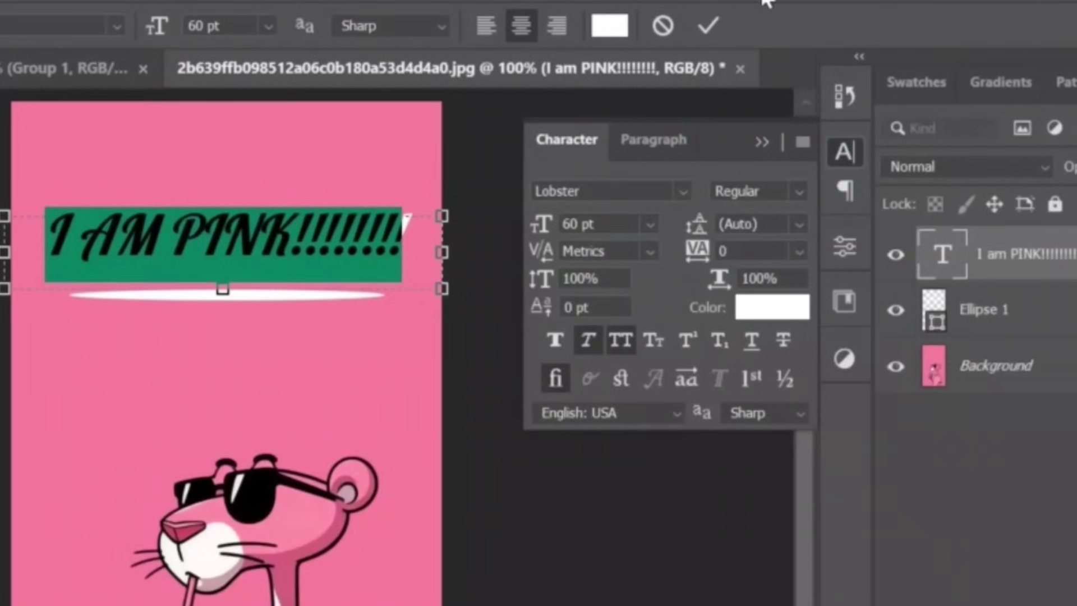
pyautogui.click(801, 191)
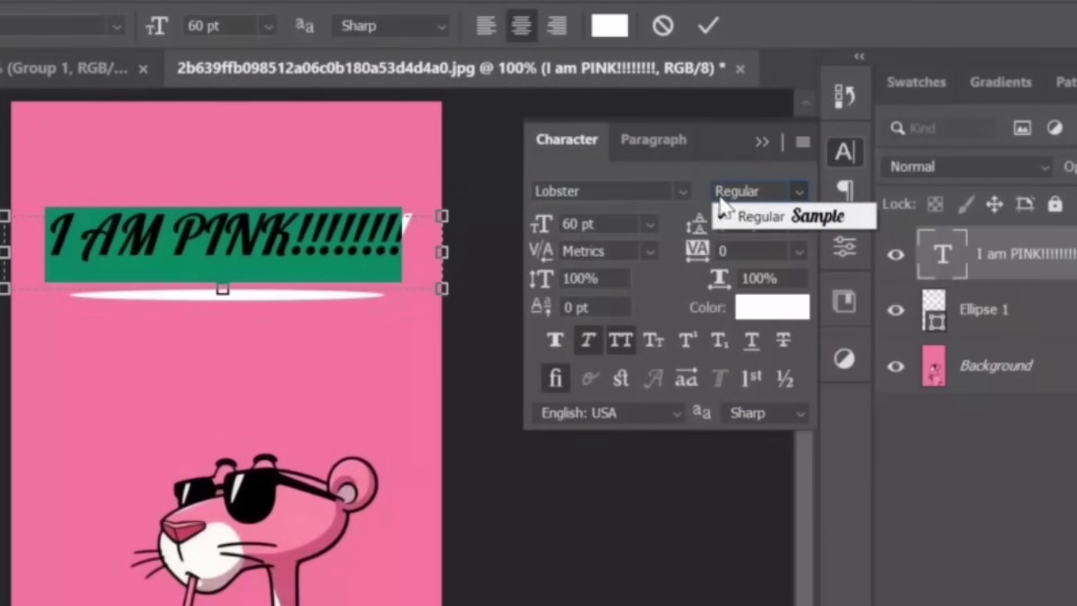
pyautogui.click(716, 174)
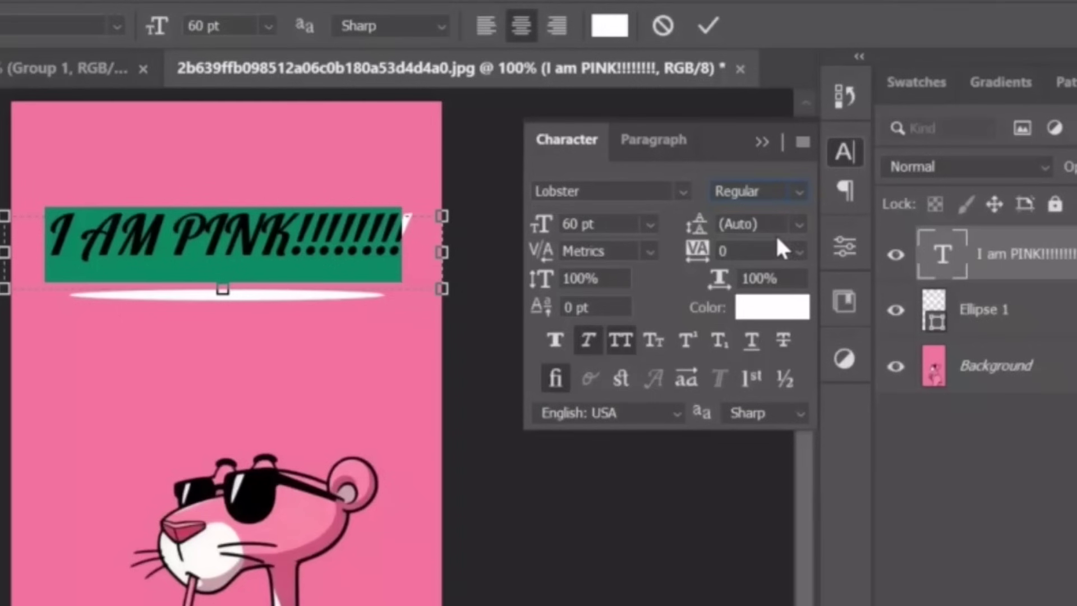
pyautogui.click(799, 226)
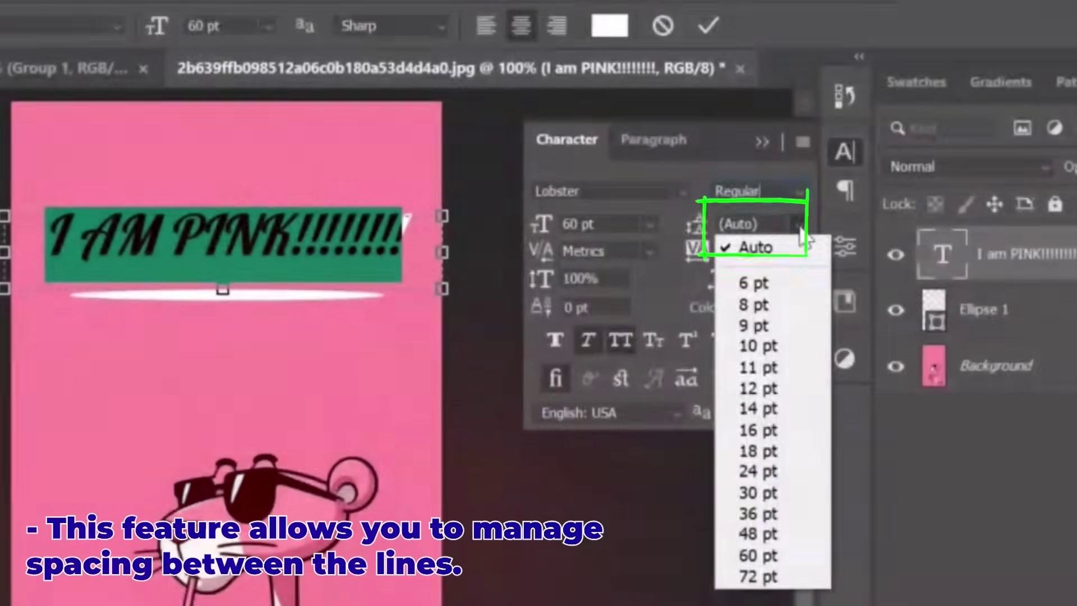
pyautogui.click(802, 213)
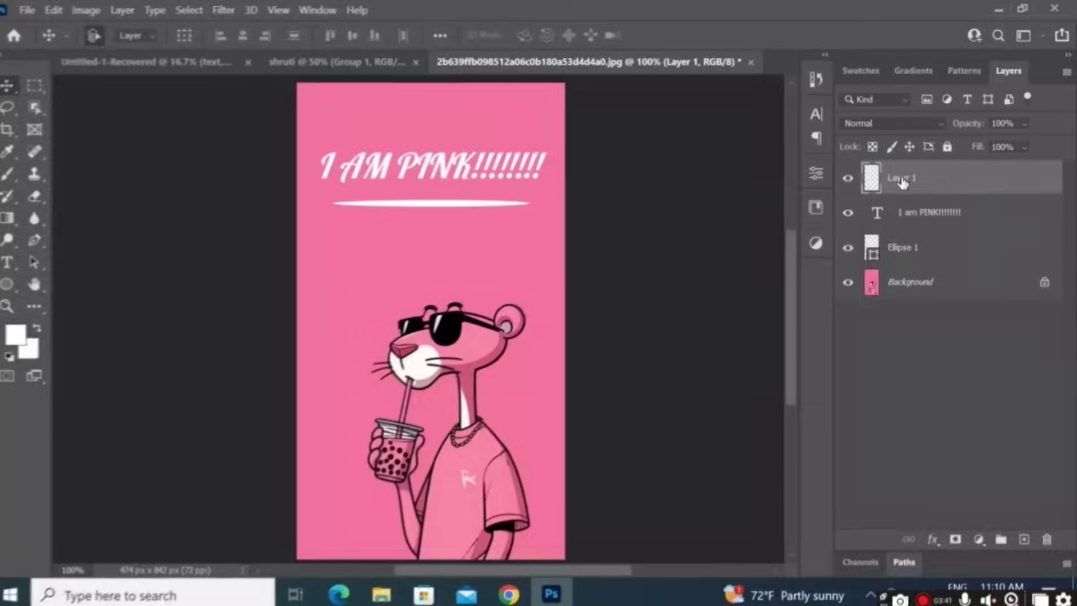
# Rename the empty Layer 1 to EXPERIMENT.
pyautogui.doubleClick(901, 179)
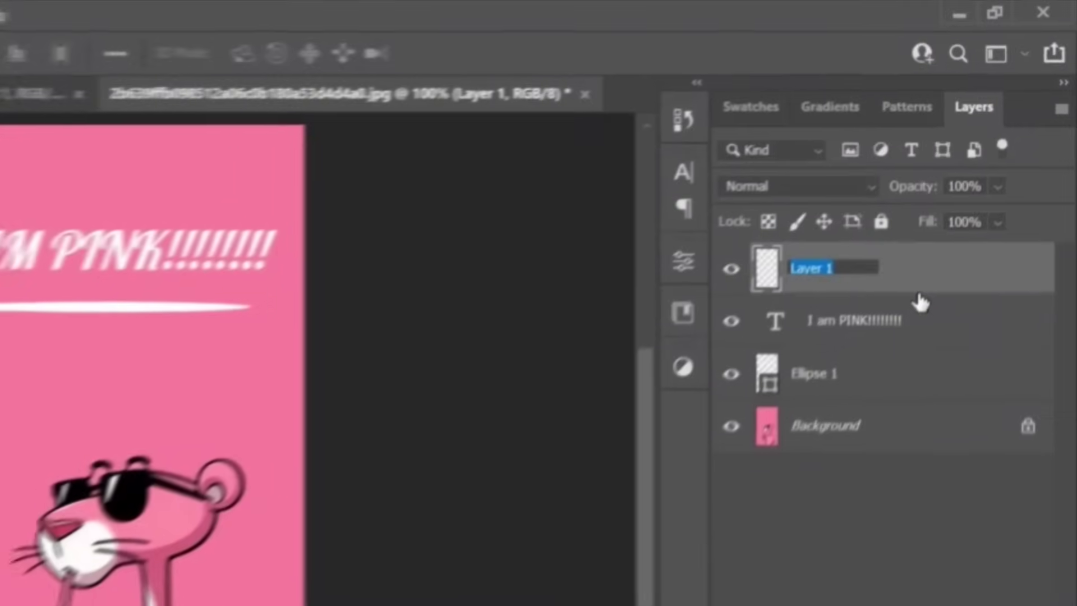
pyautogui.write('EXPERIMENT')
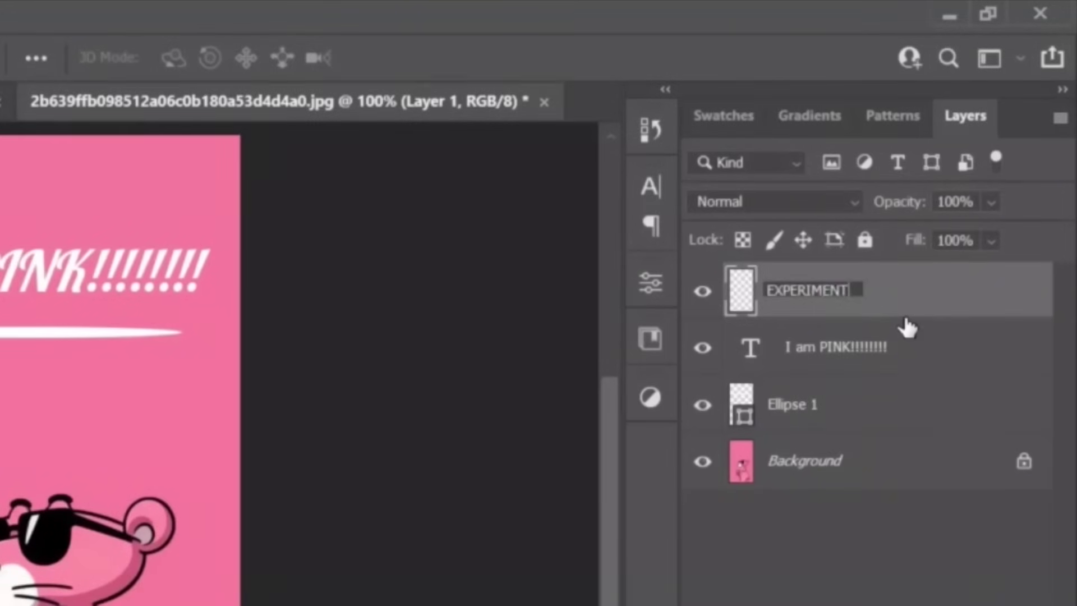
pyautogui.press('Return')
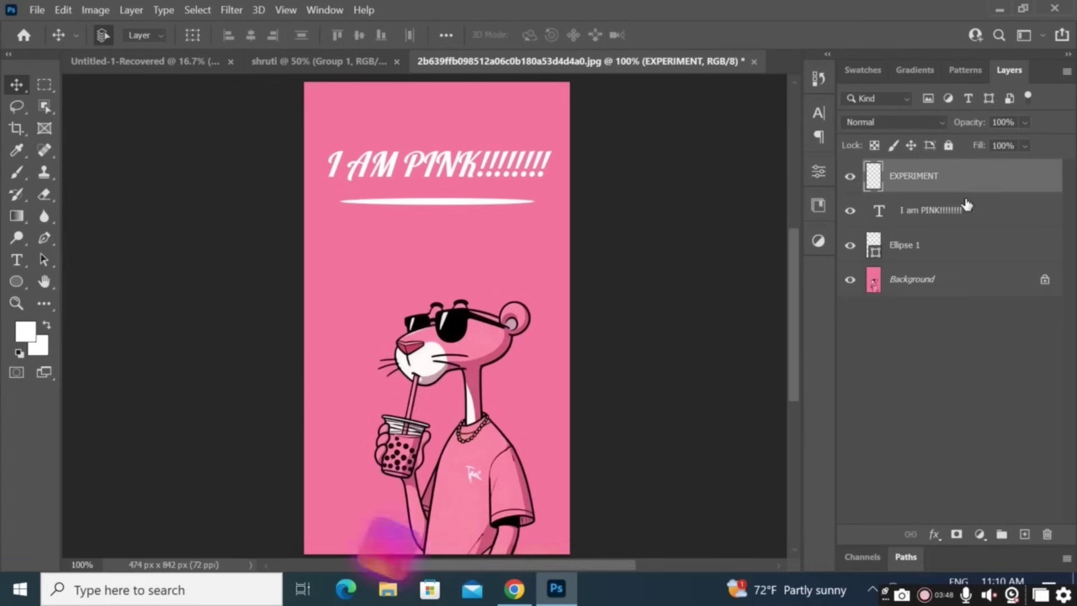
# Add a paragraph text box with lorem ipsum placeholder text between the white ellipse and the panther's head, sized at 16 pt.
pyautogui.click(17, 260)
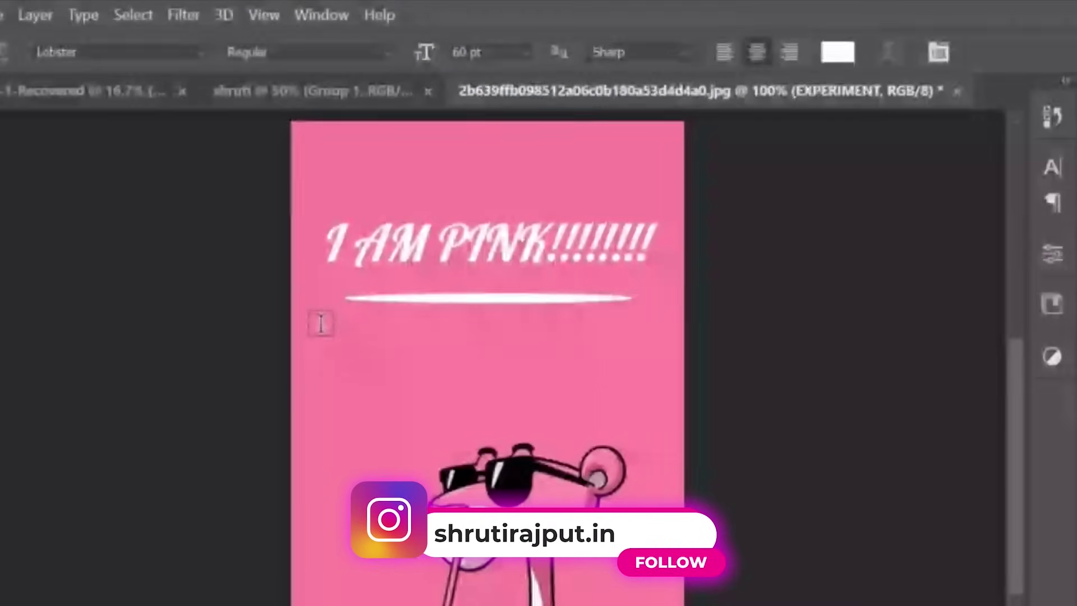
pyautogui.moveTo(321, 332); pyautogui.dragTo(659, 411)
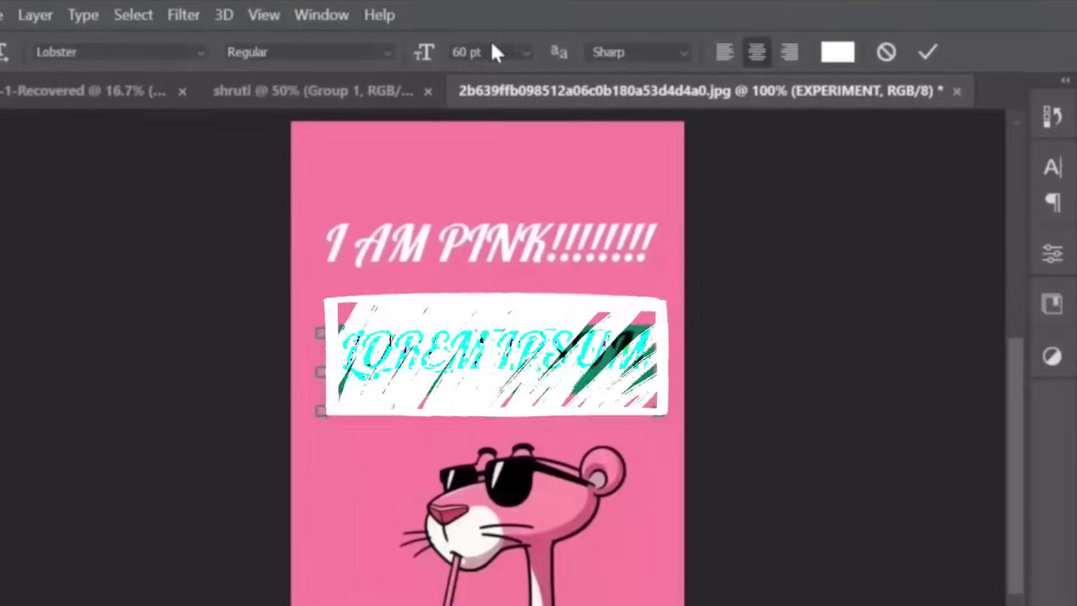
pyautogui.click(525, 52)
pyautogui.click(497, 241)
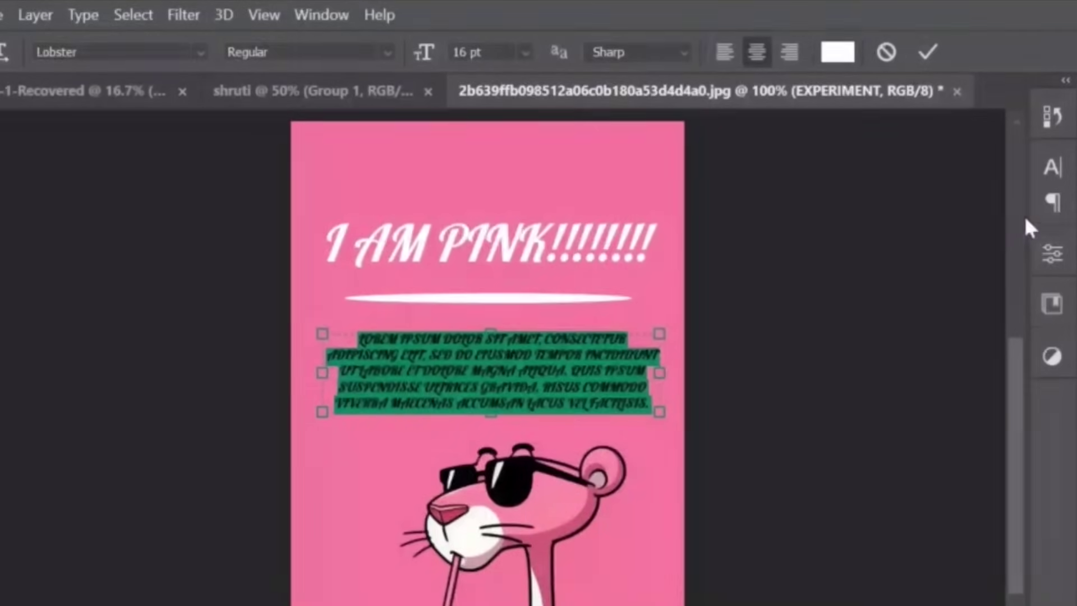
# Set the leading of the lorem ipsum paragraph to 36 pt.
pyautogui.click(1053, 170)
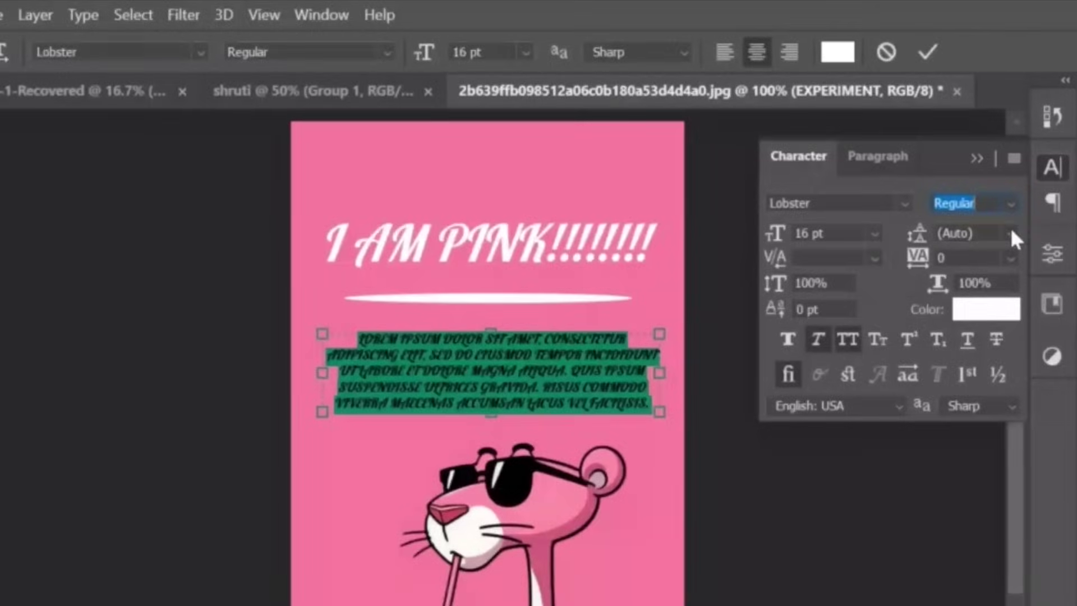
pyautogui.click(1011, 230)
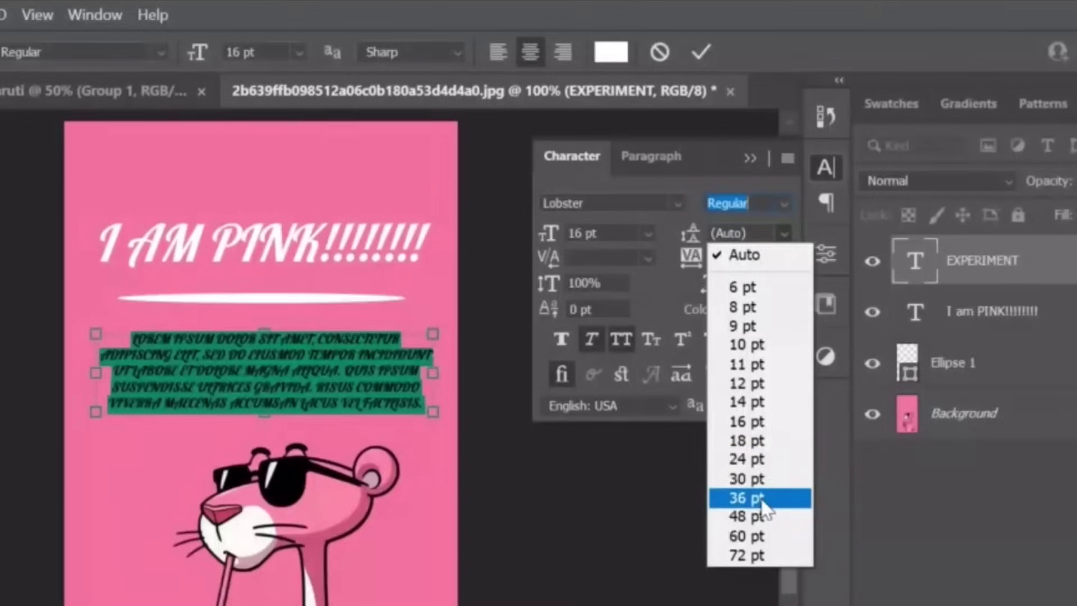
pyautogui.click(746, 498)
pyautogui.moveTo(620, 489); pyautogui.dragTo(623, 490)
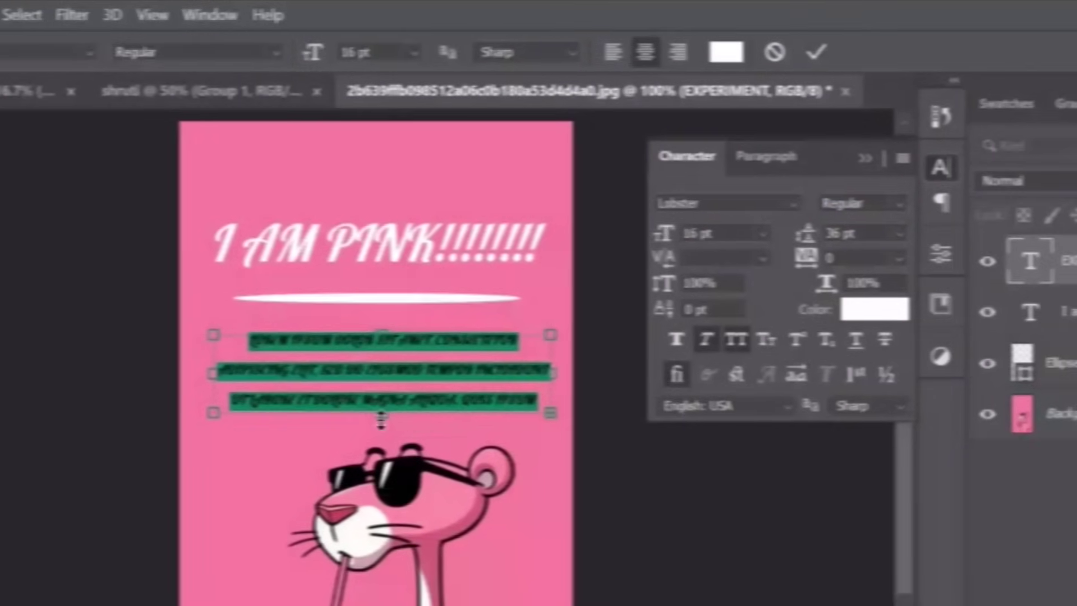
pyautogui.moveTo(386, 416); pyautogui.dragTo(294, 476)
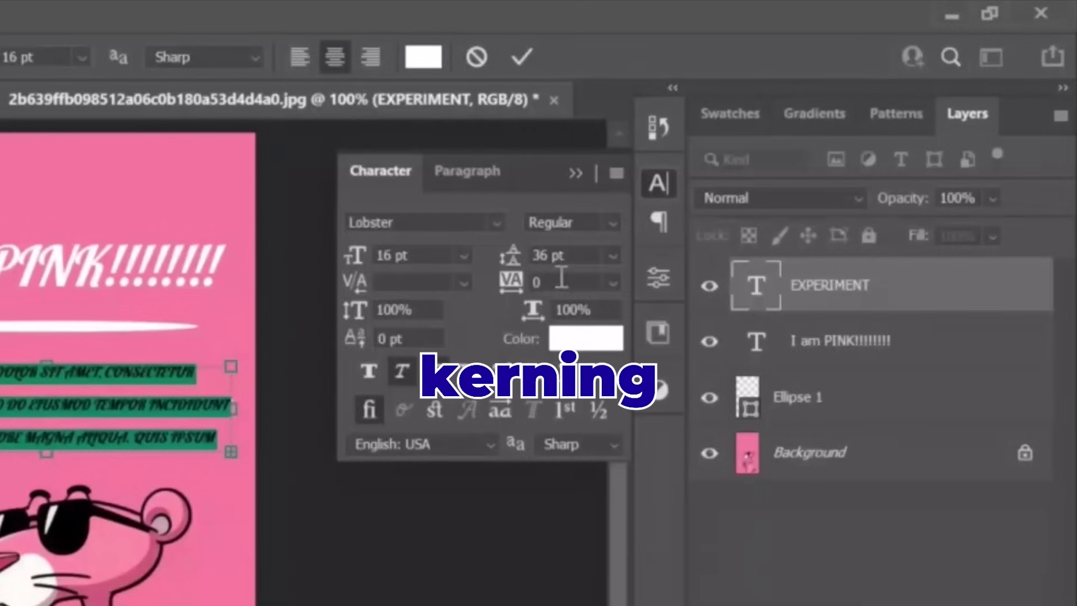
# Set the lorem ipsum paragraph's tracking to 200 and inspect the letter spacing at 300% zoom.
pyautogui.click(613, 283)
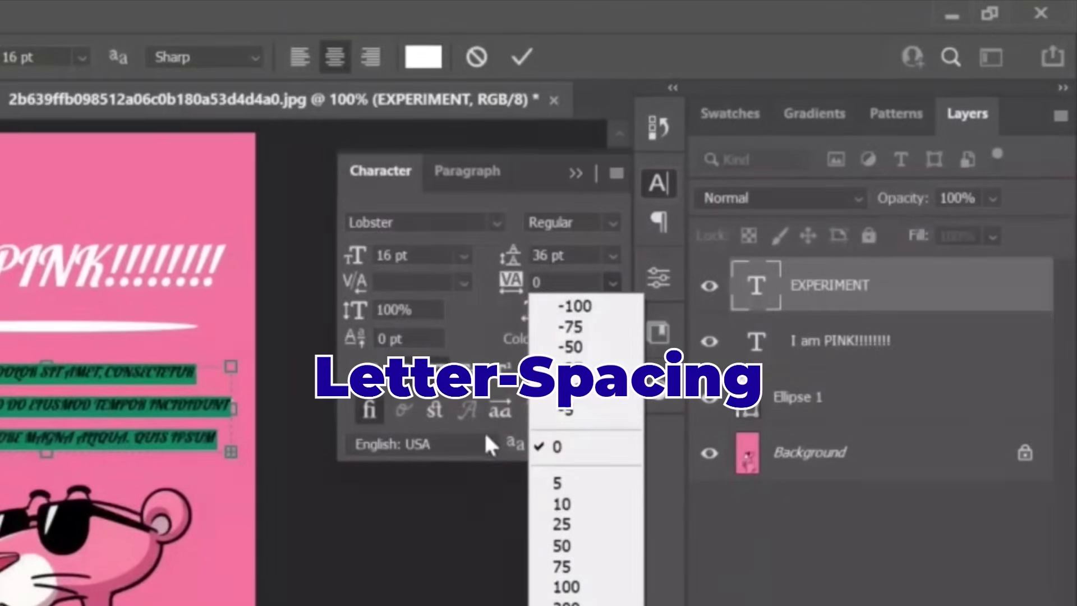
pyautogui.click(581, 483)
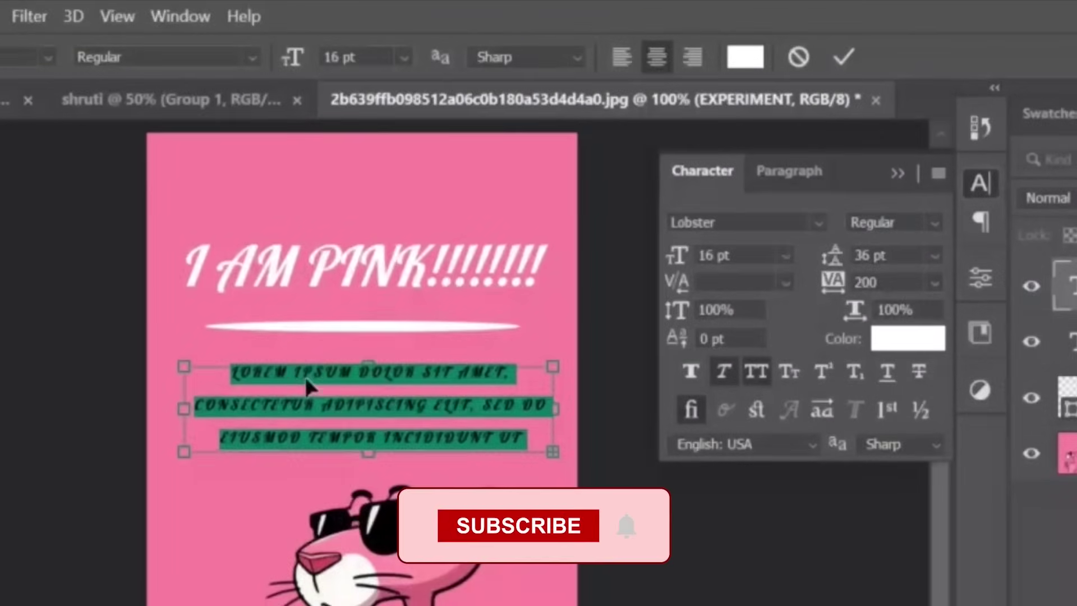
pyautogui.hotkey('ctrl', '+')
pyautogui.hotkey('ctrl', '+')
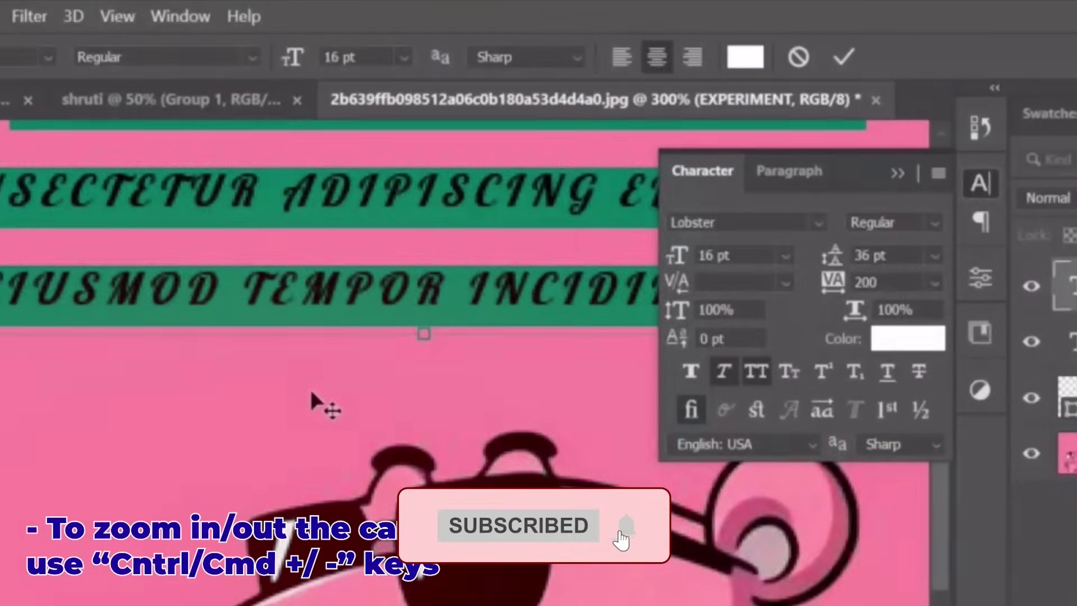
pyautogui.scroll(3, 308, 393)
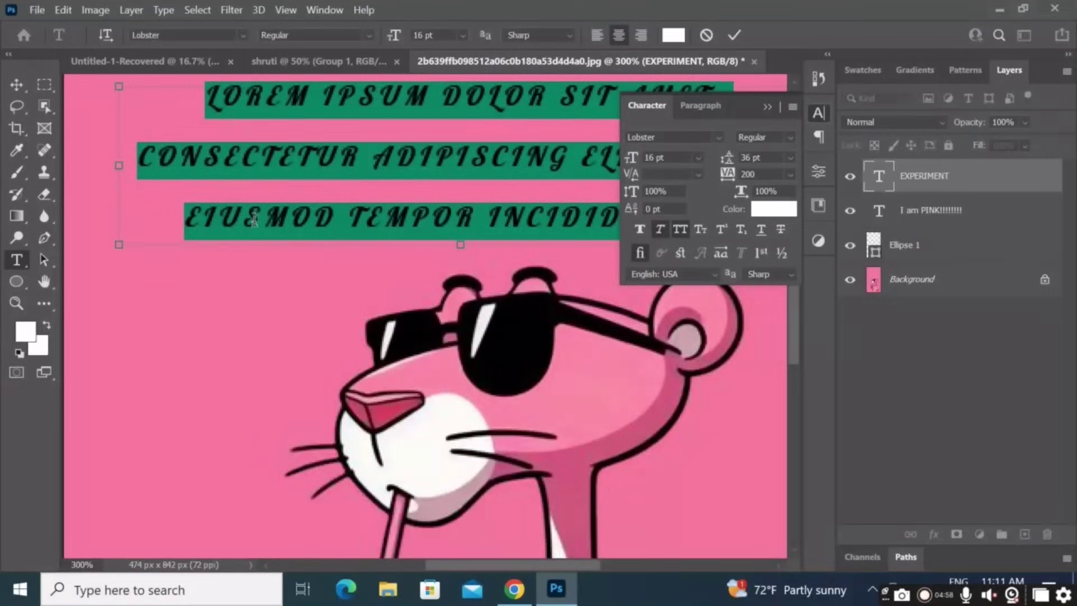
pyautogui.press('BackSpace')
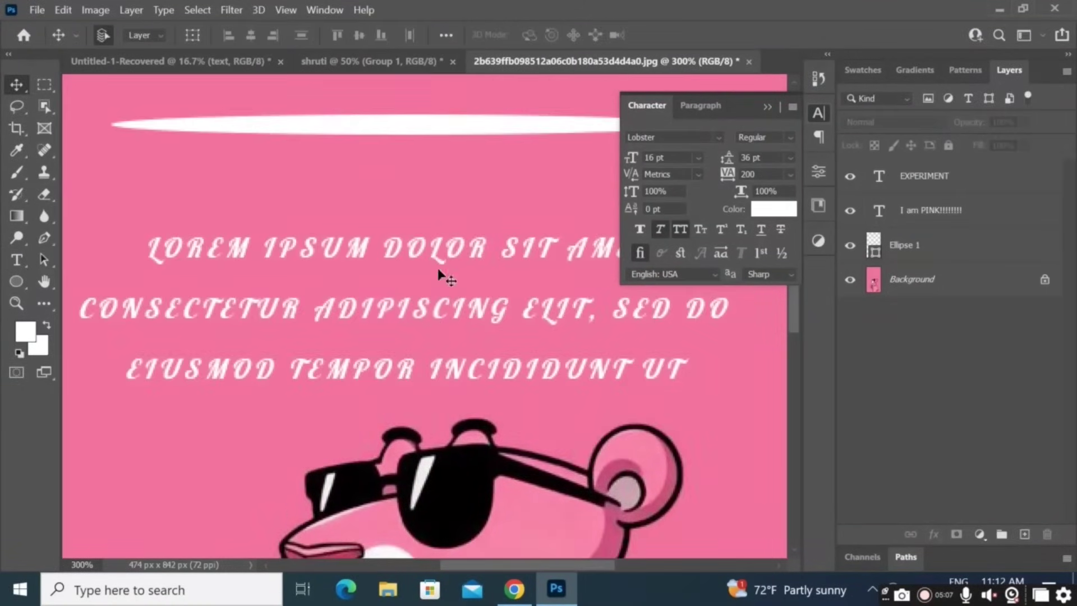
# Reselect the lorem ipsum paragraph, set its tracking to 10, and collapse the Character settings.
pyautogui.click(439, 274)
pyautogui.doubleClick(271, 241)
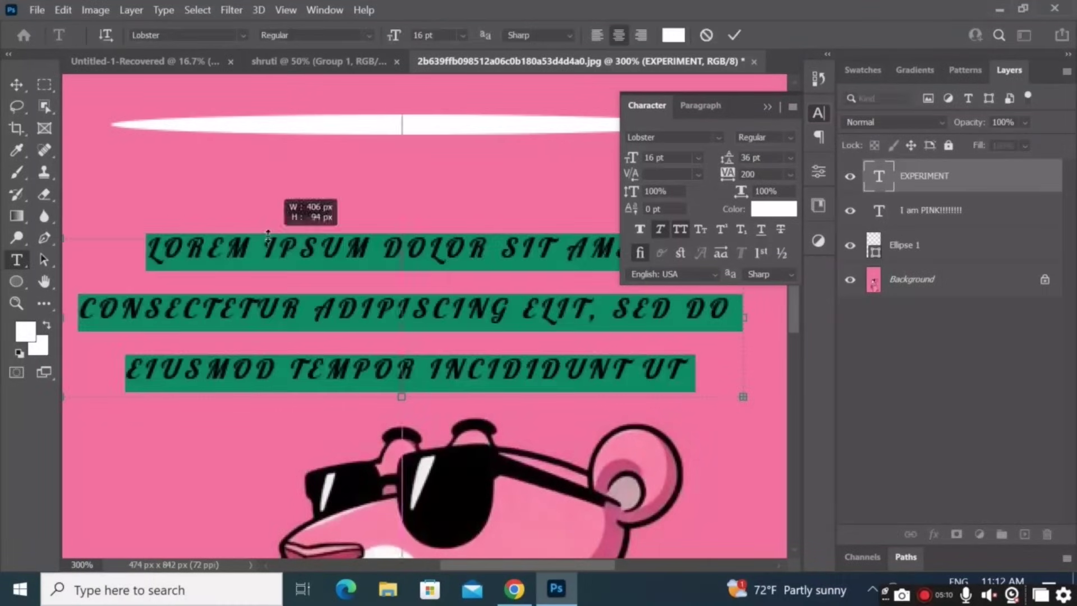
pyautogui.click(791, 174)
pyautogui.click(758, 308)
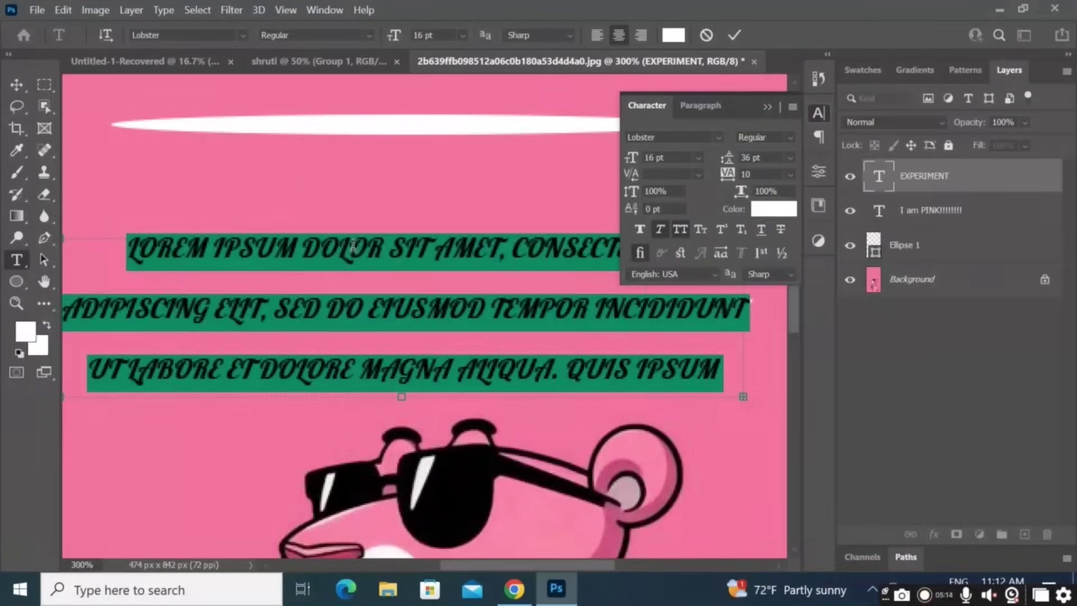
pyautogui.click(769, 106)
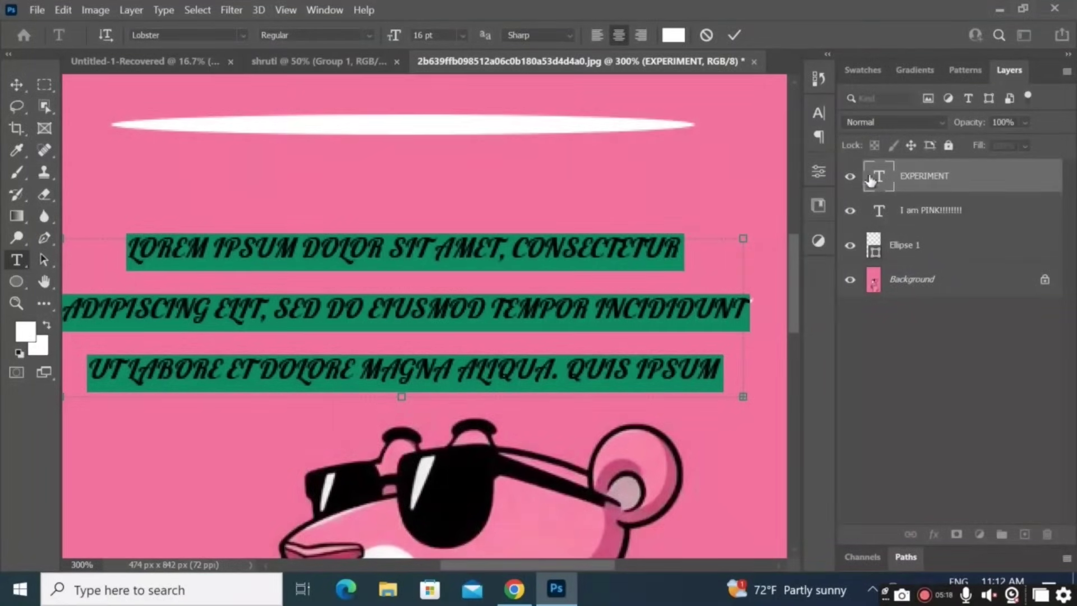
# Apply Small Caps, Superscript and Faux Bold to the lorem ipsum paragraph.
pyautogui.click(818, 114)
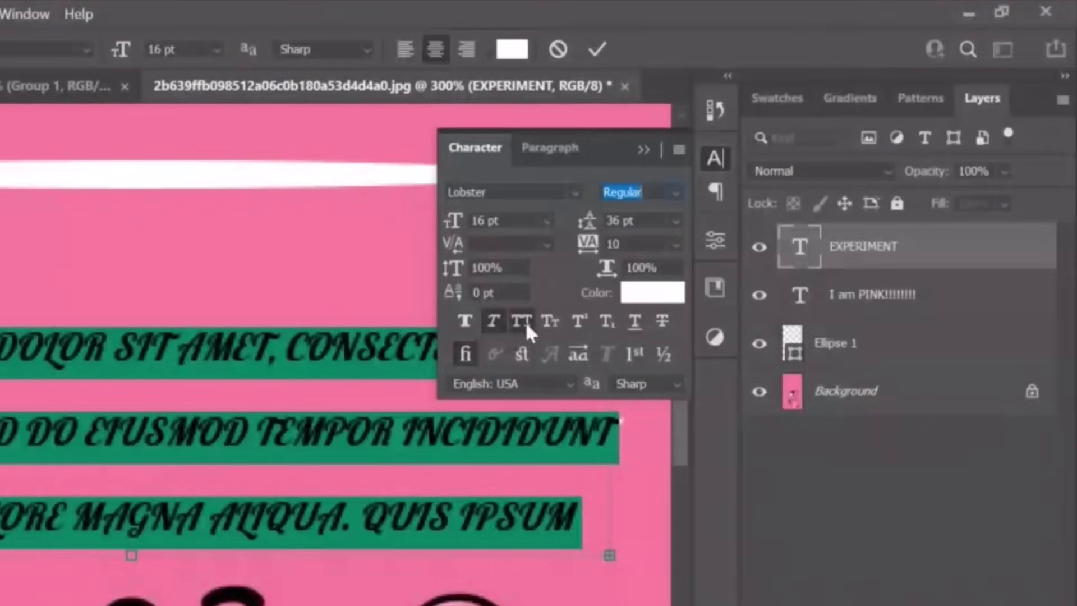
pyautogui.click(550, 321)
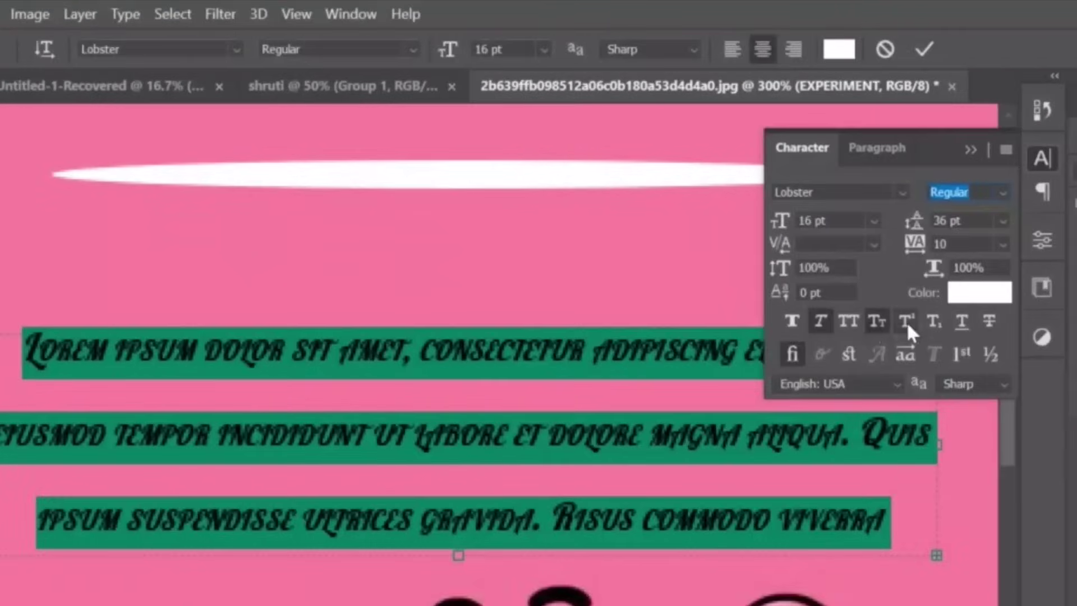
pyautogui.click(579, 322)
pyautogui.click(821, 324)
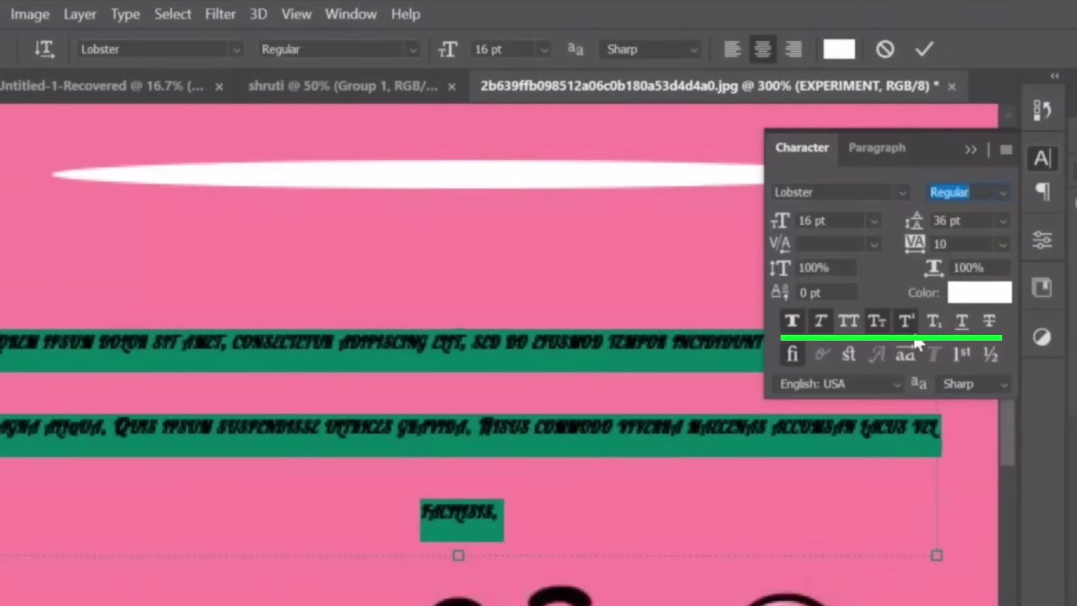
# Turn off Faux Bold and Faux Italic on the lorem ipsum paragraph and switch it to All Caps.
pyautogui.click(959, 330)
pyautogui.click(958, 331)
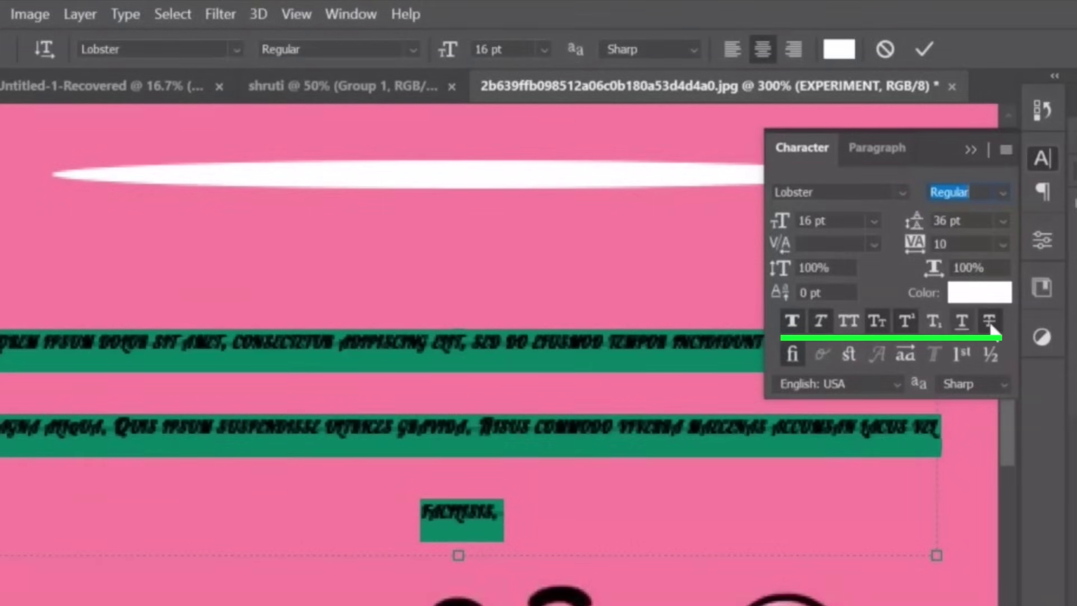
pyautogui.click(849, 322)
pyautogui.click(801, 356)
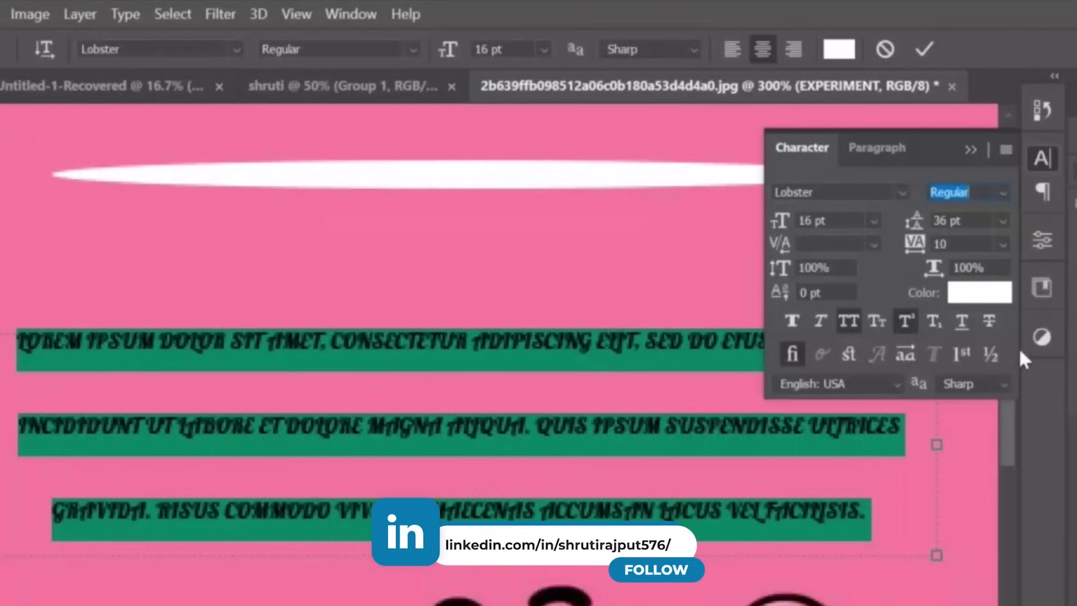
# Change the lorem ipsum paragraph's text color to the pale pink e7d5d5, collapse the Character settings, and finish editing the text.
pyautogui.click(954, 291)
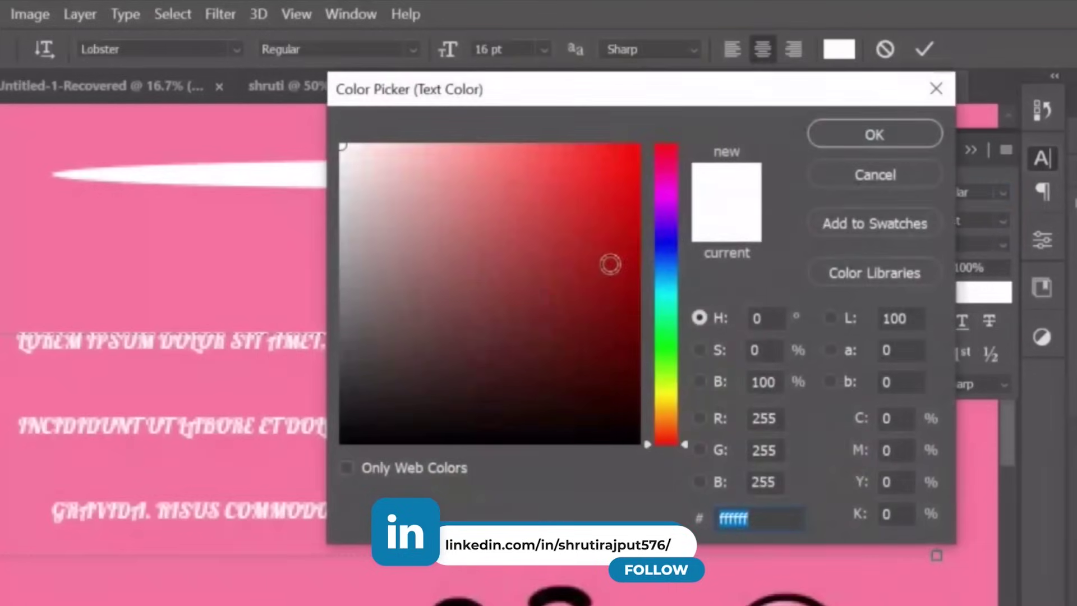
pyautogui.click(363, 173)
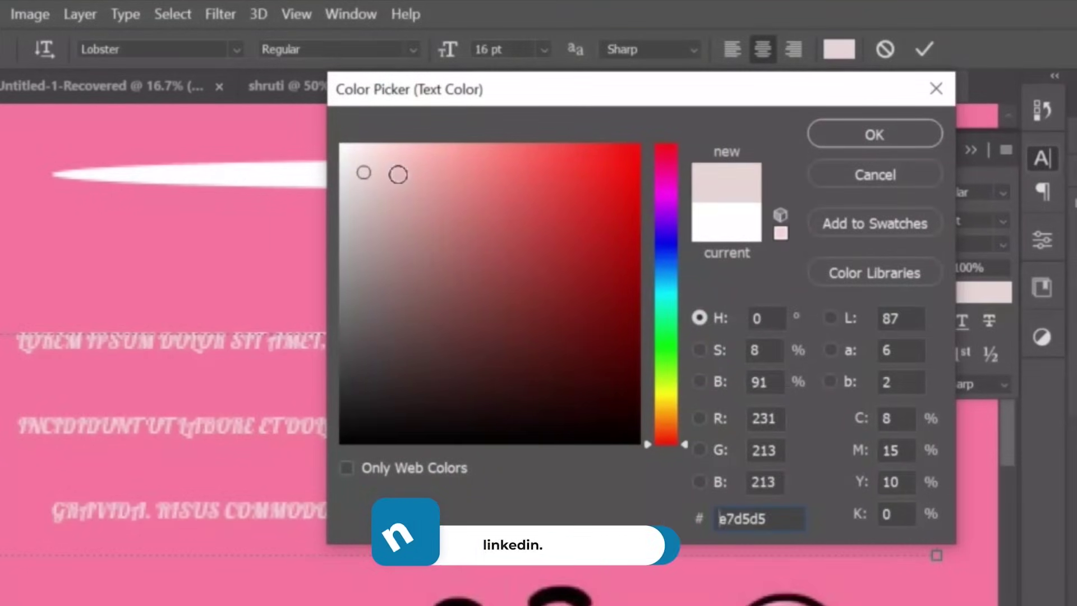
pyautogui.click(874, 136)
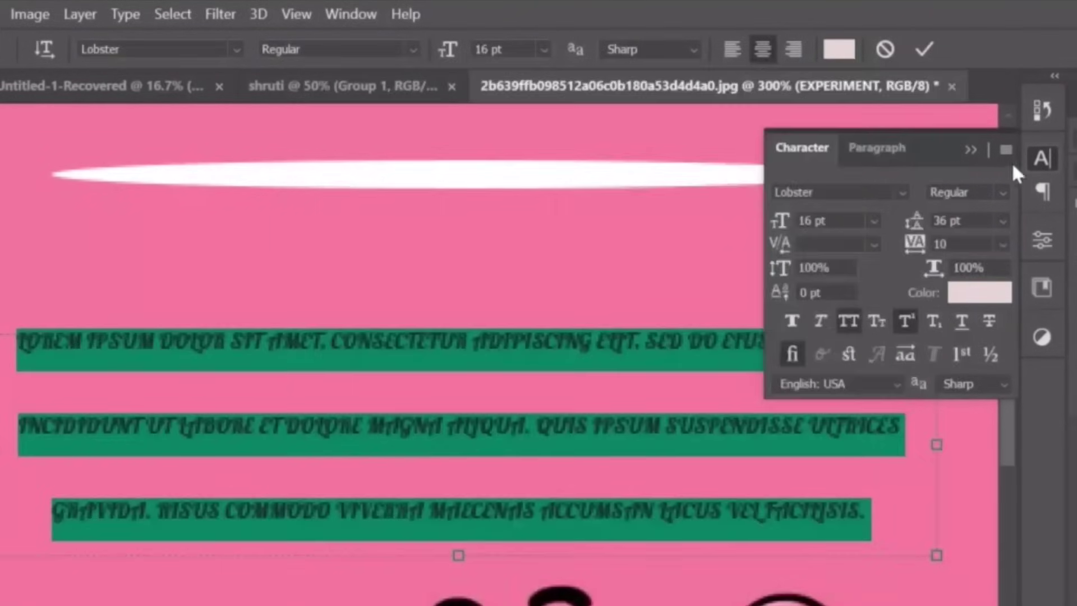
pyautogui.click(971, 150)
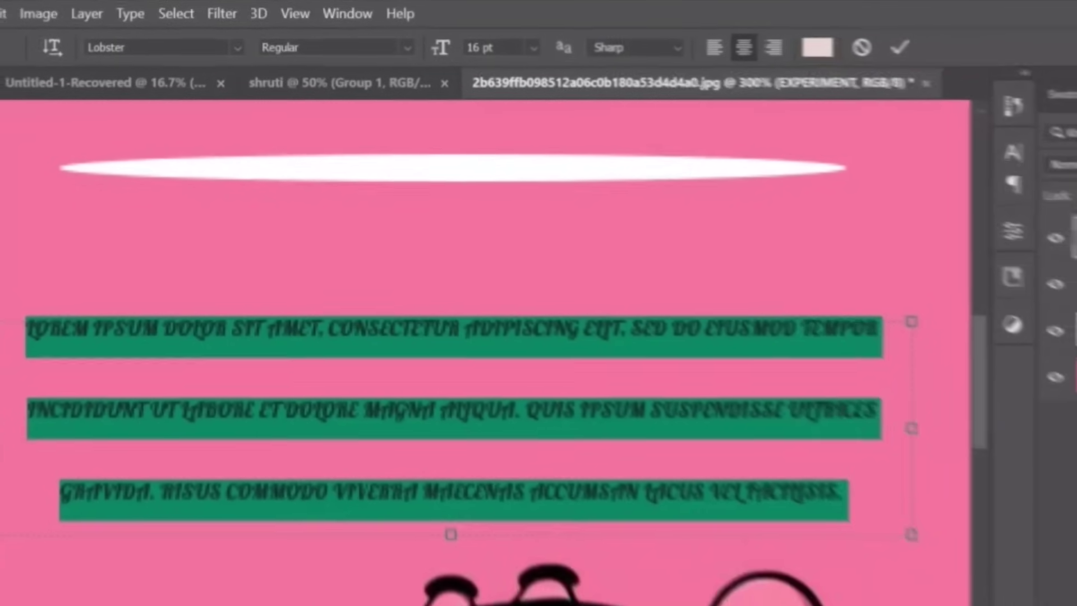
pyautogui.click(17, 85)
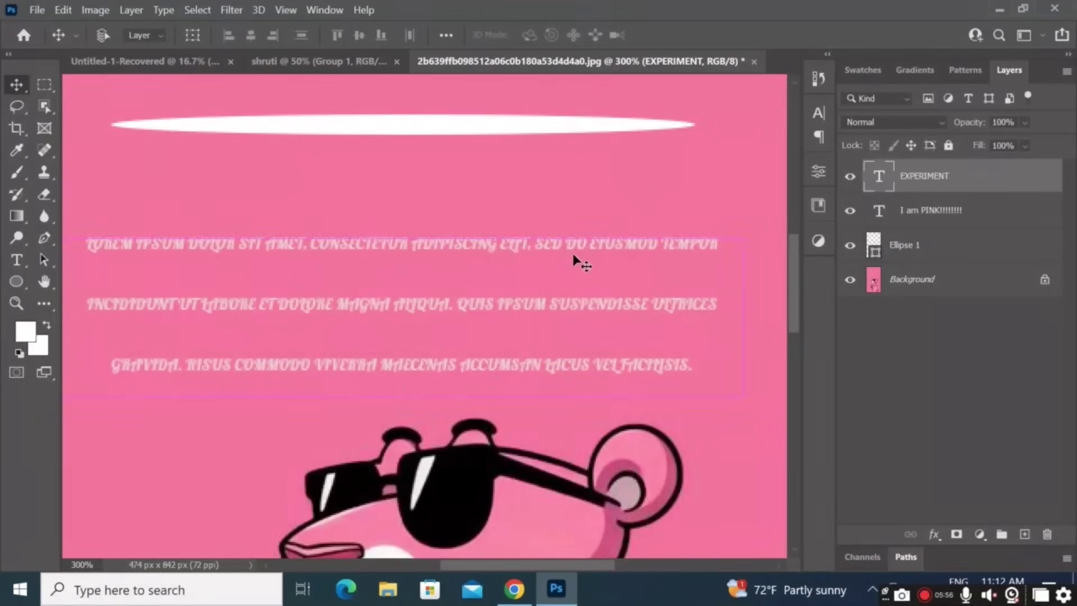
# Stretch the lorem ipsum text box upward toward the ellipse and nudge the whole box slightly down.
pyautogui.hotkey('ctrl', '-')
pyautogui.hotkey('ctrl', '-')
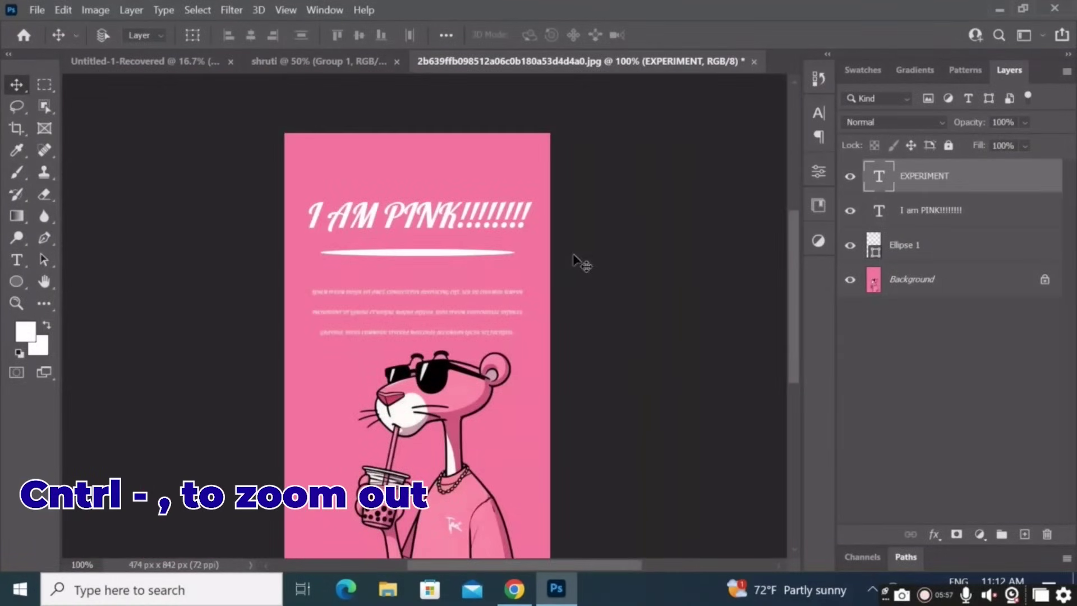
pyautogui.moveTo(420, 207); pyautogui.dragTo(487, 154)
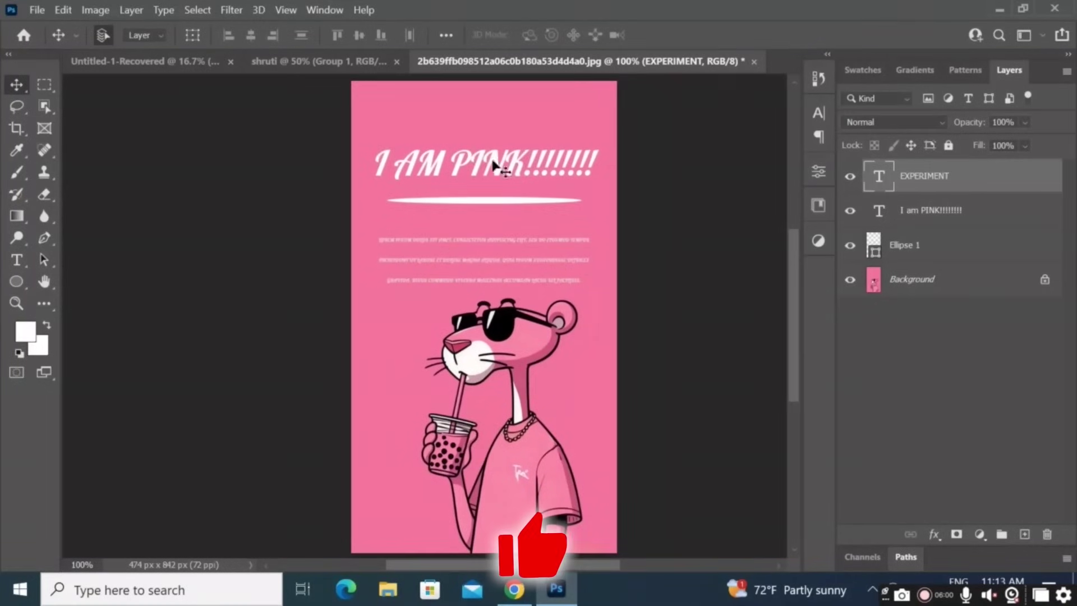
pyautogui.doubleClick(477, 237)
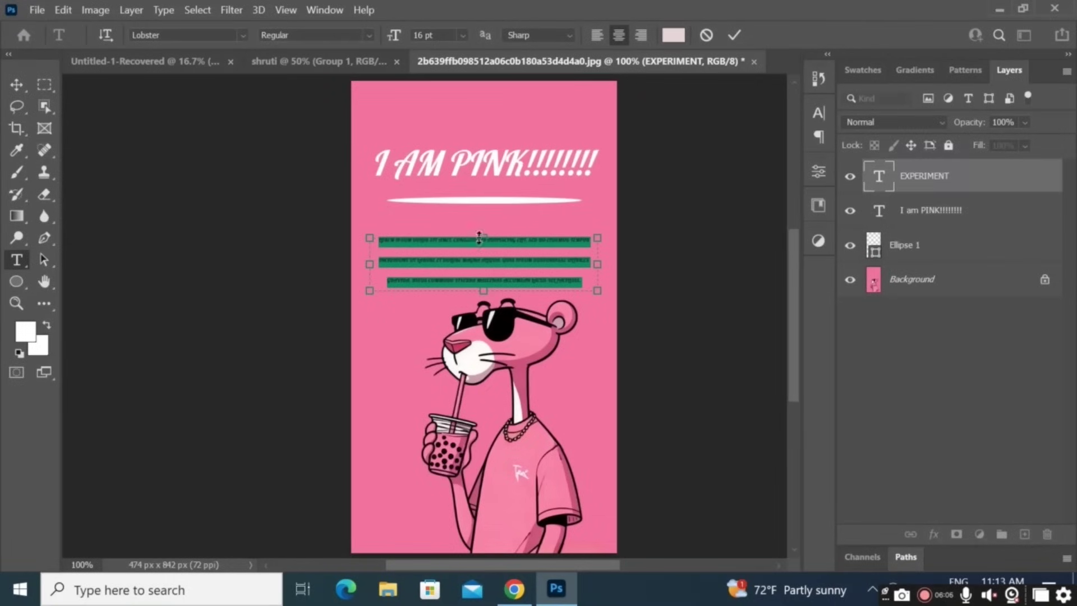
pyautogui.moveTo(479, 238); pyautogui.dragTo(479, 213)
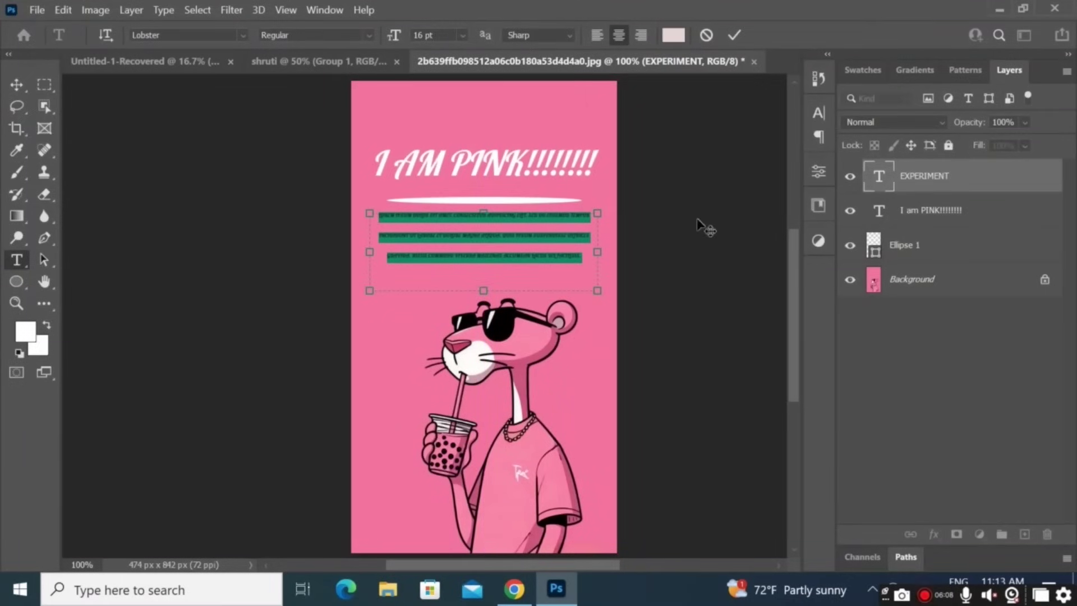
pyautogui.moveTo(644, 227); pyautogui.dragTo(637, 232)
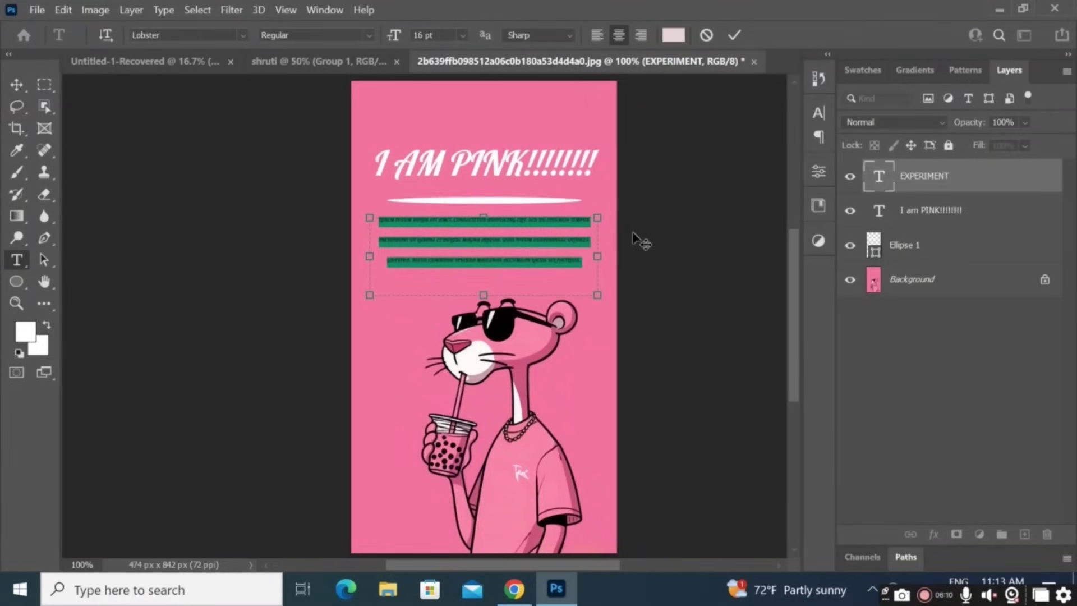
pyautogui.click(16, 84)
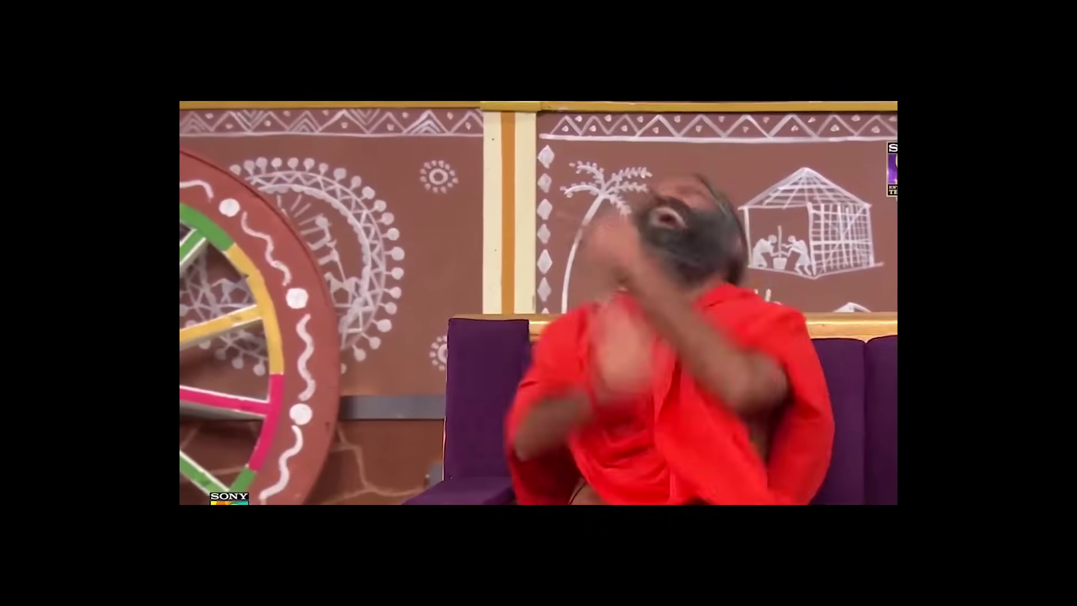
# Set the lorem ipsum paragraph's font size to 30 pt and nudge its text box up toward the ellipse.
pyautogui.doubleClick(474, 220)
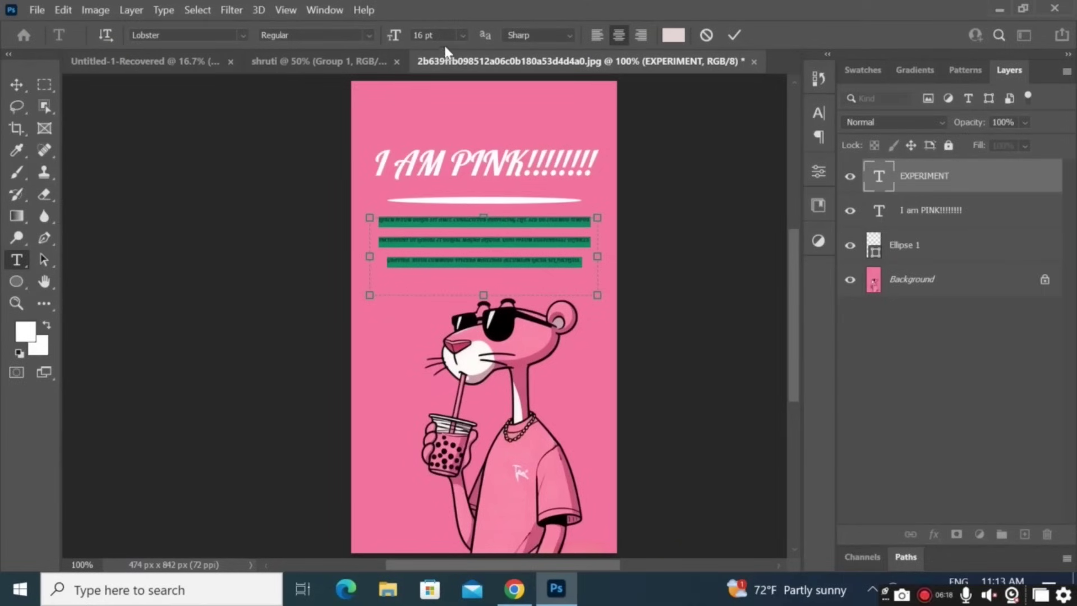
pyautogui.click(463, 35)
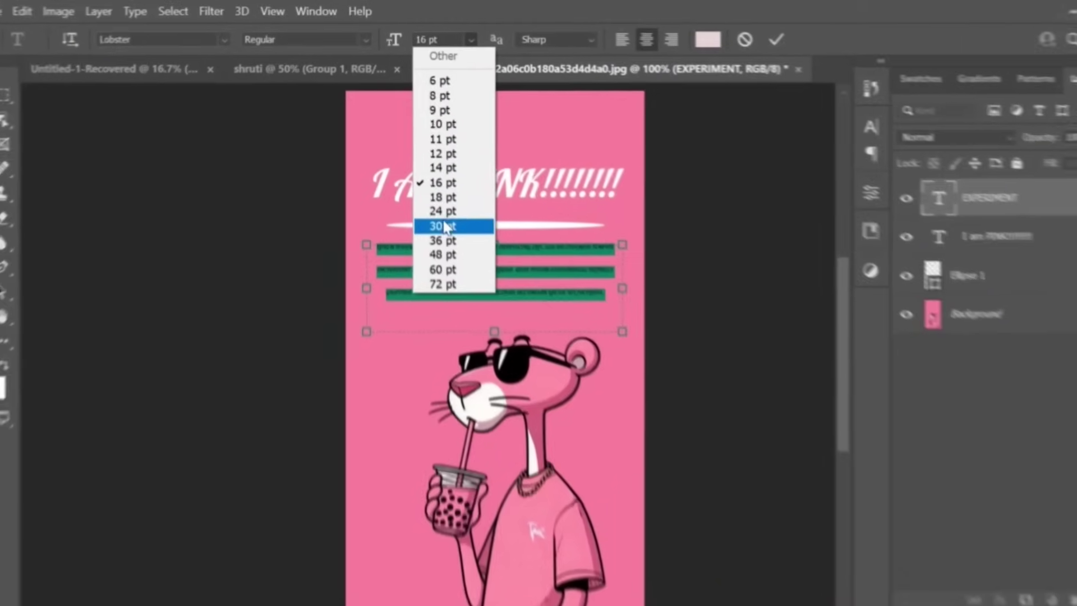
pyautogui.click(443, 226)
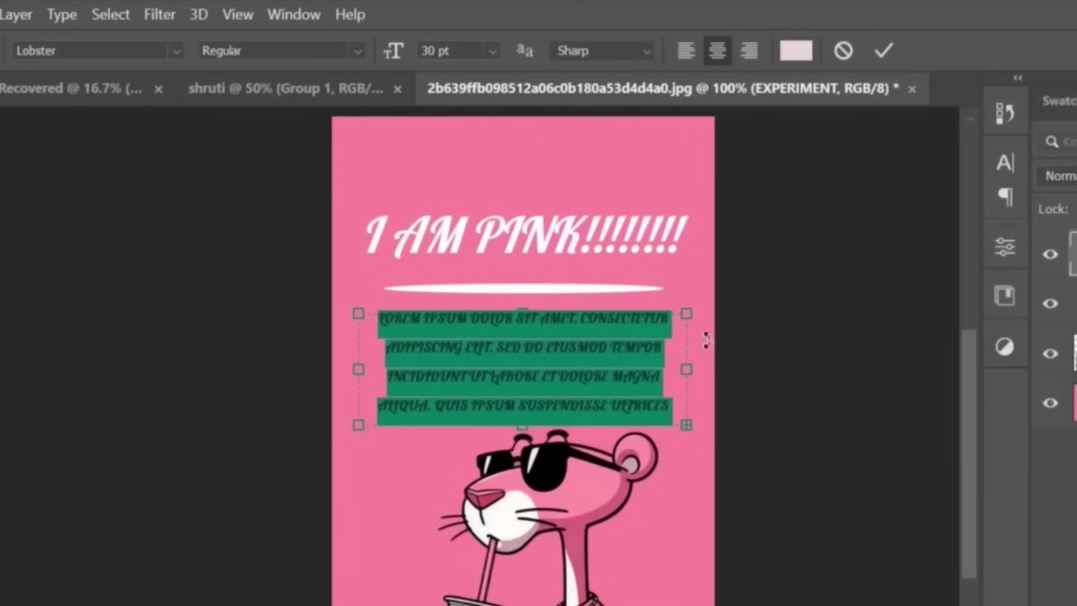
pyautogui.moveTo(525, 298); pyautogui.dragTo(524, 293)
pyautogui.moveTo(850, 327); pyautogui.dragTo(852, 325)
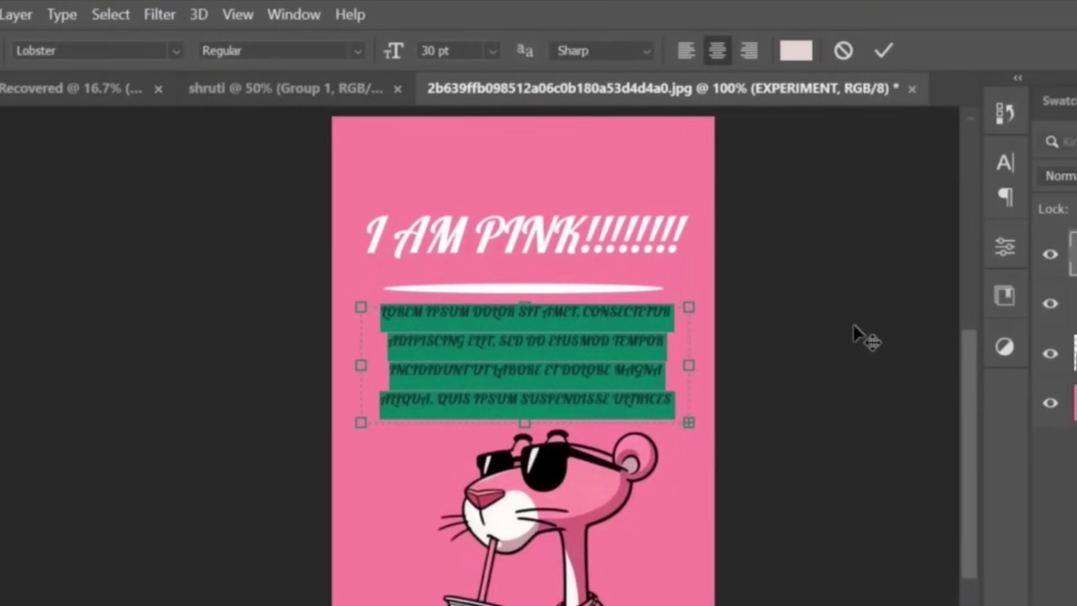
pyautogui.click(281, 328)
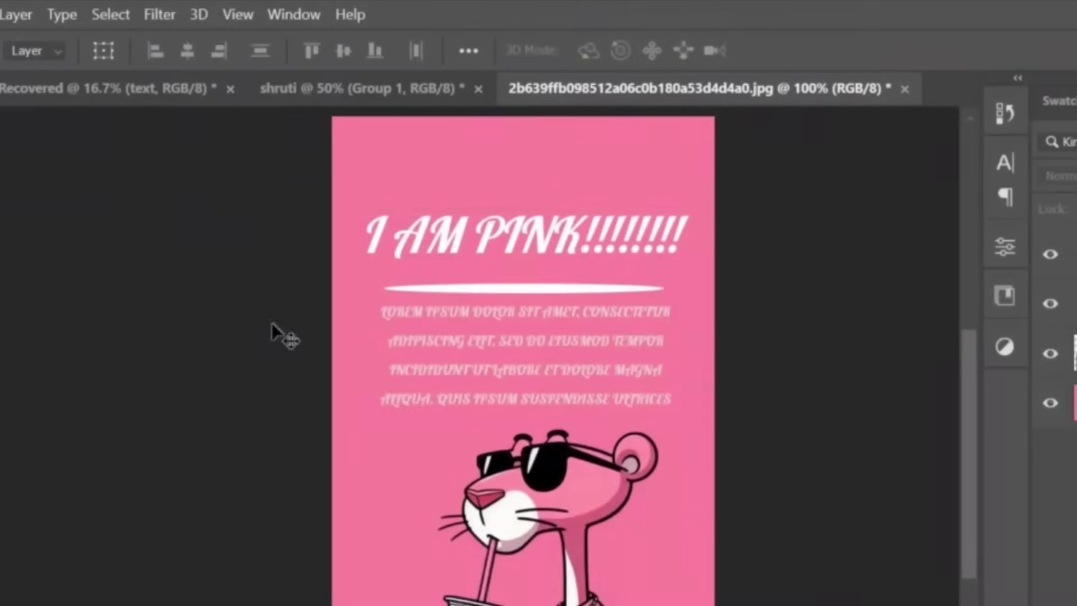
# Move the I AM PINK title up the canvas and shift the white ellipse up to just beneath it.
pyautogui.moveTo(511, 234); pyautogui.dragTo(517, 186)
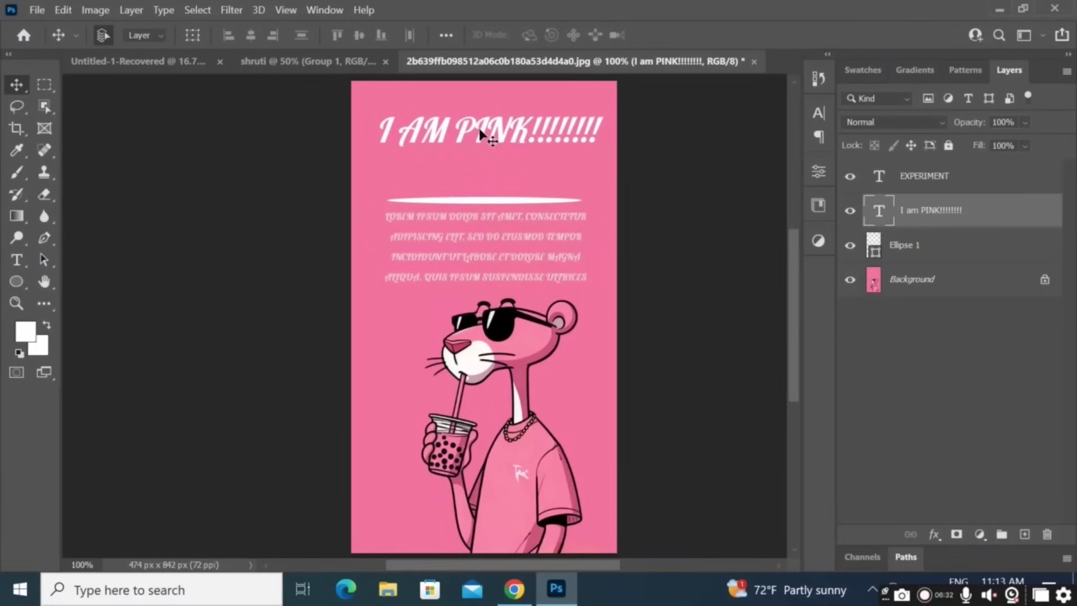
pyautogui.moveTo(480, 130); pyautogui.dragTo(477, 130)
pyautogui.click(487, 200)
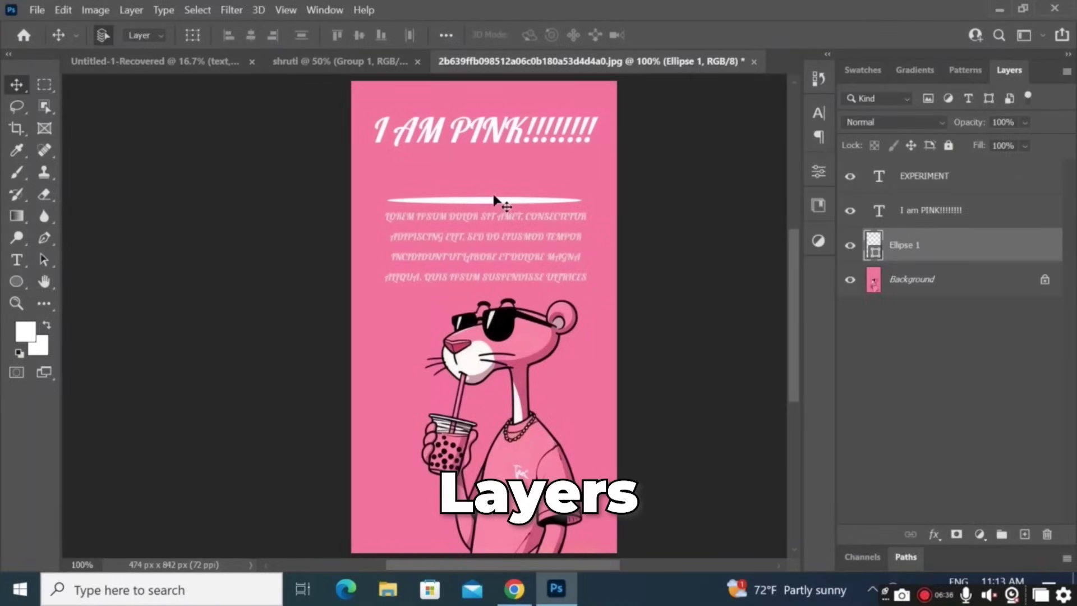
pyautogui.click(494, 197)
pyautogui.moveTo(494, 198); pyautogui.dragTo(500, 163)
# Select the lorem ipsum paragraph and extend the upper edge of its text box closer to the ellipse.
pyautogui.click(474, 220)
pyautogui.doubleClick(476, 221)
pyautogui.moveTo(502, 208); pyautogui.dragTo(502, 184)
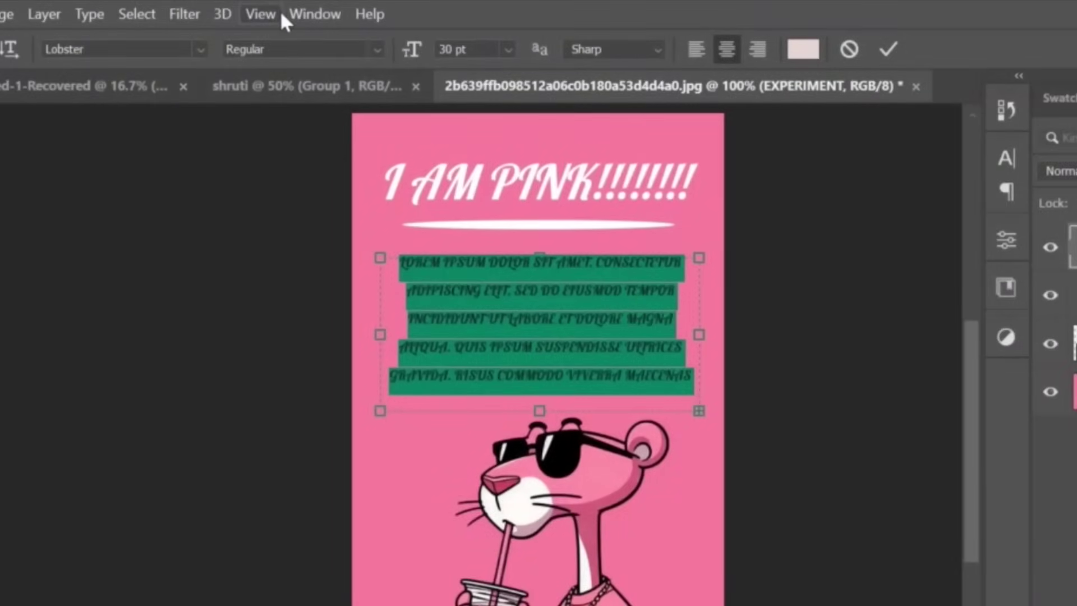
# Open the Paragraph settings, try full justification, last-line-right justification and right alignment on the lorem ipsum paragraph, and align it left.
pyautogui.click(297, 11)
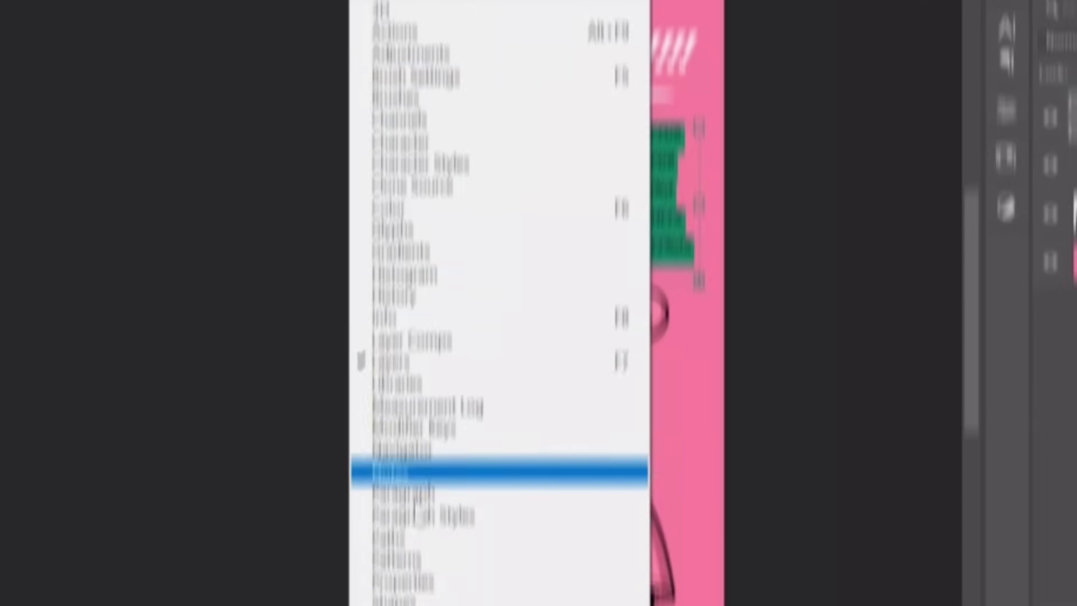
pyautogui.click(423, 383)
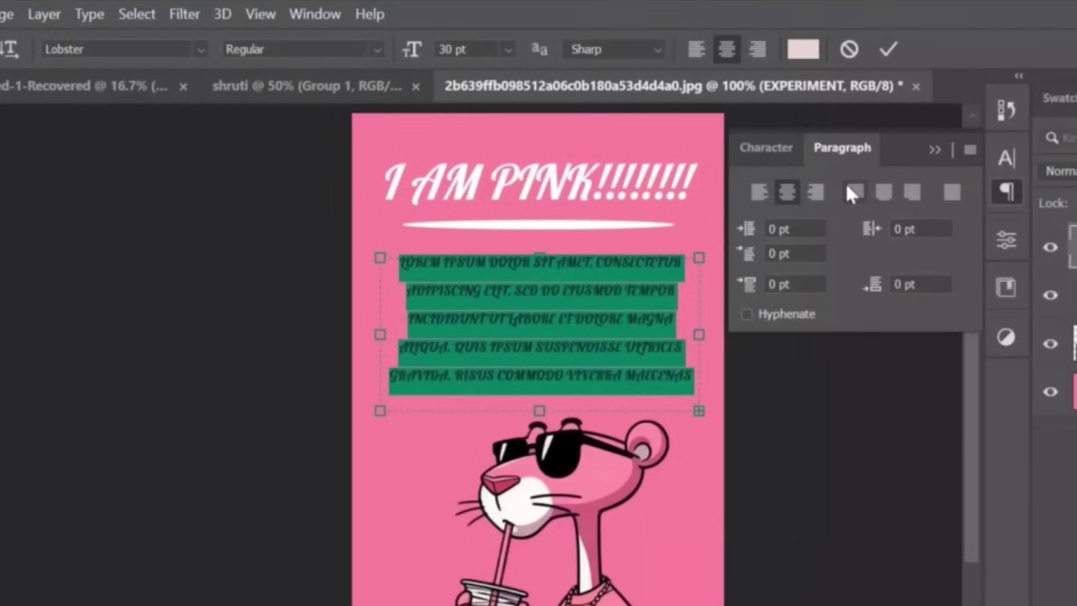
pyautogui.click(758, 194)
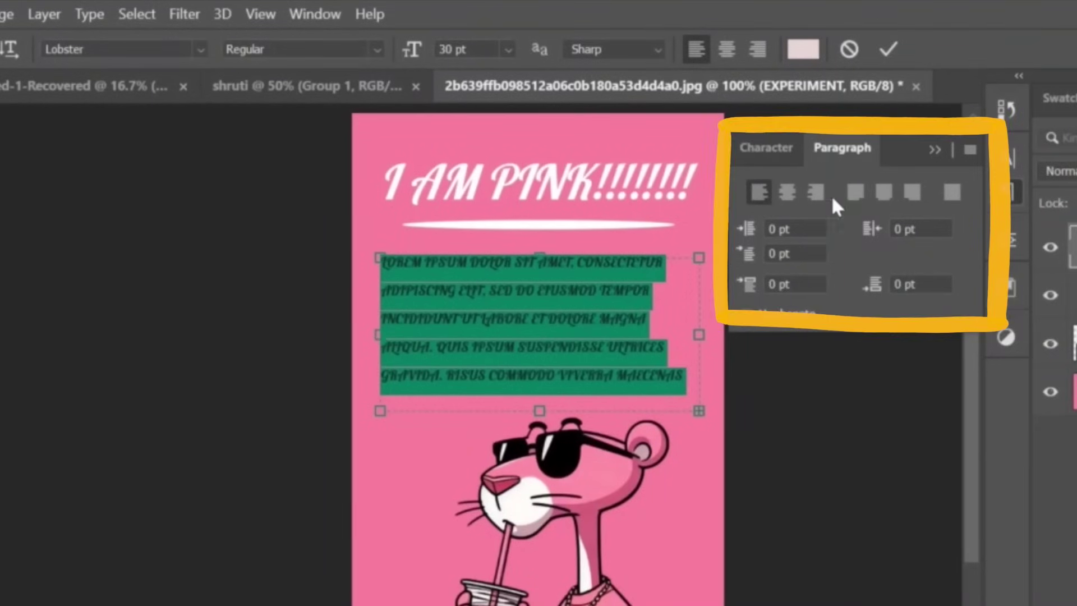
pyautogui.click(959, 196)
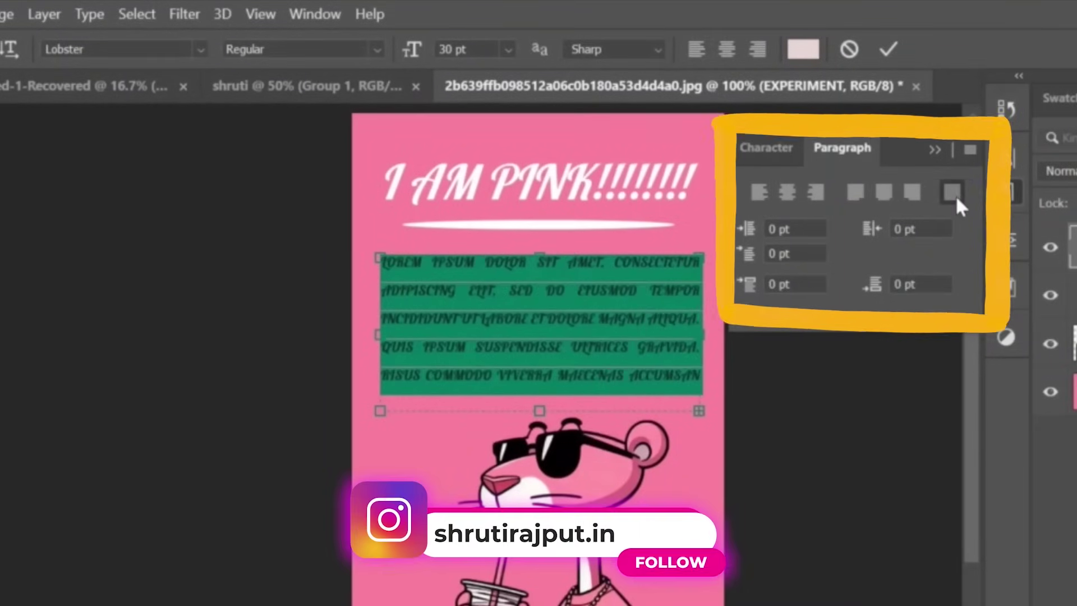
pyautogui.click(913, 189)
pyautogui.click(816, 193)
pyautogui.click(758, 192)
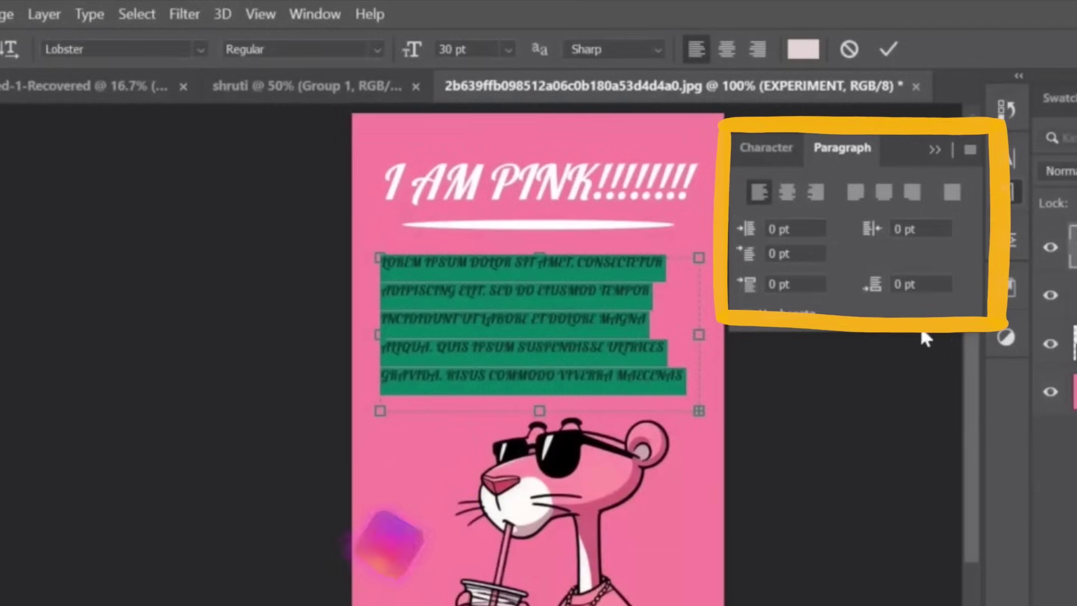
pyautogui.click(768, 148)
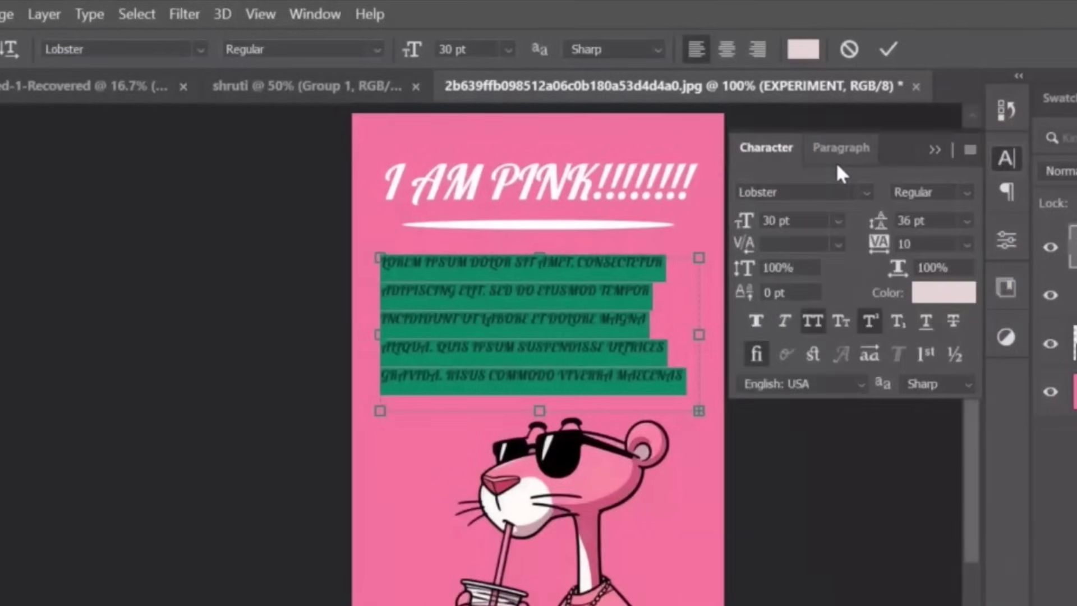
pyautogui.click(839, 162)
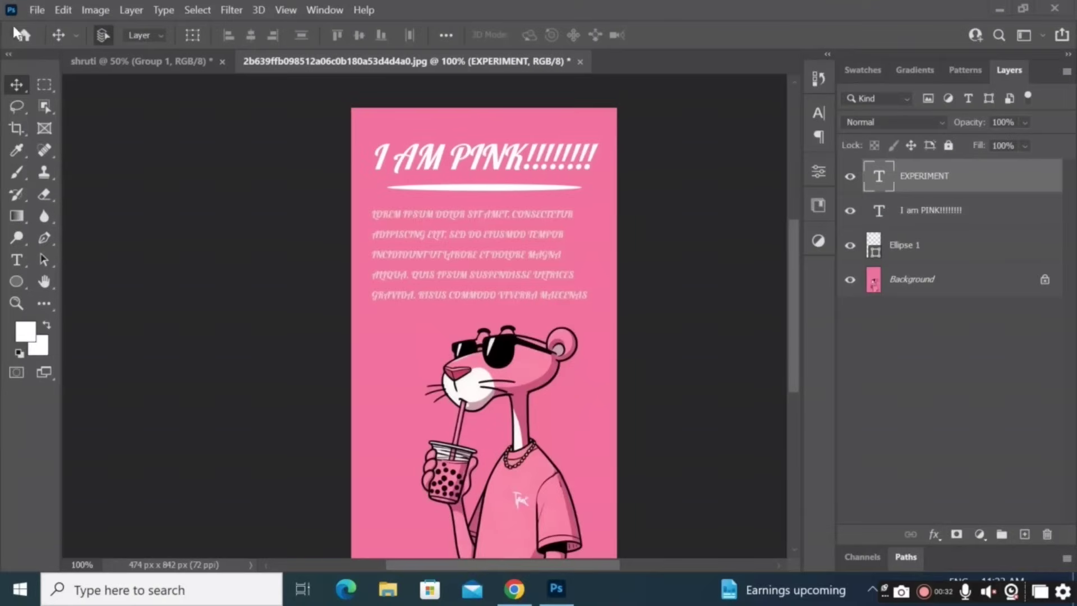
pyautogui.click(45, 8)
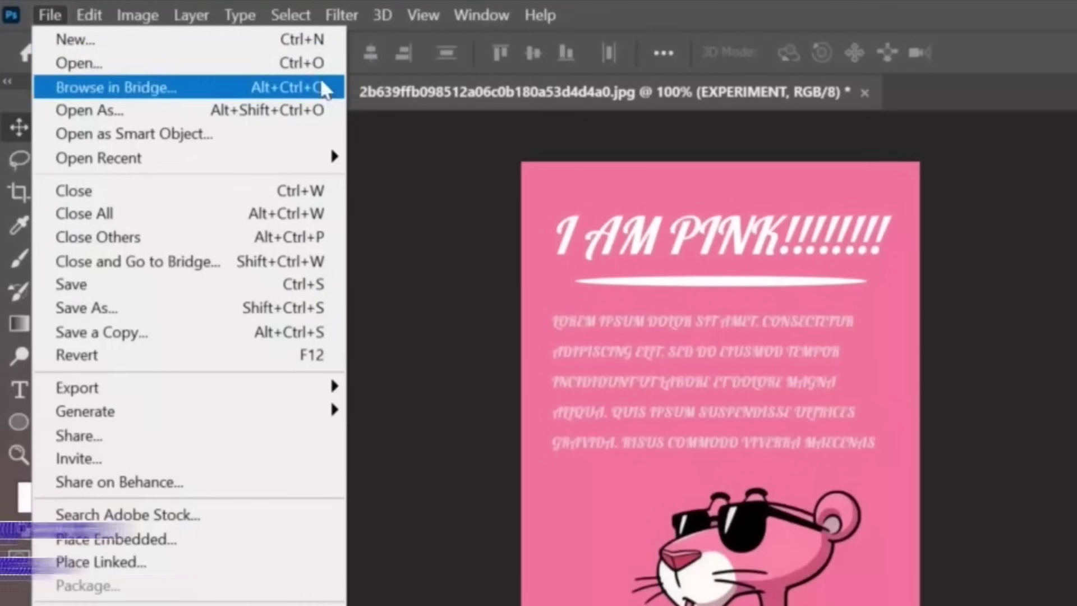
pyautogui.click(442, 221)
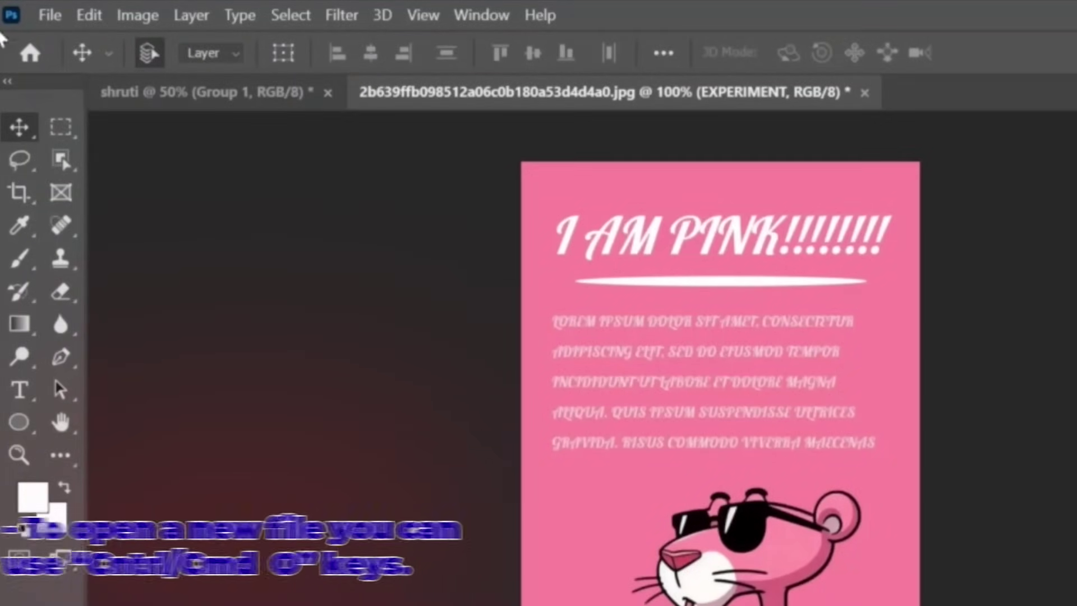
pyautogui.click(40, 10)
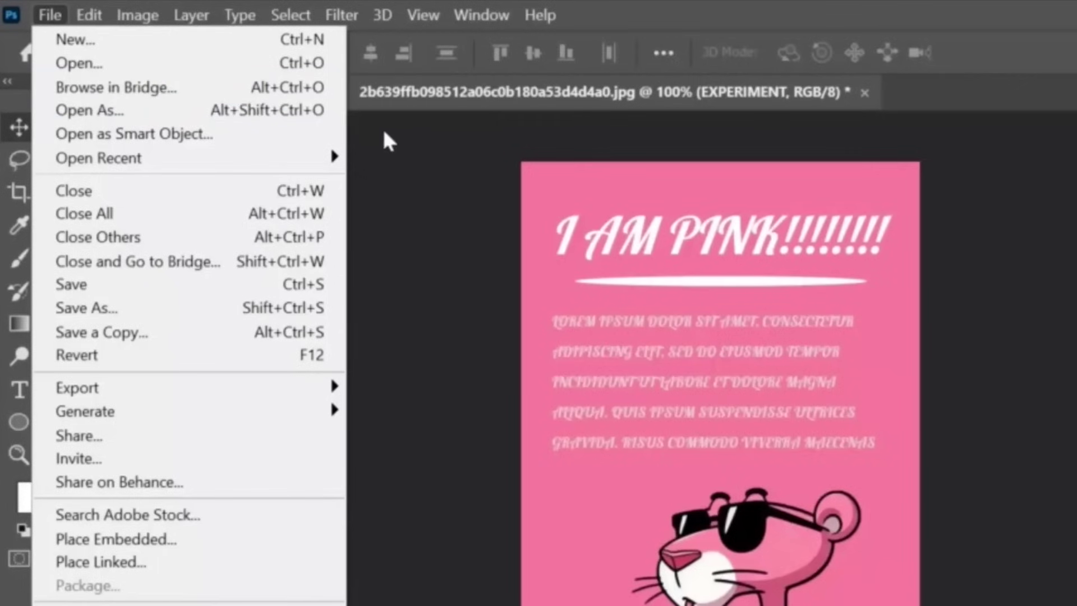
pyautogui.click(374, 171)
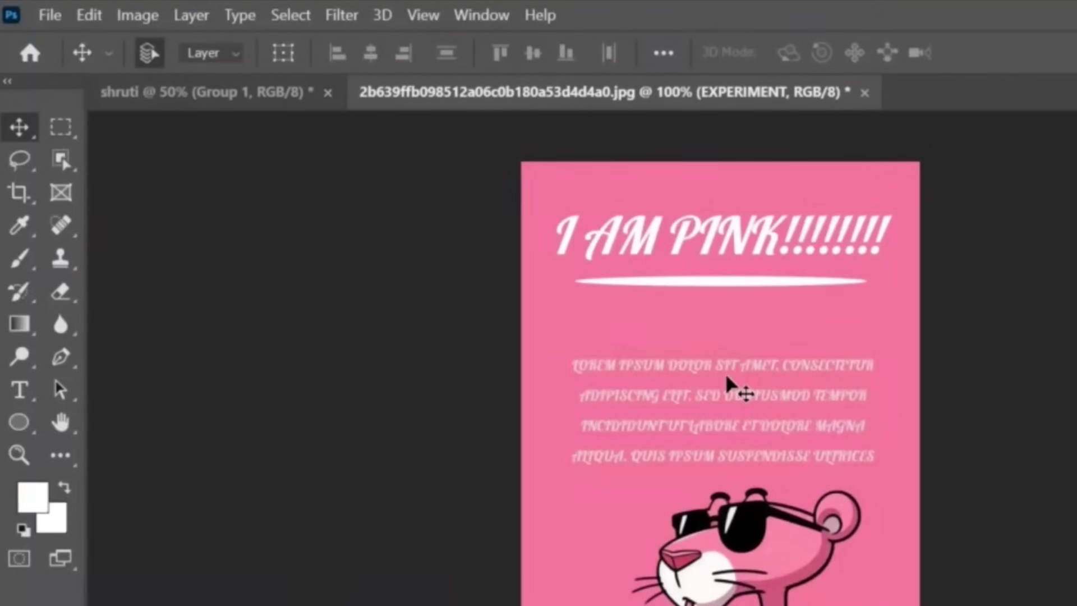
# Undo the recent moves of the white ellipse and the I AM PINK title one after another.
pyautogui.hotkey('ctrl', 'shift', 'z')
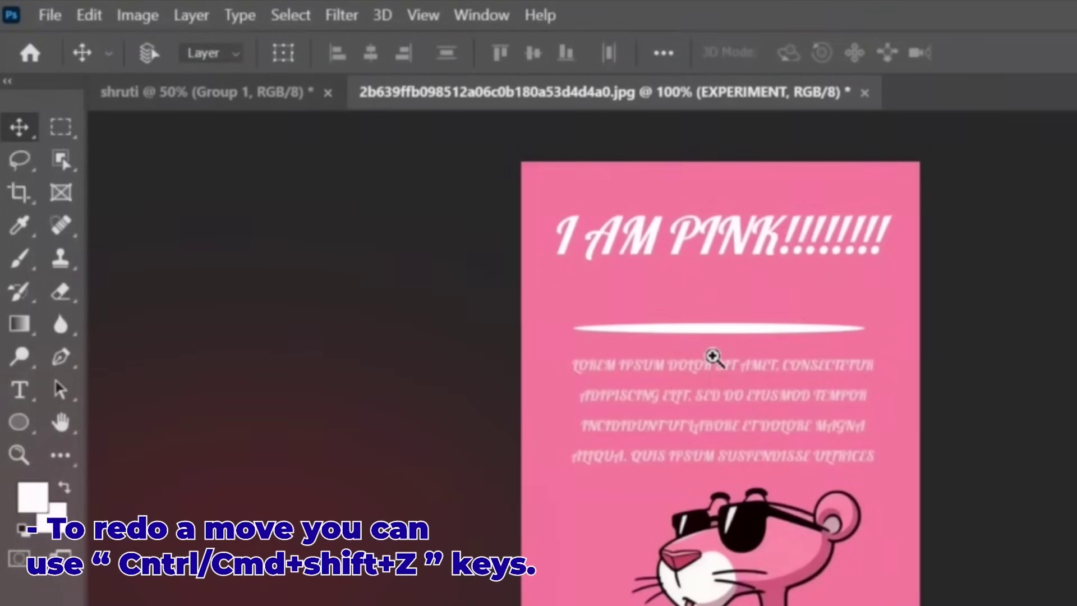
pyautogui.hotkey('ctrl', 'shift', 'z')
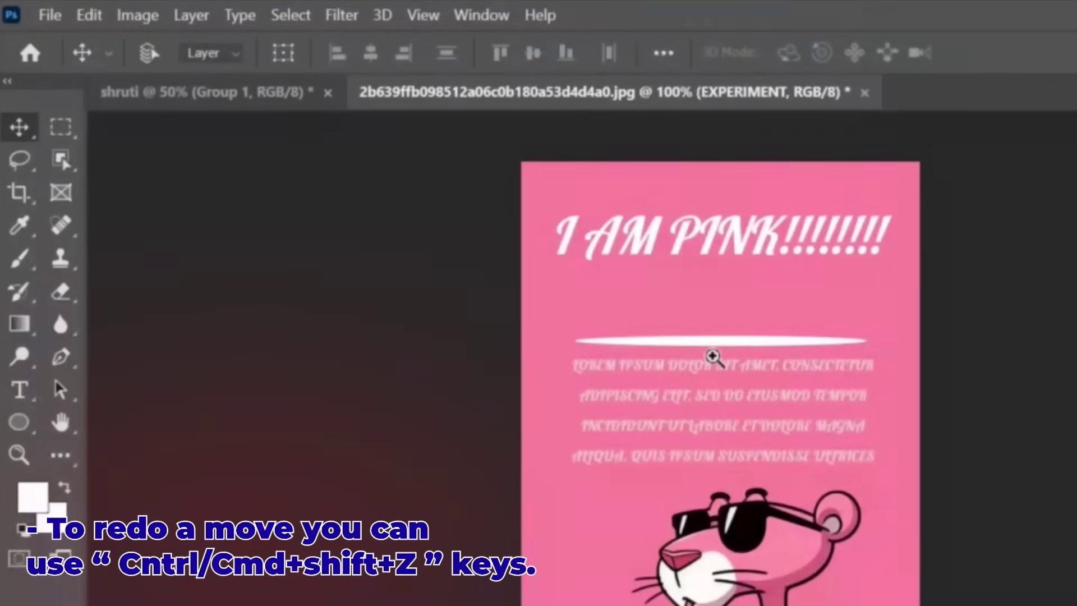
pyautogui.hotkey('ctrl', 'shift', 'z')
pyautogui.press('z')
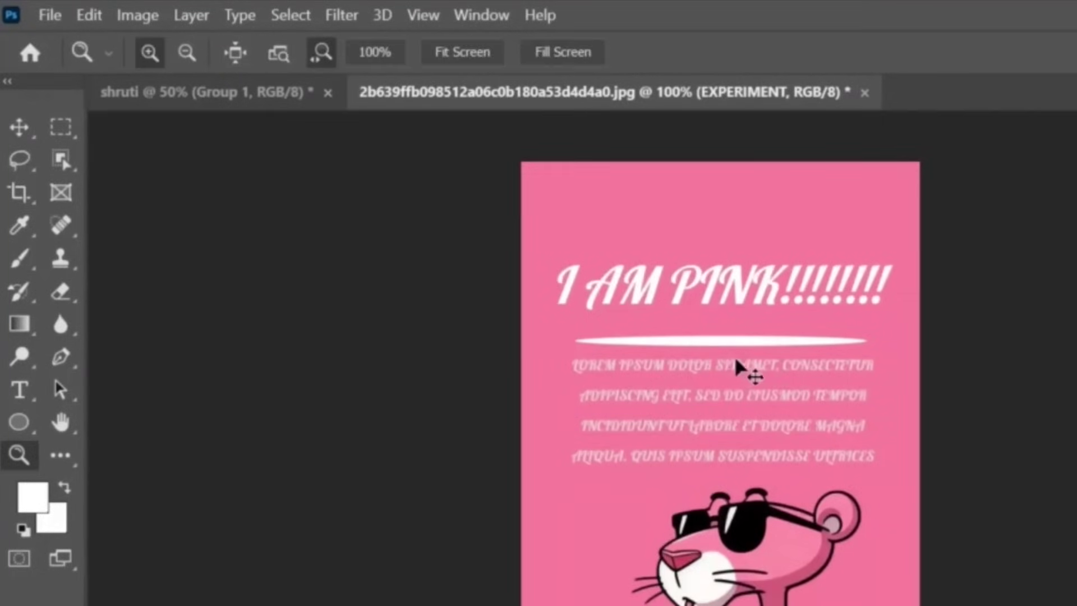
# Redo the undone moves of the title and ellipse together with the paragraph's resizing and left alignment.
pyautogui.hotkey('ctrl', 'z')
pyautogui.hotkey('ctrl', 'z')
pyautogui.hotkey('ctrl', 'z')
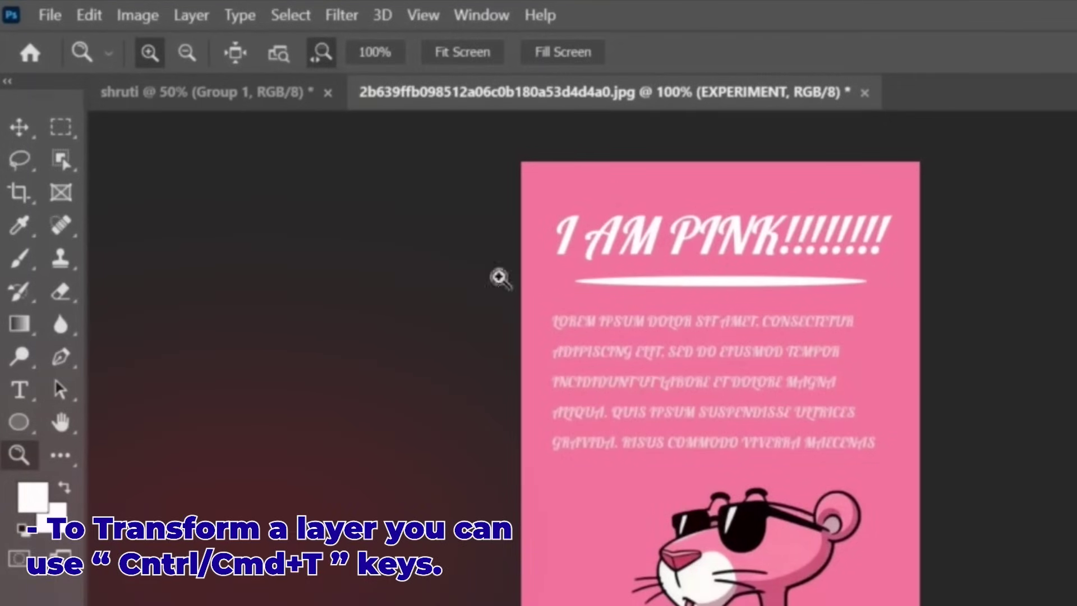
# Examine the panther's face and sunglasses up close with the Zoom tool.
pyautogui.click(733, 573)
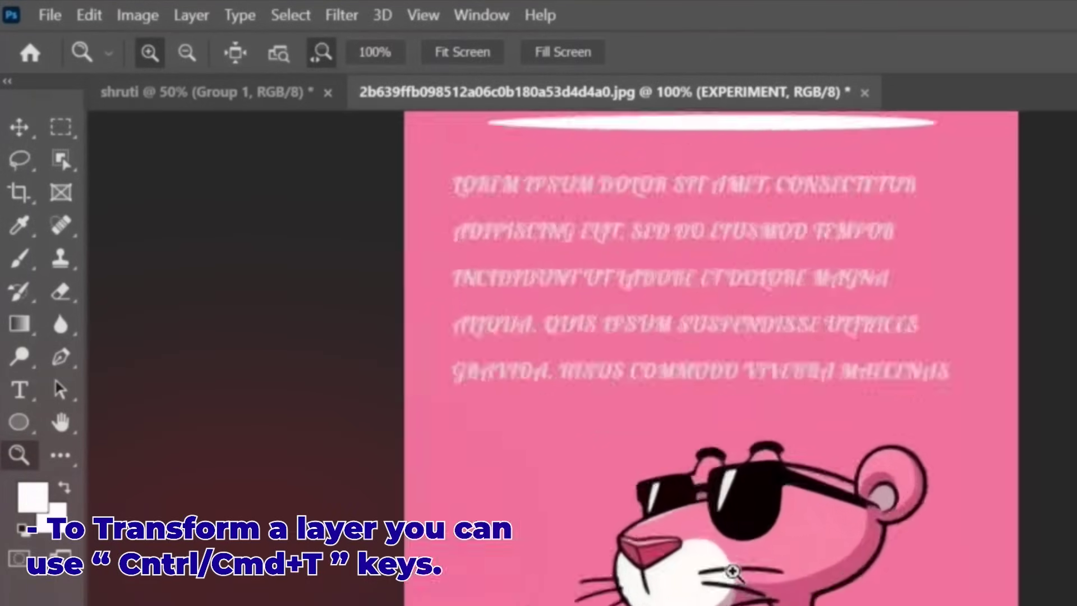
pyautogui.click(733, 573)
pyautogui.click(733, 571)
pyautogui.click(734, 570)
pyautogui.click(734, 570)
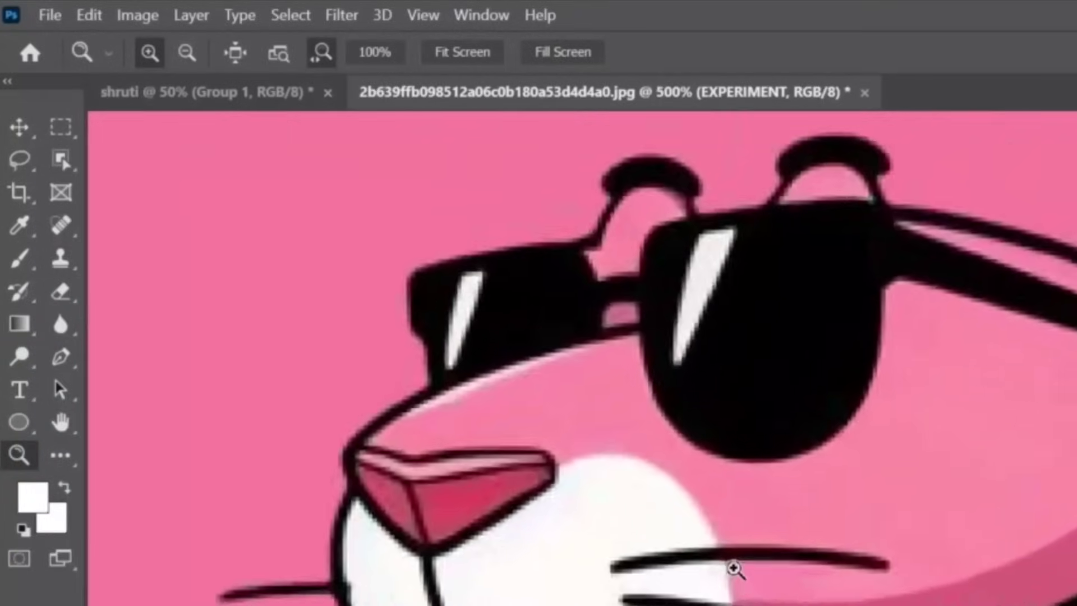
pyautogui.click(733, 570)
pyautogui.click(734, 570)
pyautogui.click(734, 570)
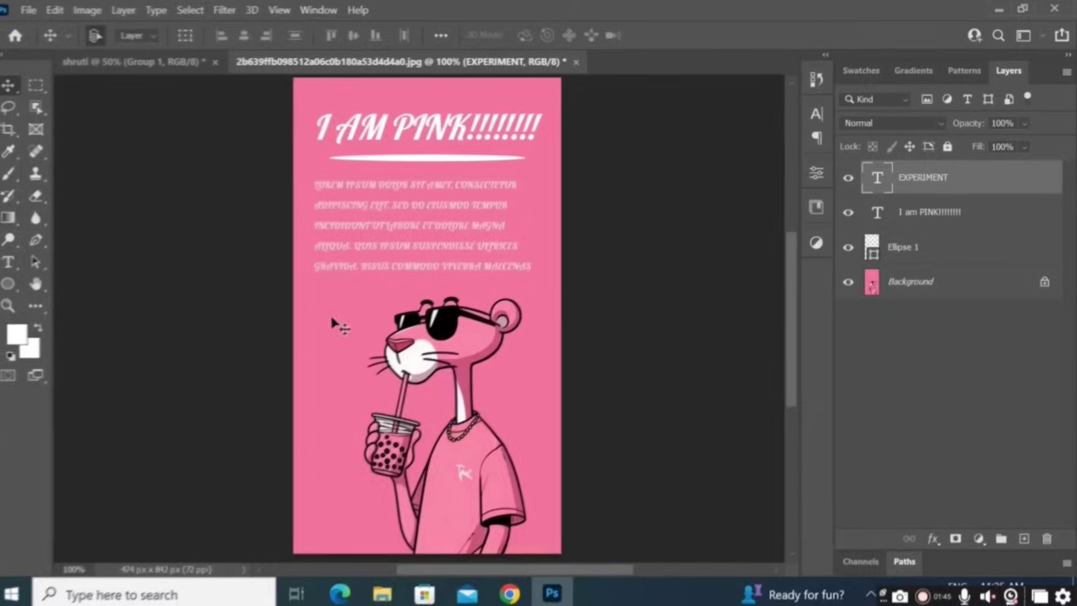
# Deselect the paragraph layer and unlock the Background layer so it can be edited.
pyautogui.click(652, 274)
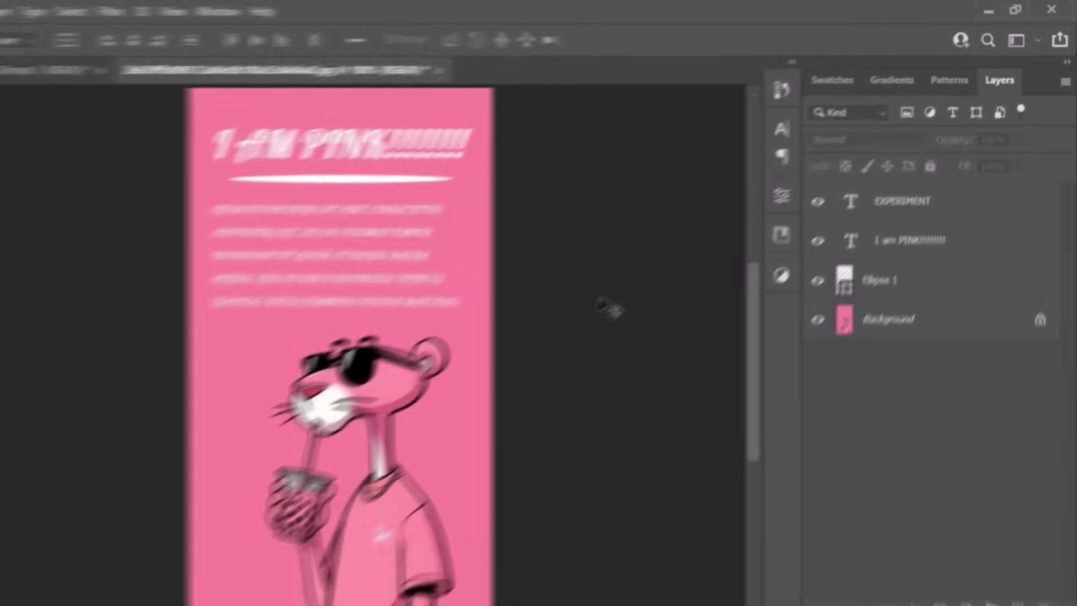
pyautogui.click(949, 281)
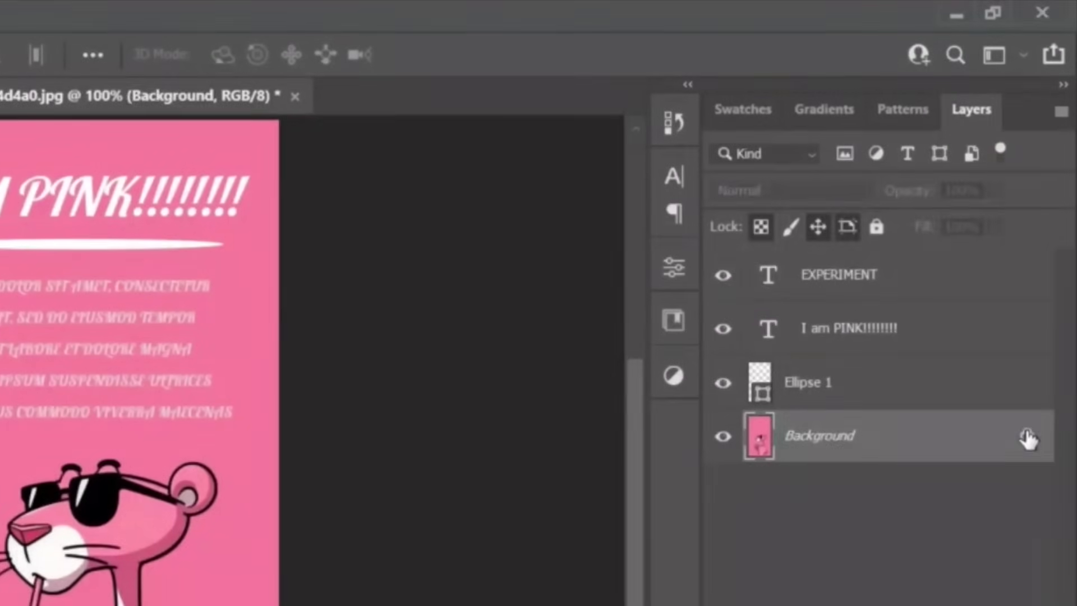
pyautogui.click(1027, 438)
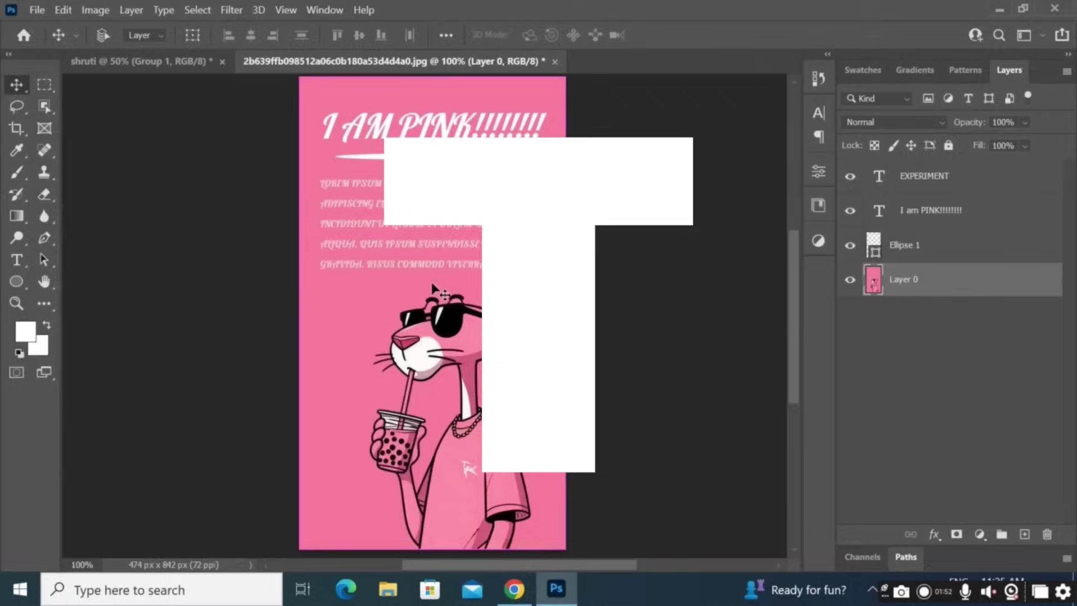
# Free-transform the panther image layer, scale it proportionally to 99.90%, look over the other transform options and apply the transformation.
pyautogui.hotkey('ctrl', 't')
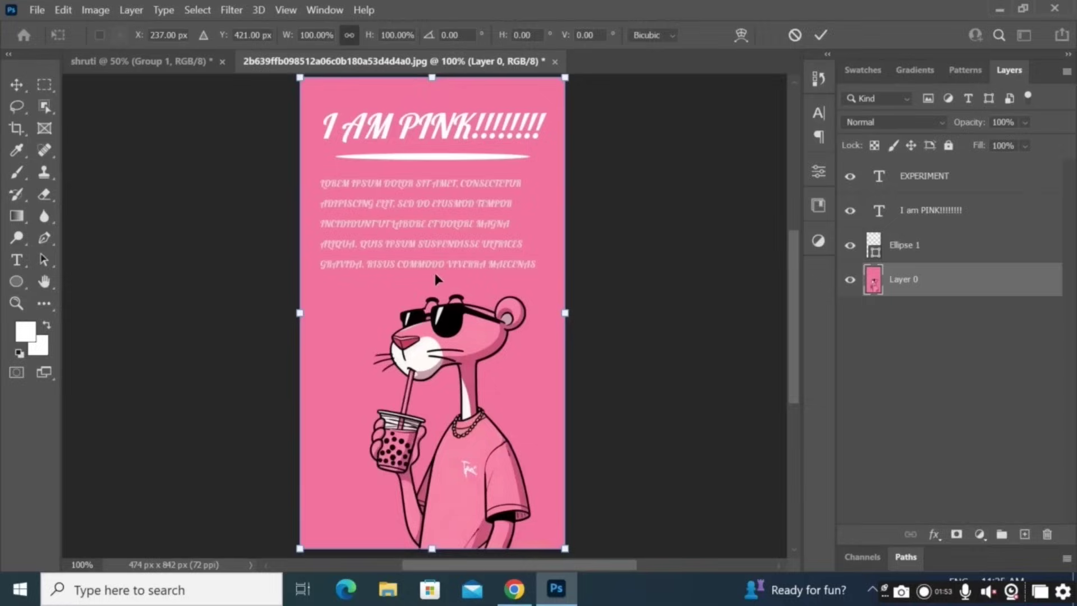
pyautogui.moveTo(300, 77); pyautogui.dragTo(424, 440)
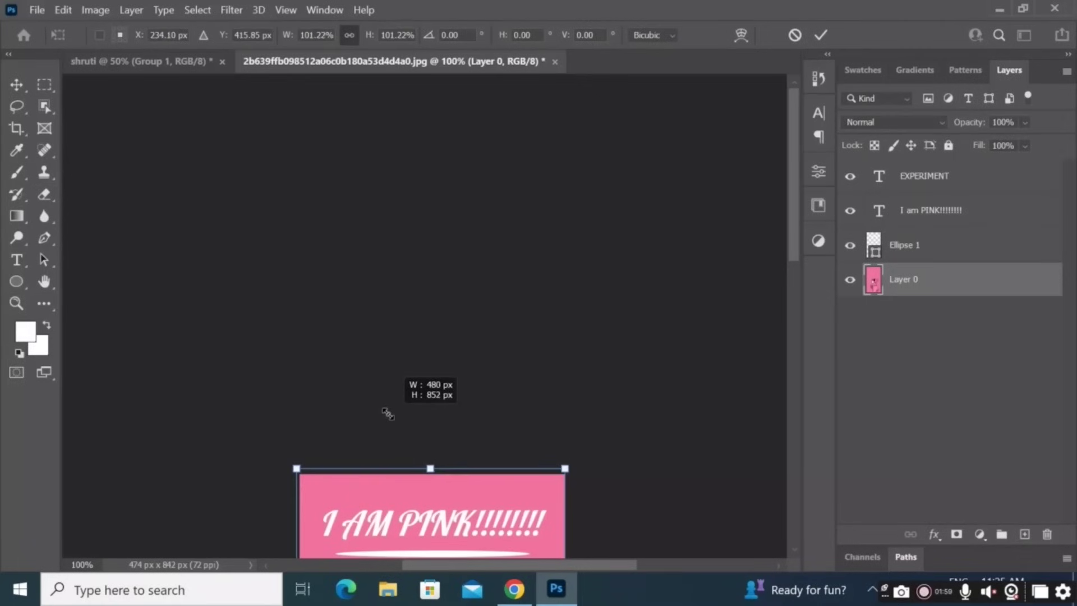
pyautogui.moveTo(385, 409); pyautogui.dragTo(372, 108)
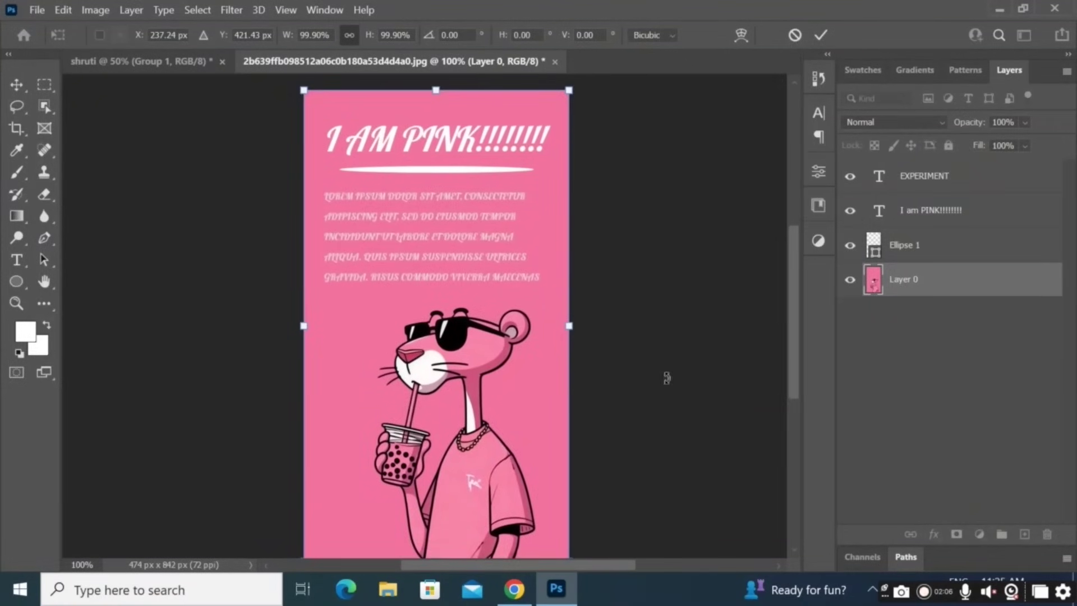
pyautogui.rightClick(547, 222)
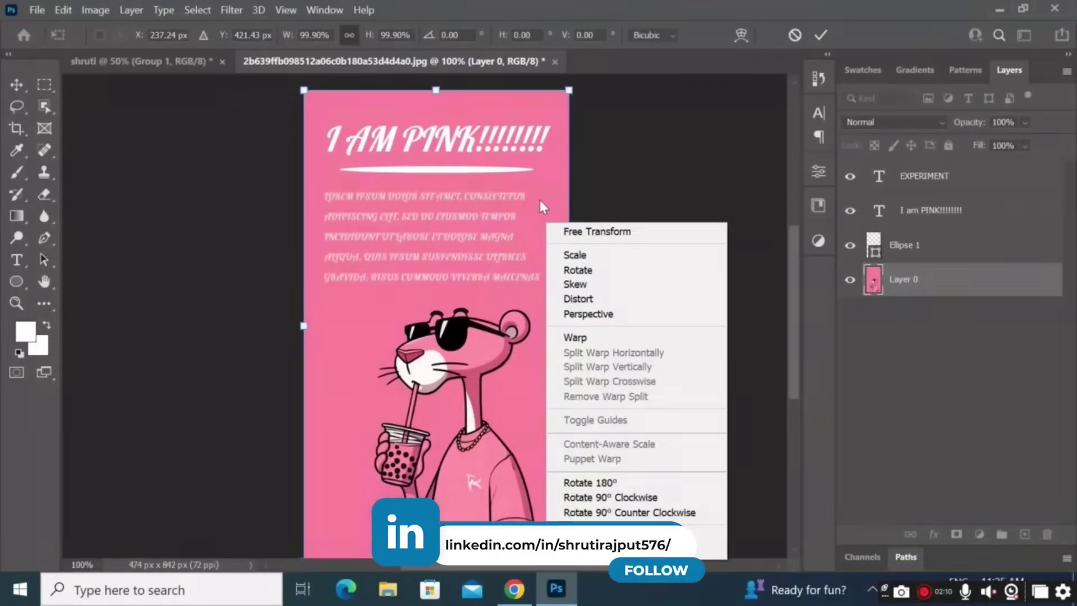
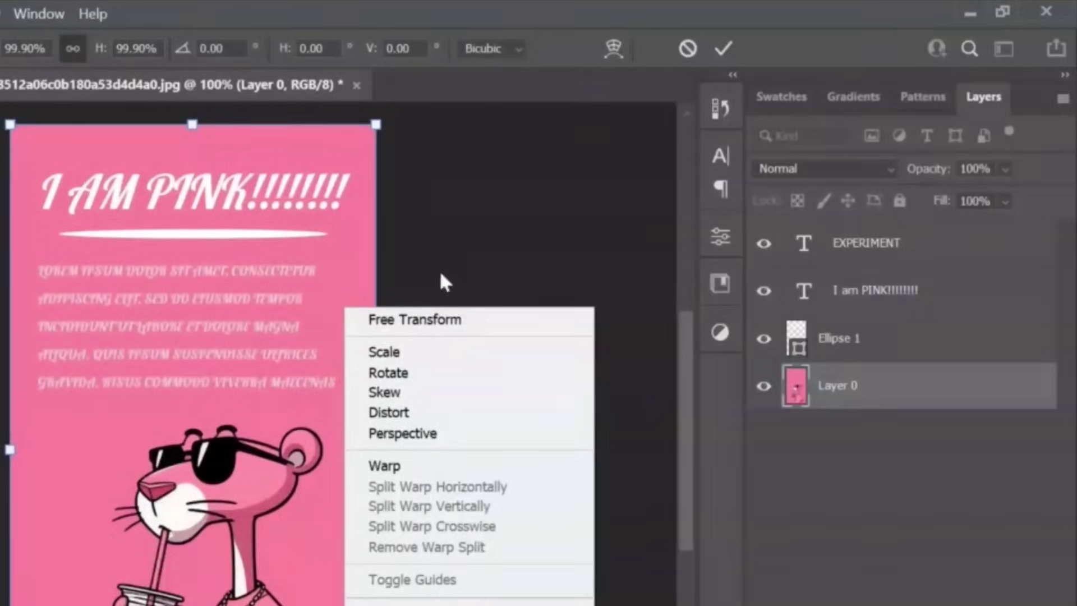
pyautogui.click(430, 187)
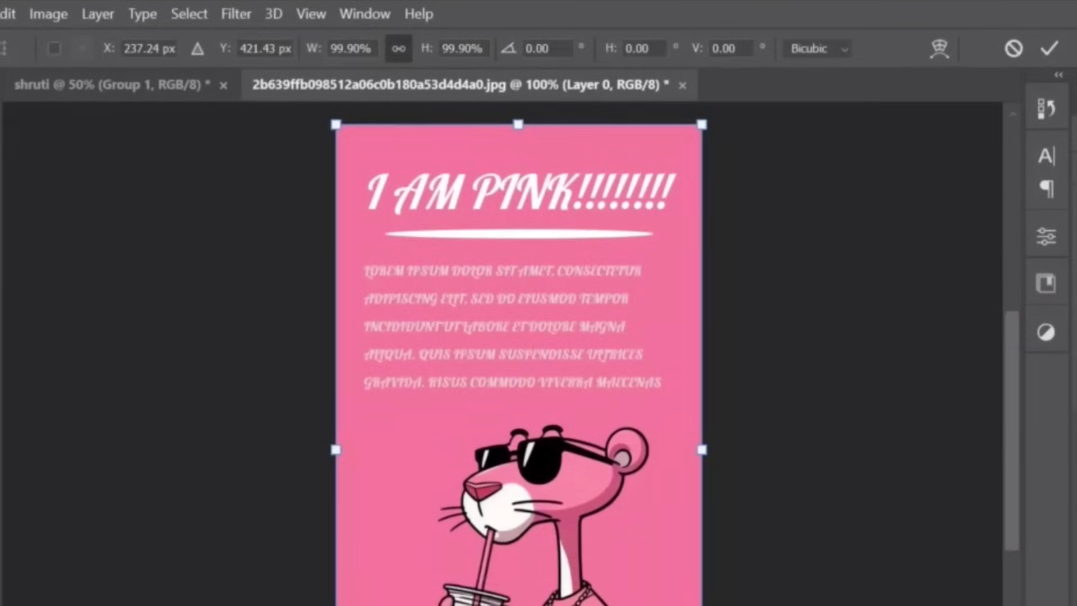
pyautogui.press('Return')
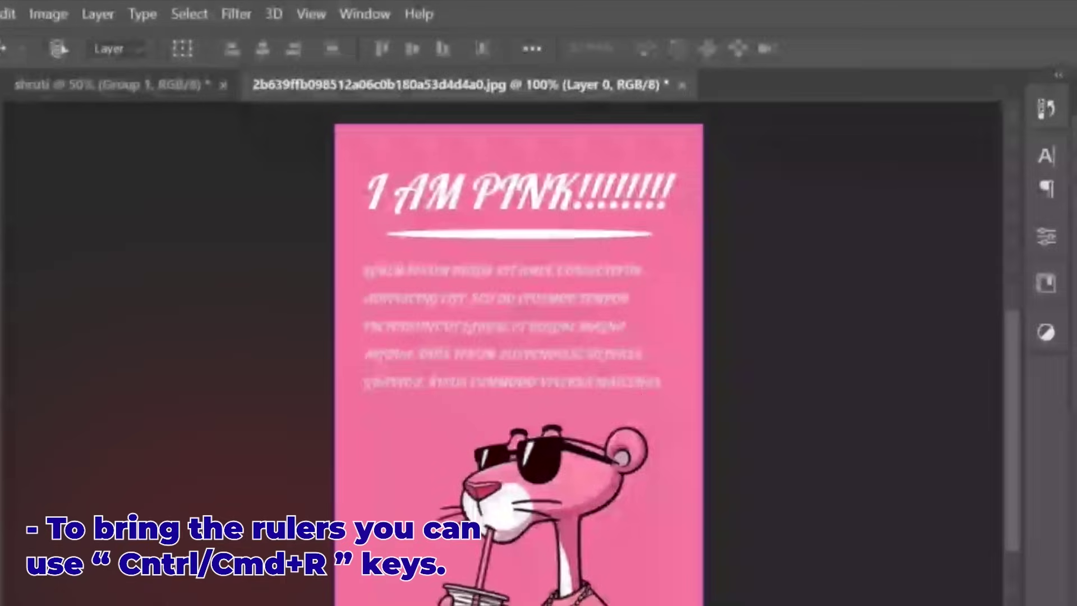
# Show the rulers and place a horizontal guide along the title's top and a vertical guide along the paragraph's left edge.
pyautogui.hotkey('ctrl', 'r')
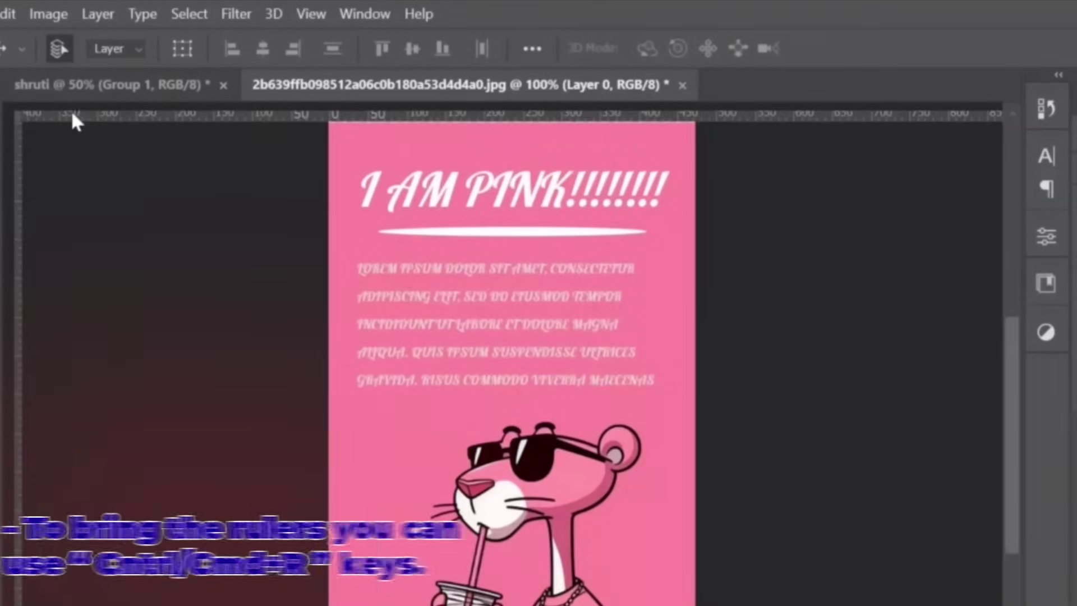
pyautogui.moveTo(91, 118); pyautogui.dragTo(427, 261)
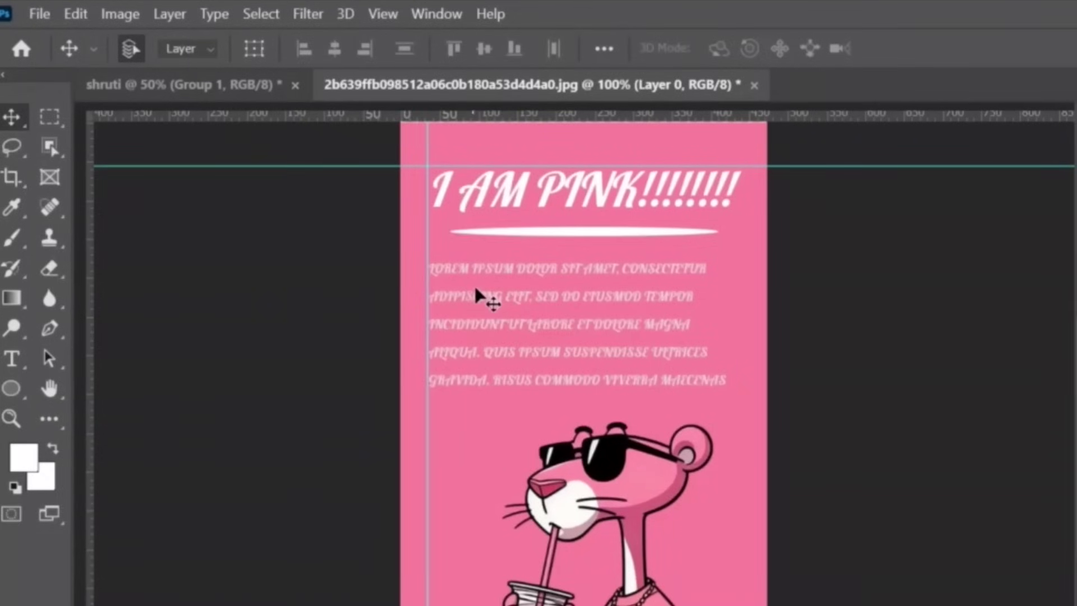
# Fit the I AM PINK title's text box by bringing its left edge to the vertical guide and its right edge slightly inward.
pyautogui.click(473, 296)
pyautogui.doubleClick(471, 281)
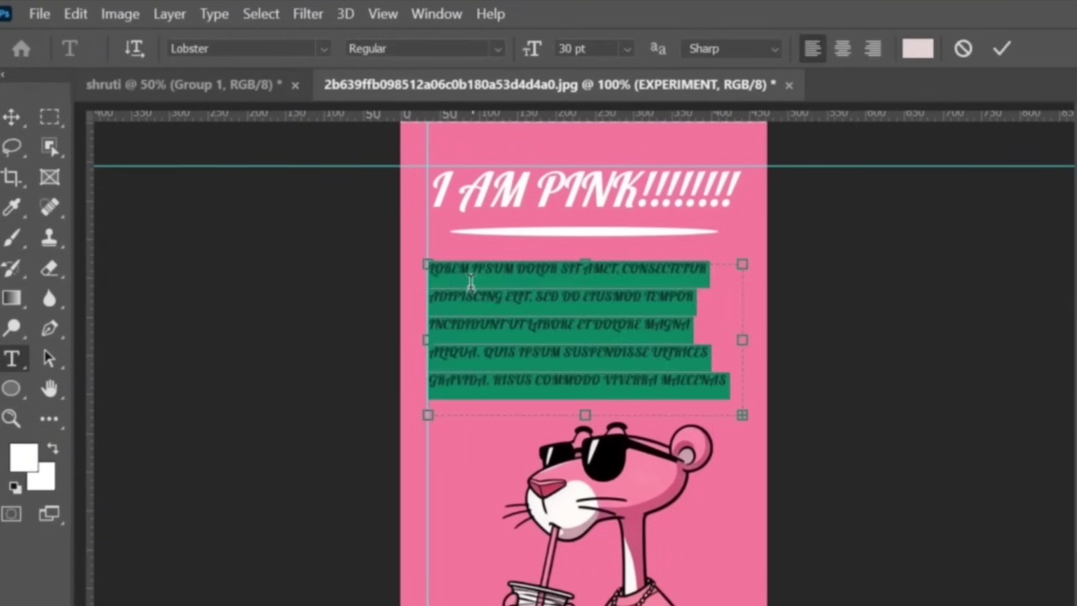
pyautogui.keyDown('ctrl'); pyautogui.click(493, 204); pyautogui.keyUp('ctrl')
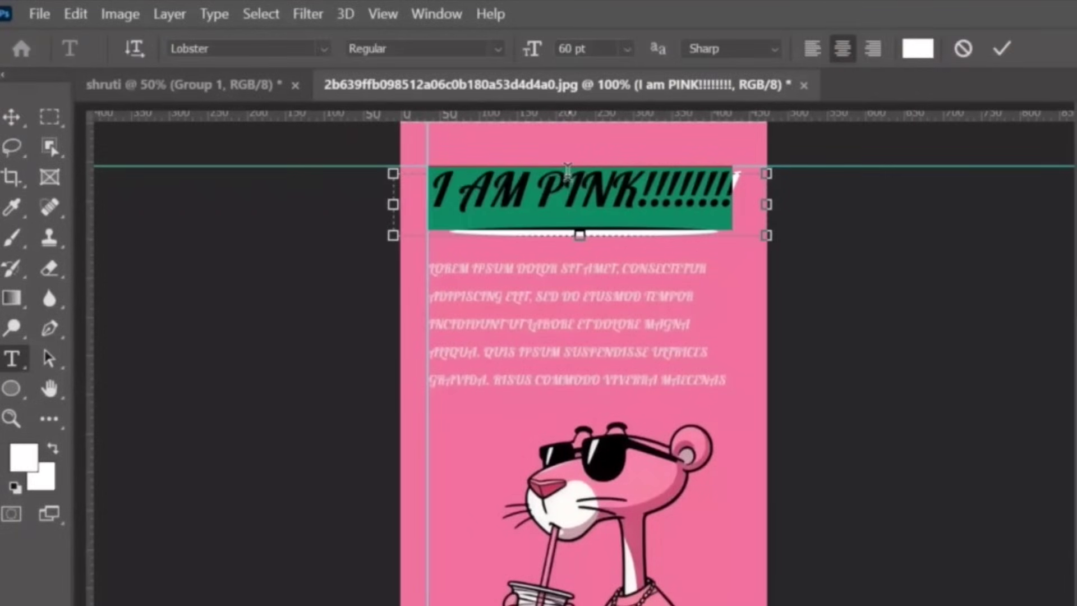
pyautogui.moveTo(388, 204); pyautogui.dragTo(430, 204)
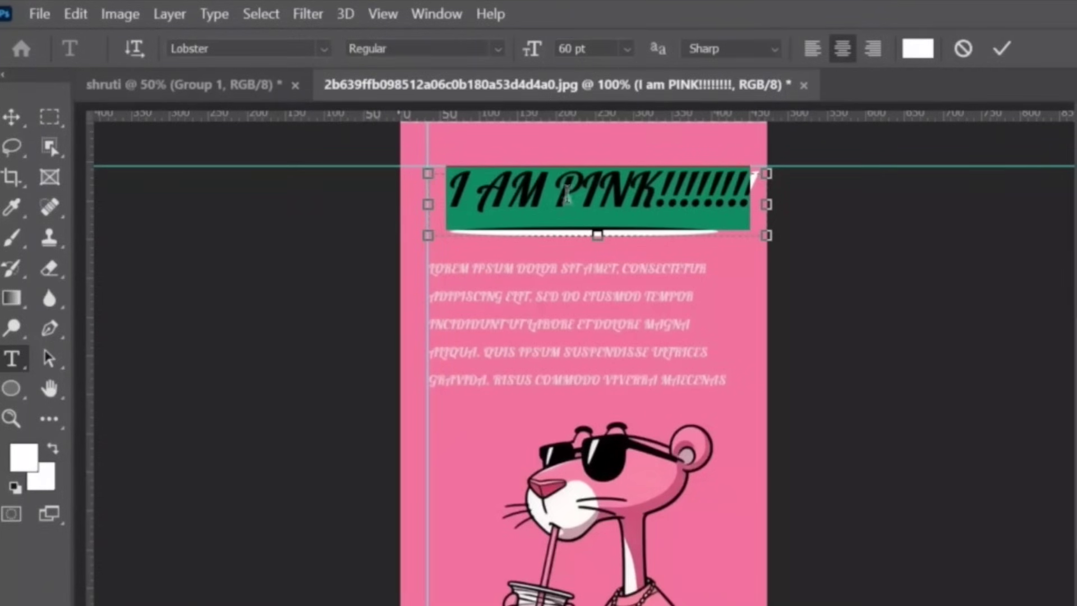
pyautogui.moveTo(769, 202); pyautogui.dragTo(752, 201)
pyautogui.click(1013, 269)
pyautogui.press('v')
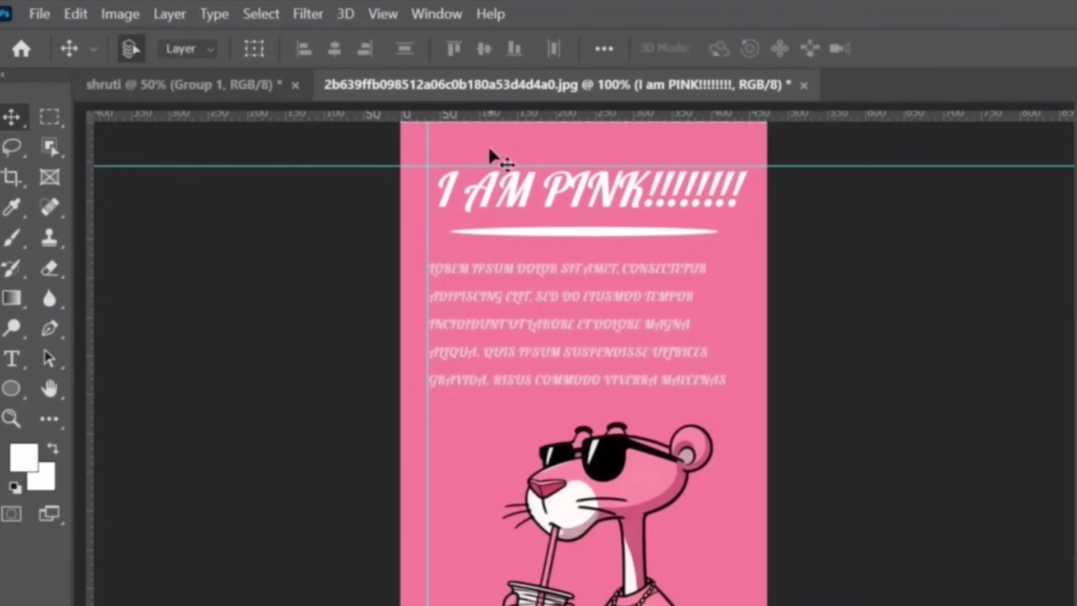
# Check the title's distances to the canvas edges, and toggle the guides' visibility until they are hidden.
pyautogui.press('ctrl')
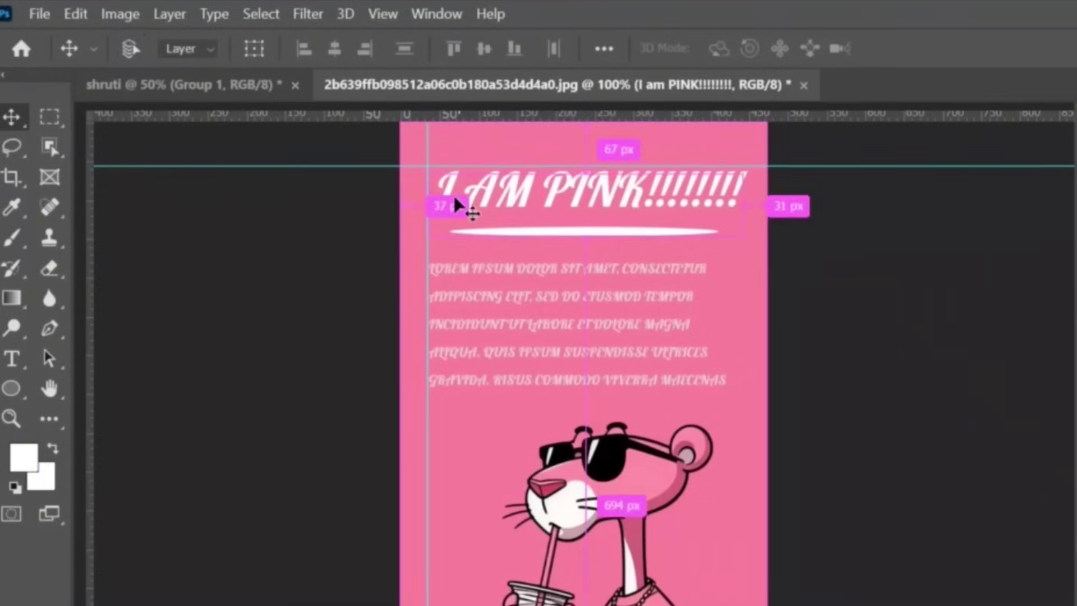
pyautogui.hotkey('ctrl', ';')
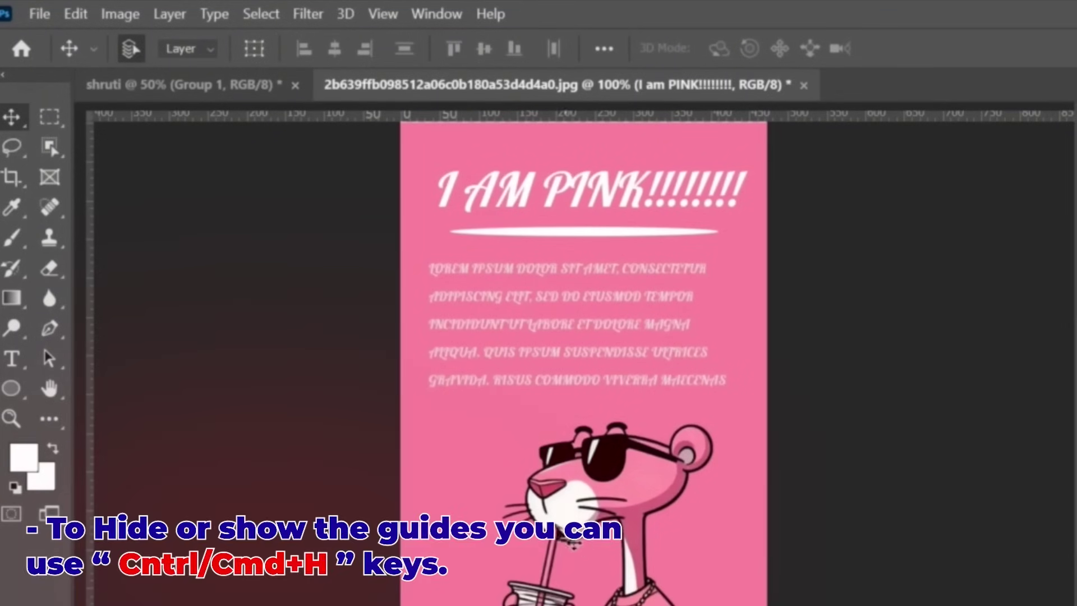
pyautogui.hotkey('ctrl', 'h')
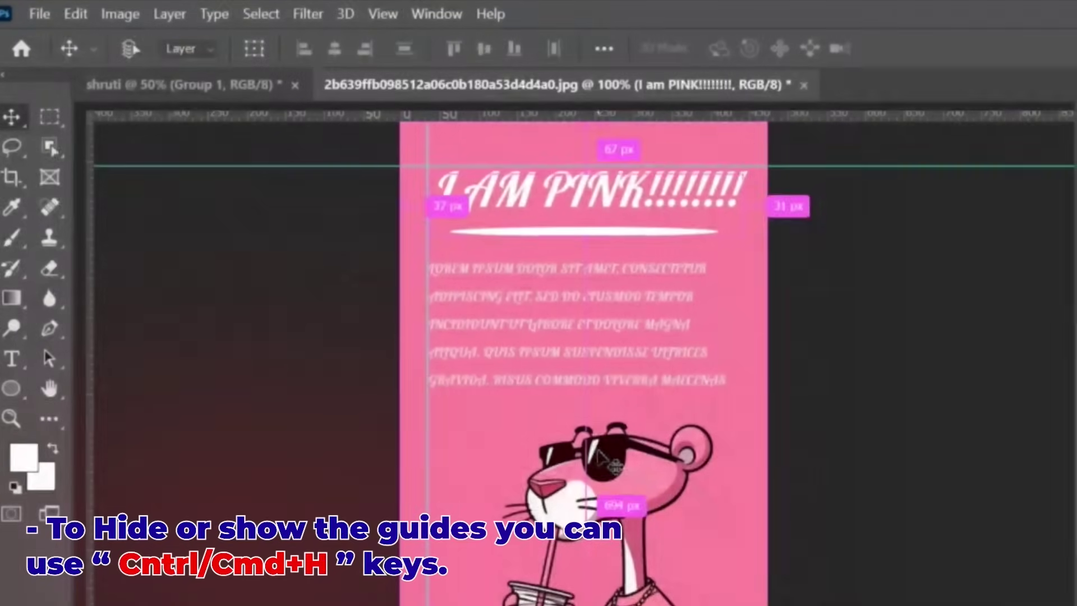
pyautogui.hotkey('ctrl', 'h')
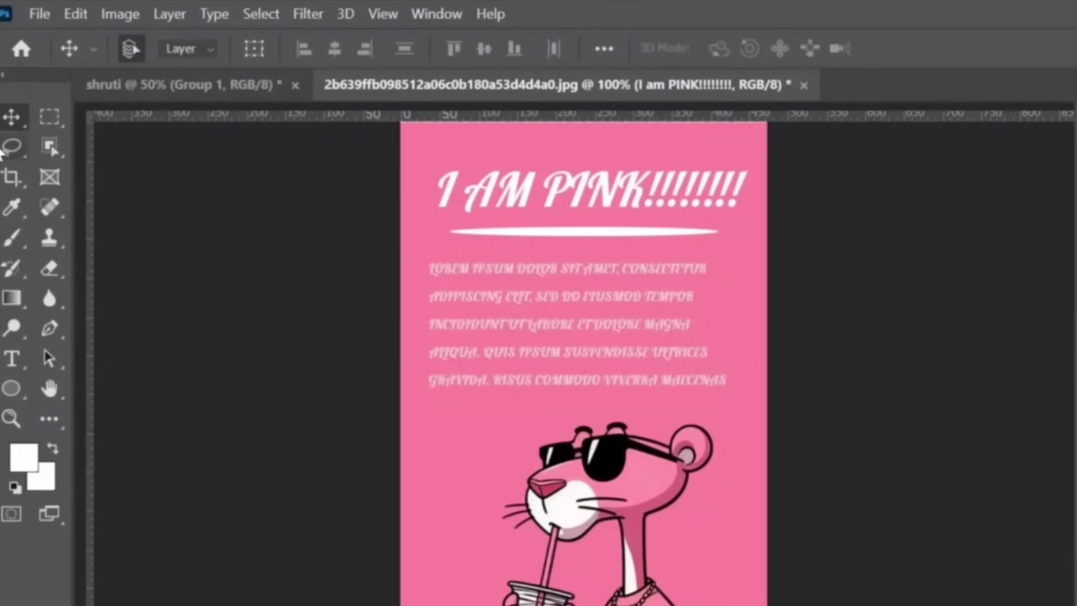
# Choose the Brush tool from the brush tool group and make the Layer 0 image the active layer.
pyautogui.click(19, 235)
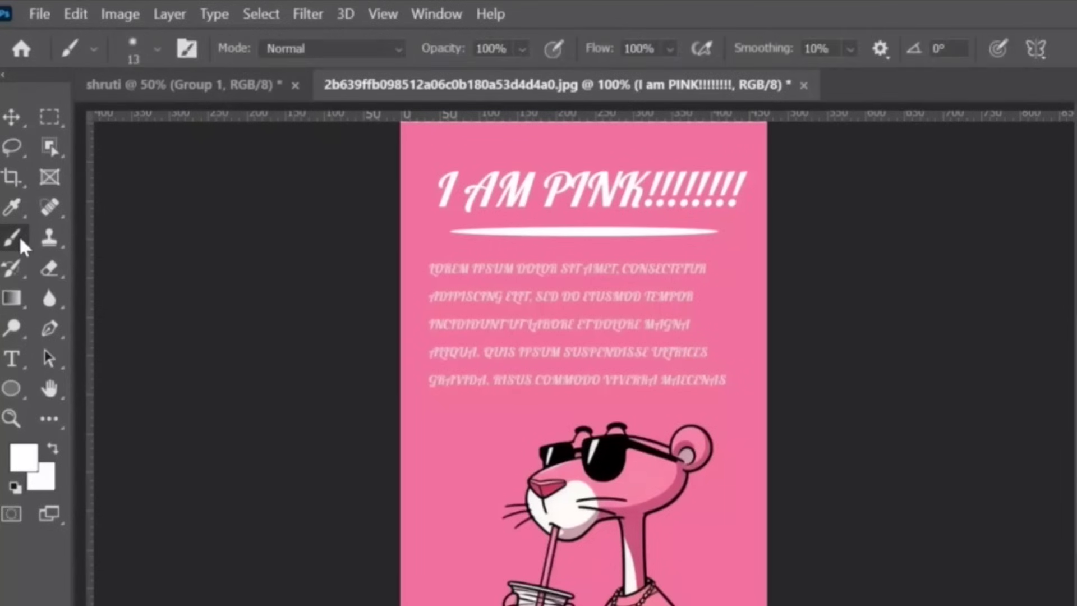
pyautogui.rightClick(12, 236)
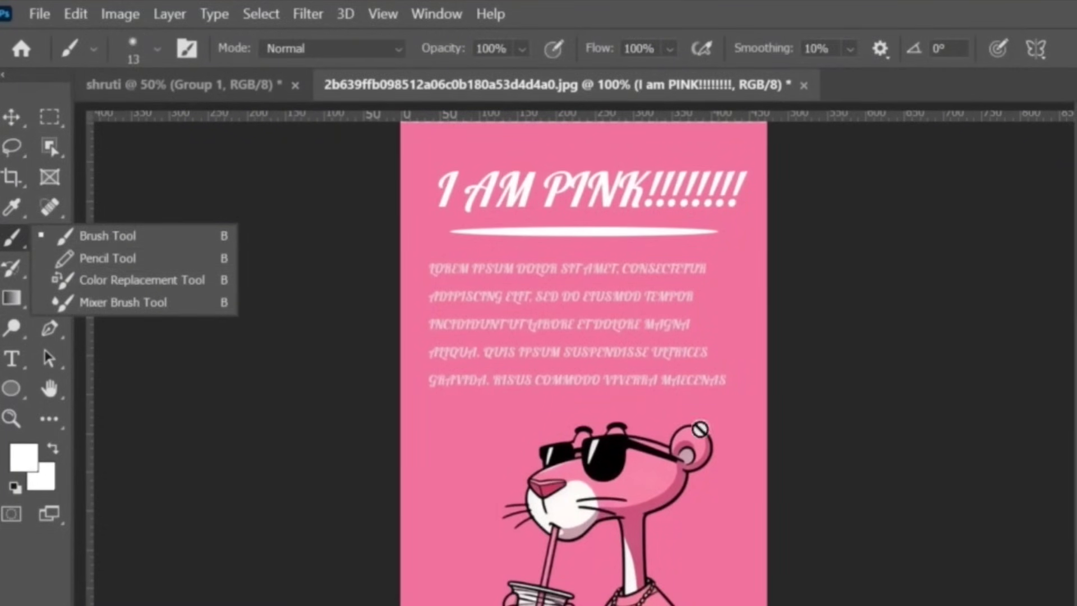
pyautogui.click(131, 247)
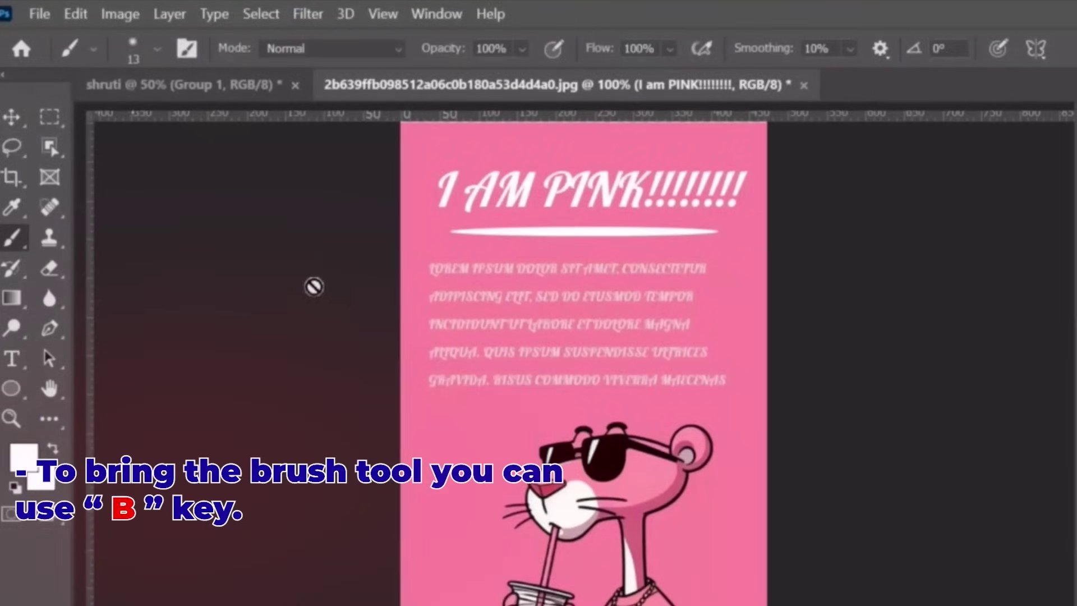
pyautogui.click(1072, 595)
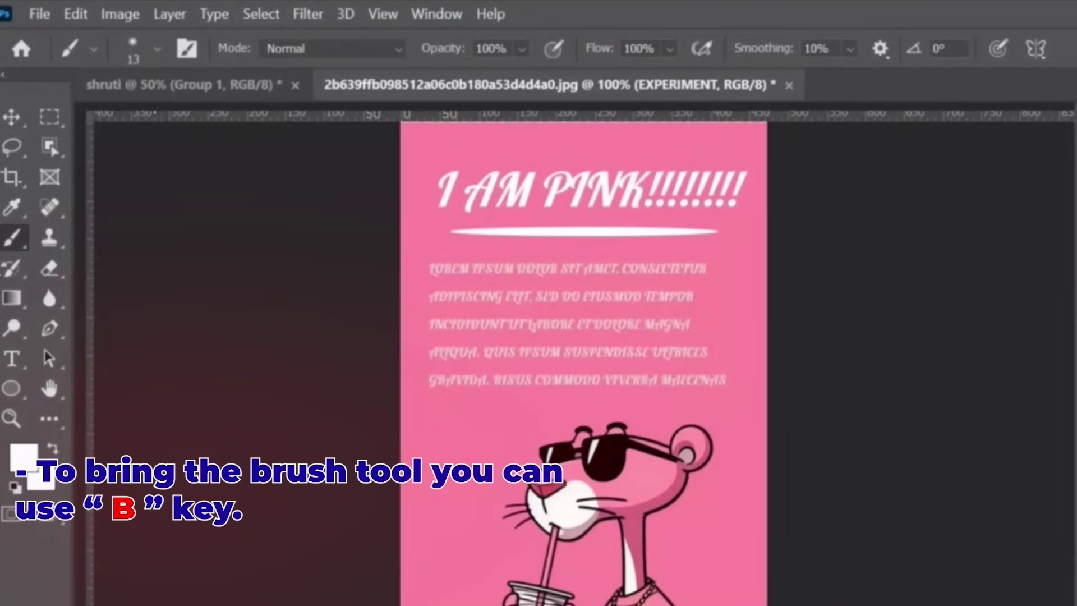
pyautogui.click(1072, 595)
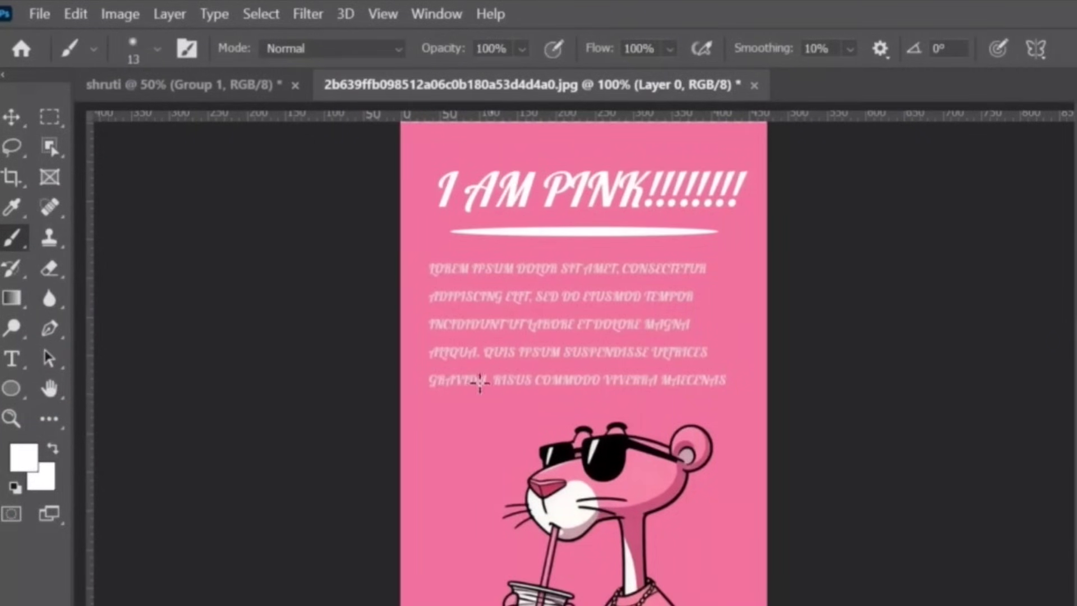
# Paint a 13 px white test stroke left of the panther's face, undo it, and paint a thin 1 px stroke there instead.
pyautogui.moveTo(463, 409)
pyautogui.mouseDown()
pyautogui.moveTo(425, 438)
pyautogui.moveTo(441, 442)
pyautogui.moveTo(435, 478)
pyautogui.mouseUp()
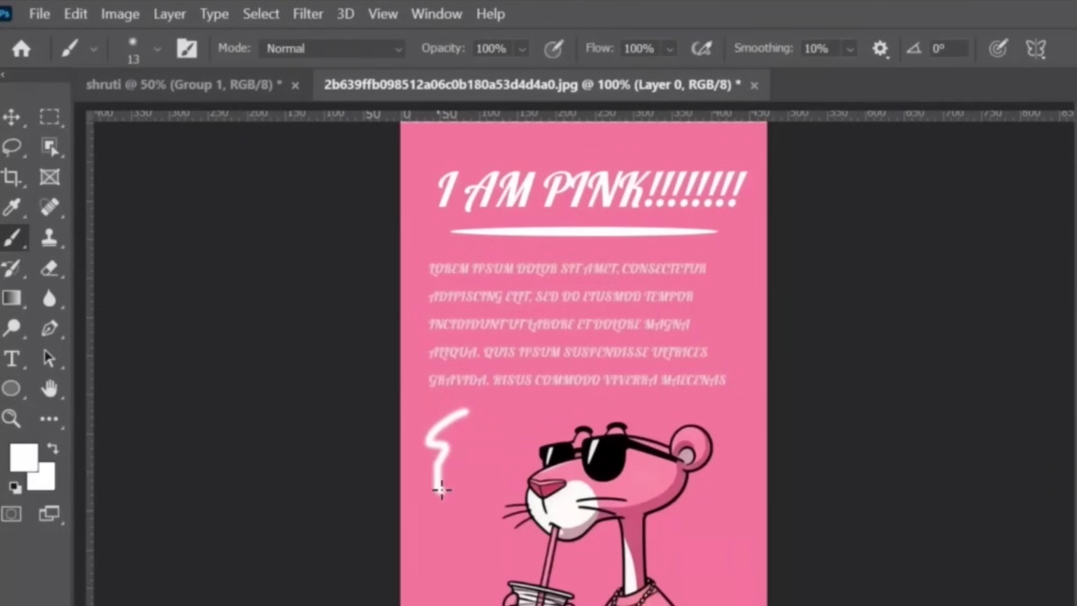
pyautogui.hotkey('ctrl', 'z')
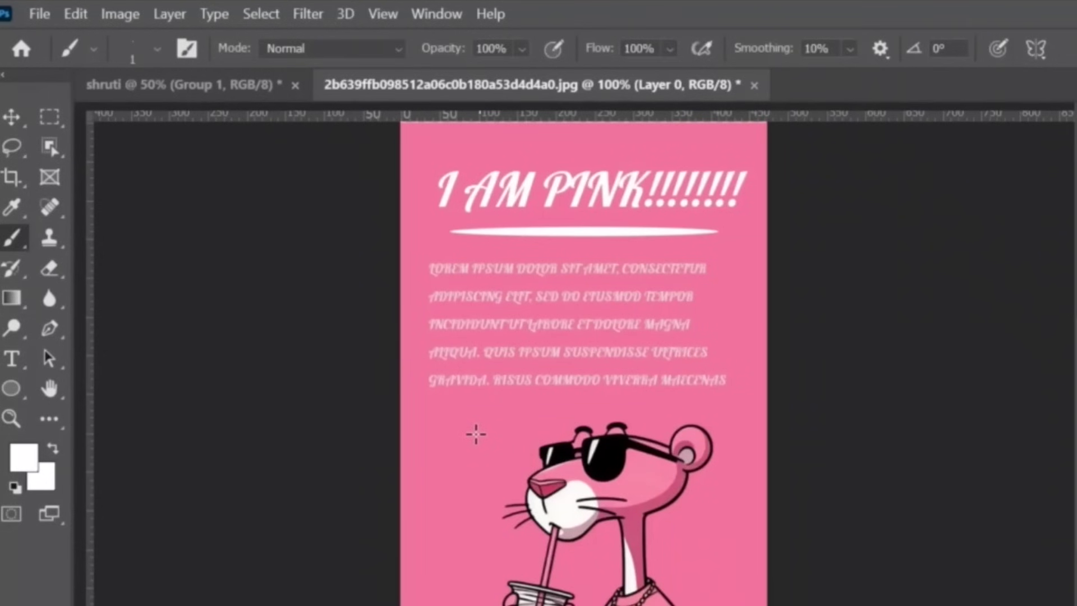
pyautogui.moveTo(431, 433); pyautogui.dragTo(415, 487)
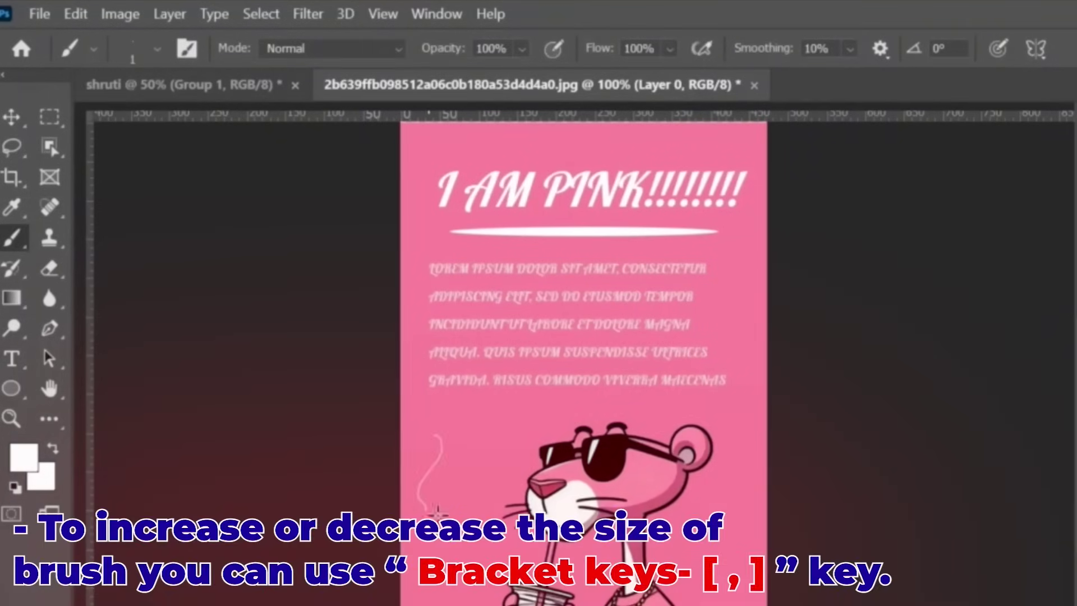
# Enlarge the brush to 45 px and paint soft white wavy strokes down both sides of the panther.
pyautogui.press(']')
pyautogui.press(']')
pyautogui.press(']')
pyautogui.press(']')
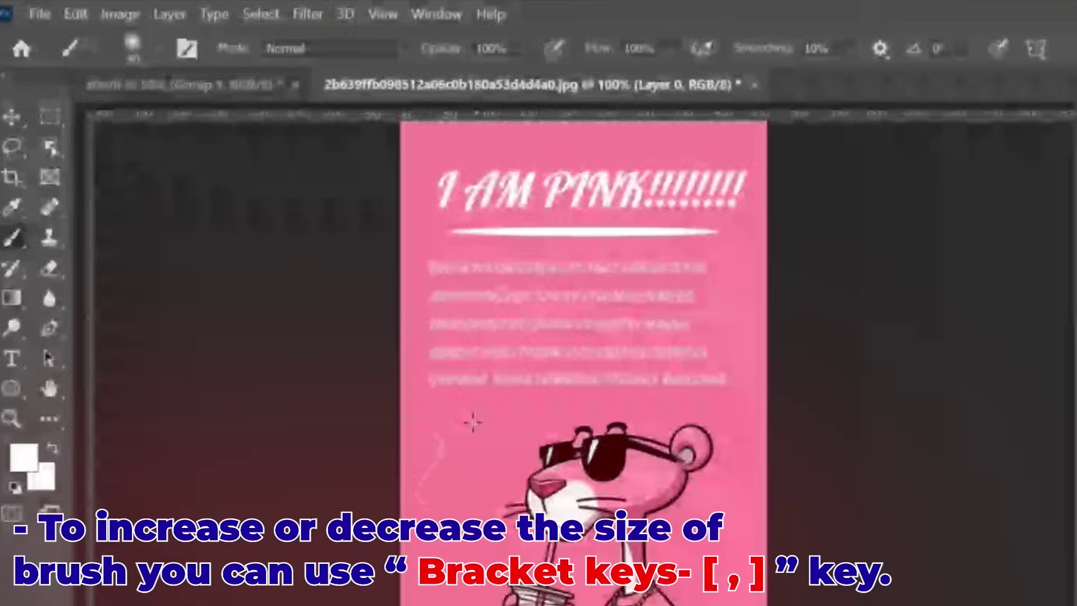
pyautogui.moveTo(481, 429)
pyautogui.mouseDown()
pyautogui.moveTo(427, 488)
pyautogui.moveTo(455, 518)
pyautogui.moveTo(439, 539)
pyautogui.moveTo(440, 605)
pyautogui.mouseUp()
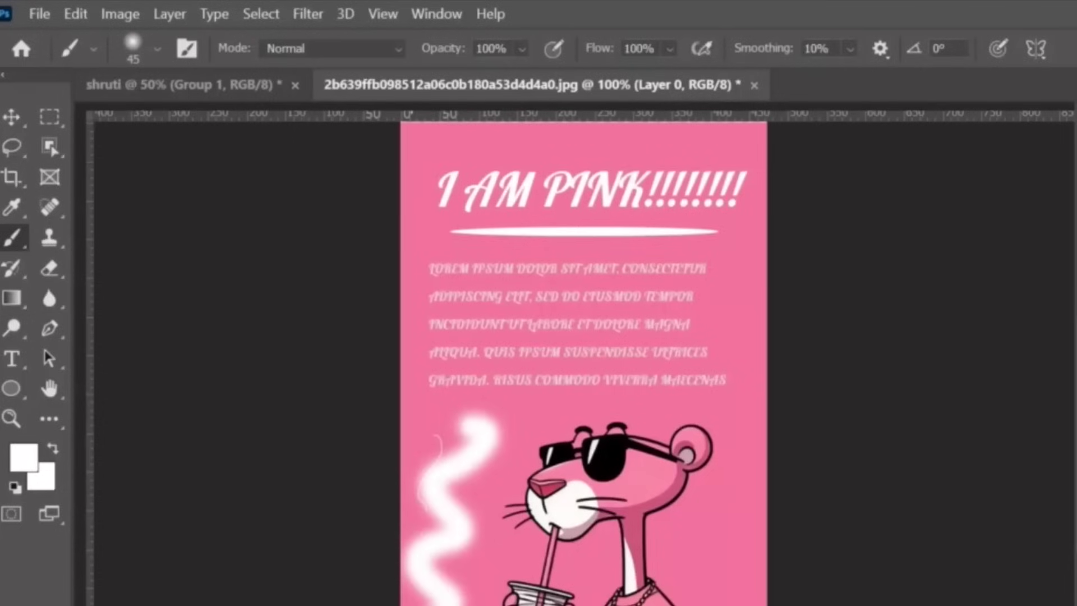
pyautogui.moveTo(391, 423); pyautogui.dragTo(392, 603)
pyautogui.moveTo(747, 408); pyautogui.dragTo(724, 605)
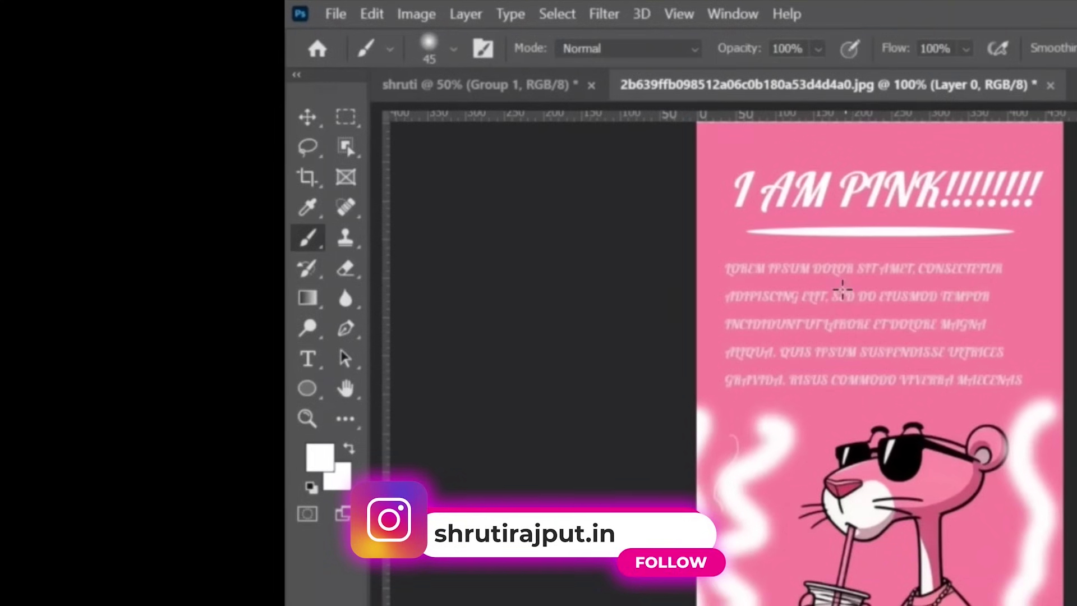
# Enlarge the brush to 200 px, try a broad soft white stroke down the pink poster, and undo the painted strokes.
pyautogui.press(']')
pyautogui.press(']')
pyautogui.press(']')
pyautogui.press(']')
pyautogui.press(']')
pyautogui.press(']')
pyautogui.press(']')
pyautogui.press(']')
pyautogui.moveTo(803, 168)
pyautogui.mouseDown()
pyautogui.moveTo(819, 149)
pyautogui.moveTo(931, 397)
pyautogui.moveTo(842, 533)
pyautogui.mouseUp()
pyautogui.hotkey('ctrl', 'z')
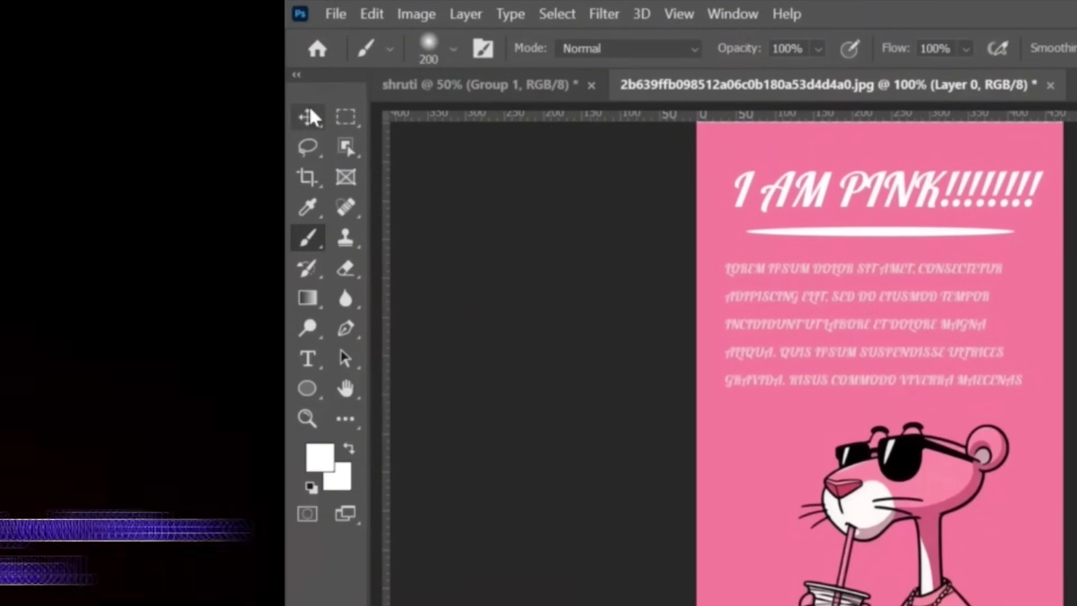
# Look up the shortcuts and uses of the Move and Lasso tools in their tooltips.
pyautogui.moveTo(309, 114)
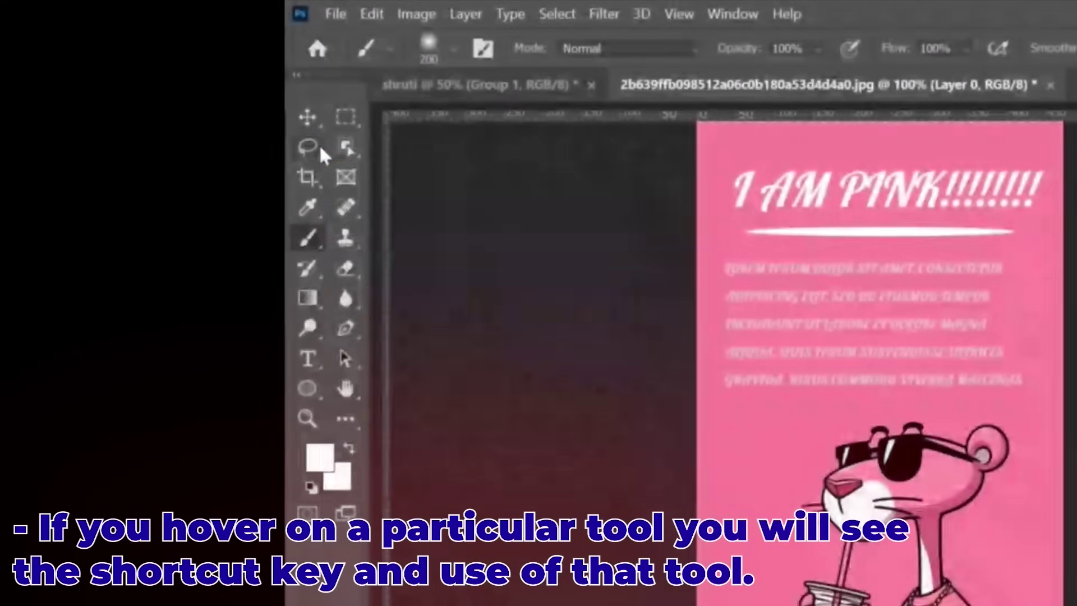
pyautogui.moveTo(320, 149)
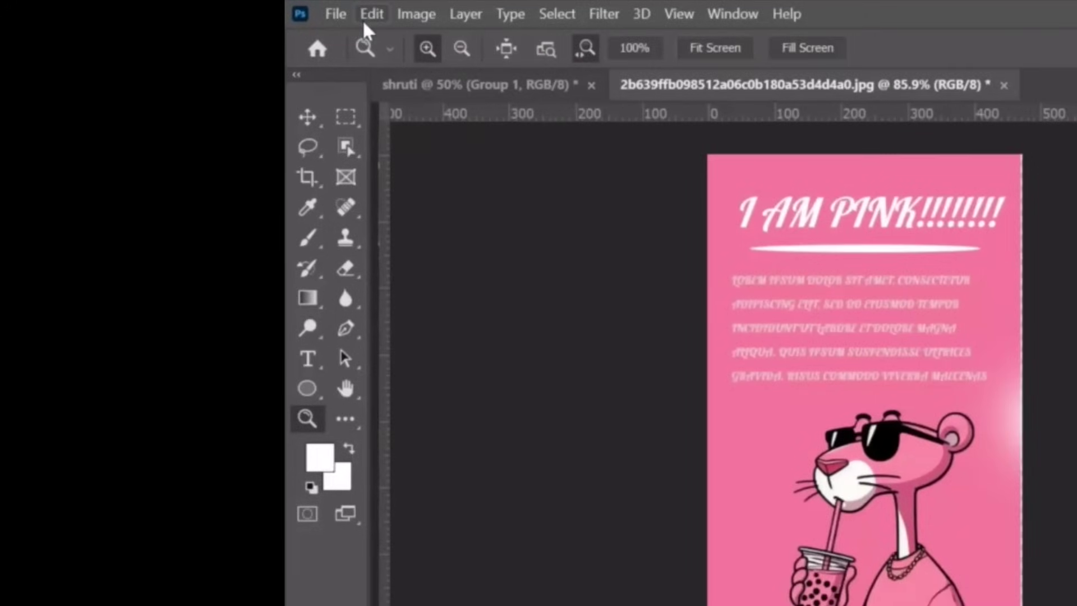
# Open the blue straw-hat character image 327dc2608e5680fca1766ed5a2027f41.jpg from the Downloads folder.
pyautogui.click(335, 15)
pyautogui.click(393, 57)
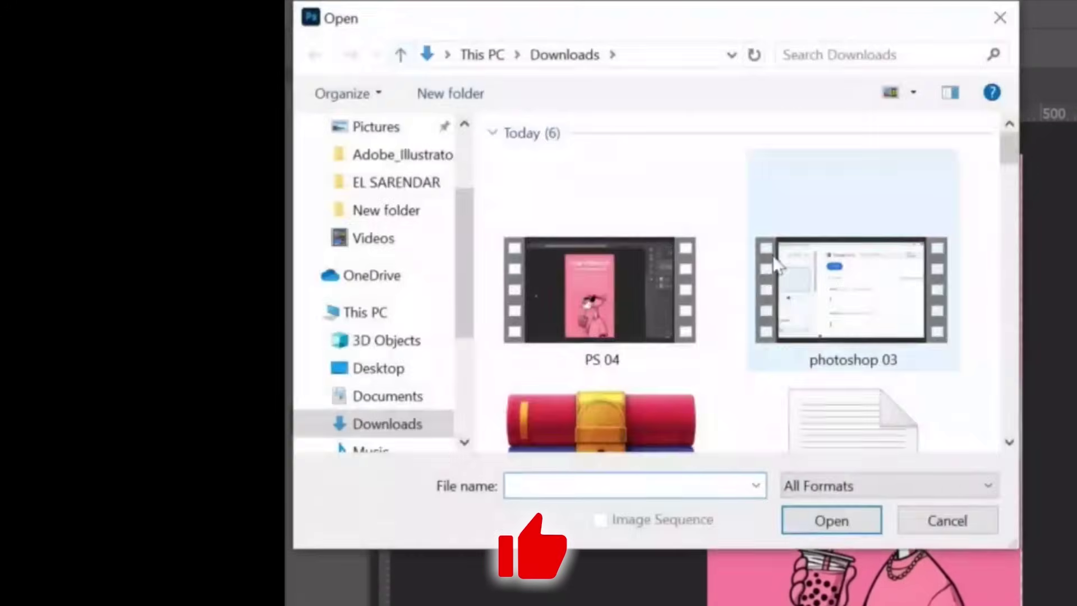
pyautogui.scroll(-10, 729, 292)
pyautogui.scroll(-5, 723, 287)
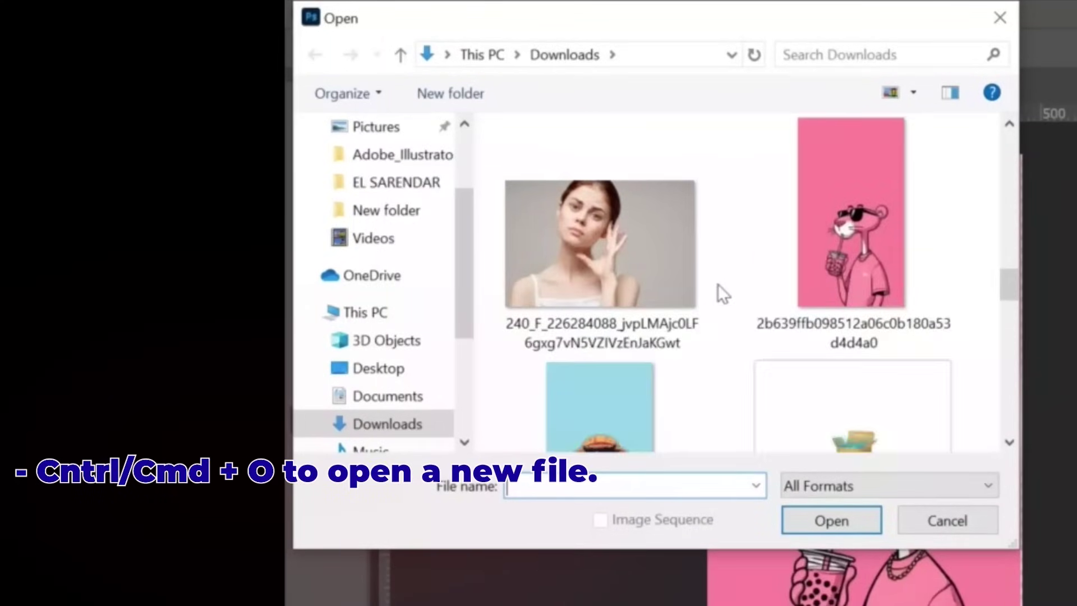
pyautogui.scroll(-3, 718, 284)
pyautogui.doubleClick(581, 304)
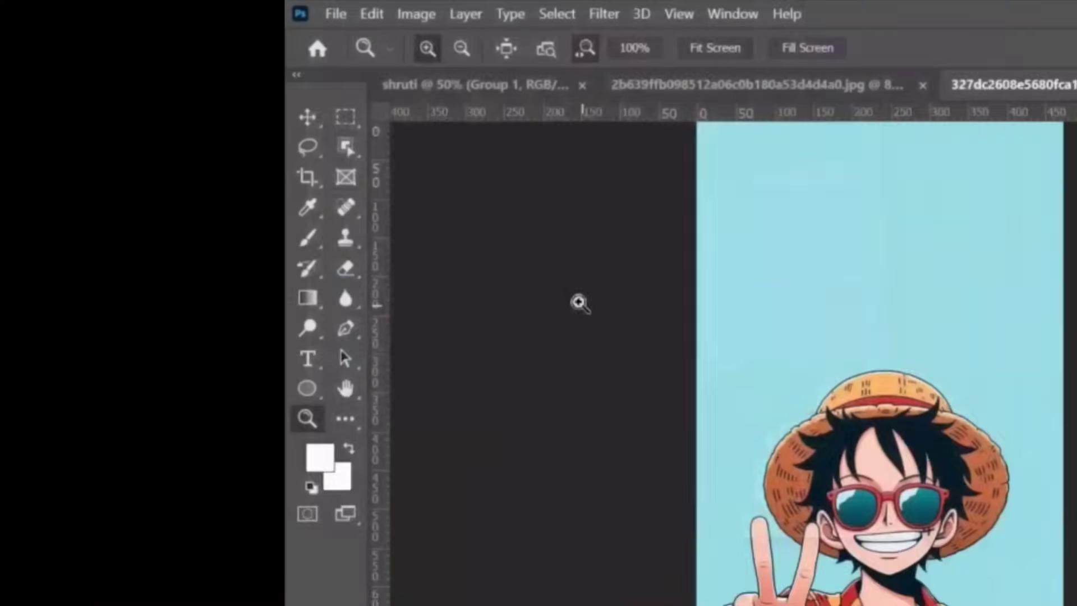
# Unlock the straw-hat image's background layer and apply the Remove Background quick action to it.
pyautogui.scroll(-2, 925, 306)
pyautogui.moveTo(895, 367); pyautogui.dragTo(896, 372)
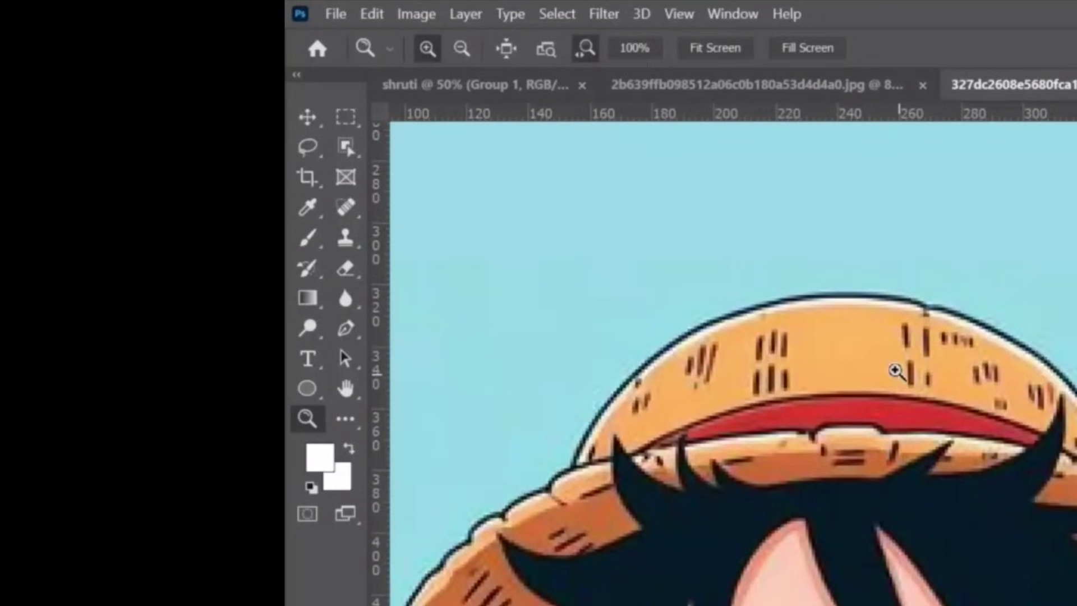
pyautogui.moveTo(928, 286); pyautogui.dragTo(833, 502)
pyautogui.moveTo(940, 369); pyautogui.dragTo(923, 465)
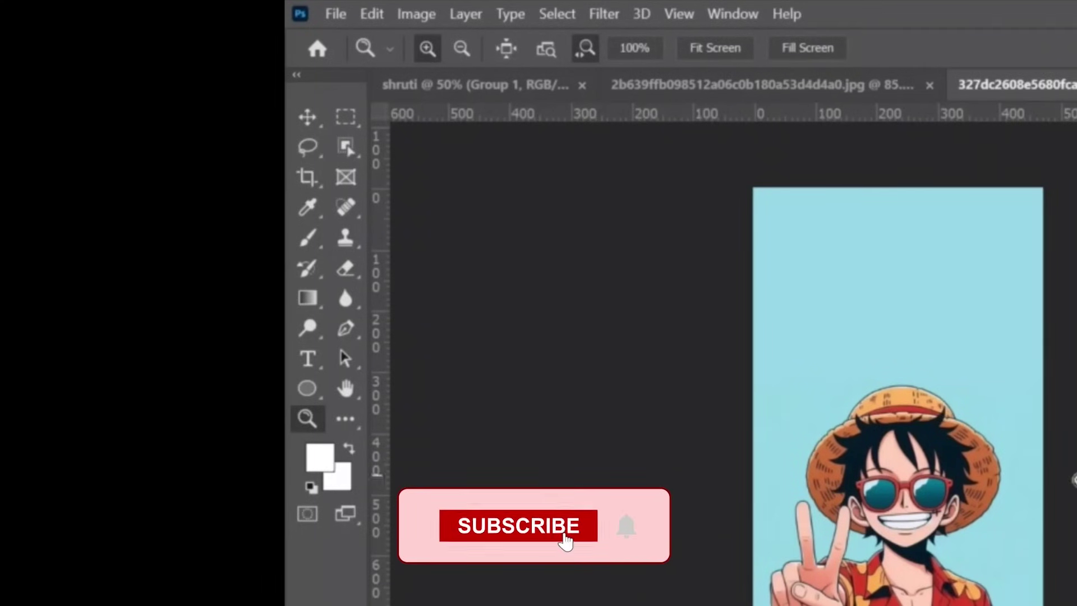
pyautogui.moveTo(929, 539); pyautogui.dragTo(944, 589)
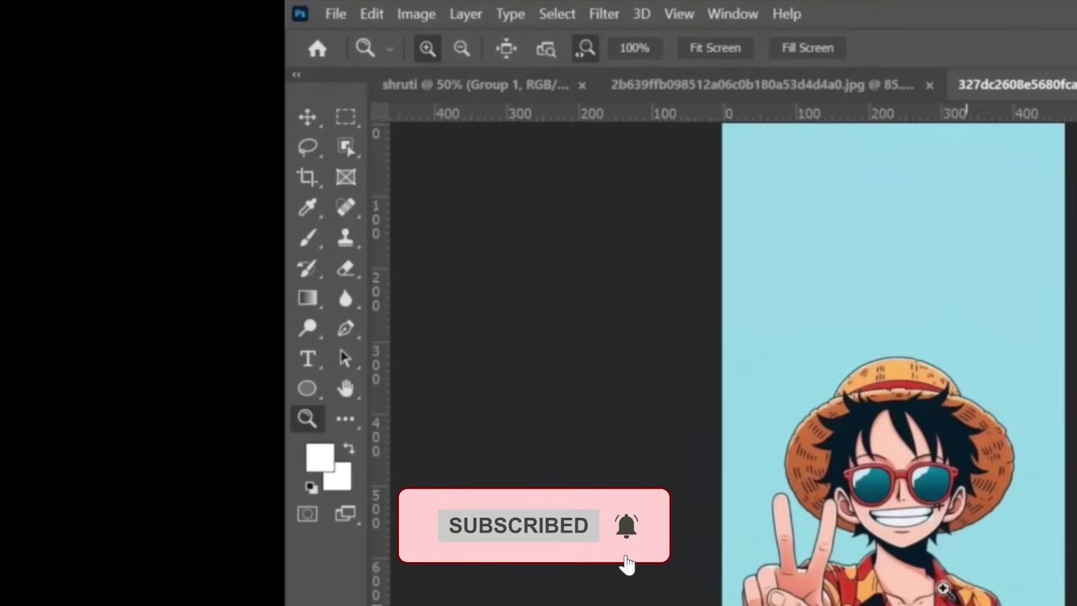
pyautogui.moveTo(965, 517); pyautogui.dragTo(954, 531)
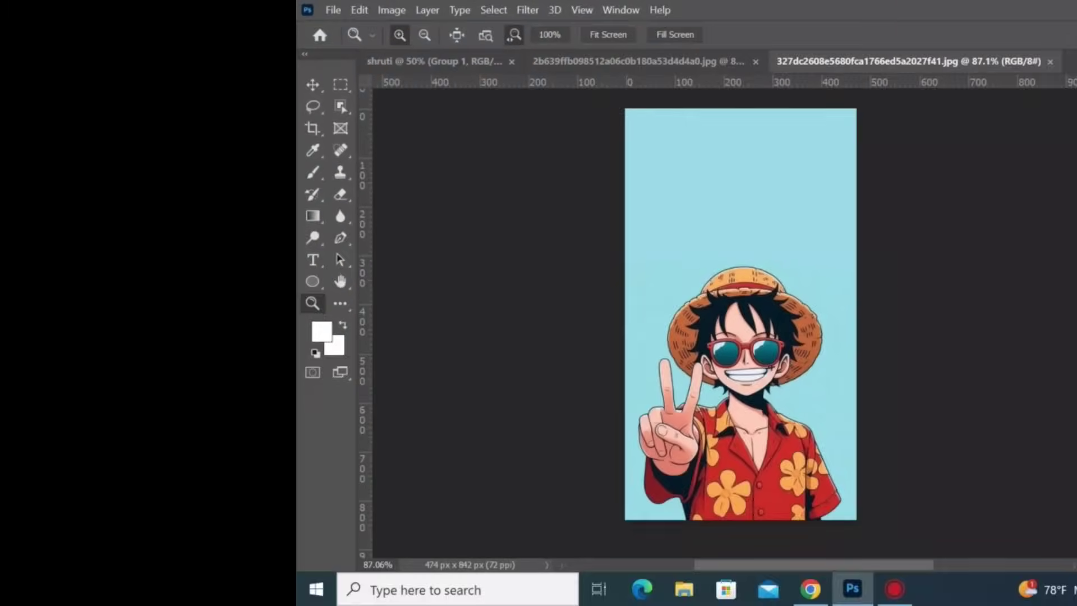
pyautogui.click(1070, 331)
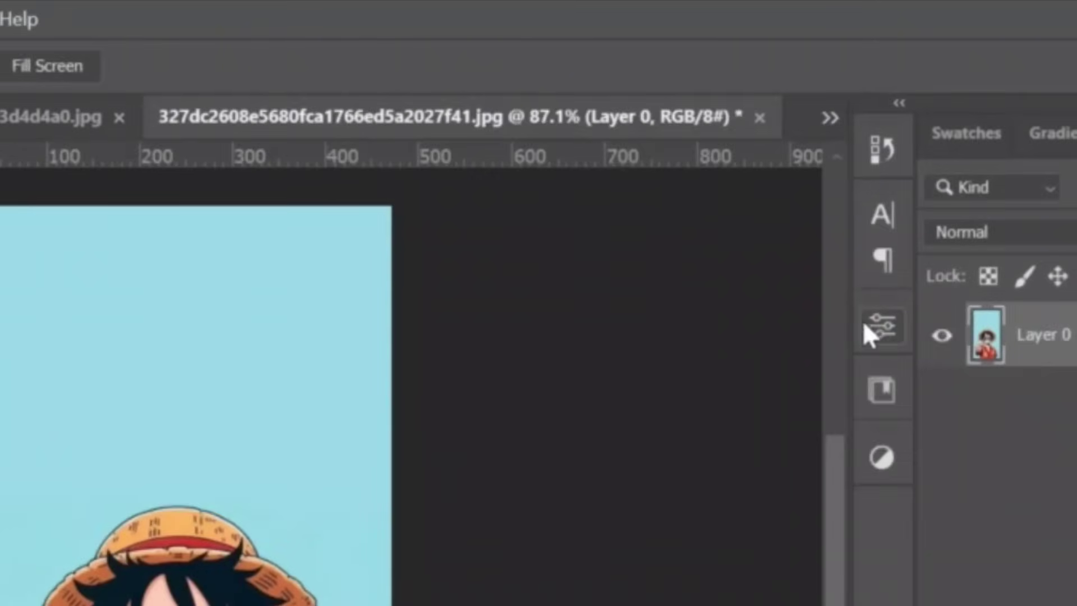
pyautogui.click(887, 329)
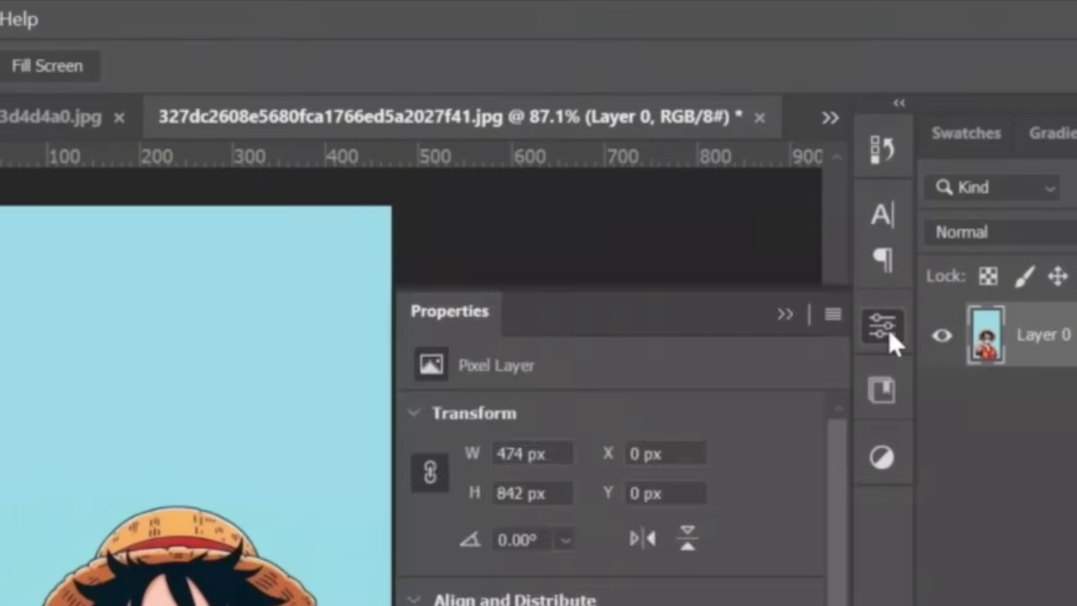
pyautogui.scroll(-2, 702, 433)
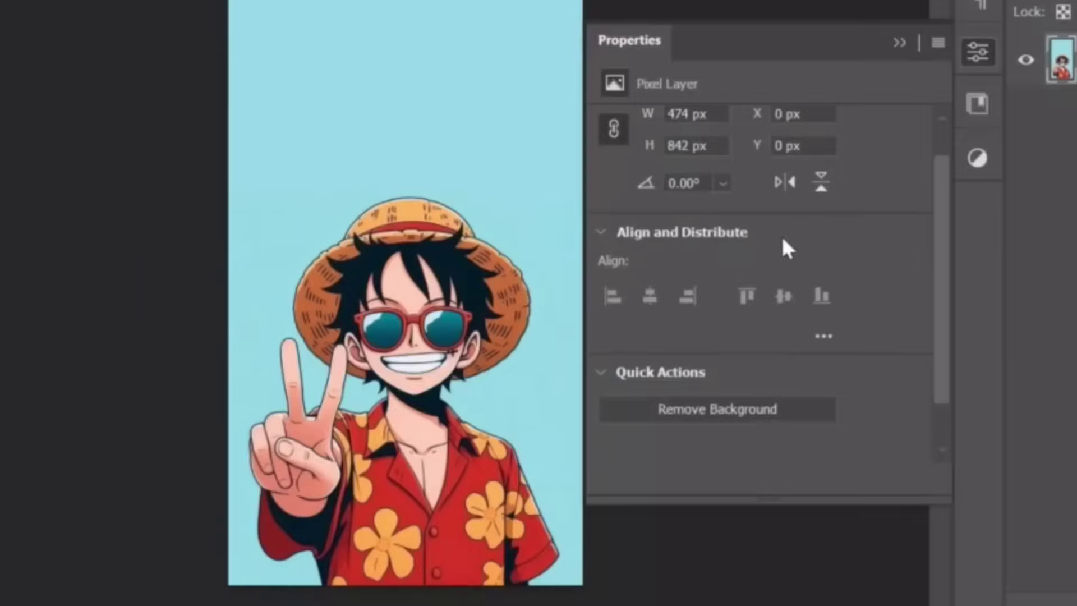
pyautogui.click(708, 411)
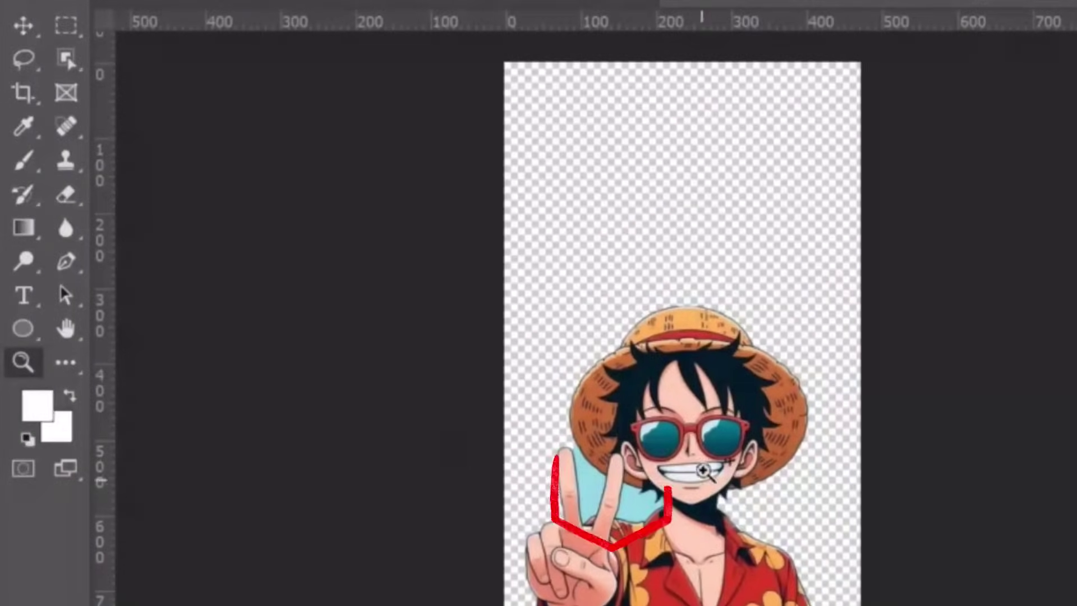
# Erase the leftover blue patches between the raised fingers and beside the neck with the Magic Eraser Tool.
pyautogui.click(65, 191)
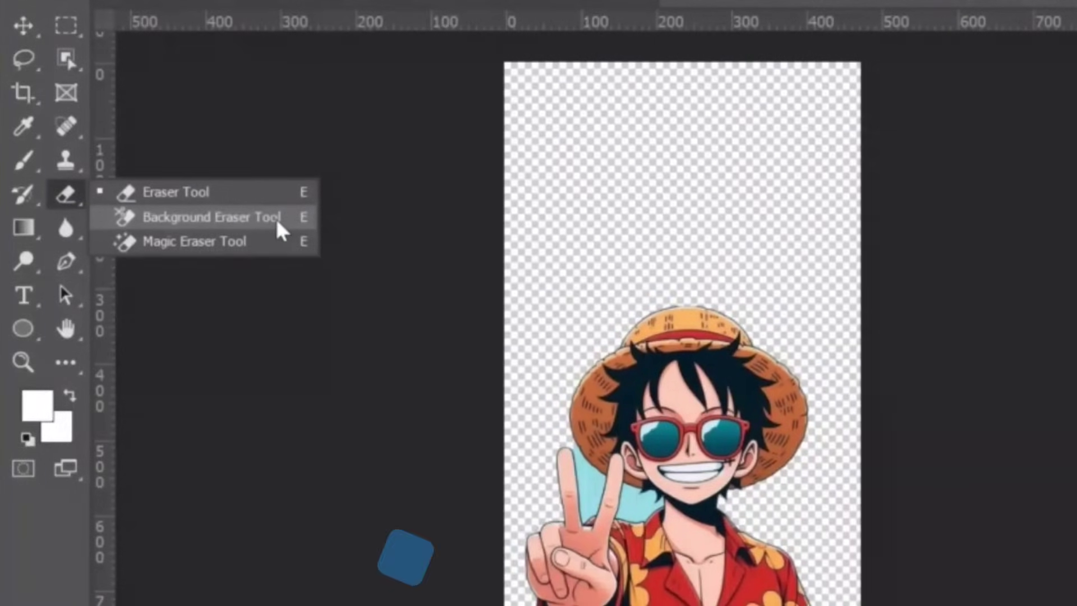
pyautogui.click(252, 241)
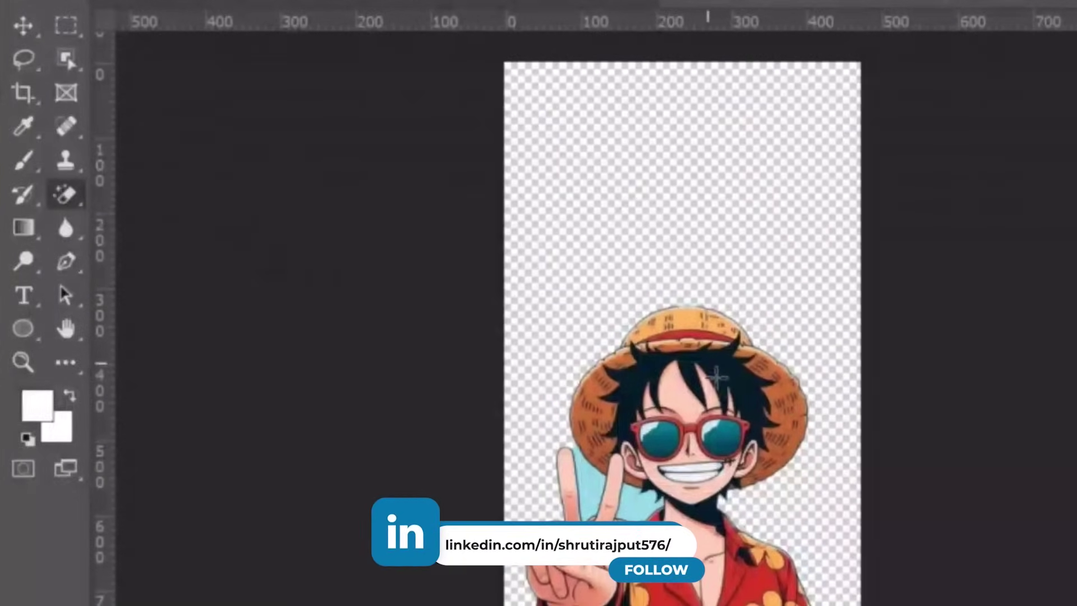
pyautogui.click(582, 469)
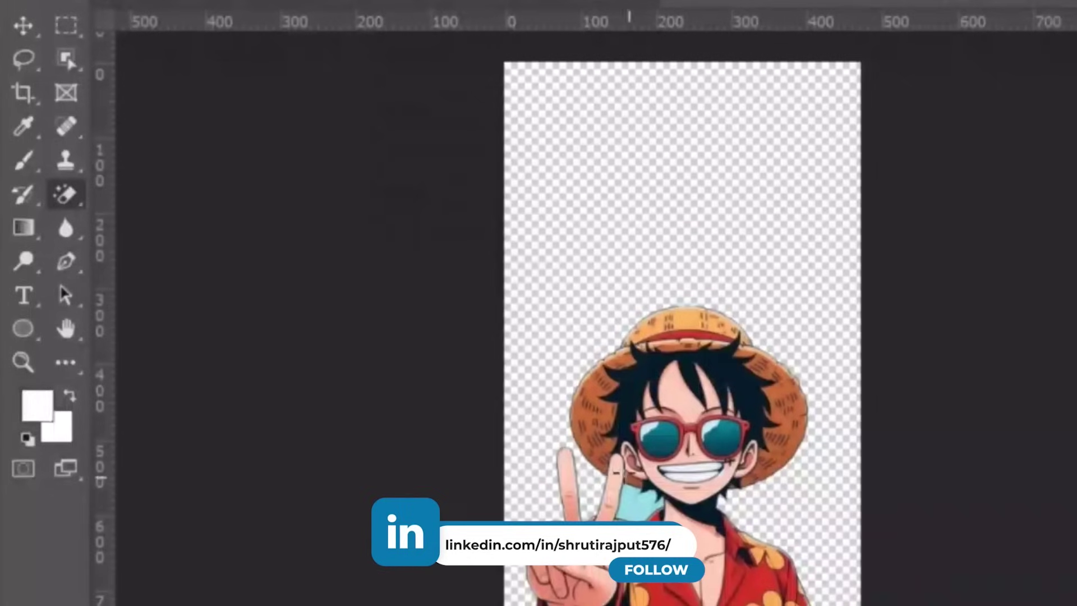
pyautogui.click(639, 499)
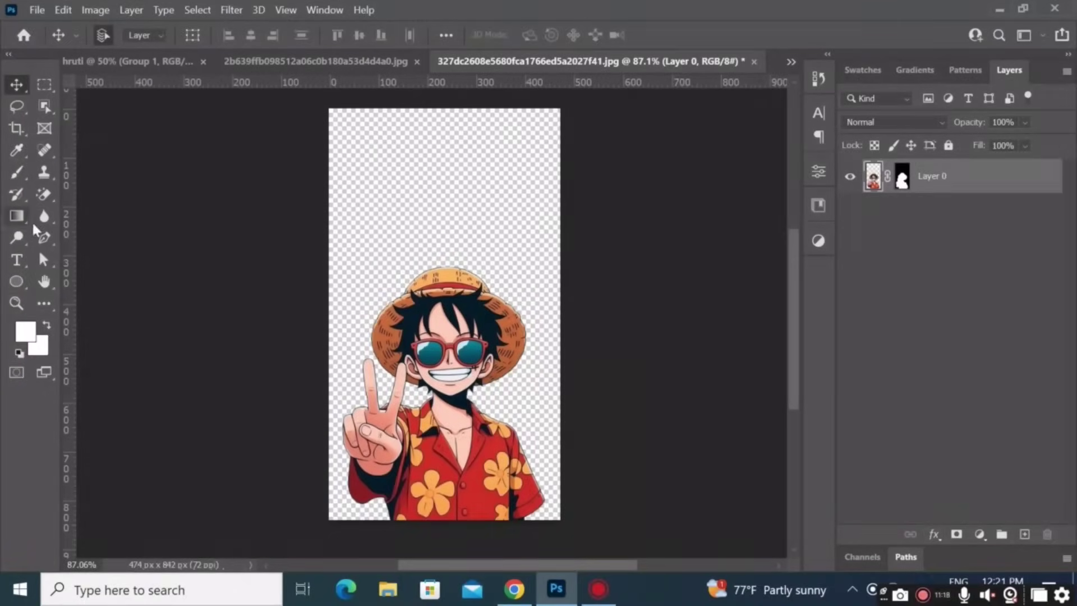
# Try curved test path segments with the Pen tool beside the character, and undo them.
pyautogui.click(43, 237)
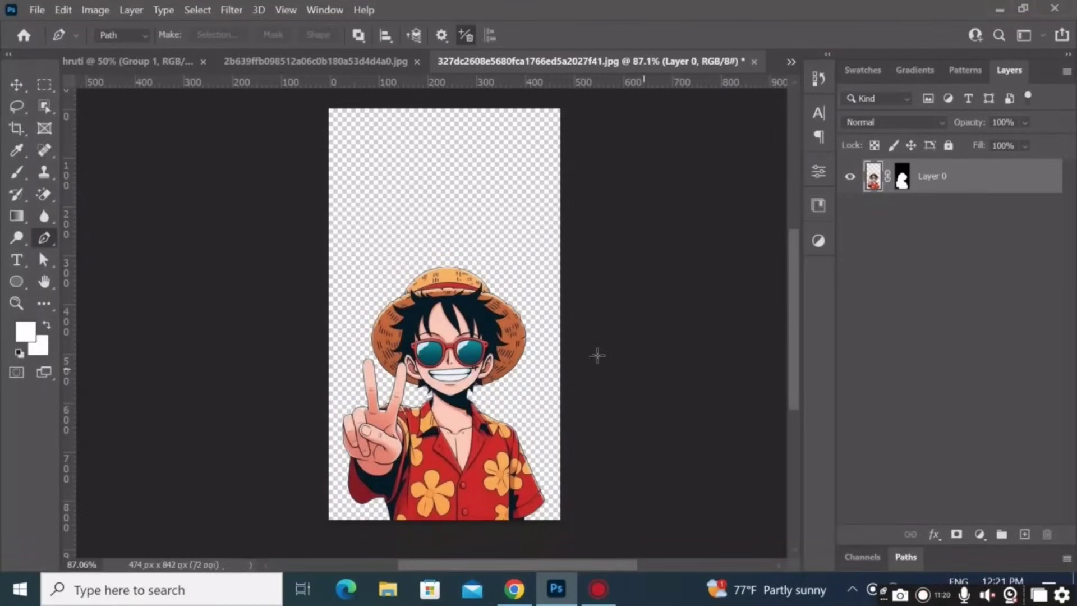
pyautogui.moveTo(542, 305); pyautogui.dragTo(666, 246)
pyautogui.moveTo(617, 182); pyautogui.dragTo(662, 528)
pyautogui.hotkey('ctrl', 'z')
pyautogui.scroll(-5, 515, 442)
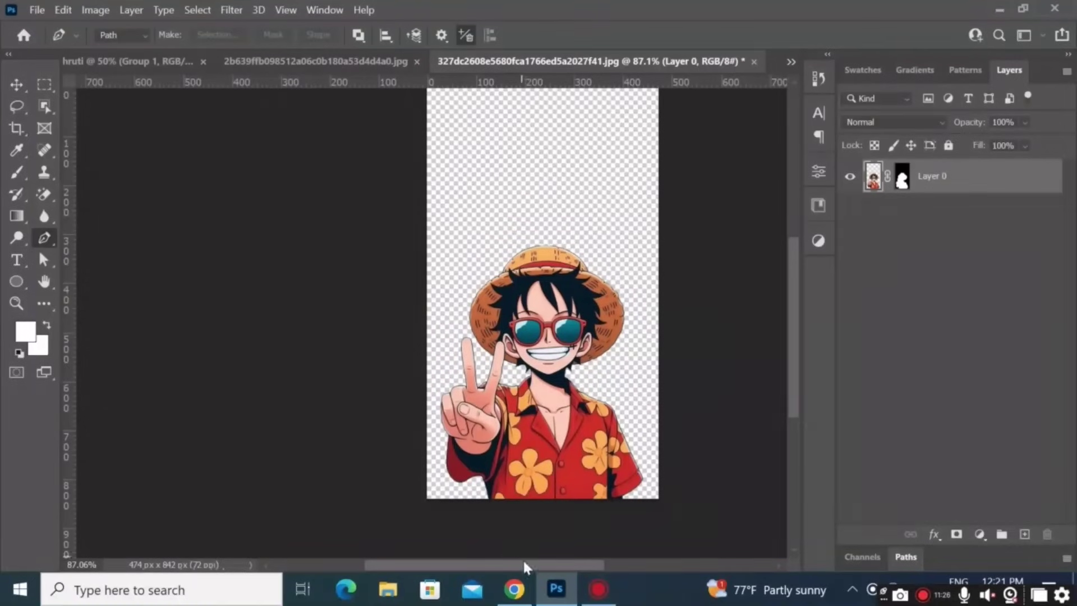
pyautogui.moveTo(529, 565); pyautogui.dragTo(554, 567)
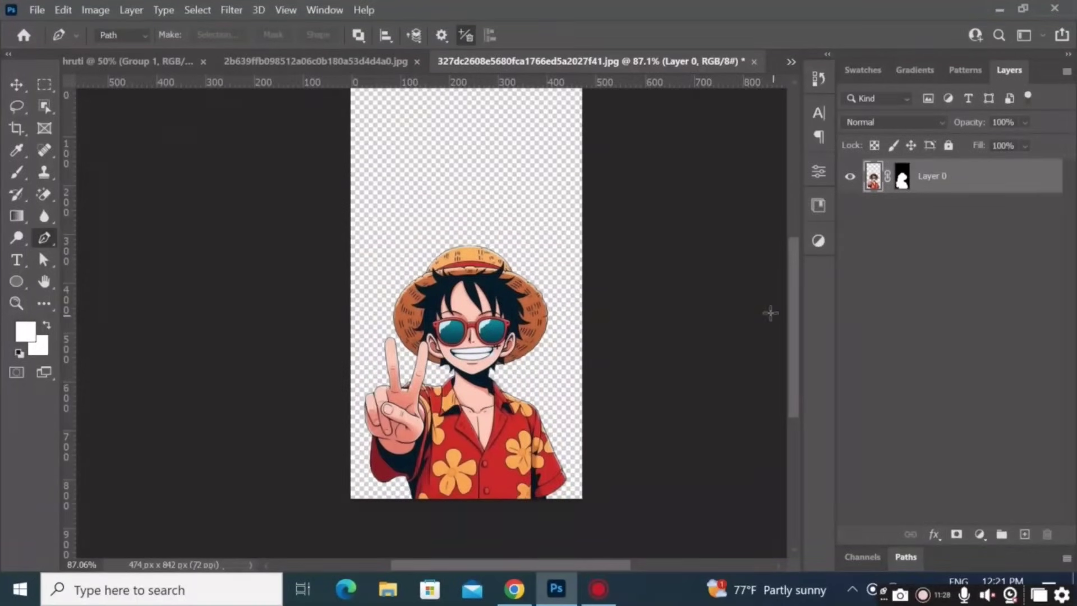
pyautogui.moveTo(793, 327); pyautogui.dragTo(794, 320)
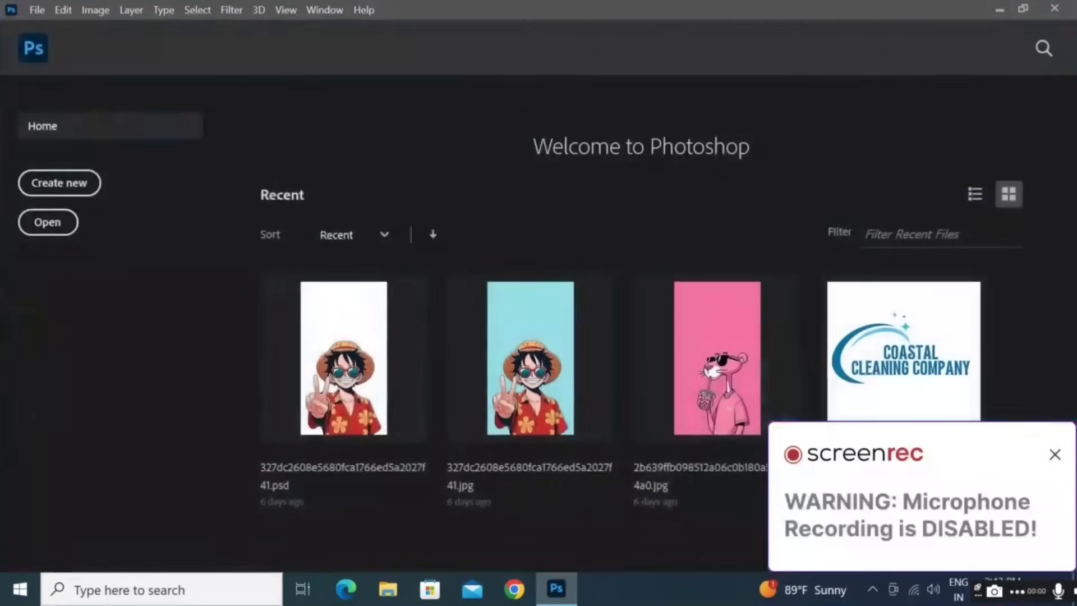
# Cancel the unfinished Pen path started at the straw hat's brim.
pyautogui.click(1054, 450)
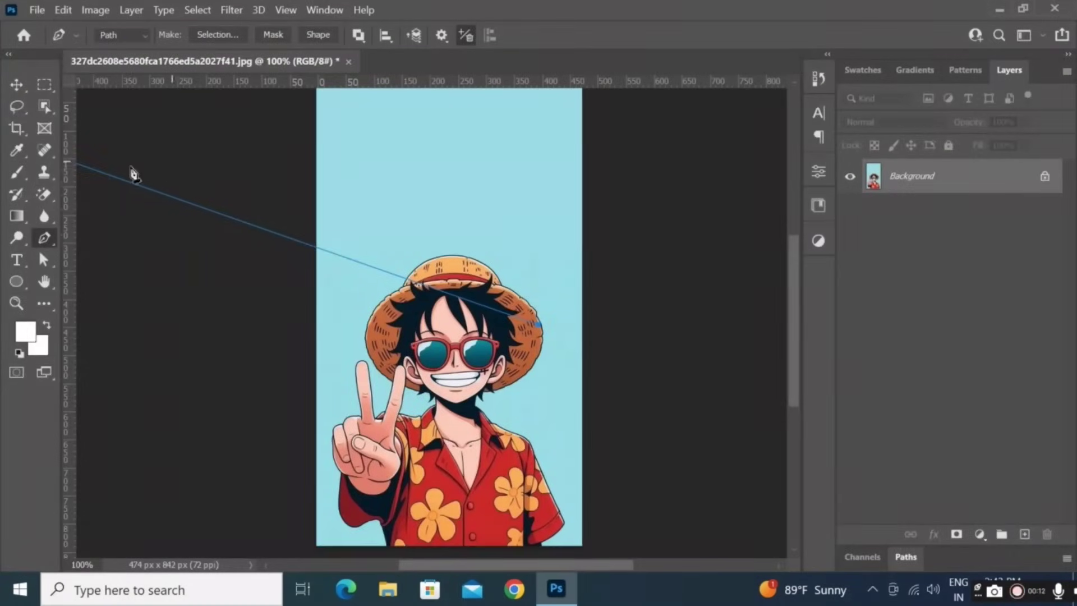
pyautogui.press('Escape')
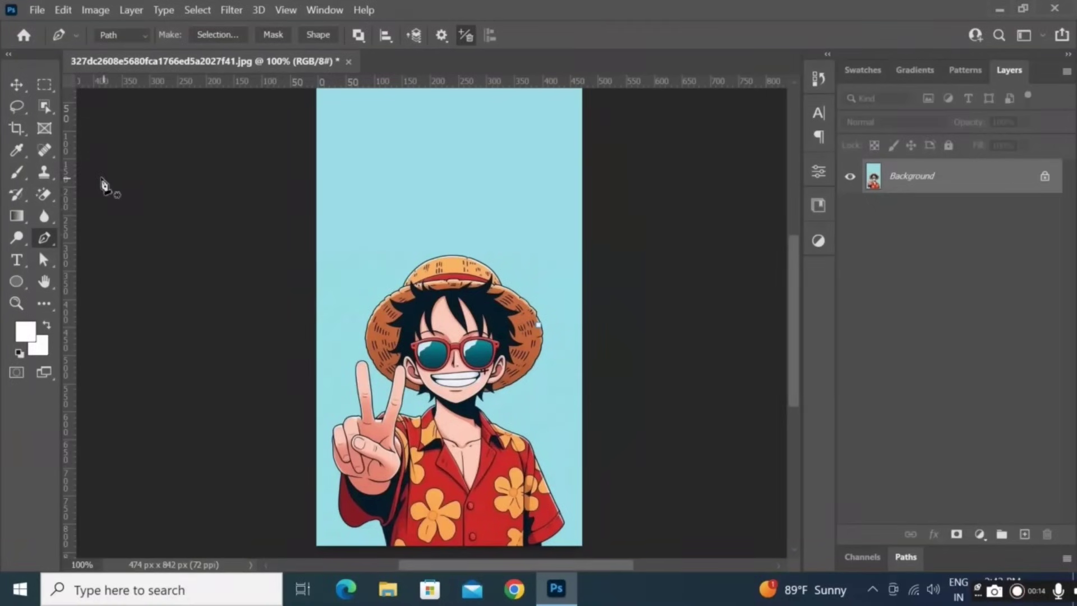
pyautogui.press('Escape')
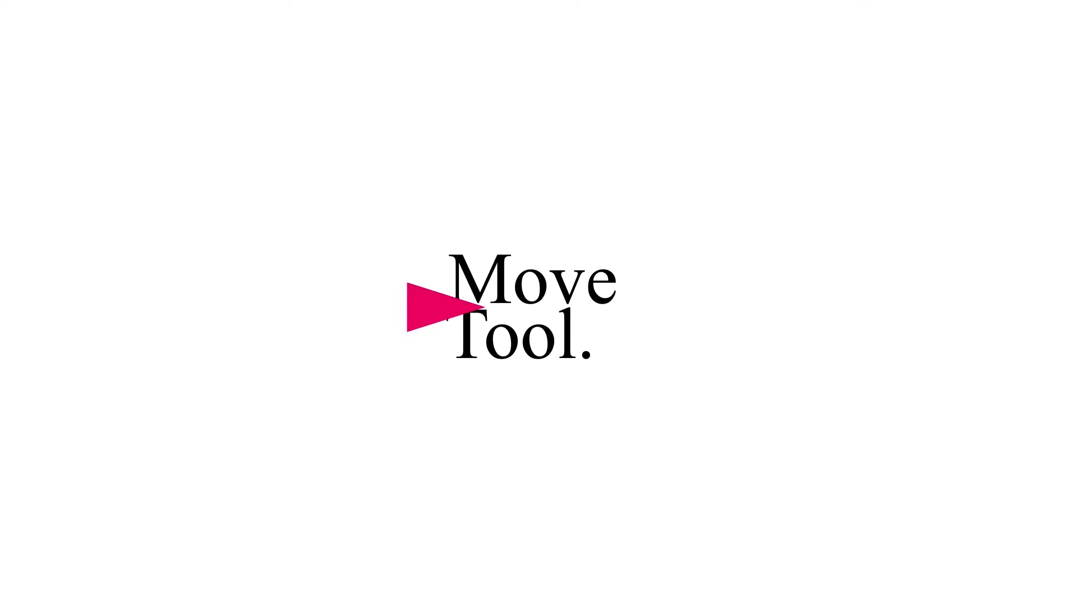
# Try to move the locked background image with the Move tool, and decline converting it to a normal layer.
pyautogui.moveTo(390, 145); pyautogui.dragTo(397, 166)
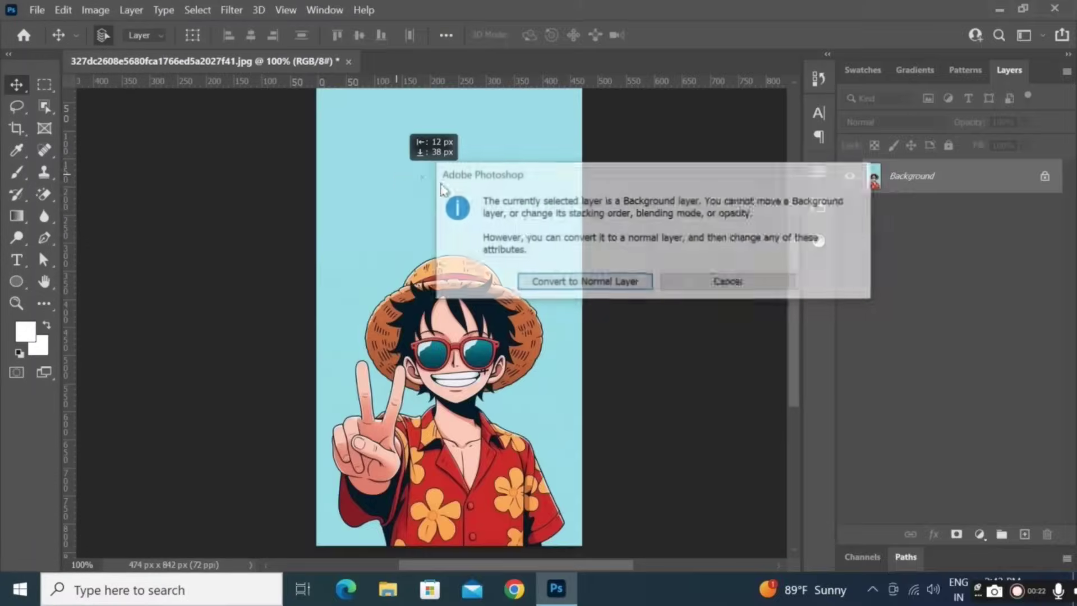
pyautogui.click(753, 282)
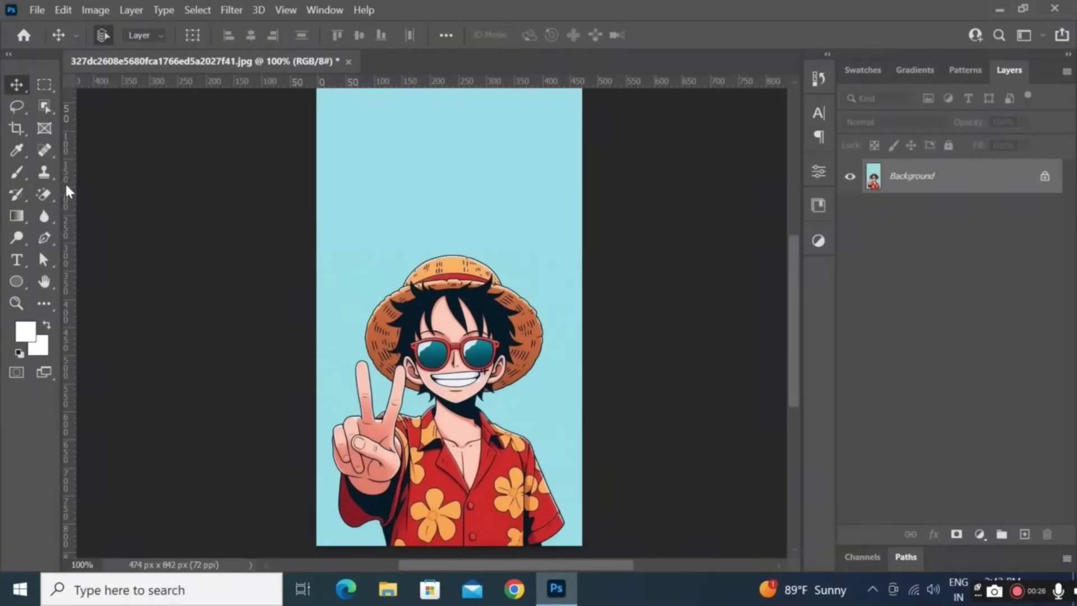
# Rotate the canvas view slightly clockwise with the Rotate View tool.
pyautogui.press('r')
pyautogui.moveTo(385, 113); pyautogui.dragTo(411, 221)
# Erase the blue background with the Magic Eraser, undo it, and erase the red shirt area around the buttons instead.
pyautogui.press('e')
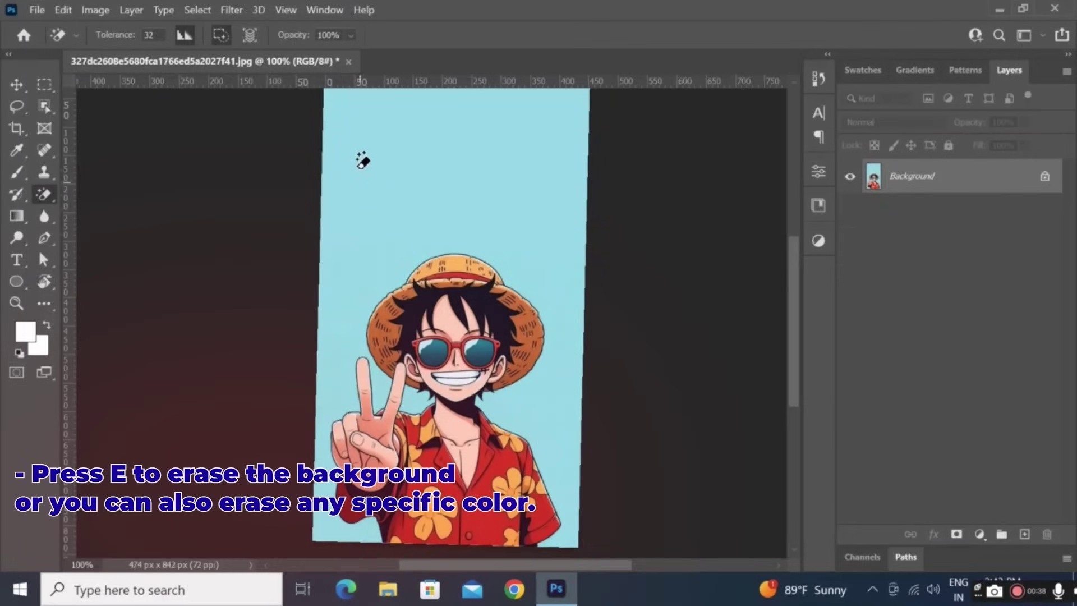
pyautogui.click(365, 161)
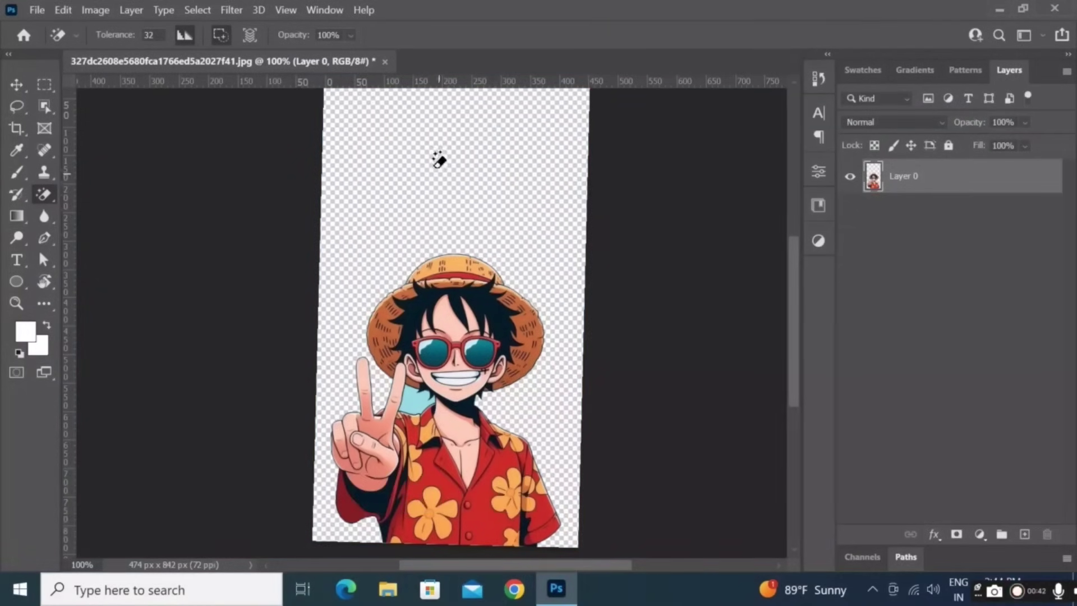
pyautogui.hotkey('ctrl', 'z')
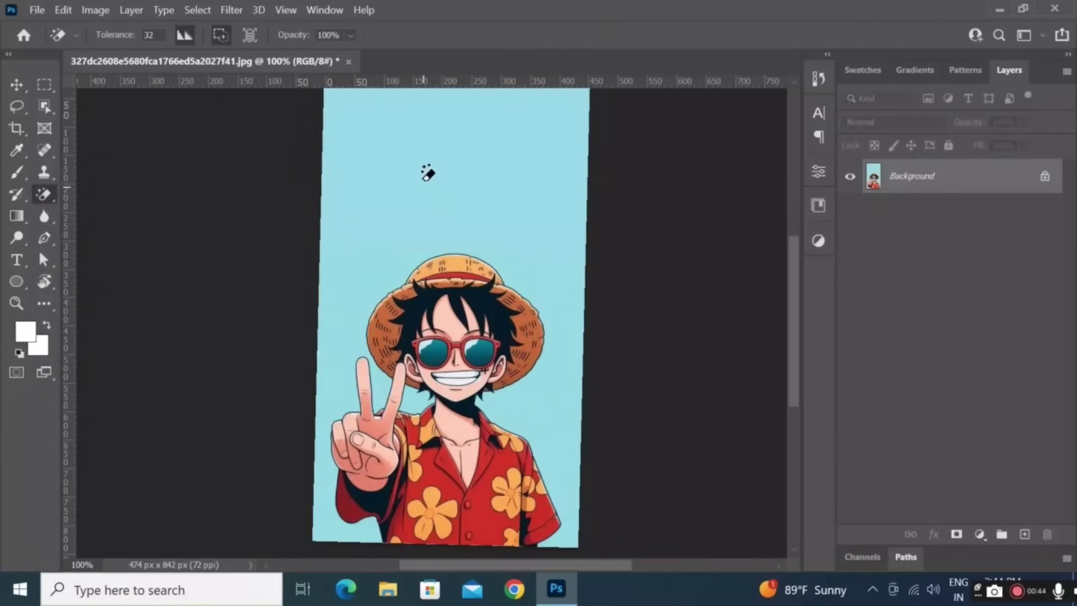
pyautogui.click(486, 491)
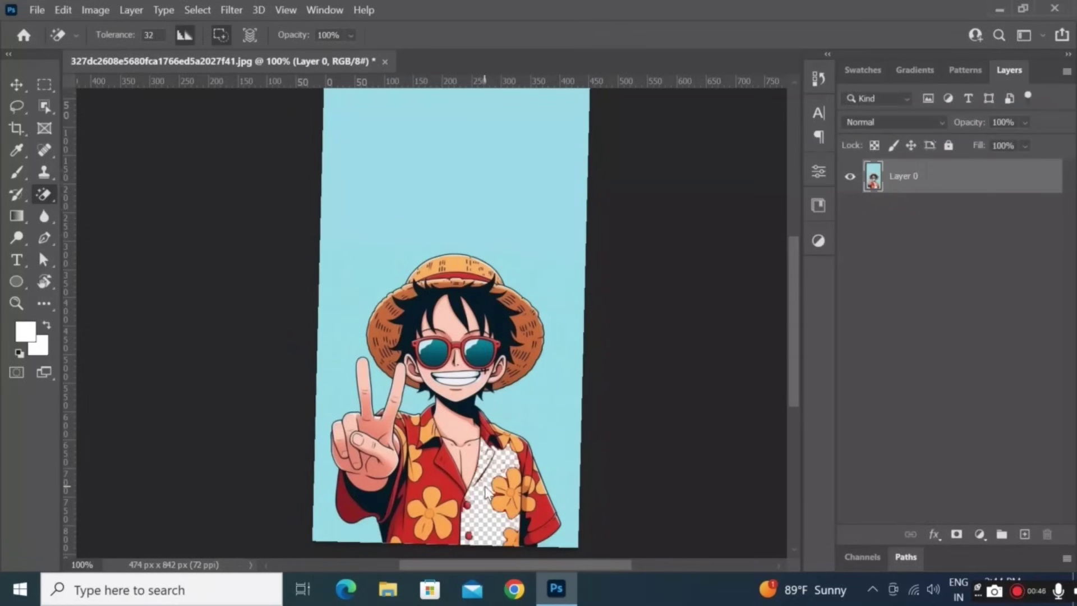
# Set the Magic Eraser tolerance to 100 and erase the shirt's red fabric and the straw hat's colour areas.
pyautogui.click(433, 492)
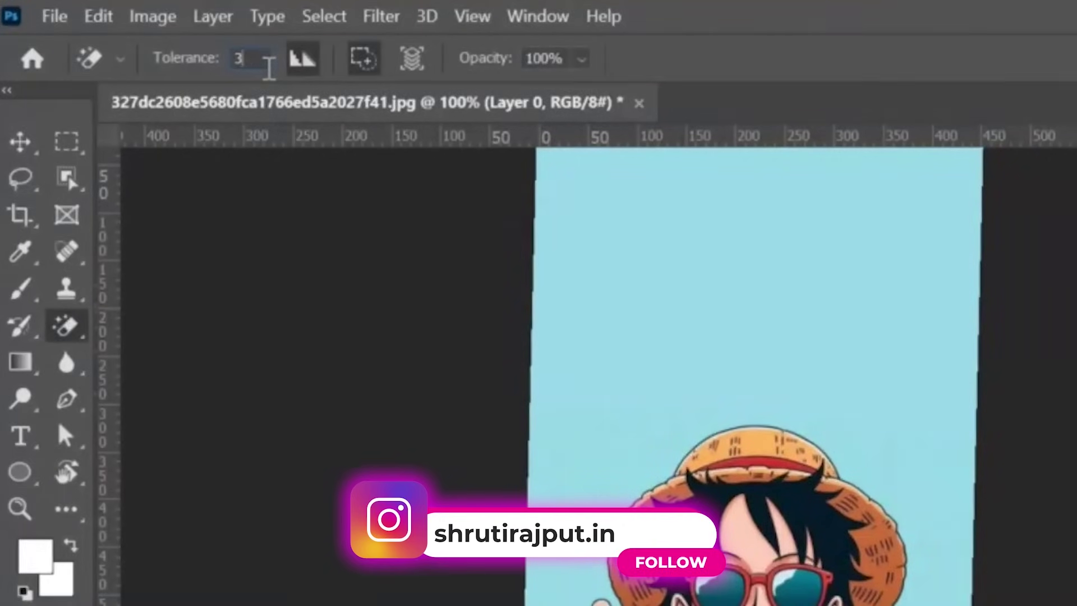
pyautogui.write('100')
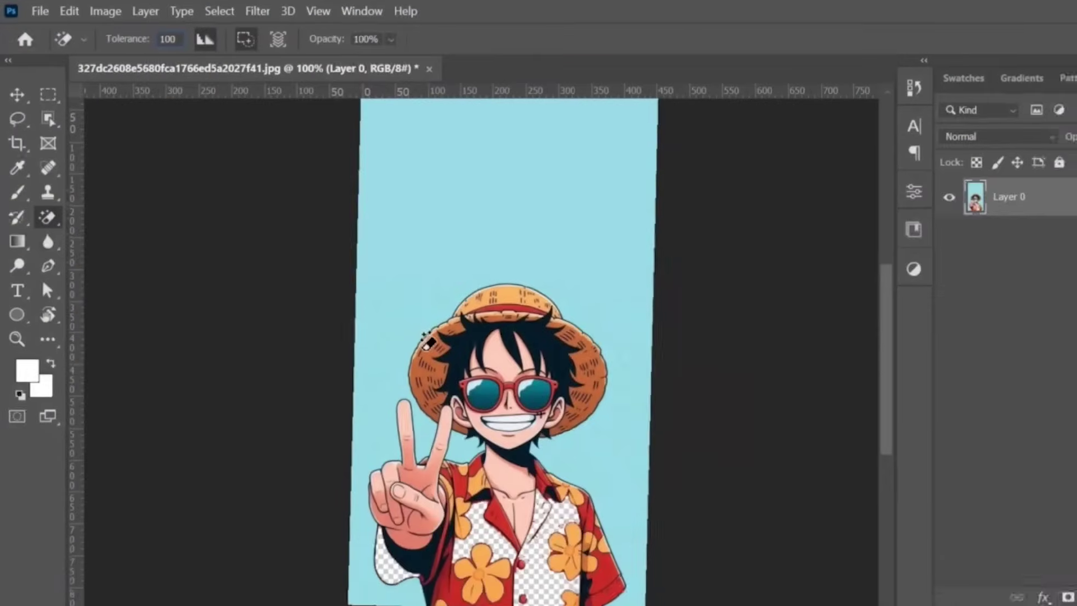
pyautogui.click(642, 530)
pyautogui.click(530, 306)
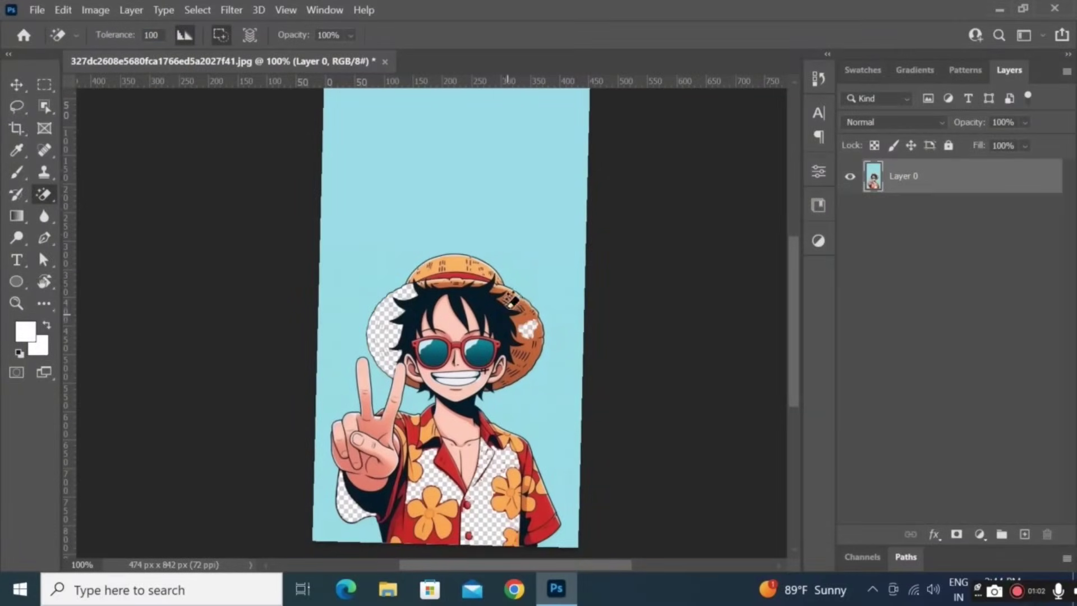
pyautogui.click(529, 300)
pyautogui.click(469, 248)
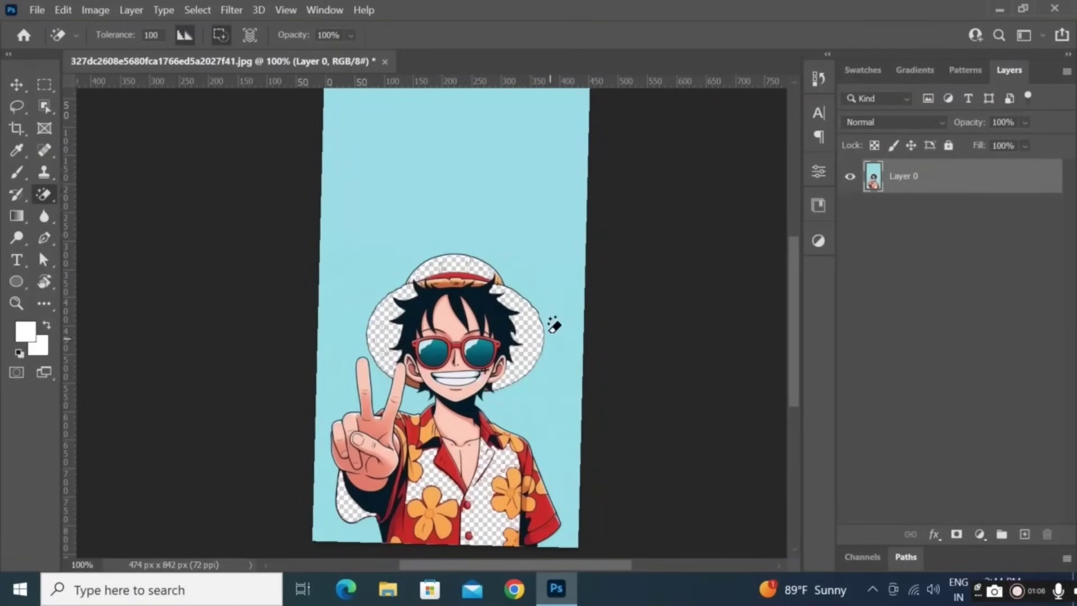
# Undo all the erasing on the shirt and hat back to the original locked Background layer.
pyautogui.hotkey('ctrl', 'z')
pyautogui.hotkey('ctrl', 'z')
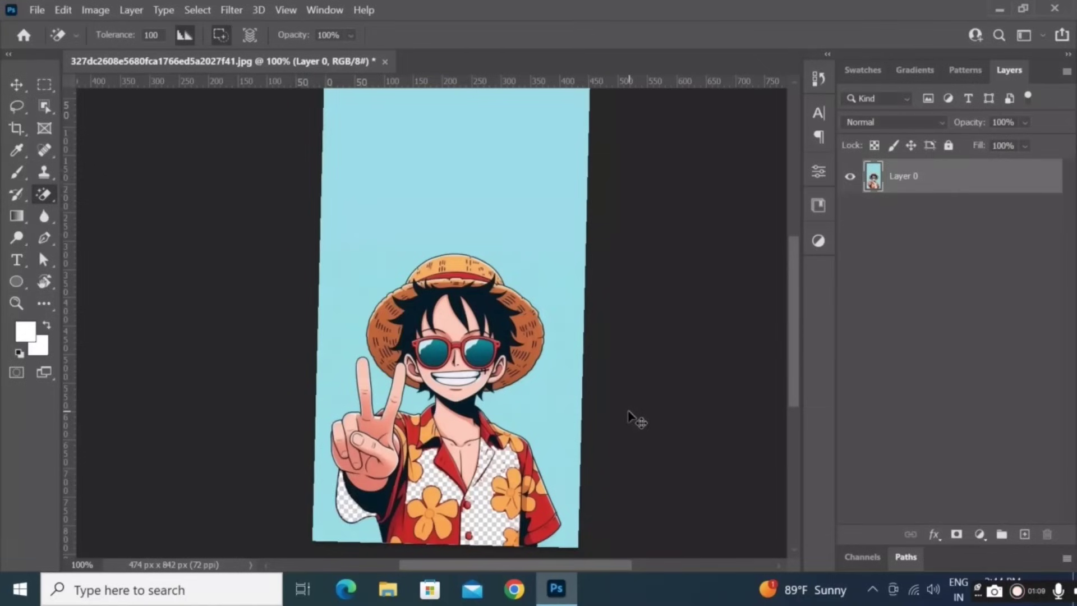
pyautogui.hotkey('ctrl', 'z')
pyautogui.hotkey('ctrl', 'z')
pyautogui.hotkey('ctrl', 'z')
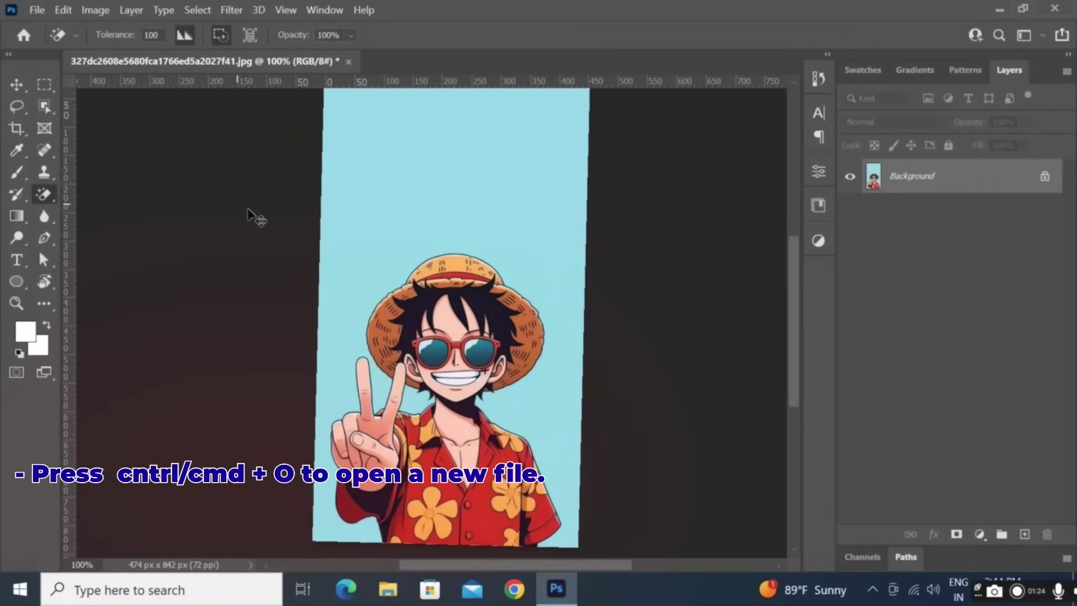
# Open the woman's portrait 240_F_226284088_jvpLMAjc0LF6gxg7vN5VZIVzEnJaKGwt.jpg from the Downloads folder.
pyautogui.hotkey('ctrl', 'o')
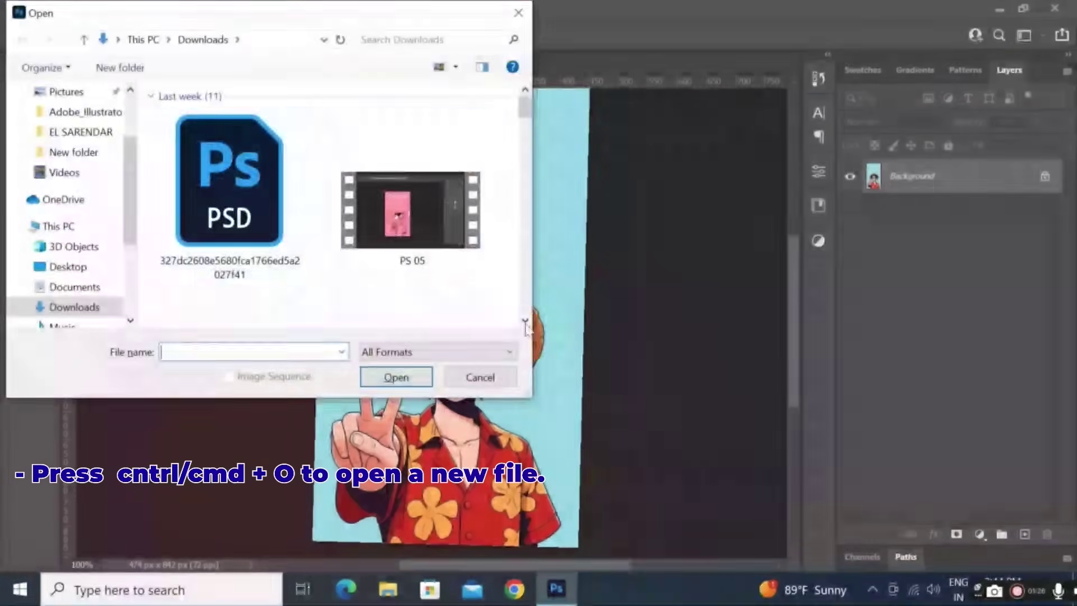
pyautogui.scroll(-10, 295, 218)
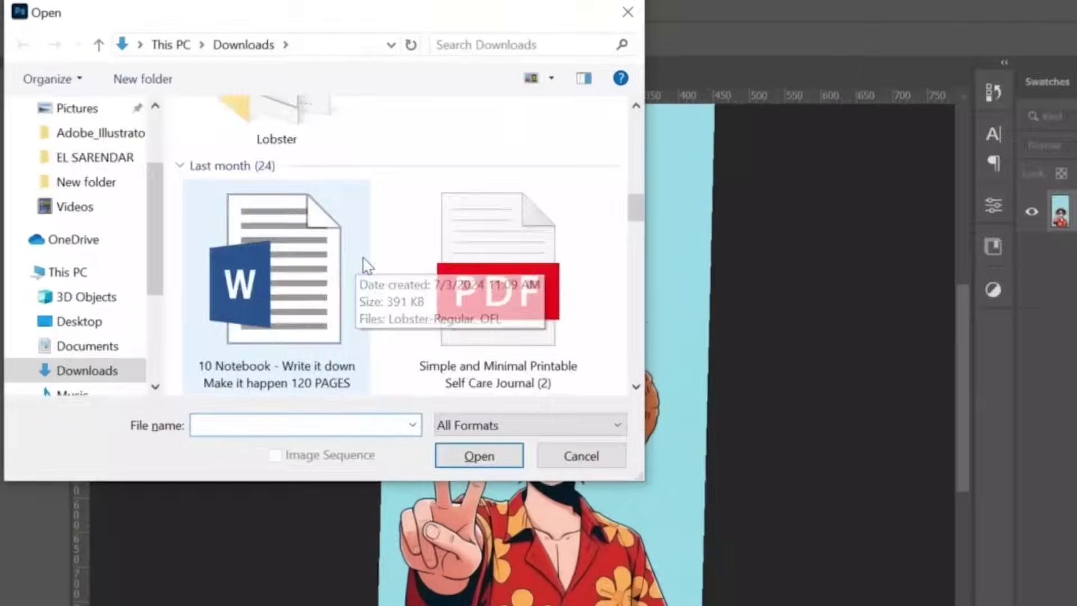
pyautogui.scroll(-10, 363, 259)
pyautogui.scroll(5, 361, 258)
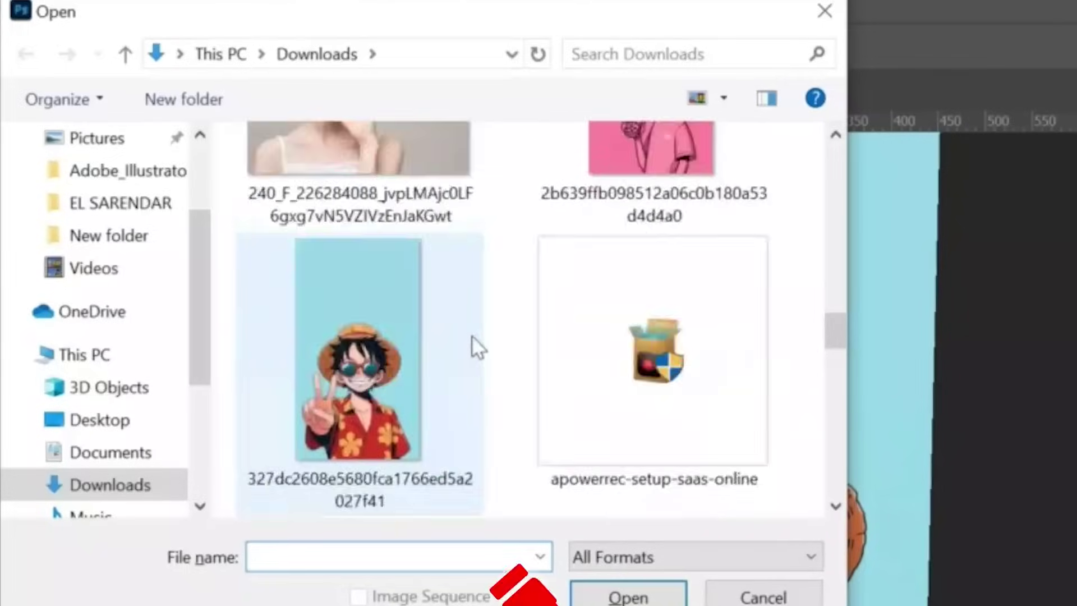
pyautogui.scroll(-3, 466, 340)
pyautogui.scroll(5, 460, 337)
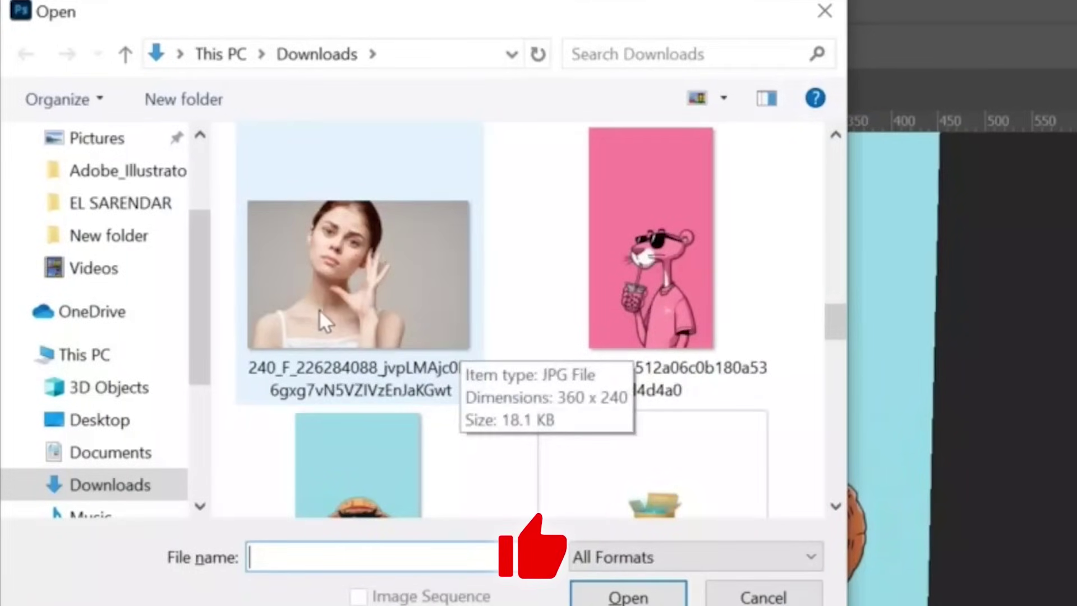
pyautogui.doubleClick(346, 308)
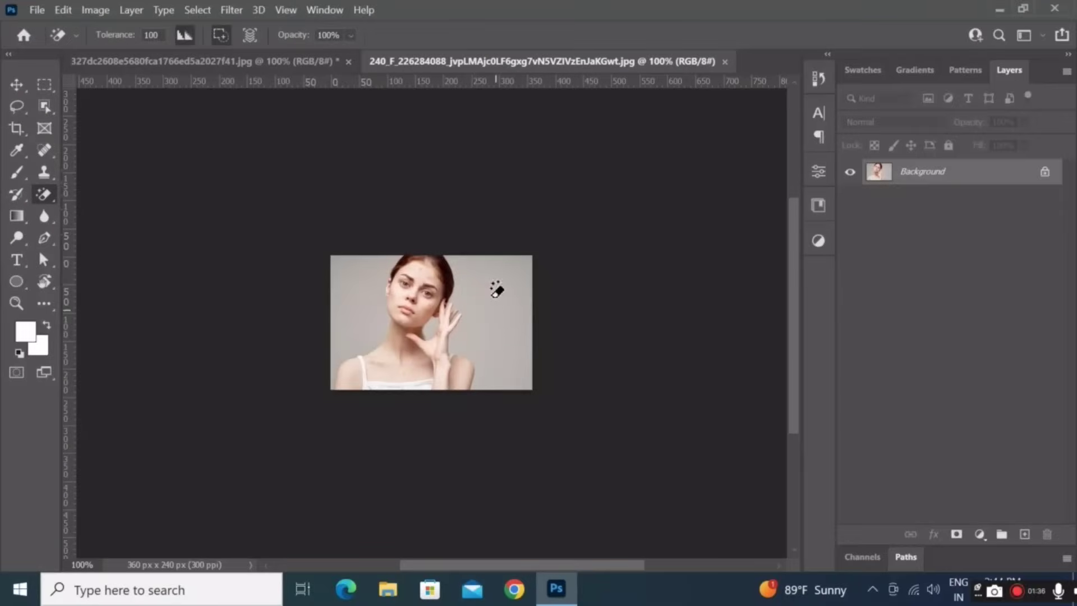
# Try erasing the portrait's grey background with the Magic Eraser at tolerance 100, and undo the erasure.
pyautogui.click(507, 296)
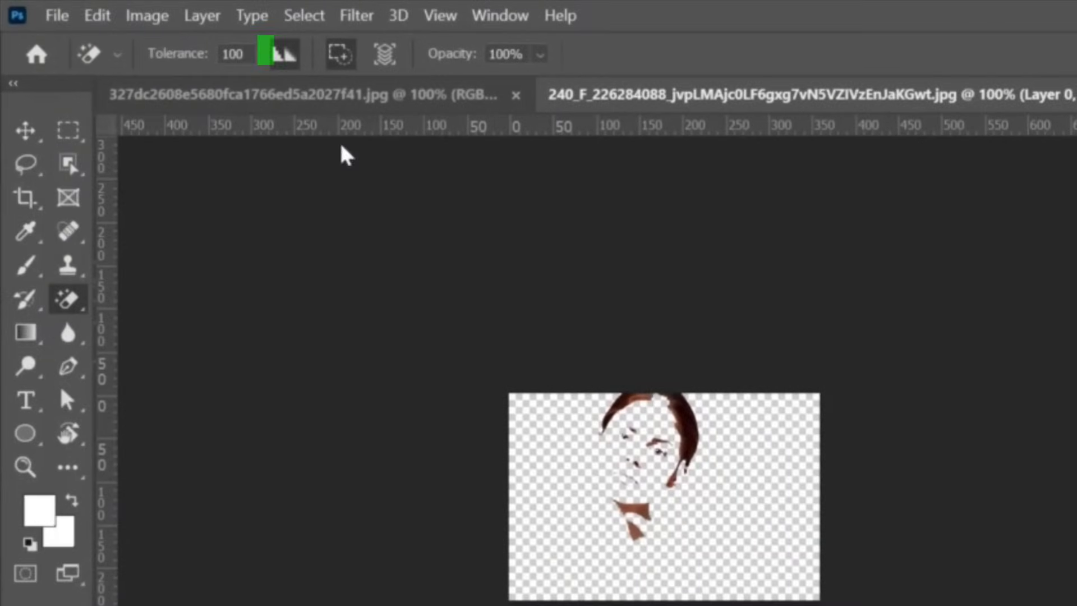
pyautogui.hotkey('ctrl', 'z')
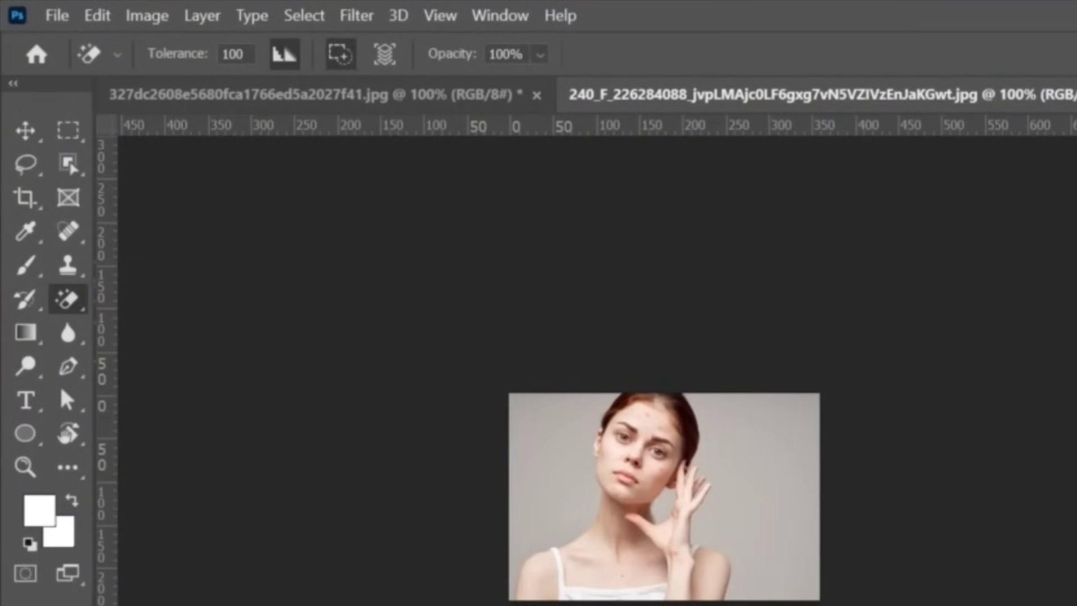
# Add a new empty layer above the Background and rename it TOTO.
pyautogui.hotkey('ctrl', 'j')
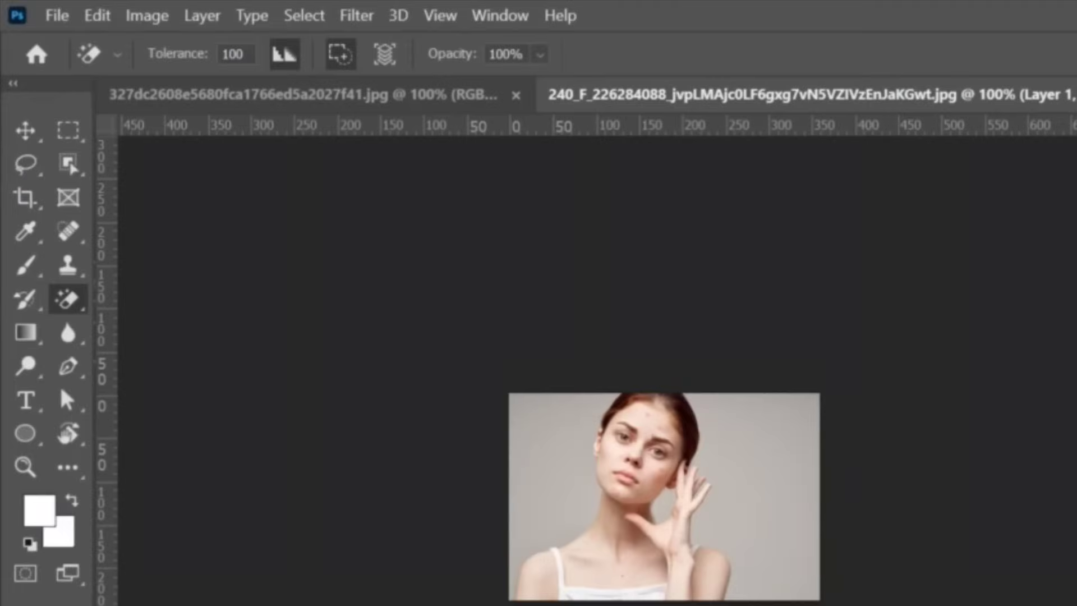
pyautogui.doubleClick(845, 266)
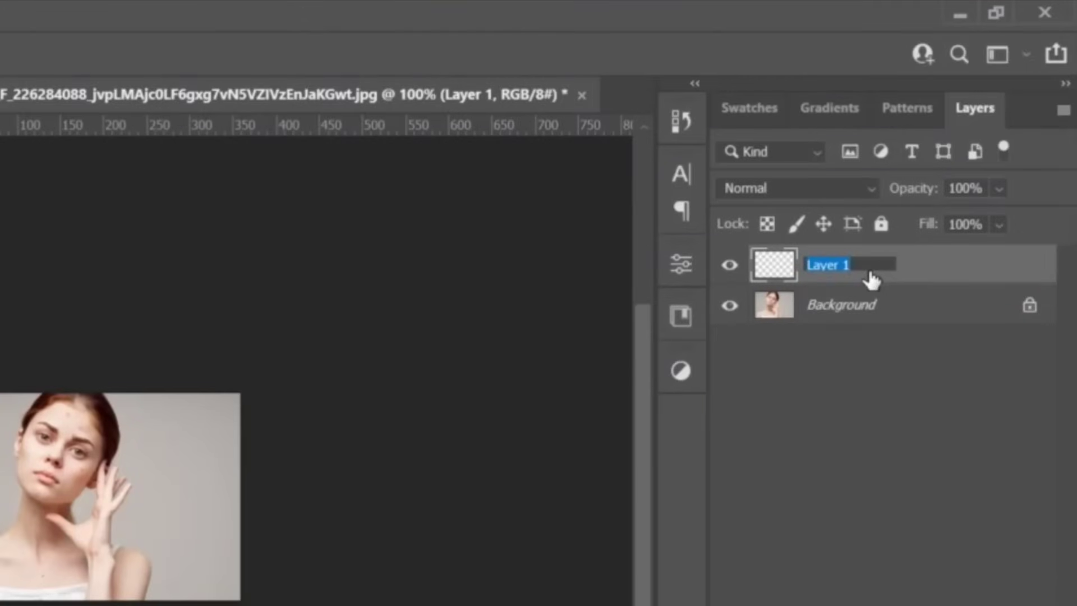
pyautogui.write('TOTO')
pyautogui.press('Return')
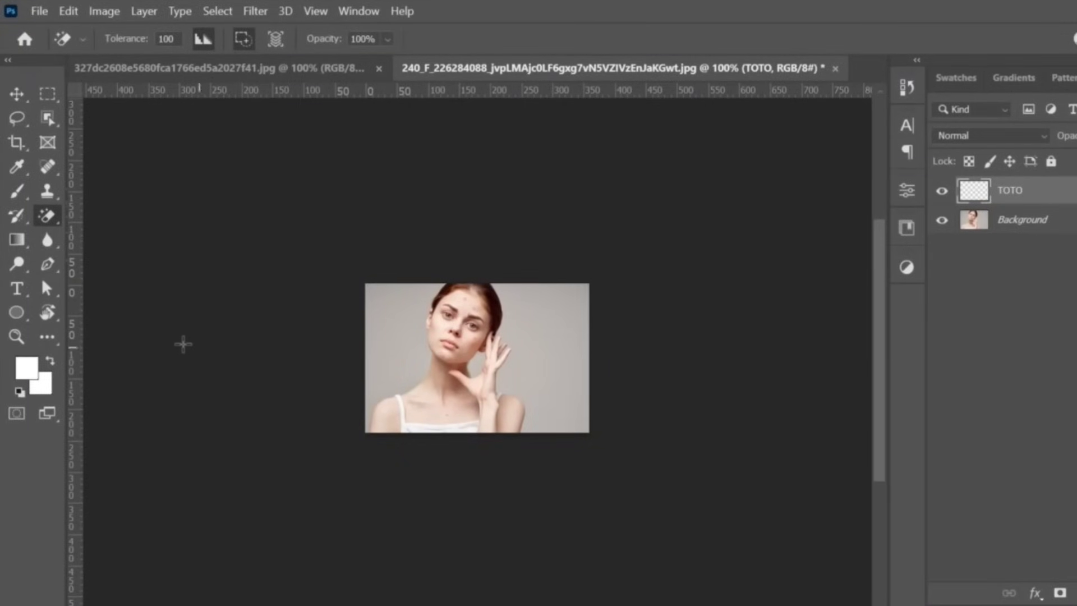
# Zoom in on the portrait and pan it to the middle of the workspace.
pyautogui.press('z')
pyautogui.moveTo(428, 372)
pyautogui.mouseDown()
pyautogui.moveTo(458, 353)
pyautogui.moveTo(469, 320)
pyautogui.moveTo(548, 308)
pyautogui.mouseUp()
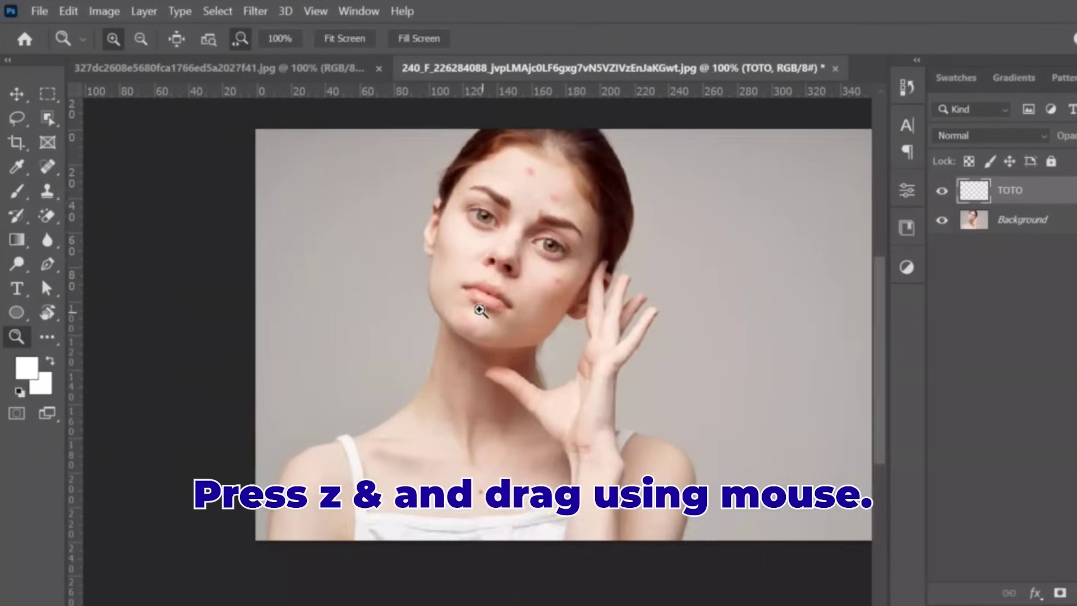
pyautogui.press('e')
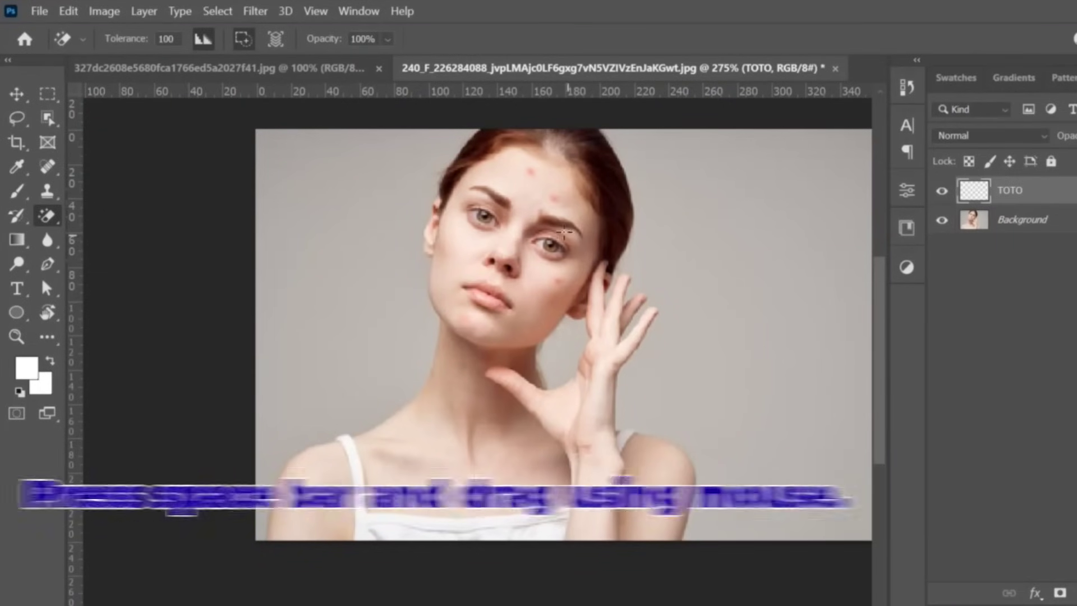
pyautogui.moveTo(678, 254); pyautogui.dragTo(617, 284)
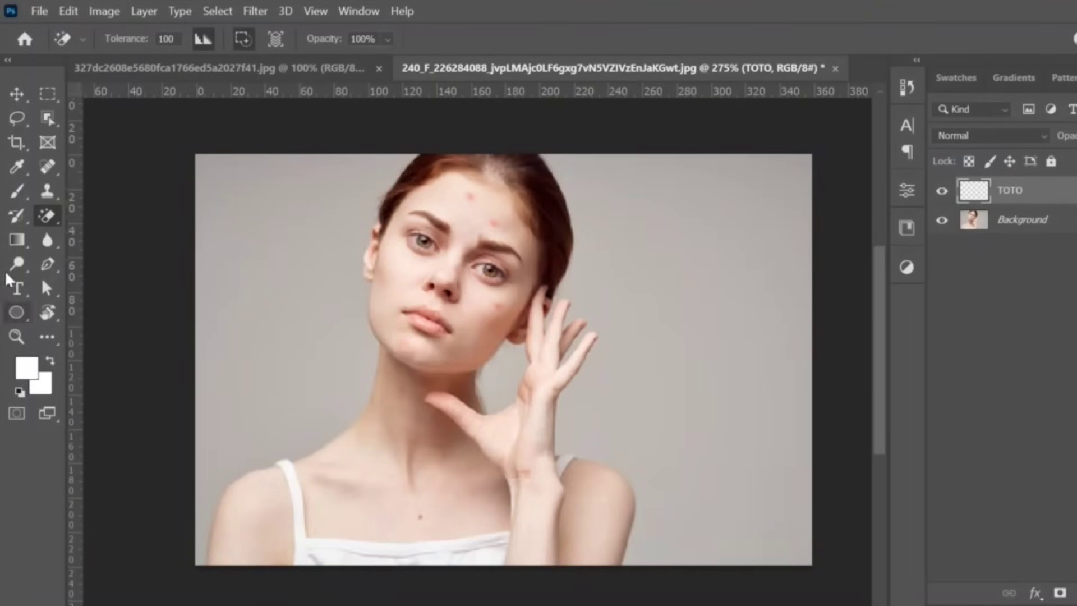
pyautogui.click(17, 239)
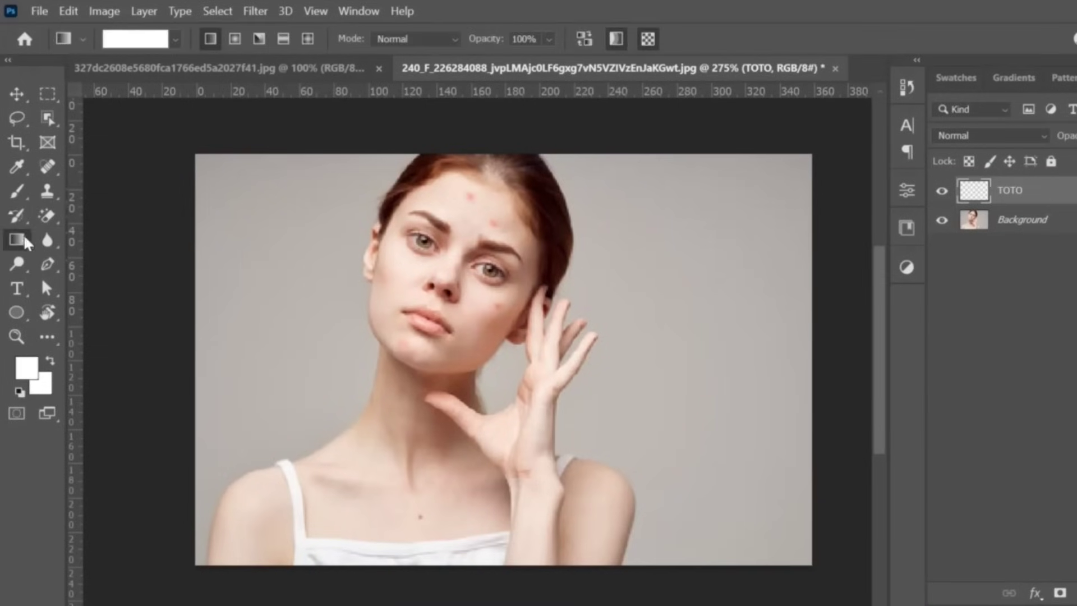
pyautogui.rightClick(17, 240)
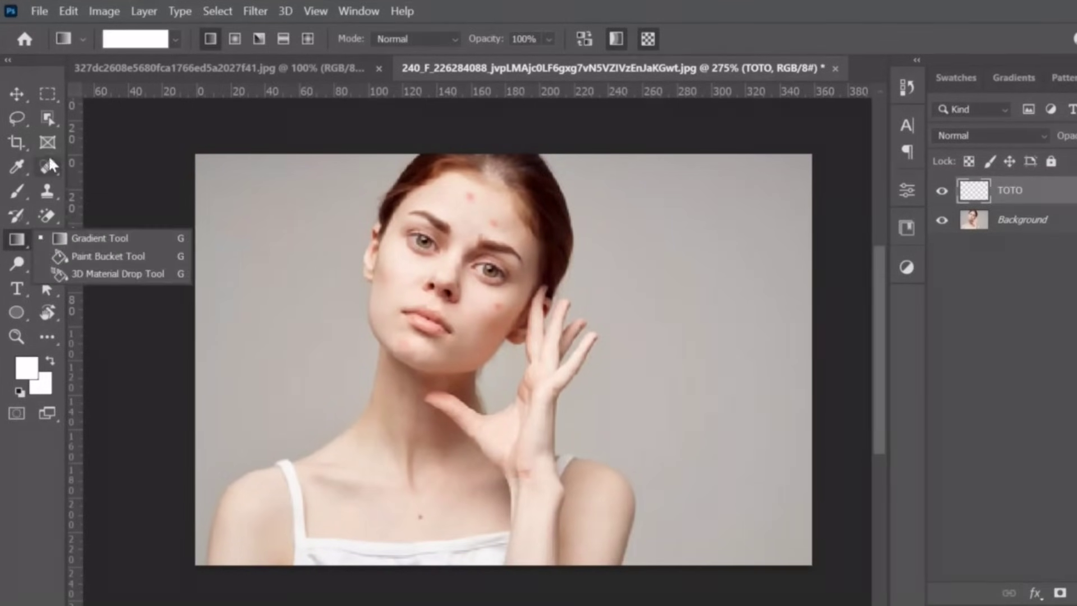
pyautogui.click(1, 537)
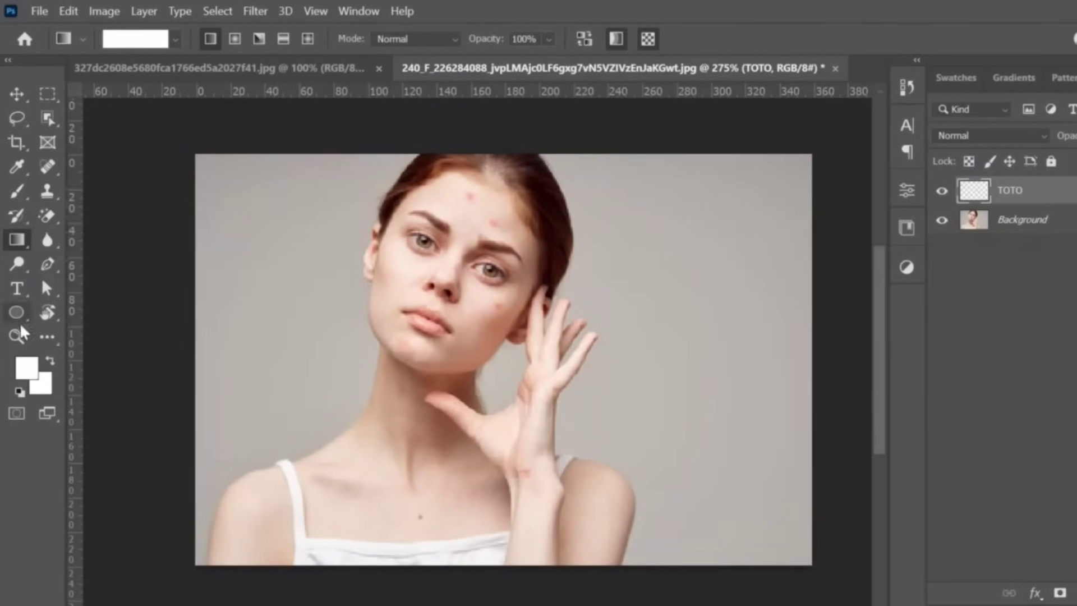
# Draw a rectangle shape about 40 × 47 px on the grey backdrop in the photo's upper-left area.
pyautogui.rightClick(20, 312)
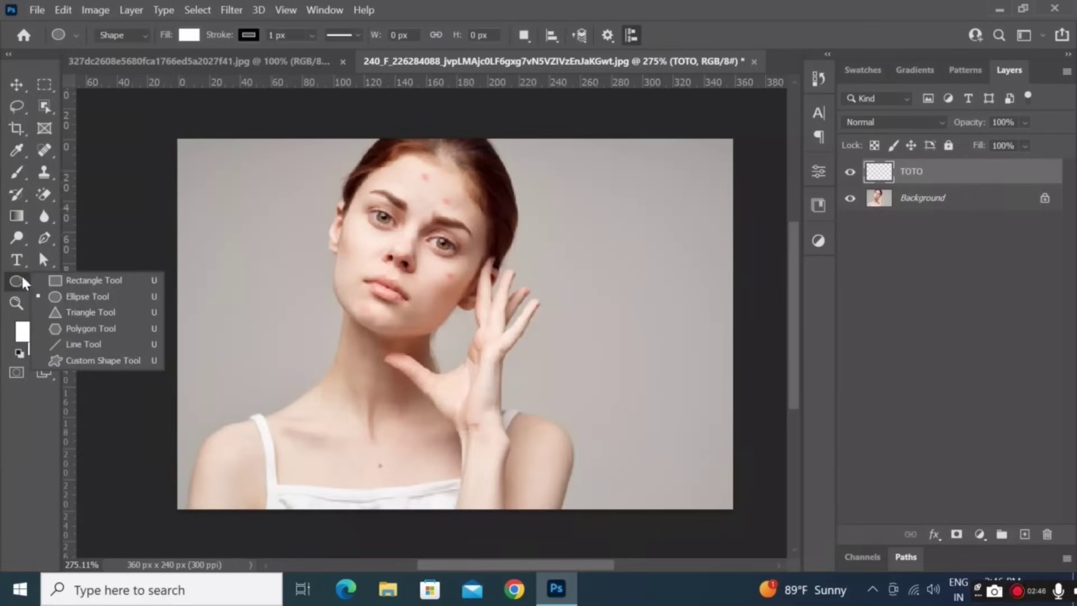
pyautogui.click(93, 280)
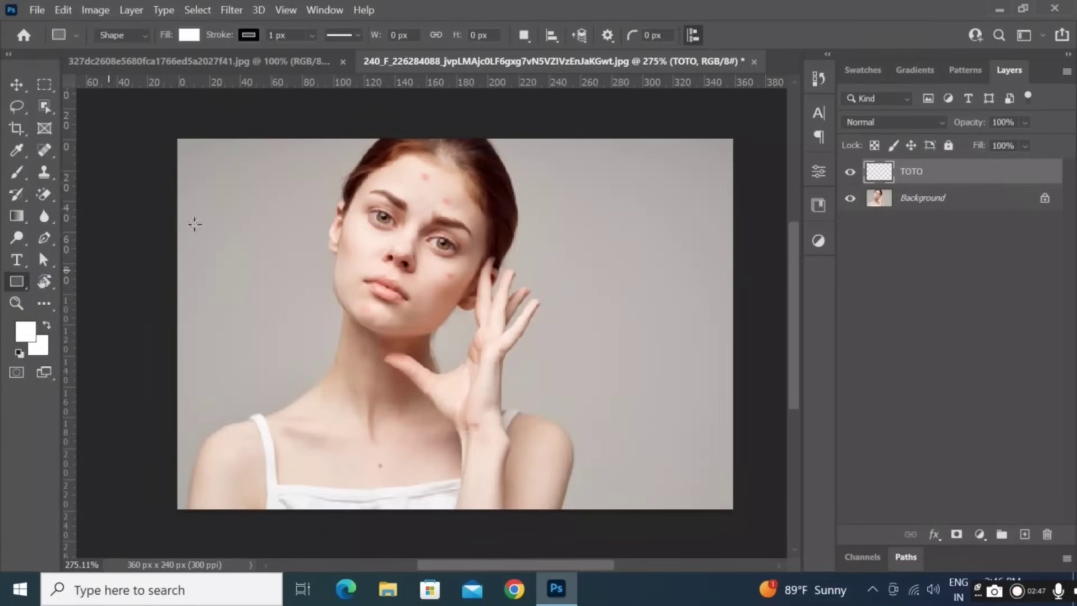
pyautogui.moveTo(214, 165); pyautogui.dragTo(300, 254)
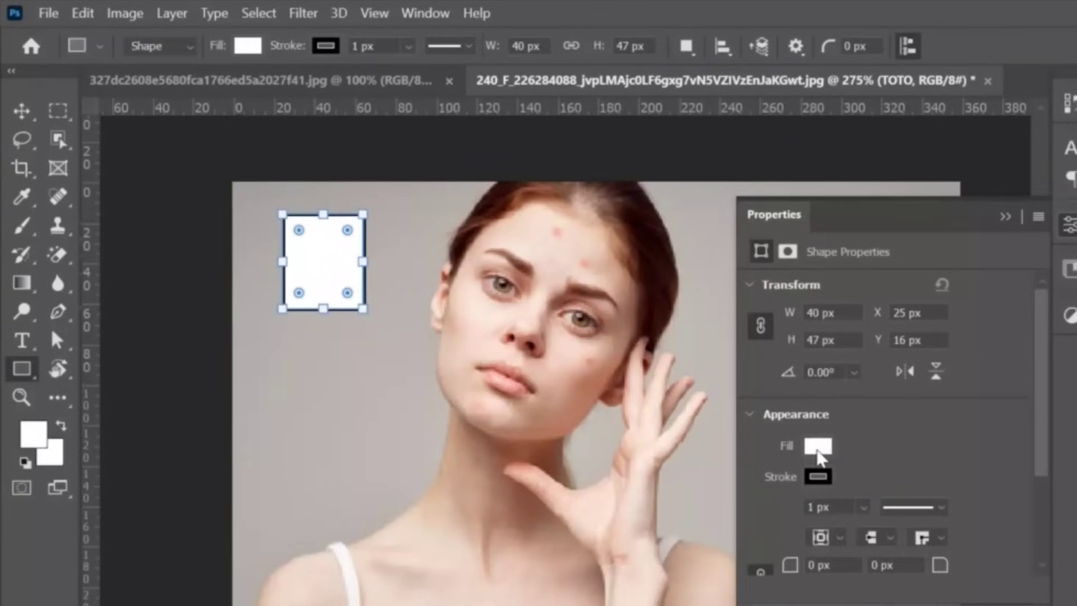
# Change the rectangle's fill to a custom muted red and close the shape properties.
pyautogui.click(818, 449)
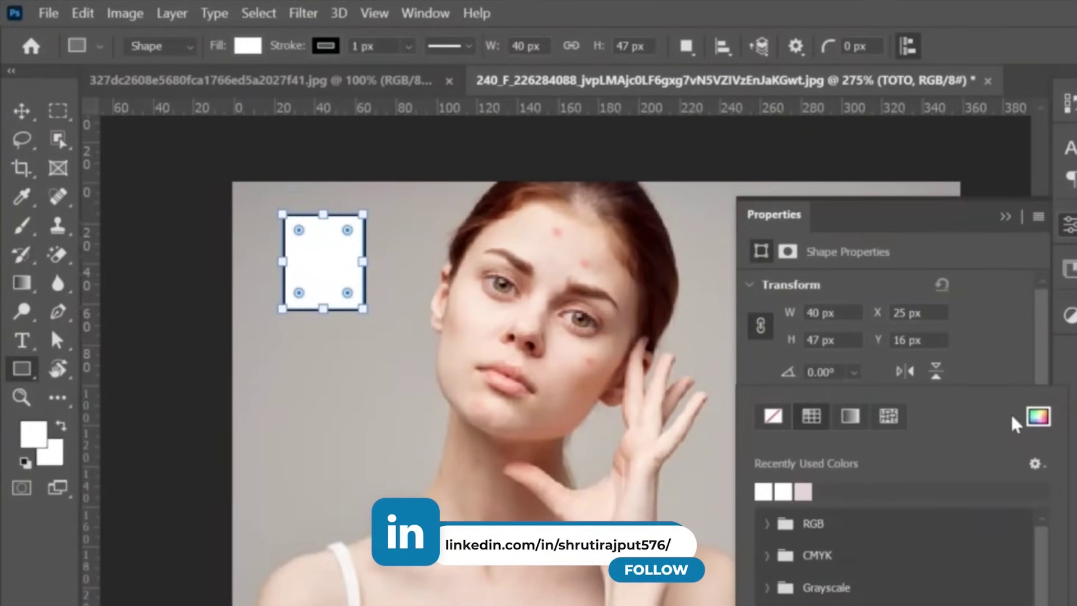
pyautogui.click(1039, 416)
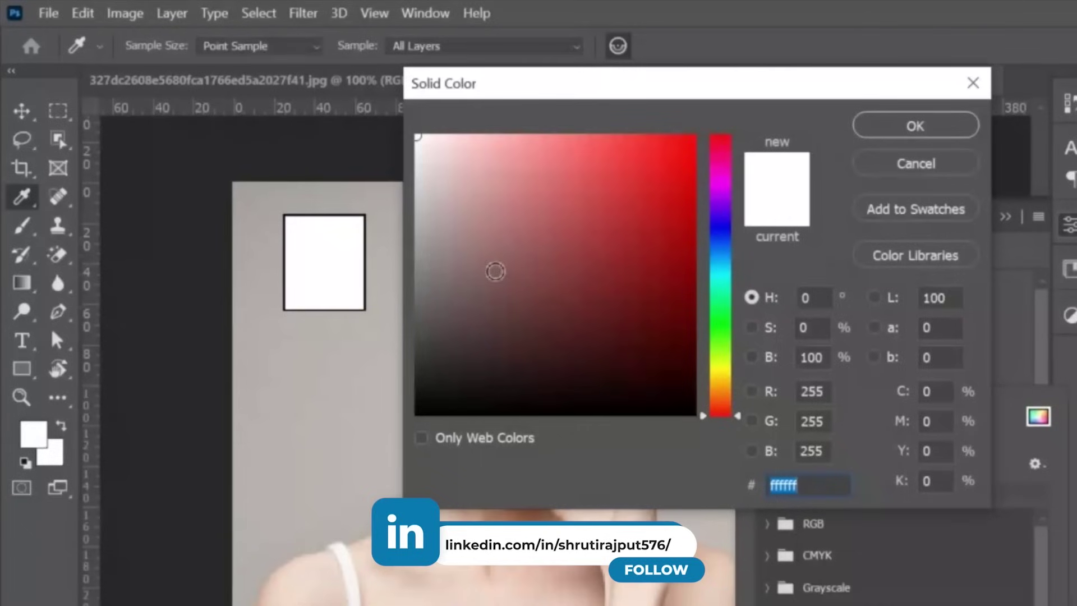
pyautogui.moveTo(492, 142); pyautogui.dragTo(527, 235)
pyautogui.click(892, 122)
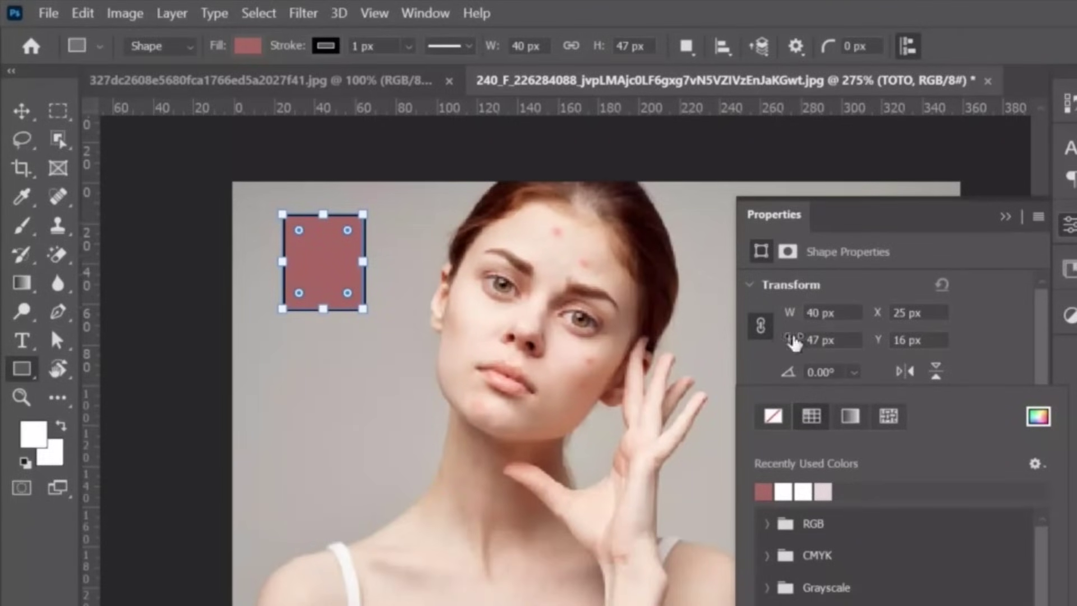
pyautogui.scroll(-2, 943, 471)
pyautogui.scroll(1, 914, 466)
pyautogui.click(1005, 217)
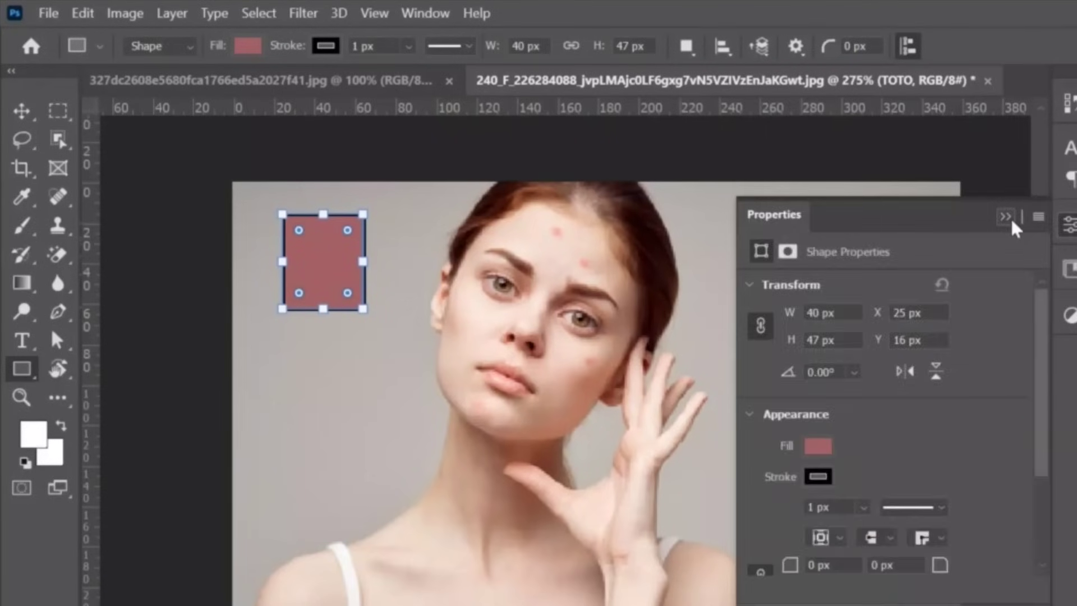
pyautogui.click(1005, 216)
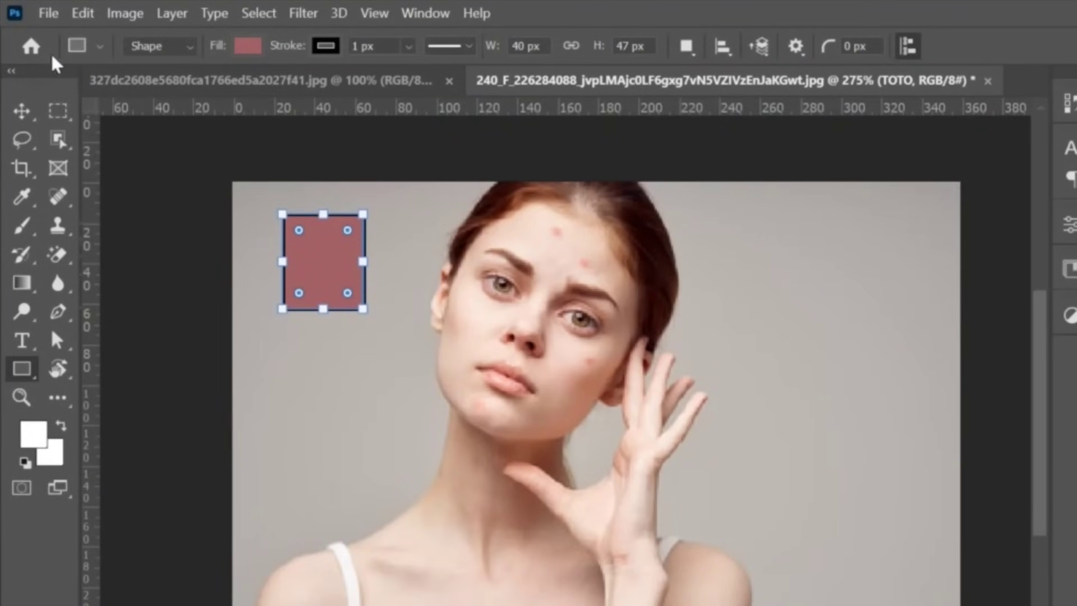
# Move the red rectangle to the upper-right area of the photo with the Move tool.
pyautogui.click(32, 118)
pyautogui.moveTo(330, 284); pyautogui.dragTo(289, 380)
pyautogui.moveTo(289, 379); pyautogui.dragTo(865, 303)
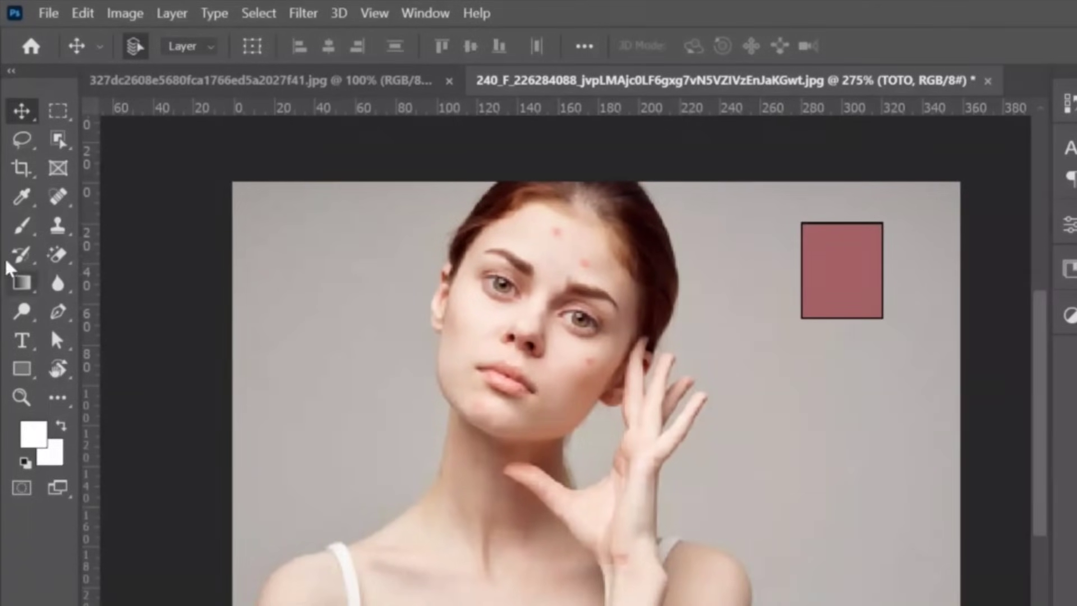
# Draw a white artboard about 409 × 303 px with the Artboard tool in the empty area to the left of the photo.
pyautogui.rightClick(25, 113)
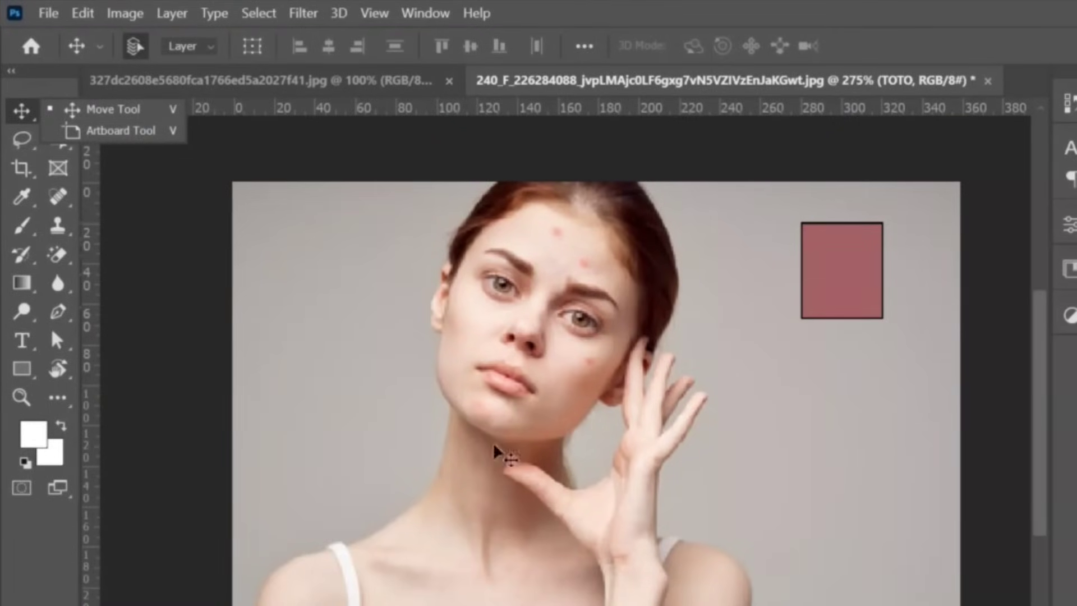
pyautogui.click(79, 134)
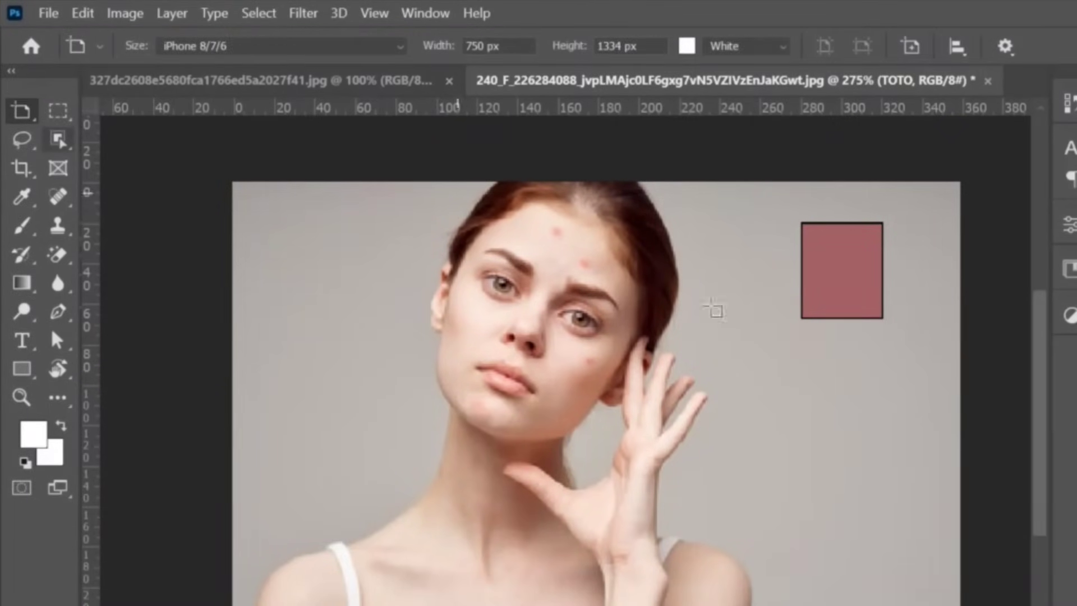
pyautogui.press('z')
pyautogui.moveTo(813, 330); pyautogui.dragTo(738, 369)
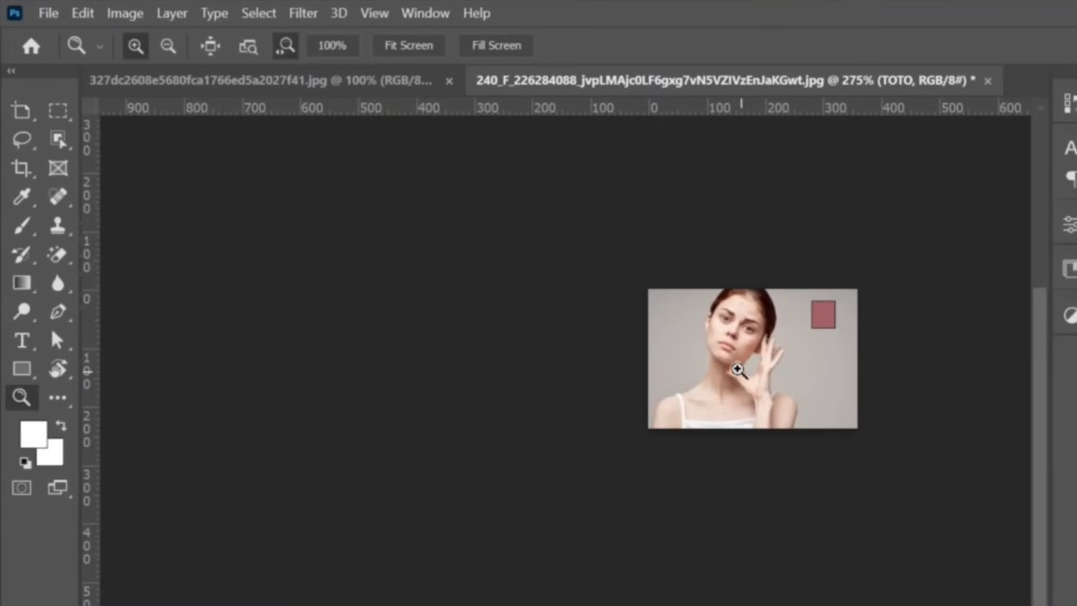
pyautogui.moveTo(333, 253); pyautogui.dragTo(568, 427)
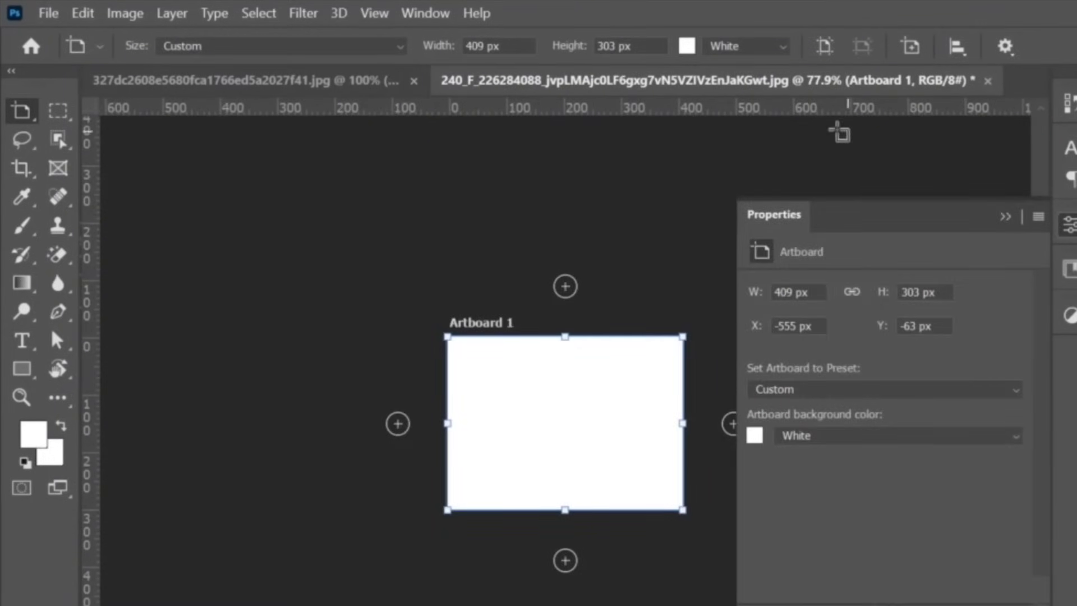
# Close the artboard's properties, switch to the Move tool and deselect the artboard.
pyautogui.click(1006, 217)
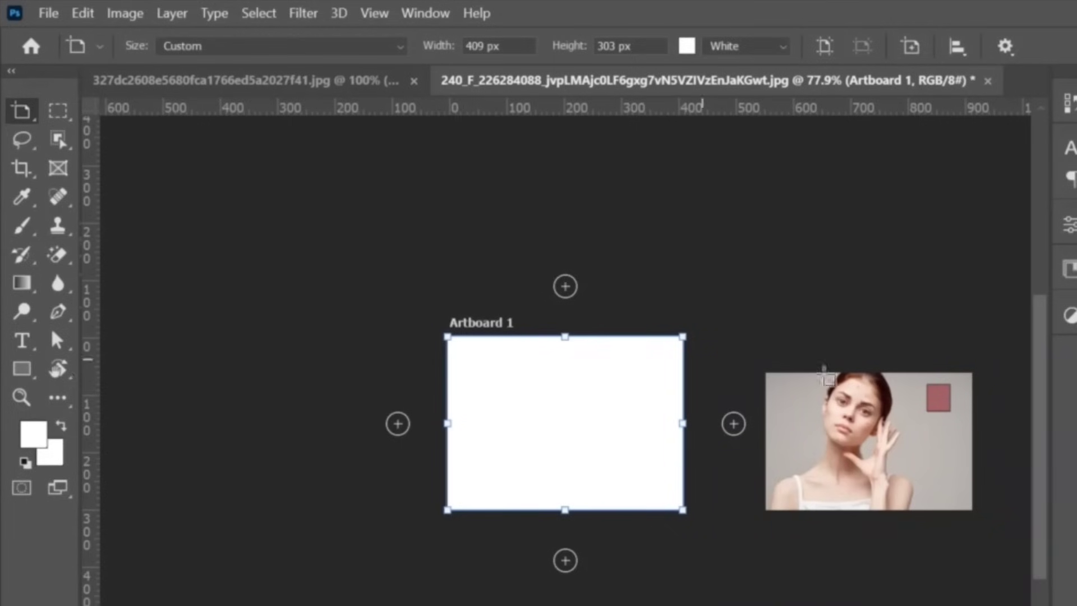
pyautogui.press('v')
pyautogui.moveTo(271, 362); pyautogui.dragTo(309, 441)
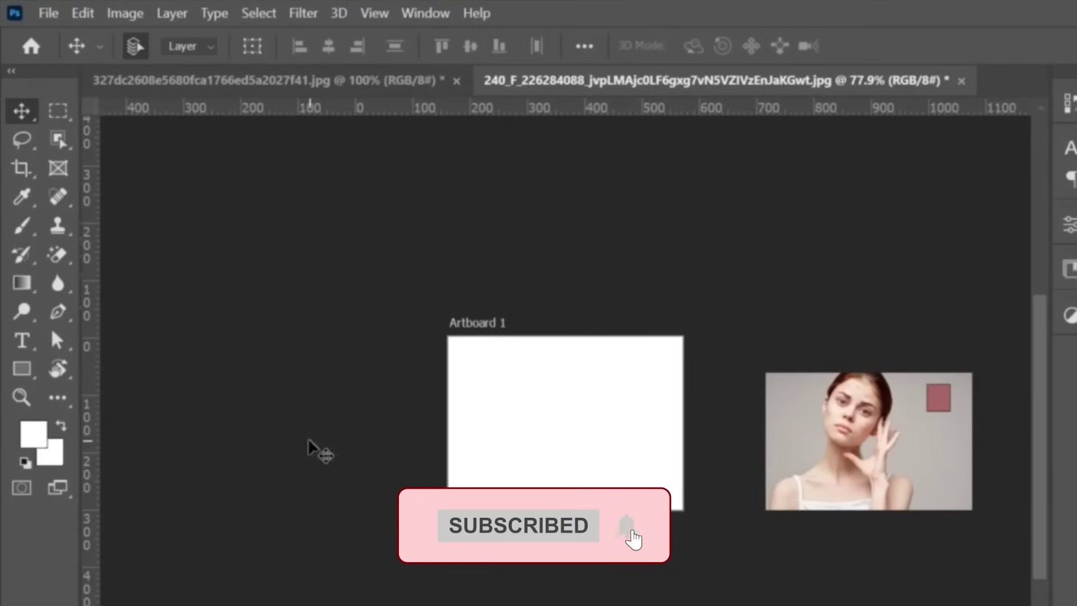
pyautogui.rightClick(22, 111)
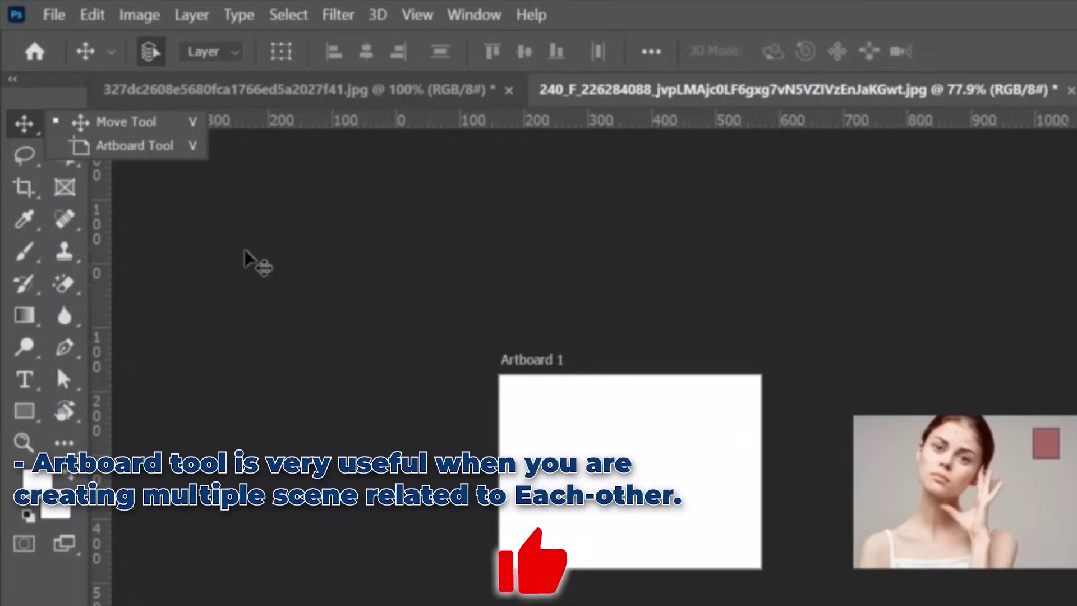
pyautogui.click(200, 194)
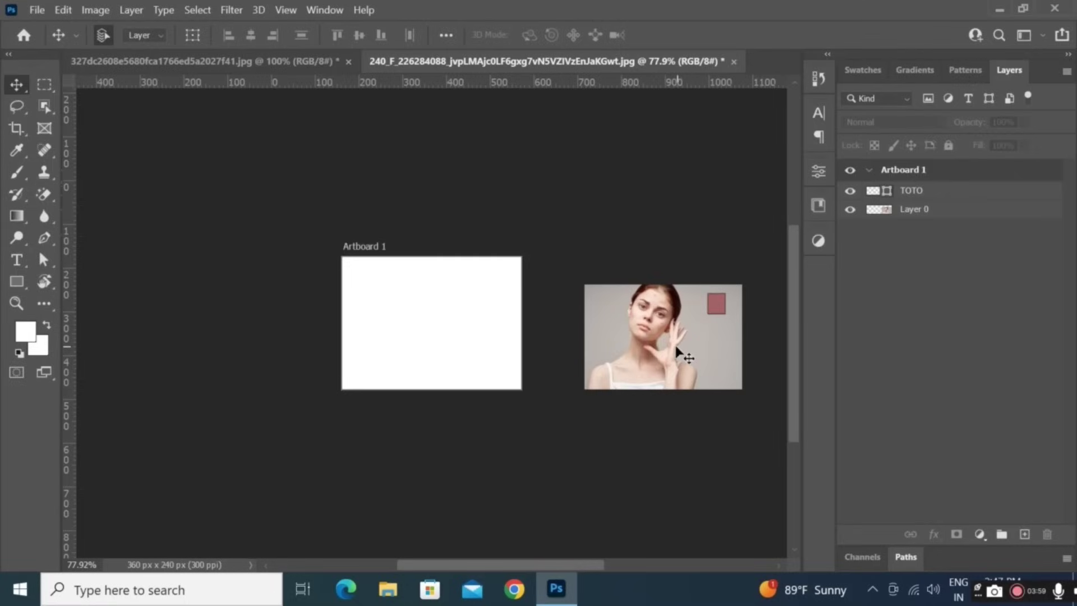
# Try moving a small rectangular marquee selection from the woman's forehead to the grey backdrop below the red rectangle, and undo it.
pyautogui.moveTo(614, 356); pyautogui.dragTo(540, 289)
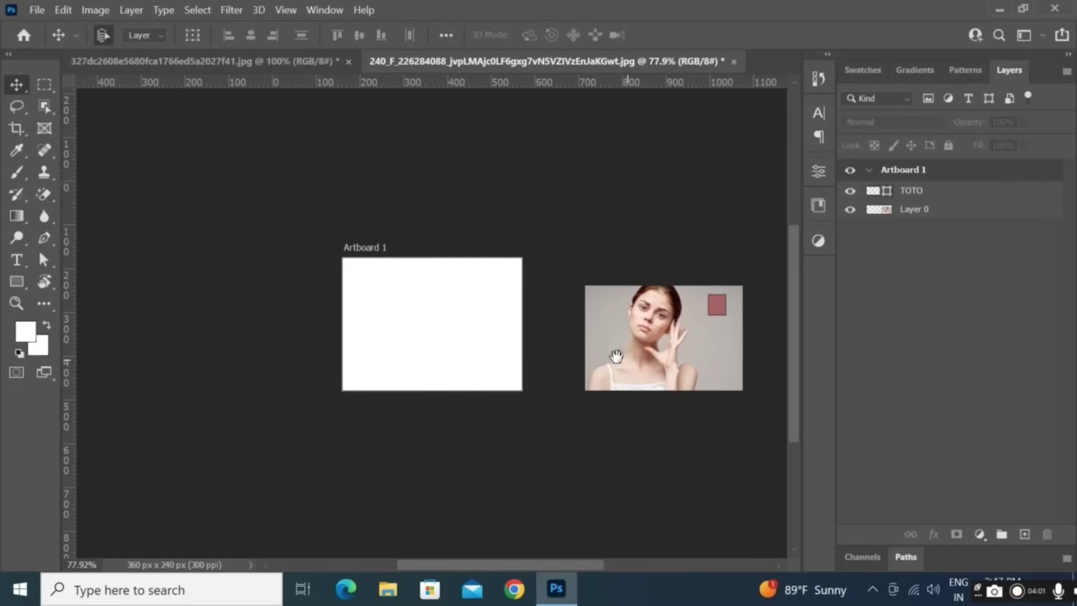
pyautogui.press('z')
pyautogui.moveTo(695, 373); pyautogui.dragTo(714, 284)
pyautogui.click(56, 110)
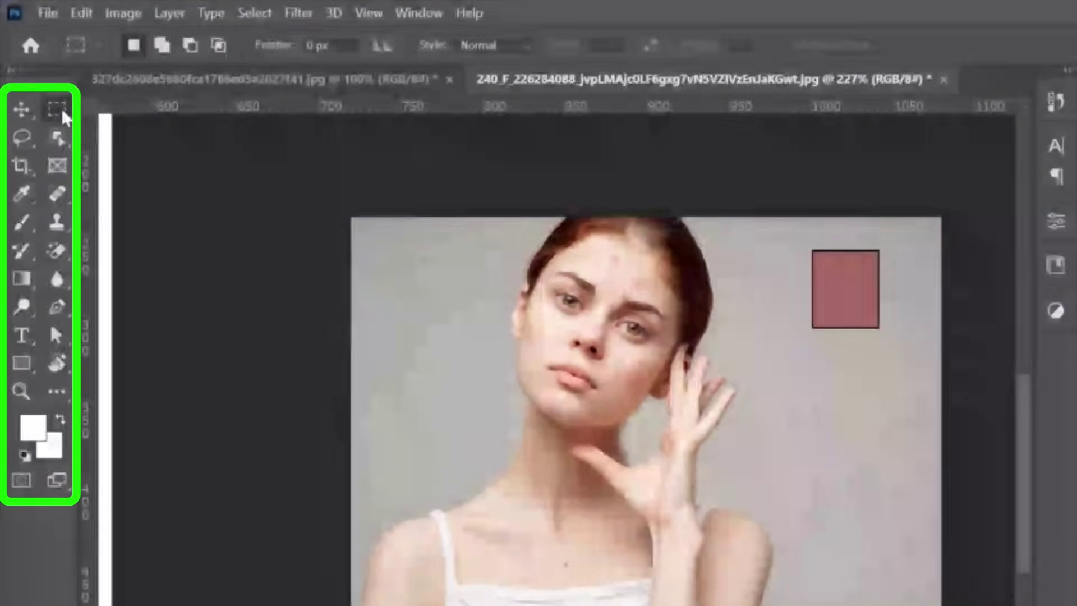
pyautogui.rightClick(53, 115)
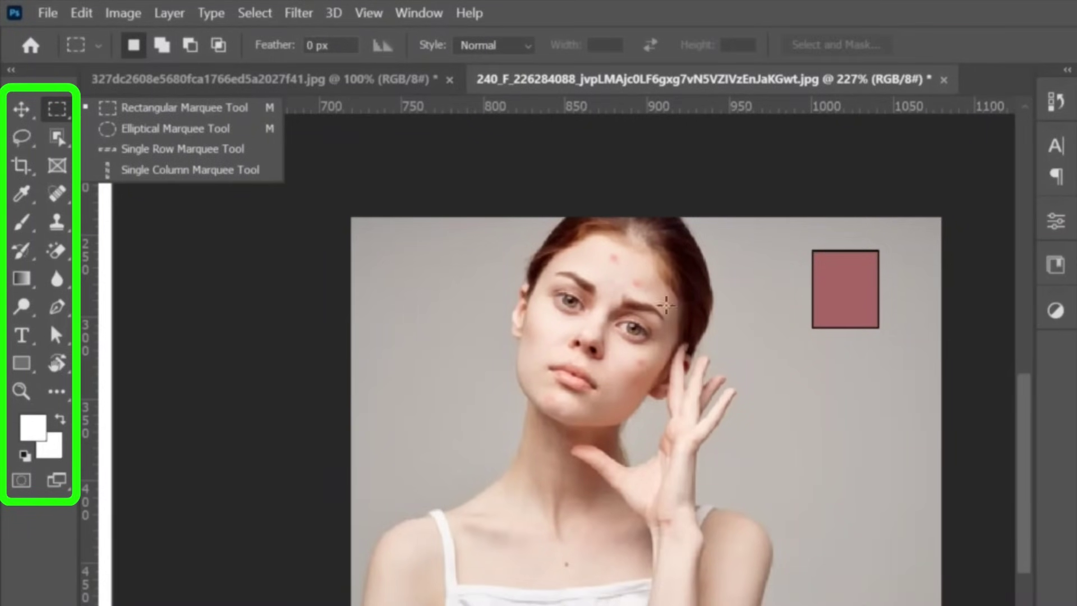
pyautogui.moveTo(599, 250); pyautogui.dragTo(644, 280)
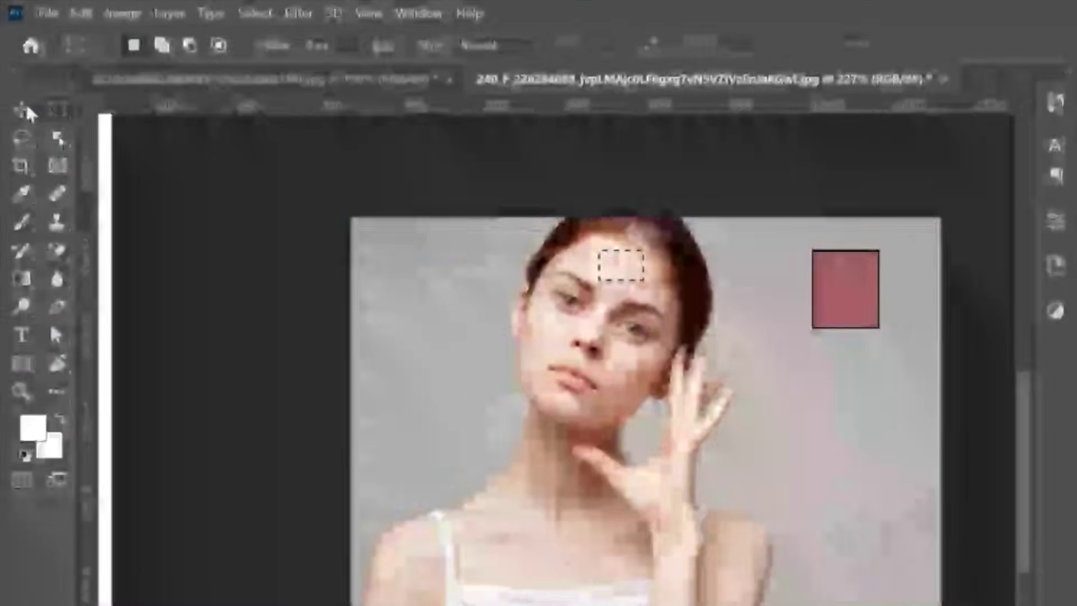
pyautogui.moveTo(630, 265); pyautogui.dragTo(774, 305)
pyautogui.moveTo(529, 336); pyautogui.dragTo(604, 460)
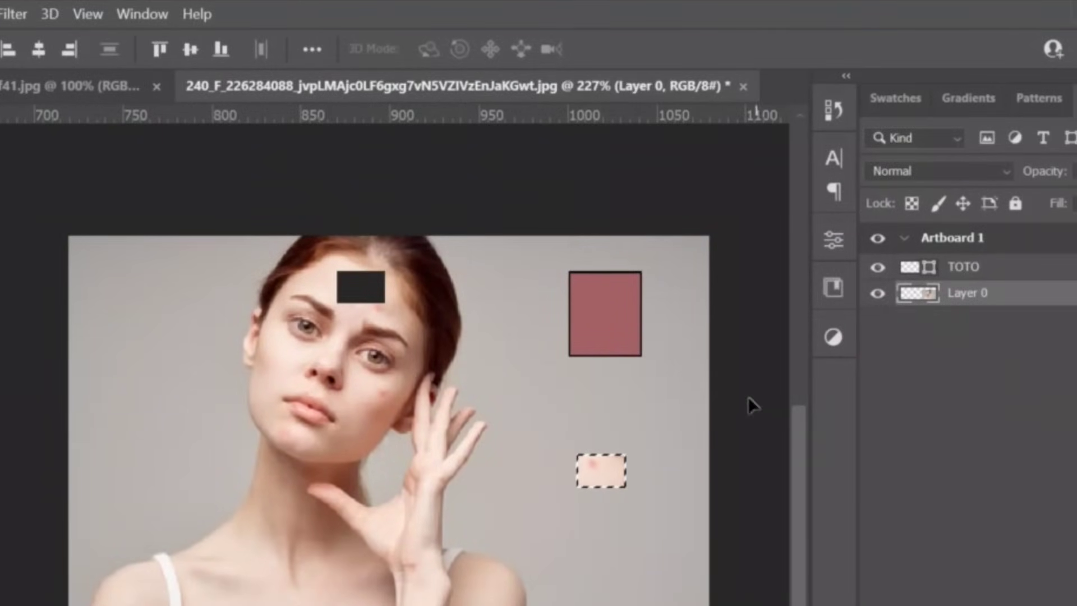
pyautogui.hotkey('ctrl', 'z')
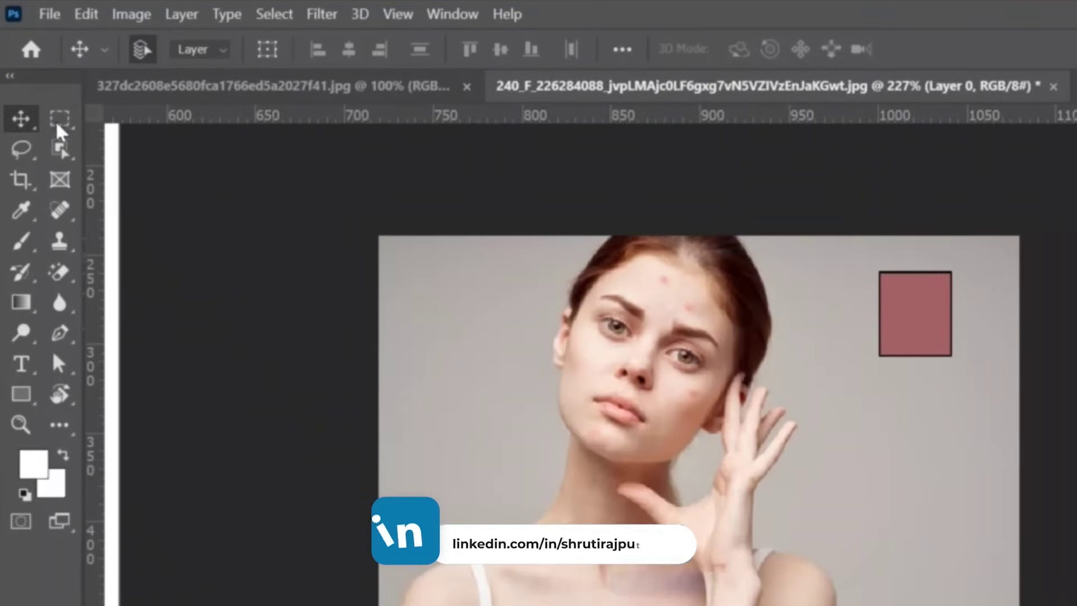
# Try moving the woman's face, selected with the Elliptical Marquee tool, onto the backdrop beside her; undo the move and deselect.
pyautogui.moveTo(60, 132); pyautogui.dragTo(124, 140)
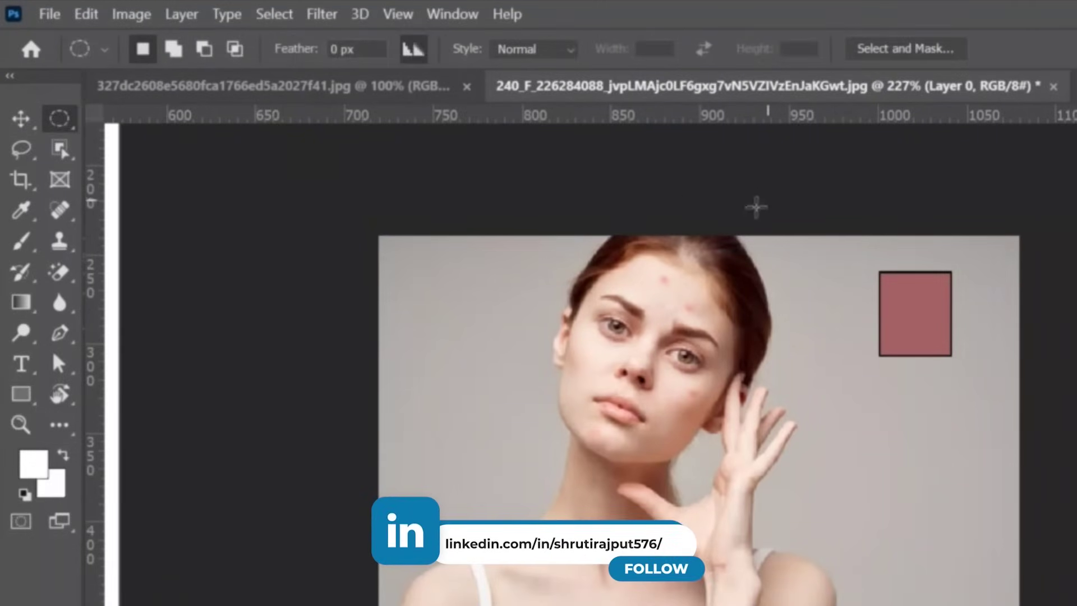
pyautogui.moveTo(577, 262); pyautogui.dragTo(721, 463)
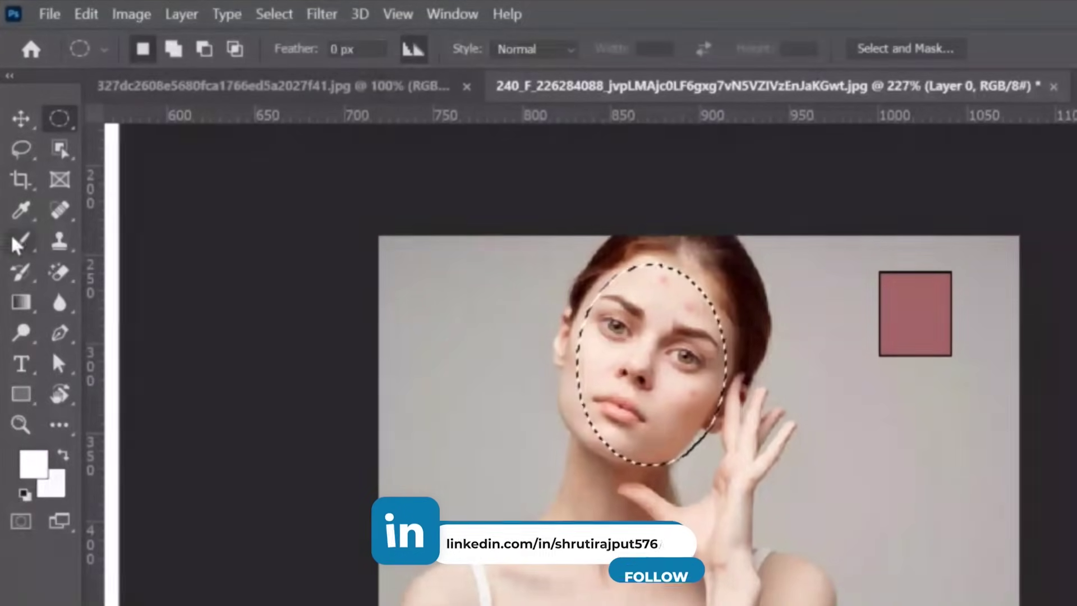
pyautogui.click(16, 120)
pyautogui.moveTo(655, 337); pyautogui.dragTo(487, 373)
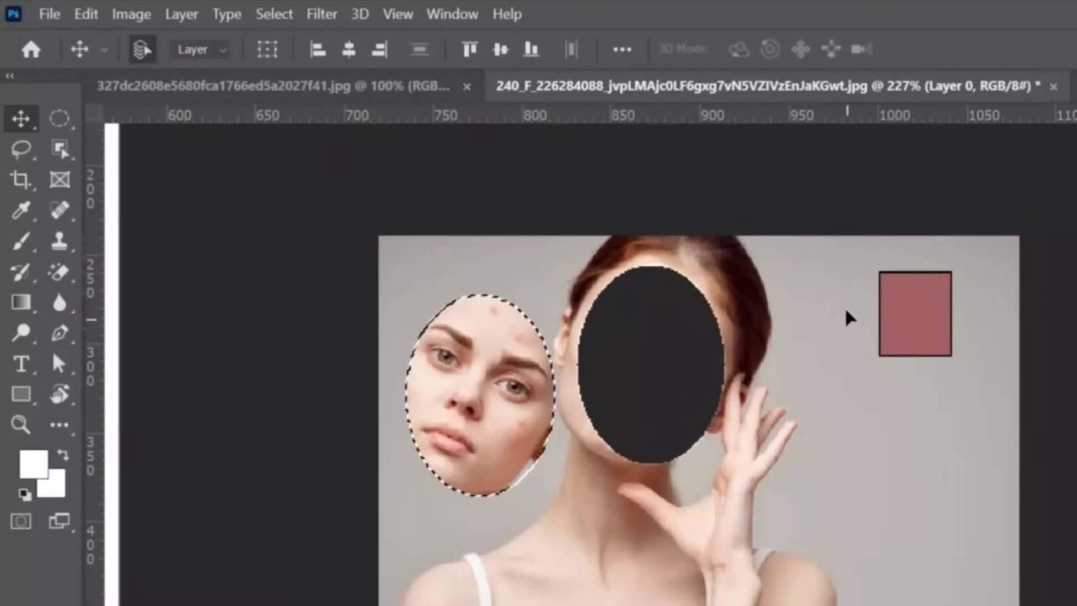
pyautogui.hotkey('ctrl', 'z')
pyautogui.hotkey('ctrl', 'd')
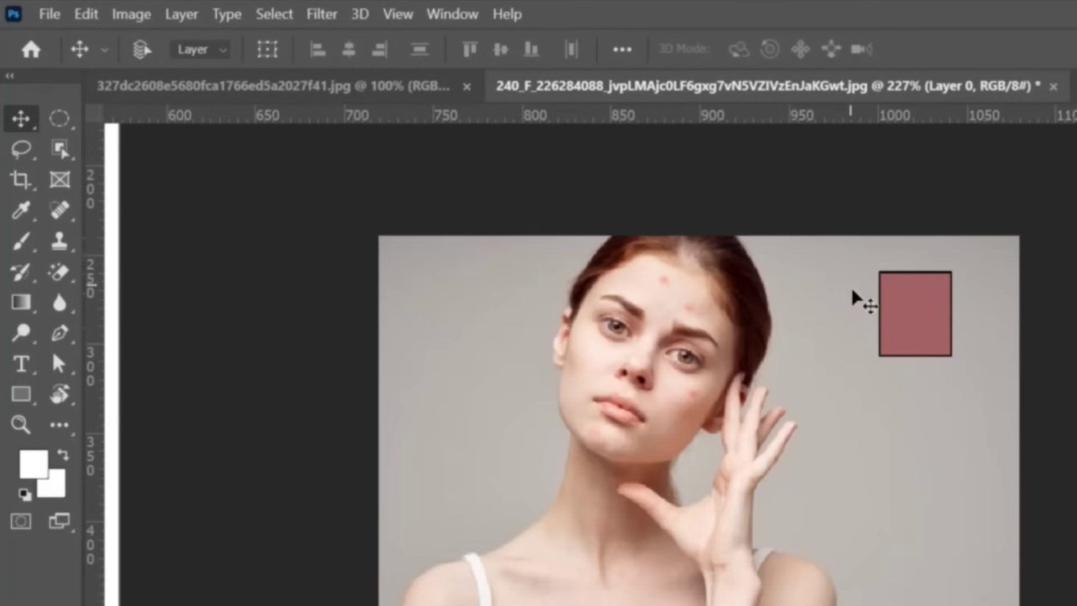
# Try moving a freehand Lasso selection drawn loosely around the woman's head and shoulders, and undo the move.
pyautogui.click(60, 118)
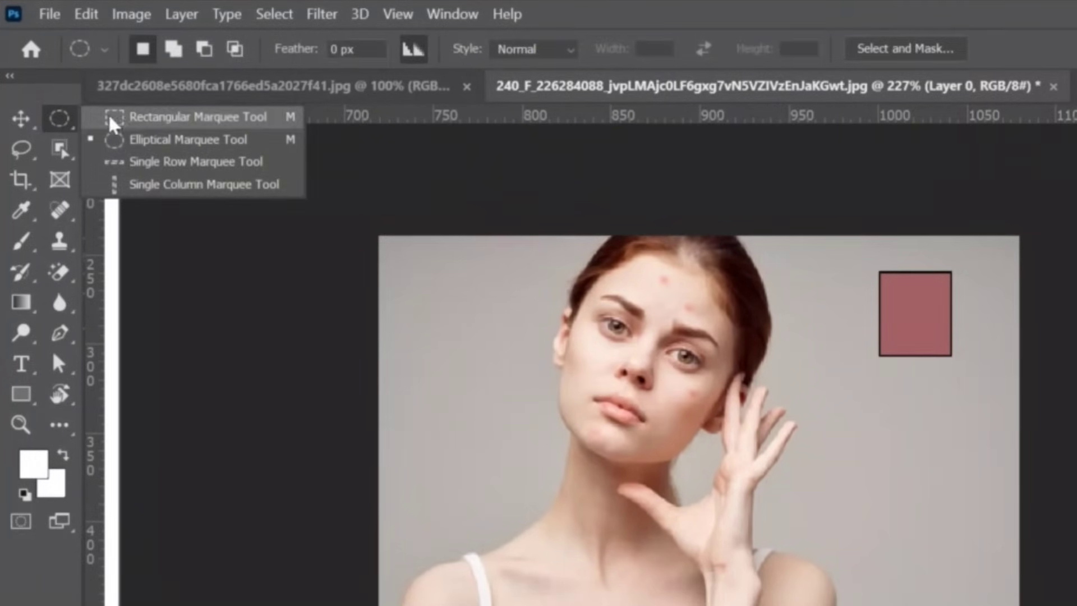
pyautogui.click(23, 154)
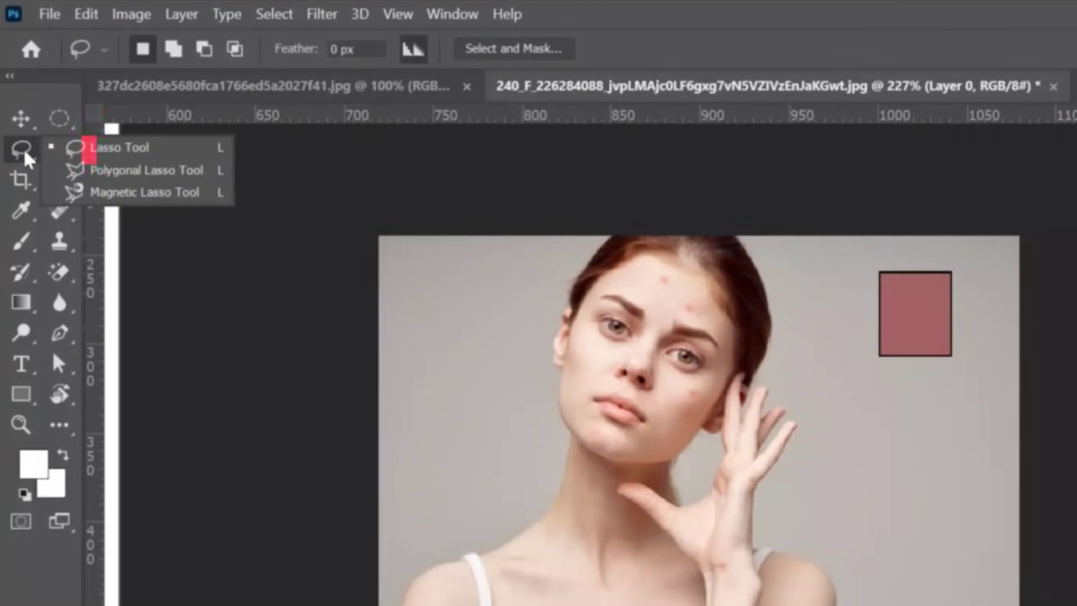
pyautogui.click(71, 153)
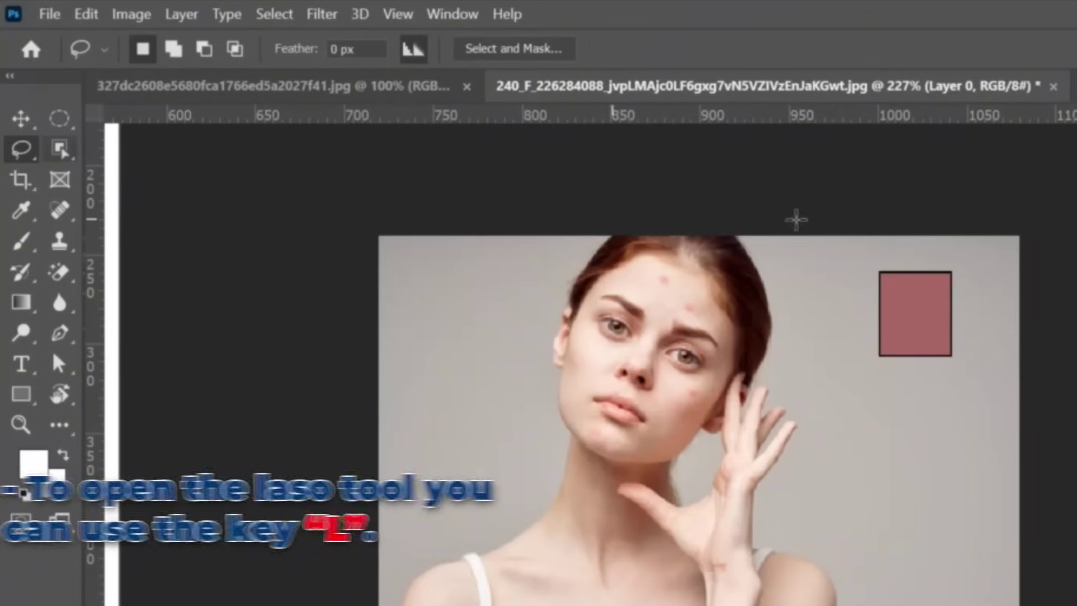
pyautogui.moveTo(599, 234)
pyautogui.mouseDown()
pyautogui.moveTo(502, 427)
pyautogui.moveTo(530, 495)
pyautogui.moveTo(422, 581)
pyautogui.mouseUp()
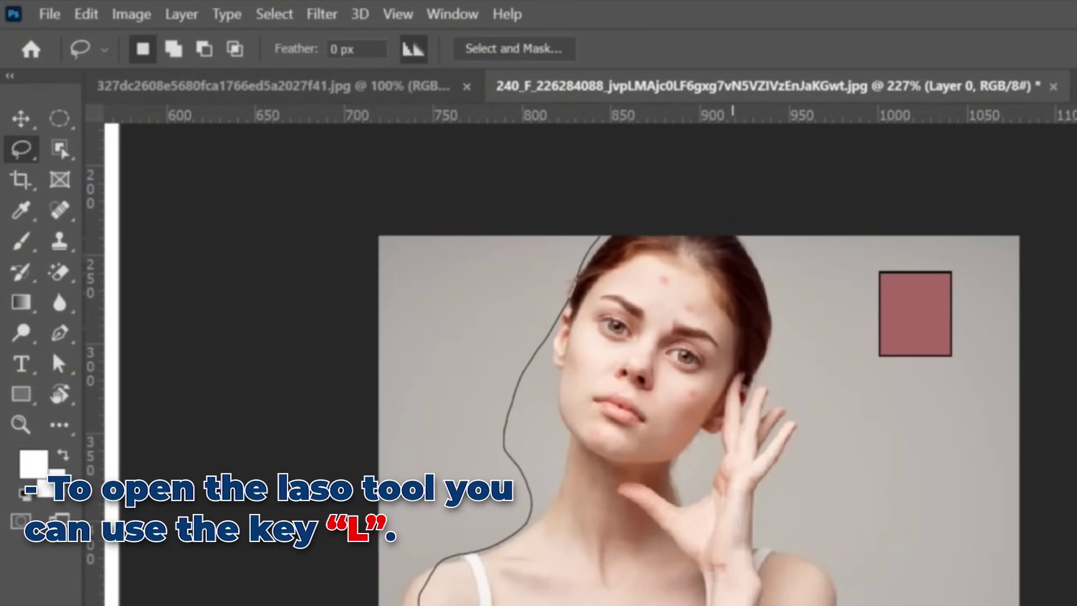
pyautogui.moveTo(807, 558)
pyautogui.mouseDown()
pyautogui.moveTo(798, 522)
pyautogui.moveTo(825, 441)
pyautogui.moveTo(820, 325)
pyautogui.moveTo(740, 247)
pyautogui.mouseUp()
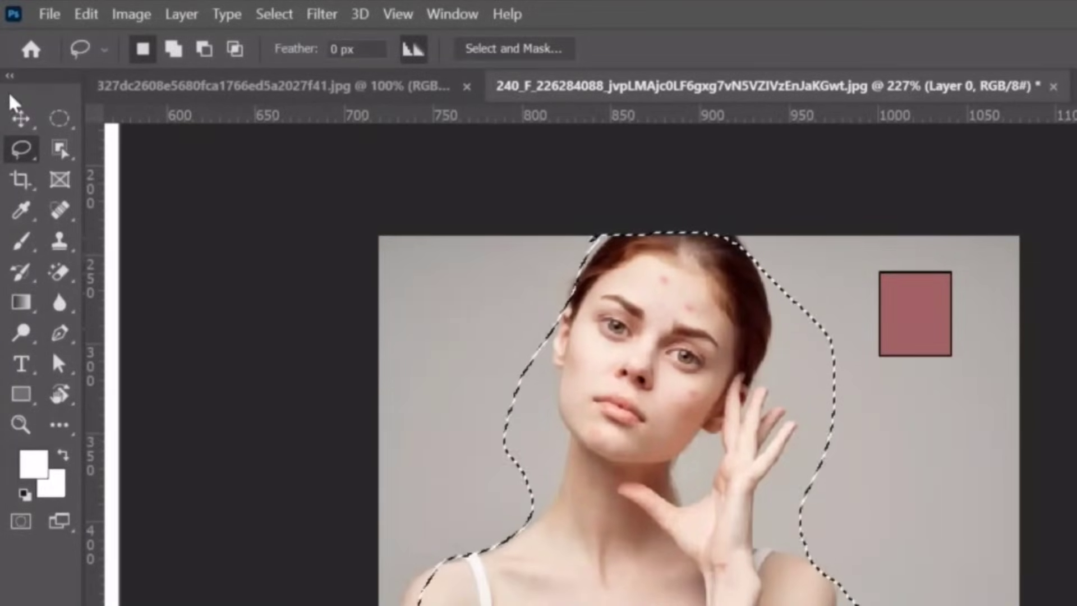
pyautogui.click(21, 119)
pyautogui.moveTo(712, 428); pyautogui.dragTo(702, 462)
pyautogui.hotkey('ctrl', 'z')
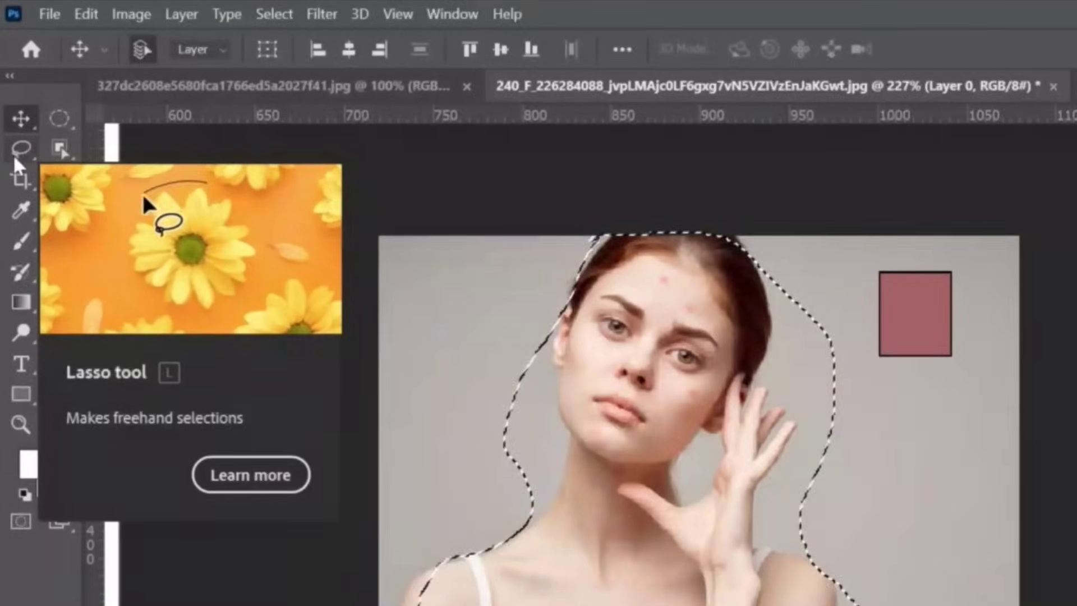
pyautogui.rightClick(14, 155)
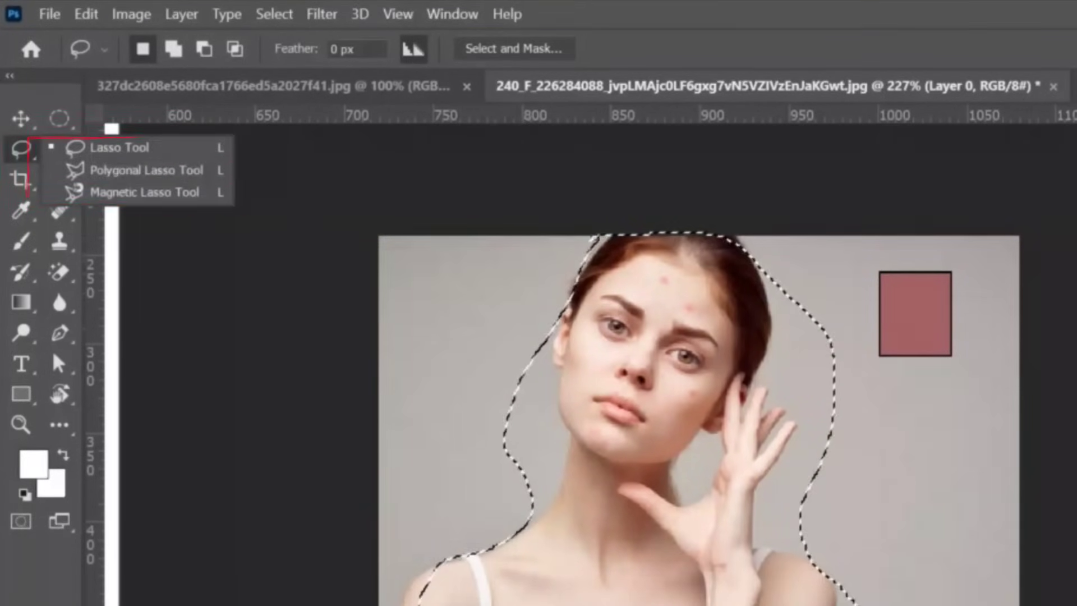
pyautogui.click(113, 147)
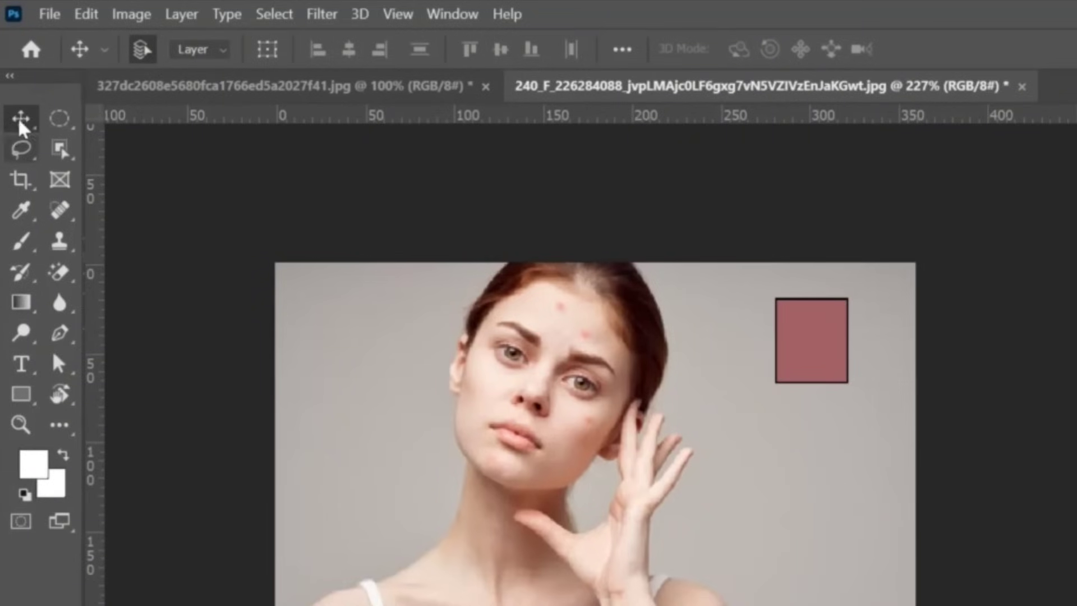
# Activate the Object Selection tool in Rectangle mode and unlock the photo's Background layer.
pyautogui.click(59, 148)
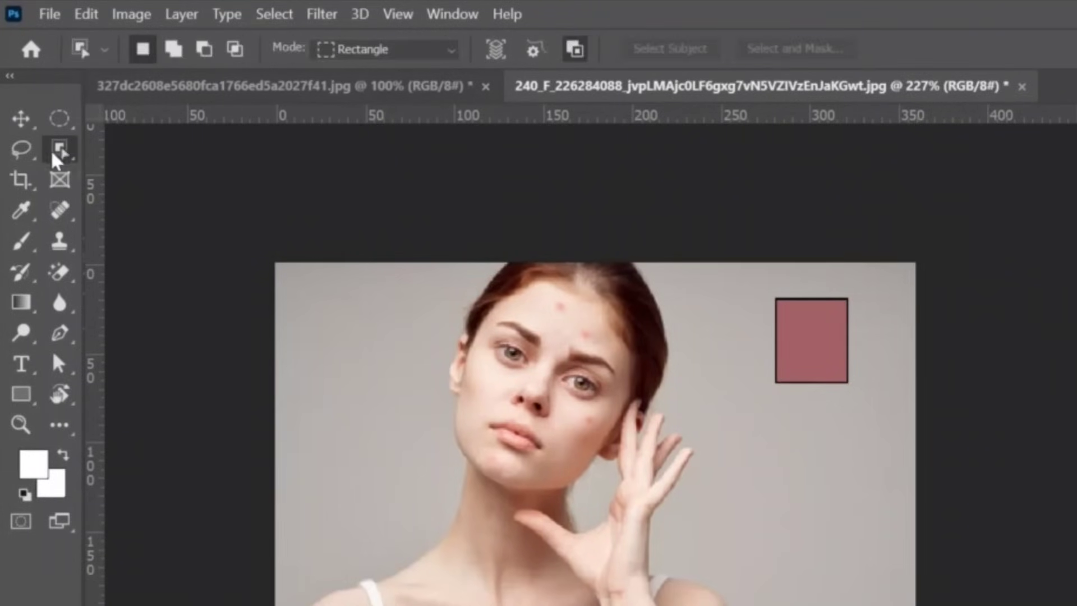
pyautogui.rightClick(55, 151)
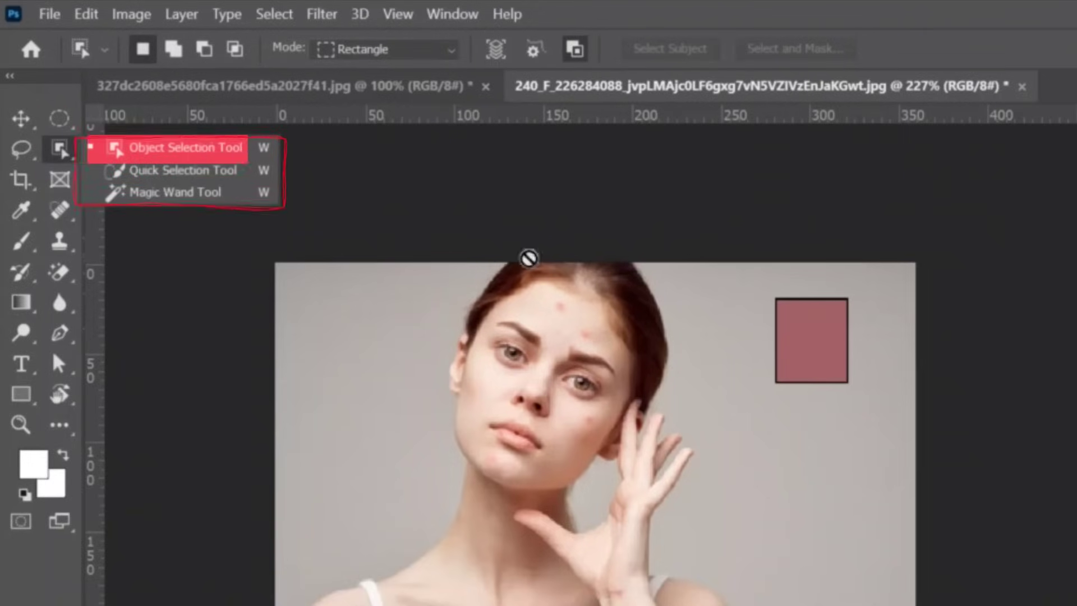
pyautogui.click(143, 147)
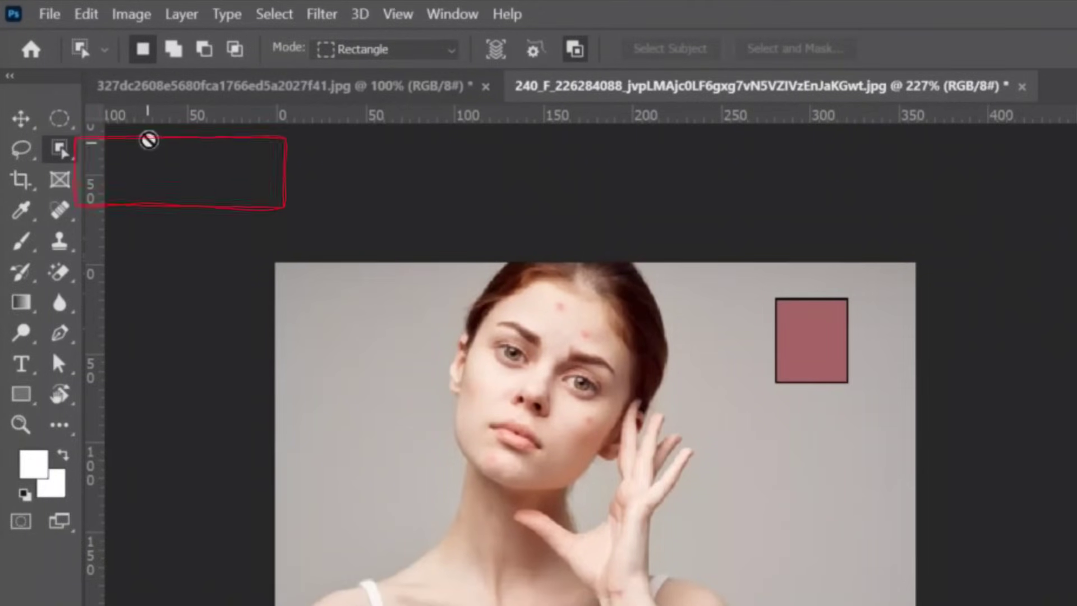
pyautogui.rightClick(74, 151)
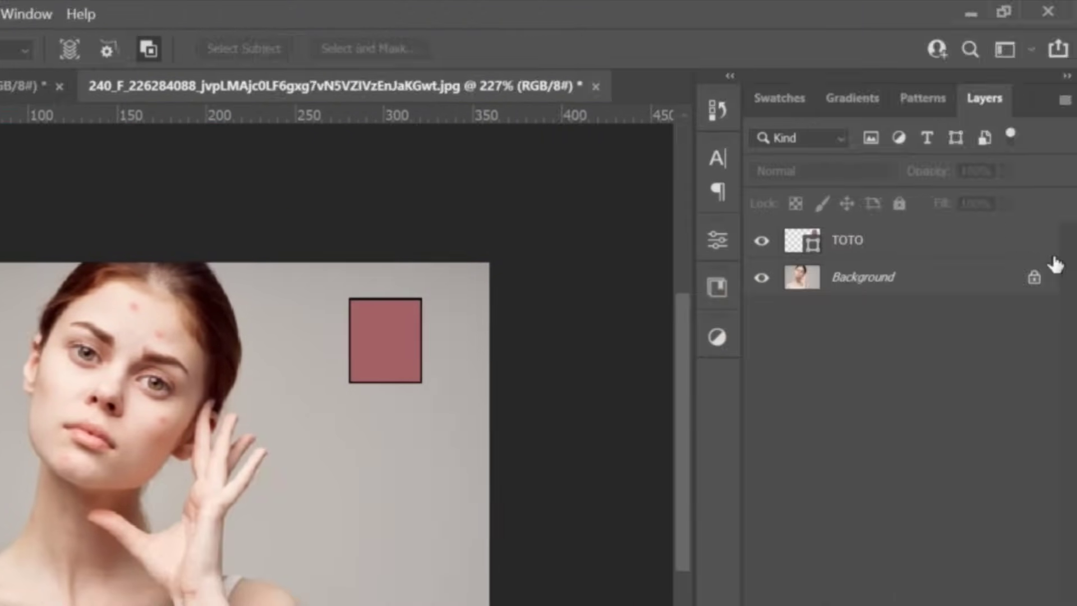
pyautogui.click(1033, 279)
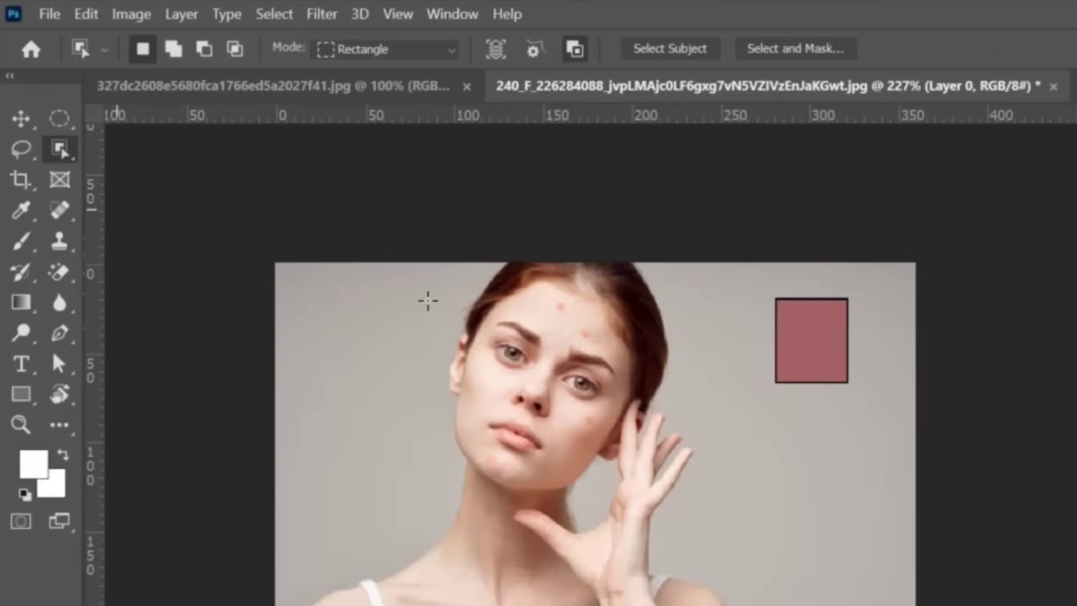
# Try the Object Selection tool on the woman with a rectangle about 142 × 254 px, and clear the selection.
pyautogui.moveTo(488, 273)
pyautogui.mouseDown()
pyautogui.moveTo(488, 413)
pyautogui.moveTo(691, 473)
pyautogui.moveTo(743, 604)
pyautogui.mouseUp()
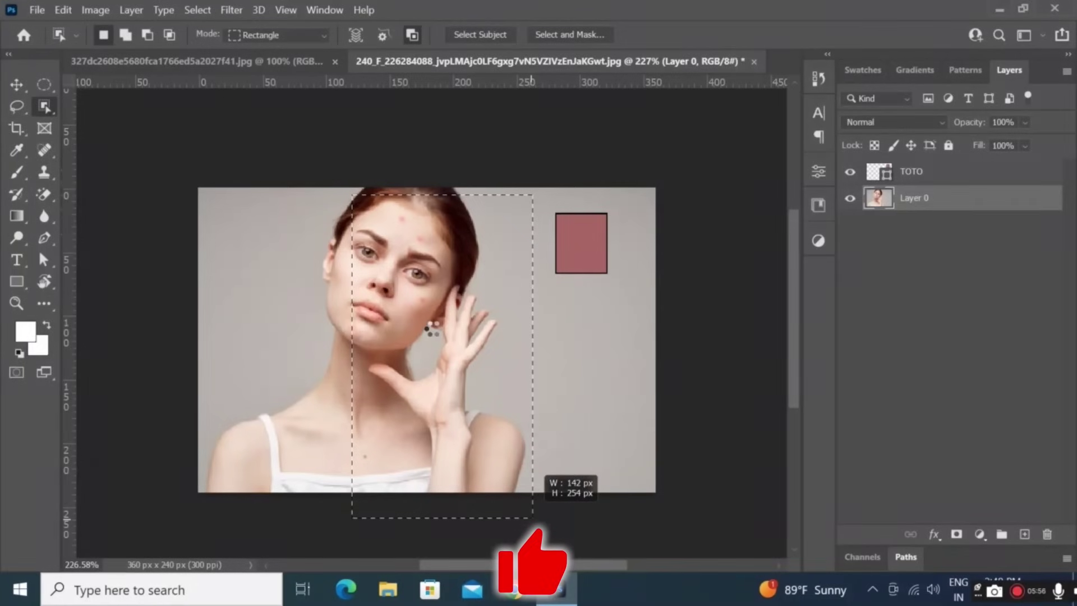
pyautogui.moveTo(532, 517); pyautogui.dragTo(532, 517)
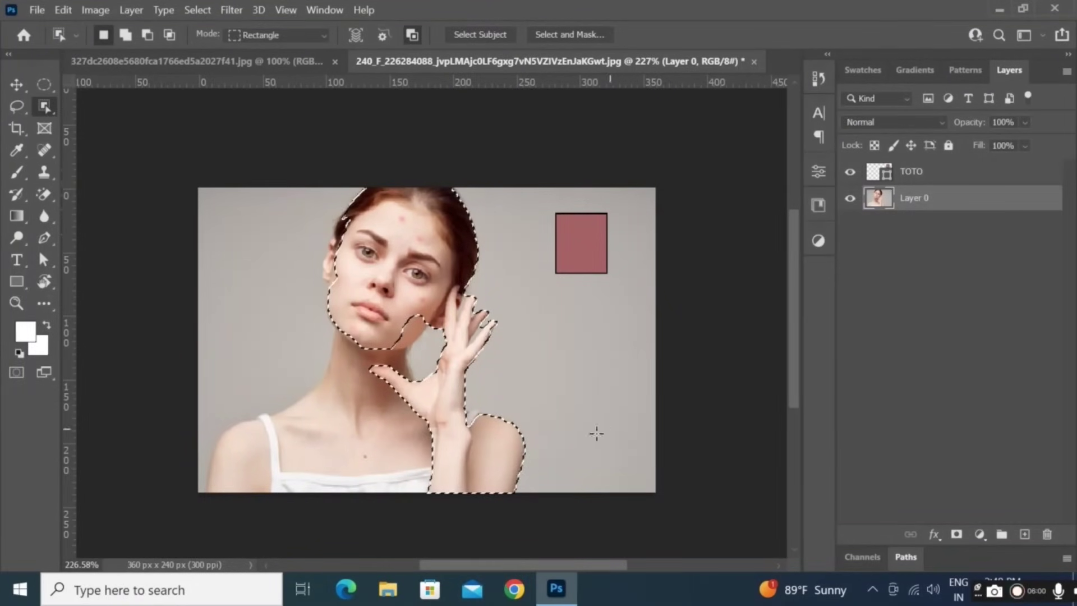
pyautogui.click(492, 406)
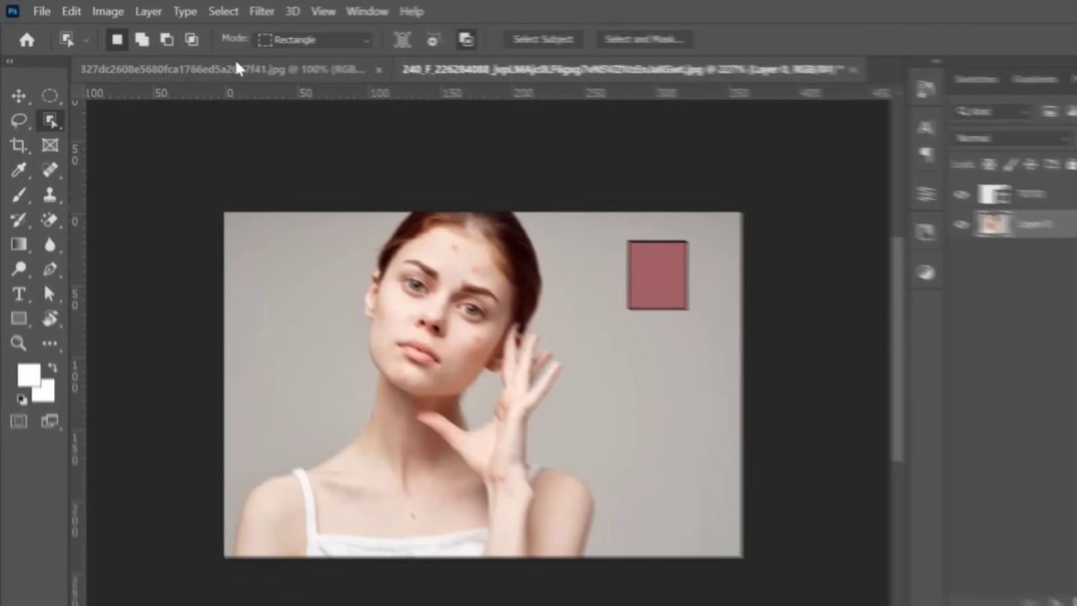
# Select the straw-hat character in the 327dc2608e5680fca1766ed5a2027f41.jpg document with the Object Selection tool and move it into the woman's photo document.
pyautogui.click(199, 61)
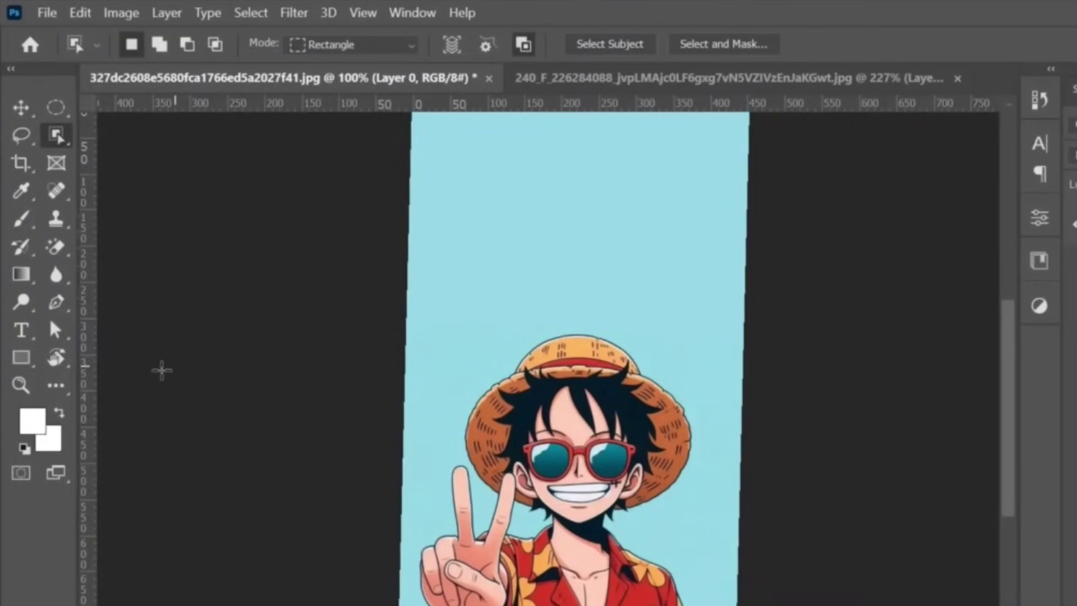
pyautogui.moveTo(348, 278); pyautogui.dragTo(842, 600)
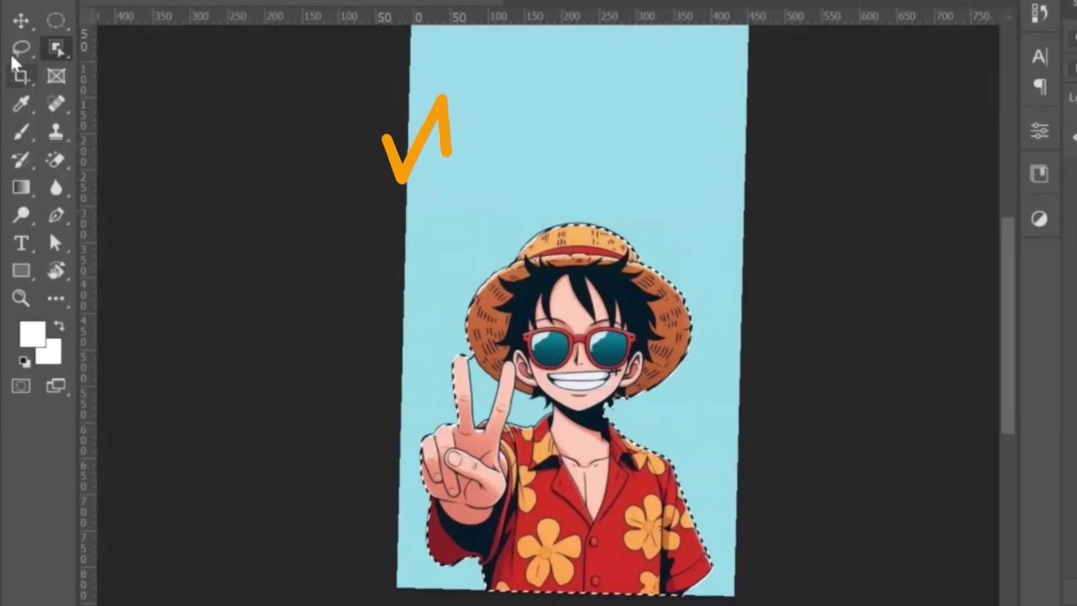
pyautogui.click(19, 21)
pyautogui.moveTo(595, 371)
pyautogui.mouseDown()
pyautogui.moveTo(477, 297)
pyautogui.moveTo(629, 231)
pyautogui.moveTo(601, 259)
pyautogui.mouseUp()
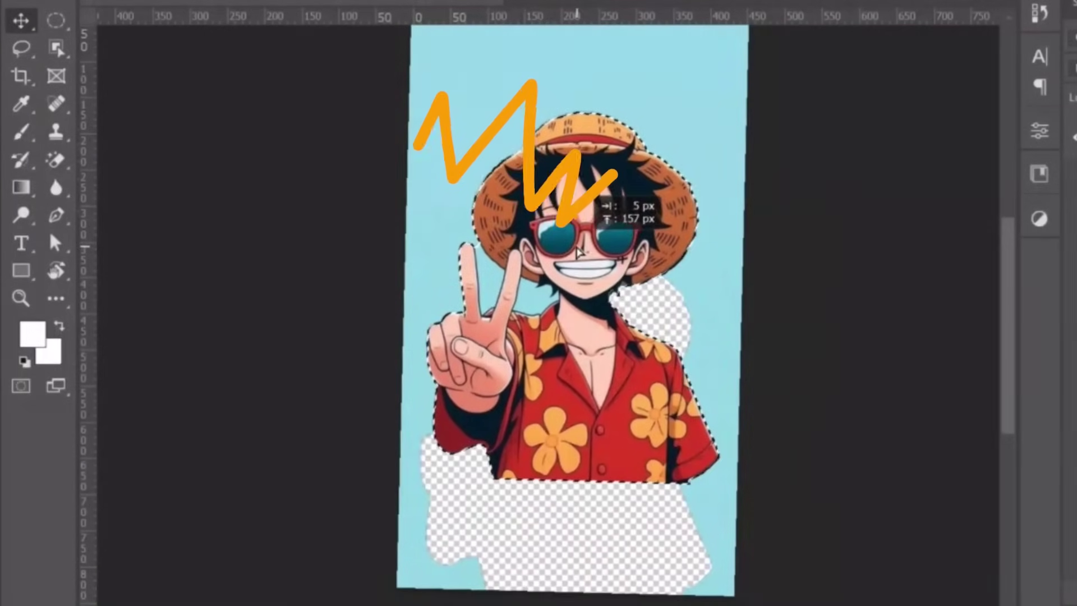
pyautogui.moveTo(577, 184); pyautogui.dragTo(554, 122)
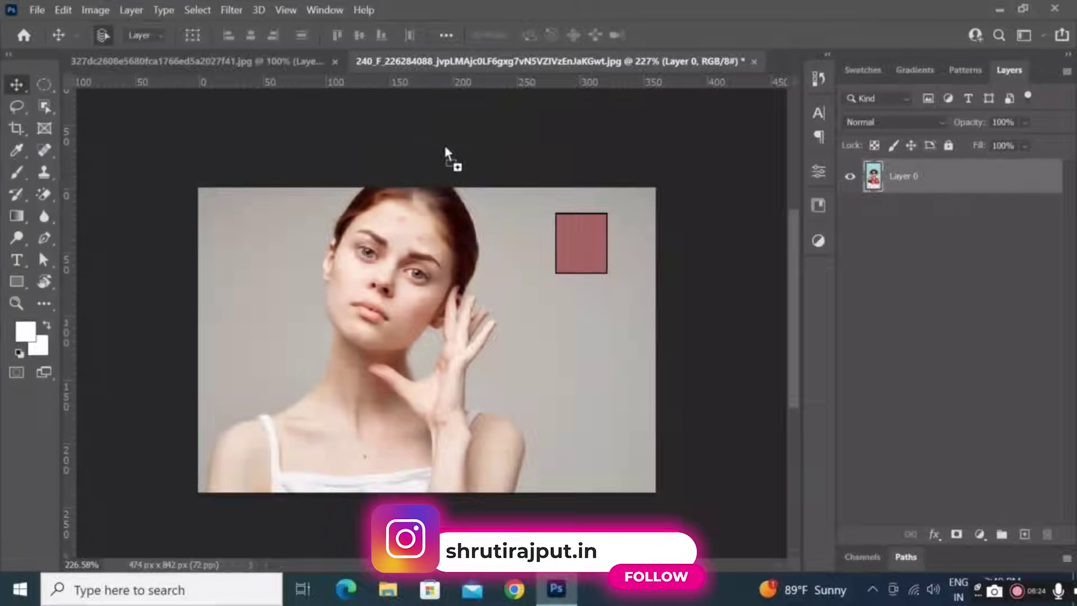
pyautogui.moveTo(230, 314); pyautogui.dragTo(303, 289)
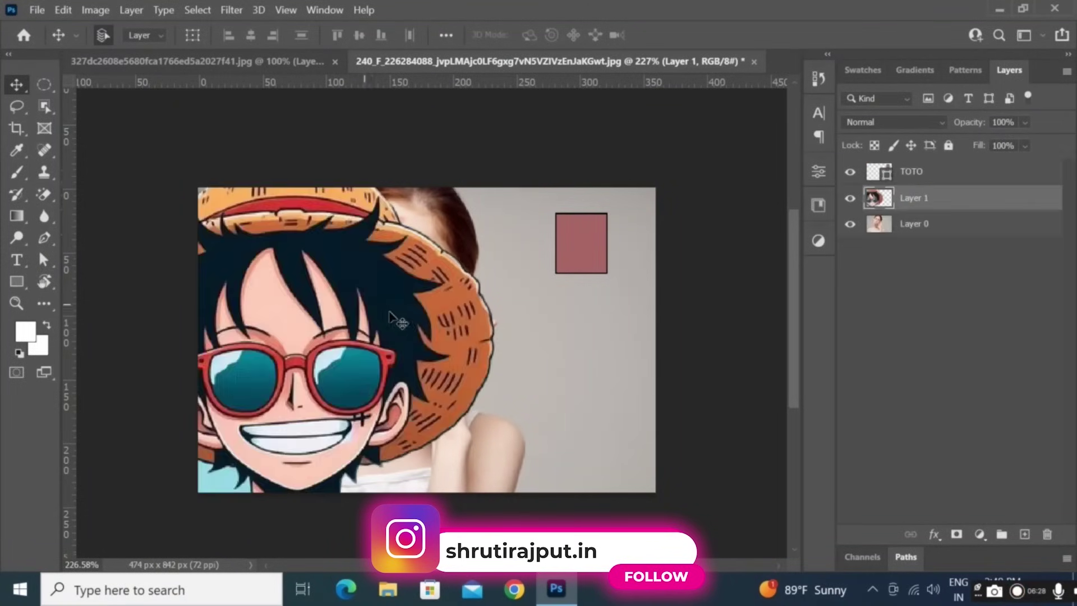
# Move the pasted straw-hat character to several positions over the woman's photo, and delete its layer.
pyautogui.moveTo(300, 225); pyautogui.dragTo(450, 213)
pyautogui.moveTo(464, 317); pyautogui.dragTo(470, 115)
pyautogui.rightClick(345, 384)
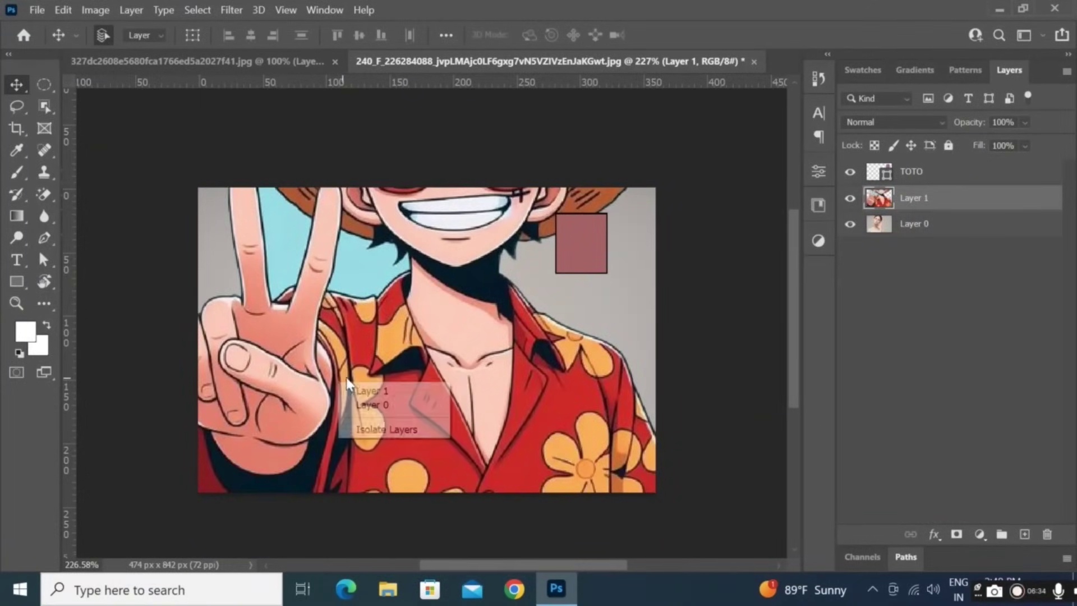
pyautogui.rightClick(487, 241)
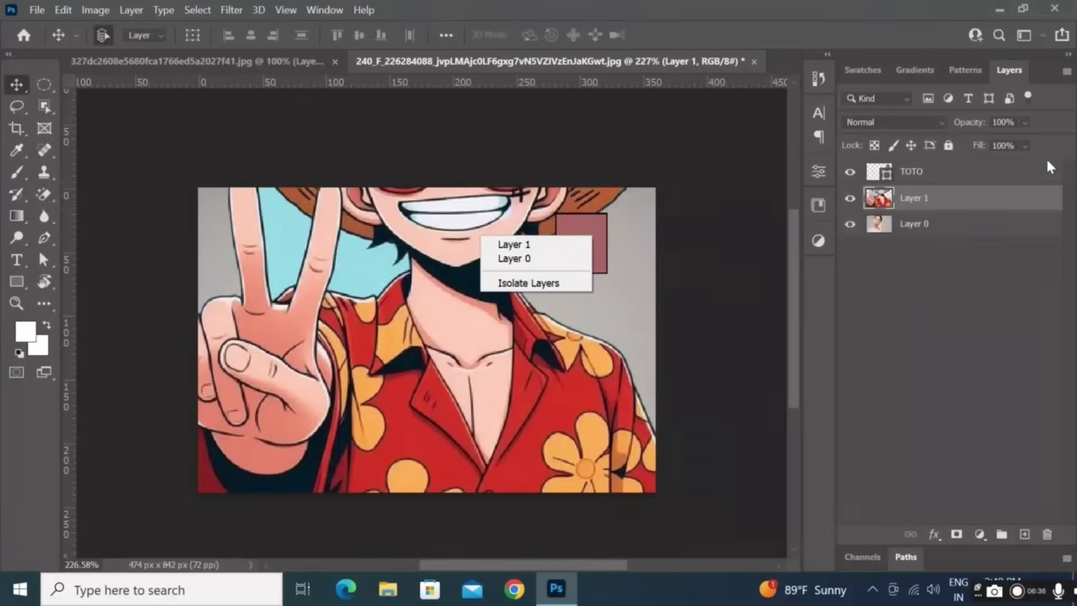
pyautogui.click(460, 312)
pyautogui.moveTo(324, 412); pyautogui.dragTo(414, 261)
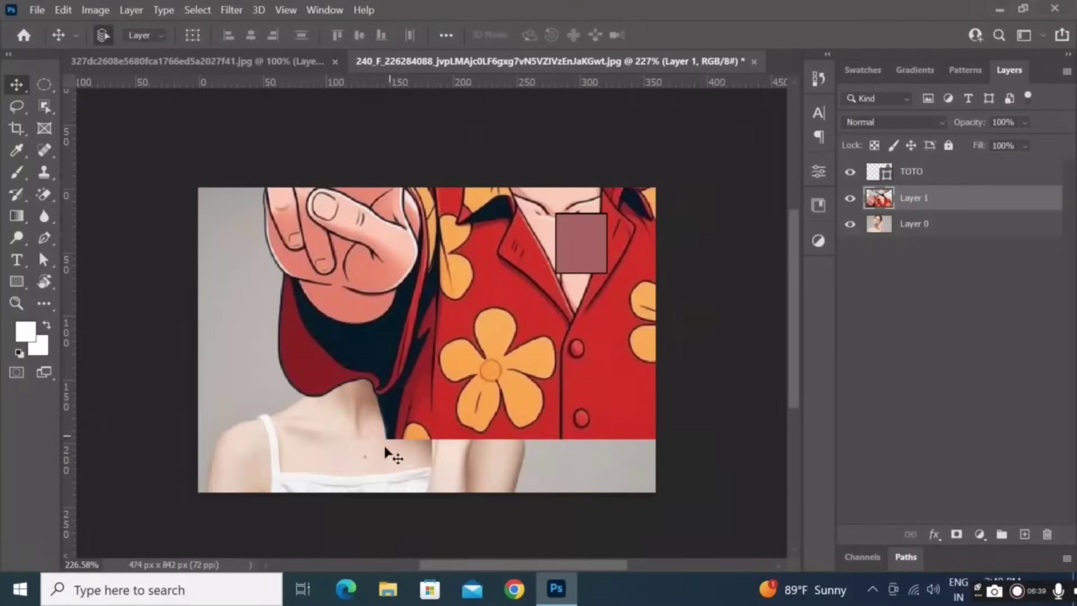
pyautogui.moveTo(404, 435); pyautogui.dragTo(528, 364)
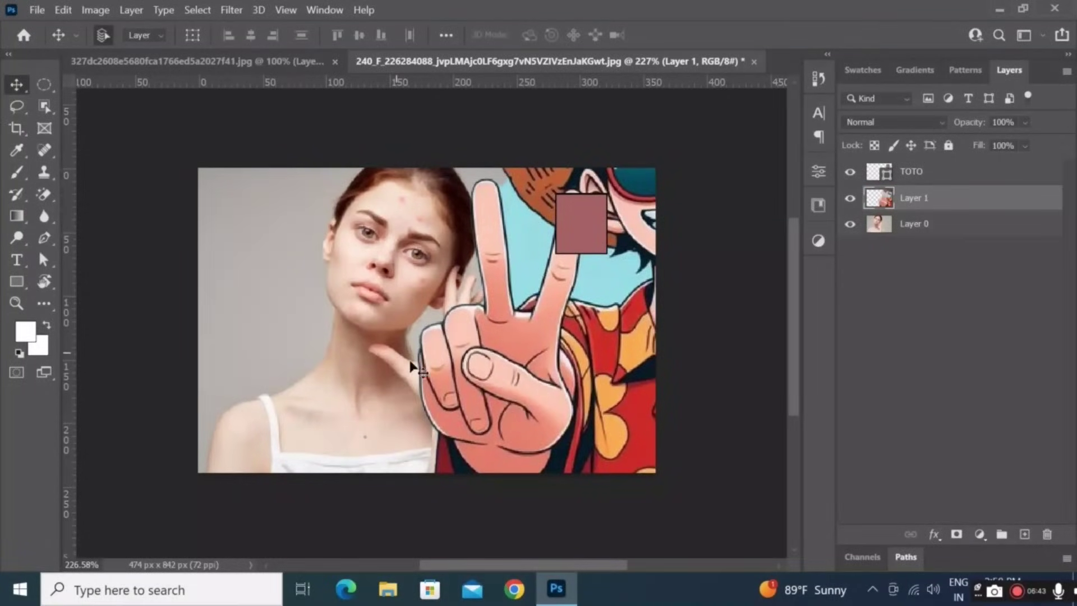
pyautogui.press('Delete')
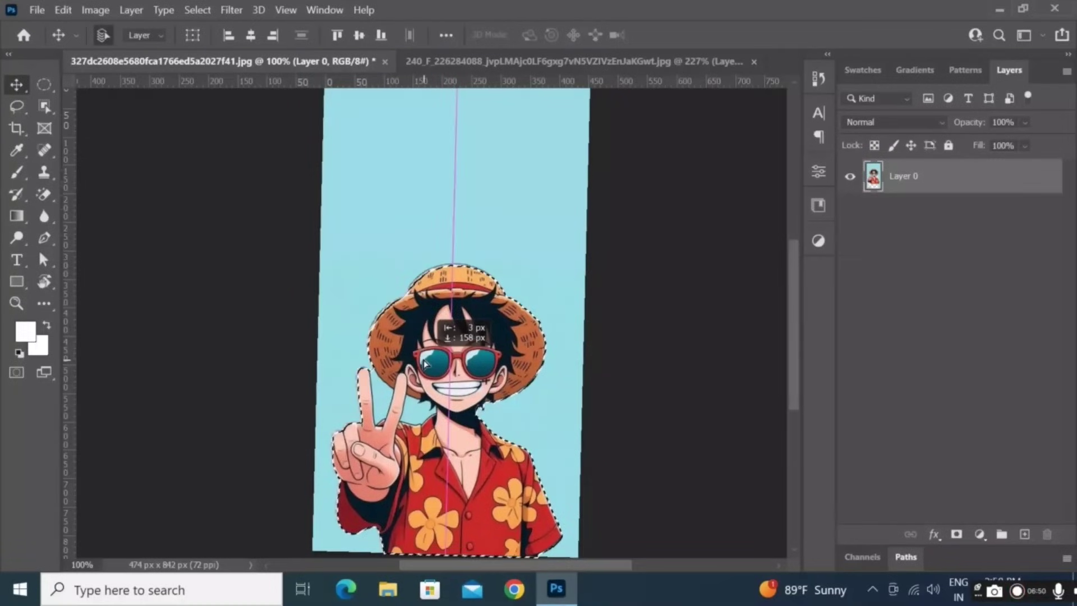
# Move the selected straw-hat character about 158 px down within the 327dc2608e5680fca1766ed5a2027f41.jpg document, and return to the woman's photo document.
pyautogui.moveTo(424, 359); pyautogui.dragTo(422, 364)
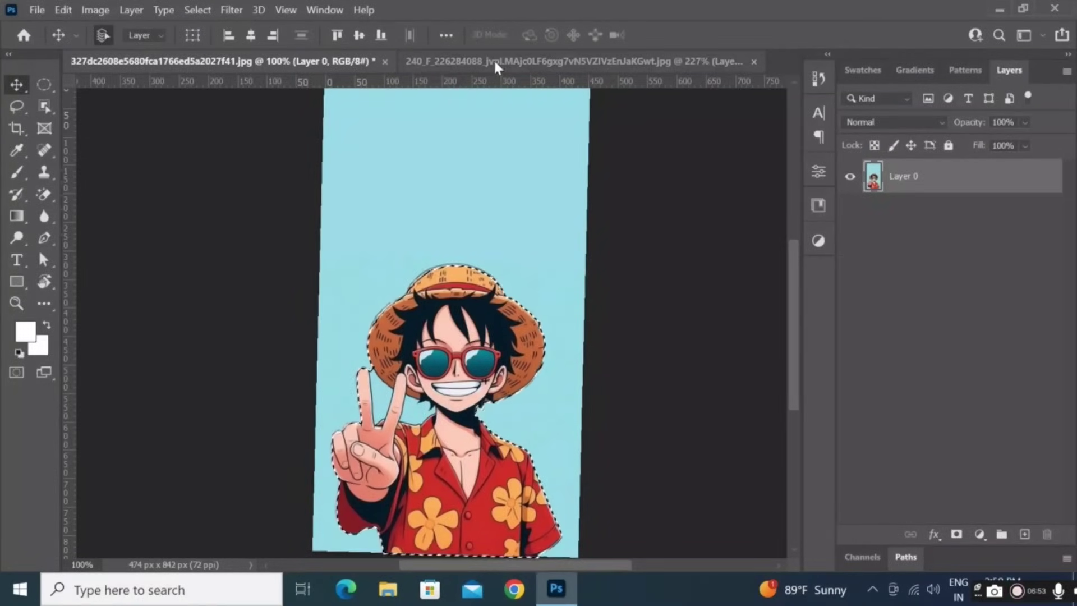
pyautogui.click(505, 61)
pyautogui.click(17, 106)
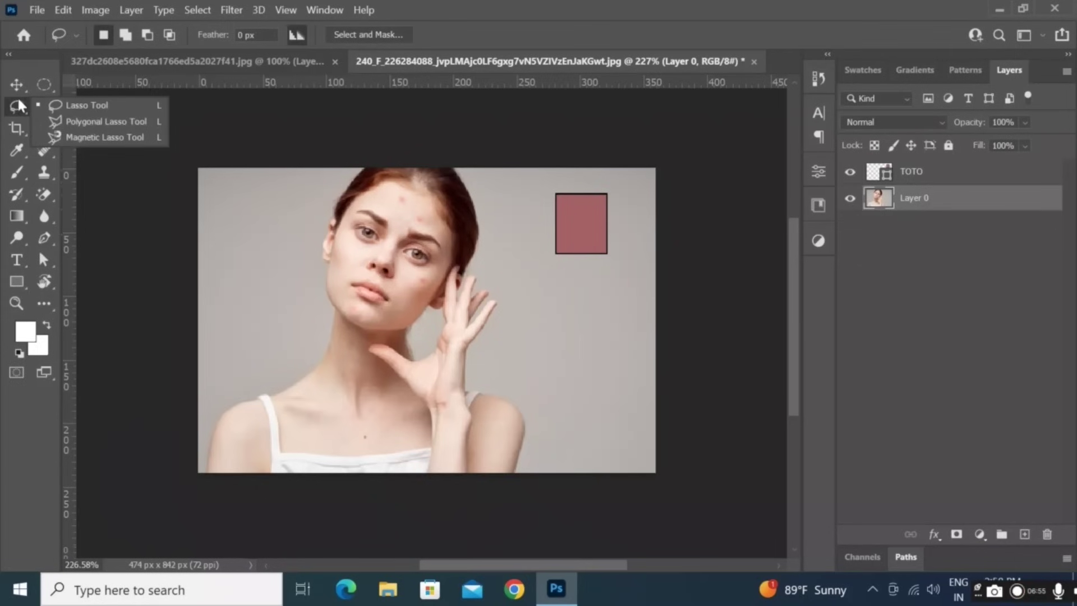
pyautogui.click(116, 193)
pyautogui.click(44, 107)
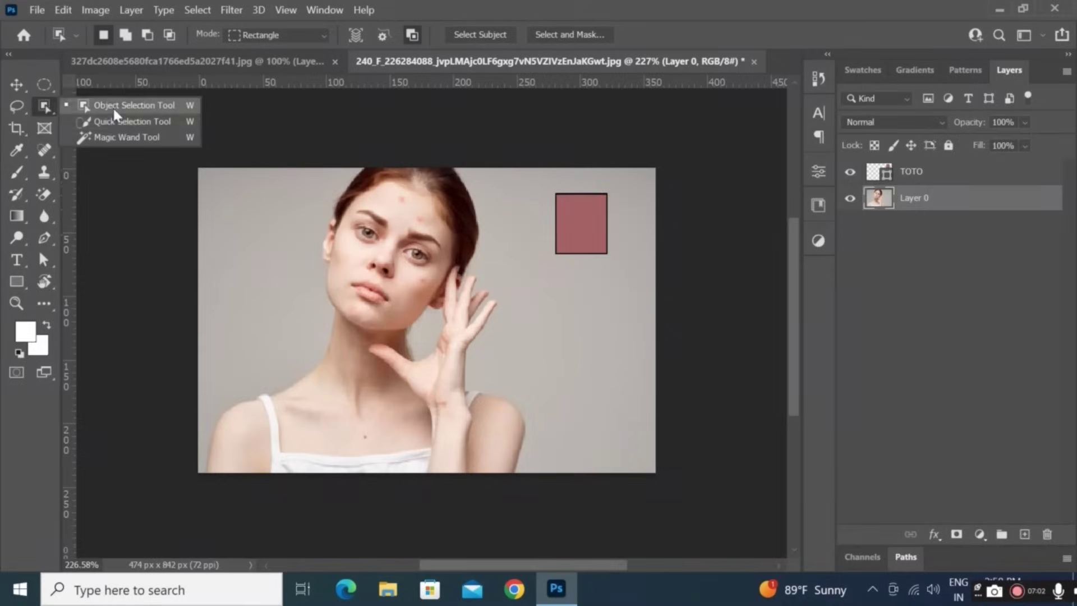
# Try cropping the woman's photo to the empty background area at its lower-right corner, and undo the crop.
pyautogui.click(17, 130)
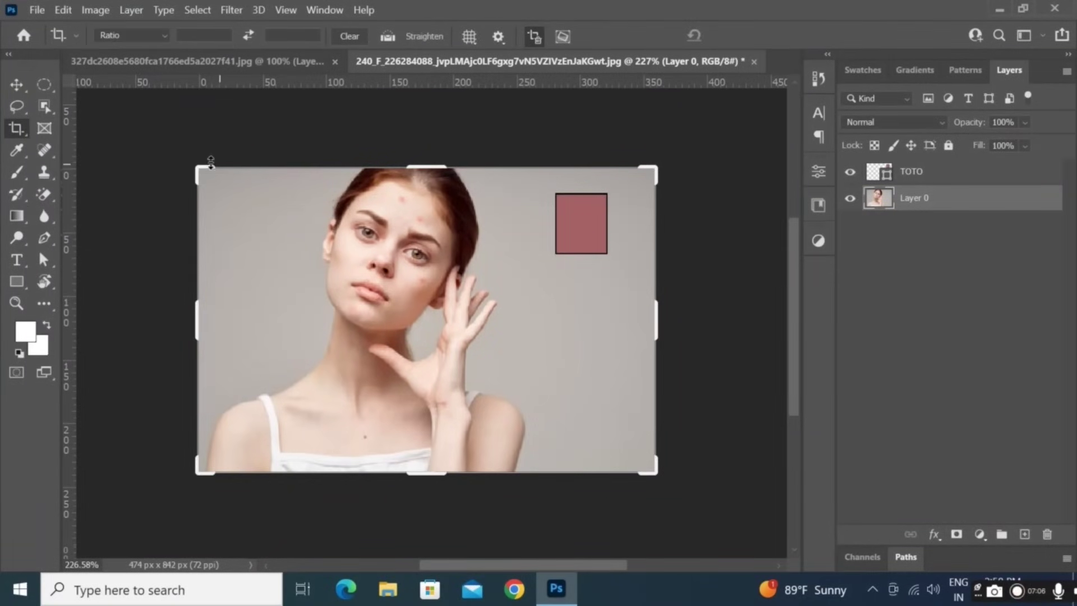
pyautogui.moveTo(201, 169); pyautogui.dragTo(374, 263)
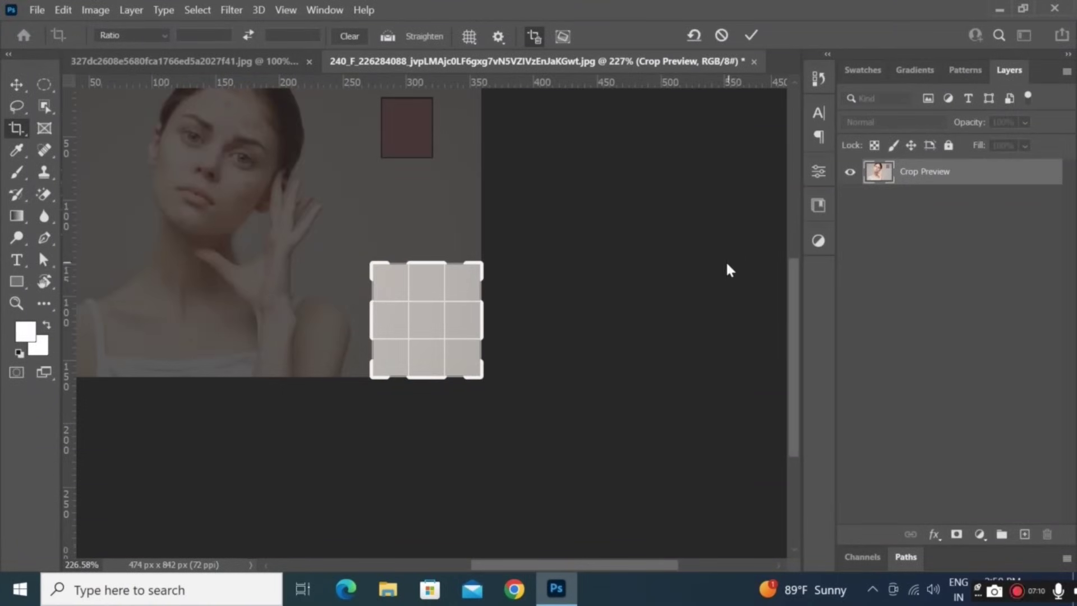
pyautogui.hotkey('ctrl', 'z')
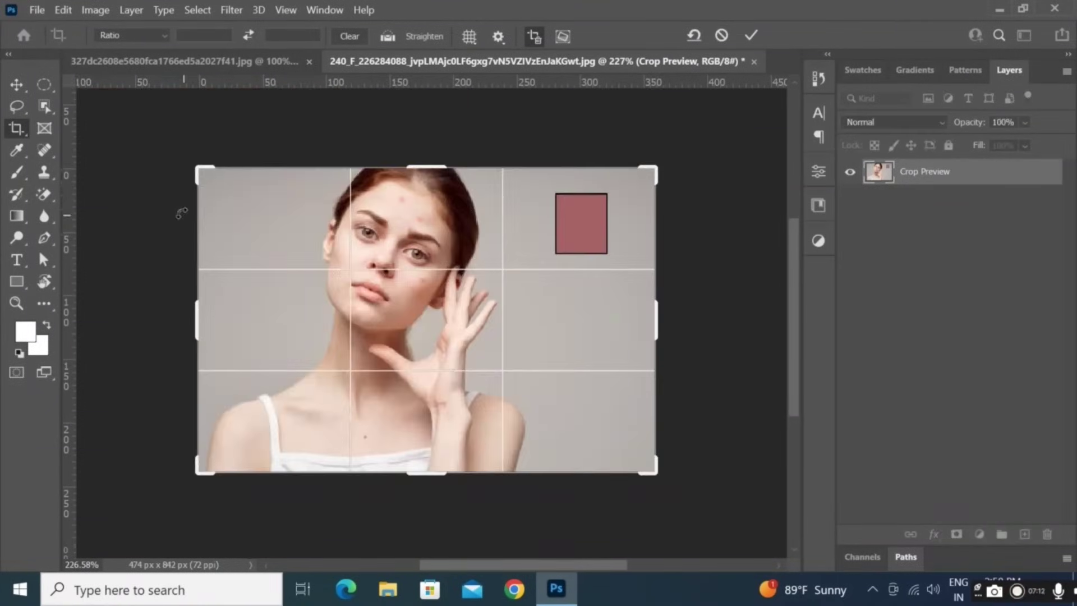
pyautogui.hotkey('ctrl', 'shift', 'z')
pyautogui.hotkey('ctrl', 'z')
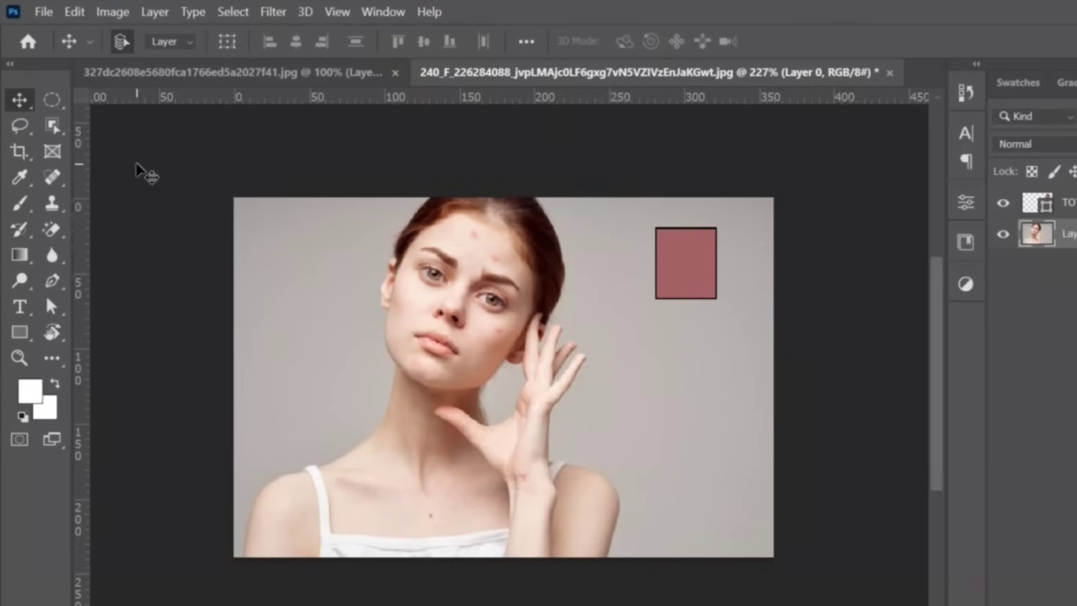
# Select the TOTO layer and sample foreground colors from the photo and its reddish rectangle with the Eyedropper tool.
pyautogui.click(19, 176)
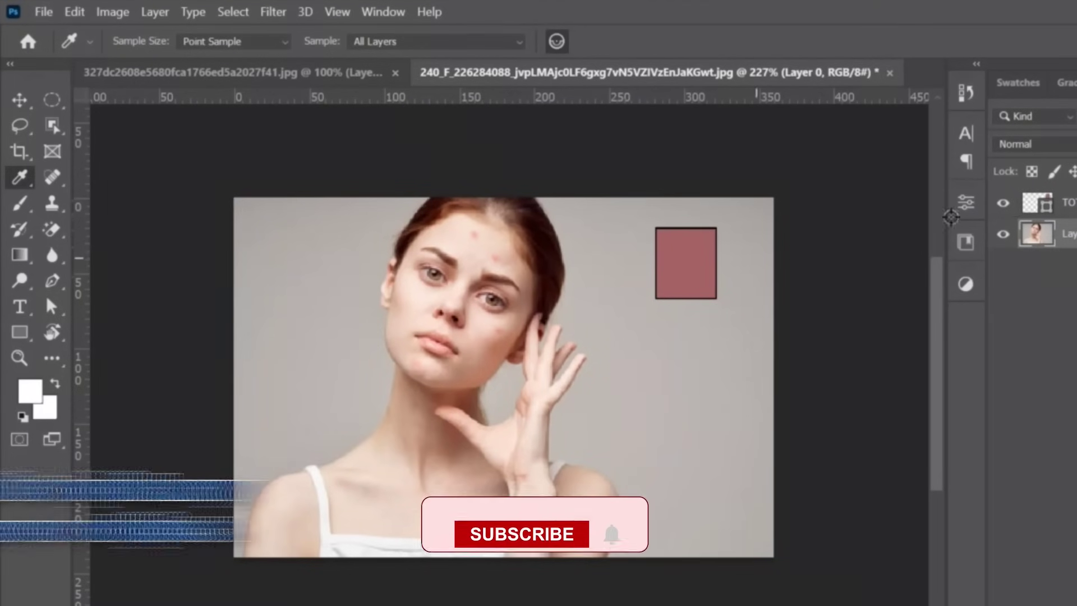
pyautogui.click(1068, 203)
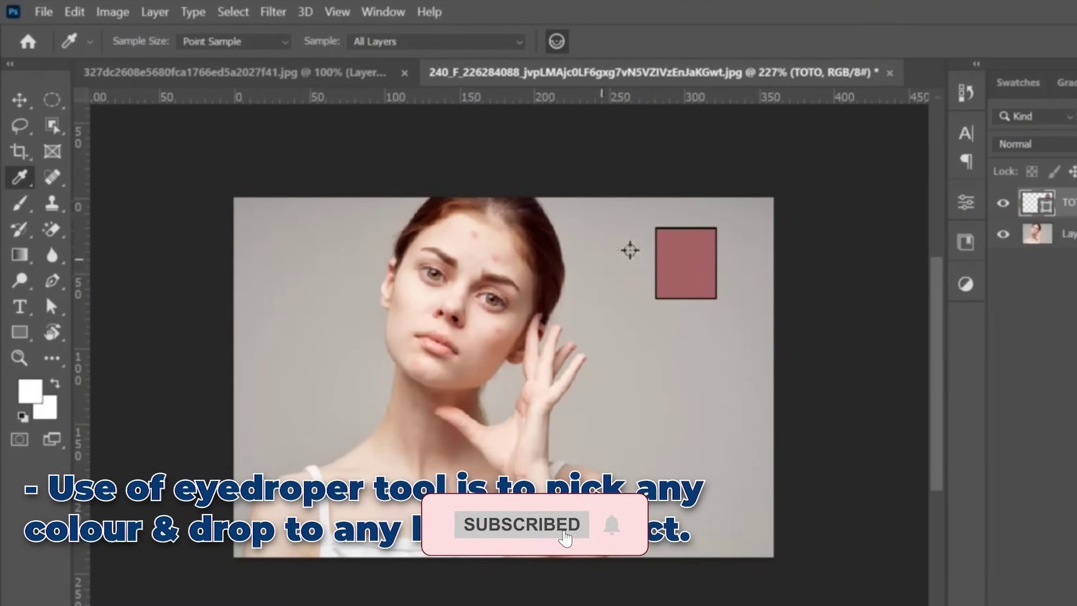
pyautogui.click(665, 252)
pyautogui.moveTo(628, 347); pyautogui.dragTo(537, 414)
pyautogui.moveTo(404, 279); pyautogui.dragTo(418, 318)
pyautogui.moveTo(689, 249); pyautogui.dragTo(694, 260)
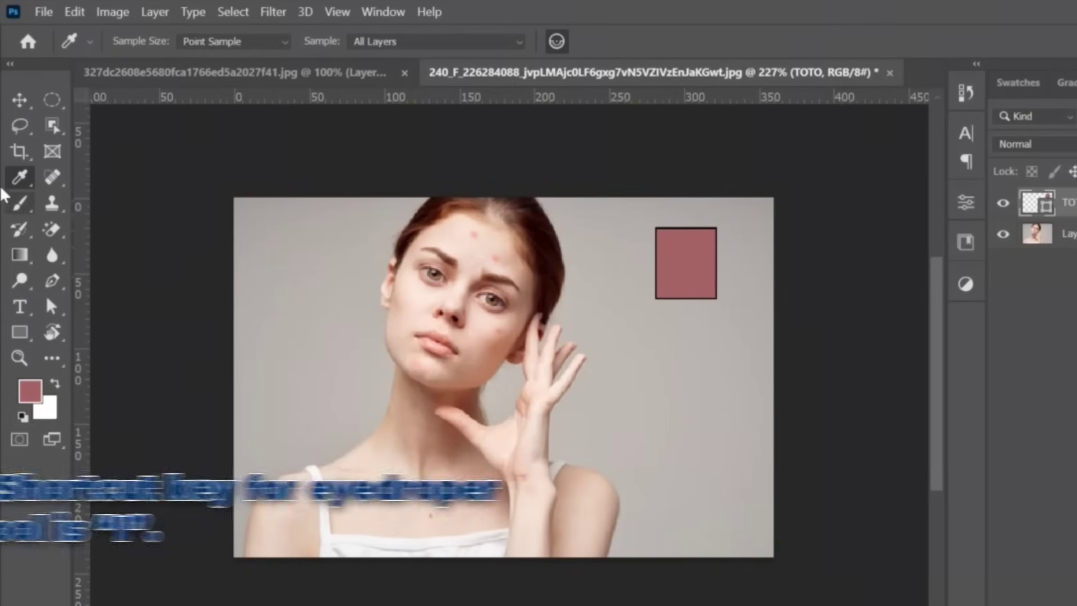
pyautogui.rightClick(20, 177)
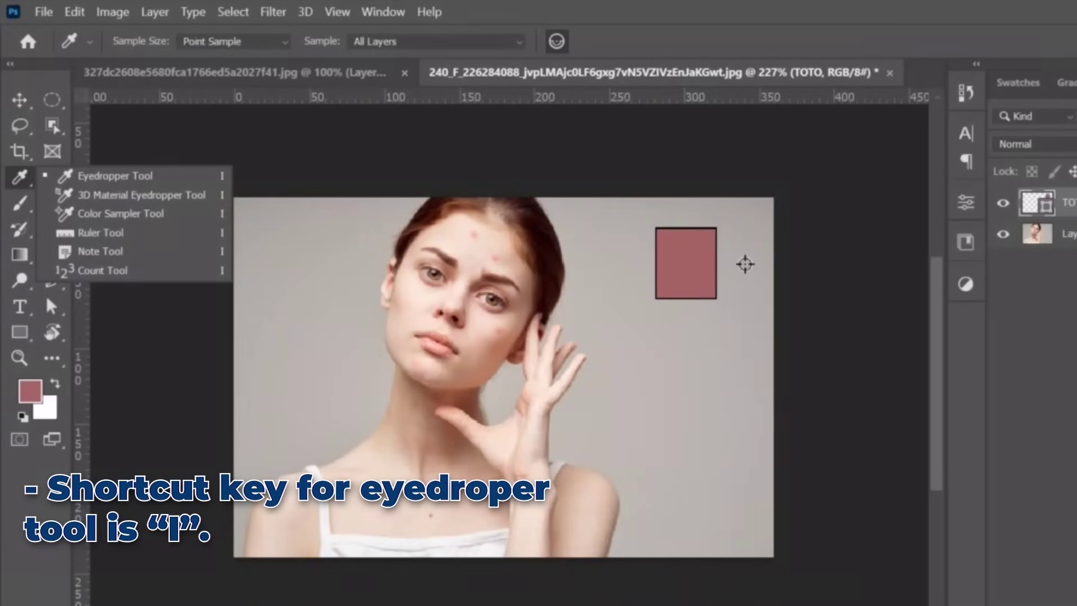
pyautogui.click(685, 259)
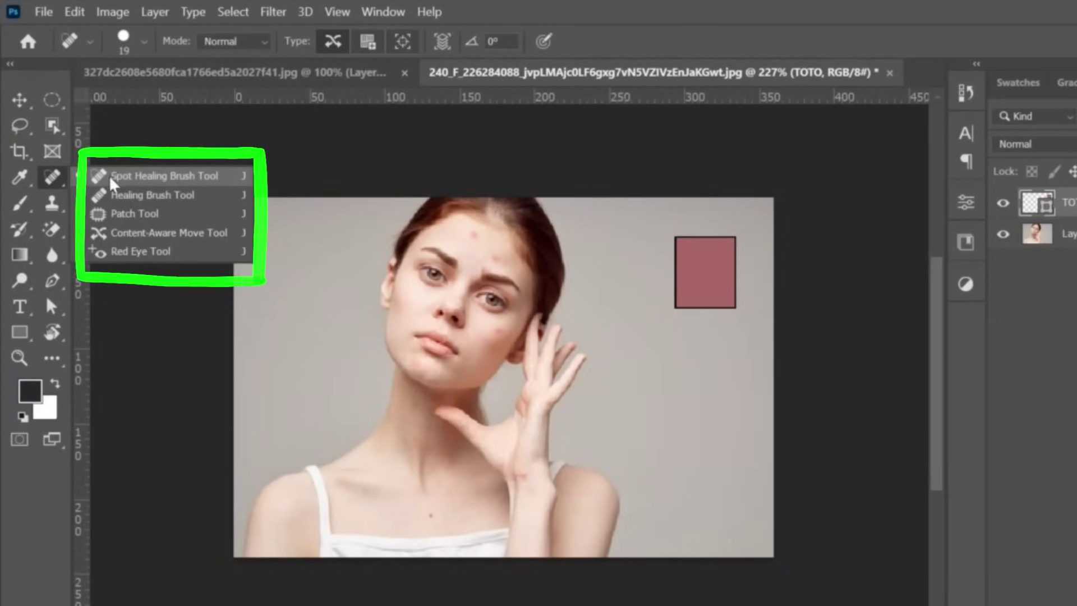
# Heal the blemishes on the woman's forehead and cheek on Layer 0 with the Spot Healing Brush.
pyautogui.click(210, 177)
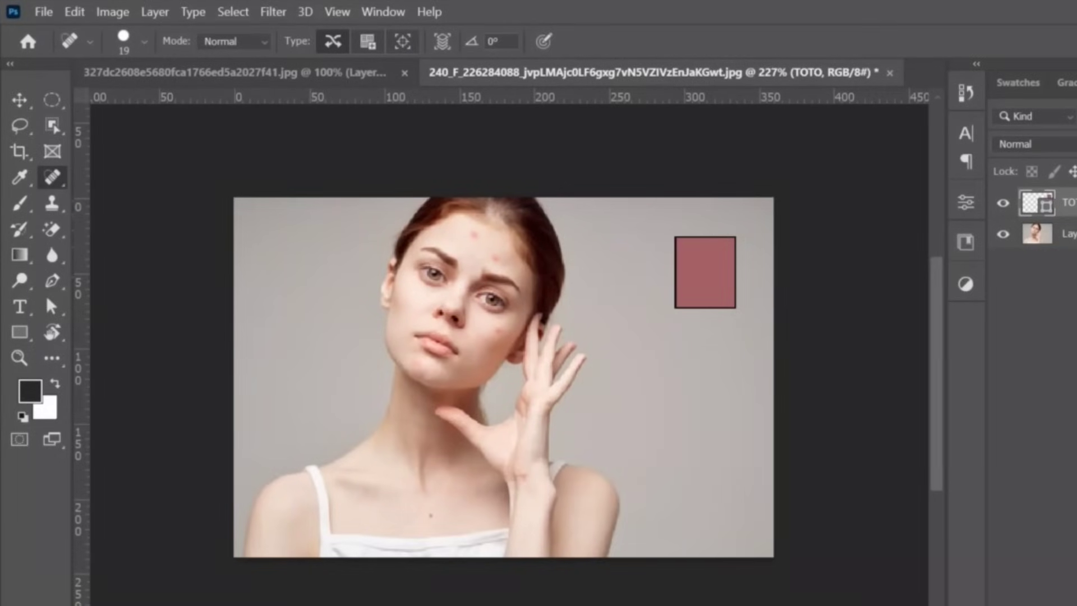
pyautogui.click(1069, 232)
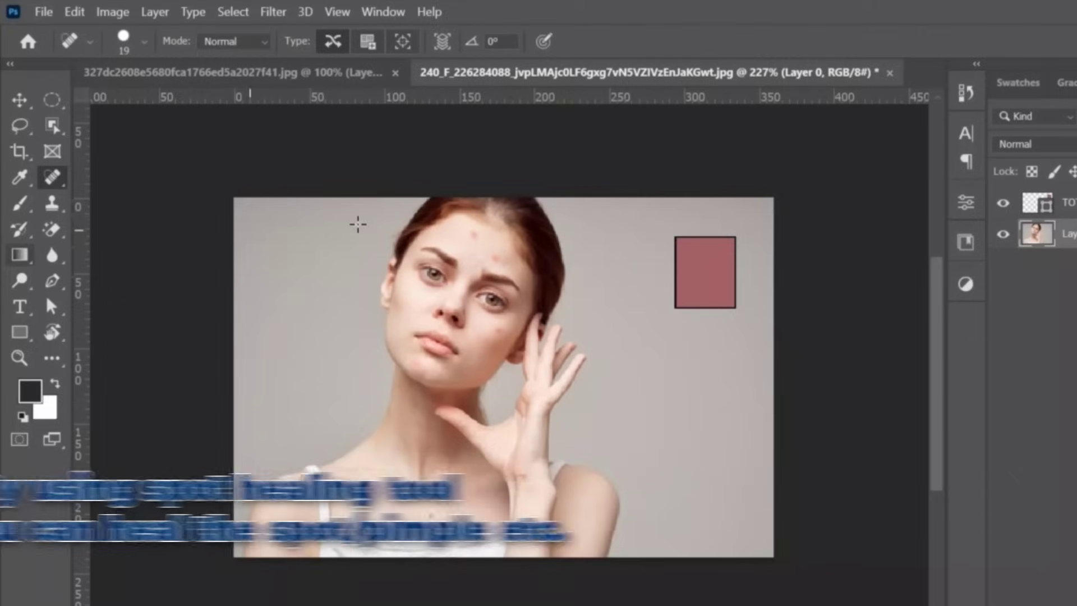
pyautogui.moveTo(464, 228); pyautogui.dragTo(503, 263)
pyautogui.moveTo(492, 329)
pyautogui.mouseDown()
pyautogui.moveTo(434, 348)
pyautogui.moveTo(459, 330)
pyautogui.moveTo(492, 339)
pyautogui.mouseUp()
# Activate the Patch tool in place of the Spot Healing Brush.
pyautogui.rightClick(55, 179)
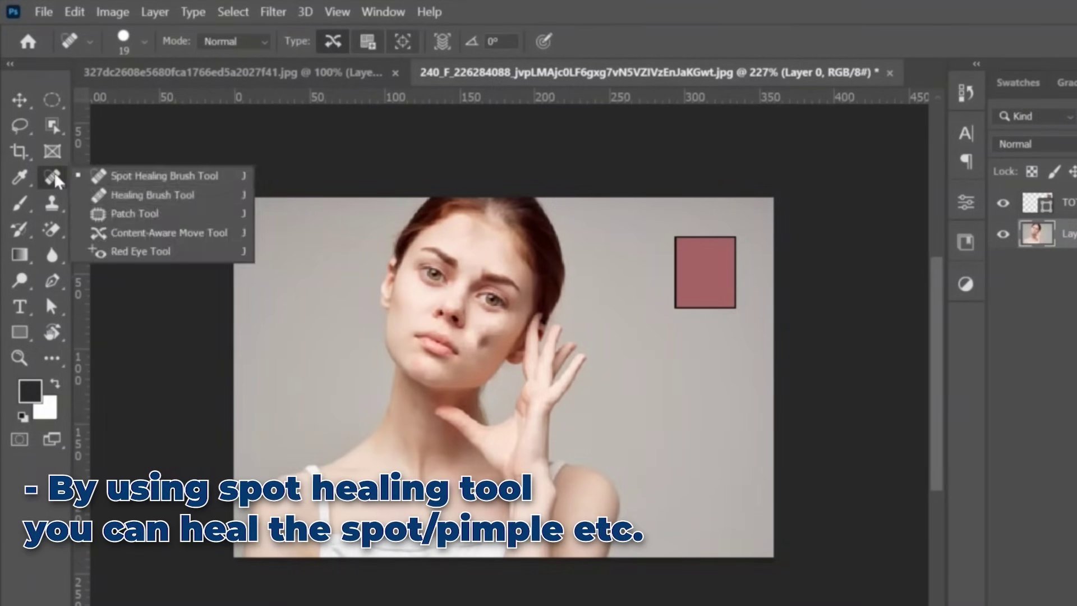
pyautogui.click(160, 215)
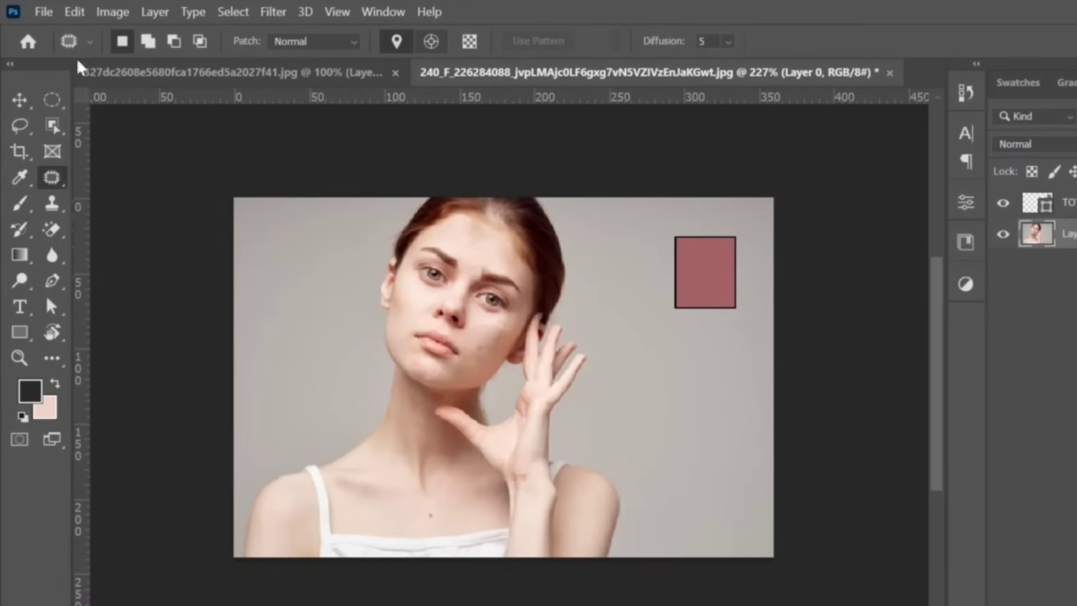
pyautogui.rightClick(54, 184)
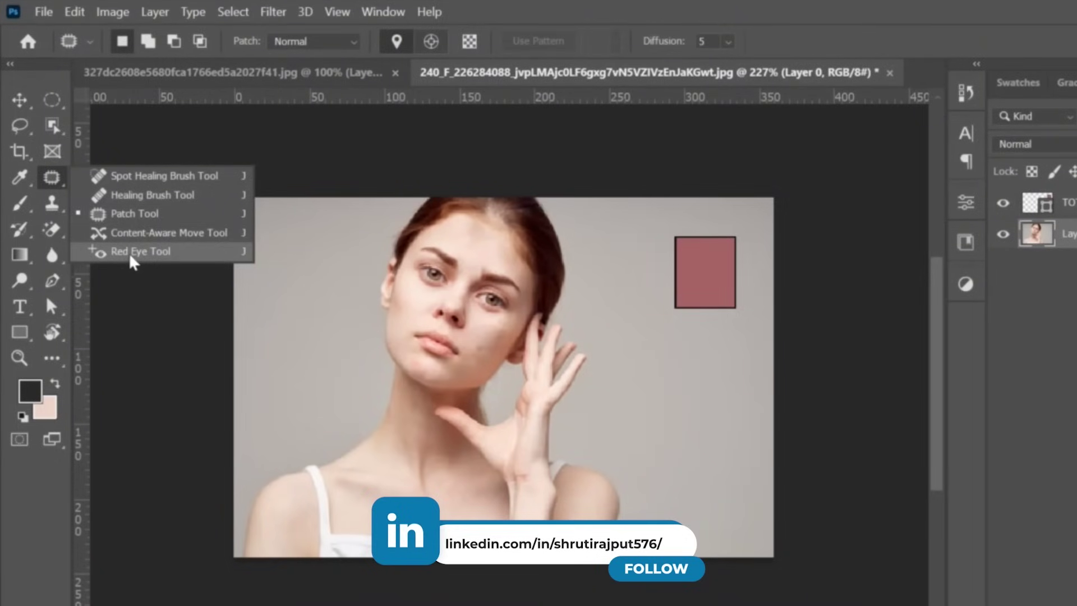
# Paint broad dark strokes down the left side of the woman's photo with the soft 200 px Brush.
pyautogui.click(20, 207)
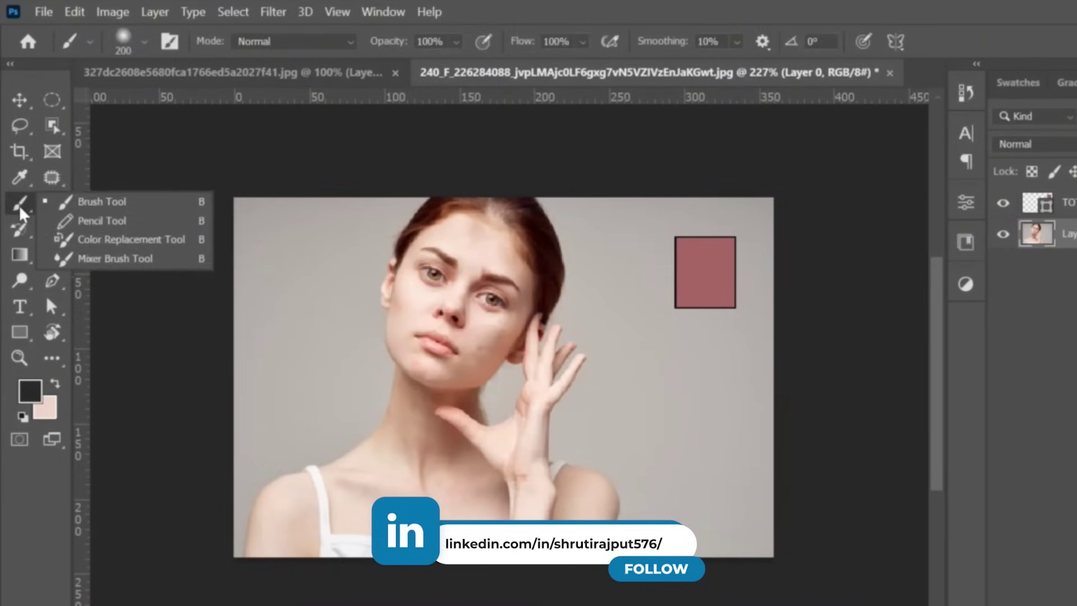
pyautogui.click(101, 201)
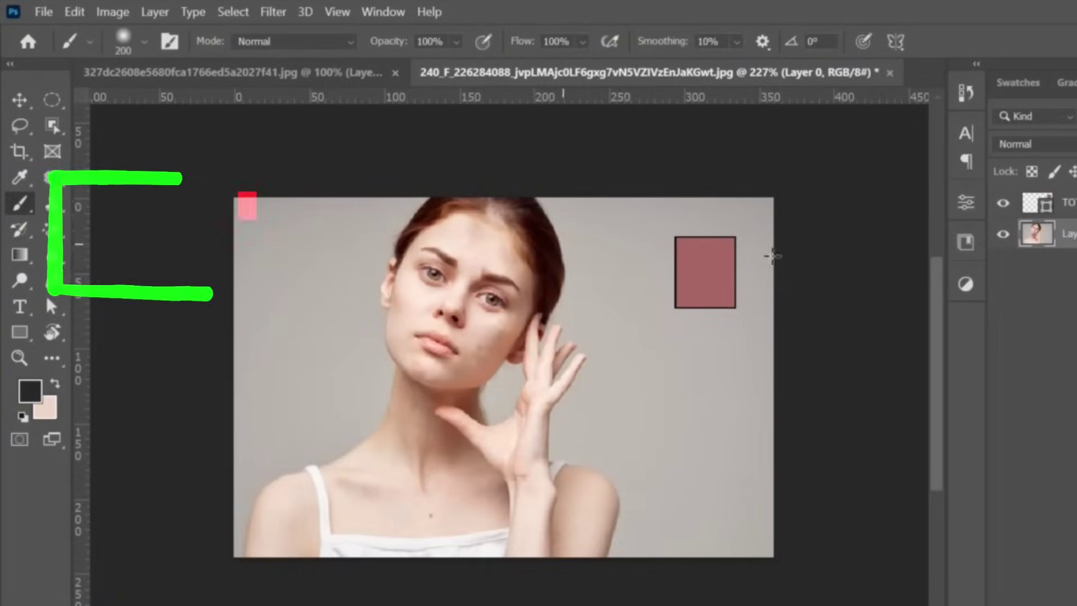
pyautogui.moveTo(282, 216)
pyautogui.mouseDown()
pyautogui.moveTo(263, 235)
pyautogui.moveTo(322, 292)
pyautogui.moveTo(326, 337)
pyautogui.mouseUp()
pyautogui.moveTo(303, 399)
pyautogui.mouseDown()
pyautogui.moveTo(264, 495)
pyautogui.moveTo(262, 584)
pyautogui.mouseUp()
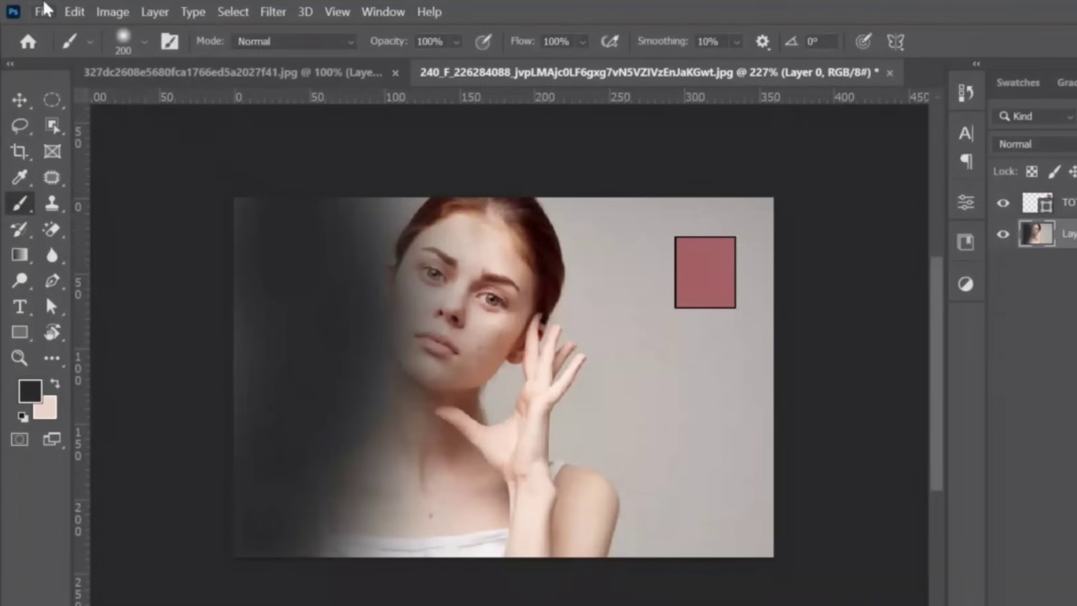
# Set the brush size to 47 px and paint a winding dark stroke below the reddish rectangle.
pyautogui.click(144, 41)
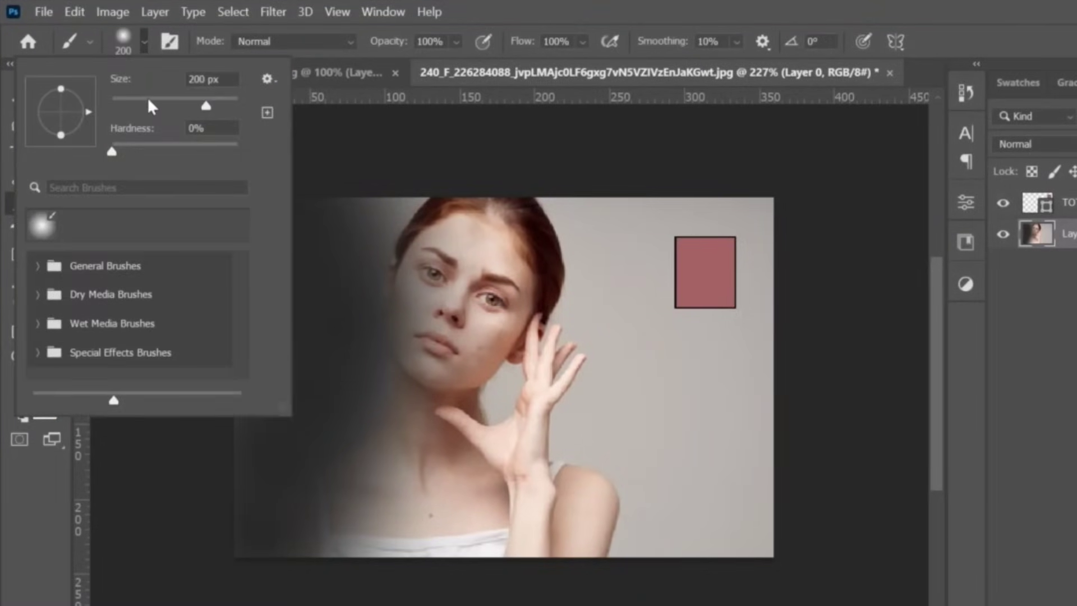
pyautogui.moveTo(667, 359)
pyautogui.mouseDown()
pyautogui.moveTo(661, 428)
pyautogui.moveTo(702, 548)
pyautogui.moveTo(771, 539)
pyautogui.mouseUp()
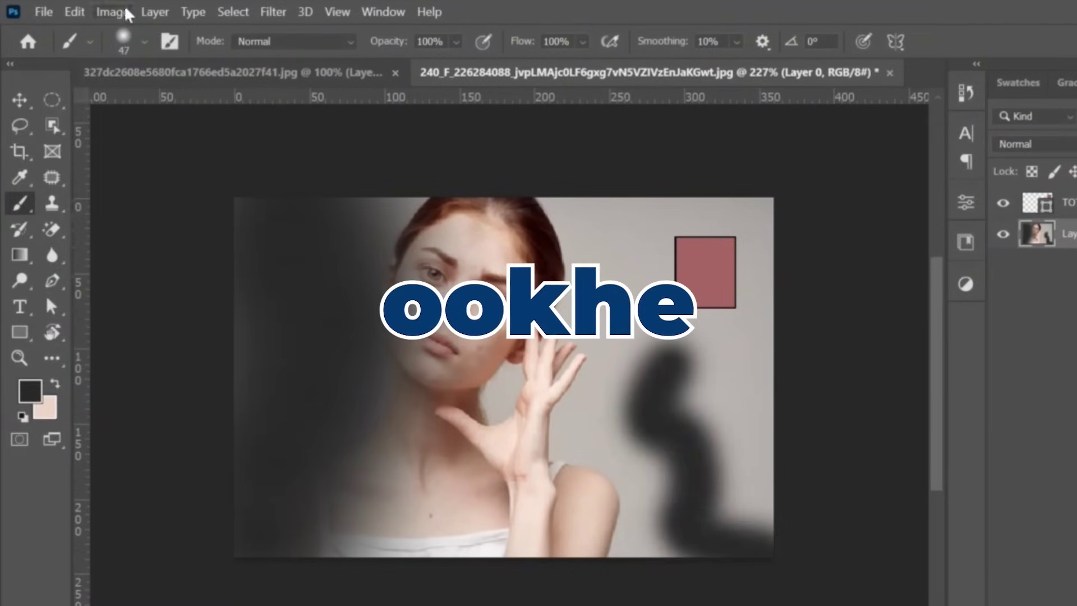
pyautogui.click(90, 43)
pyautogui.click(66, 46)
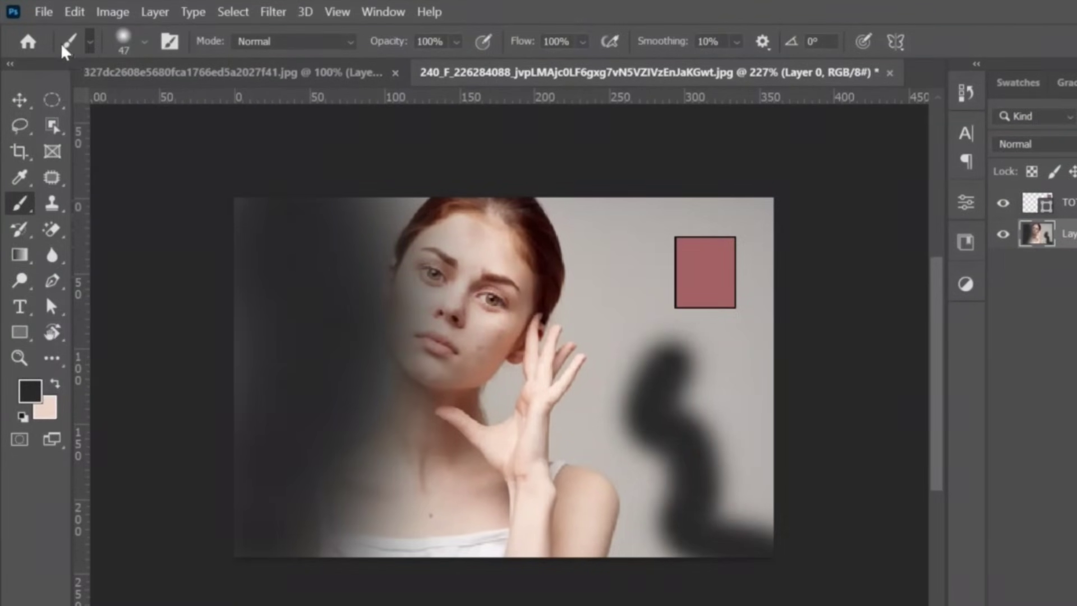
pyautogui.click(90, 43)
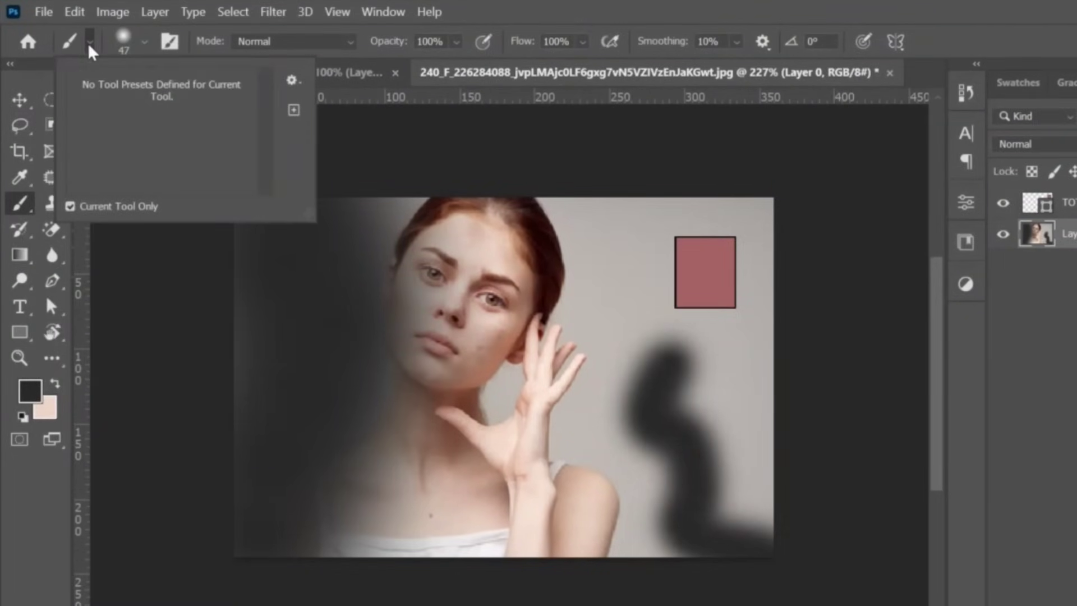
# Open the detailed brush settings, choose the 50 px oval tip and paint a winding stroke across the woman's neck and chest.
pyautogui.click(168, 46)
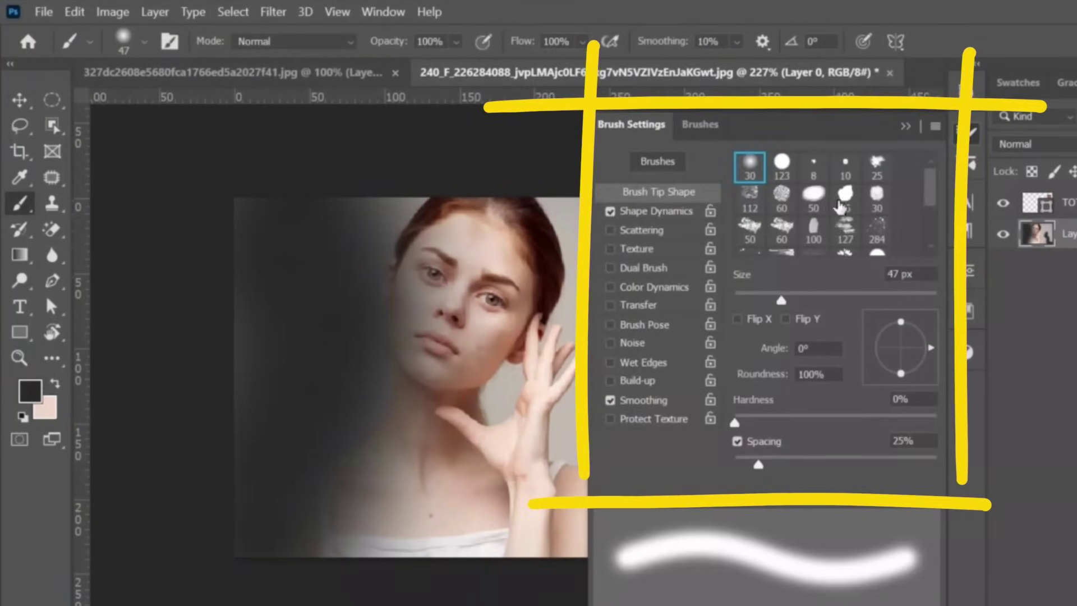
pyautogui.click(814, 198)
pyautogui.moveTo(359, 309)
pyautogui.mouseDown()
pyautogui.moveTo(329, 373)
pyautogui.moveTo(424, 405)
pyautogui.moveTo(451, 494)
pyautogui.moveTo(572, 486)
pyautogui.mouseUp()
# Paint over the woman's face and body with the 100 px tip and the rough 60 px tip.
pyautogui.click(814, 232)
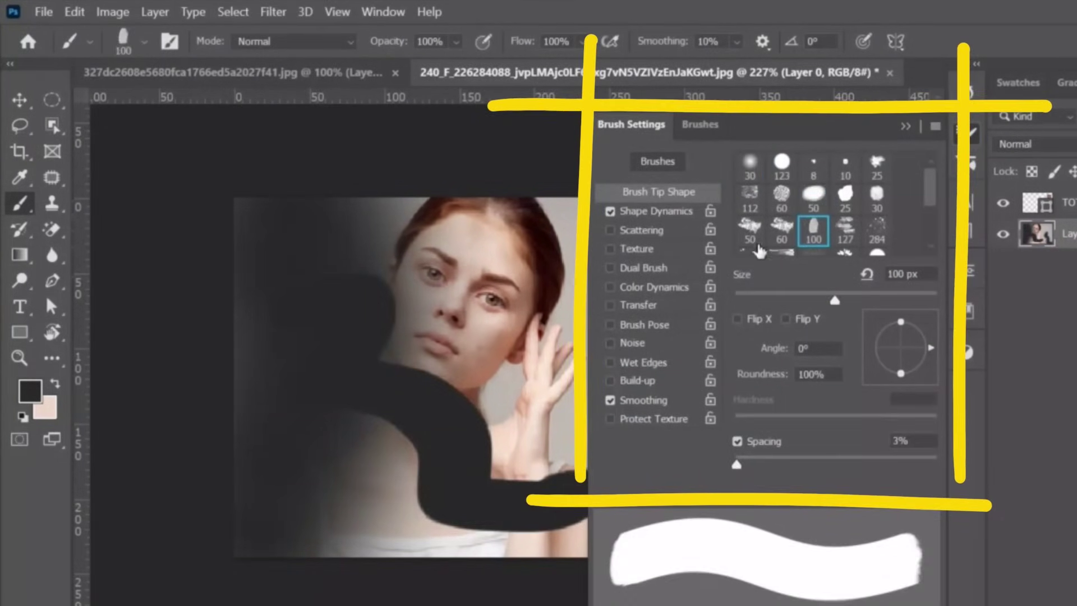
pyautogui.moveTo(483, 234)
pyautogui.mouseDown()
pyautogui.moveTo(554, 383)
pyautogui.moveTo(539, 415)
pyautogui.mouseUp()
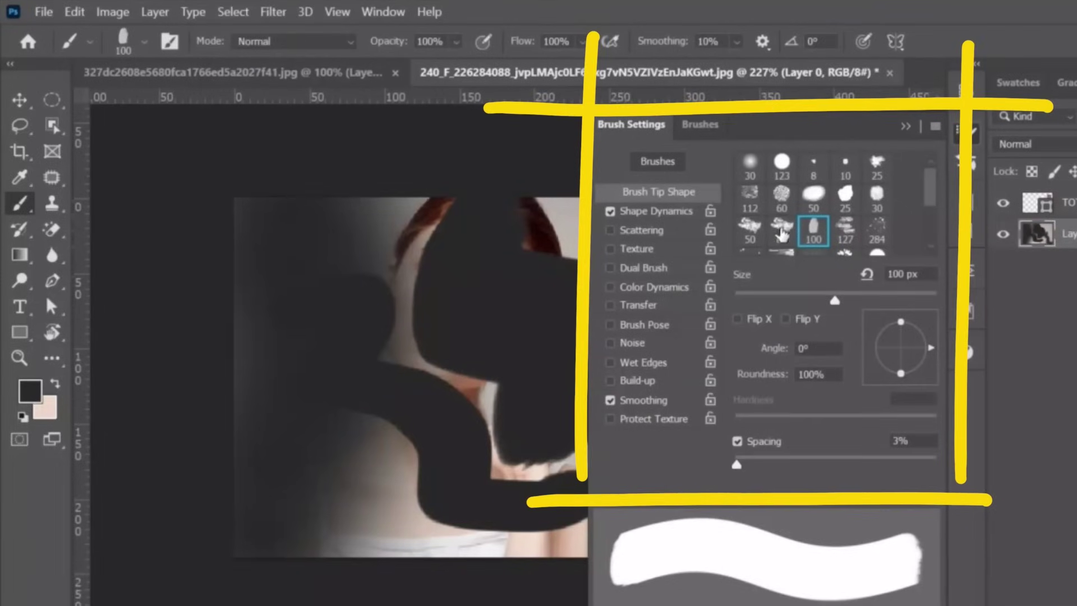
pyautogui.click(782, 232)
pyautogui.moveTo(565, 211)
pyautogui.mouseDown()
pyautogui.moveTo(547, 253)
pyautogui.moveTo(458, 330)
pyautogui.moveTo(338, 487)
pyautogui.moveTo(312, 538)
pyautogui.moveTo(377, 567)
pyautogui.mouseUp()
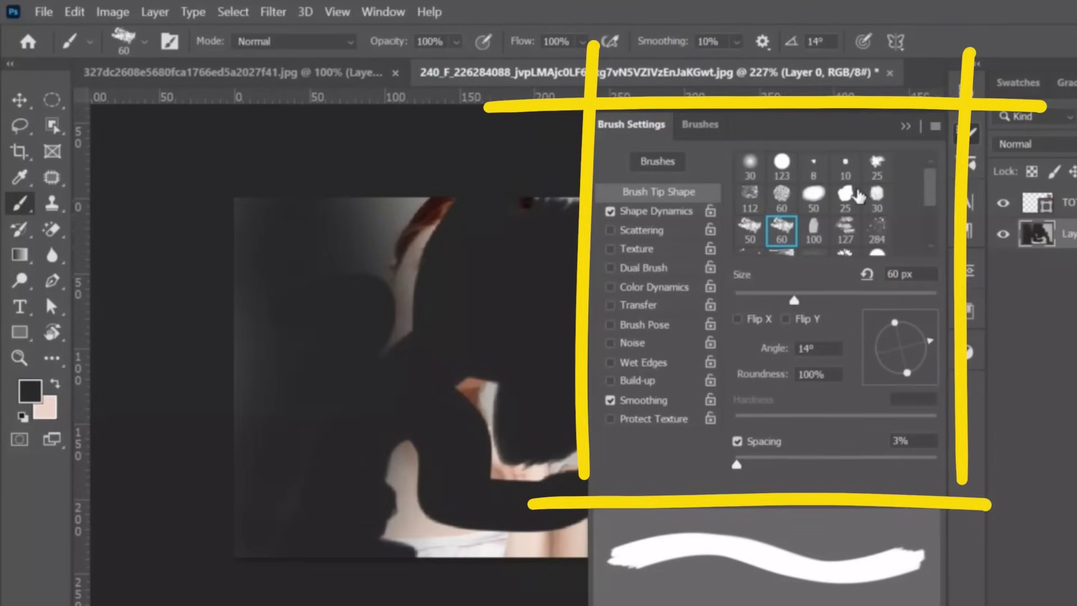
# Enable the Scattering, Texture and Dual Brush options for the 60 px brush.
pyautogui.scroll(-3, 855, 193)
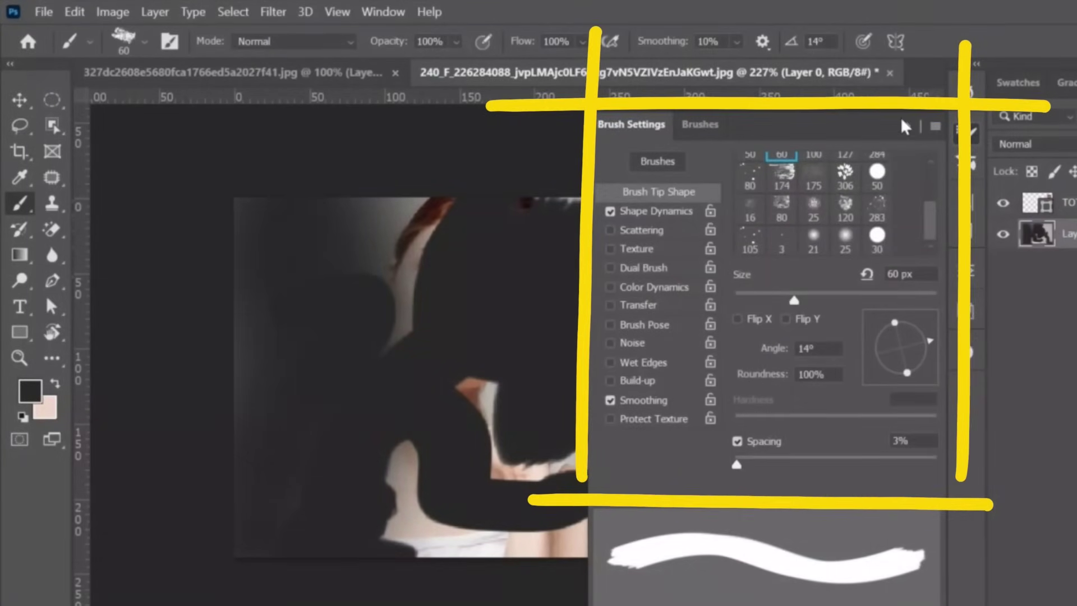
pyautogui.click(641, 230)
pyautogui.click(636, 248)
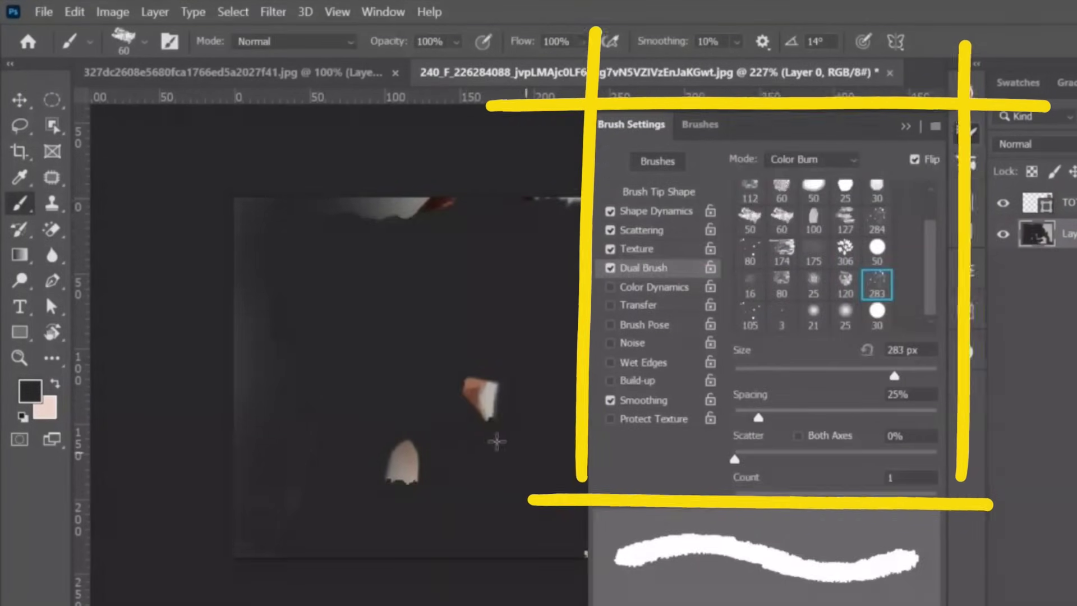
# Paint over the photo with the textured 60 px brush, then undo the dark strokes.
pyautogui.moveTo(561, 337)
pyautogui.mouseDown()
pyautogui.moveTo(505, 356)
pyautogui.moveTo(372, 181)
pyautogui.moveTo(159, 228)
pyautogui.mouseUp()
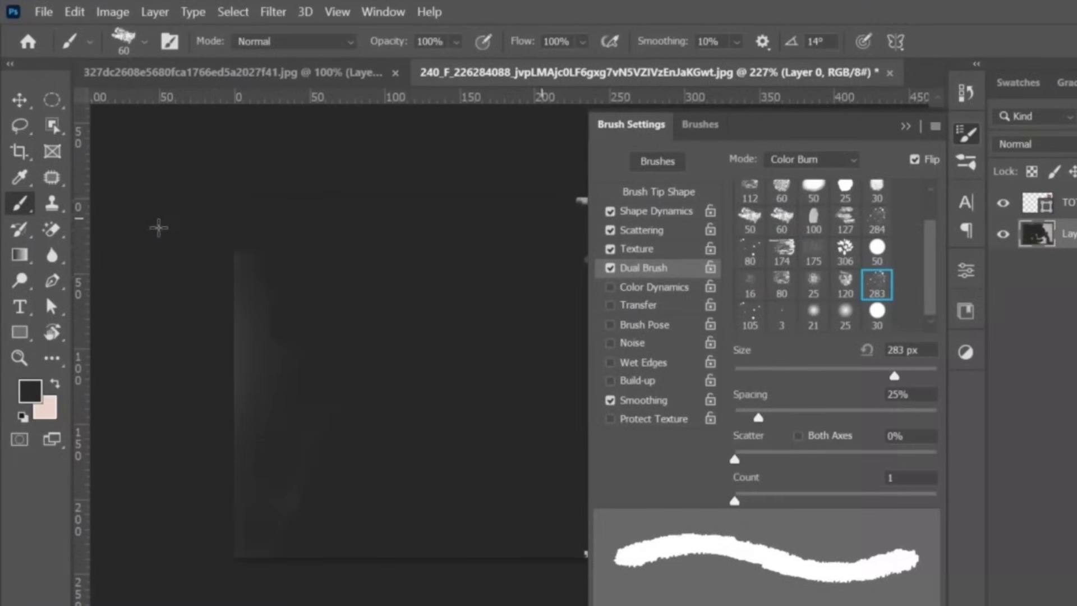
pyautogui.hotkey('ctrl', 'z')
pyautogui.hotkey('ctrl', 'z')
pyautogui.hotkey('ctrl', 'z')
pyautogui.hotkey('ctrl', 'z')
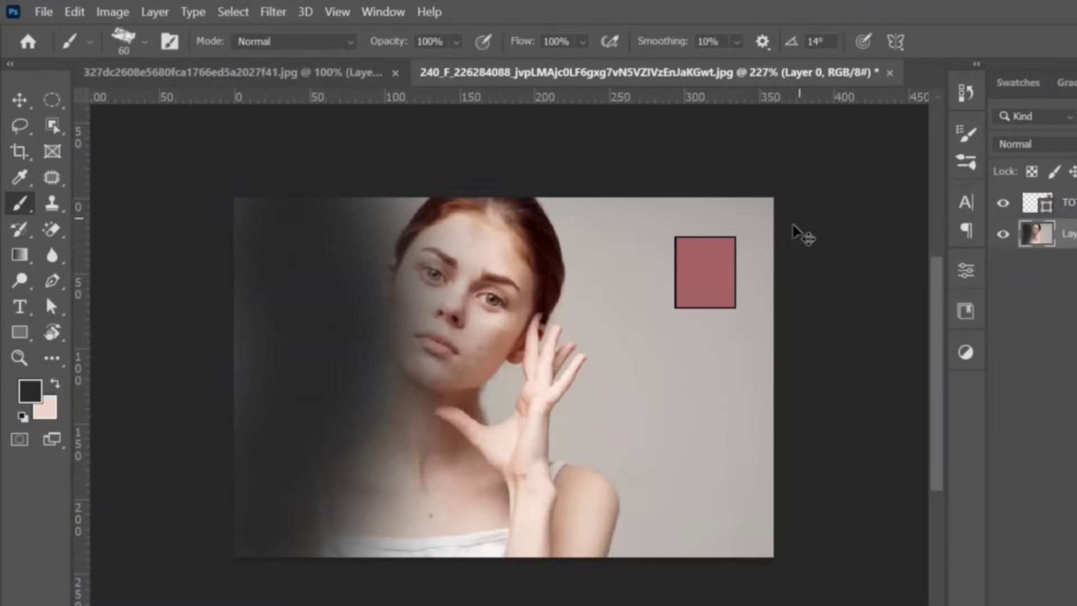
pyautogui.hotkey('ctrl', 'z')
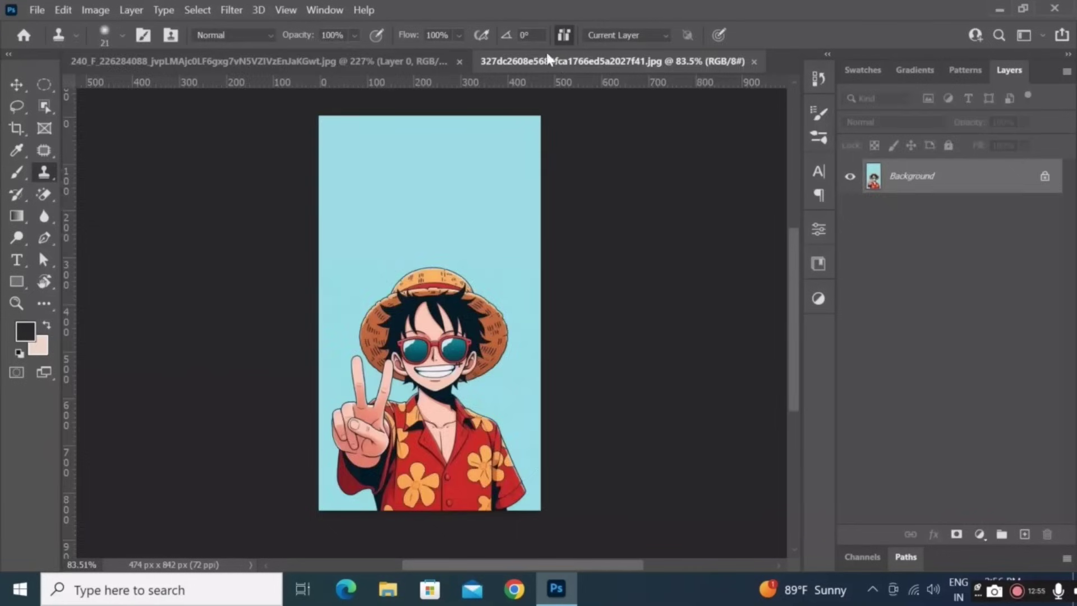
# Switch to the woman's photo and use the Clone Stamp to duplicate her face and hand below the reddish rectangle.
pyautogui.click(396, 62)
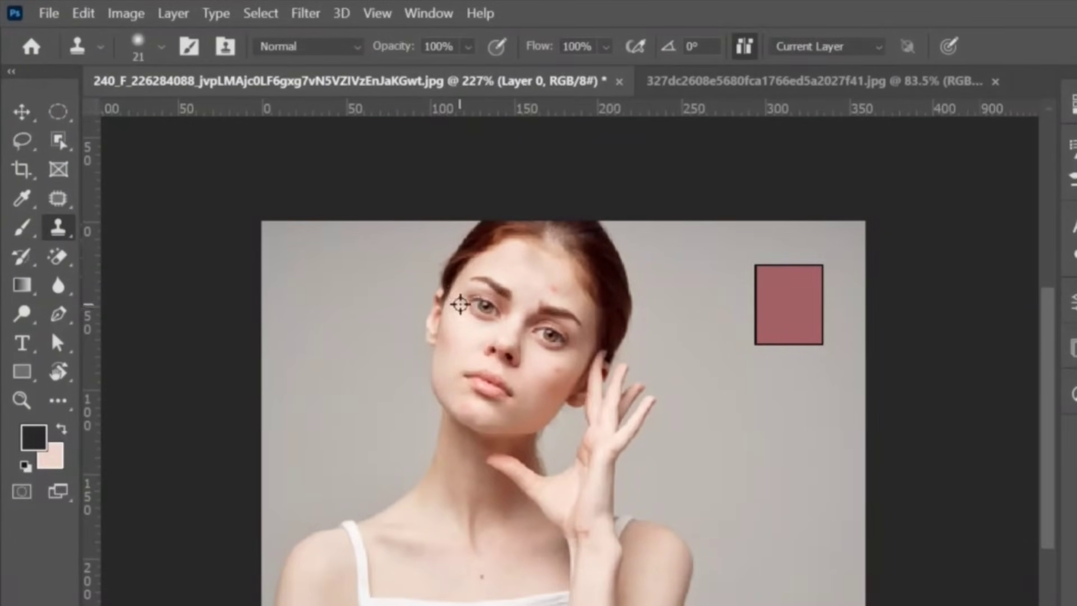
pyautogui.click(723, 322)
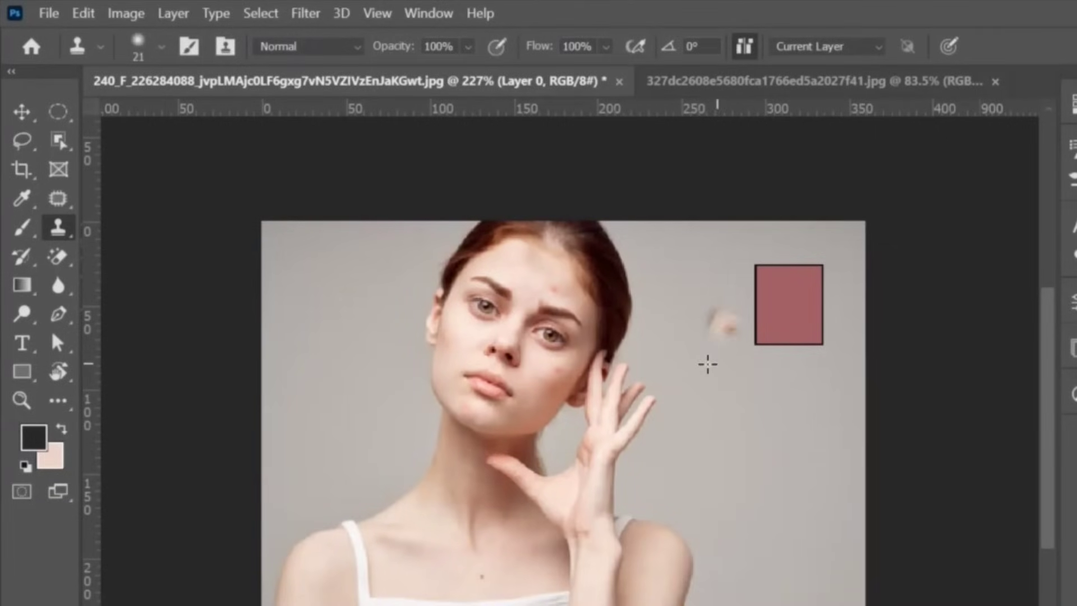
pyautogui.moveTo(695, 411); pyautogui.dragTo(741, 445)
pyautogui.moveTo(825, 448)
pyautogui.mouseDown()
pyautogui.moveTo(813, 433)
pyautogui.moveTo(746, 472)
pyautogui.mouseUp()
pyautogui.moveTo(691, 433)
pyautogui.mouseDown()
pyautogui.moveTo(686, 459)
pyautogui.moveTo(744, 502)
pyautogui.moveTo(744, 488)
pyautogui.moveTo(684, 444)
pyautogui.moveTo(797, 480)
pyautogui.moveTo(759, 508)
pyautogui.moveTo(737, 508)
pyautogui.moveTo(821, 458)
pyautogui.moveTo(798, 435)
pyautogui.moveTo(703, 422)
pyautogui.moveTo(758, 396)
pyautogui.moveTo(823, 433)
pyautogui.moveTo(828, 454)
pyautogui.moveTo(724, 386)
pyautogui.moveTo(674, 385)
pyautogui.moveTo(673, 400)
pyautogui.moveTo(735, 362)
pyautogui.moveTo(802, 381)
pyautogui.moveTo(835, 419)
pyautogui.moveTo(825, 475)
pyautogui.moveTo(774, 512)
pyautogui.moveTo(749, 556)
pyautogui.moveTo(711, 542)
pyautogui.moveTo(701, 522)
pyautogui.moveTo(686, 438)
pyautogui.moveTo(706, 432)
pyautogui.moveTo(753, 483)
pyautogui.moveTo(773, 482)
pyautogui.moveTo(702, 513)
pyautogui.moveTo(740, 540)
pyautogui.moveTo(772, 540)
pyautogui.moveTo(852, 483)
pyautogui.moveTo(800, 523)
pyautogui.moveTo(767, 589)
pyautogui.moveTo(788, 557)
pyautogui.moveTo(751, 577)
pyautogui.moveTo(703, 548)
pyautogui.mouseUp()
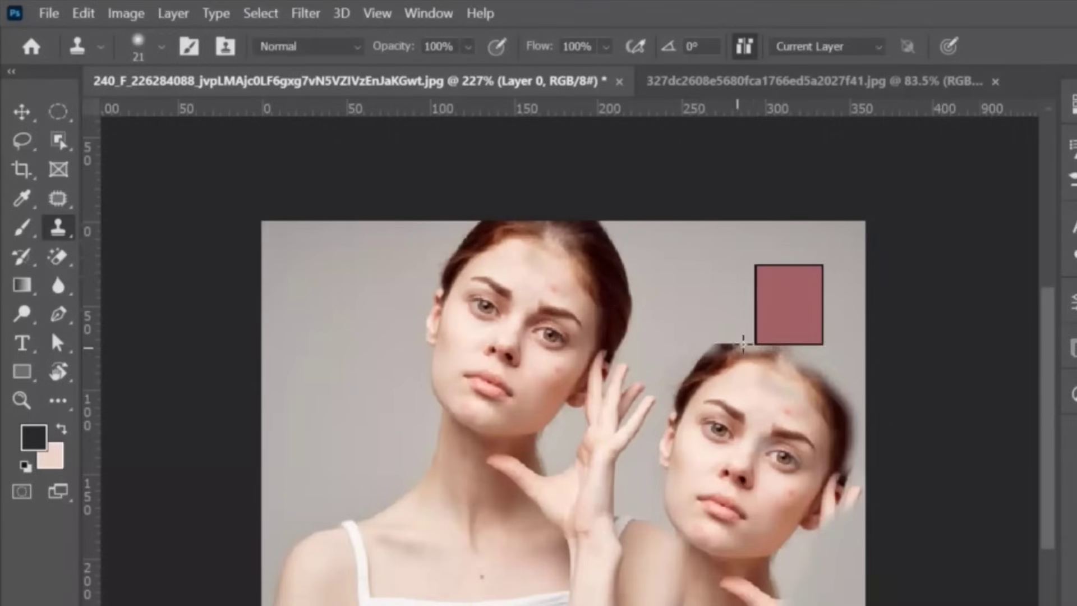
pyautogui.moveTo(744, 344)
pyautogui.mouseDown()
pyautogui.moveTo(841, 427)
pyautogui.moveTo(826, 542)
pyautogui.moveTo(798, 604)
pyautogui.mouseUp()
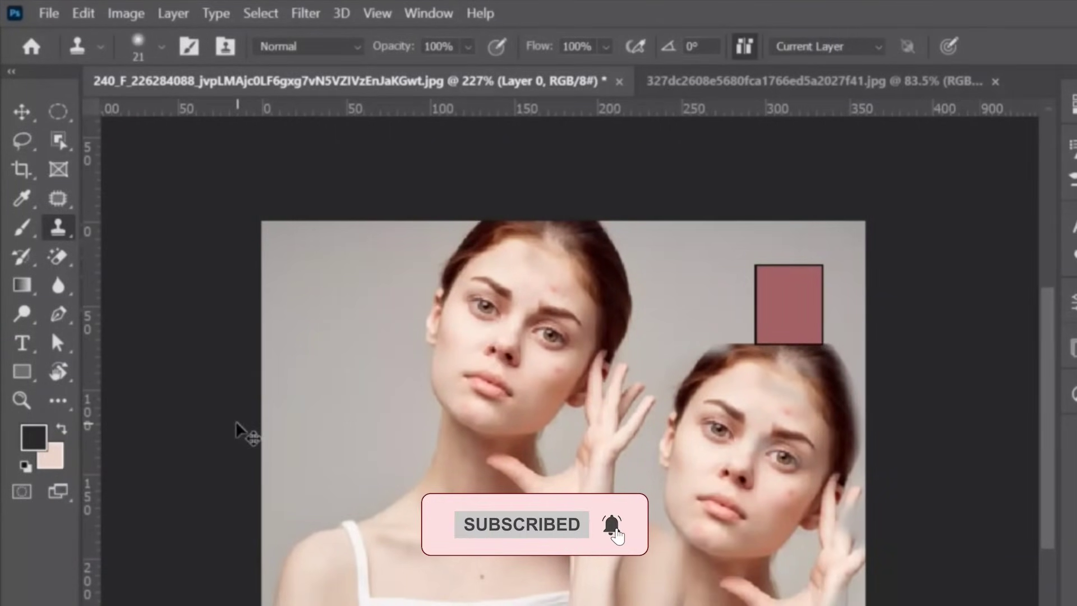
# Undo the Clone Stamp strokes on the woman's photo.
pyautogui.hotkey('ctrl', 'z')
pyautogui.hotkey('ctrl', 'z')
pyautogui.hotkey('ctrl', 'z')
pyautogui.hotkey('ctrl', 'z')
pyautogui.hotkey('ctrl', 'z')
pyautogui.hotkey('ctrl', 'z')
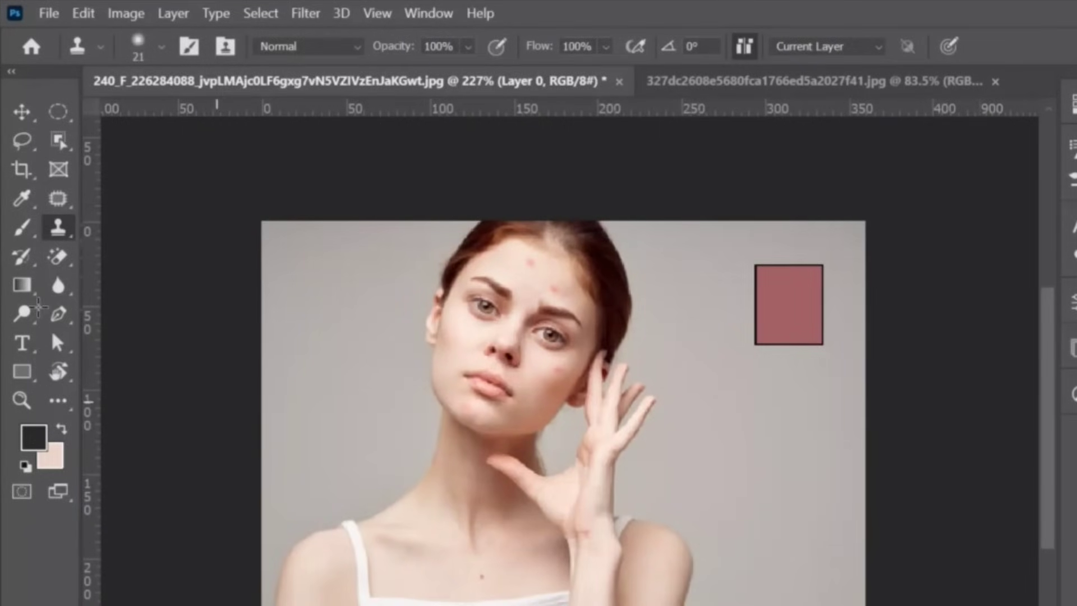
# Paint the green leaf pattern over the grey background beside the woman's face and shoulder with the Pattern Stamp Tool.
pyautogui.rightClick(72, 236)
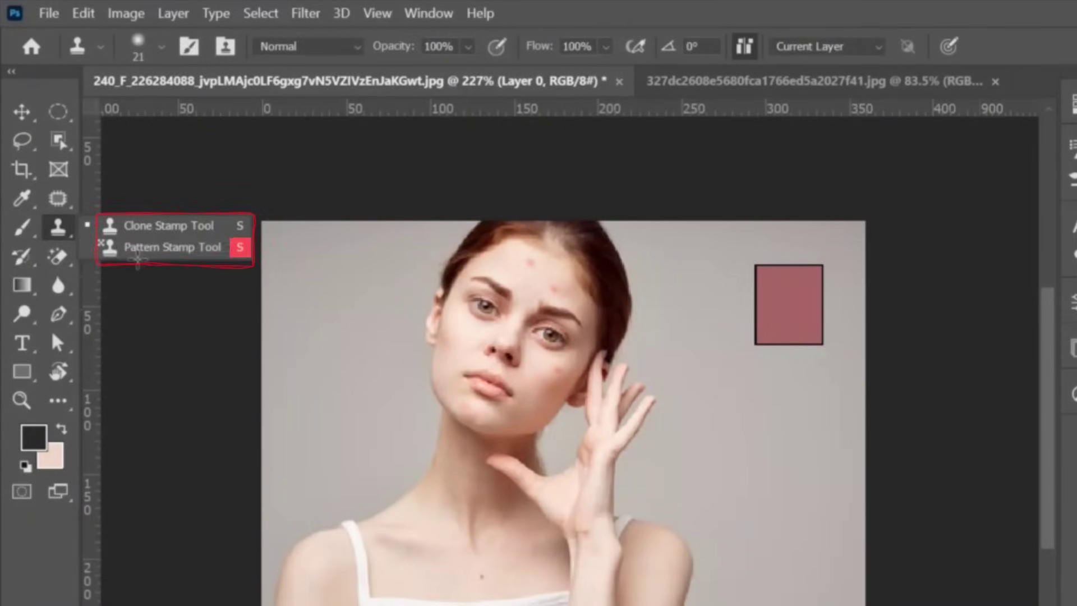
pyautogui.click(181, 250)
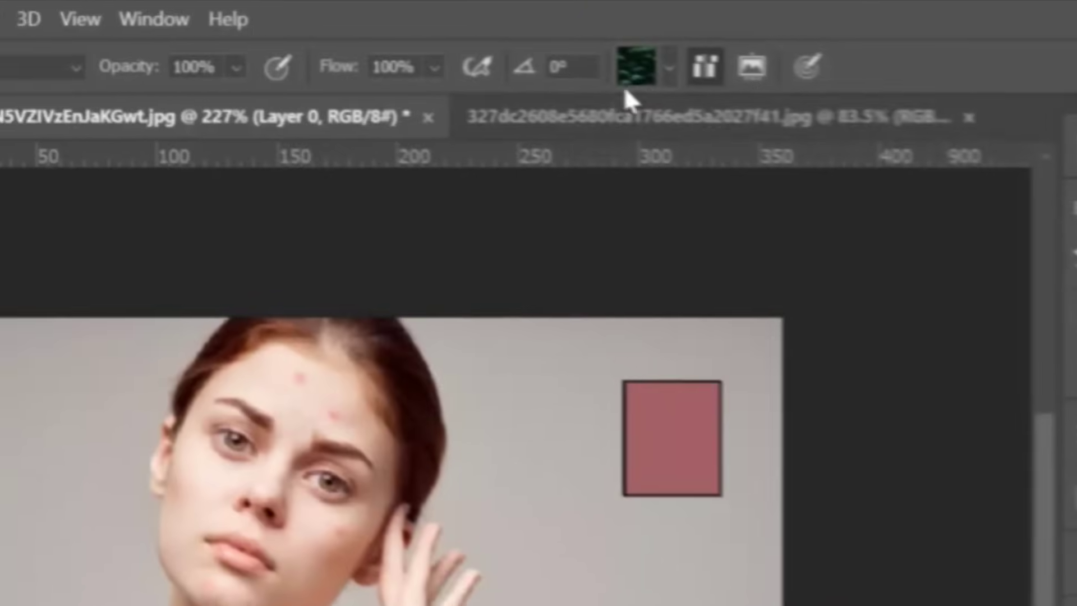
pyautogui.click(702, 66)
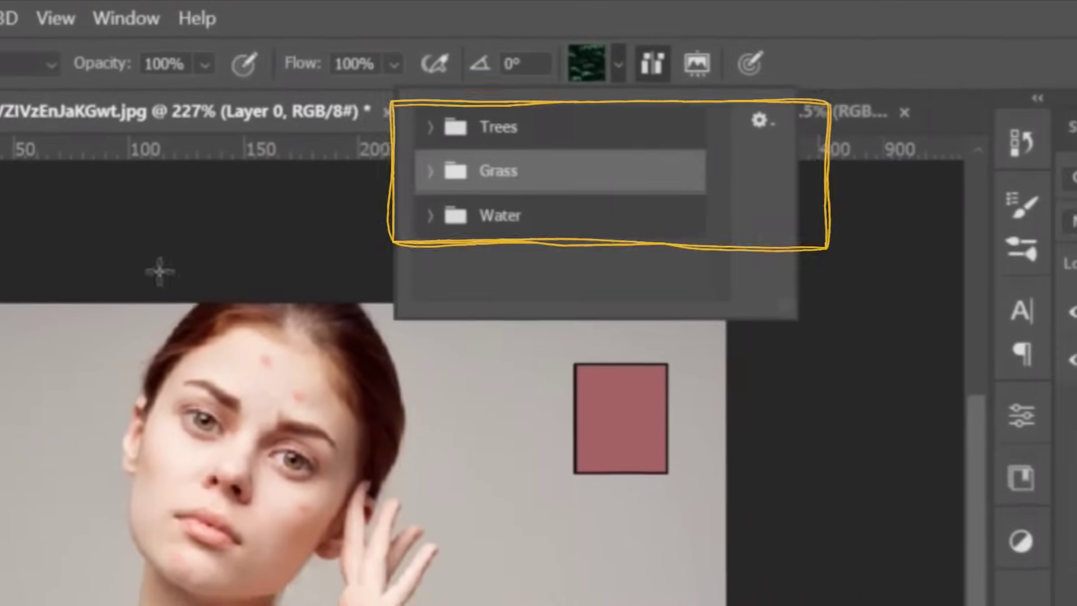
pyautogui.moveTo(132, 249)
pyautogui.mouseDown()
pyautogui.moveTo(119, 317)
pyautogui.moveTo(213, 288)
pyautogui.moveTo(211, 171)
pyautogui.moveTo(352, 169)
pyautogui.moveTo(247, 211)
pyautogui.moveTo(235, 248)
pyautogui.moveTo(275, 244)
pyautogui.moveTo(202, 314)
pyautogui.moveTo(179, 455)
pyautogui.mouseUp()
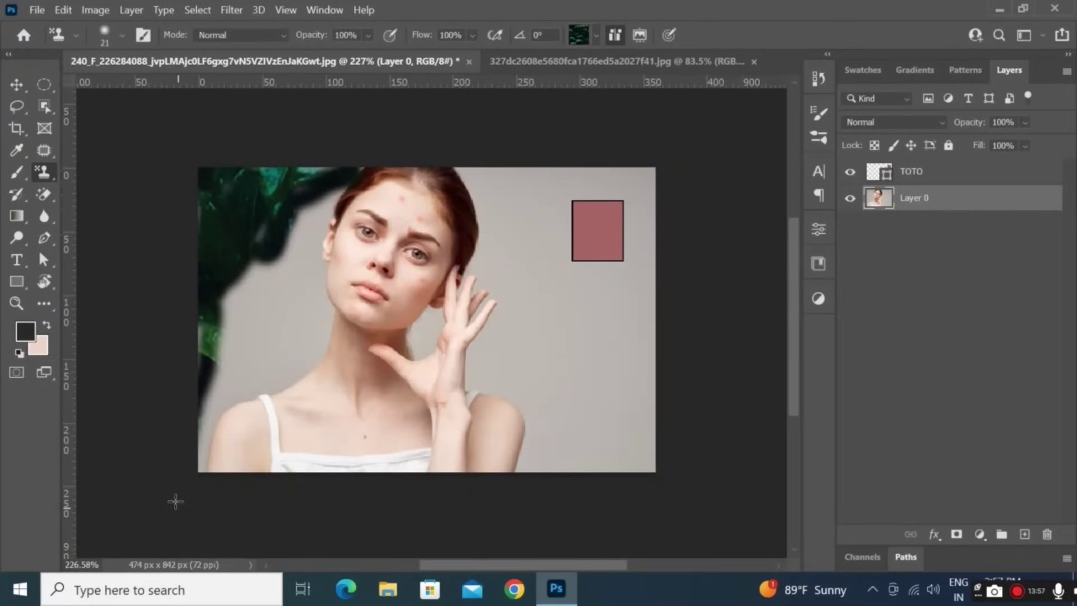
pyautogui.moveTo(282, 271)
pyautogui.mouseDown()
pyautogui.moveTo(225, 377)
pyautogui.moveTo(250, 281)
pyautogui.moveTo(212, 341)
pyautogui.moveTo(241, 276)
pyautogui.moveTo(287, 226)
pyautogui.moveTo(273, 302)
pyautogui.moveTo(210, 401)
pyautogui.moveTo(190, 477)
pyautogui.moveTo(185, 447)
pyautogui.moveTo(204, 412)
pyautogui.moveTo(271, 397)
pyautogui.moveTo(322, 353)
pyautogui.moveTo(334, 312)
pyautogui.moveTo(303, 296)
pyautogui.moveTo(302, 274)
pyautogui.moveTo(321, 258)
pyautogui.moveTo(320, 310)
pyautogui.mouseUp()
pyautogui.moveTo(300, 212)
pyautogui.mouseDown()
pyautogui.moveTo(320, 175)
pyautogui.moveTo(274, 253)
pyautogui.moveTo(226, 299)
pyautogui.moveTo(241, 316)
pyautogui.moveTo(273, 307)
pyautogui.moveTo(234, 391)
pyautogui.moveTo(200, 400)
pyautogui.moveTo(261, 332)
pyautogui.moveTo(224, 374)
pyautogui.moveTo(295, 333)
pyautogui.moveTo(281, 363)
pyautogui.moveTo(272, 331)
pyautogui.mouseUp()
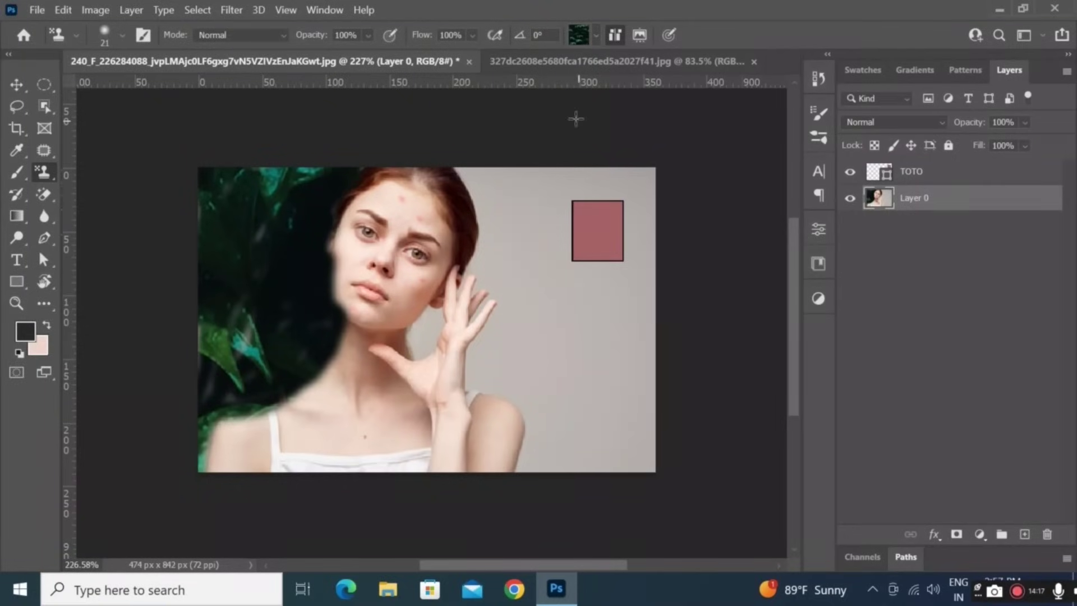
# Undo the leaf-pattern strokes and the last shift of the reddish rectangle.
pyautogui.hotkey('ctrl', 'z')
pyautogui.hotkey('ctrl', 'z')
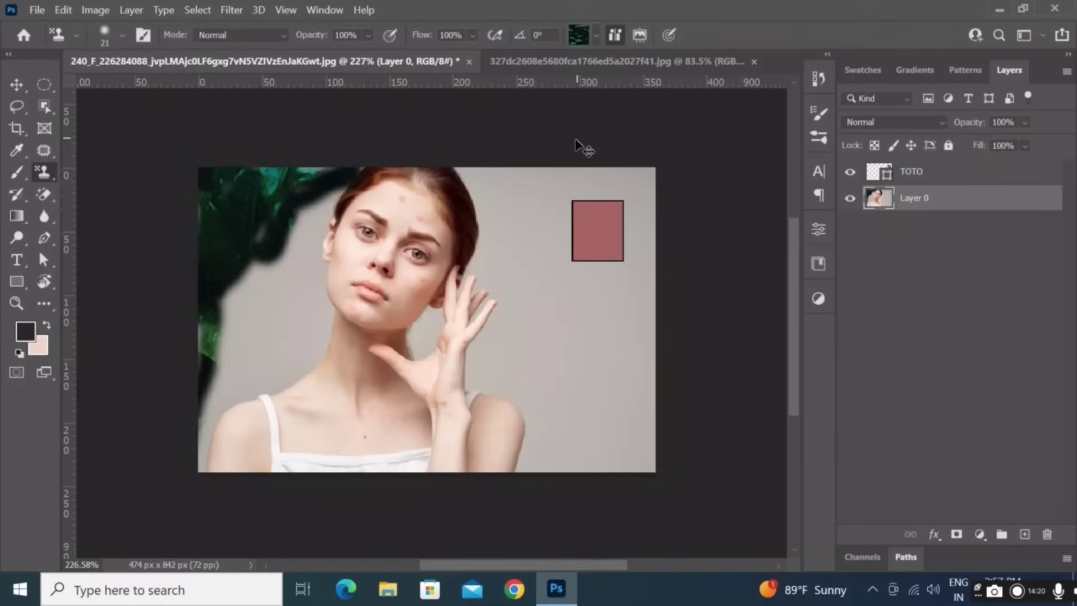
pyautogui.hotkey('ctrl', 'z')
# Show the variants of the History Brush Tool, then activate the Gradient Tool.
pyautogui.click(15, 194)
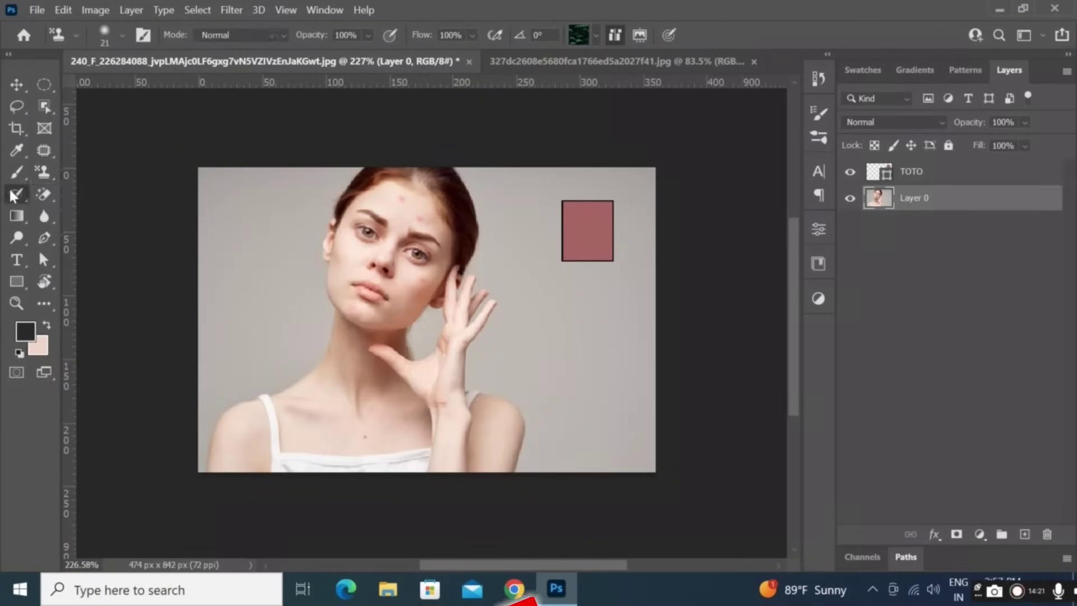
pyautogui.rightClick(12, 194)
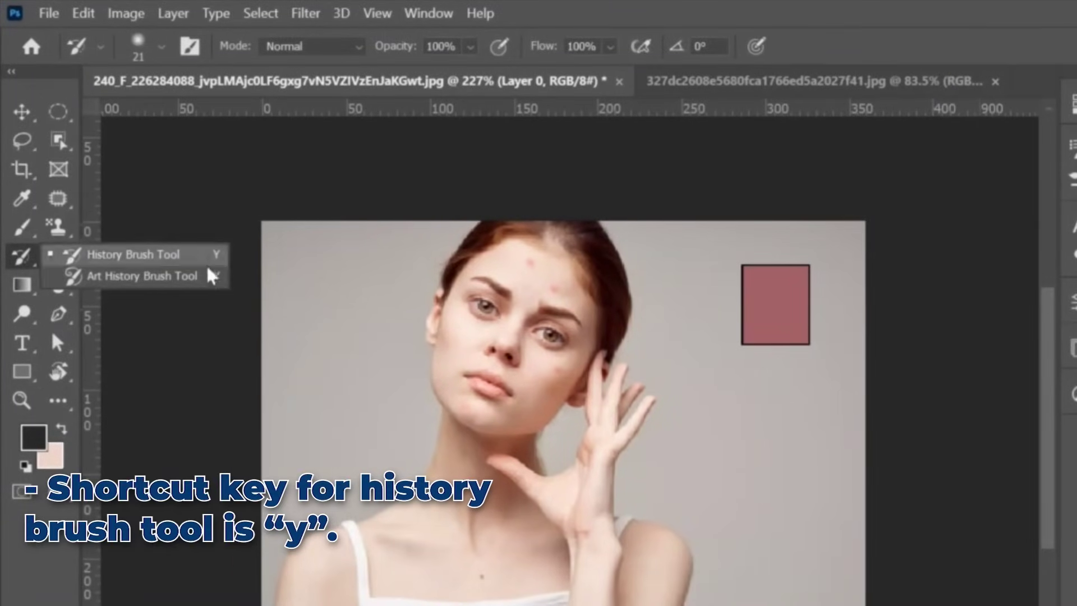
pyautogui.click(171, 373)
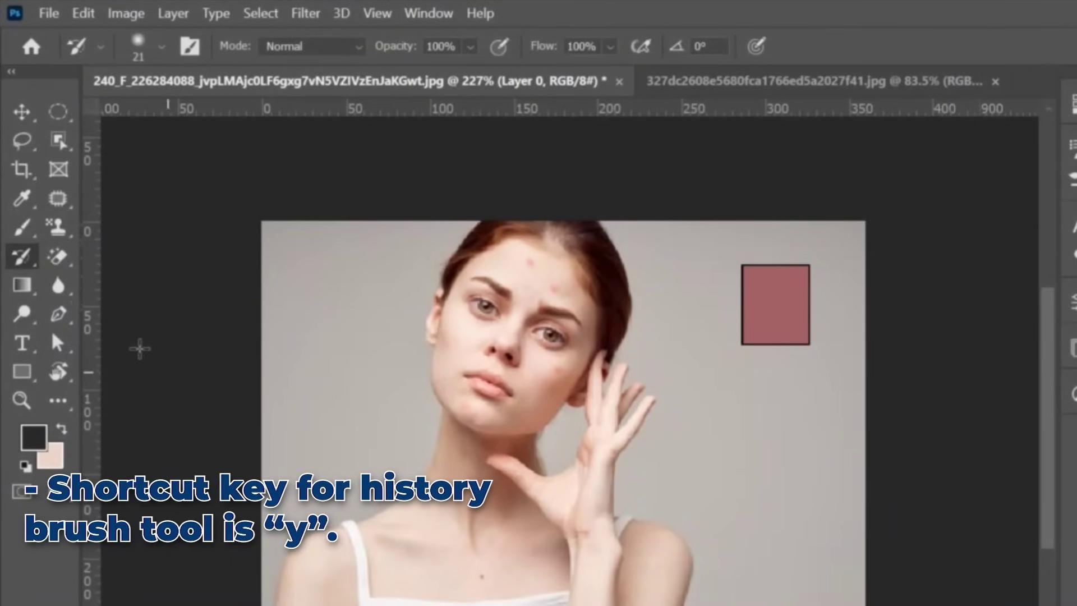
pyautogui.click(23, 293)
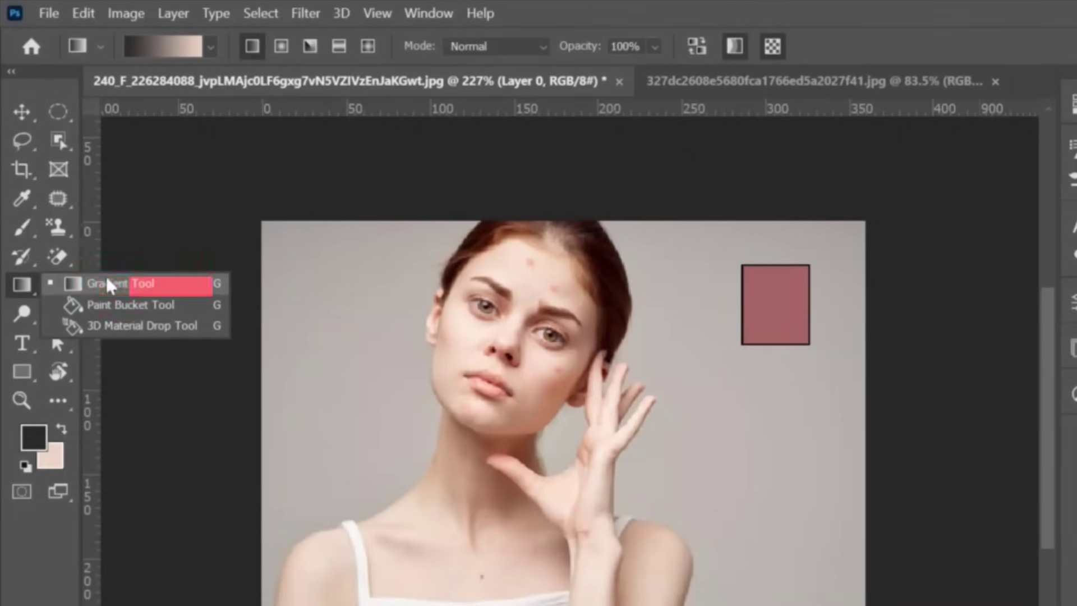
pyautogui.click(226, 202)
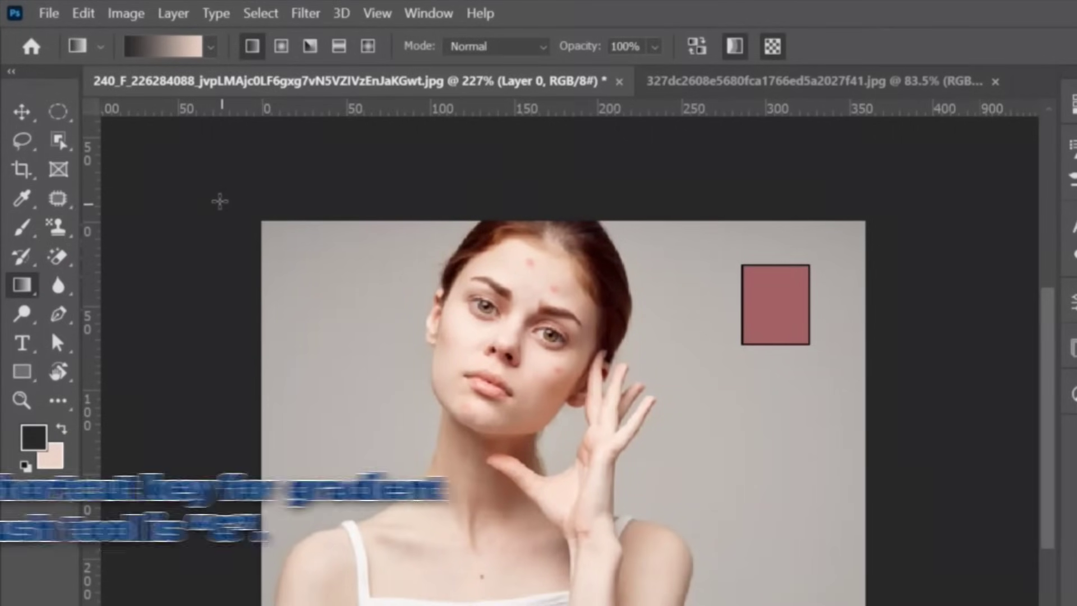
# Draw a white artboard of about 404 × 390 px beside the woman's photo with the Artboard Tool.
pyautogui.moveTo(231, 197); pyautogui.dragTo(895, 368)
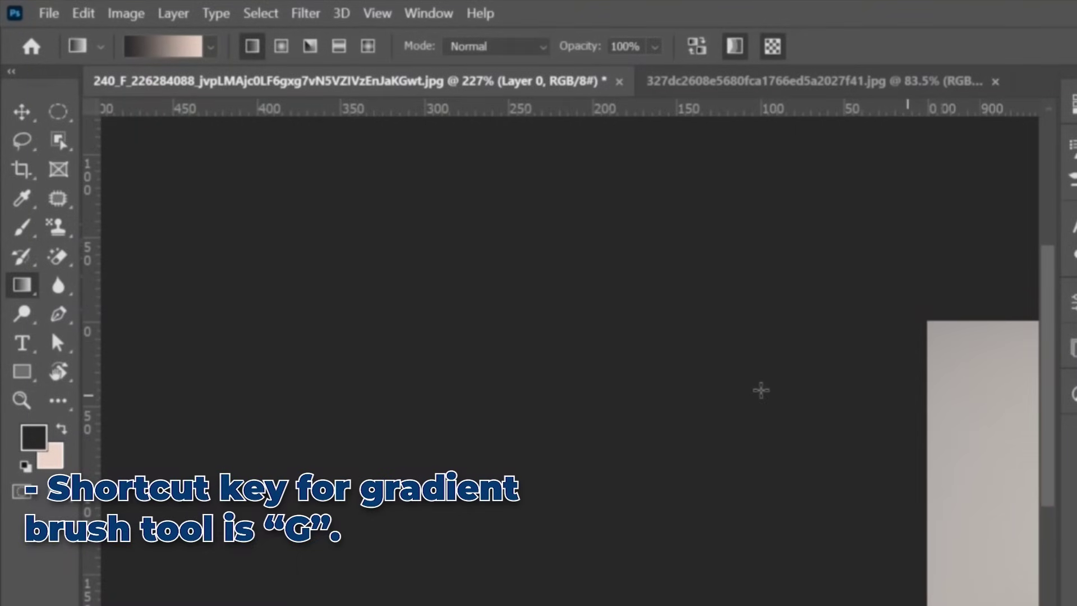
pyautogui.moveTo(719, 390); pyautogui.dragTo(679, 471)
pyautogui.moveTo(679, 470); pyautogui.dragTo(450, 417)
pyautogui.moveTo(511, 432); pyautogui.dragTo(435, 404)
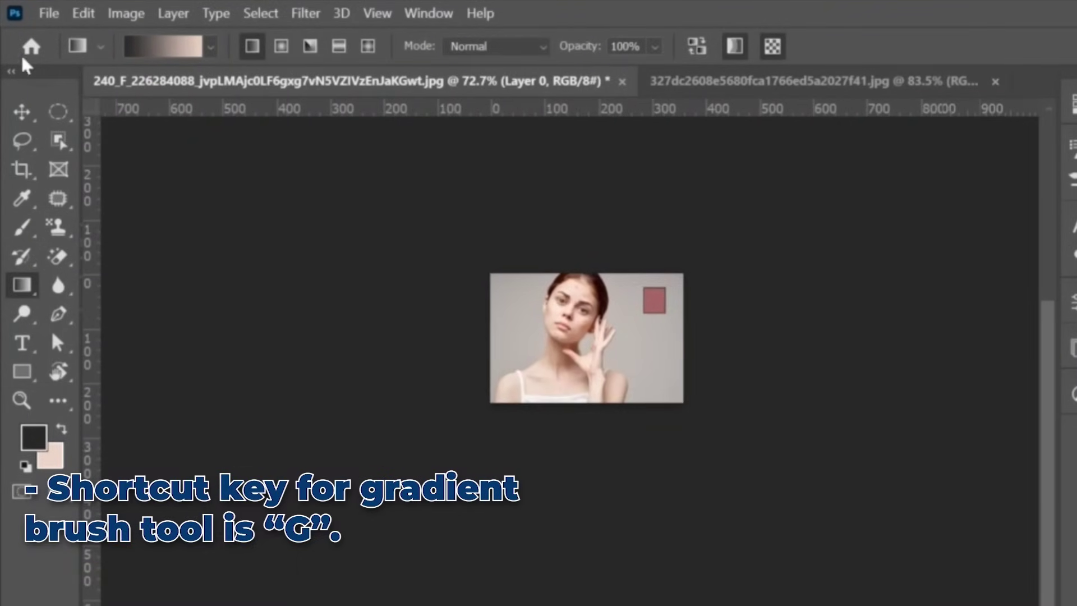
pyautogui.click(21, 111)
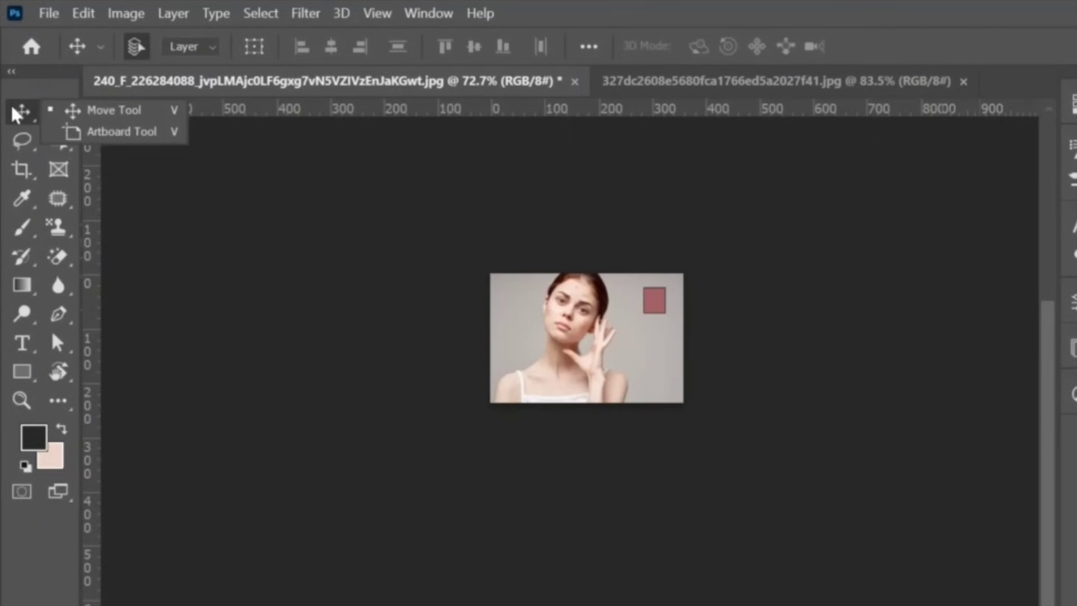
pyautogui.click(169, 135)
pyautogui.moveTo(205, 250); pyautogui.dragTo(409, 445)
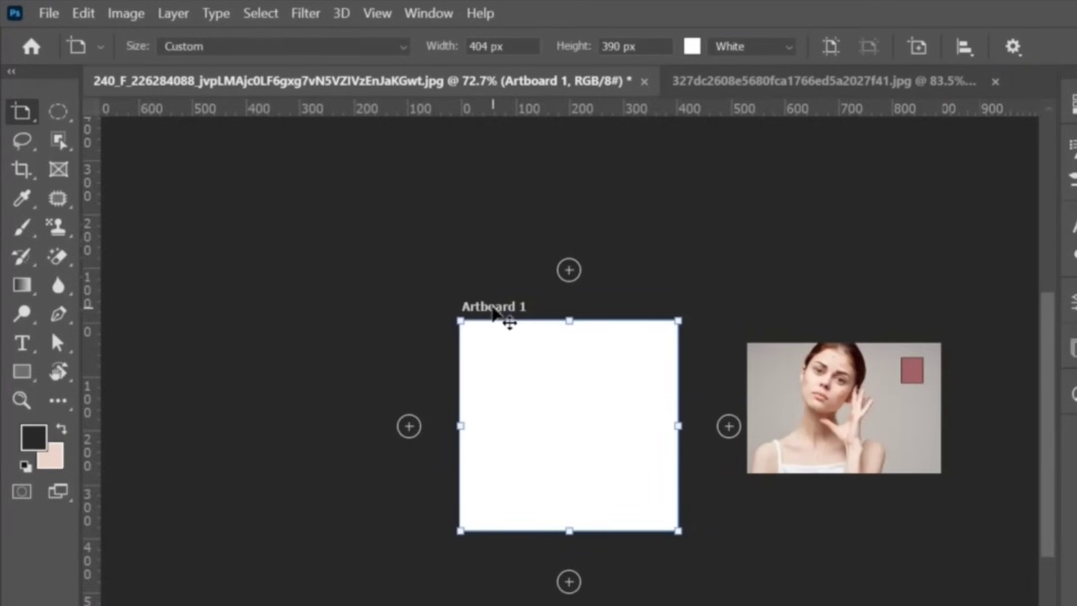
# Activate the Gradient Tool, collapse the Artboard 1 group and add a new layer for the gradient.
pyautogui.press('v')
pyautogui.moveTo(315, 342); pyautogui.dragTo(520, 457)
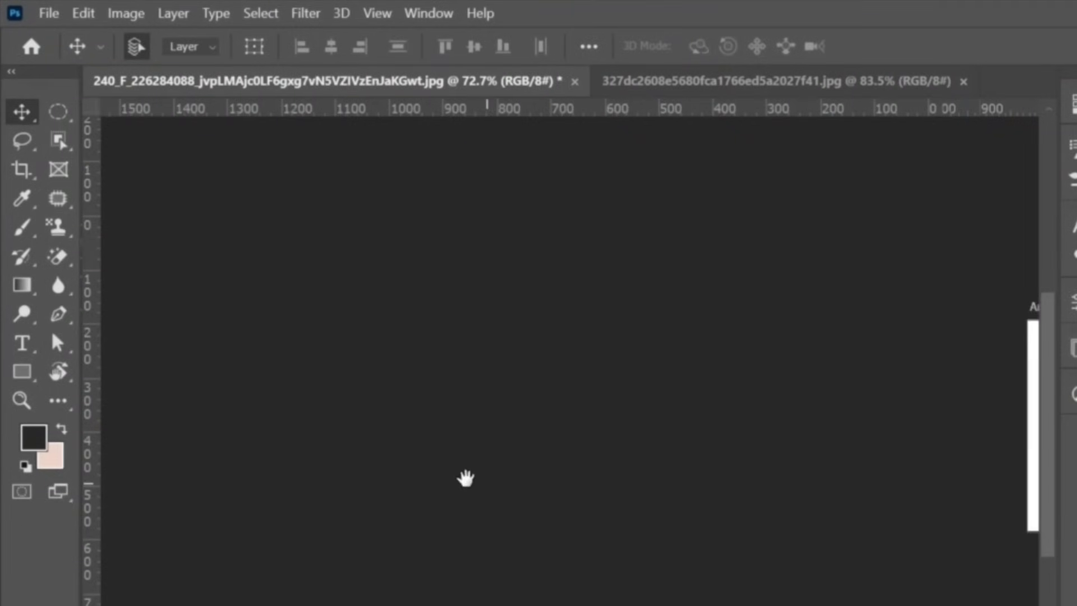
pyautogui.moveTo(466, 478); pyautogui.dragTo(1, 472)
pyautogui.moveTo(535, 370); pyautogui.dragTo(450, 436)
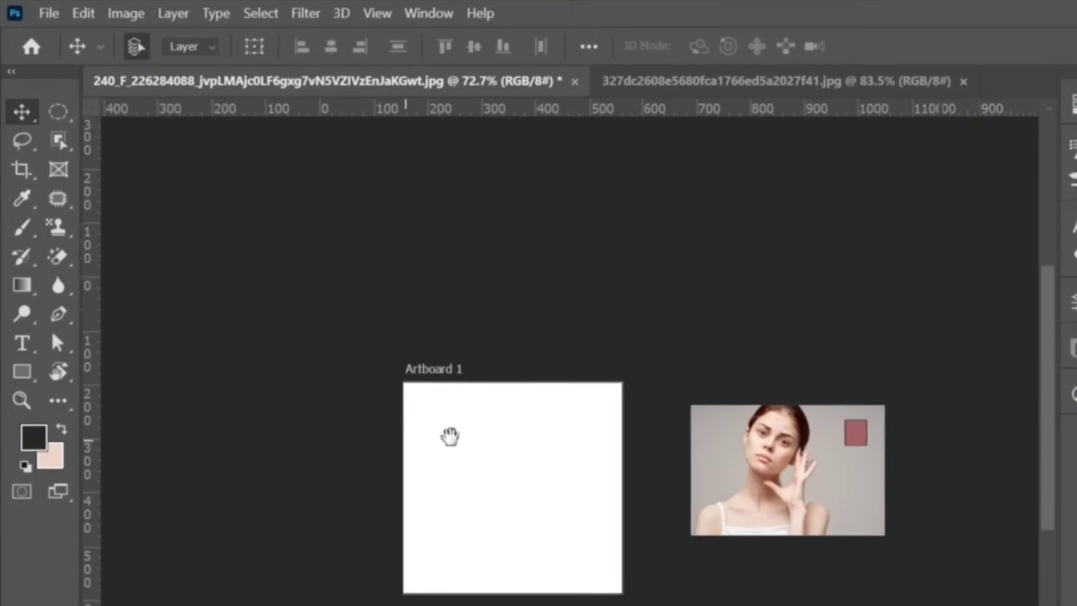
pyautogui.press('z')
pyautogui.click(558, 501)
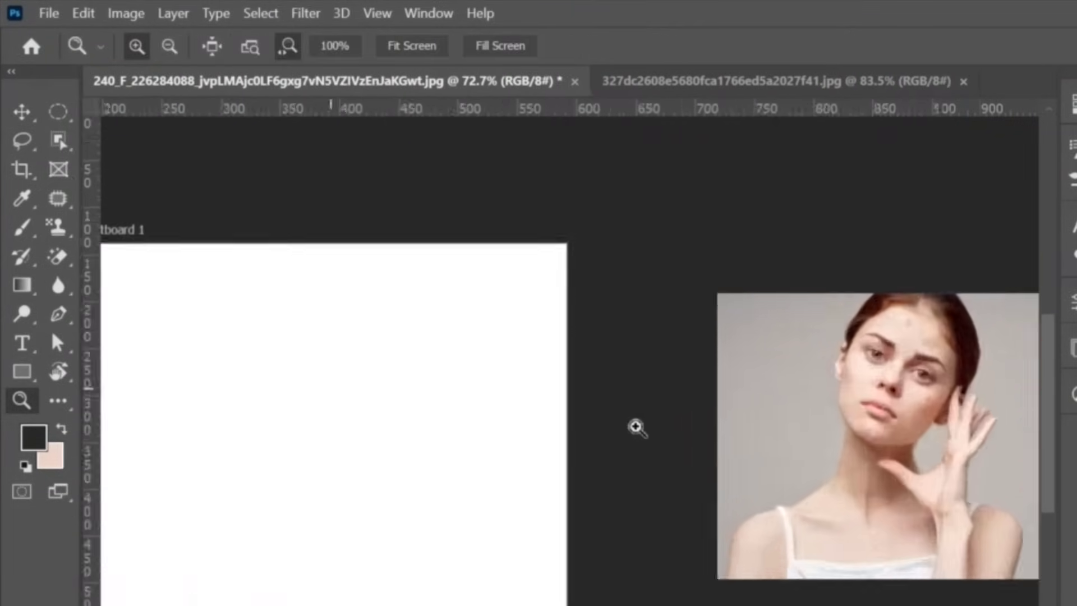
pyautogui.moveTo(636, 427); pyautogui.dragTo(662, 429)
pyautogui.press('v')
pyautogui.moveTo(390, 442); pyautogui.dragTo(790, 444)
pyautogui.click(22, 285)
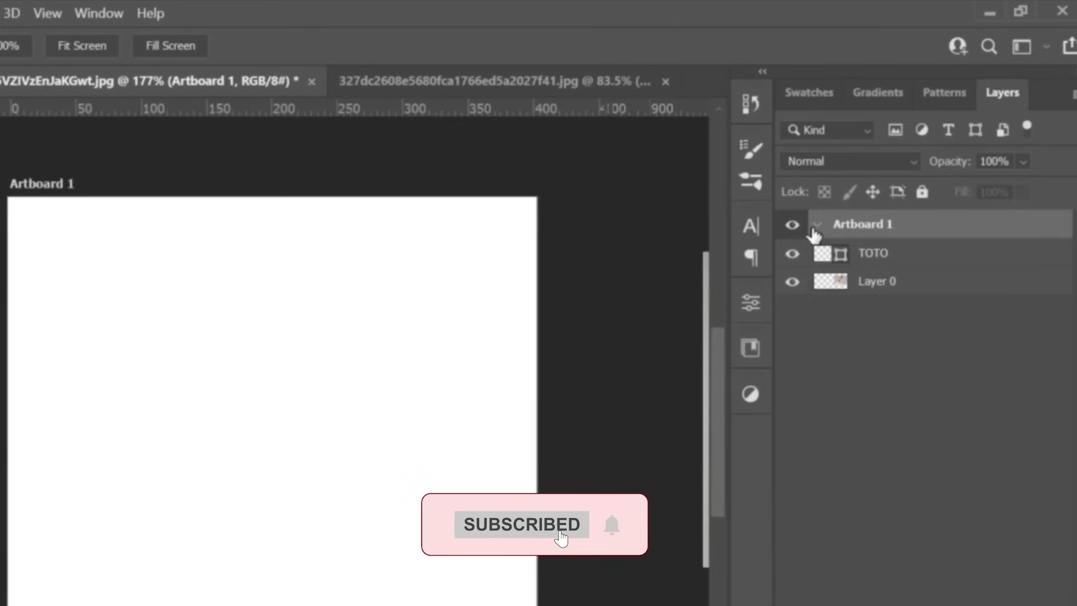
pyautogui.click(815, 225)
pyautogui.click(983, 603)
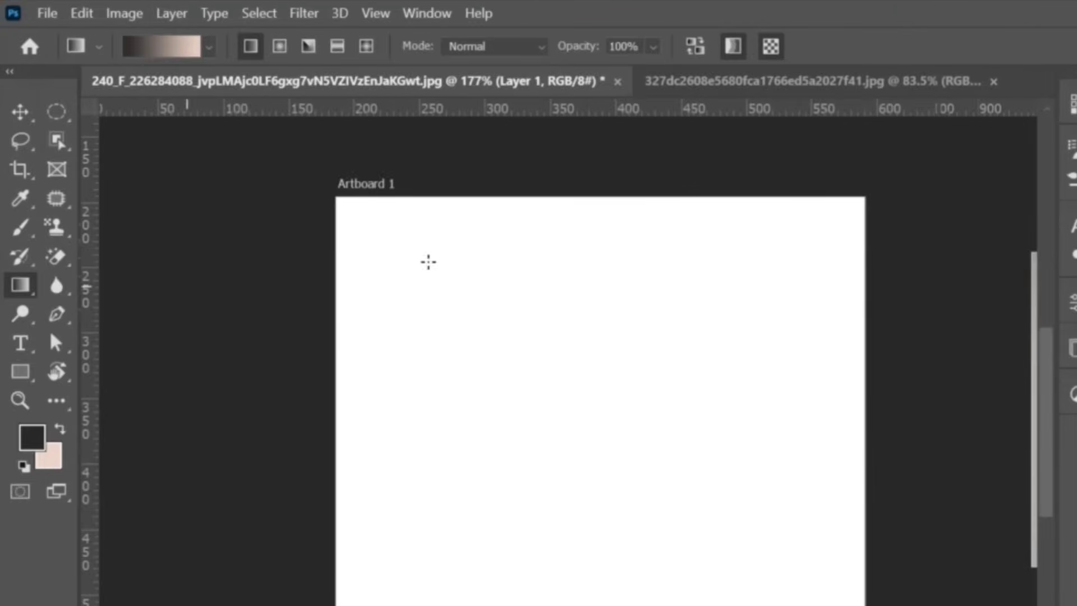
# Draw a linear dark-to-pale-pink gradient diagonally from corner to corner of the artboard.
pyautogui.moveTo(426, 280); pyautogui.dragTo(865, 605)
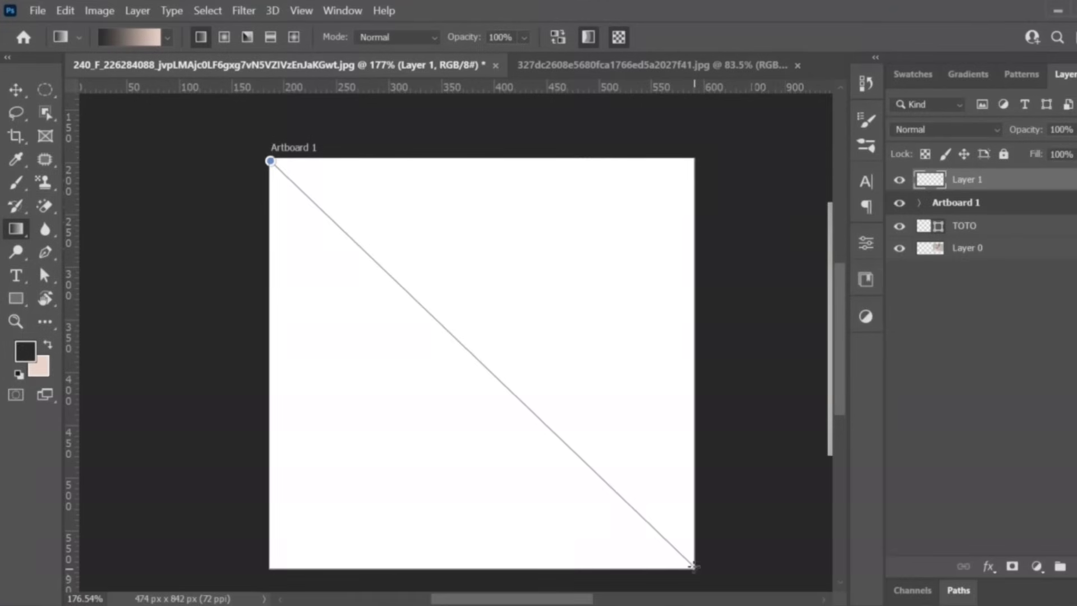
pyautogui.moveTo(694, 567); pyautogui.dragTo(694, 567)
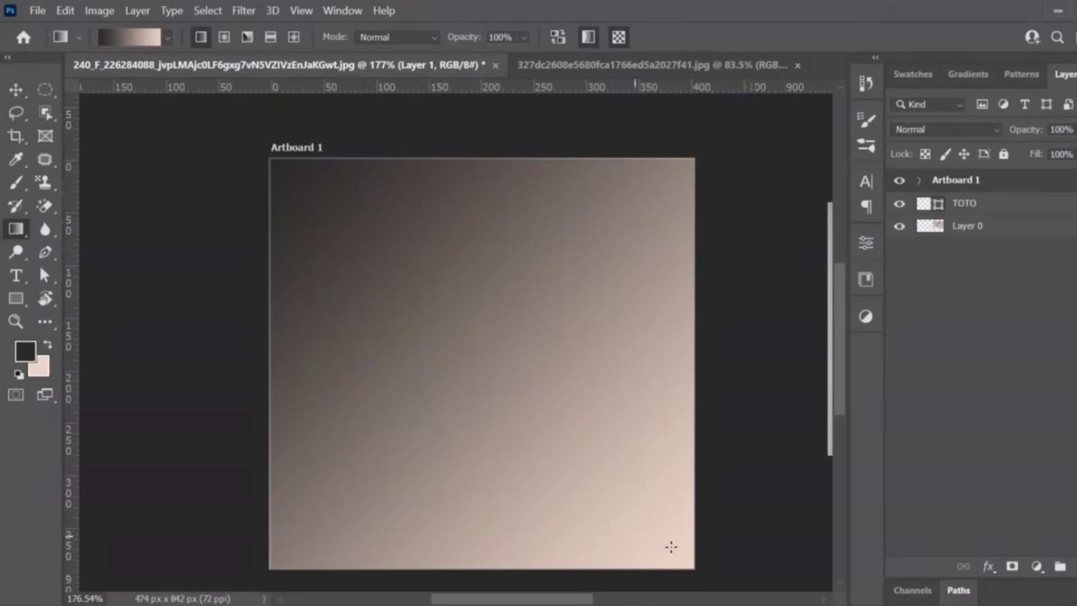
# Choose a bright blue-to-cyan preset from the Blues gradients and apply it diagonally across the artboard.
pyautogui.click(108, 37)
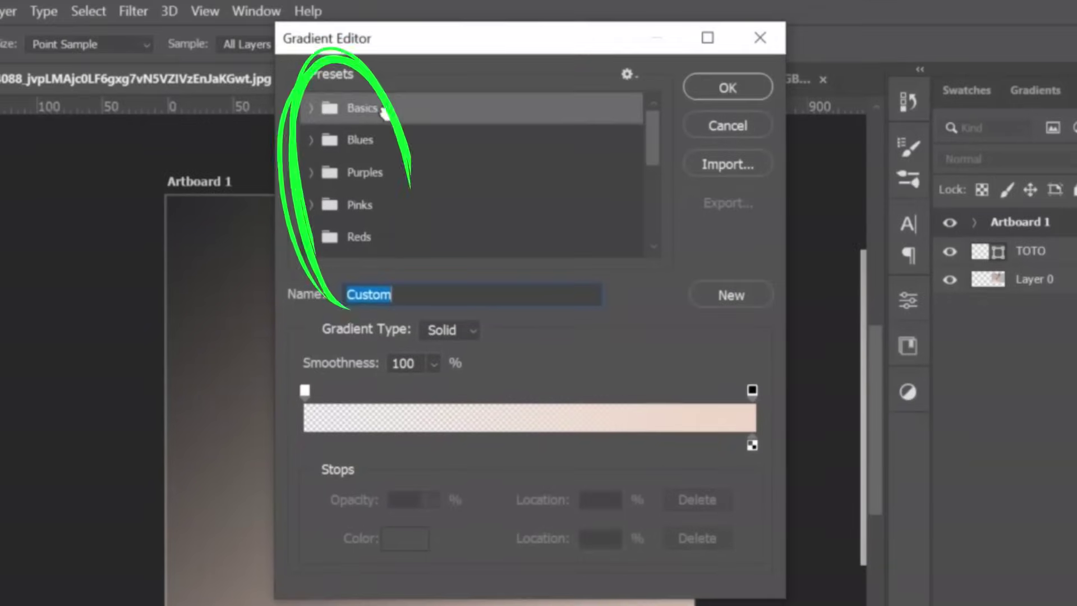
pyautogui.click(308, 140)
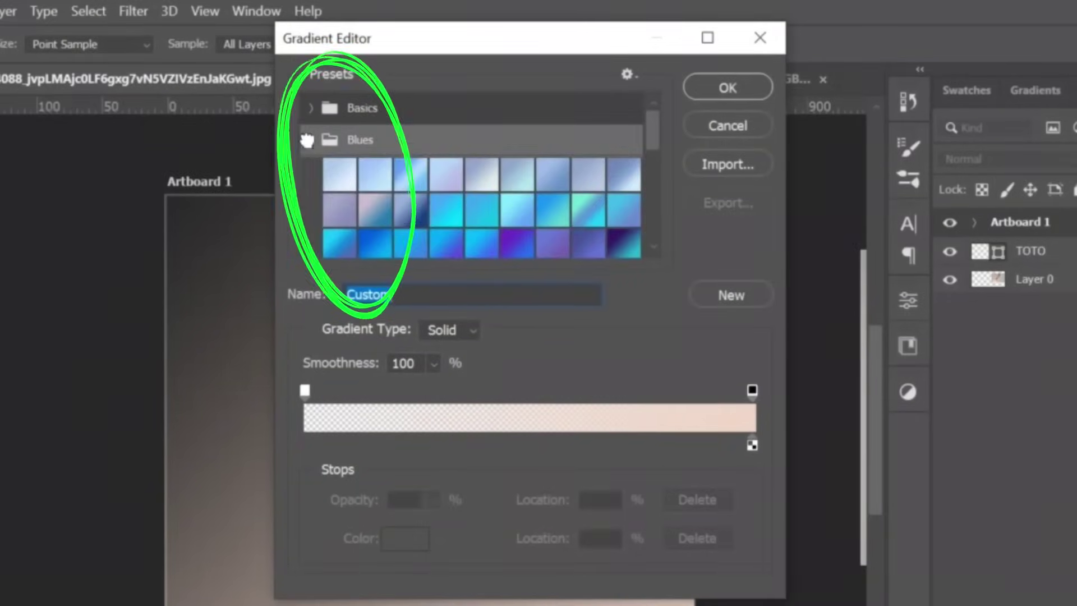
pyautogui.click(437, 208)
pyautogui.click(736, 87)
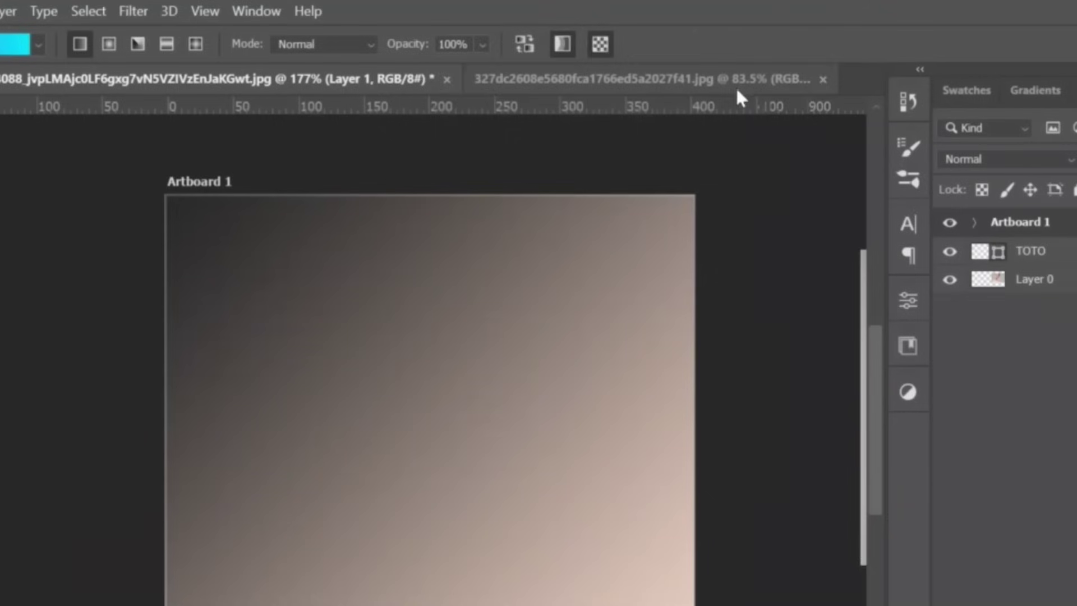
pyautogui.moveTo(168, 196); pyautogui.dragTo(689, 525)
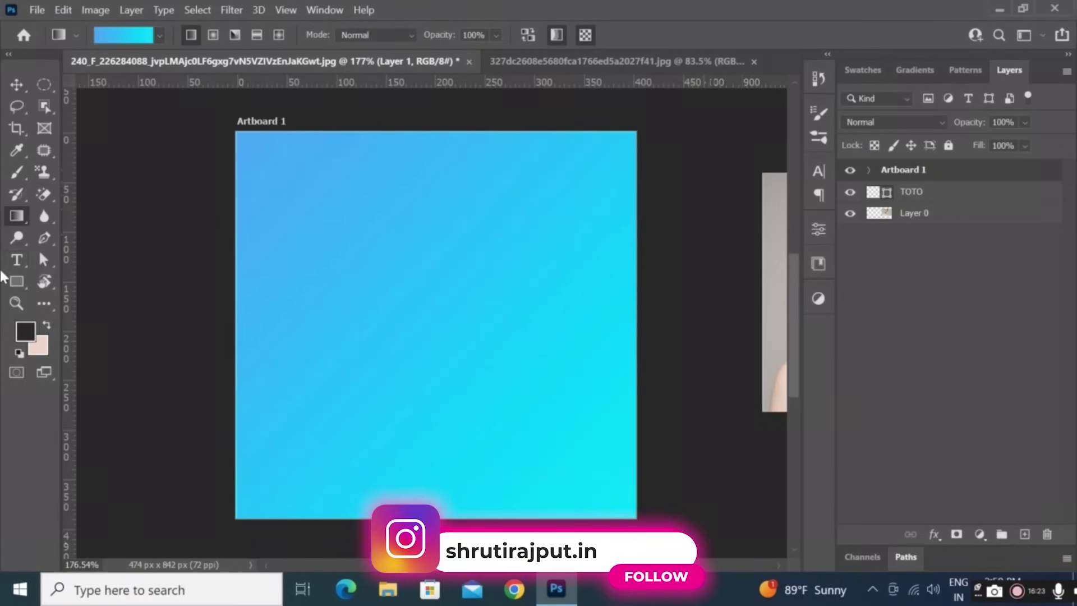
# Replace the Gradient Tool with the Blur Tool for working on the woman's photo.
pyautogui.rightClick(17, 216)
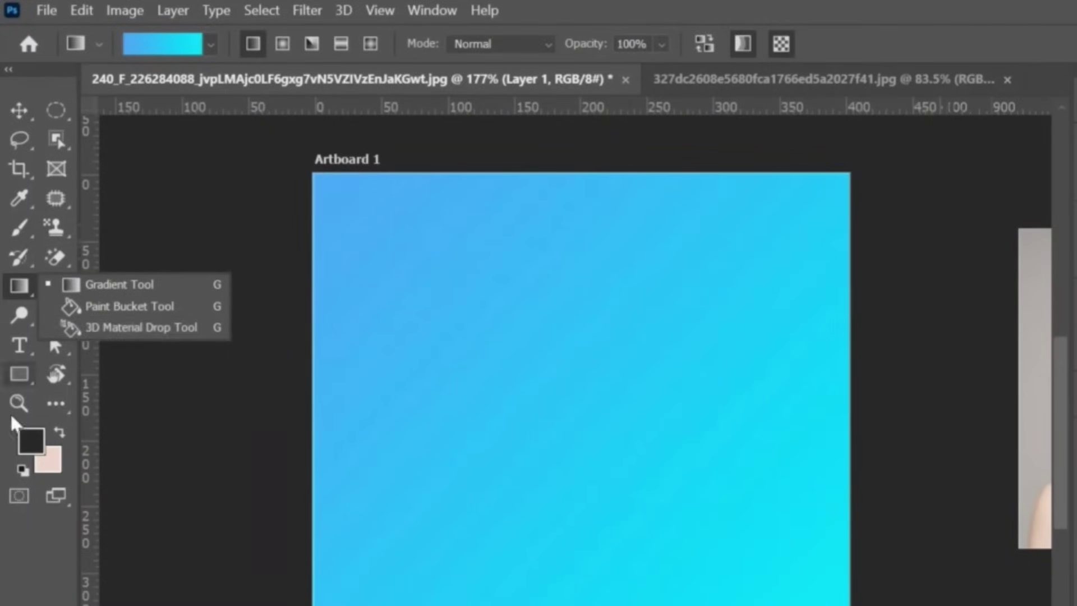
pyautogui.click(1, 300)
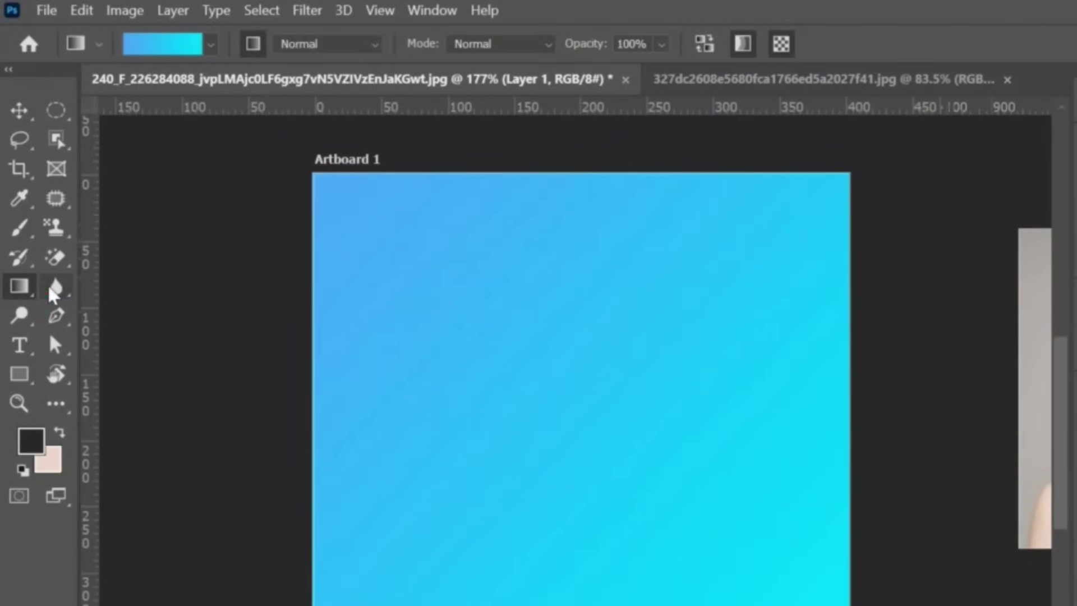
pyautogui.click(50, 287)
pyautogui.click(160, 292)
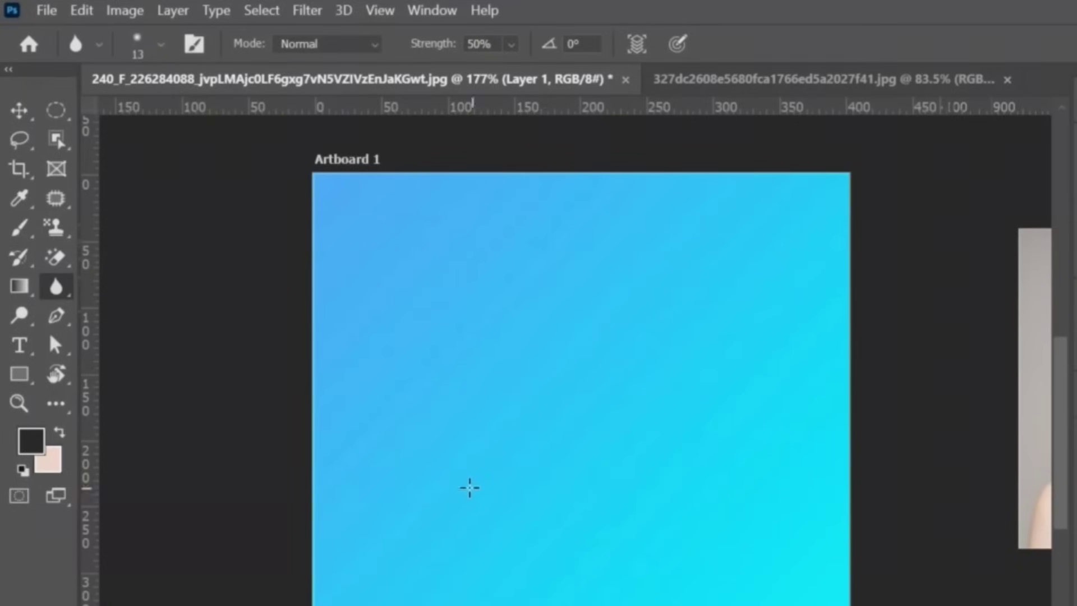
pyautogui.moveTo(842, 449); pyautogui.dragTo(330, 512)
pyautogui.moveTo(888, 432); pyautogui.dragTo(325, 355)
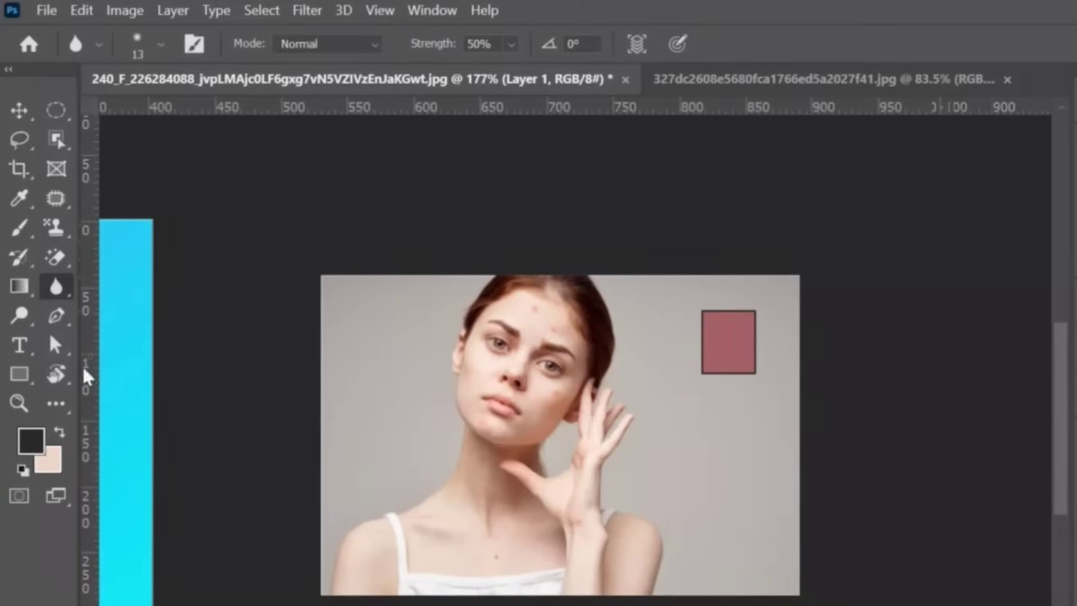
# Set the Blur Tool's strength to 1%.
pyautogui.rightClick(56, 292)
pyautogui.click(115, 285)
pyautogui.click(486, 46)
pyautogui.write('100')
pyautogui.press('Return')
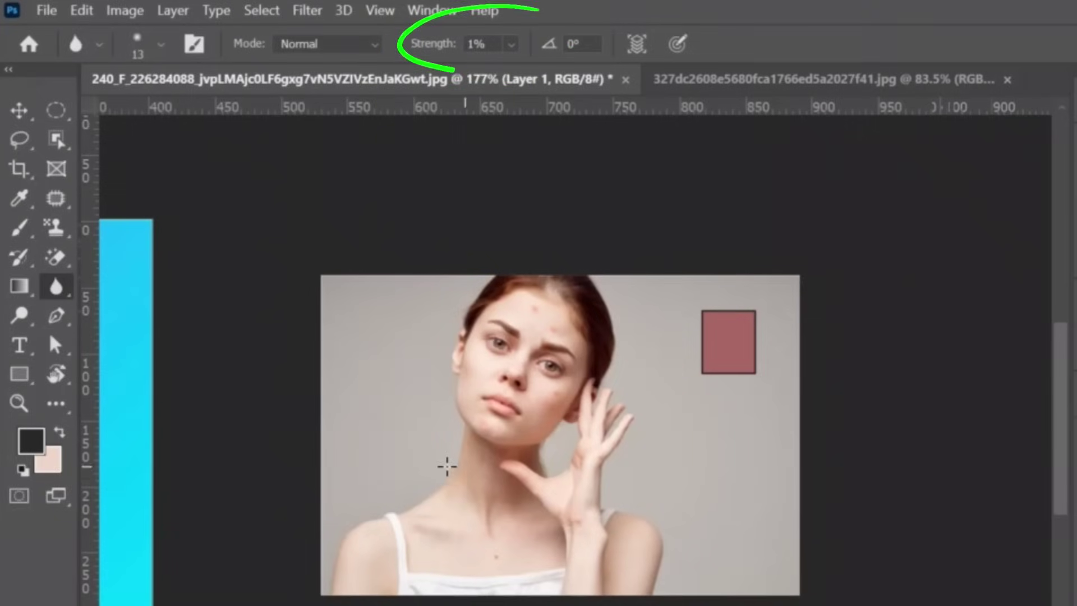
# Try the Sharpen Tool, smear the woman's photo with sweeping Smudge Tool strokes at 50% strength, and undo the smears.
pyautogui.rightClick(55, 287)
pyautogui.click(151, 307)
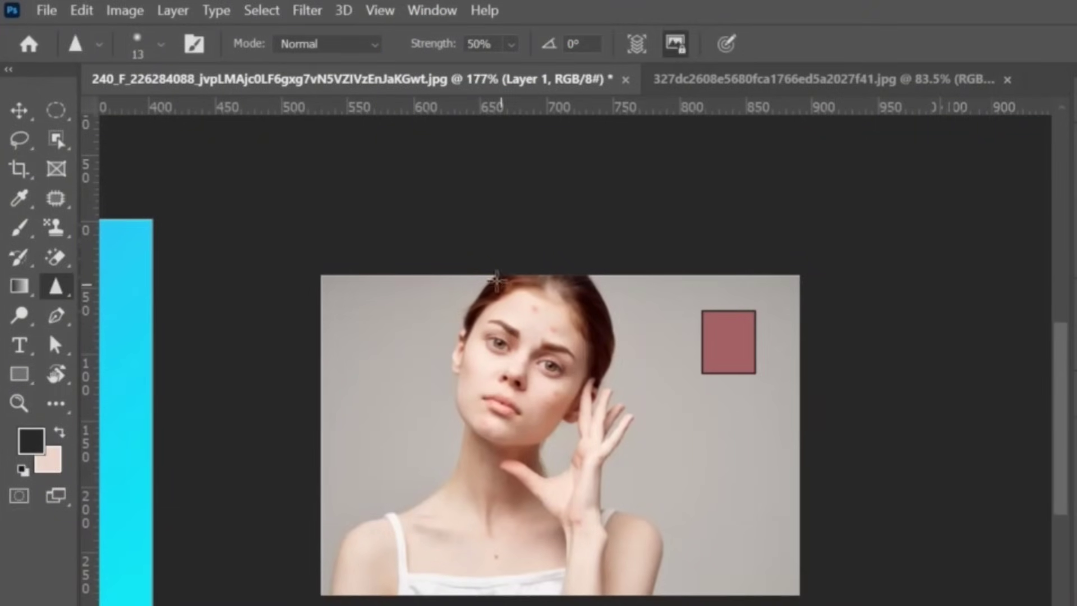
pyautogui.rightClick(55, 286)
pyautogui.click(151, 325)
pyautogui.moveTo(651, 330)
pyautogui.mouseDown()
pyautogui.moveTo(408, 436)
pyautogui.moveTo(601, 355)
pyautogui.mouseUp()
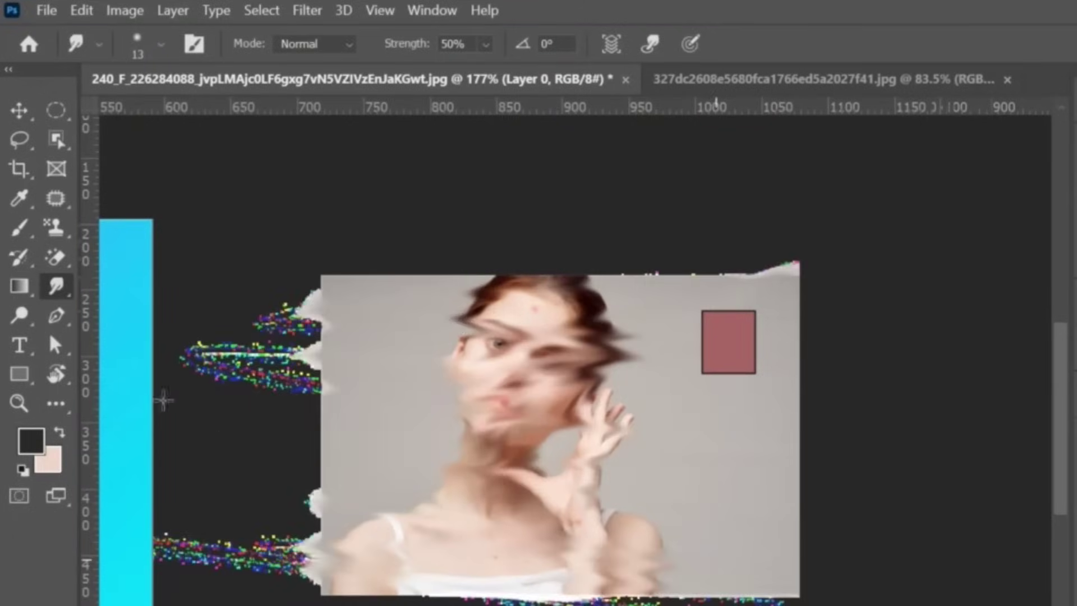
pyautogui.moveTo(162, 401)
pyautogui.mouseDown()
pyautogui.moveTo(465, 324)
pyautogui.moveTo(543, 361)
pyautogui.moveTo(437, 368)
pyautogui.moveTo(883, 485)
pyautogui.moveTo(600, 467)
pyautogui.moveTo(498, 482)
pyautogui.moveTo(641, 486)
pyautogui.mouseUp()
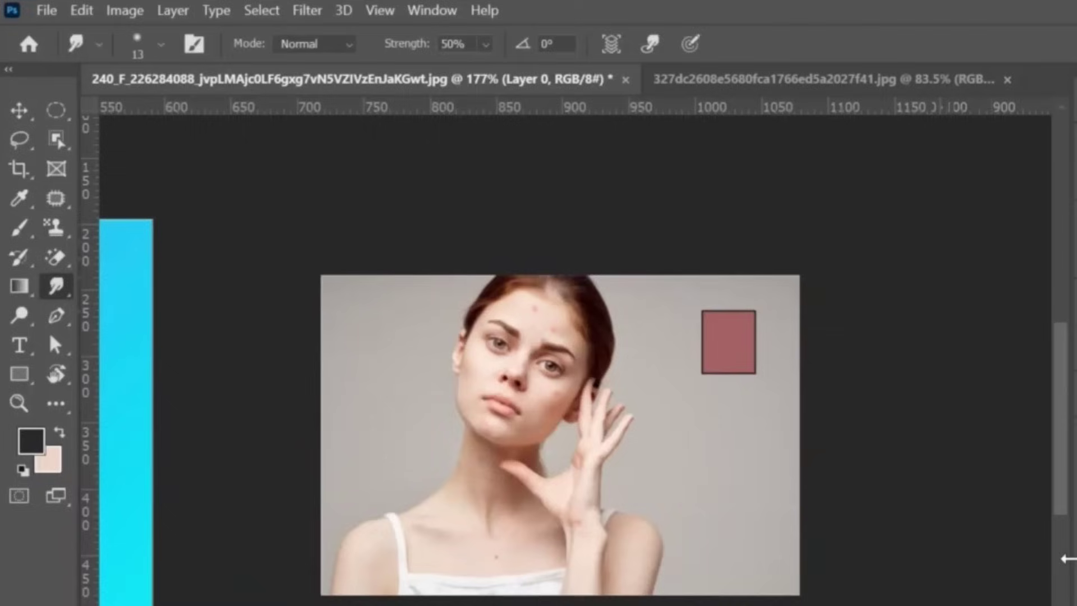
# Try the Dodge and Burn tools on the woman's photo, darkening the background around her head and returning to Dodge.
pyautogui.rightClick(15, 317)
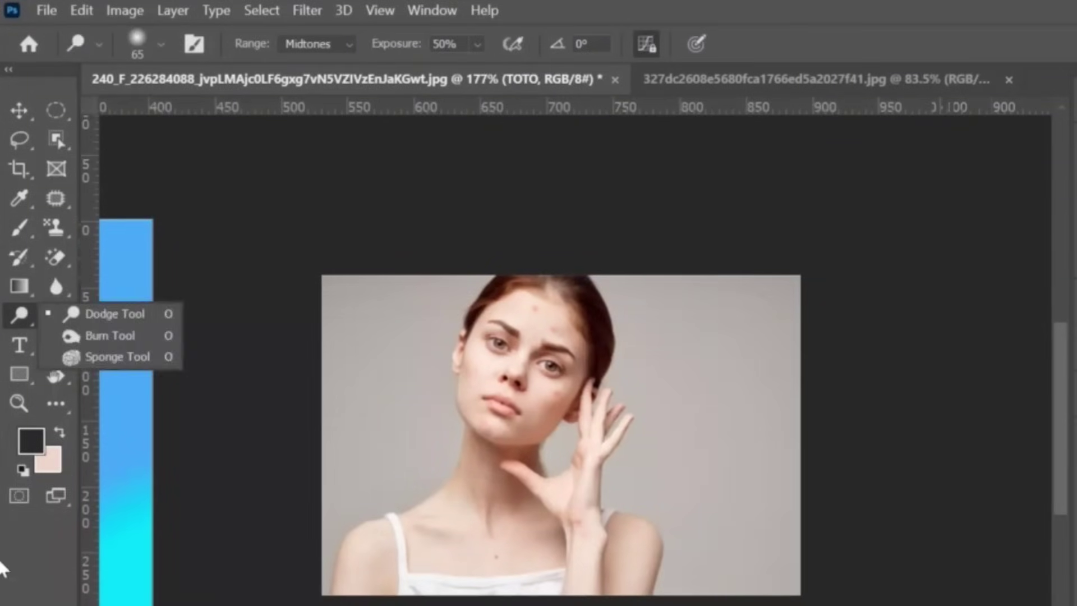
pyautogui.click(2, 568)
pyautogui.rightClick(28, 328)
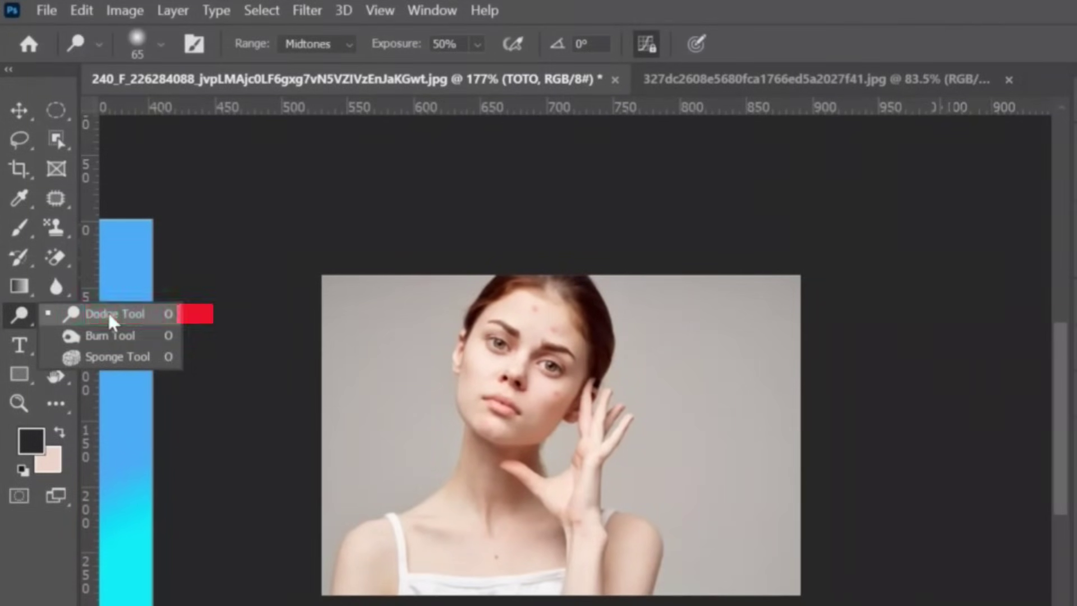
pyautogui.click(108, 312)
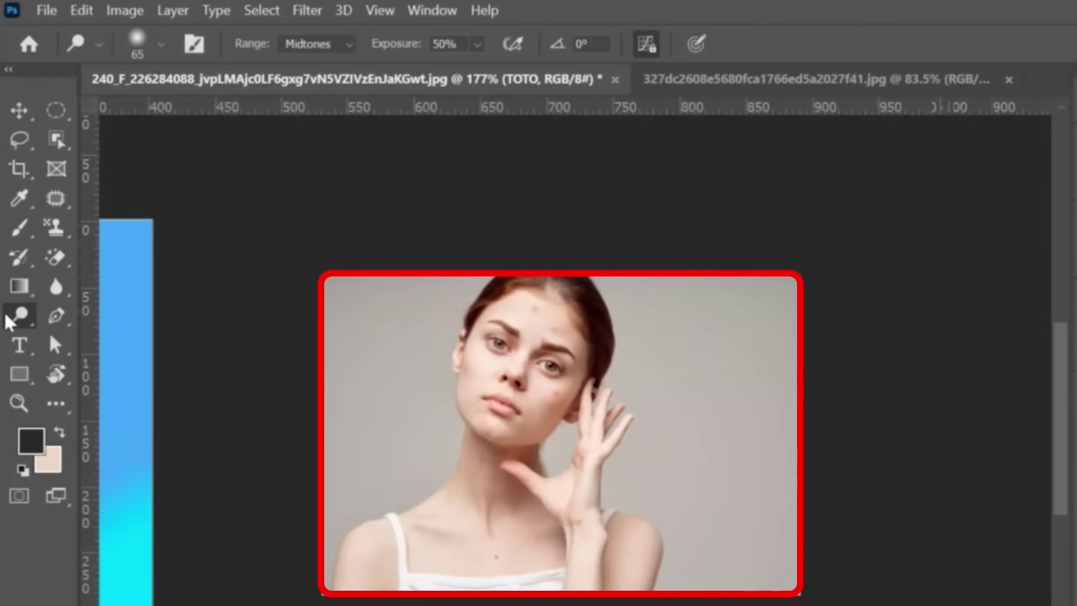
pyautogui.rightClick(9, 323)
pyautogui.click(104, 333)
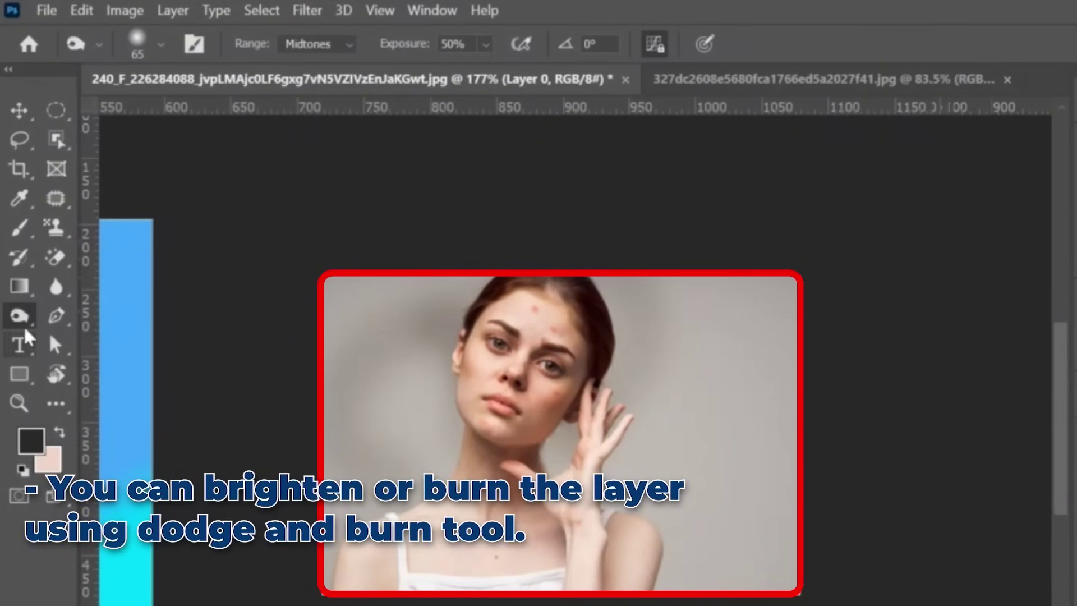
pyautogui.rightClick(19, 316)
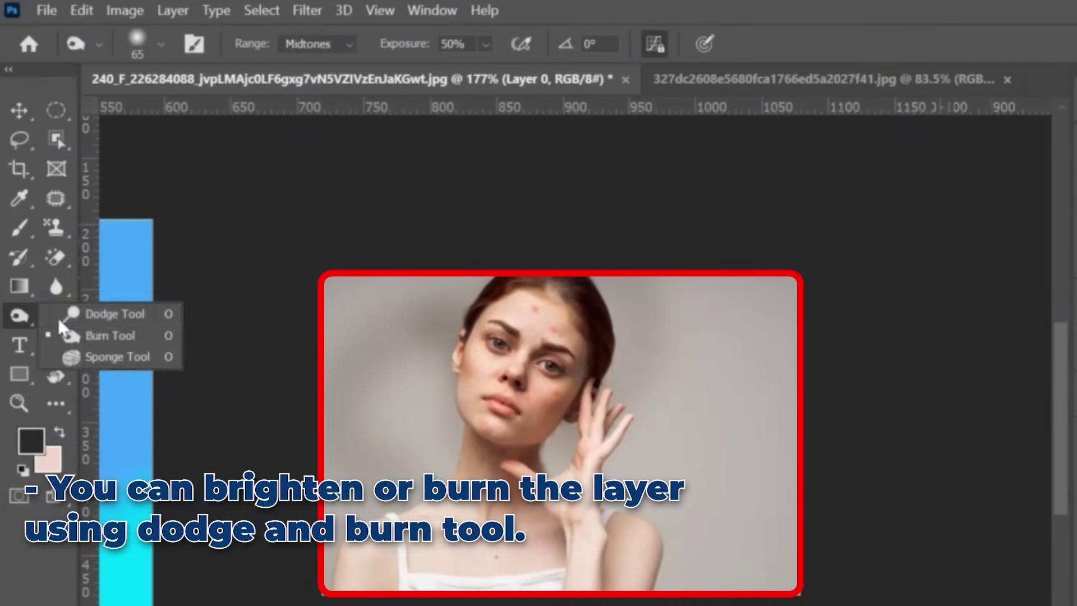
pyautogui.click(90, 314)
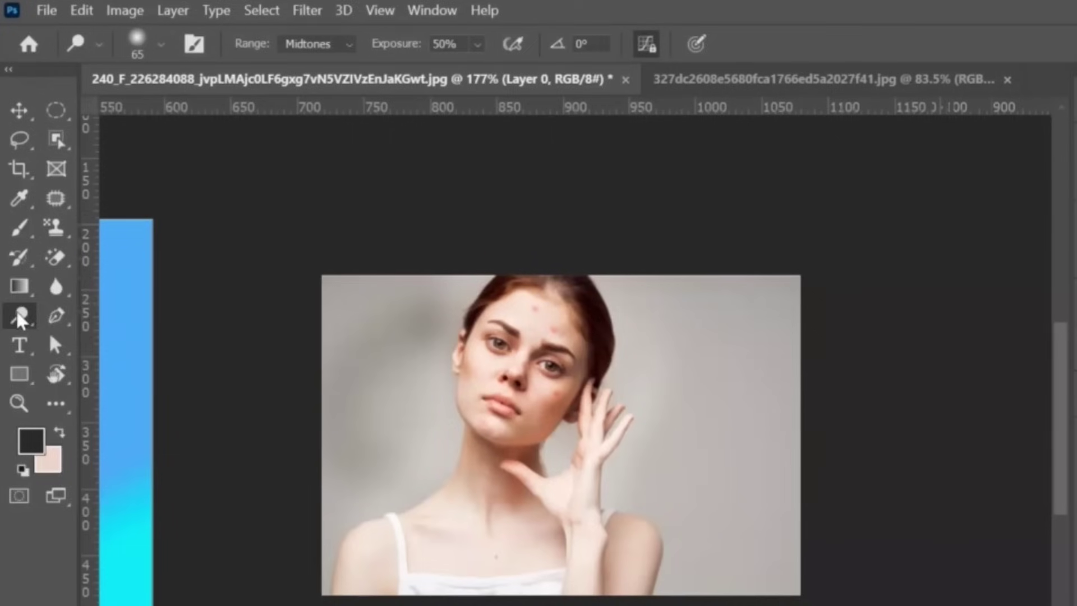
# Activate the Sponge Tool, and switch to the Pen Tool with the list of its variants open.
pyautogui.rightClick(20, 318)
pyautogui.click(92, 354)
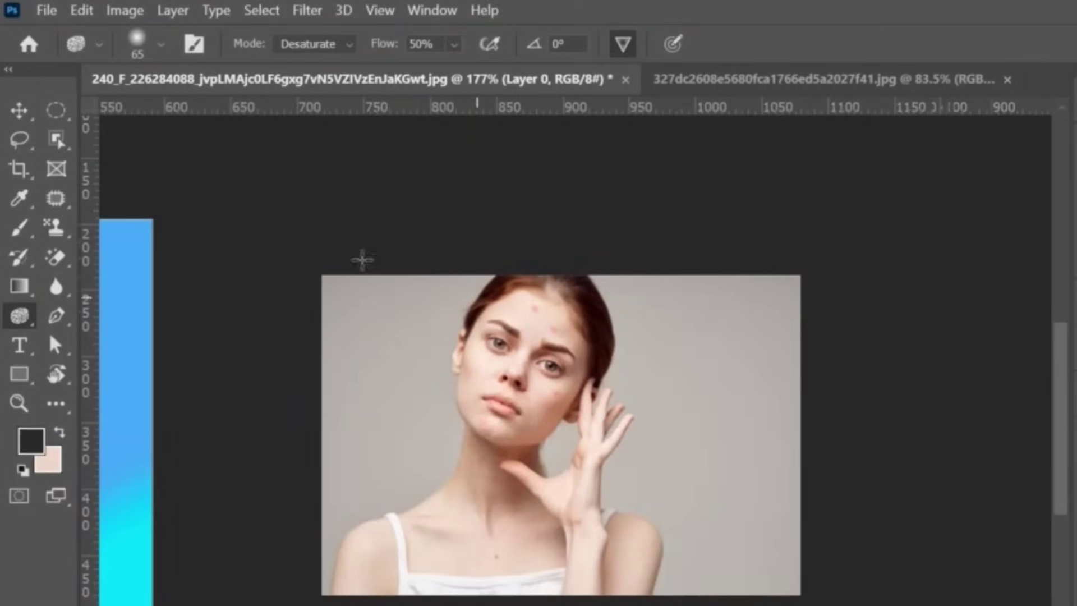
pyautogui.rightClick(28, 315)
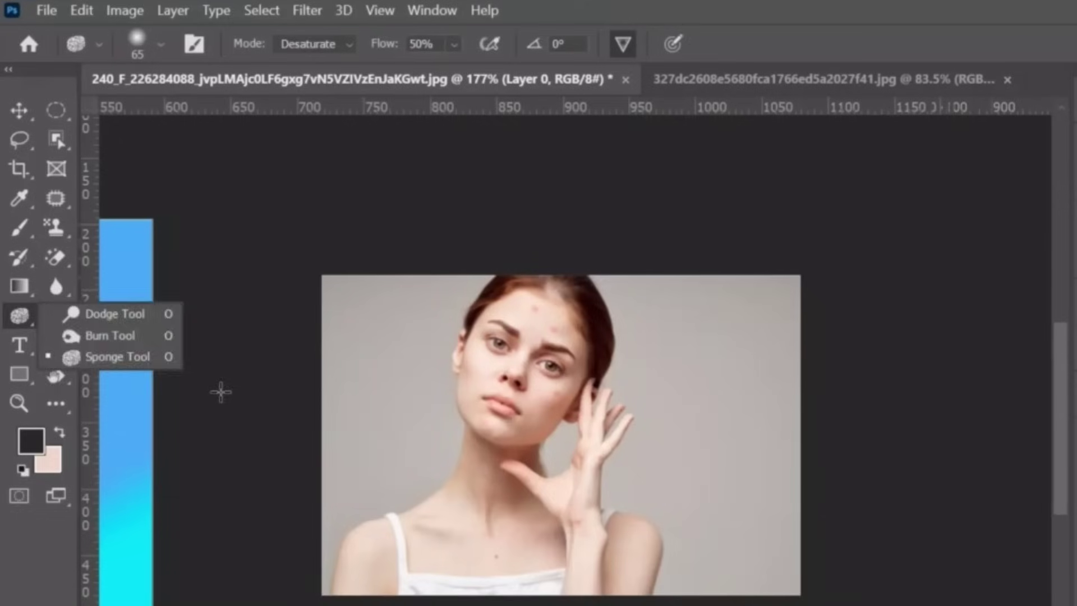
pyautogui.click(112, 357)
pyautogui.click(57, 315)
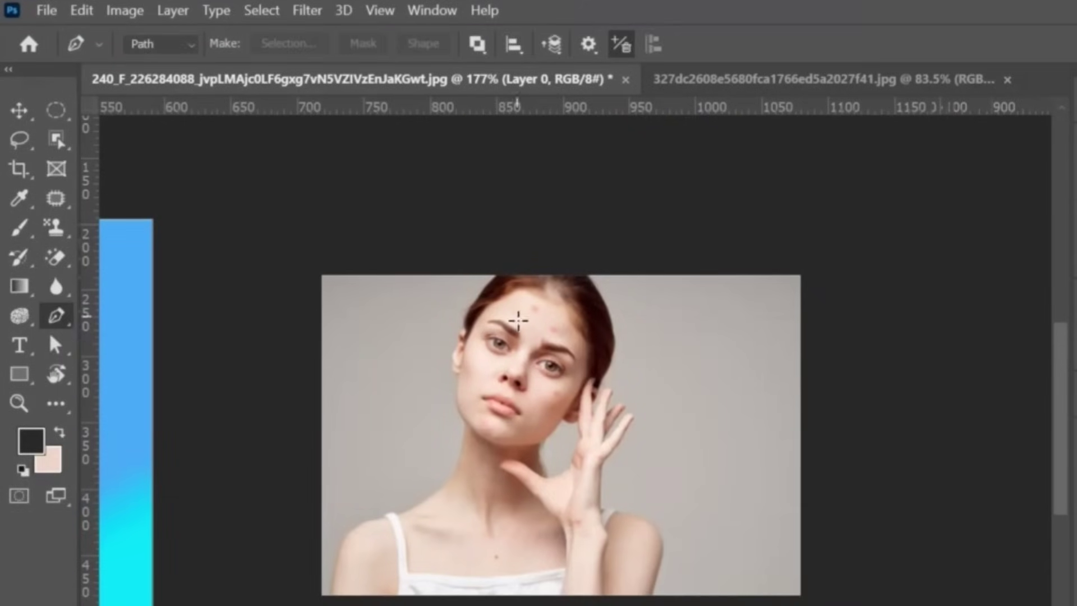
pyautogui.rightClick(57, 321)
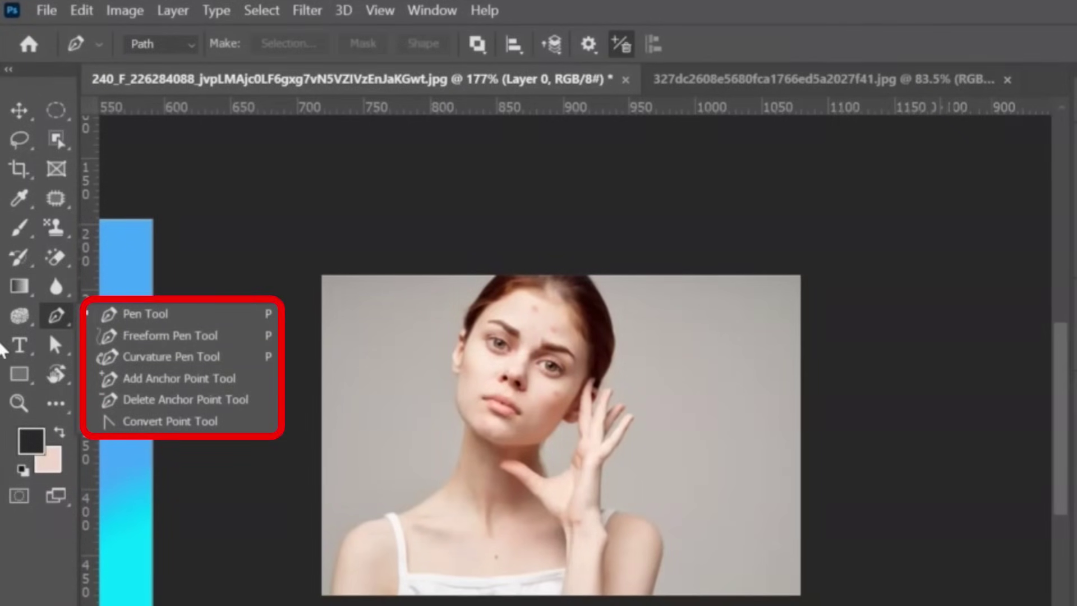
# Start an empty text layer on the left part of the woman's photo with the Horizontal Type Tool.
pyautogui.click(19, 345)
pyautogui.rightClick(19, 345)
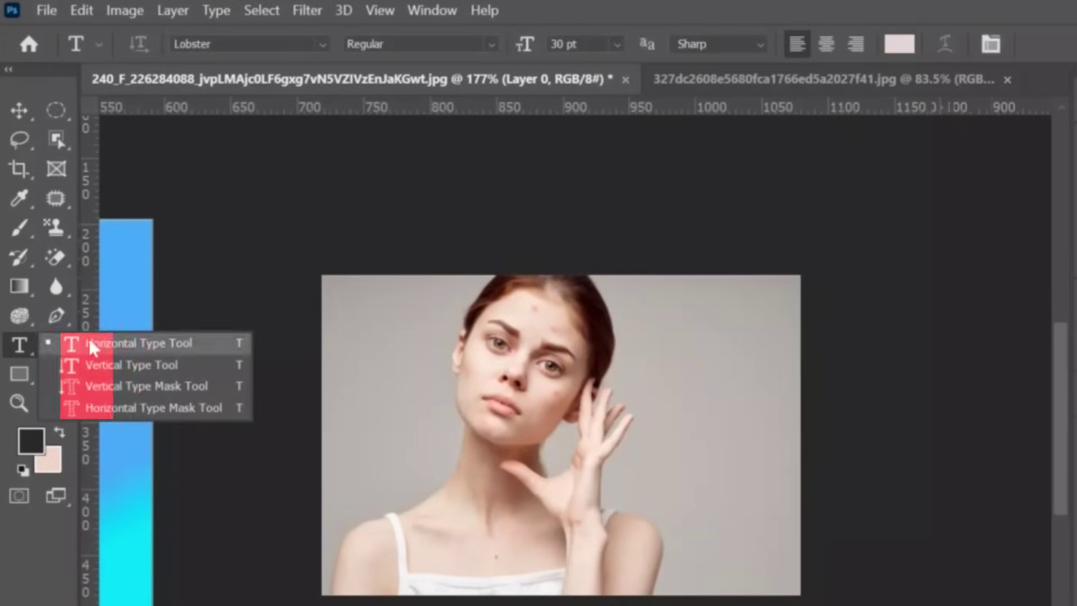
pyautogui.click(169, 348)
pyautogui.click(339, 341)
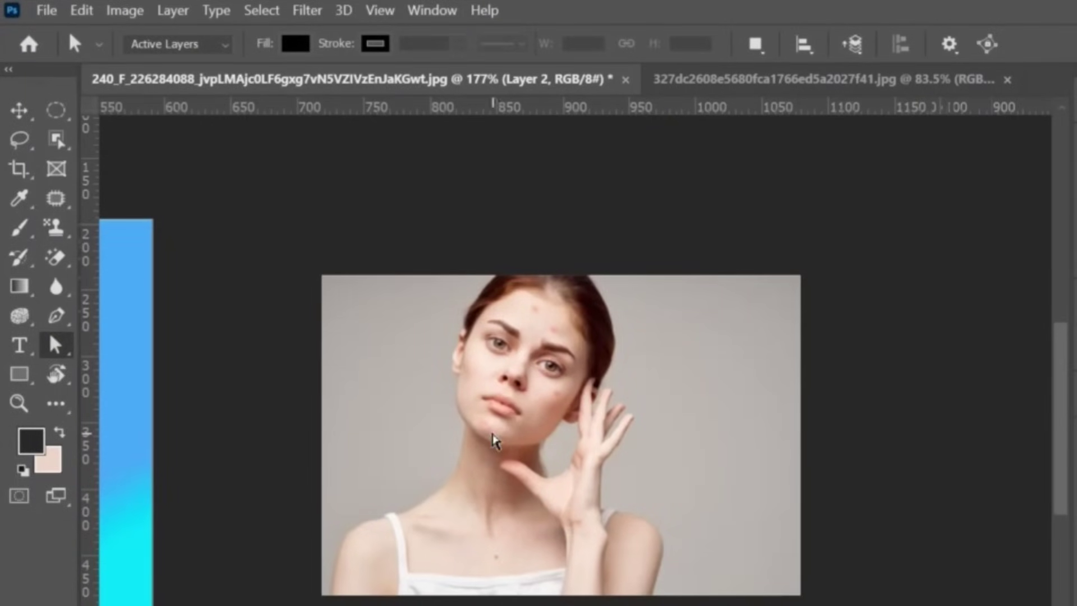
# Draw a white tiger about 227 × 148 px over the woman's face with the Custom Shape Tool.
pyautogui.click(19, 374)
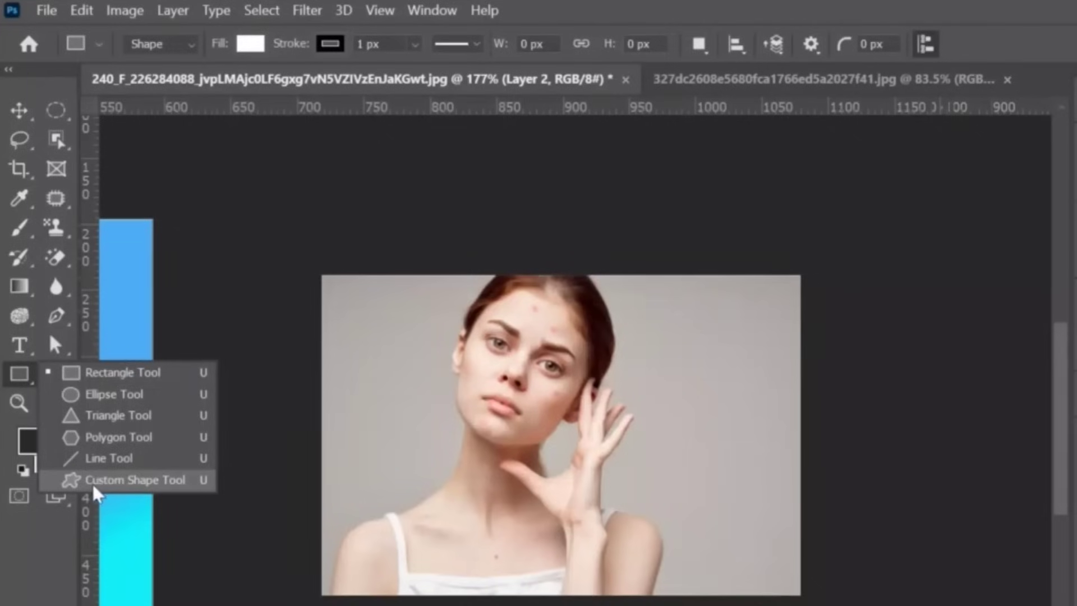
pyautogui.click(98, 481)
pyautogui.moveTo(411, 293); pyautogui.dragTo(331, 431)
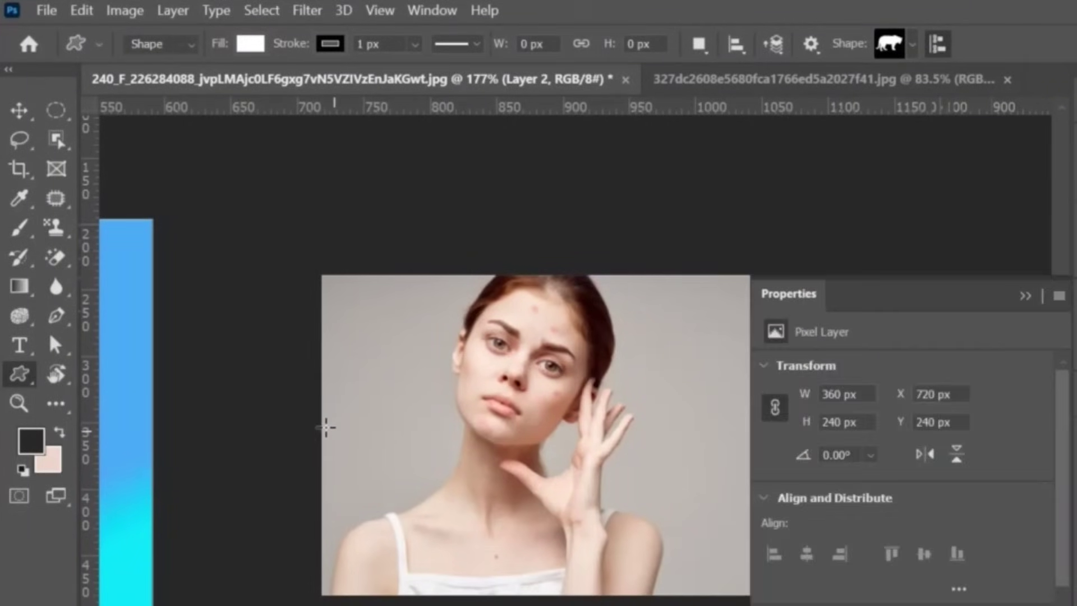
pyautogui.moveTo(410, 363); pyautogui.dragTo(633, 362)
pyautogui.moveTo(482, 432); pyautogui.dragTo(482, 490)
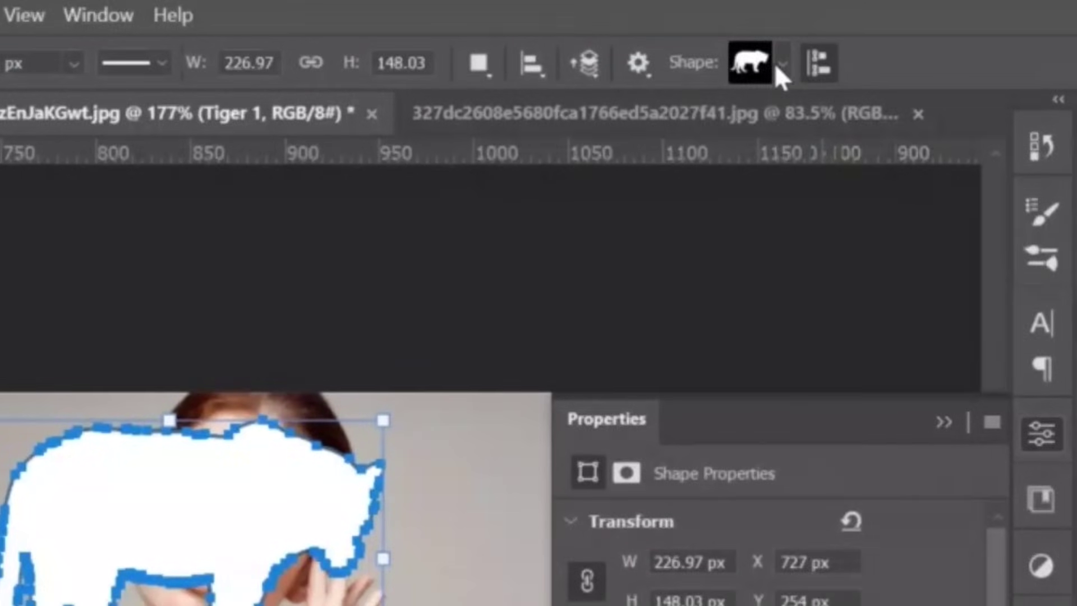
# View the custom shape categories, and draw a second, wider tiger about 352 × 132 px across the photo.
pyautogui.click(881, 49)
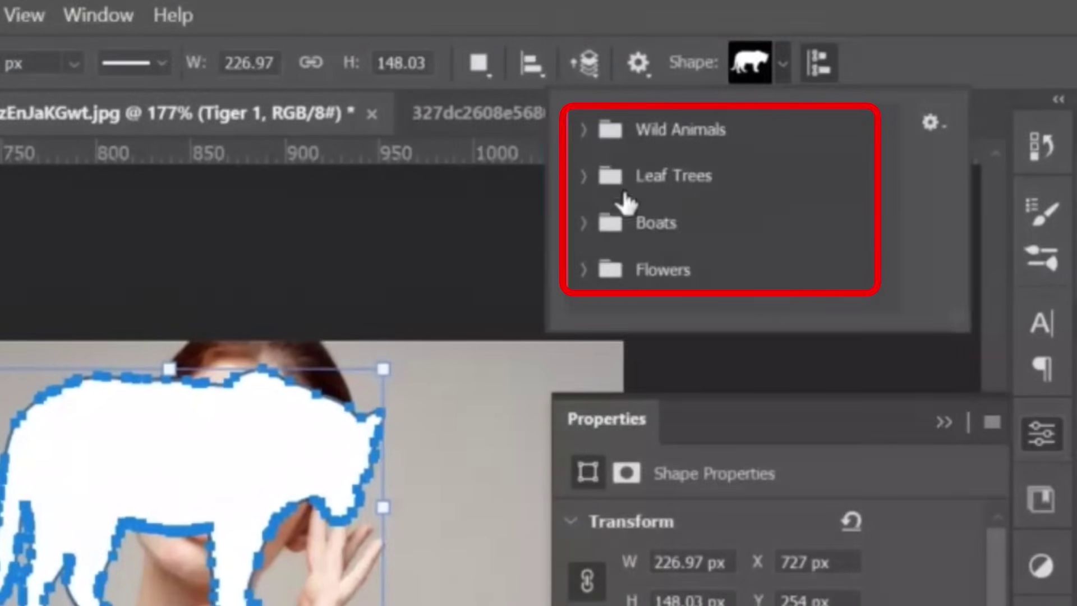
pyautogui.press('Escape')
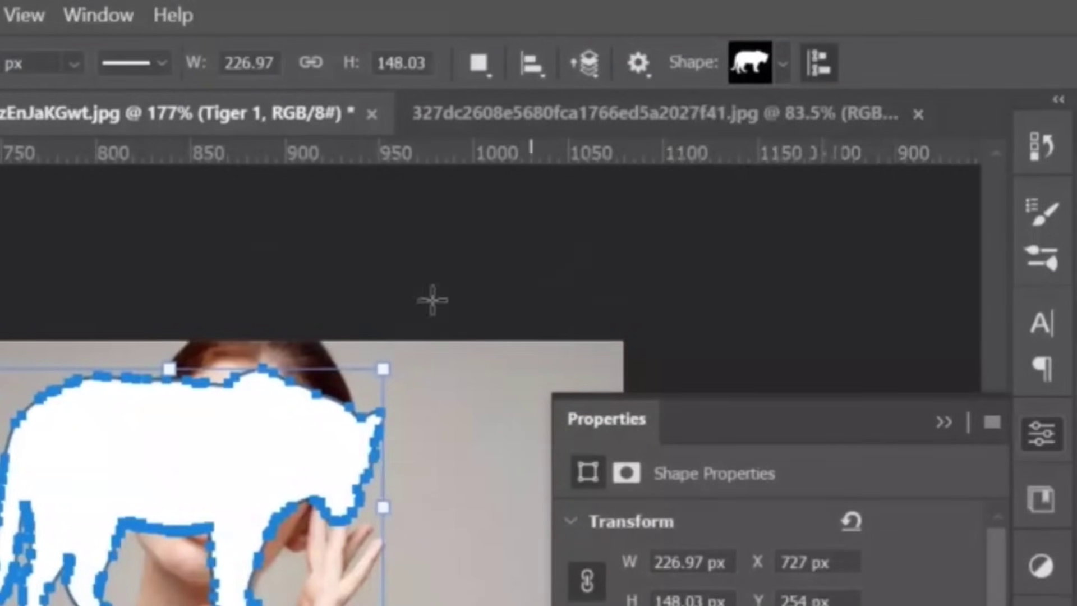
pyautogui.moveTo(484, 421); pyautogui.dragTo(0, 589)
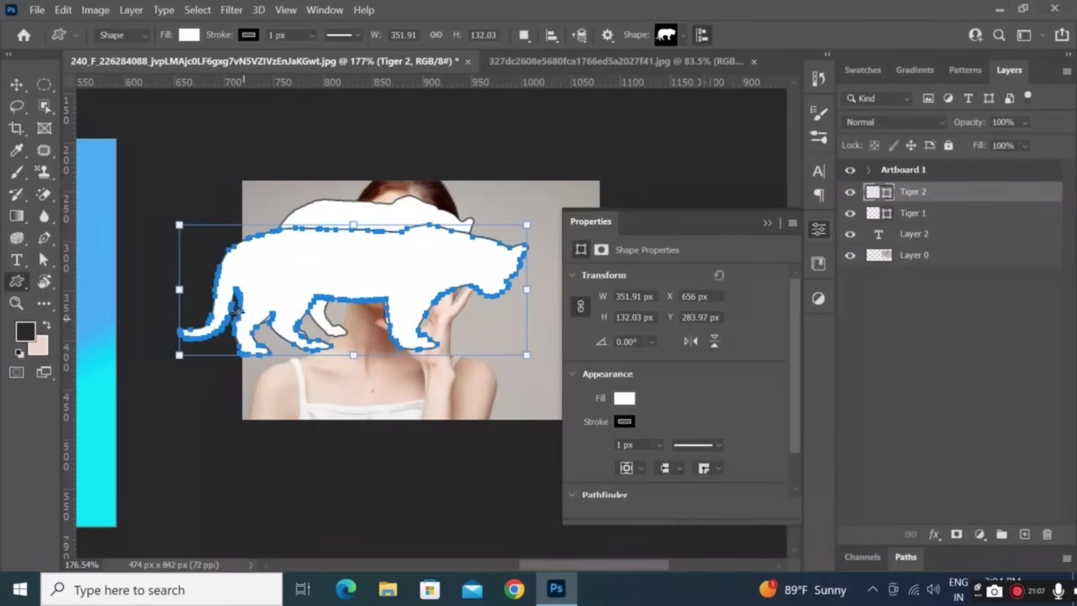
# Undo both tiger shapes and collapse the open properties.
pyautogui.hotkey('ctrl', 'z')
pyautogui.hotkey('ctrl', 'z')
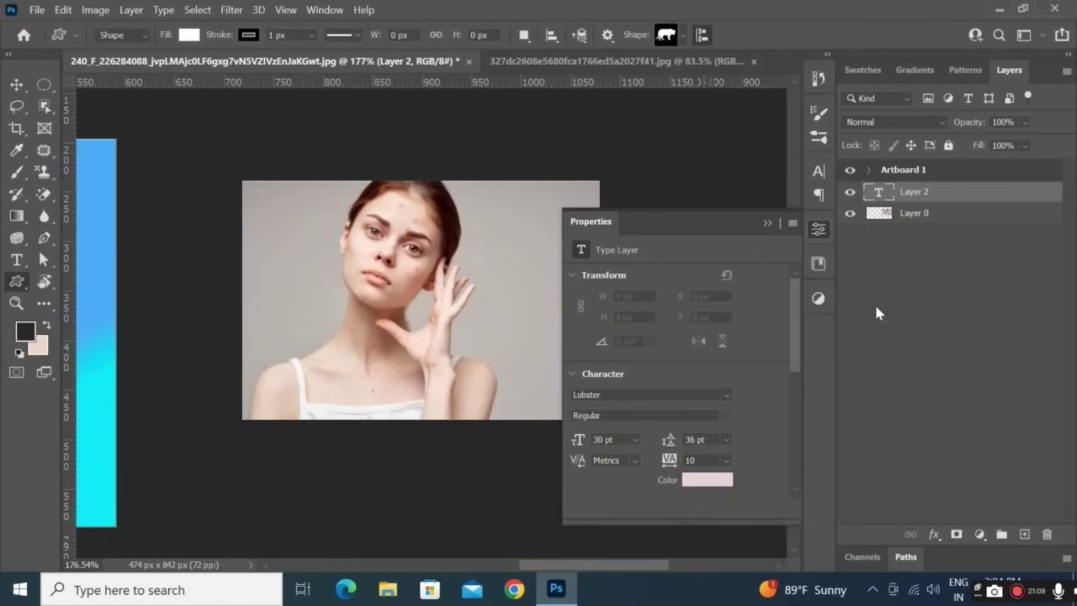
pyautogui.click(768, 223)
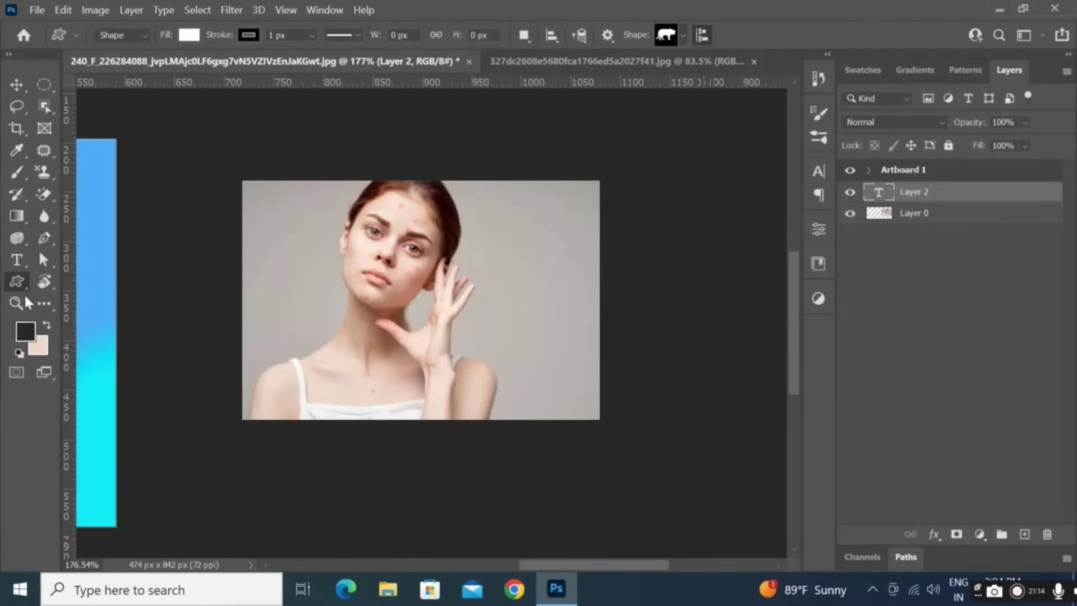
# Set the foreground colour to pale pink eed4c5 by sampling the background colour swatch.
pyautogui.click(25, 331)
pyautogui.click(41, 343)
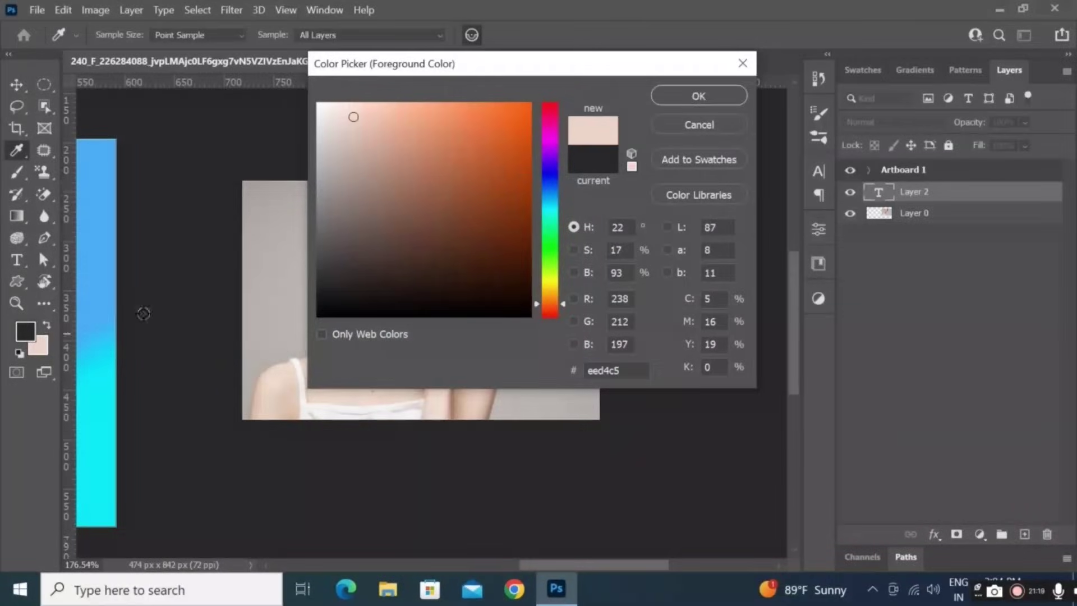
pyautogui.click(718, 96)
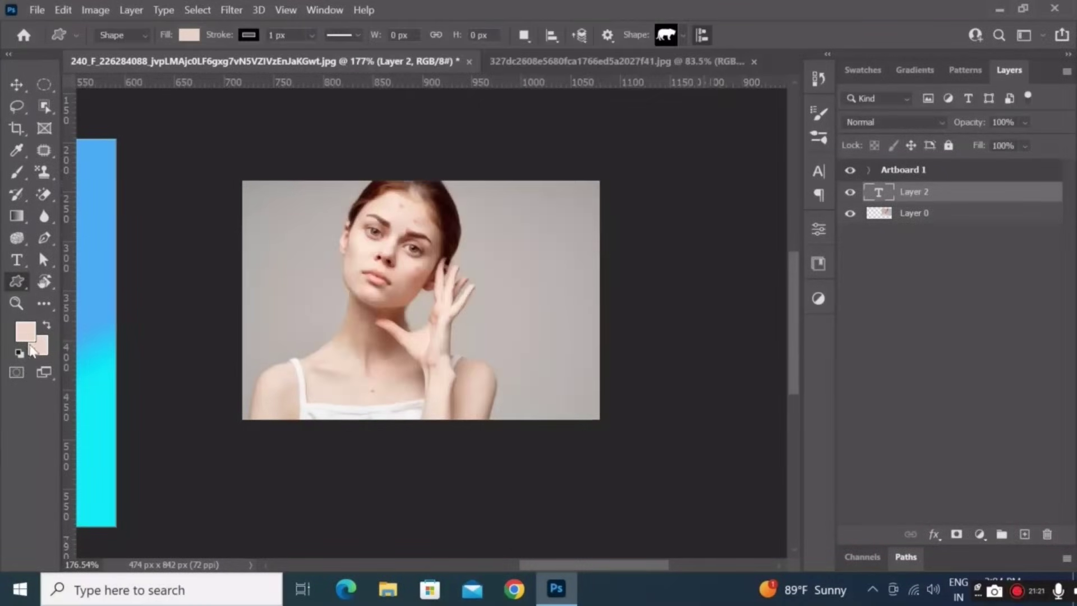
# Set the foreground colour to black, 000000.
pyautogui.click(25, 331)
pyautogui.moveTo(488, 238); pyautogui.dragTo(290, 325)
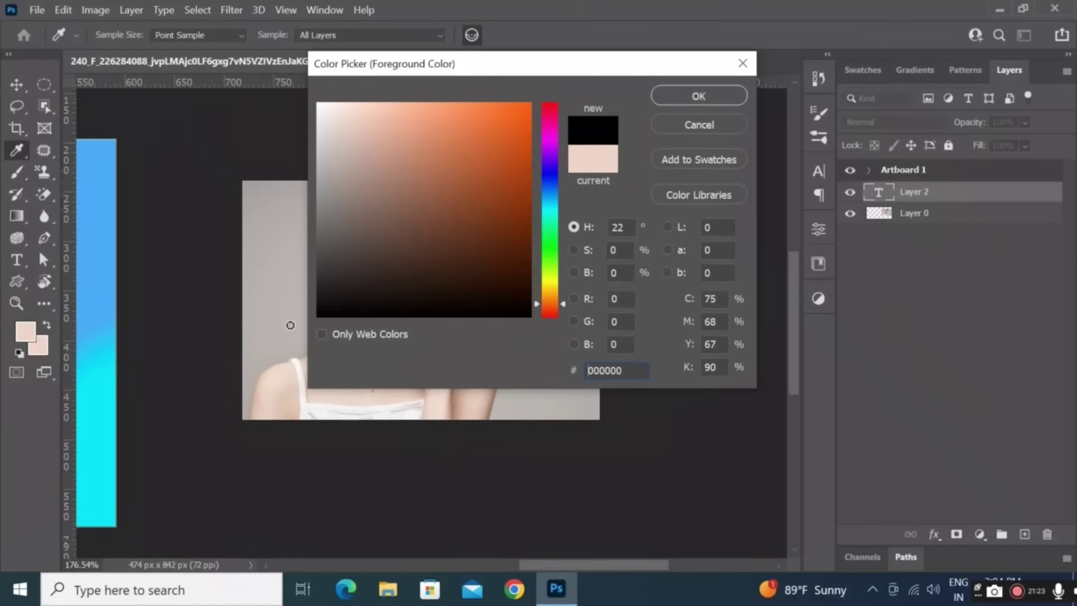
pyautogui.click(693, 96)
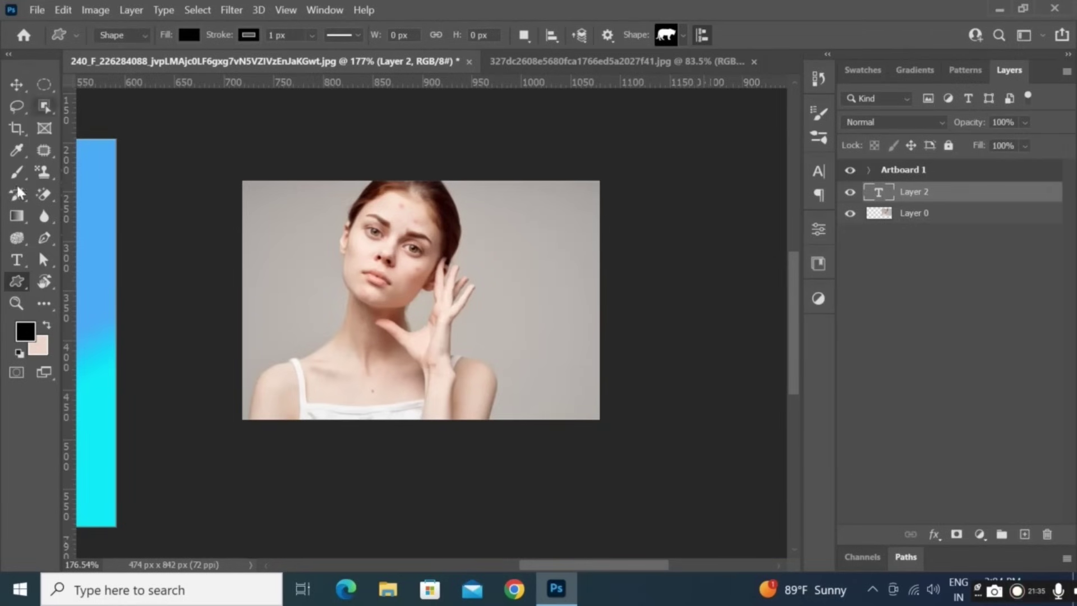
# Free-transform the portrait photo layer, Layer 0, trying a slight resize and move.
pyautogui.click(20, 89)
pyautogui.click(307, 217)
pyautogui.rightClick(308, 220)
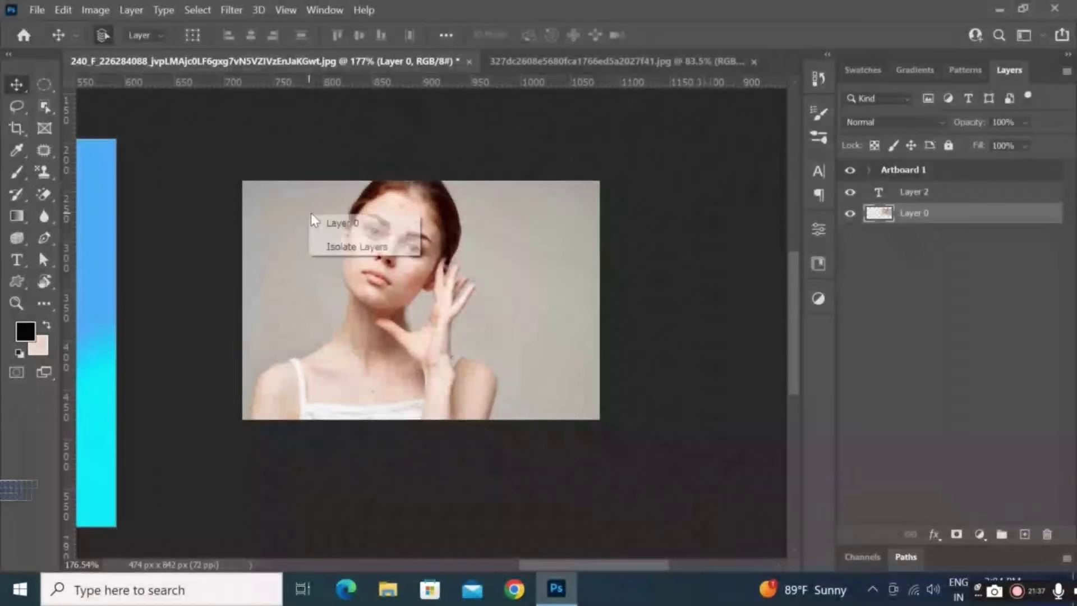
pyautogui.click(467, 259)
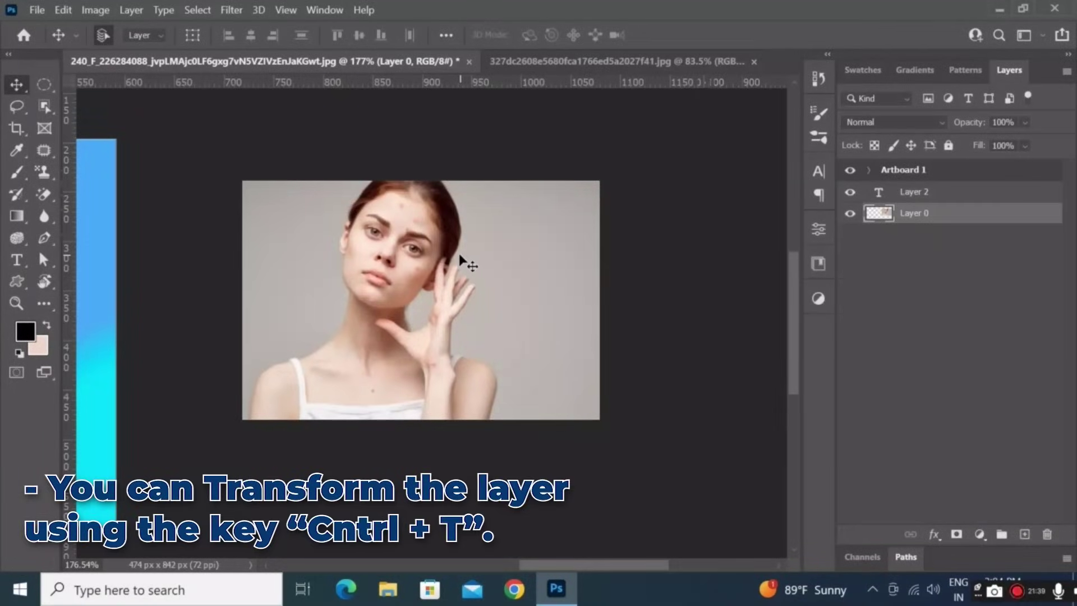
pyautogui.hotkey('ctrl', 't')
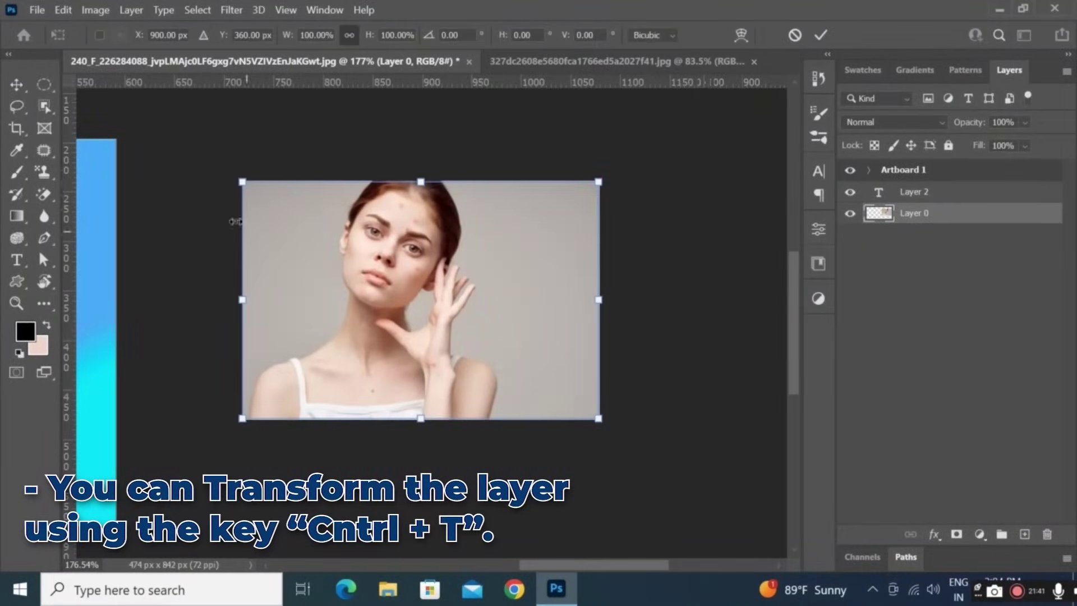
pyautogui.moveTo(237, 177)
pyautogui.mouseDown()
pyautogui.moveTo(384, 272)
pyautogui.moveTo(242, 181)
pyautogui.mouseUp()
pyautogui.moveTo(356, 247); pyautogui.dragTo(345, 220)
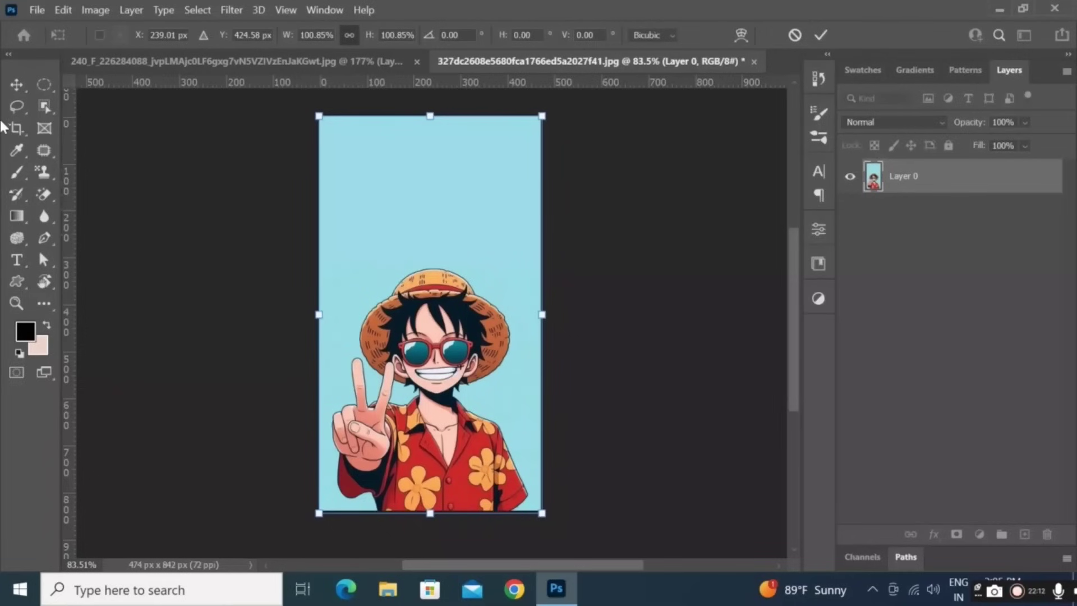
# Draw a black rectangle about 178 × 169 px in the blank sky area above the cartoon character's hat.
pyautogui.click(16, 289)
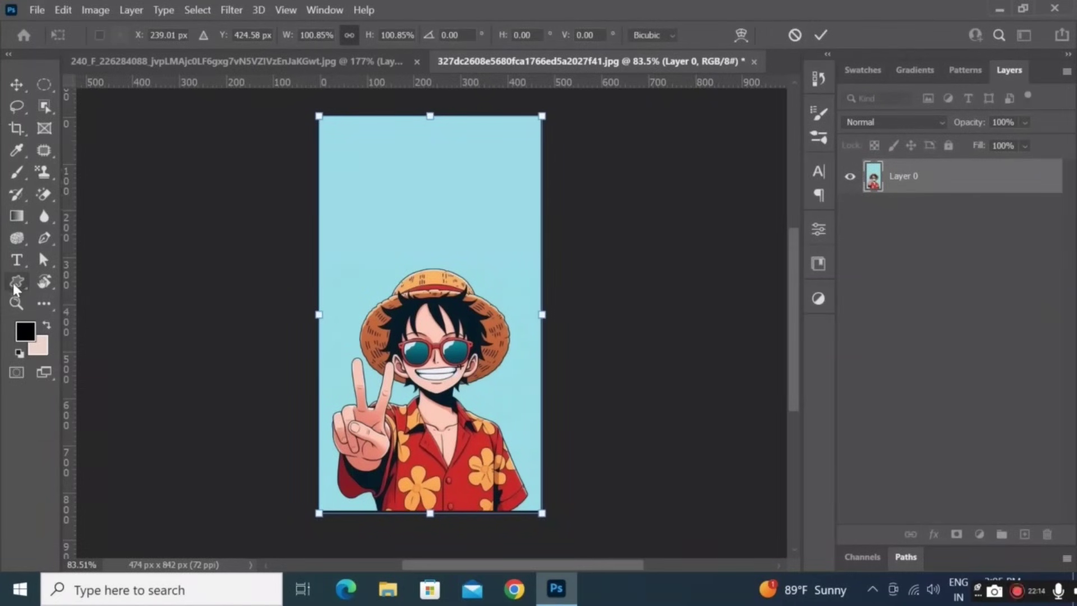
pyautogui.click(56, 280)
pyautogui.moveTo(389, 153); pyautogui.dragTo(448, 206)
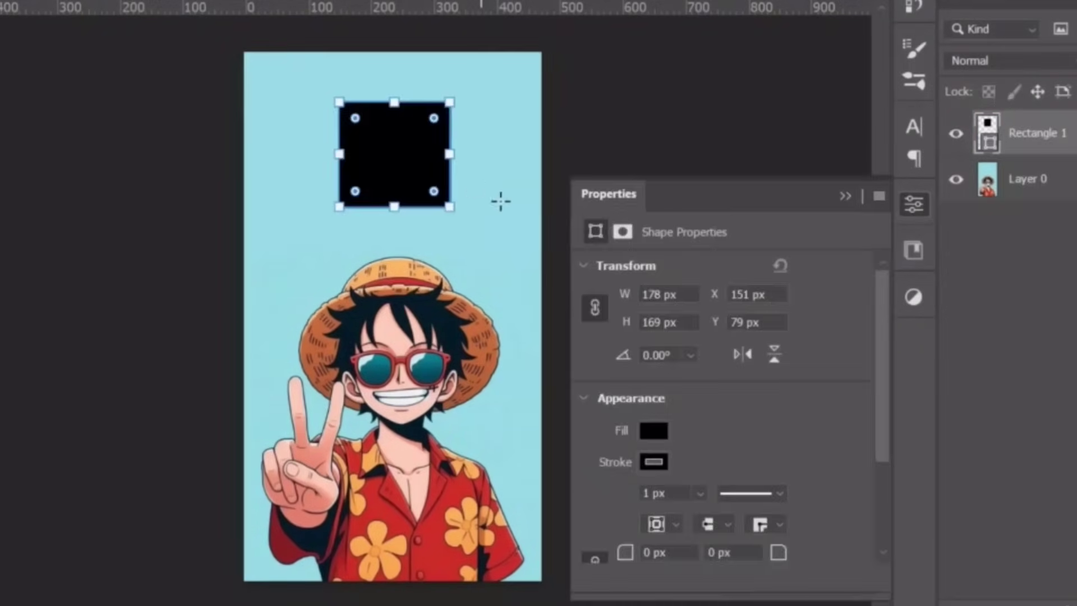
# Set the rectangle's fill colour to light cyan, aefcff.
pyautogui.scroll(-1, 626, 337)
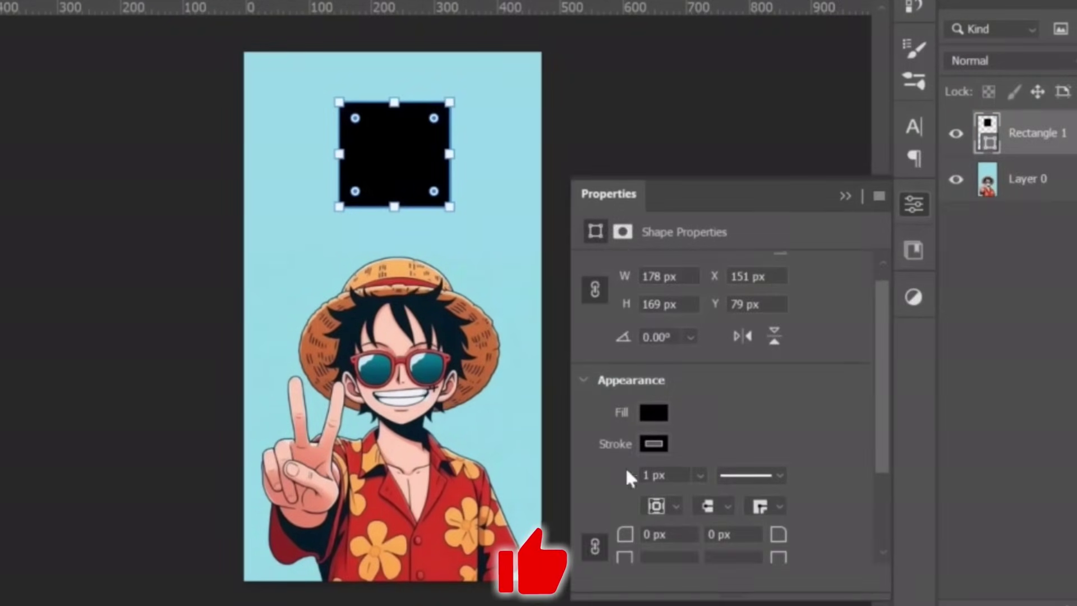
pyautogui.click(653, 412)
pyautogui.scroll(-1, 668, 440)
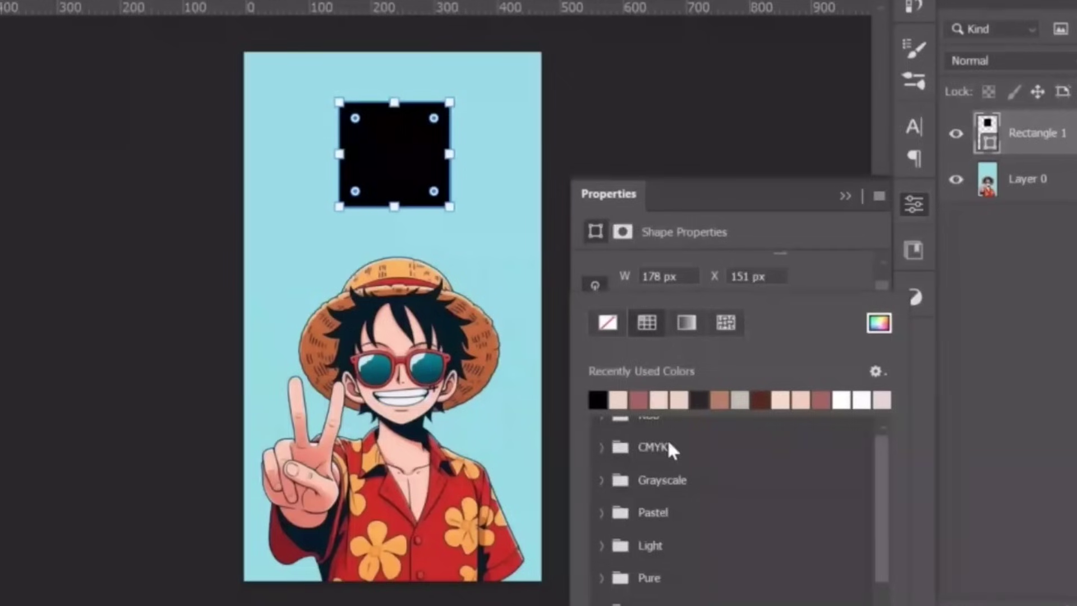
pyautogui.scroll(1, 667, 440)
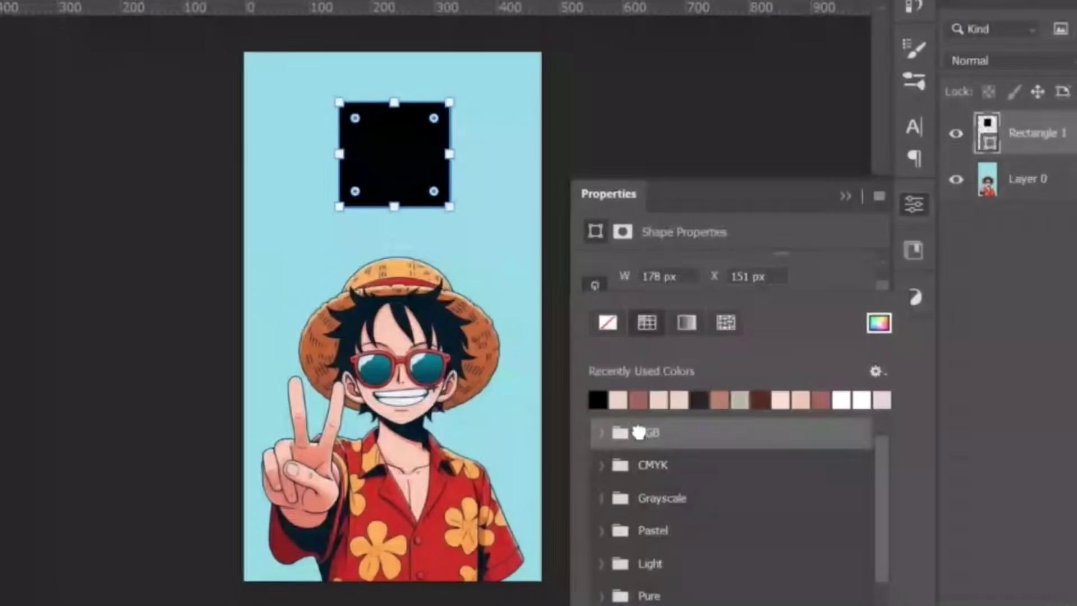
pyautogui.doubleClick(640, 432)
pyautogui.click(878, 323)
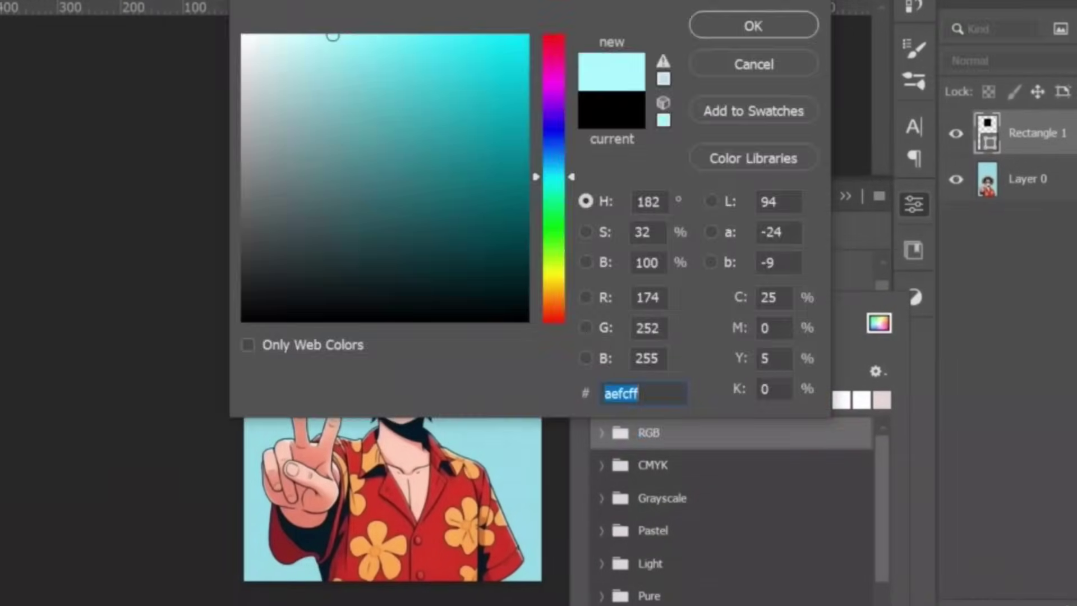
pyautogui.click(755, 13)
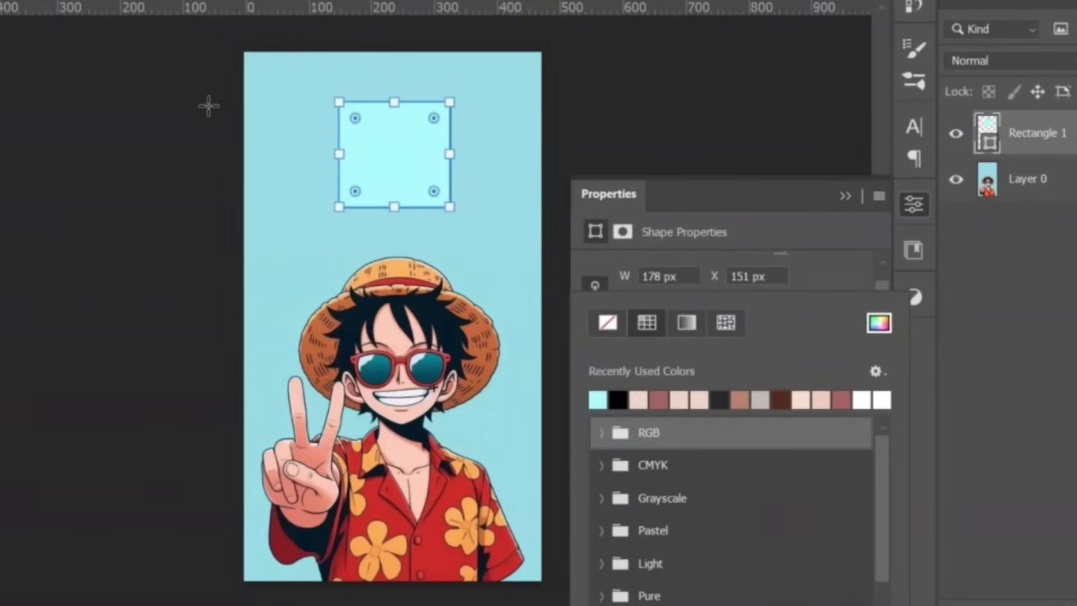
# Free-transform the cyan rectangle, collapse its properties, and scale it up slightly from the left edge.
pyautogui.rightClick(409, 181)
pyautogui.click(390, 181)
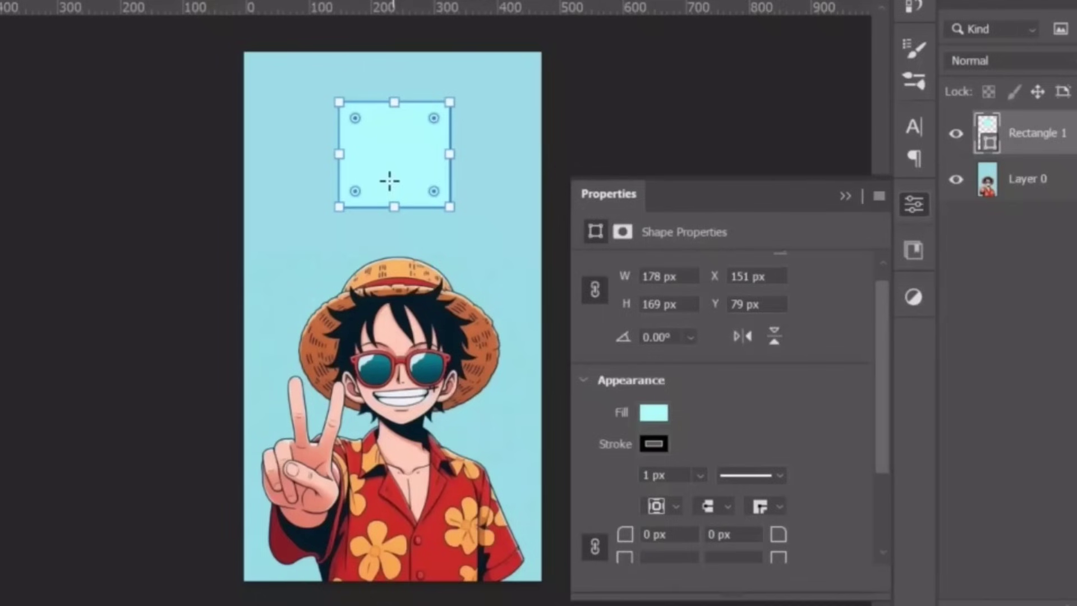
pyautogui.hotkey('ctrl', 't')
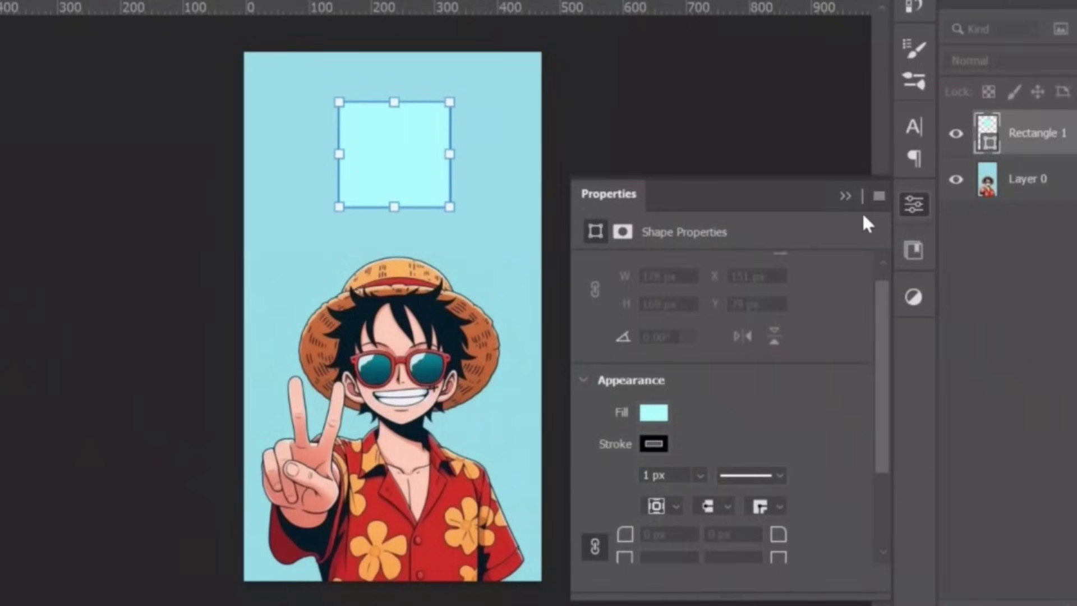
pyautogui.click(844, 197)
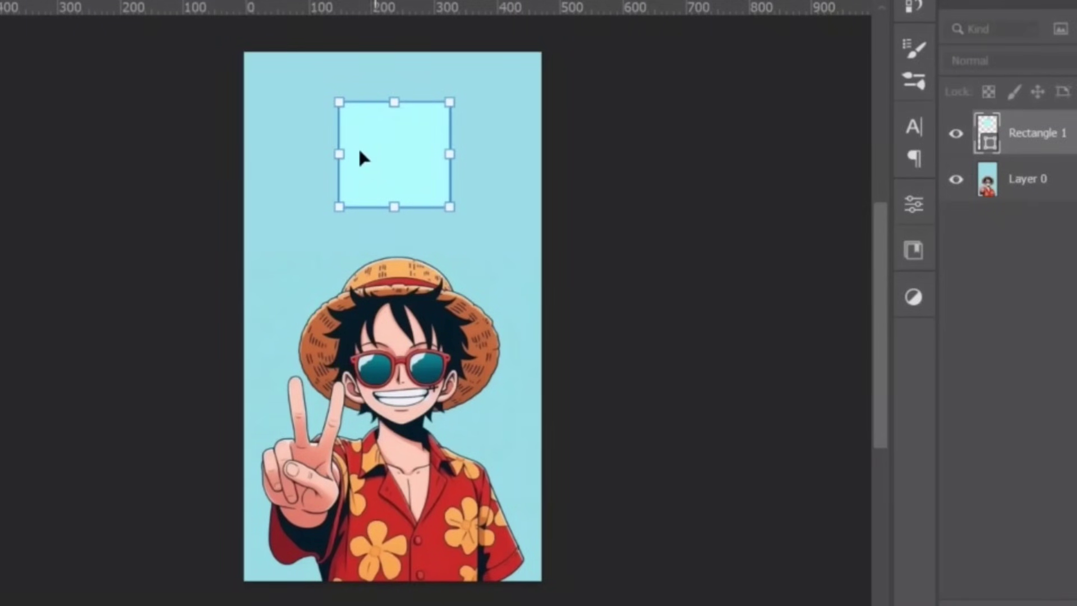
pyautogui.moveTo(339, 151)
pyautogui.mouseDown()
pyautogui.moveTo(252, 152)
pyautogui.moveTo(320, 165)
pyautogui.moveTo(332, 154)
pyautogui.mouseUp()
# Warp the rectangle's edges inward into a four-pointed star-like shape, and apply it as a regular path.
pyautogui.rightClick(375, 142)
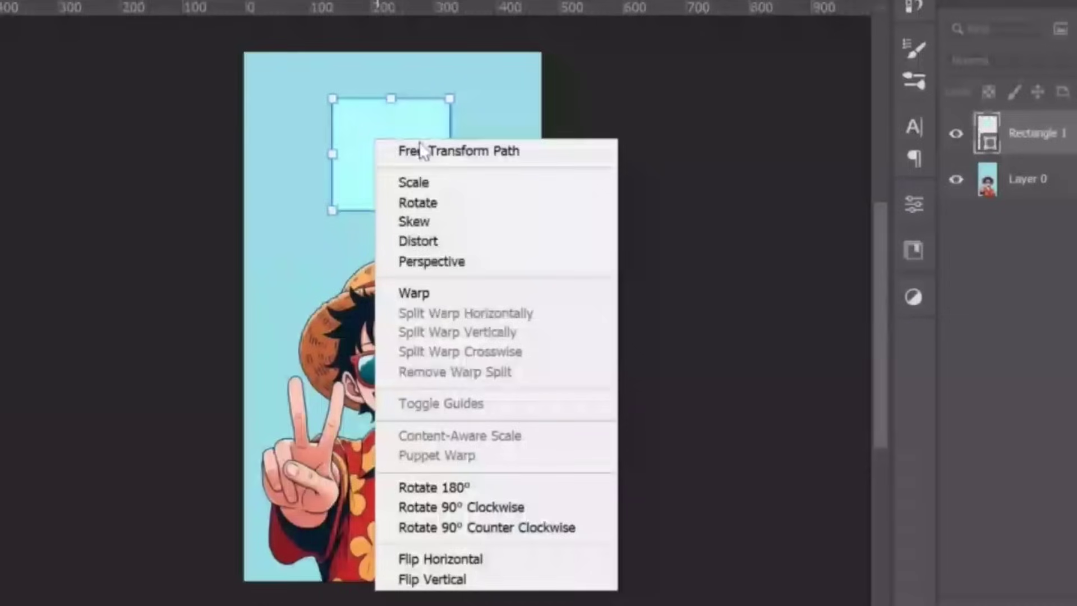
pyautogui.click(443, 297)
pyautogui.moveTo(371, 213); pyautogui.dragTo(413, 186)
pyautogui.moveTo(370, 98); pyautogui.dragTo(374, 152)
pyautogui.moveTo(415, 101); pyautogui.dragTo(425, 157)
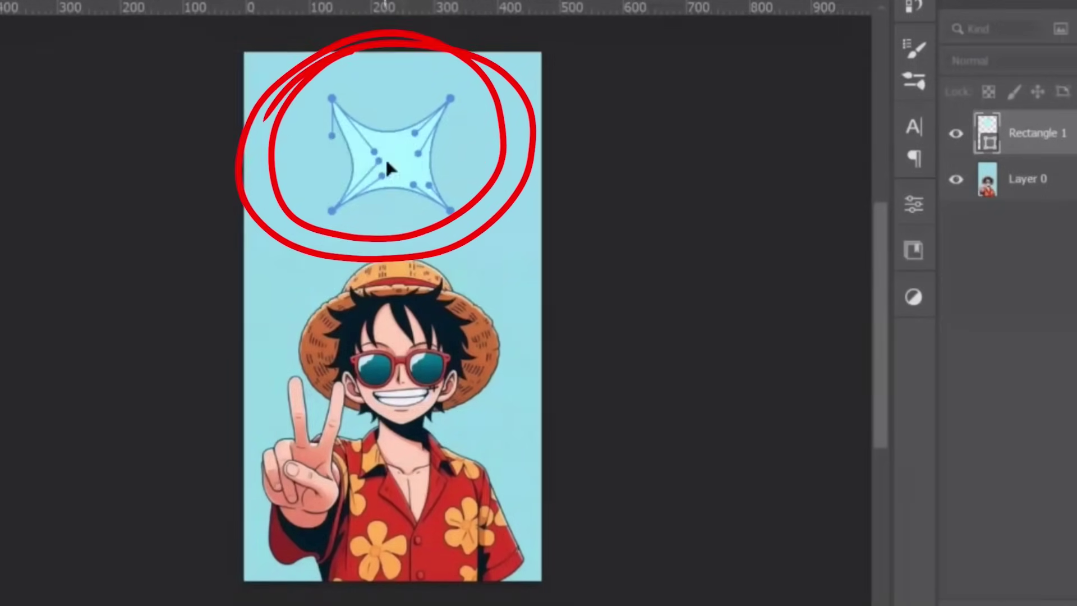
pyautogui.press('Return')
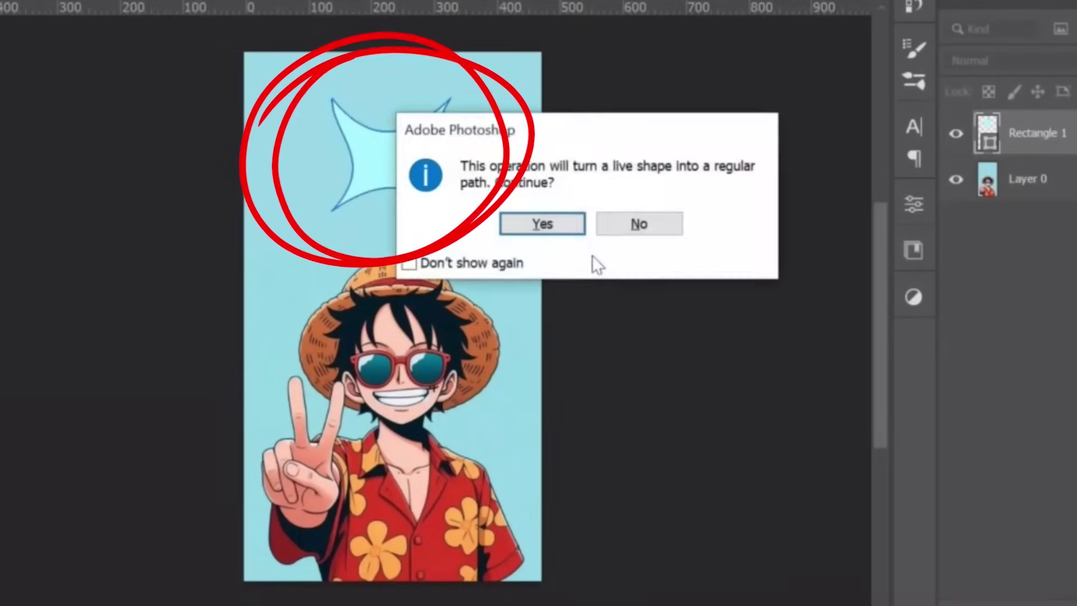
pyautogui.click(543, 224)
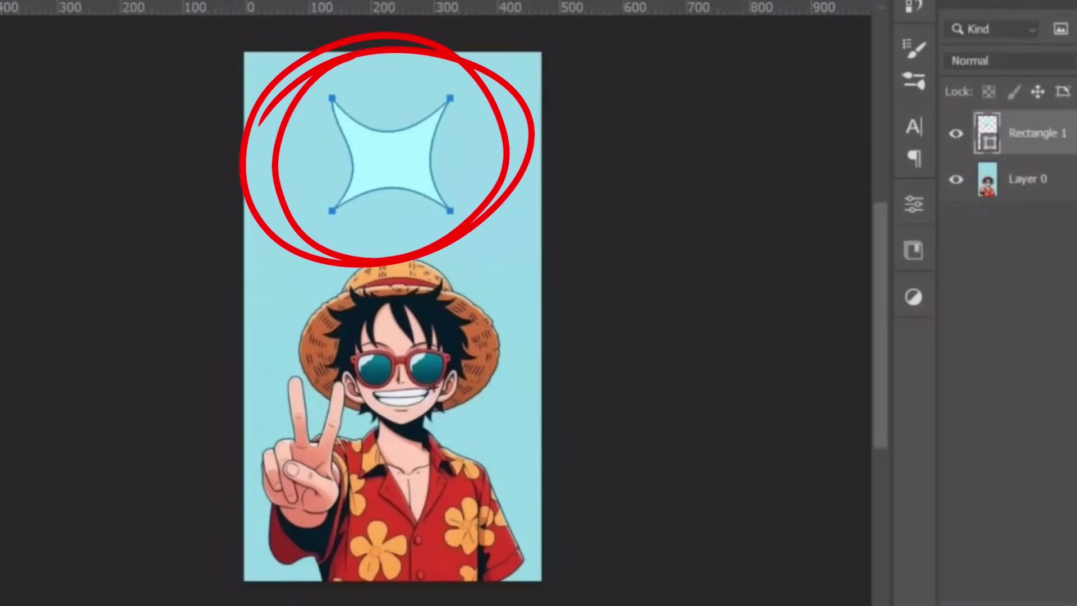
# Move the warped cyan shape slightly down and to the right above the character.
pyautogui.click(384, 166)
pyautogui.moveTo(387, 173)
pyautogui.mouseDown()
pyautogui.moveTo(372, 149)
pyautogui.moveTo(401, 180)
pyautogui.mouseUp()
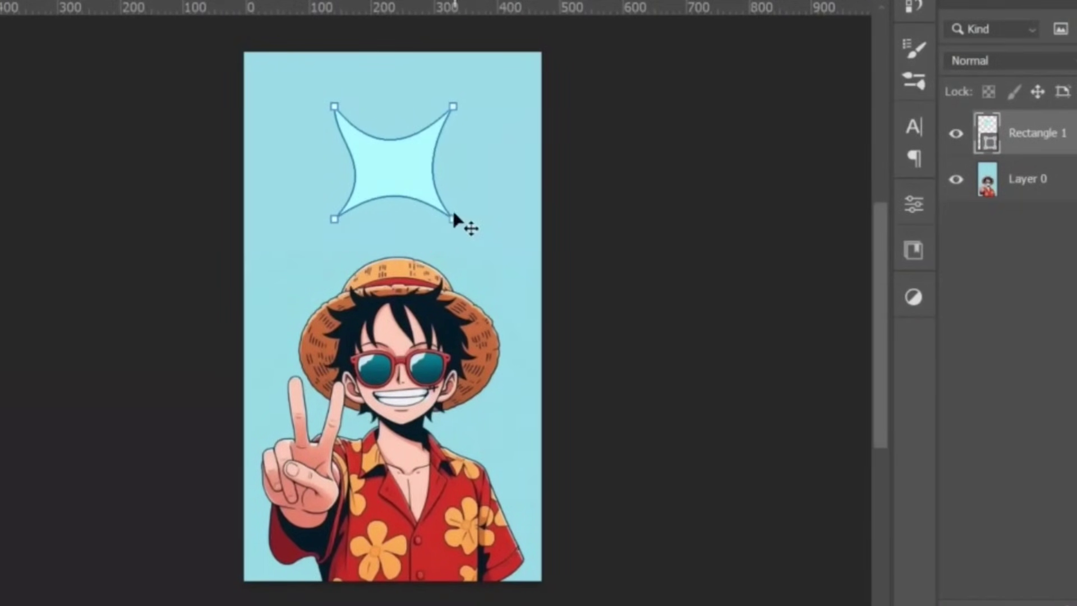
pyautogui.click(456, 217)
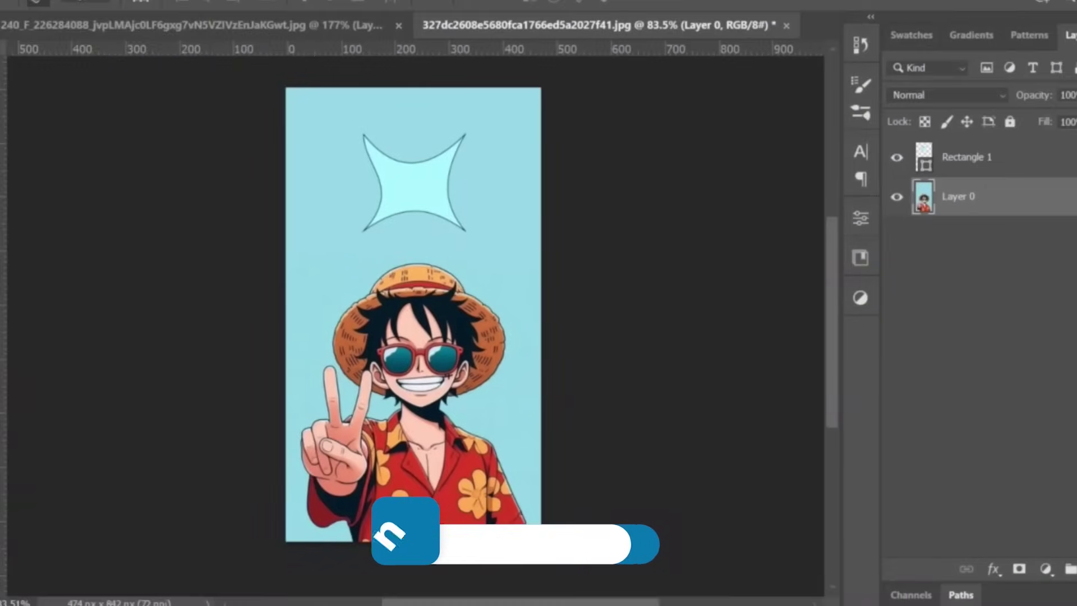
# Start Puppet Warp on the cartoon image layer, Layer 0, and add pins to the character's forehead and sunglasses.
pyautogui.click(22, 1)
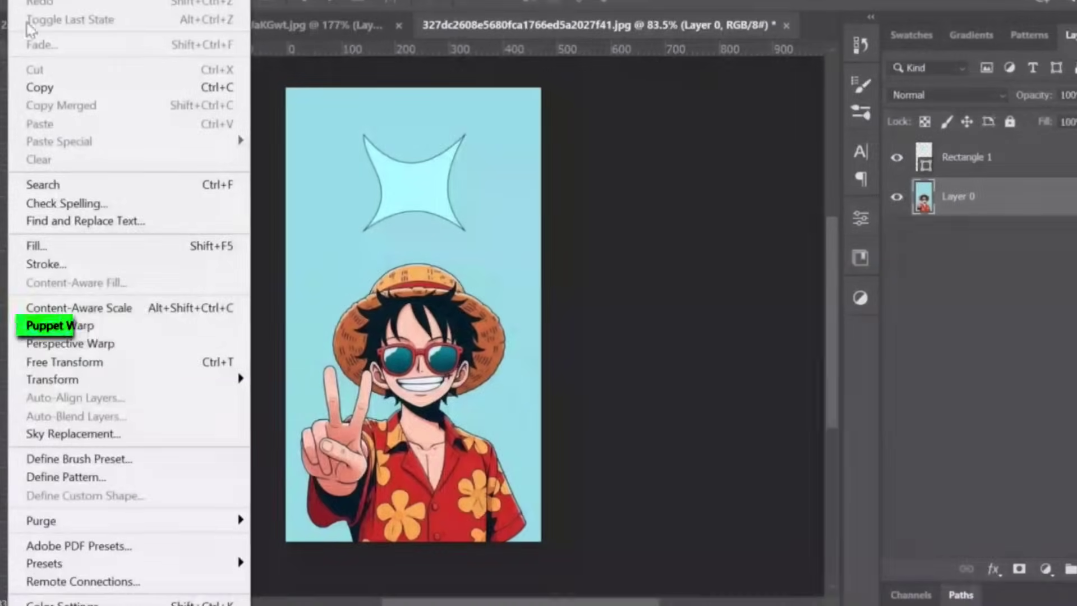
pyautogui.click(37, 331)
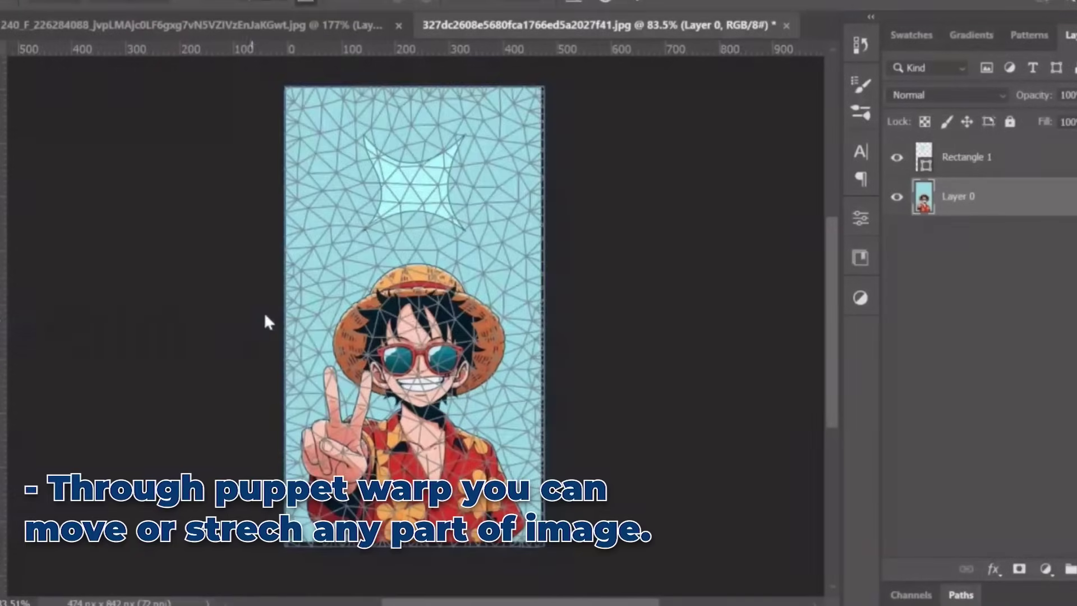
pyautogui.moveTo(404, 331)
pyautogui.mouseDown()
pyautogui.moveTo(401, 297)
pyautogui.moveTo(404, 323)
pyautogui.mouseUp()
pyautogui.click(434, 321)
pyautogui.click(434, 351)
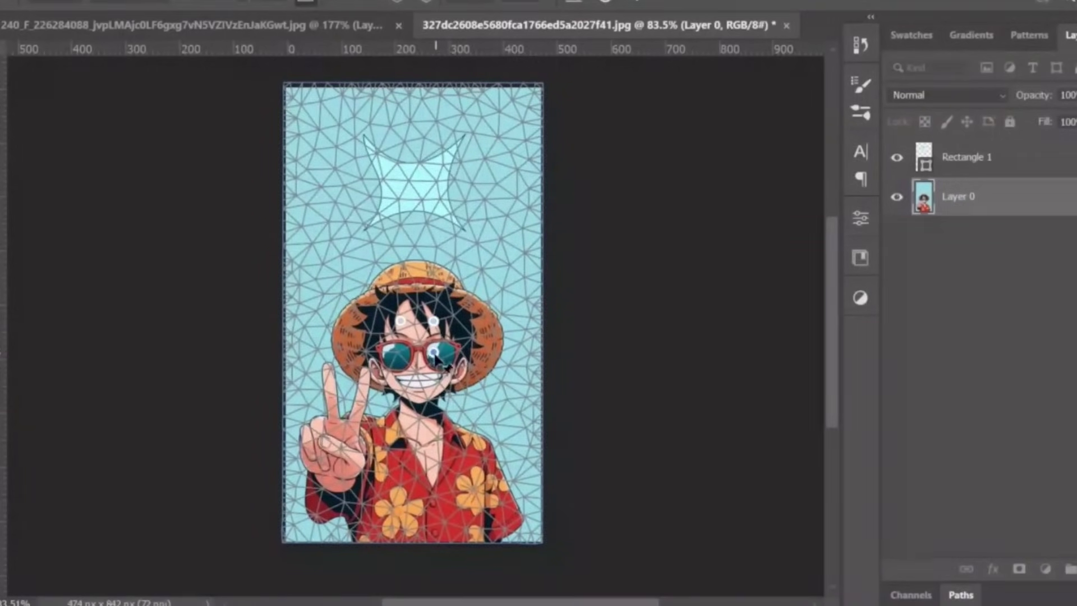
pyautogui.click(399, 368)
# Distort the character's face by shifting the puppet warp pins downward, and return to the portrait photo document.
pyautogui.moveTo(433, 352); pyautogui.dragTo(383, 384)
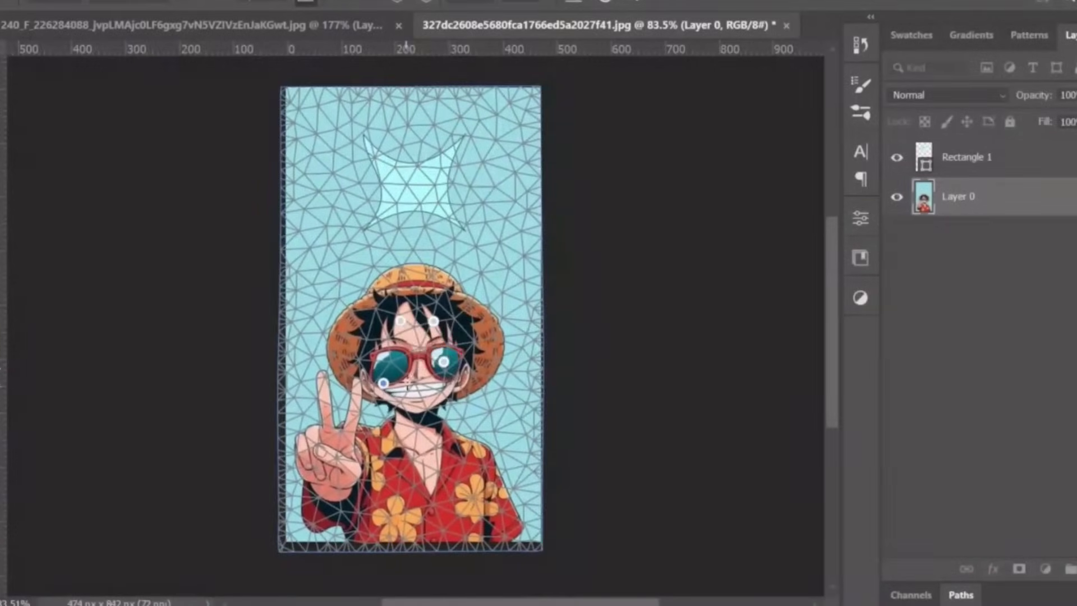
pyautogui.moveTo(444, 362); pyautogui.dragTo(447, 376)
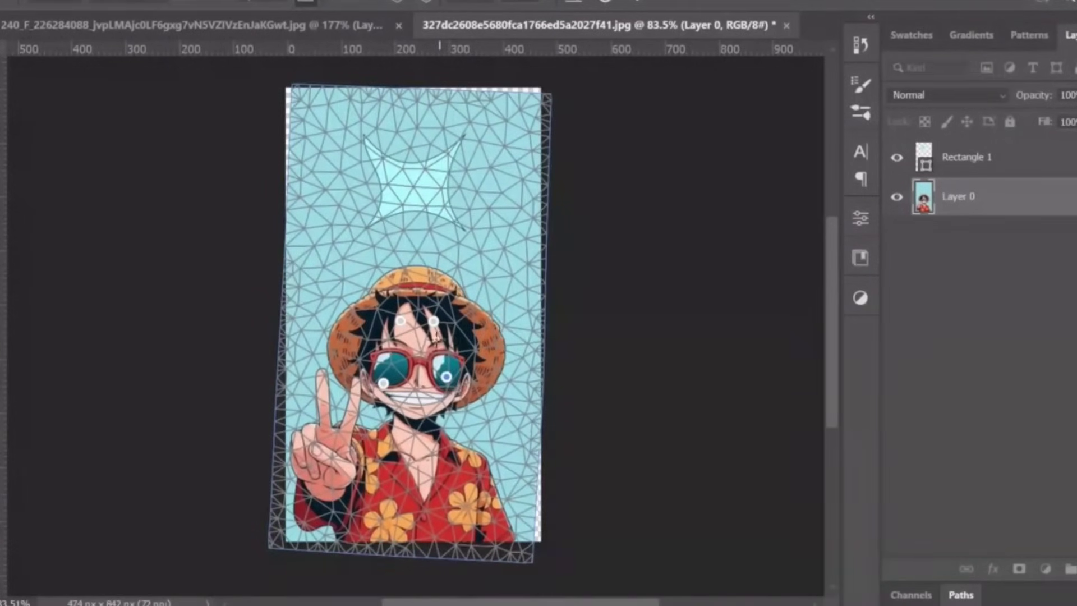
pyautogui.moveTo(435, 321); pyautogui.dragTo(401, 338)
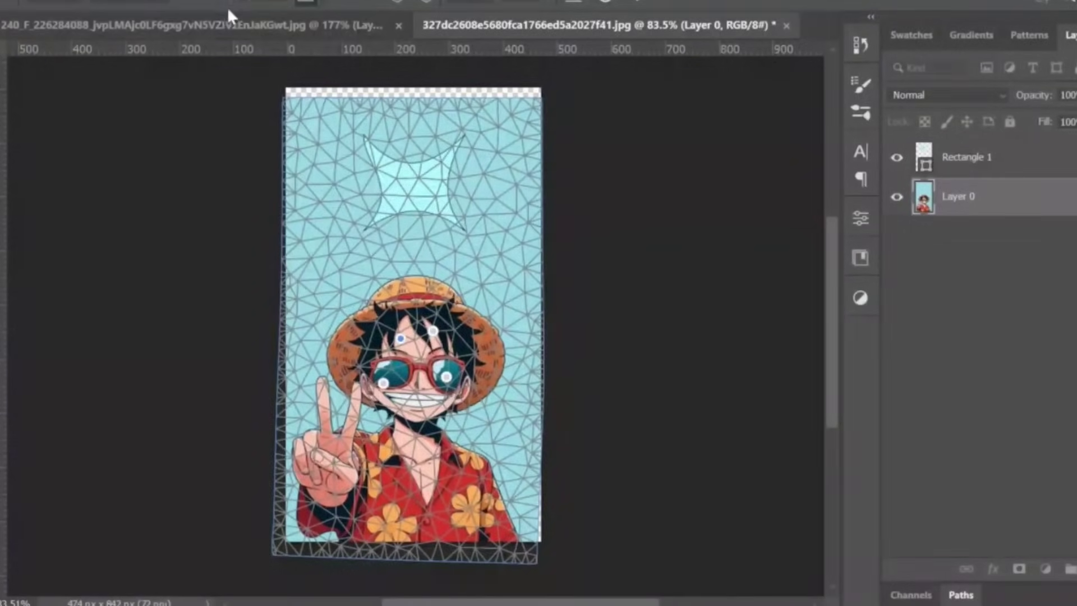
pyautogui.click(247, 23)
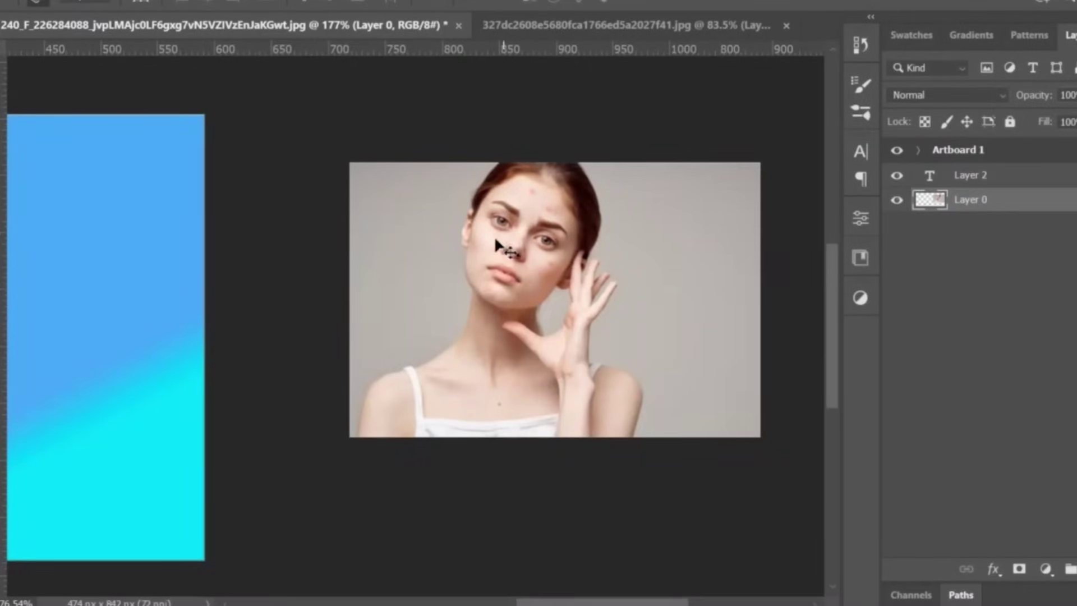
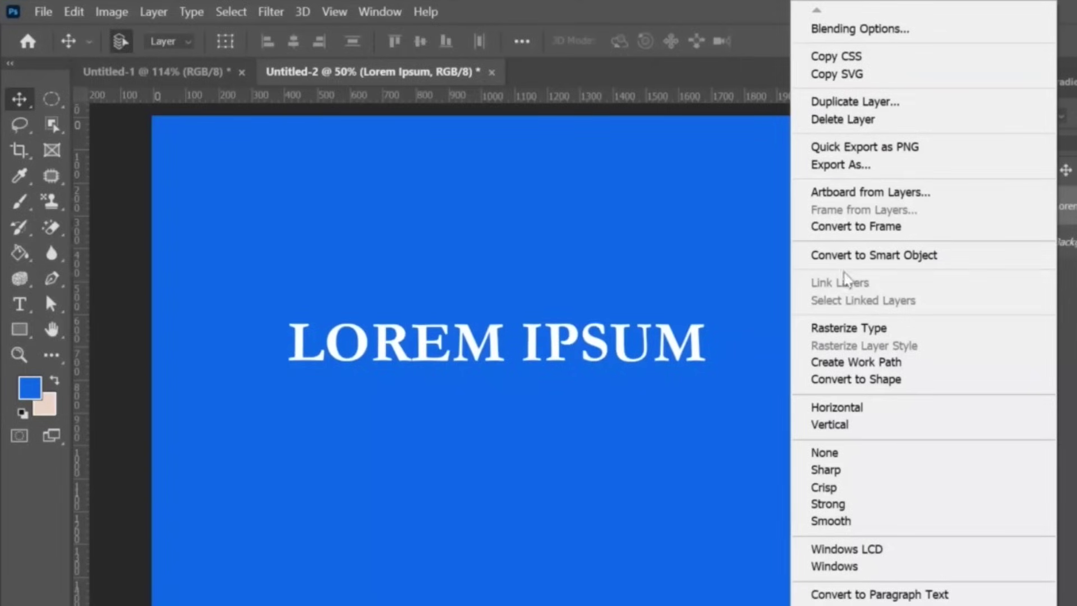
# Rasterize the LOREM IPSUM type layer in the Untitled-2 document.
pyautogui.click(870, 327)
pyautogui.rightClick(492, 351)
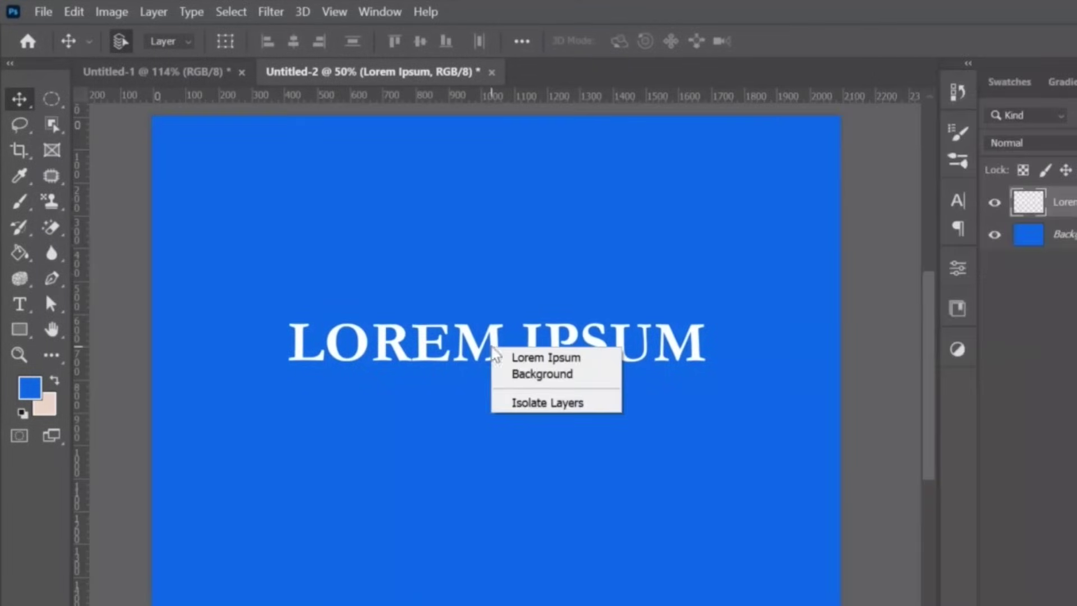
pyautogui.click(530, 186)
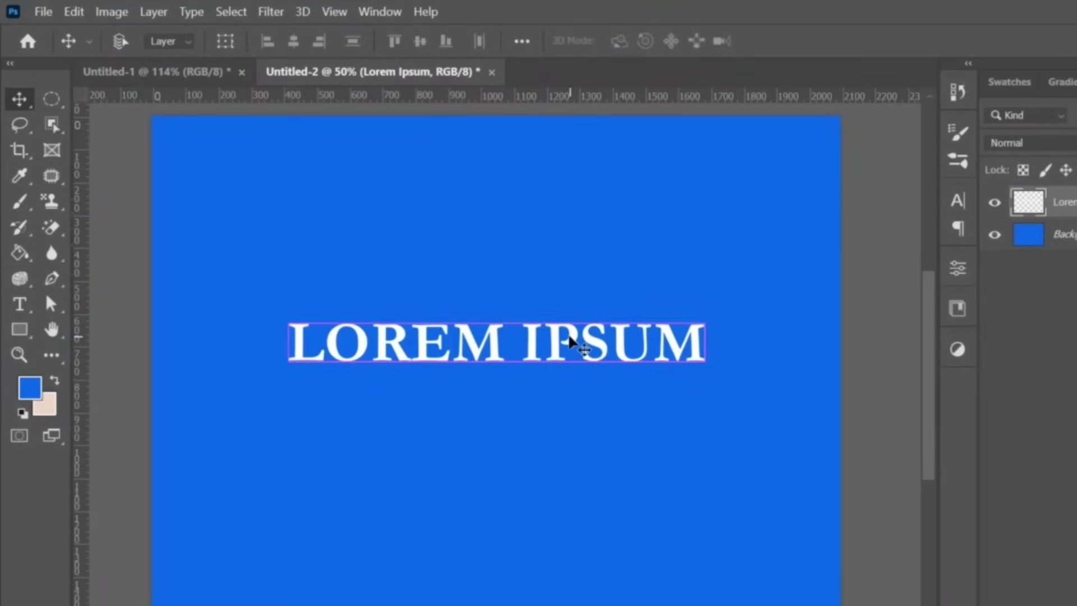
# Give the LOREM IPSUM text a Perspective transform, spreading its base outward to about 152.96% width.
pyautogui.hotkey('ctrl', 't')
pyautogui.rightClick(570, 340)
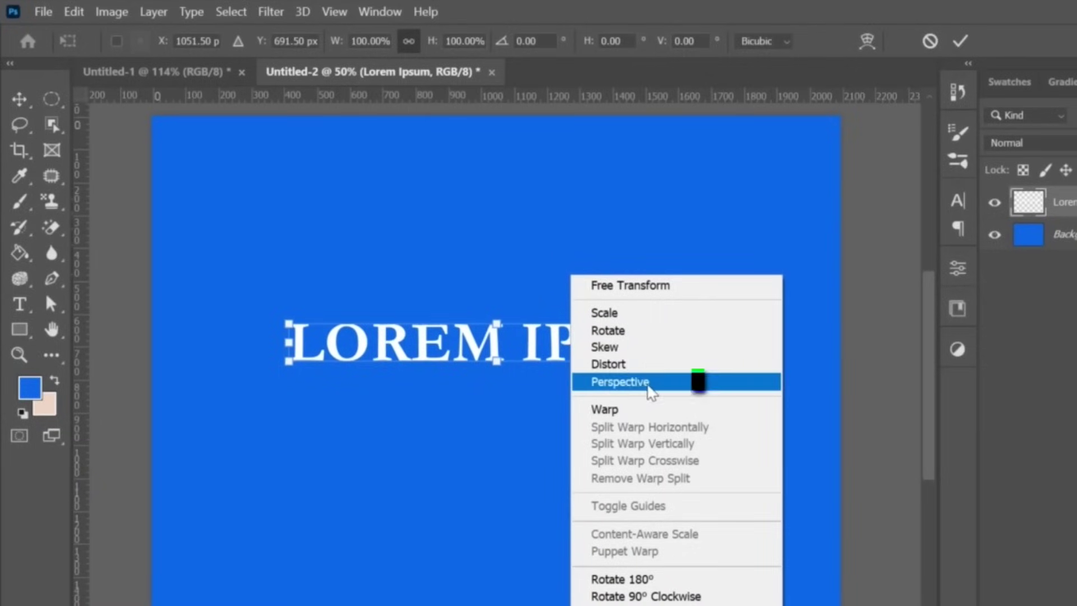
pyautogui.click(691, 382)
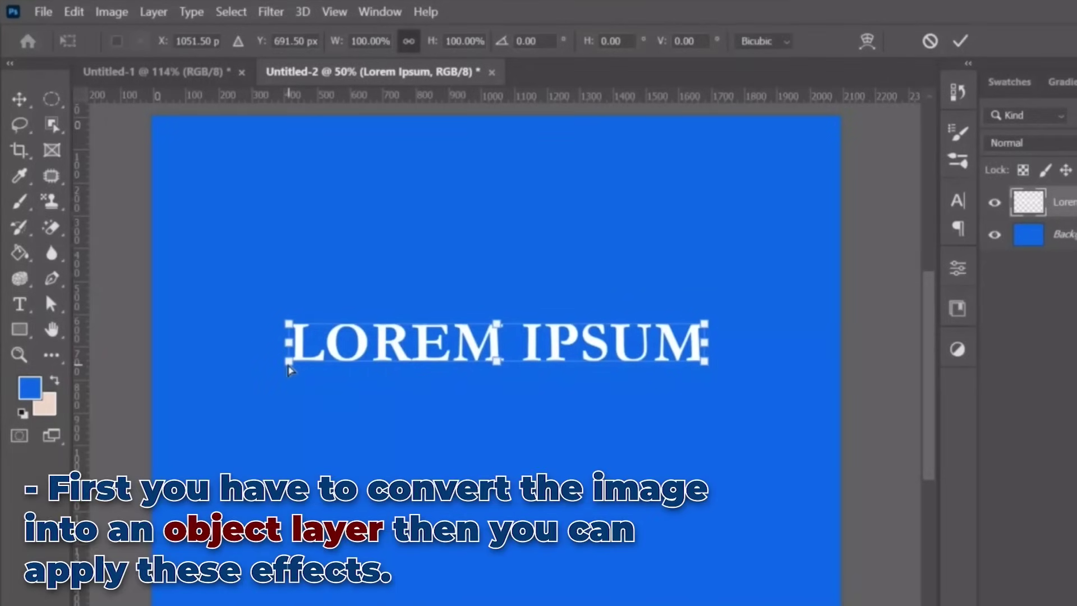
pyautogui.moveTo(288, 368); pyautogui.dragTo(191, 466)
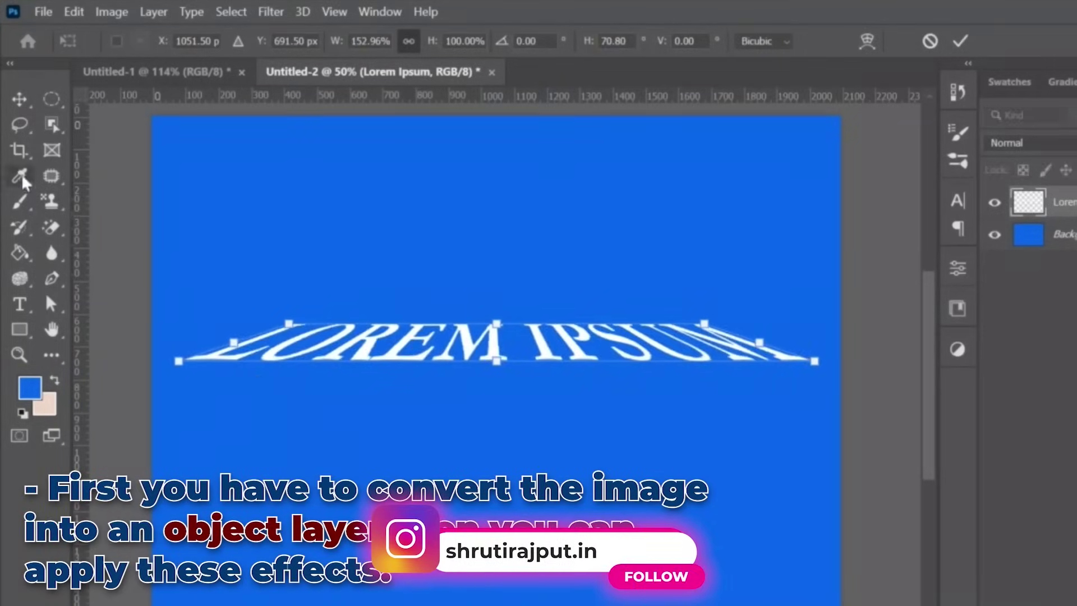
# Apply the perspective transform and move the text down to the lower part of the blue canvas.
pyautogui.click(19, 100)
pyautogui.moveTo(538, 350); pyautogui.dragTo(544, 497)
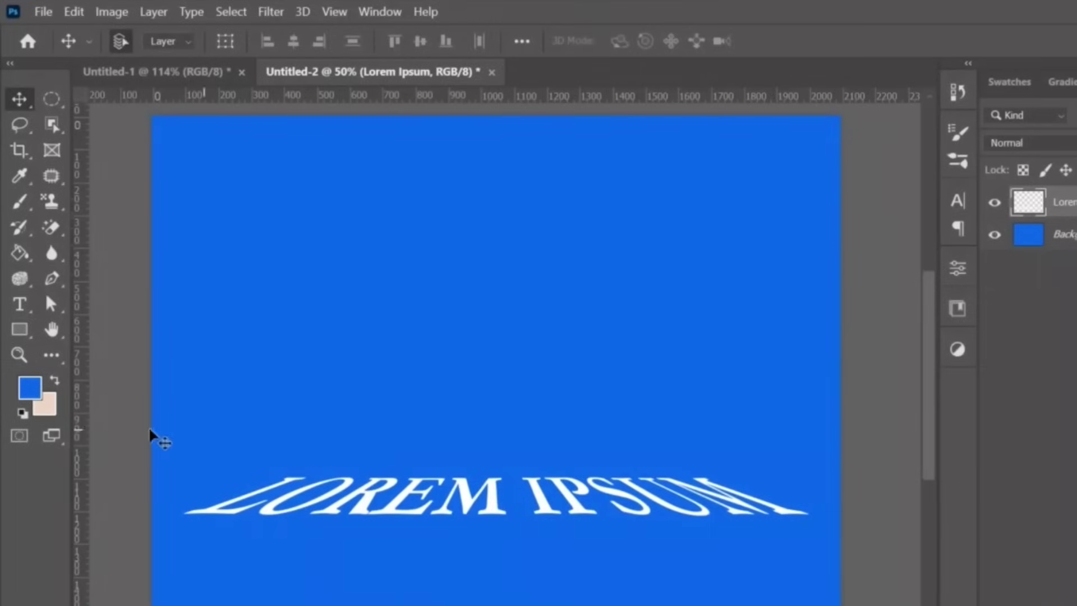
pyautogui.click(107, 433)
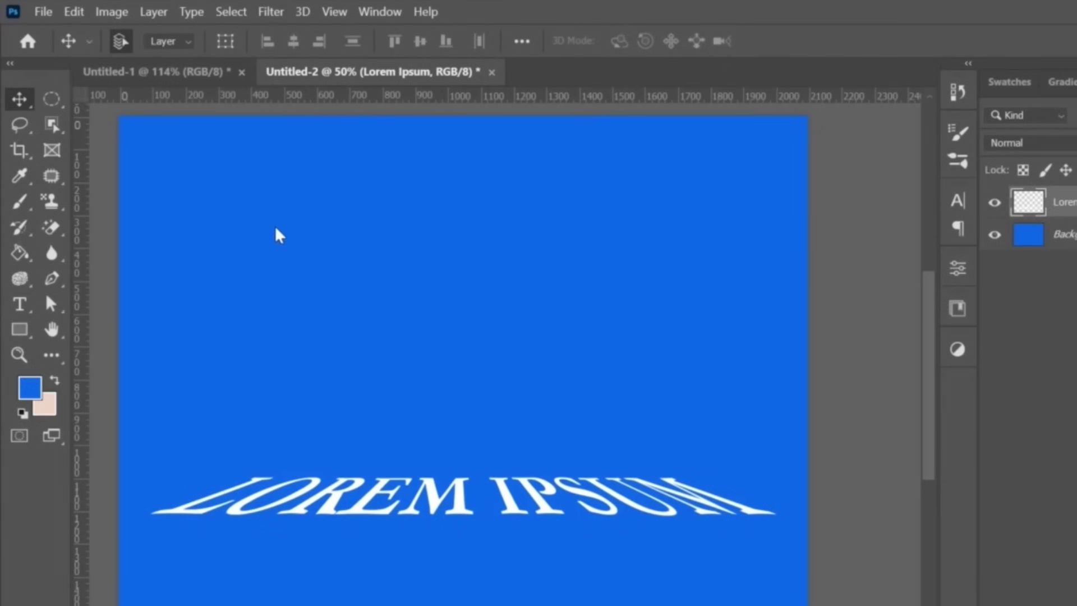
# Open the landscape picture named images from the Downloads folder.
pyautogui.click(45, 12)
pyautogui.click(70, 49)
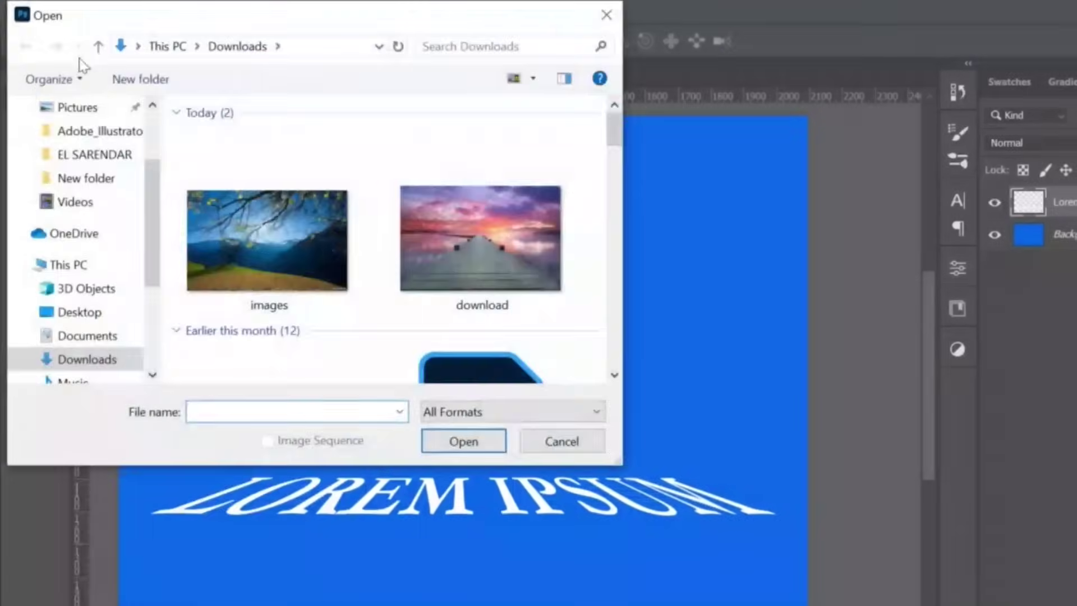
pyautogui.doubleClick(311, 268)
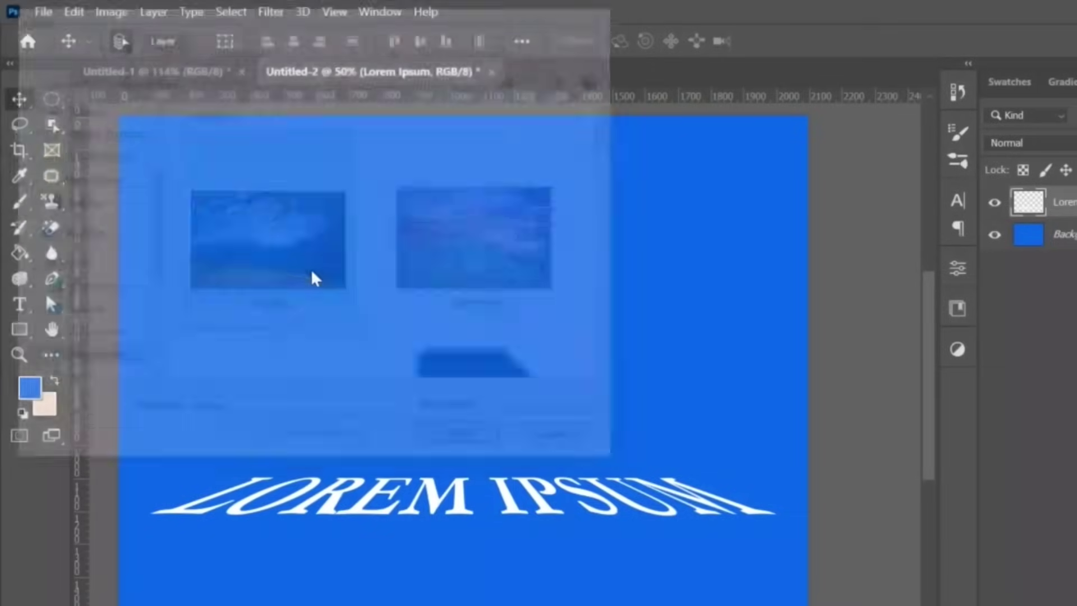
# Examine the landscape image by zooming in and out of it several times.
pyautogui.press('z')
pyautogui.moveTo(467, 355); pyautogui.dragTo(1017, 510)
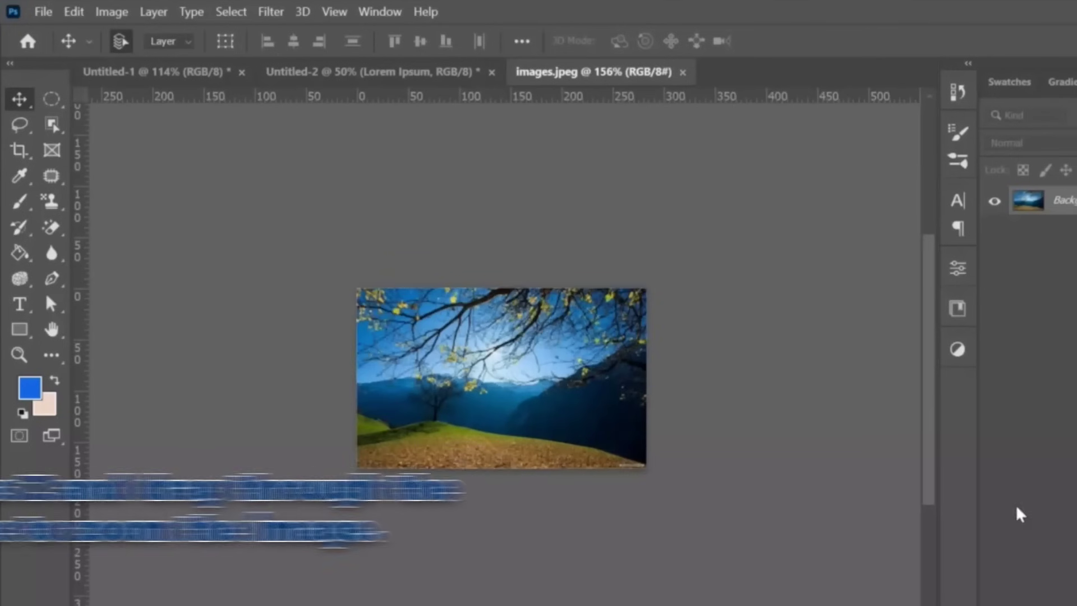
pyautogui.moveTo(498, 519); pyautogui.dragTo(519, 573)
pyautogui.press('v')
pyautogui.press('space')
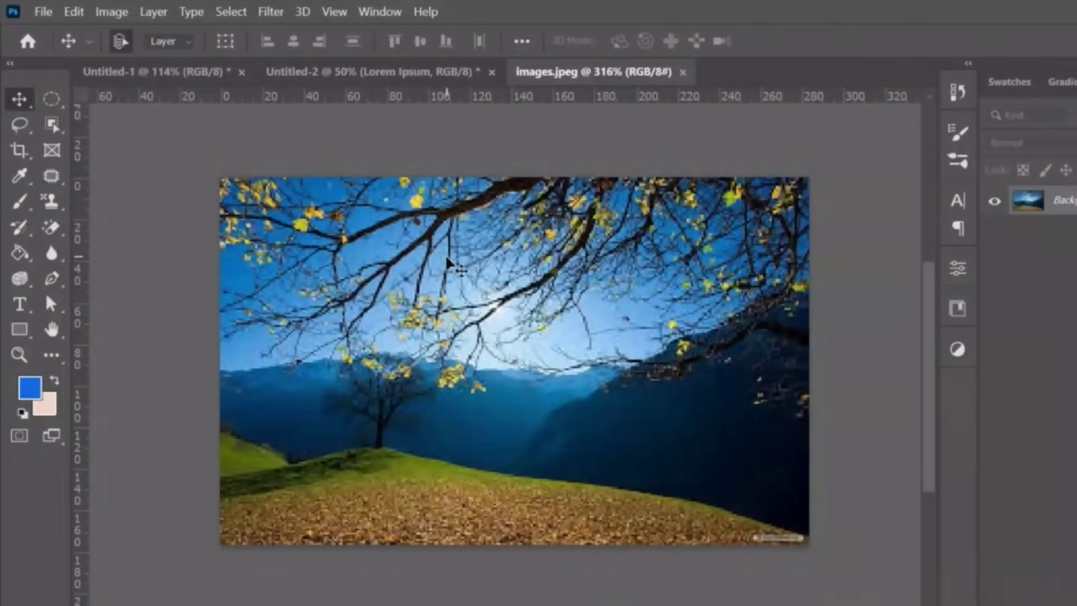
pyautogui.press('z')
pyautogui.moveTo(595, 275); pyautogui.dragTo(550, 365)
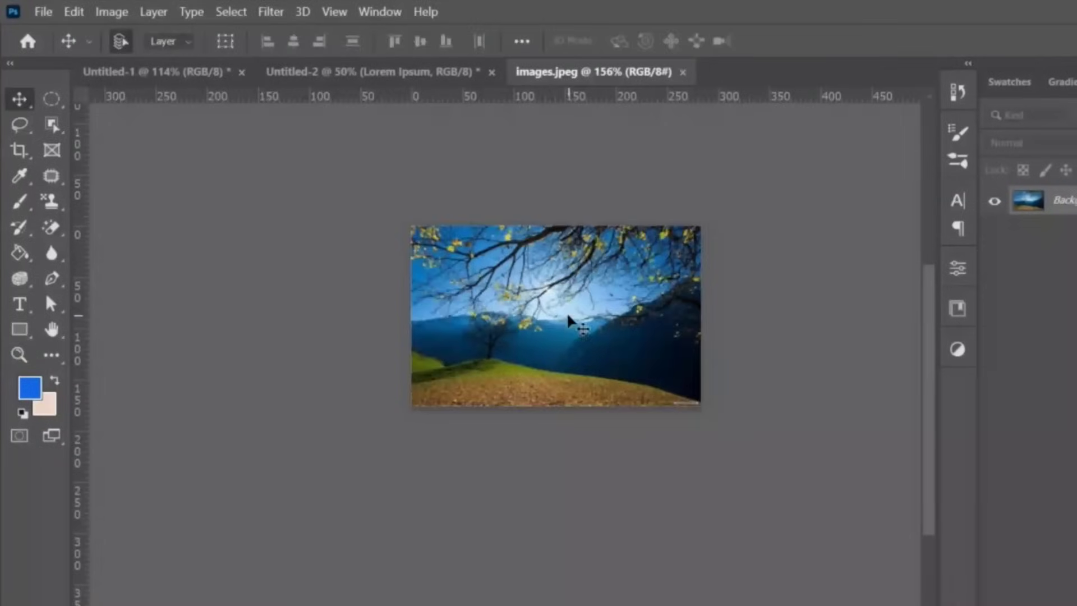
pyautogui.press('z')
pyautogui.moveTo(570, 321); pyautogui.dragTo(551, 341)
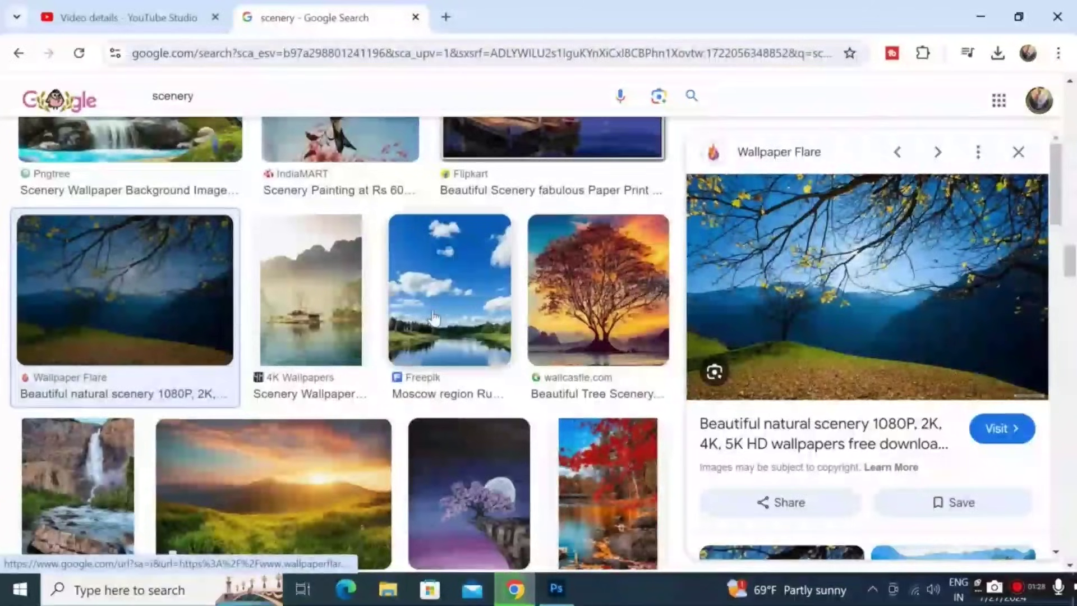
# Copy the wallcastle.com Beautiful Tree Scenery image from the Google scenery results in Chrome.
pyautogui.click(589, 312)
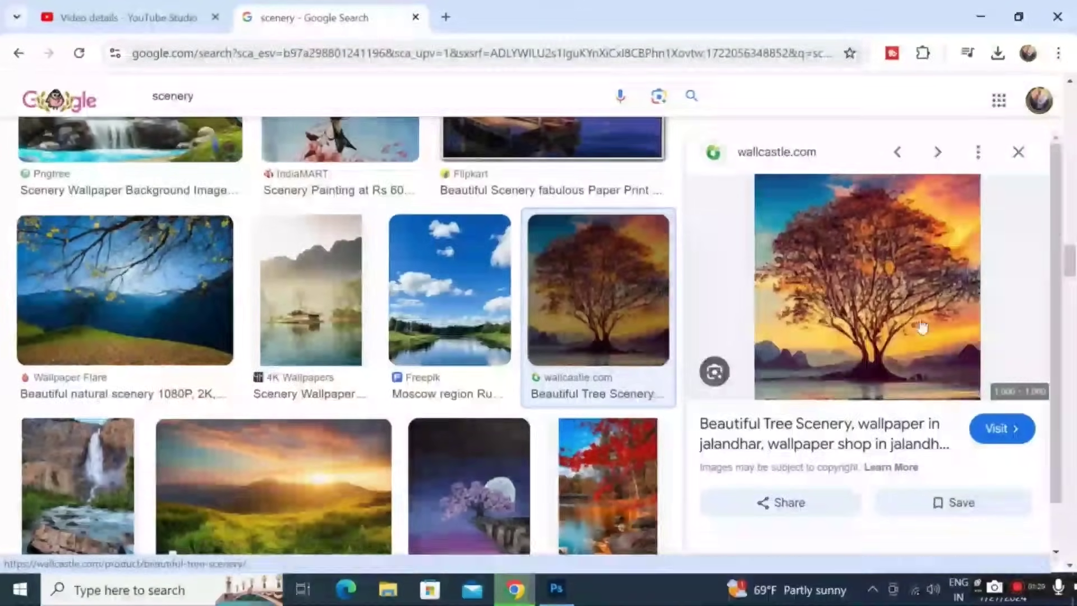
pyautogui.rightClick(819, 259)
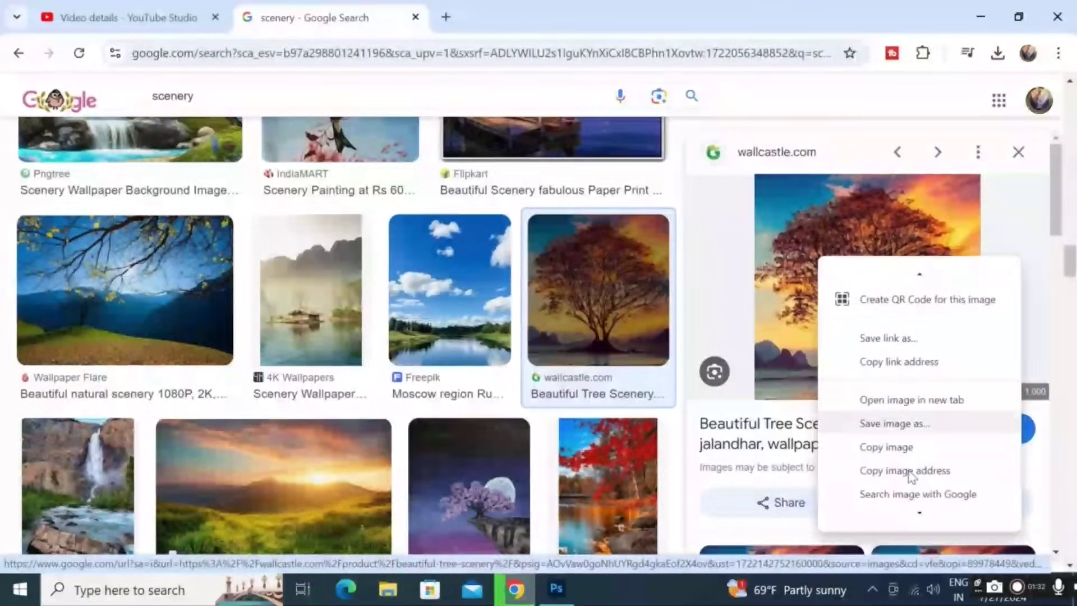
pyautogui.click(900, 447)
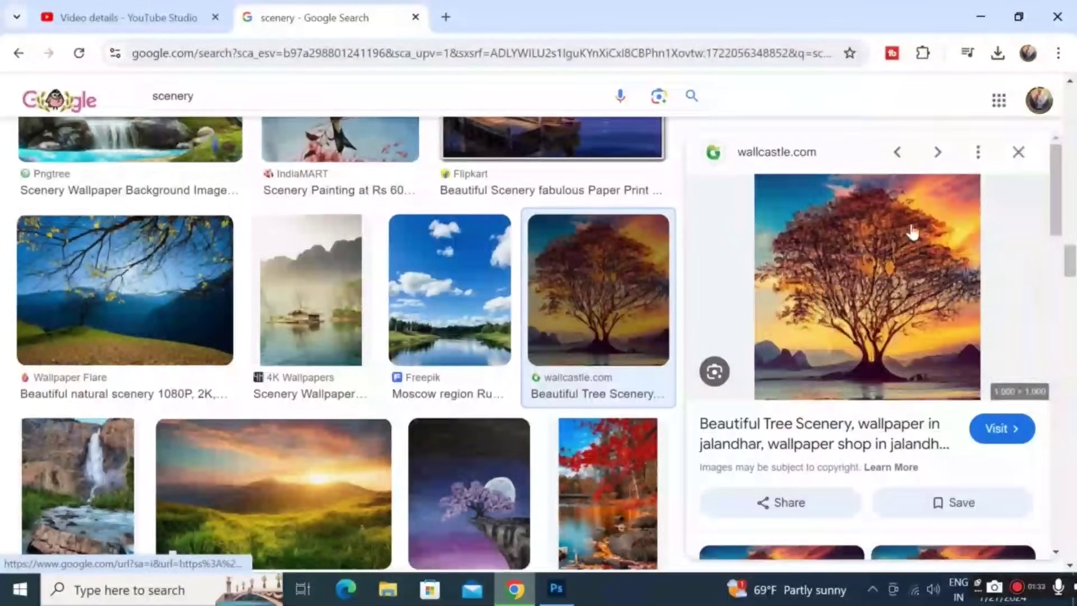
# Switch back to Photoshop and paste the copied tree picture as a new layer above the landscape.
pyautogui.click(982, 16)
pyautogui.rightClick(485, 319)
pyautogui.click(694, 286)
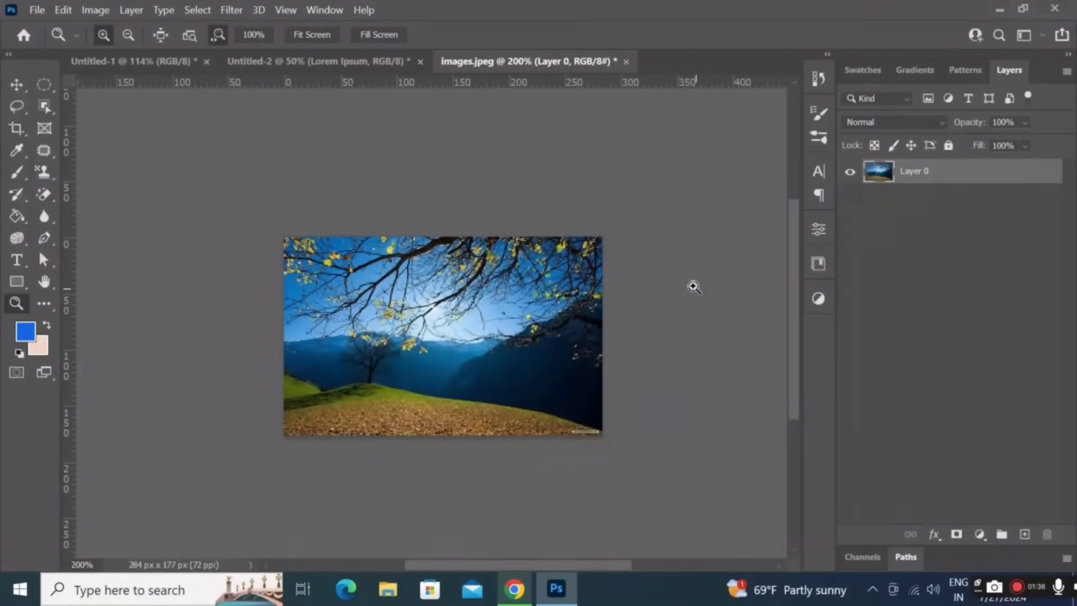
pyautogui.hotkey('ctrl', 'v')
pyautogui.moveTo(503, 327); pyautogui.dragTo(498, 351)
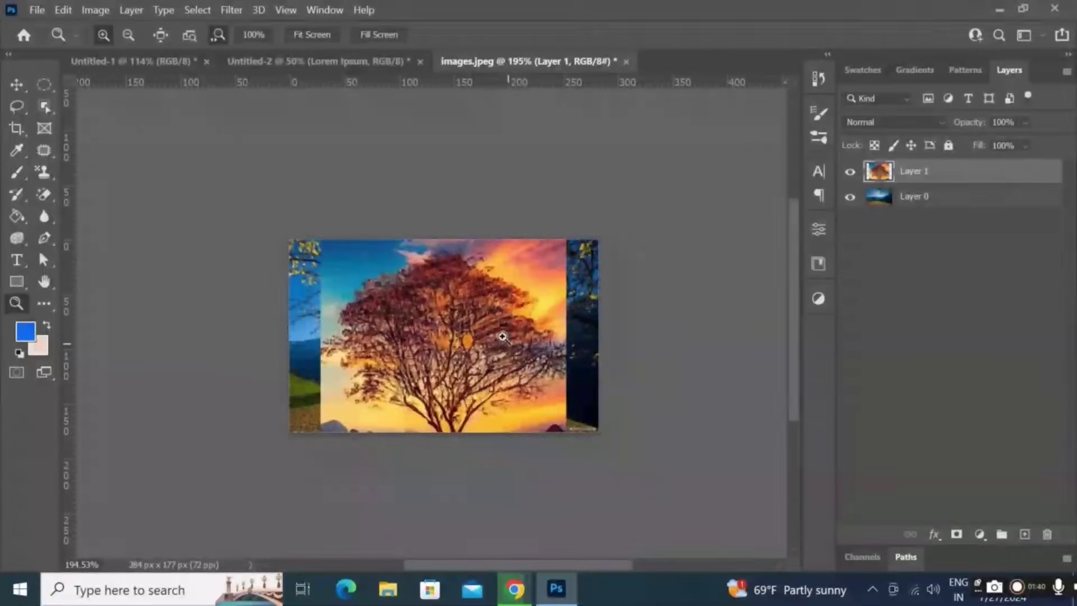
pyautogui.moveTo(411, 269)
pyautogui.mouseDown()
pyautogui.moveTo(426, 265)
pyautogui.moveTo(397, 267)
pyautogui.moveTo(418, 258)
pyautogui.mouseUp()
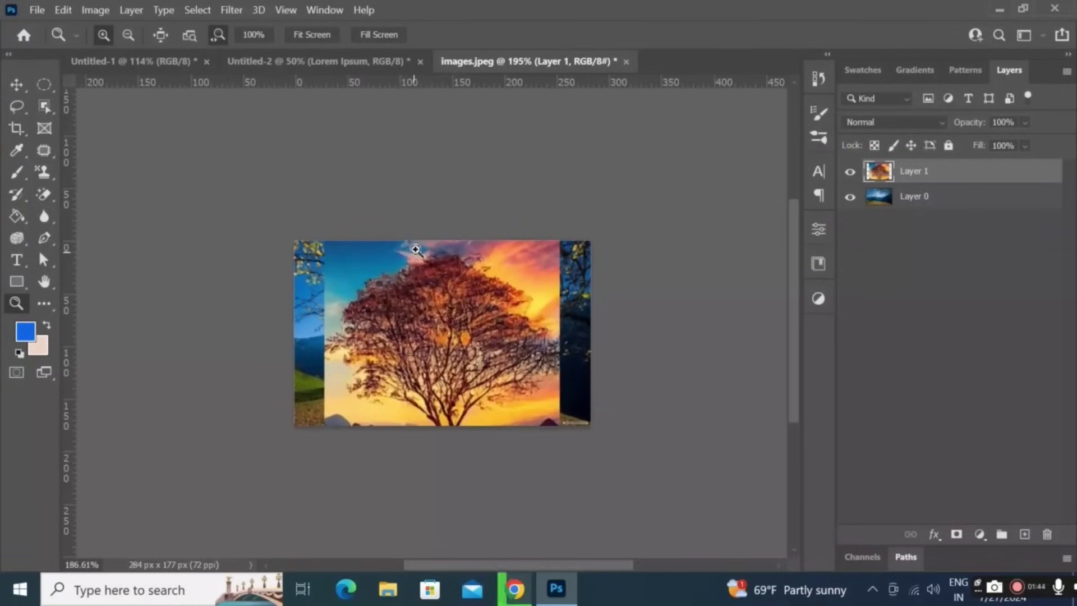
# Scale the pasted tree layer to about 52.35% and convert it to a Smart Object.
pyautogui.click(16, 84)
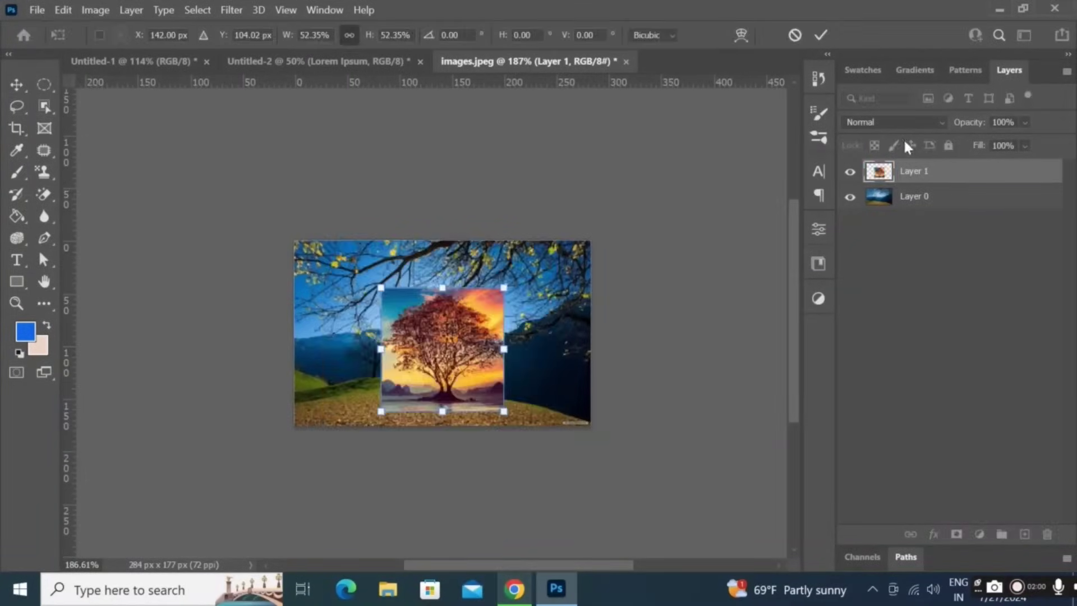
pyautogui.press('Return')
pyautogui.rightClick(912, 176)
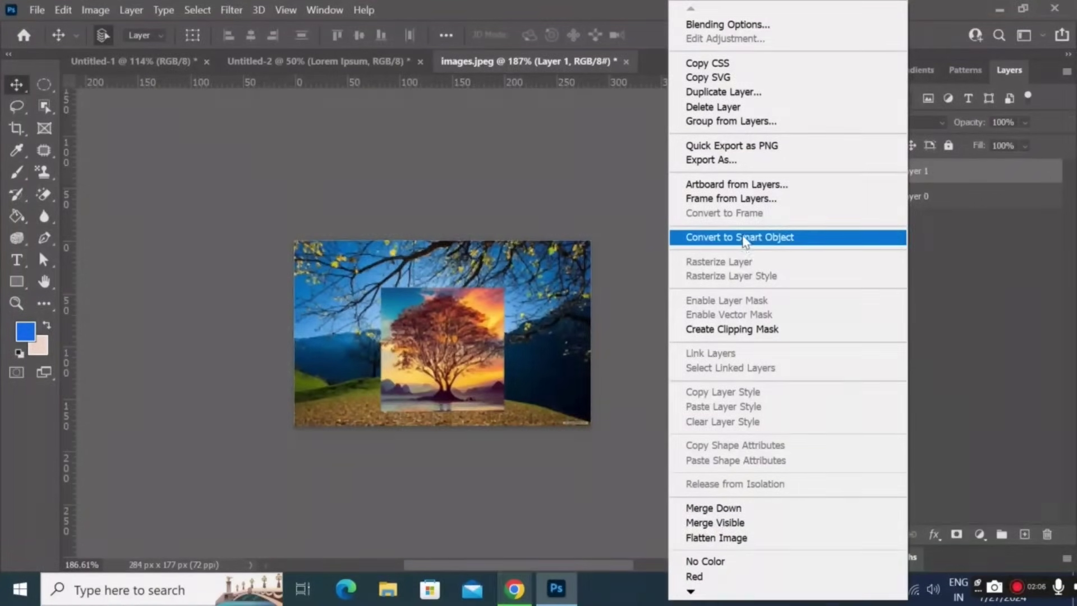
pyautogui.click(745, 238)
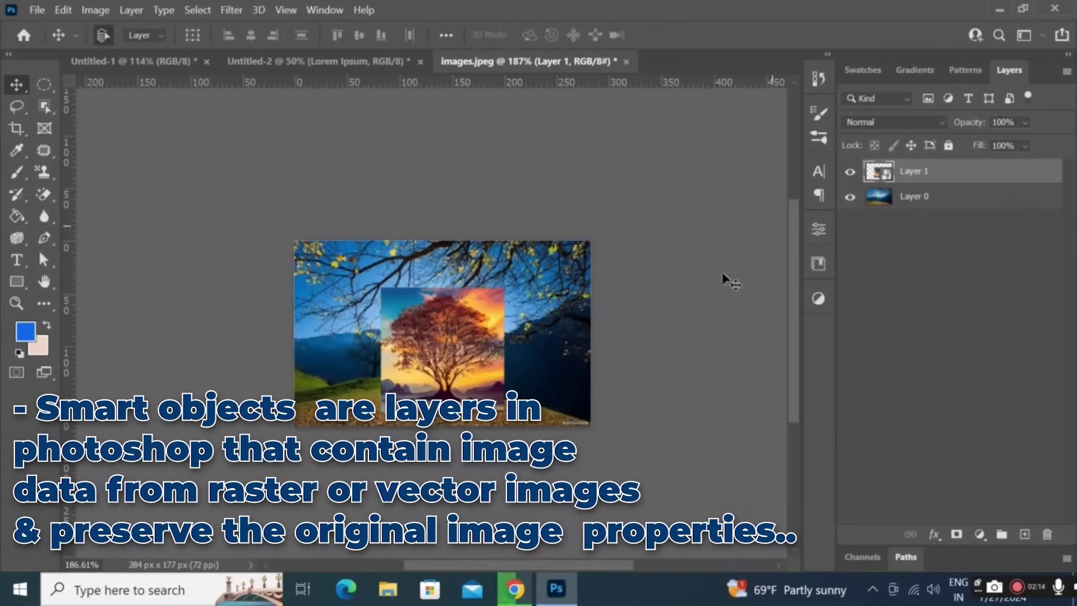
# Try adjusting the placement of the tree Smart Object over the landscape.
pyautogui.moveTo(504, 338); pyautogui.dragTo(503, 322)
pyautogui.moveTo(502, 271)
pyautogui.mouseDown()
pyautogui.moveTo(500, 282)
pyautogui.moveTo(442, 300)
pyautogui.moveTo(495, 287)
pyautogui.mouseUp()
pyautogui.moveTo(426, 300); pyautogui.dragTo(424, 349)
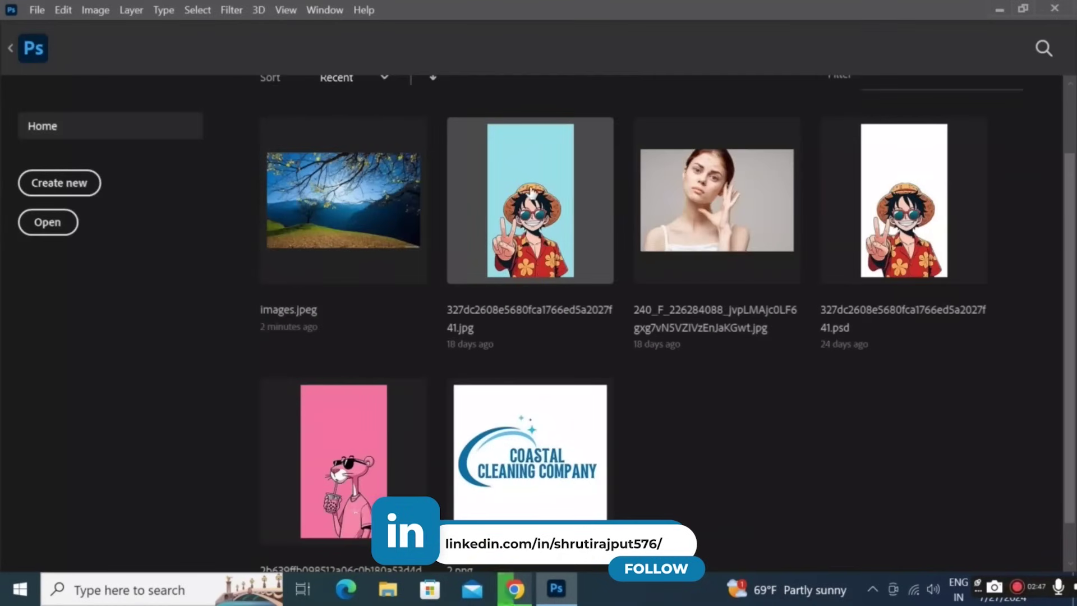
# Open the recent blue-background straw-hat character JPG and add the text NARUTOOOO above the character.
pyautogui.click(555, 193)
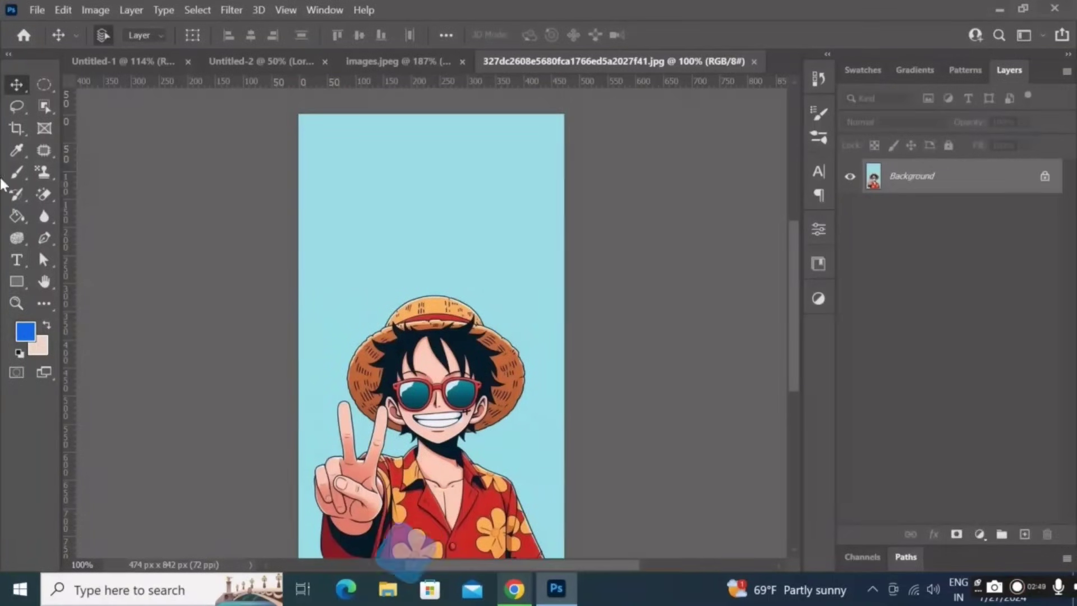
pyautogui.press('t')
pyautogui.moveTo(323, 144); pyautogui.dragTo(540, 236)
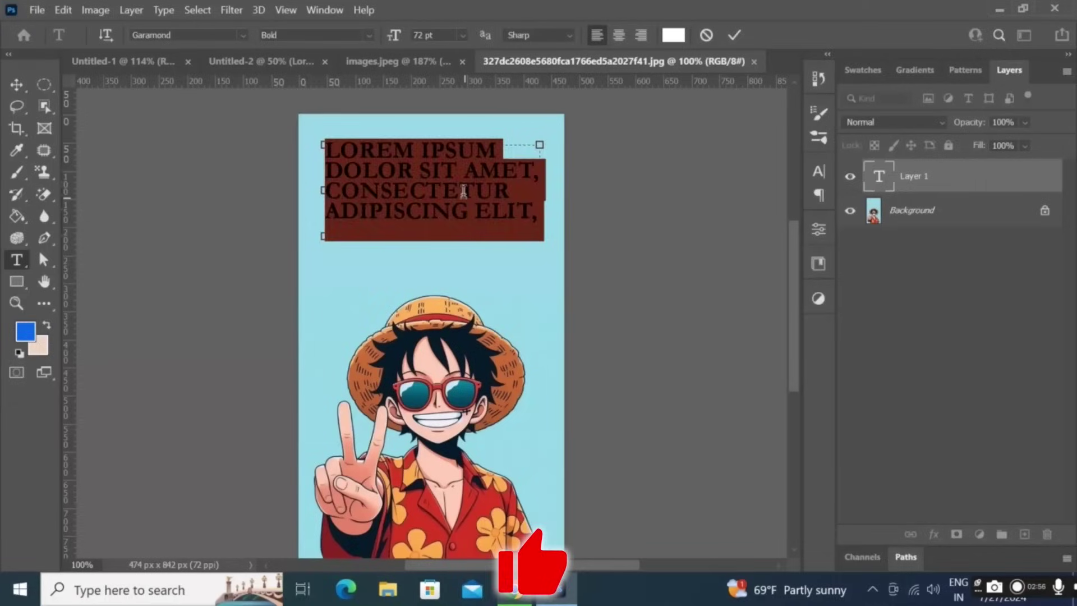
pyautogui.press('BackSpace')
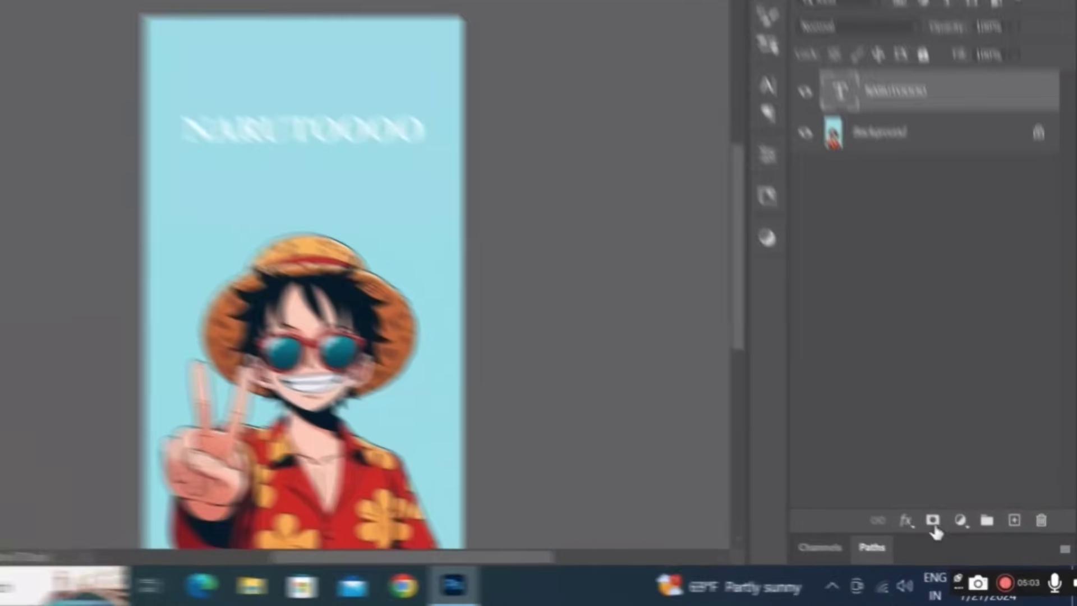
# Apply a Drop Shadow to the NARUTOOOO text with distance 8 px, spread 72% and size 0 px.
pyautogui.click(906, 520)
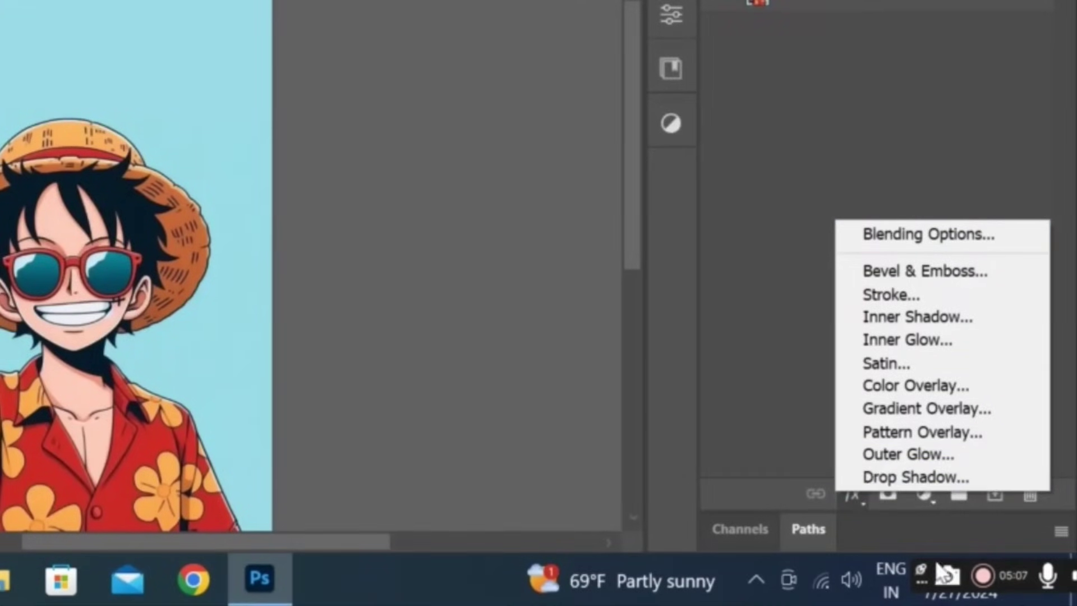
pyautogui.click(895, 476)
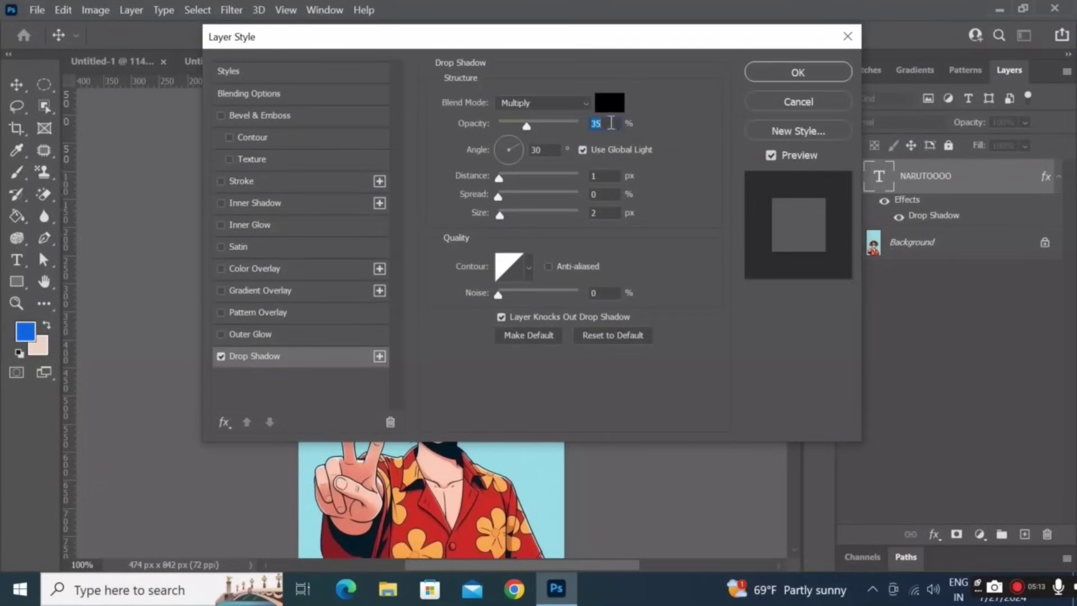
pyautogui.moveTo(284, 35); pyautogui.dragTo(612, 107)
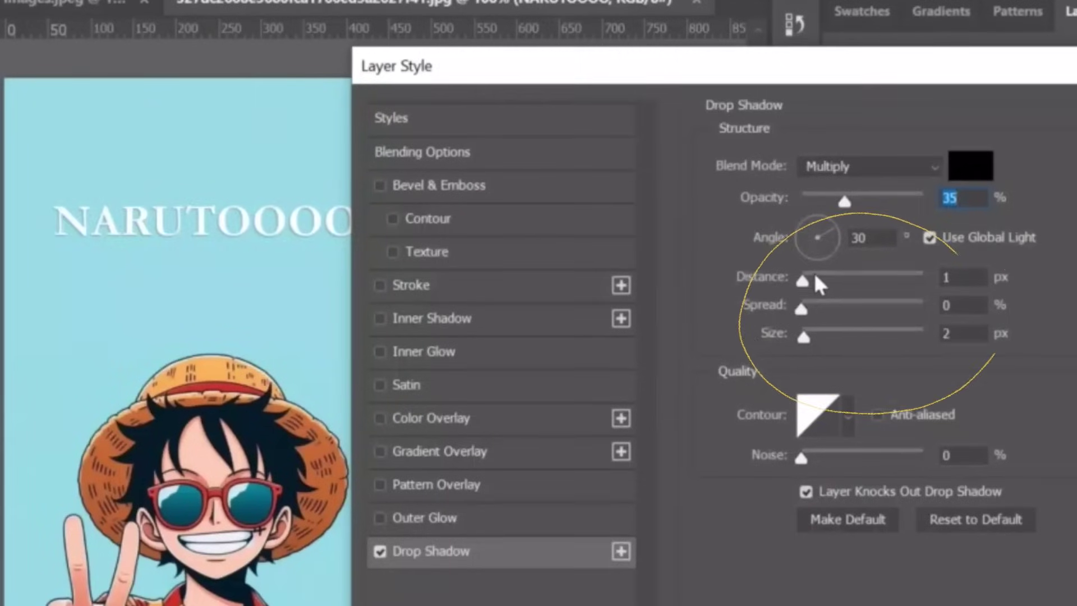
pyautogui.moveTo(824, 247)
pyautogui.mouseDown()
pyautogui.moveTo(859, 250)
pyautogui.moveTo(842, 281)
pyautogui.moveTo(803, 278)
pyautogui.moveTo(816, 280)
pyautogui.moveTo(804, 306)
pyautogui.moveTo(892, 310)
pyautogui.mouseUp()
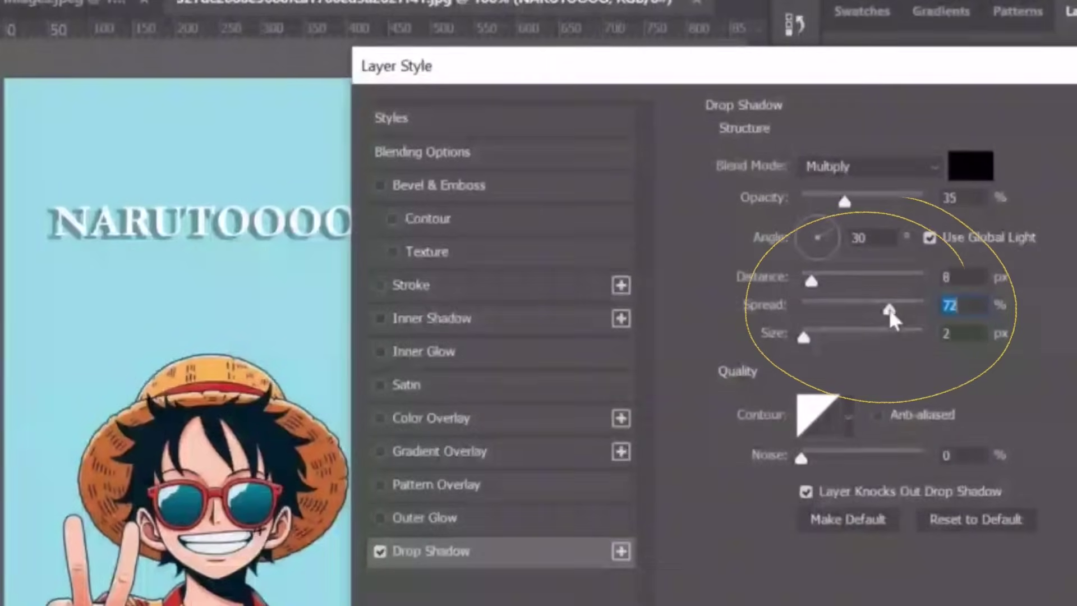
pyautogui.moveTo(827, 336); pyautogui.dragTo(800, 342)
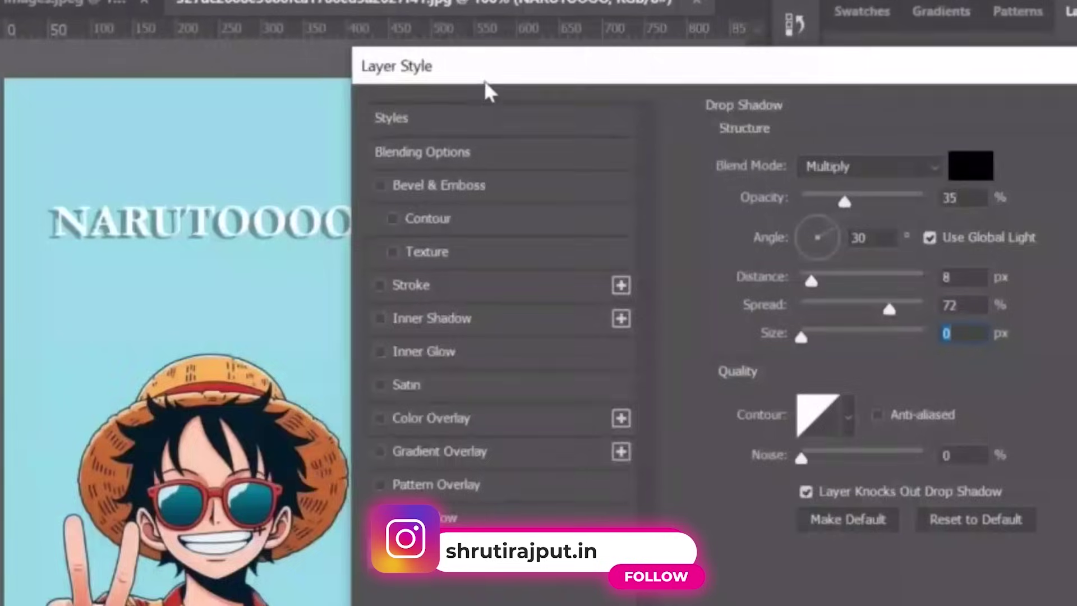
pyautogui.moveTo(483, 86); pyautogui.dragTo(127, 95)
pyautogui.click(898, 130)
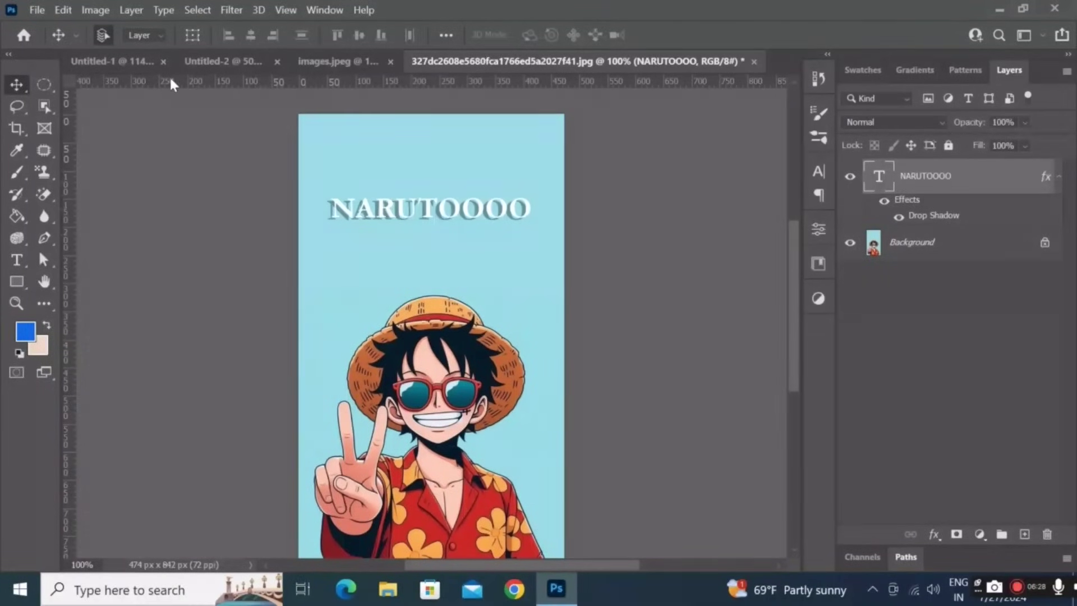
# Switch to the images.jpeg document and move the tree Smart Object down to the landscape's lower edge.
pyautogui.click(270, 66)
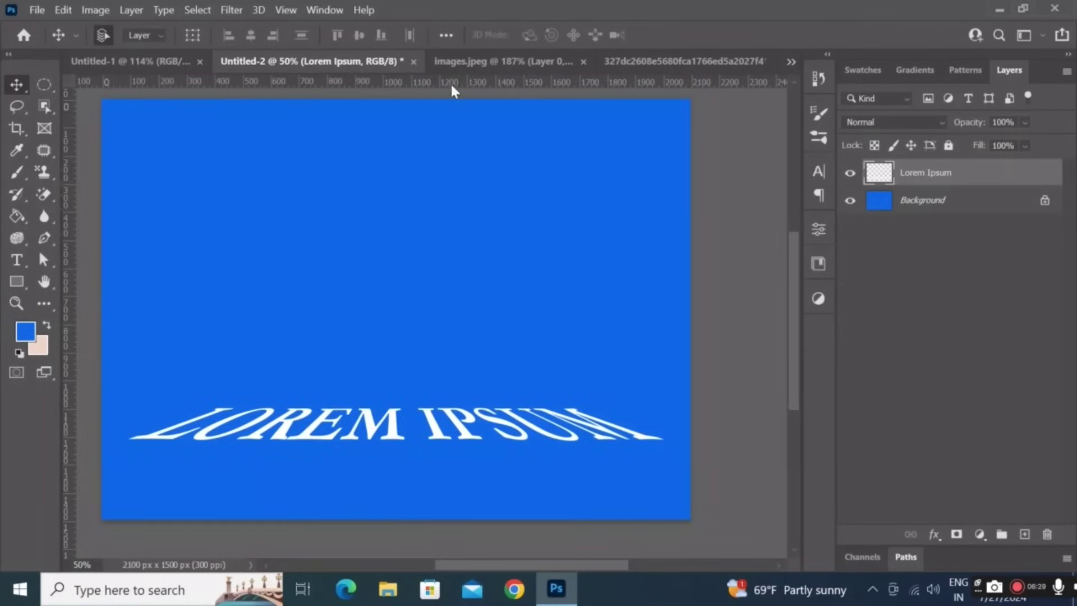
pyautogui.click(483, 63)
pyautogui.moveTo(421, 332); pyautogui.dragTo(412, 365)
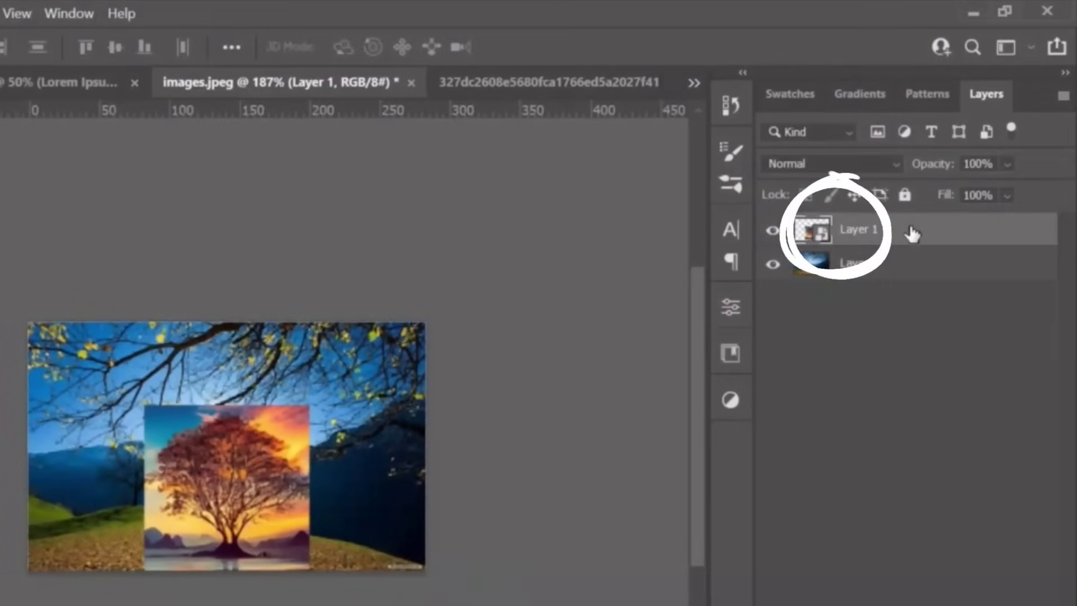
# Run the tree layer's blend mode from Dissolve through the darkening and lightening modes and settle on Overlay.
pyautogui.click(824, 165)
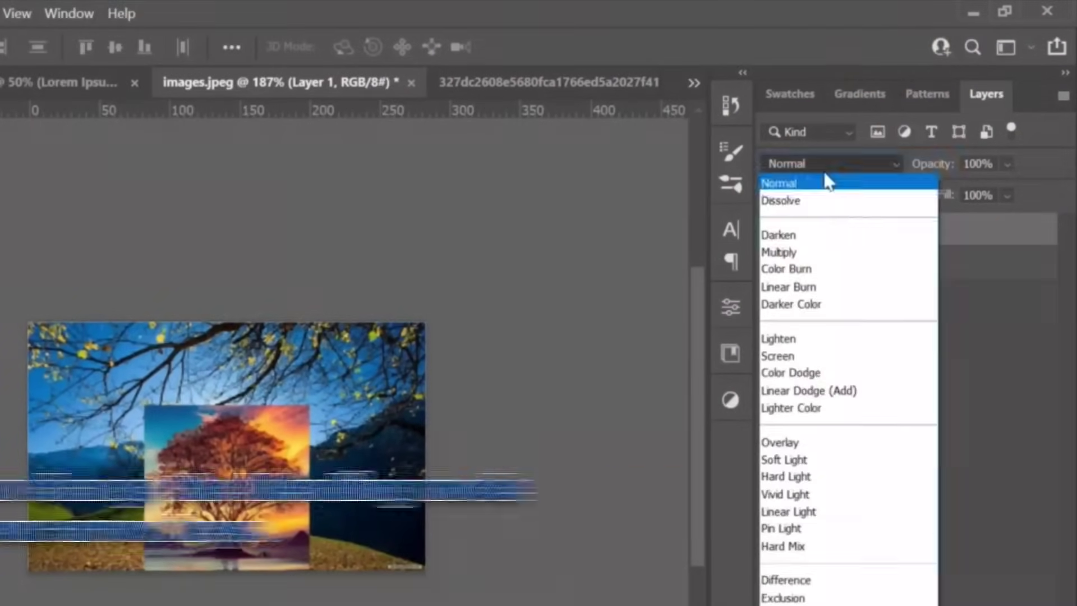
pyautogui.press('Down')
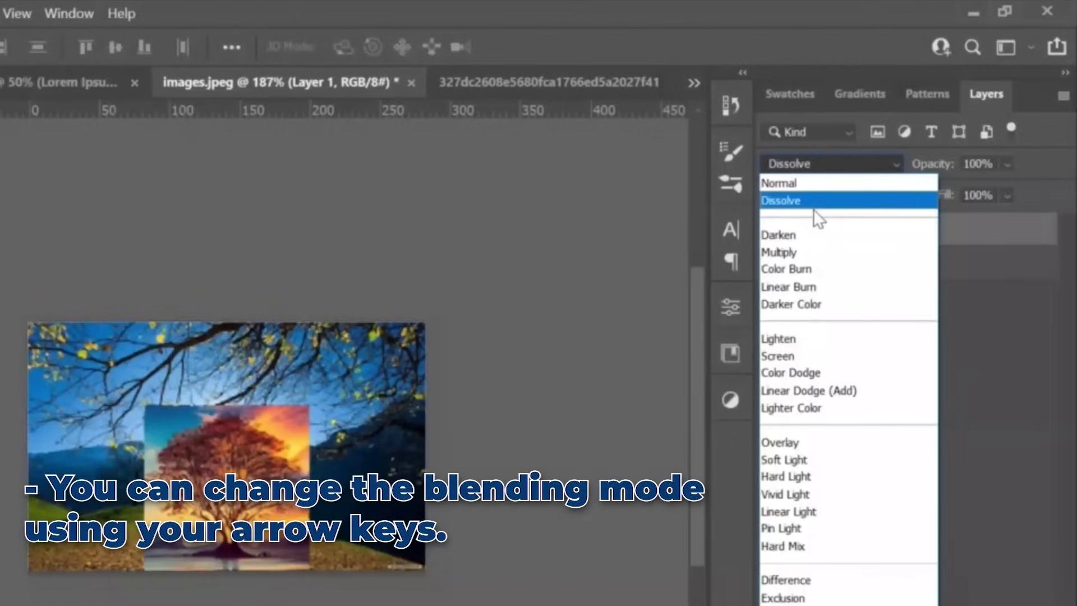
pyautogui.click(797, 198)
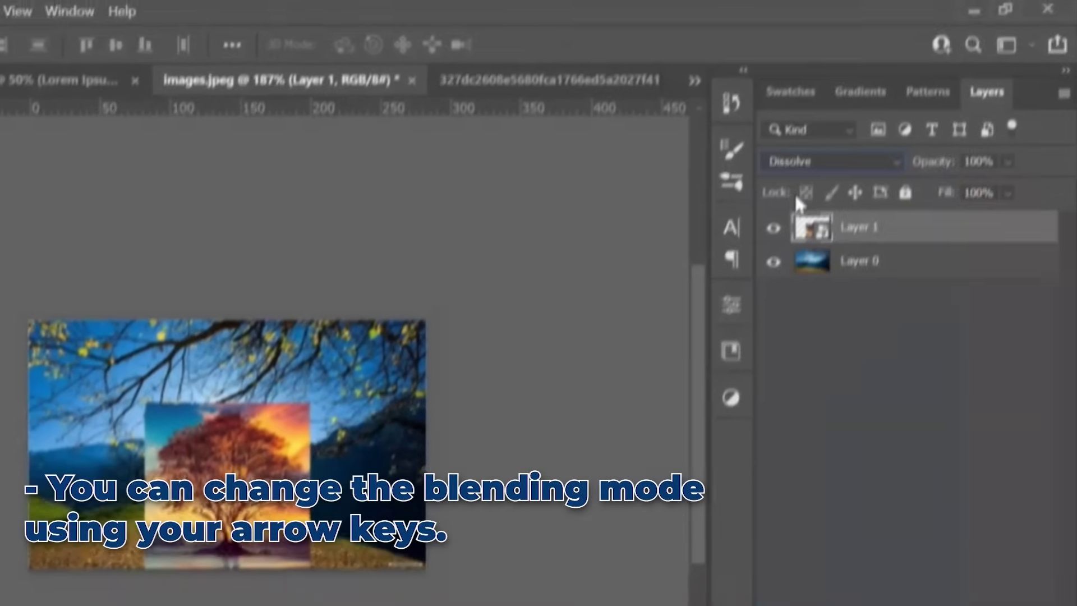
pyautogui.press('Down')
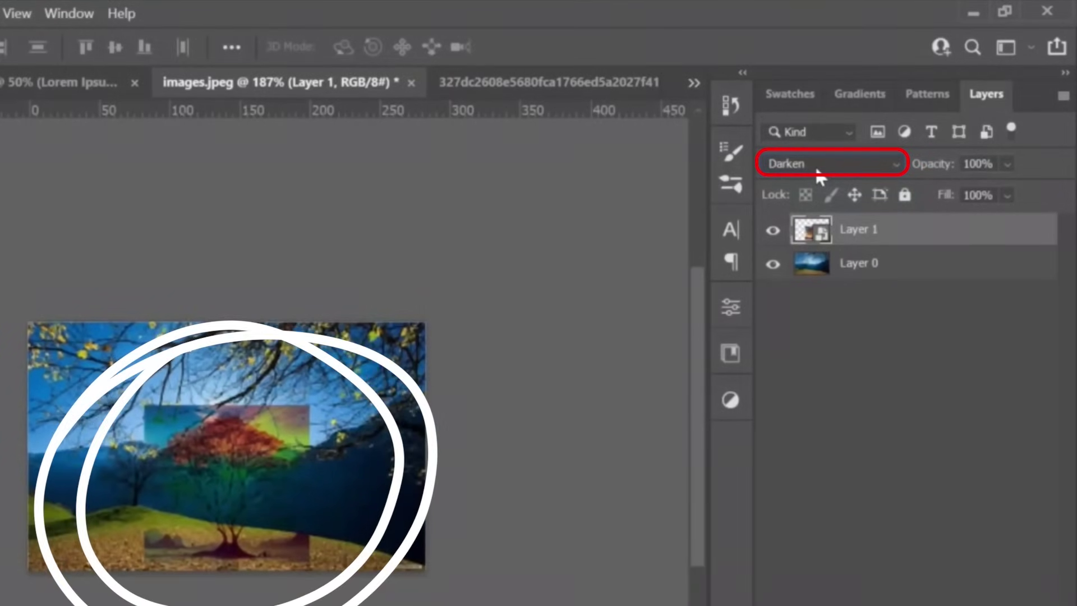
pyautogui.scroll(-1, 820, 176)
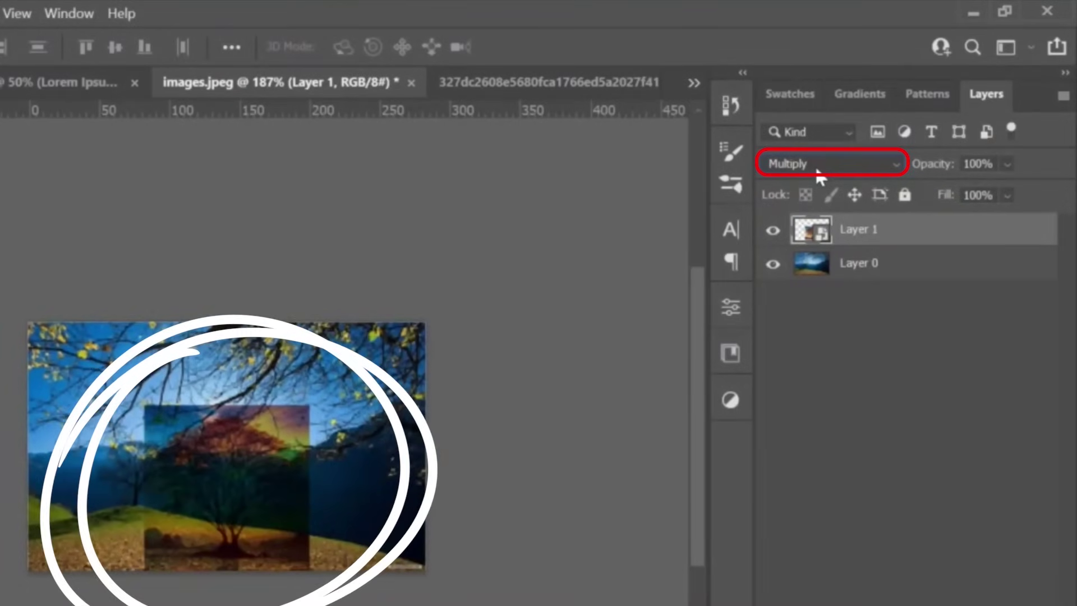
pyautogui.scroll(-1, 821, 176)
pyautogui.scroll(-1, 820, 176)
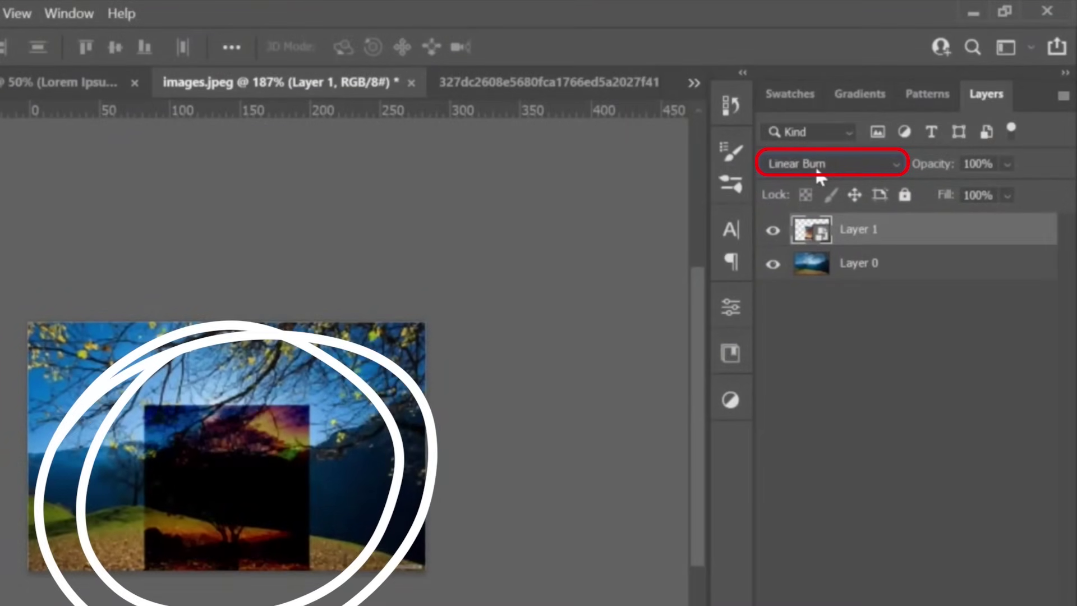
pyautogui.scroll(-1, 820, 176)
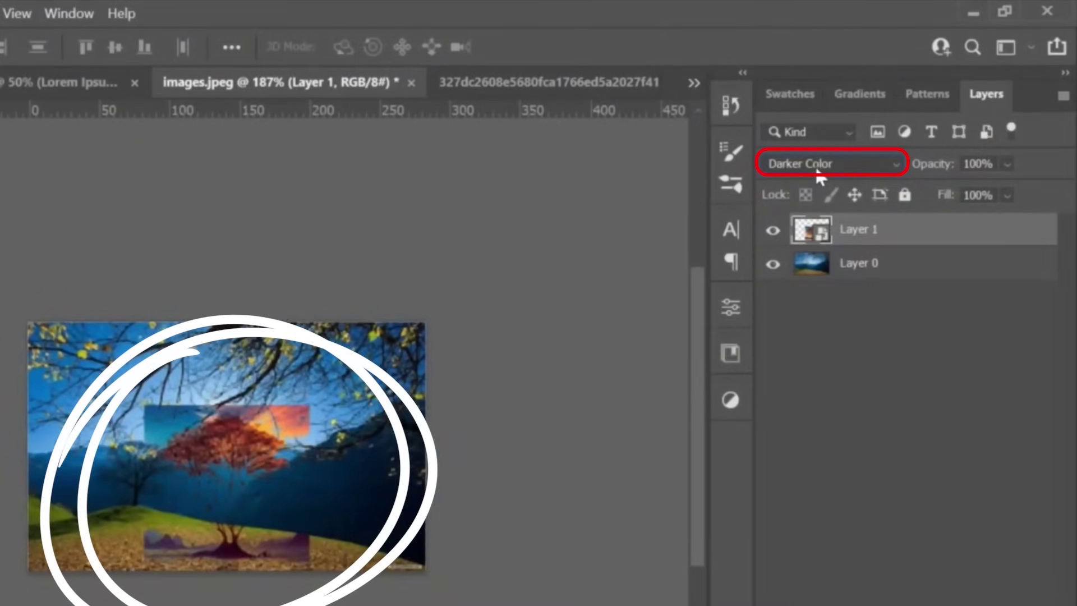
pyautogui.scroll(-1, 820, 176)
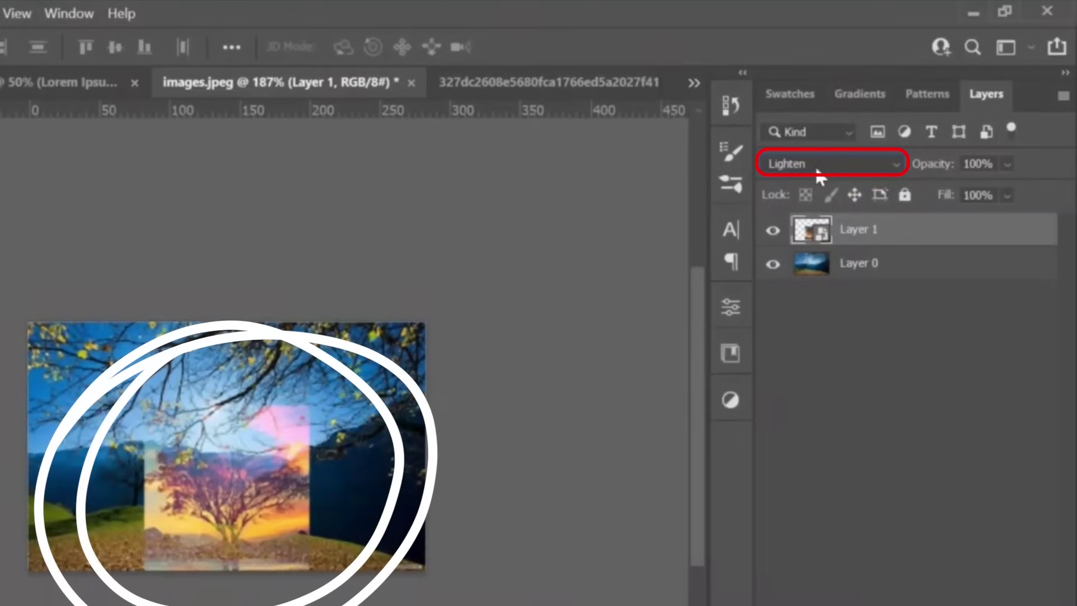
pyautogui.scroll(-1, 820, 176)
pyautogui.scroll(-1, 820, 176)
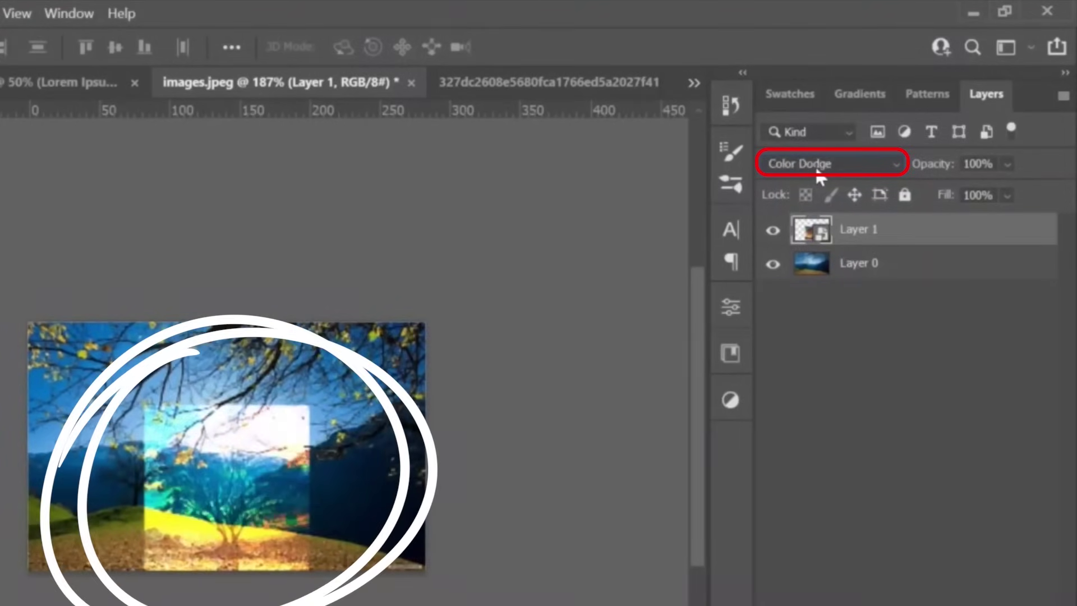
pyautogui.scroll(-1, 821, 177)
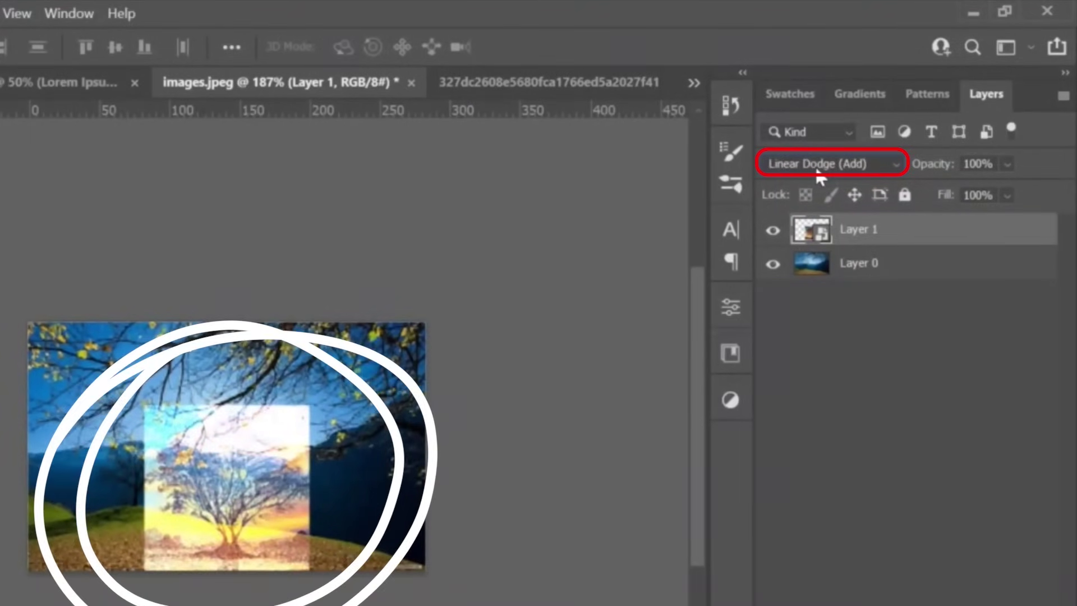
pyautogui.scroll(-1, 821, 176)
pyautogui.scroll(-1, 820, 176)
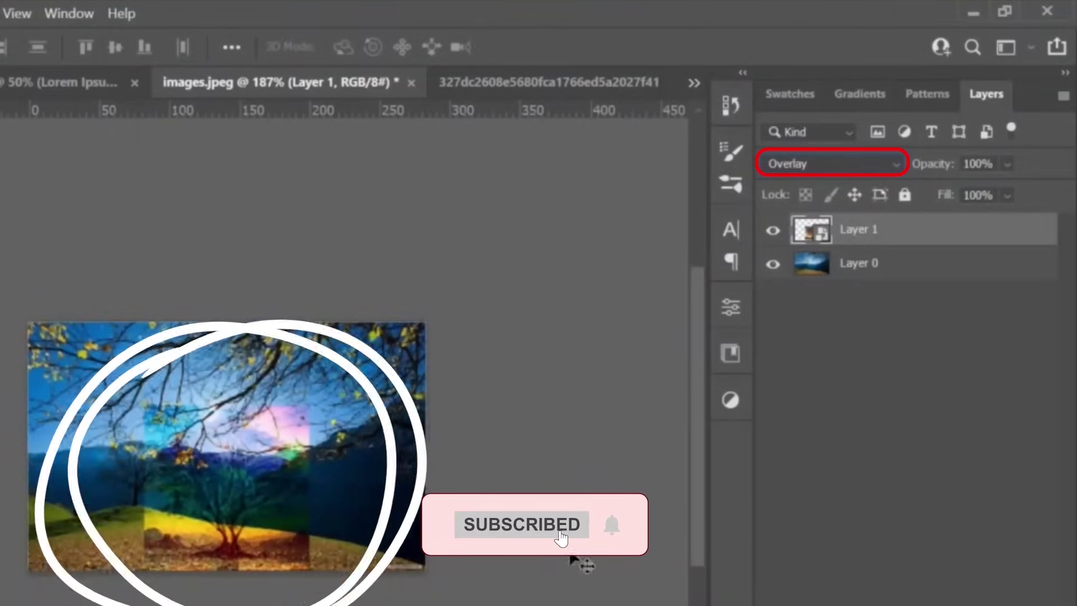
# Move the blended tree Smart Object to the lower-right corner of the landscape and deselect it.
pyautogui.moveTo(250, 525); pyautogui.dragTo(366, 526)
pyautogui.moveTo(277, 405)
pyautogui.mouseDown()
pyautogui.moveTo(281, 428)
pyautogui.moveTo(279, 416)
pyautogui.mouseUp()
pyautogui.moveTo(329, 480); pyautogui.dragTo(337, 508)
pyautogui.click(547, 527)
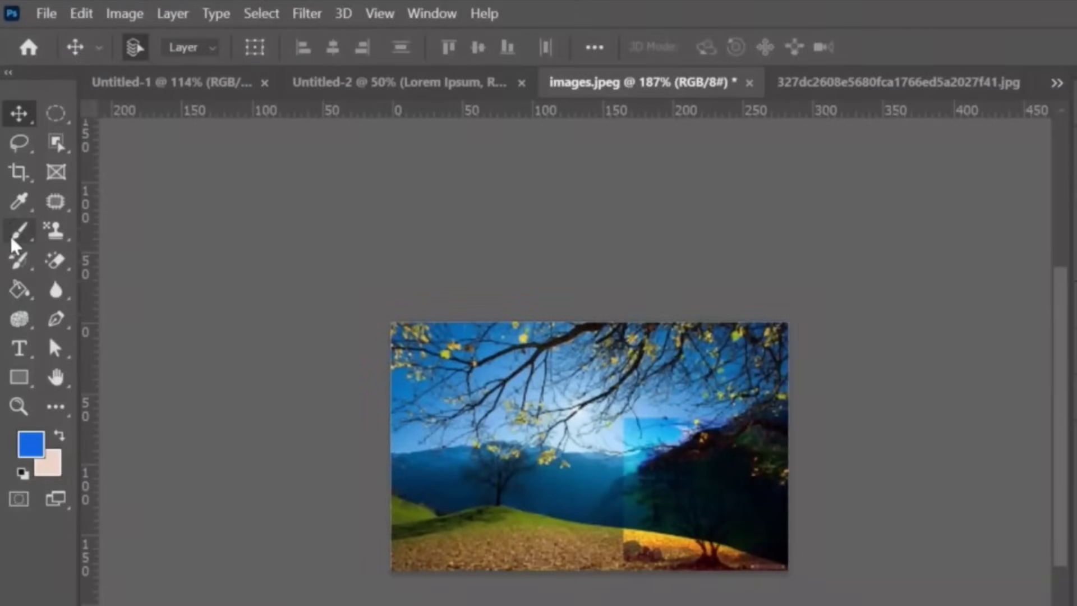
# Erase the hard square edges around the tree on Layer 1 with the Eraser Tool and undo the last stroke.
pyautogui.click(56, 260)
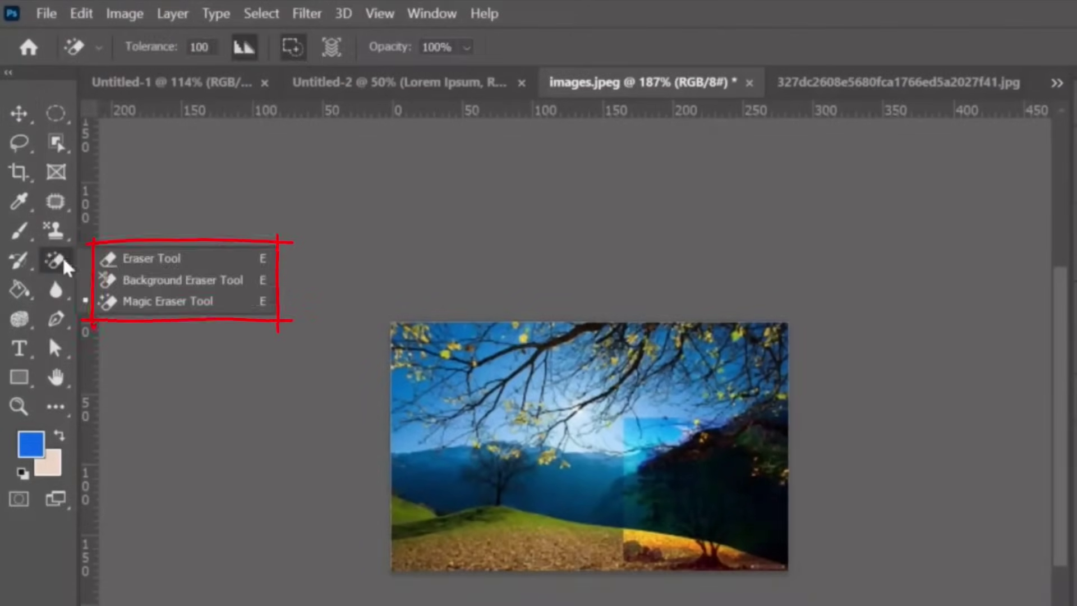
pyautogui.click(126, 255)
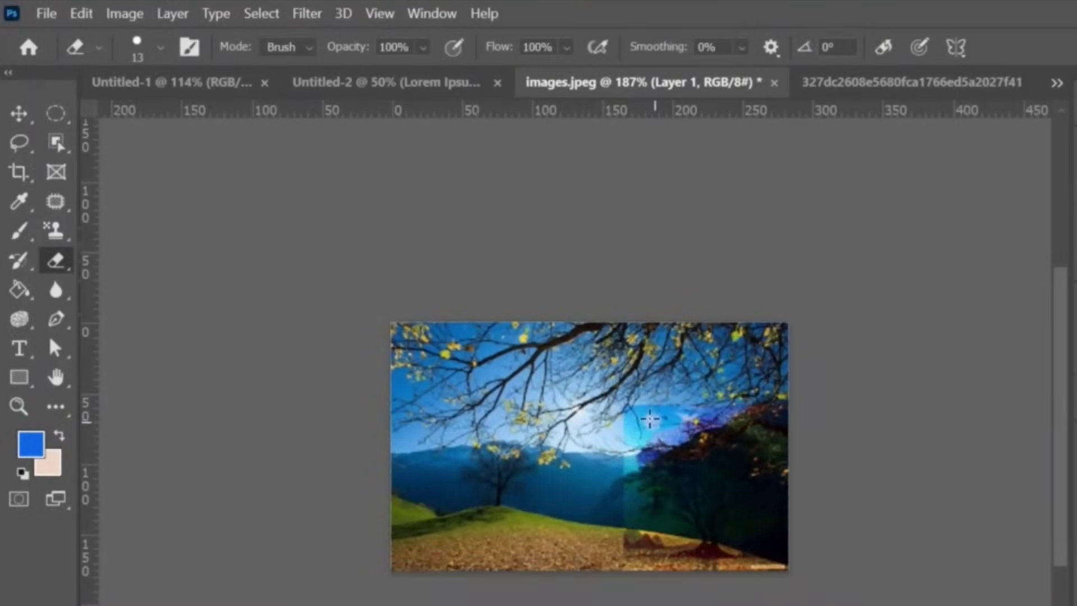
pyautogui.moveTo(652, 421)
pyautogui.mouseDown()
pyautogui.moveTo(636, 436)
pyautogui.moveTo(692, 405)
pyautogui.moveTo(640, 424)
pyautogui.moveTo(637, 398)
pyautogui.moveTo(617, 419)
pyautogui.moveTo(637, 394)
pyautogui.moveTo(610, 441)
pyautogui.moveTo(623, 436)
pyautogui.moveTo(623, 461)
pyautogui.moveTo(634, 455)
pyautogui.moveTo(623, 471)
pyautogui.moveTo(627, 513)
pyautogui.moveTo(643, 503)
pyautogui.moveTo(624, 532)
pyautogui.moveTo(765, 504)
pyautogui.moveTo(757, 565)
pyautogui.moveTo(781, 508)
pyautogui.moveTo(777, 430)
pyautogui.moveTo(746, 427)
pyautogui.moveTo(773, 401)
pyautogui.mouseUp()
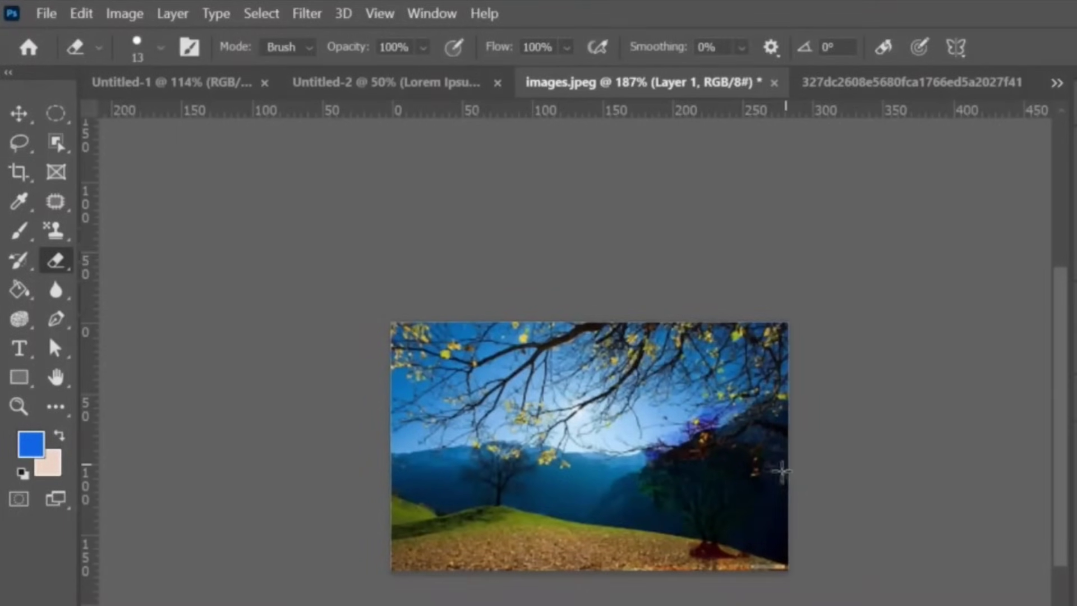
pyautogui.hotkey('ctrl', 'z')
# In Untitled-2, move the placed pink panther image above the LOREM IPSUM text and apply a darkening blend mode that hides its pink background.
pyautogui.click(191, 82)
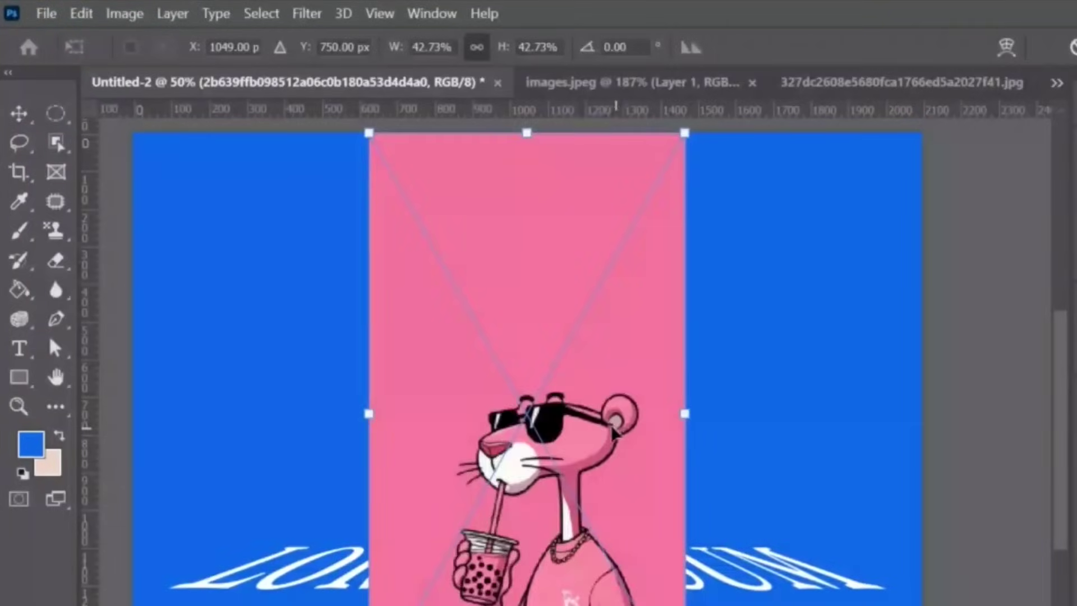
pyautogui.moveTo(598, 439); pyautogui.dragTo(585, 281)
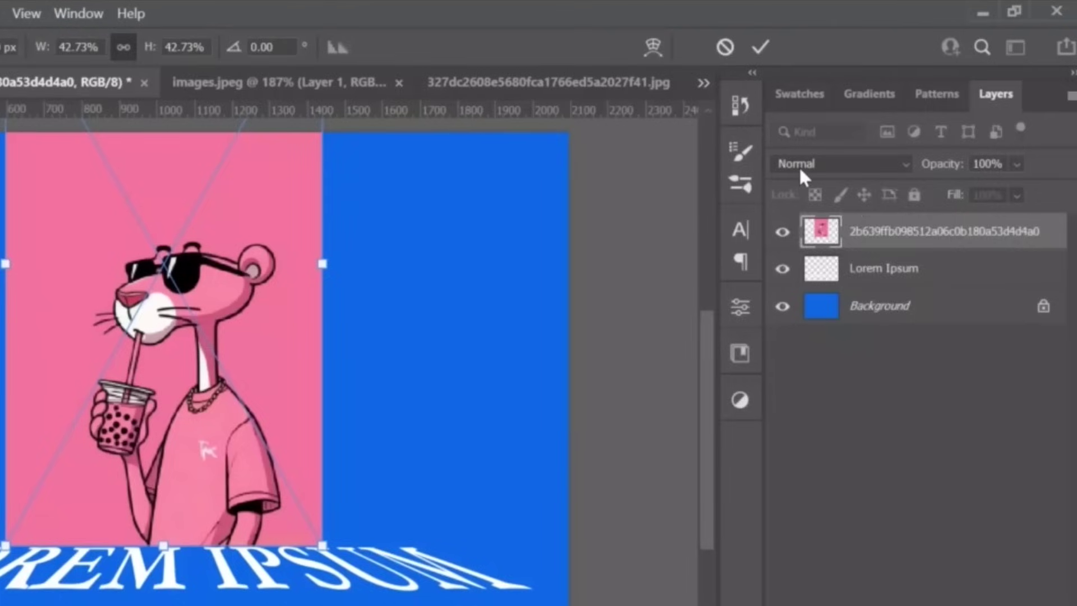
pyautogui.click(934, 165)
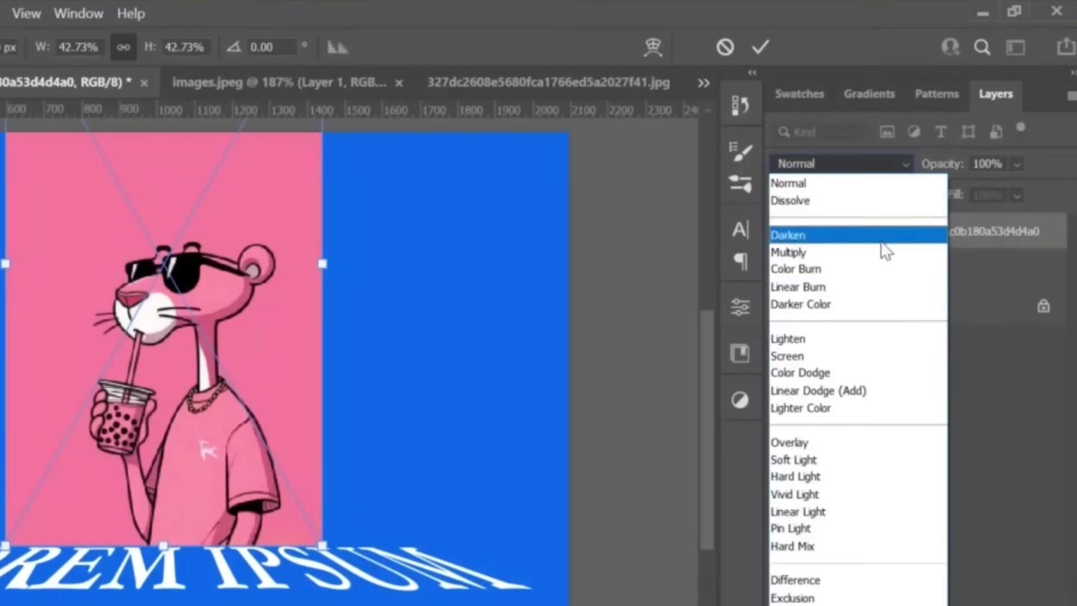
pyautogui.click(821, 236)
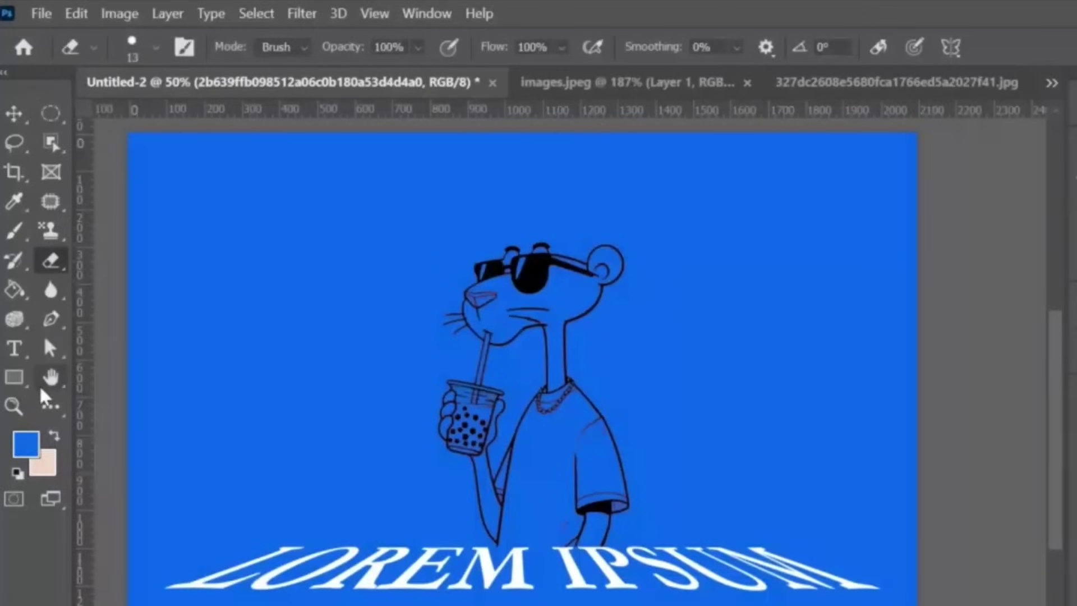
# Draw a rectangle shape of about 2149 x 1533 px over the whole canvas and fill it with dusty red.
pyautogui.click(22, 379)
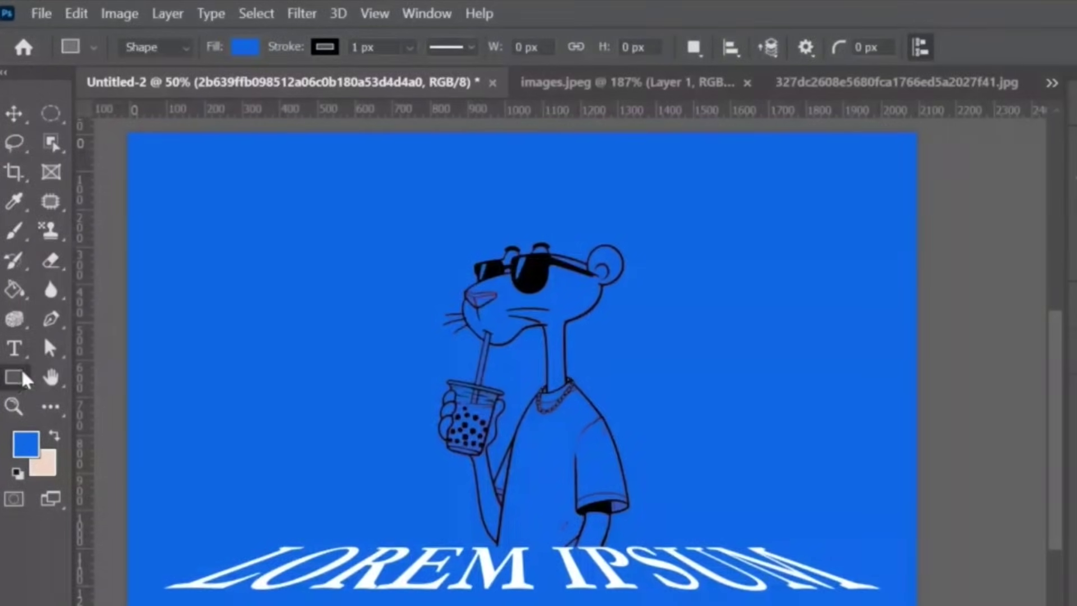
pyautogui.moveTo(118, 123); pyautogui.dragTo(748, 605)
pyautogui.click(828, 535)
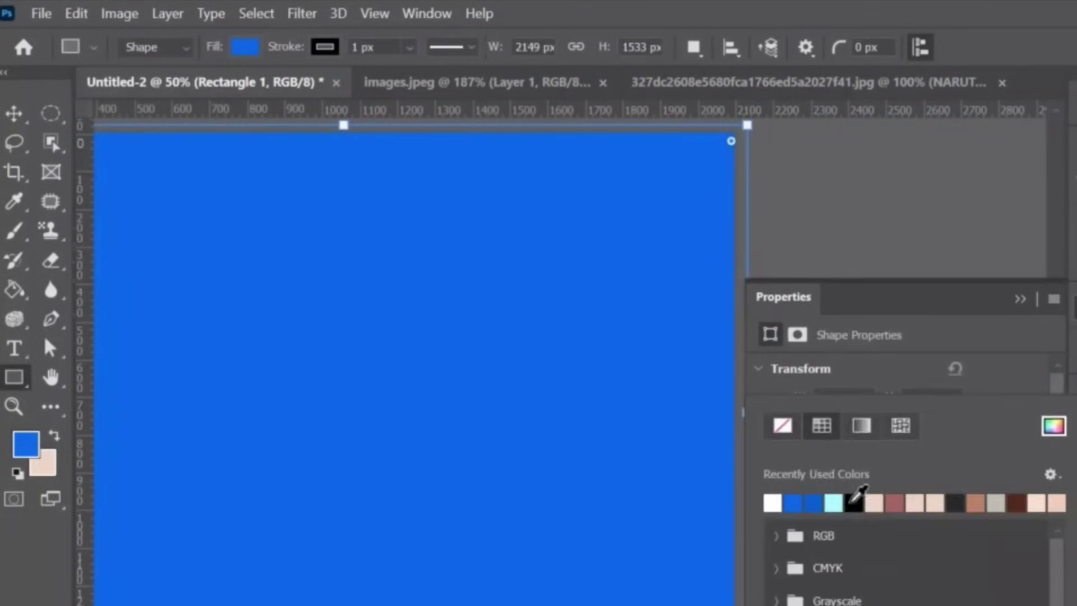
pyautogui.click(895, 503)
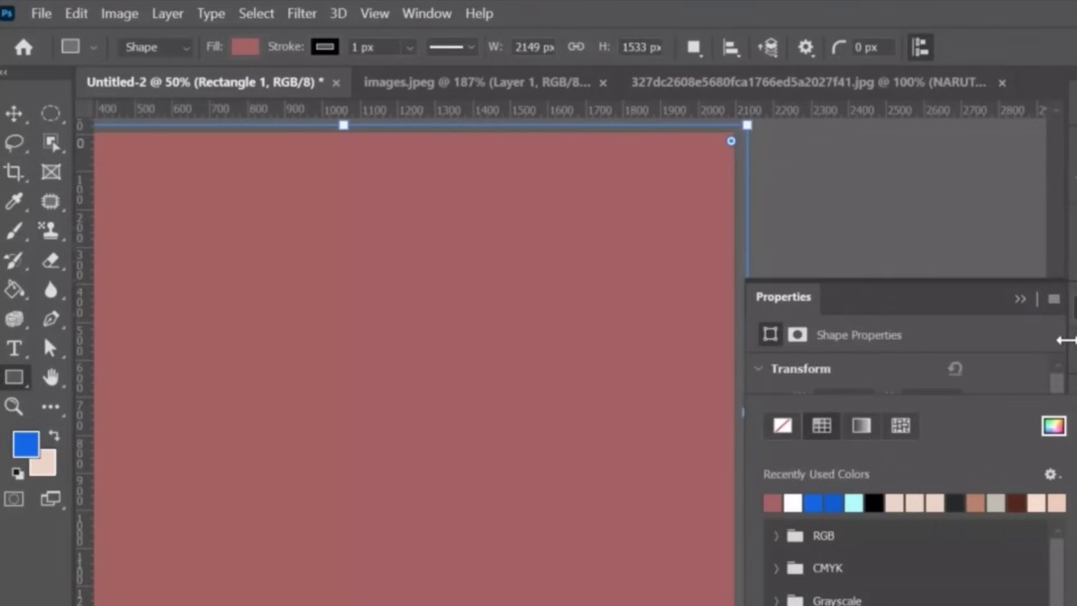
pyautogui.click(1034, 309)
pyautogui.click(1020, 299)
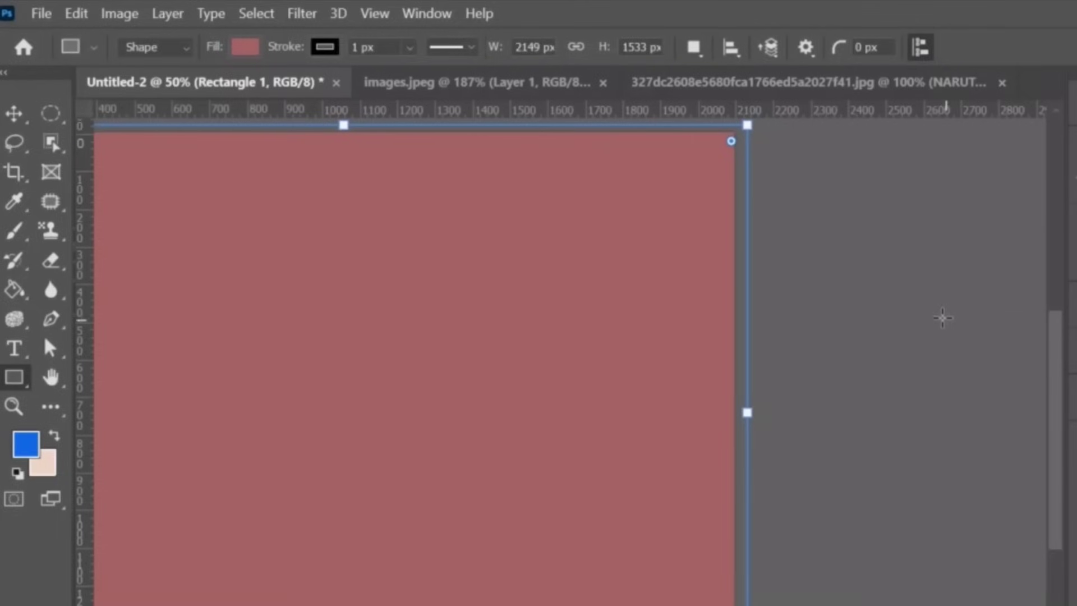
# Run Rectangle 1's blend mode through Dissolve, Darken, Linear Burn, Color and other modes, ending on Linear Dodge (Add).
pyautogui.moveTo(477, 347); pyautogui.dragTo(700, 356)
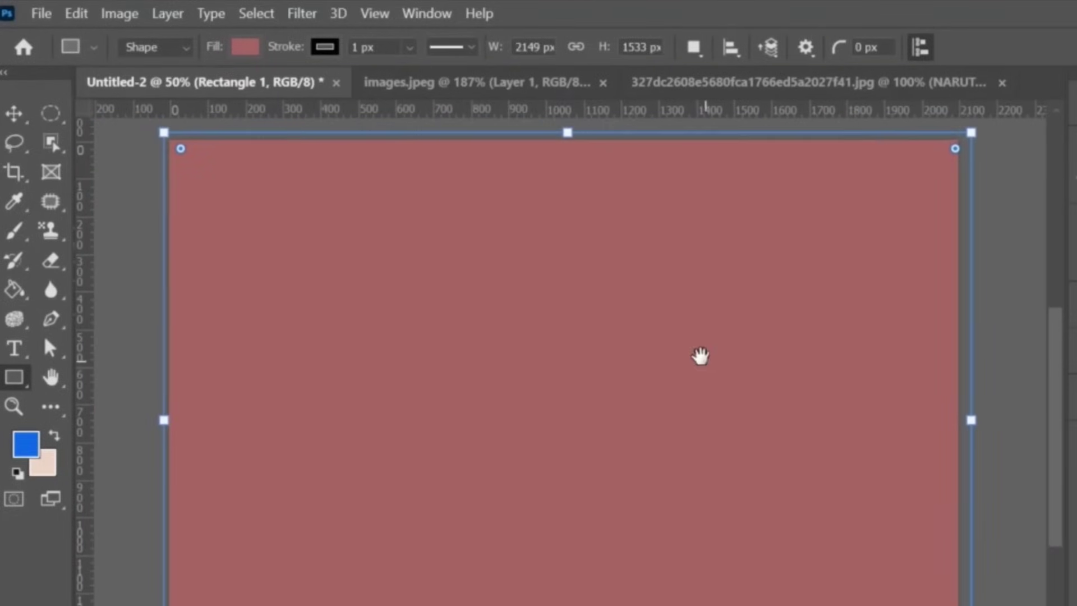
pyautogui.click(1055, 158)
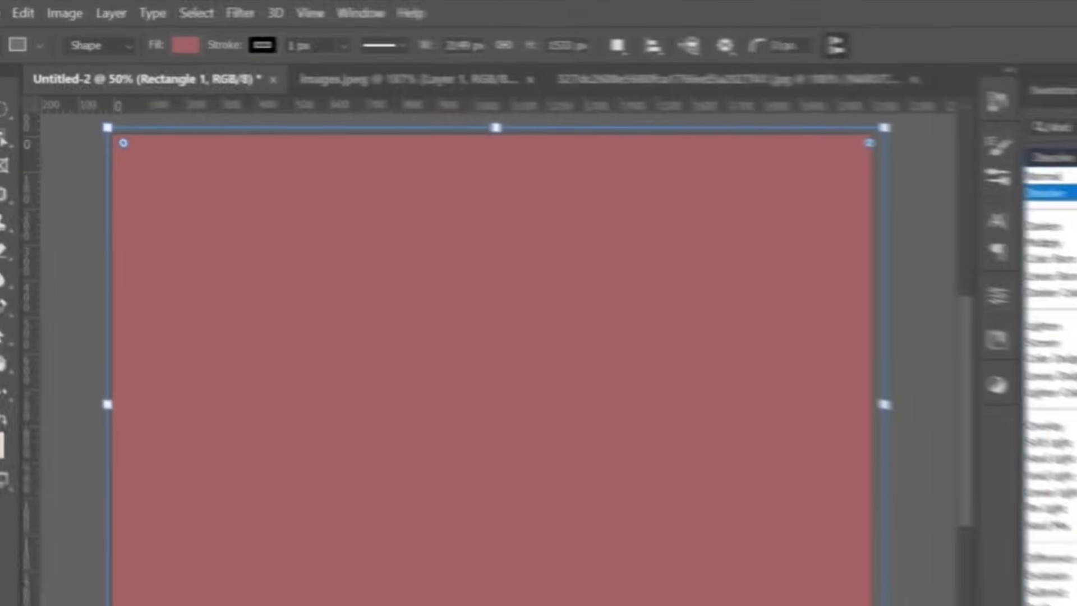
pyautogui.click(867, 150)
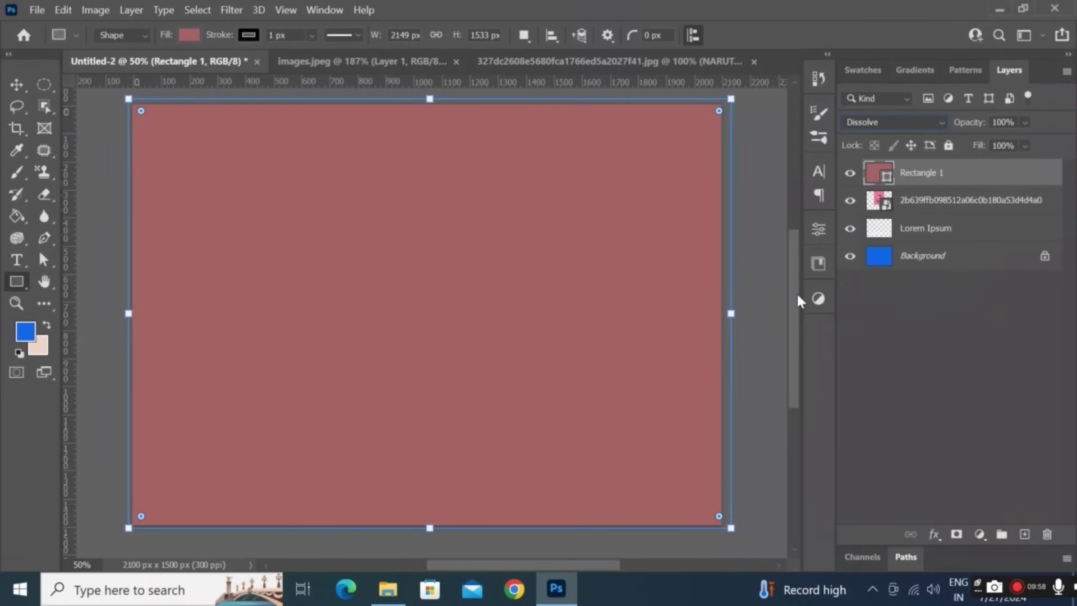
pyautogui.press('Down')
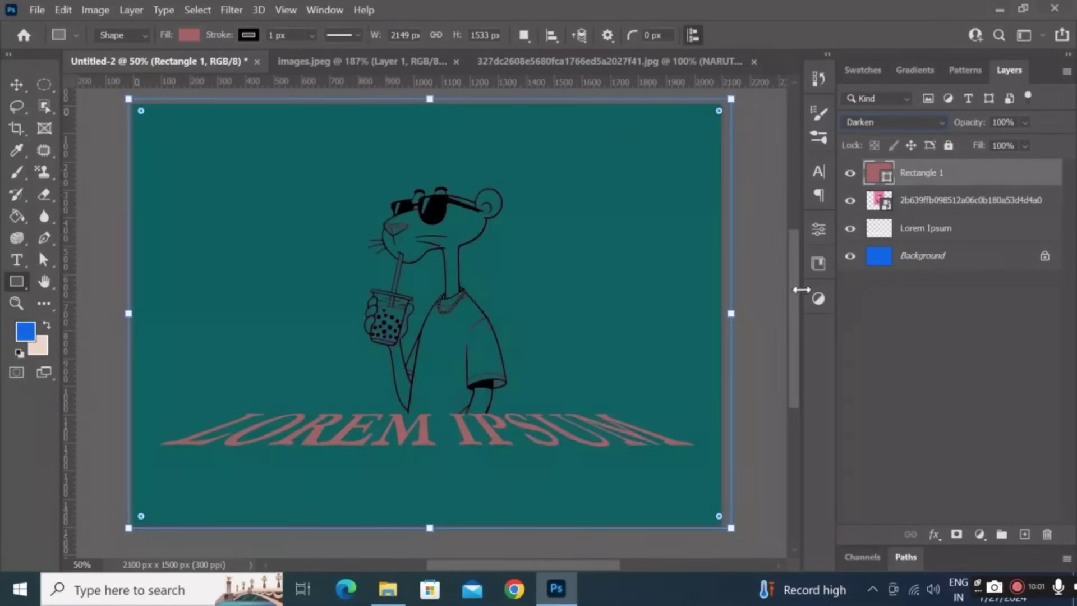
pyautogui.press('Down')
pyautogui.press('Down')
pyautogui.press('Down')
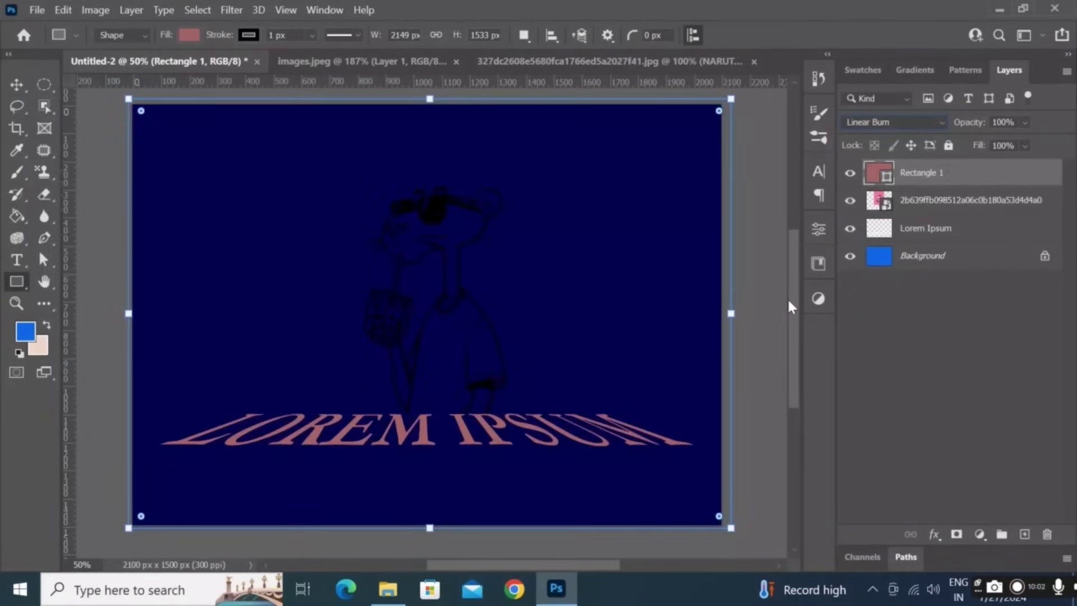
pyautogui.press('Down')
pyautogui.press('Down')
pyautogui.press('Down')
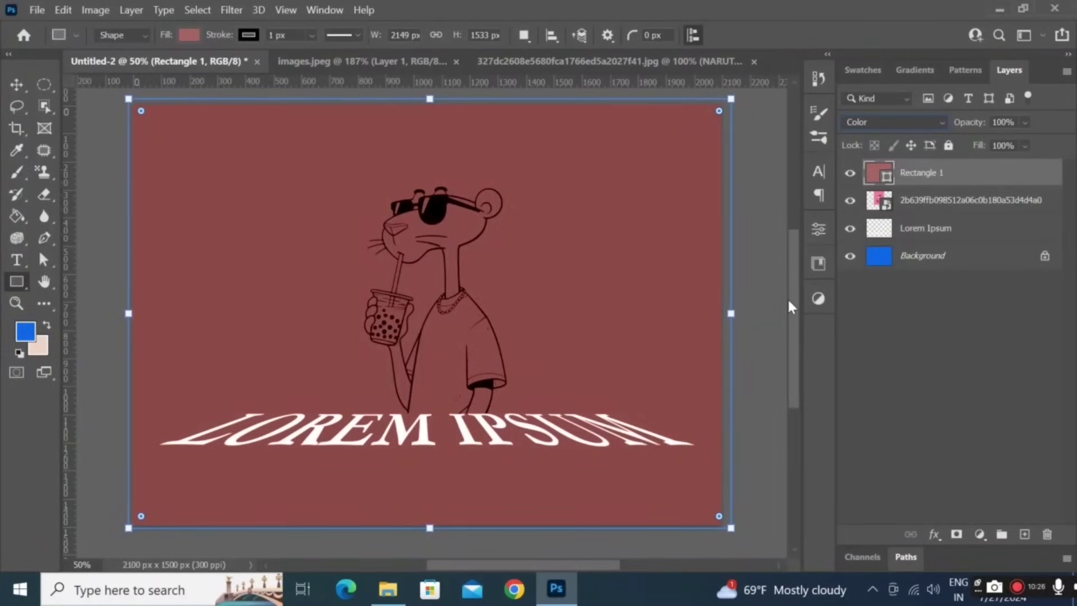
pyautogui.press('Down')
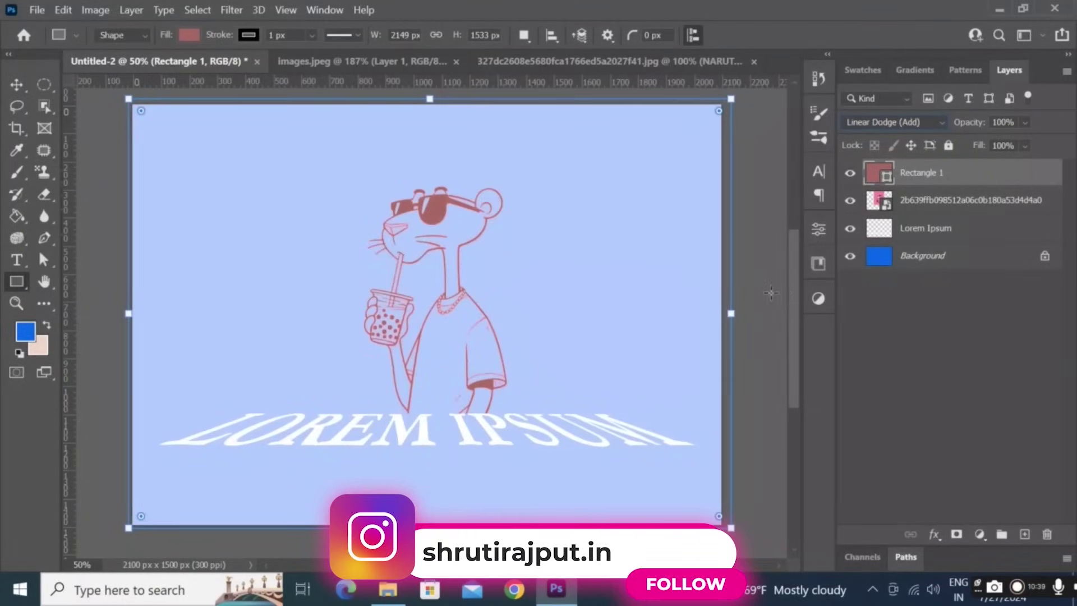
pyautogui.click(770, 291)
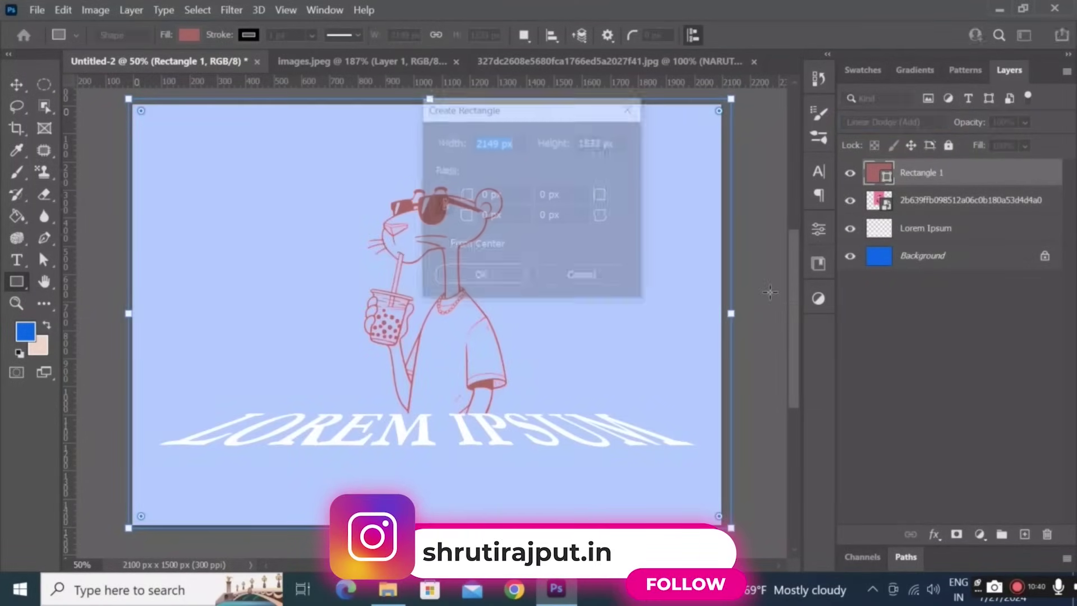
pyautogui.click(631, 107)
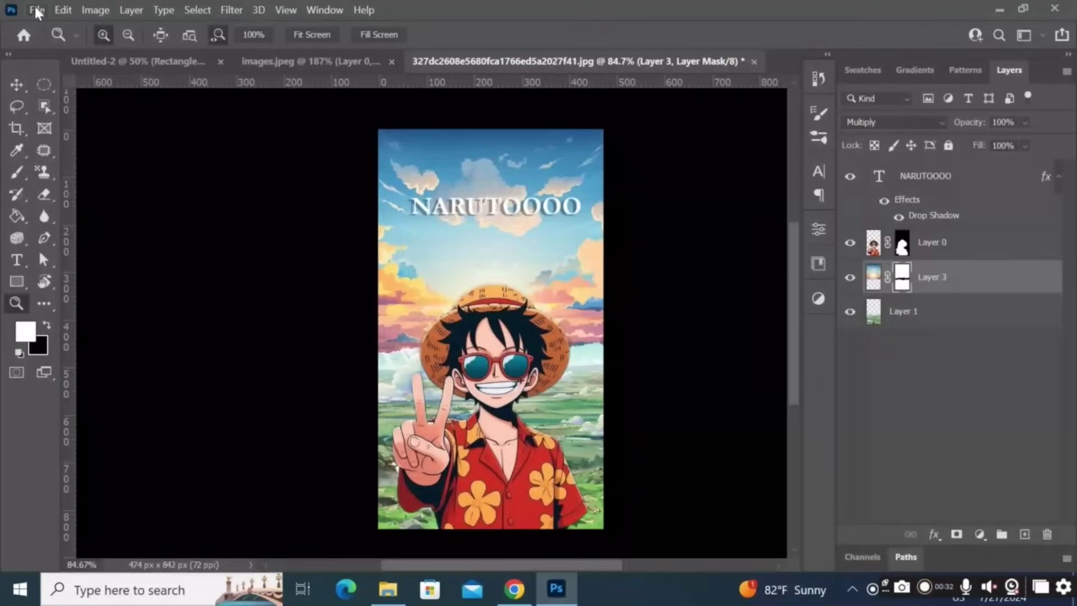
pyautogui.click(36, 10)
pyautogui.click(56, 42)
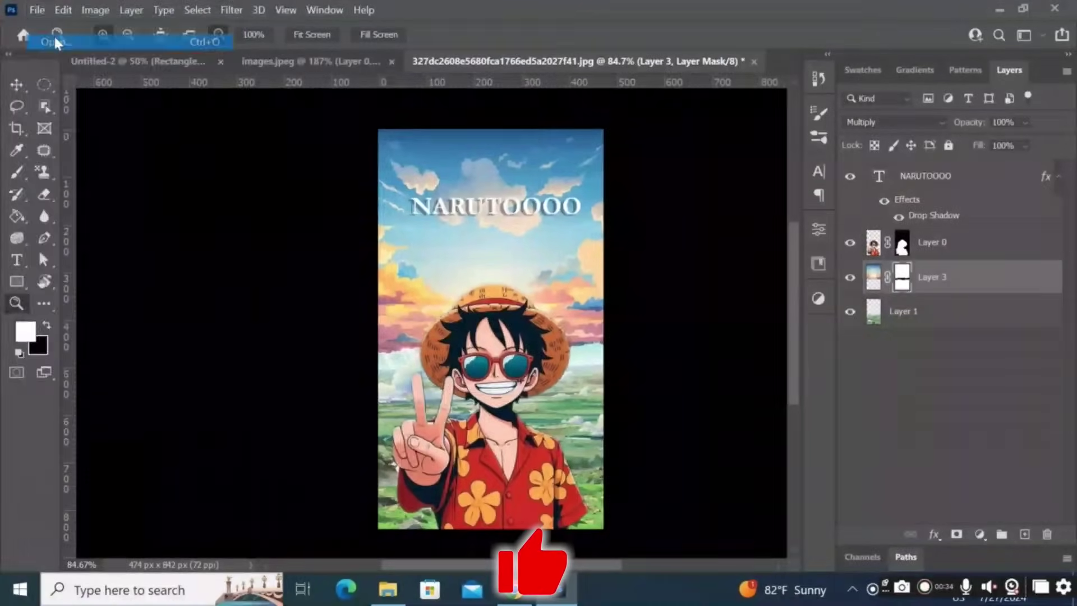
pyautogui.click(513, 9)
# Create a new document from the Tabloid print preset, 11 x 17 in at 300 ppi.
pyautogui.click(38, 10)
pyautogui.click(50, 25)
pyautogui.click(281, 45)
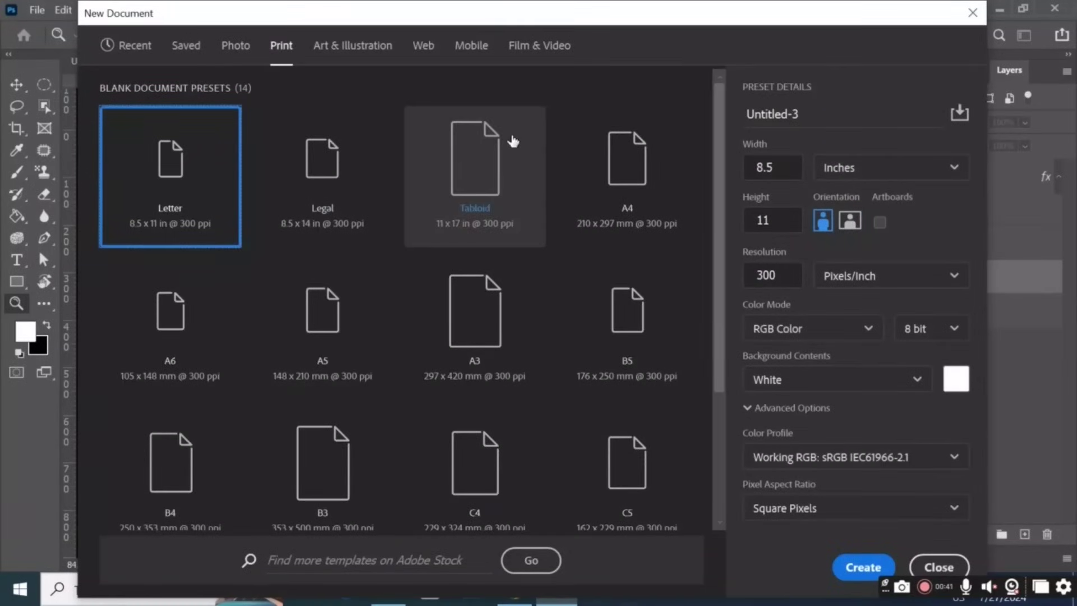
pyautogui.click(497, 141)
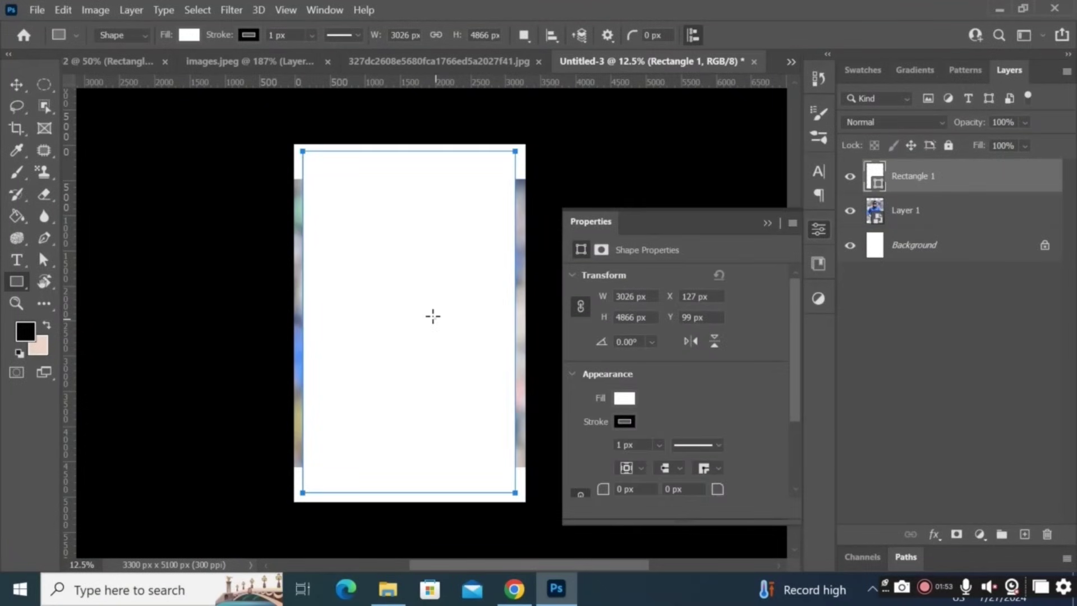
# Move the white Rectangle 1 layer below the photo on Layer 1 in the layer stack.
pyautogui.moveTo(433, 316); pyautogui.dragTo(430, 321)
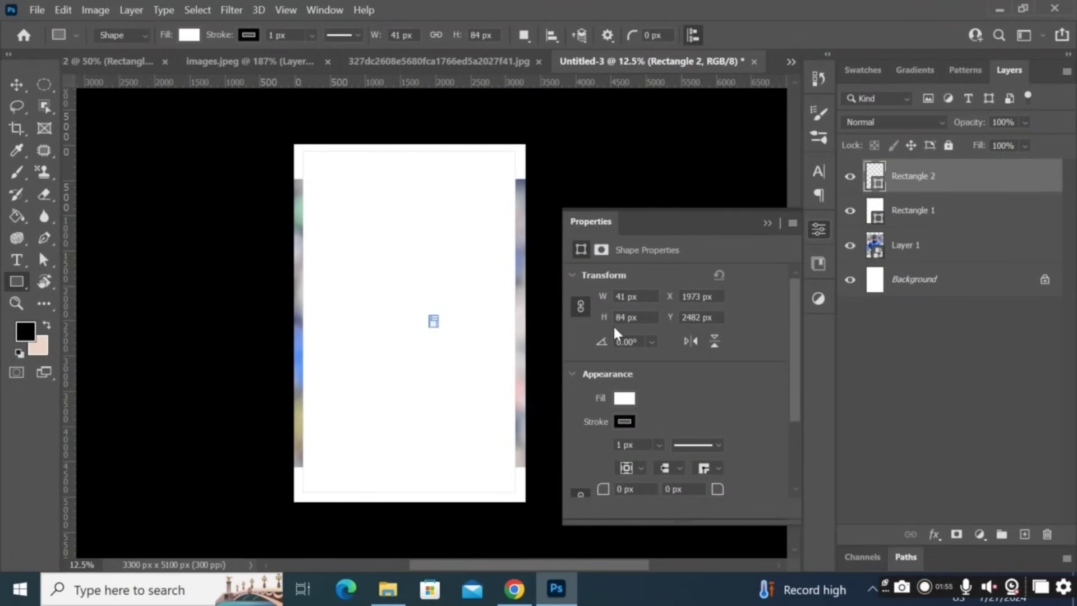
pyautogui.hotkey('ctrl', 'z')
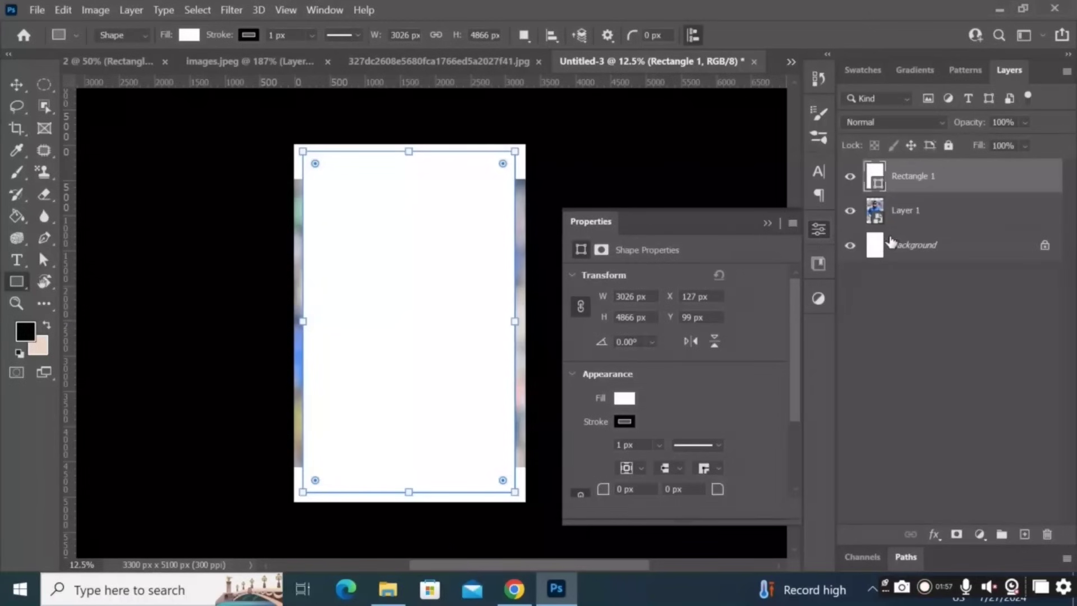
pyautogui.moveTo(900, 184); pyautogui.dragTo(906, 224)
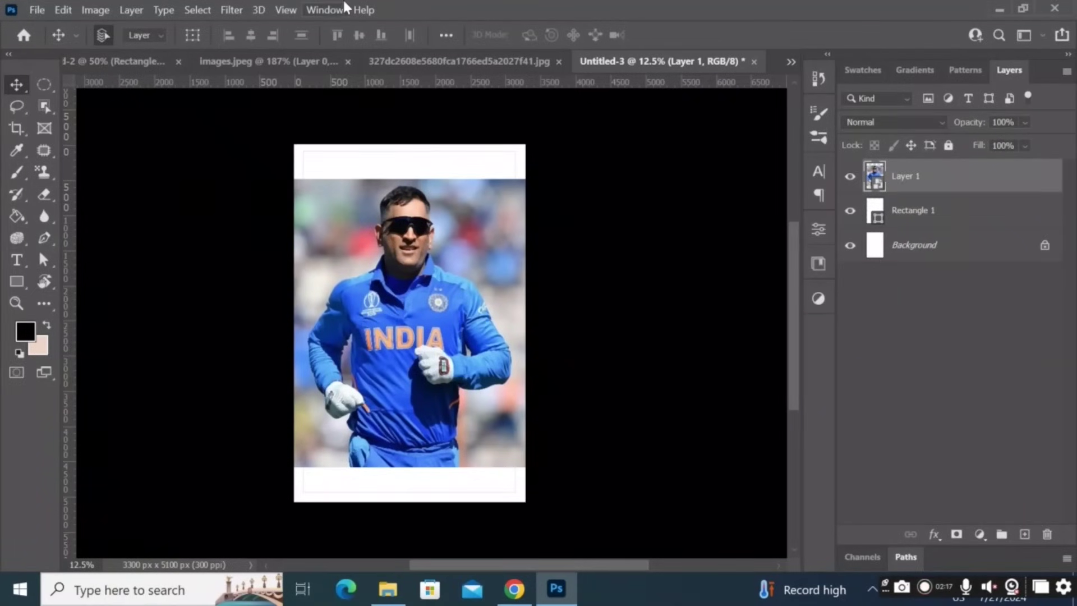
# Open the Filter Gallery for Layer 1 and preview the artistic filters Rough Pastels, Smudge Stick, Sponge and Underpainting.
pyautogui.click(236, 8)
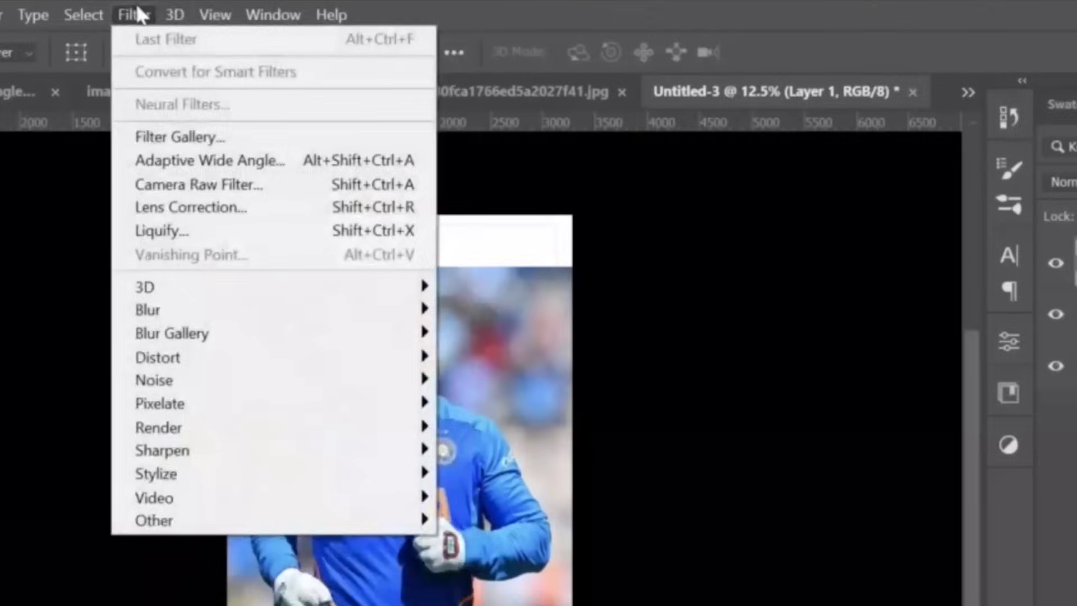
pyautogui.click(179, 137)
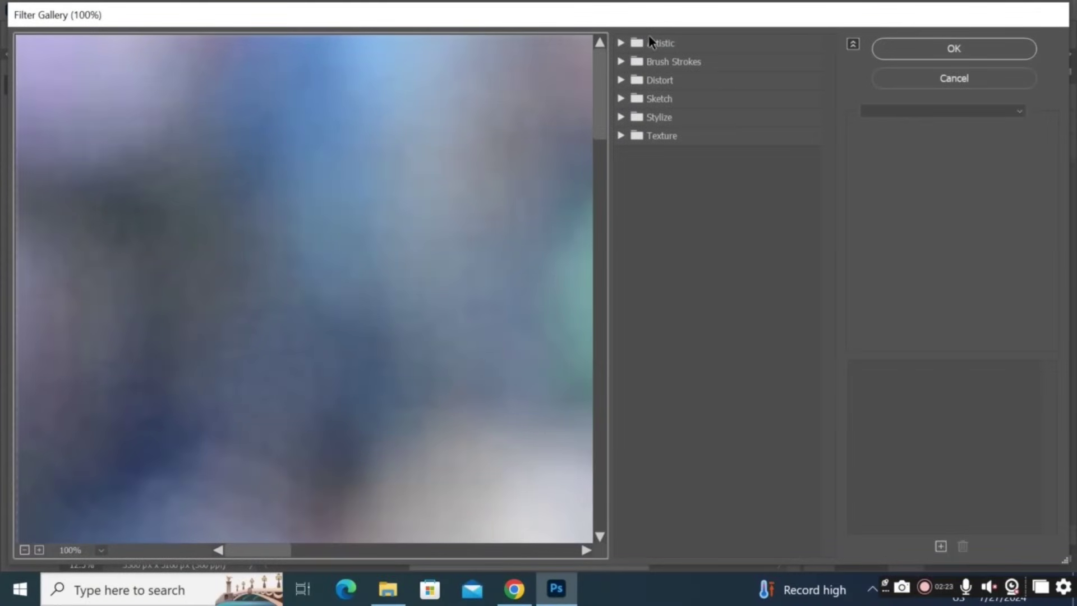
pyautogui.click(651, 42)
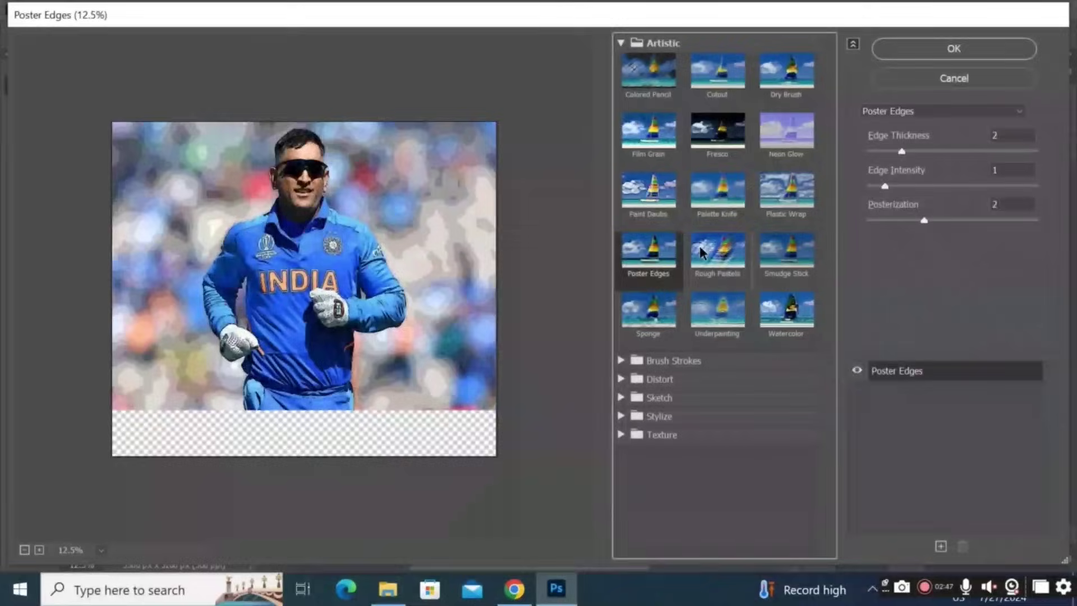
pyautogui.click(700, 247)
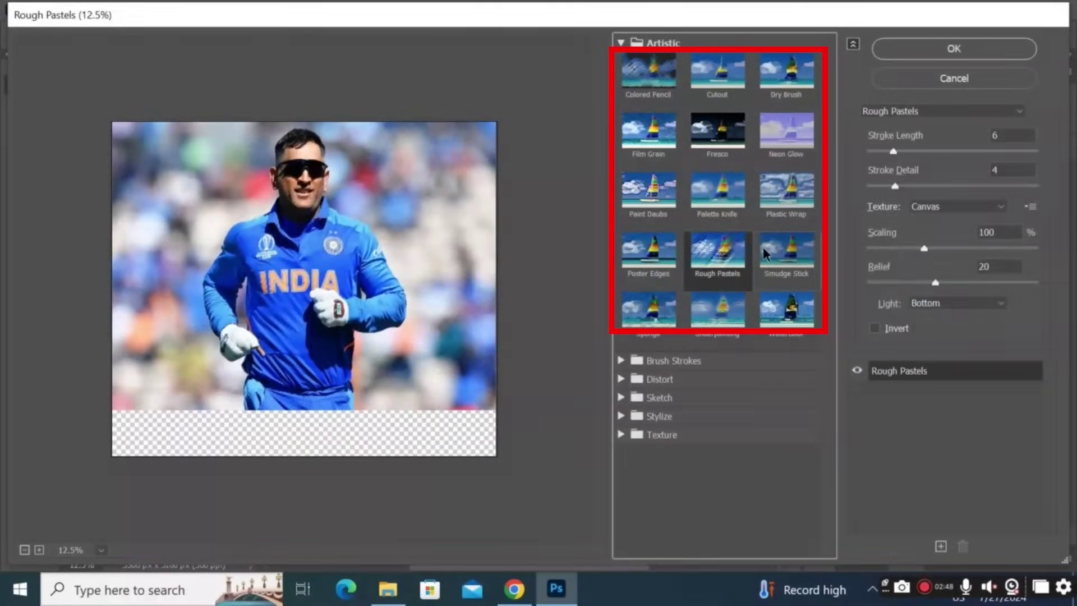
pyautogui.click(787, 251)
pyautogui.click(665, 312)
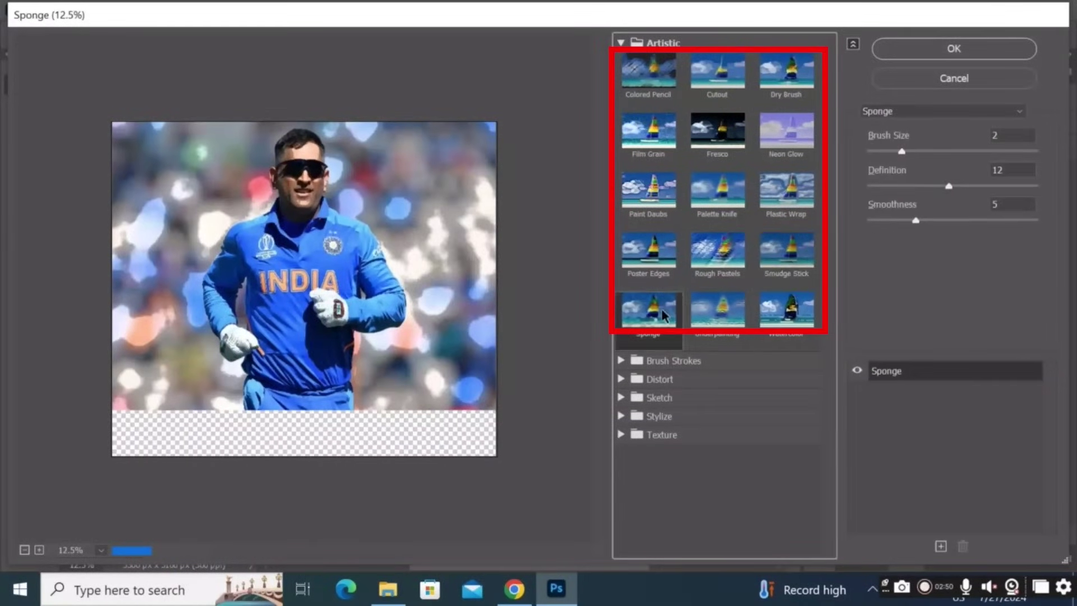
pyautogui.click(702, 302)
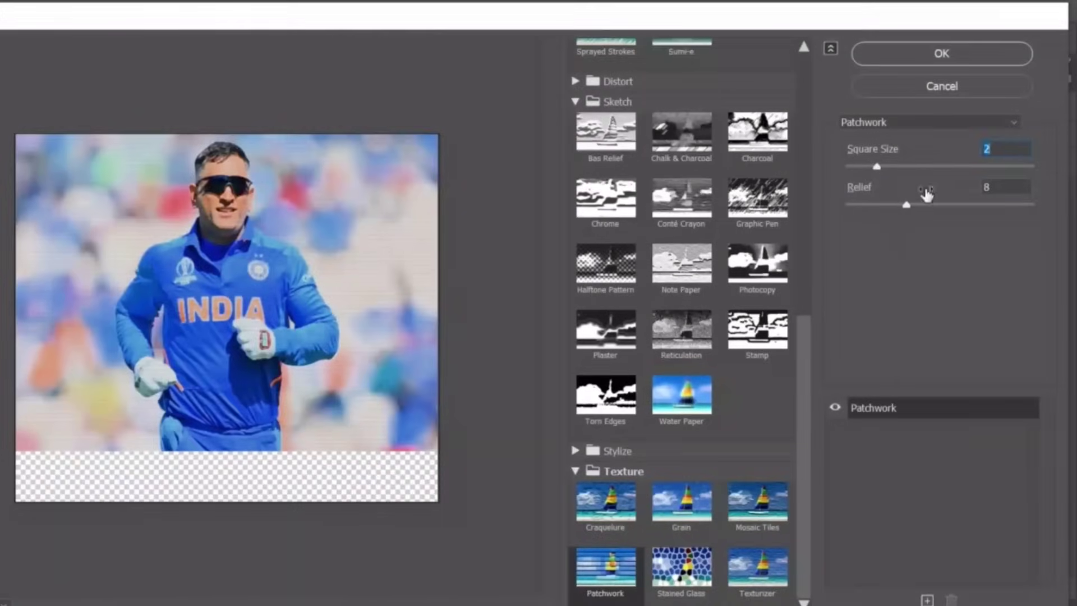
# Apply the Patchwork texture filter to Layer 1 with square size 2 and relief 13.
pyautogui.moveTo(939, 181); pyautogui.dragTo(949, 184)
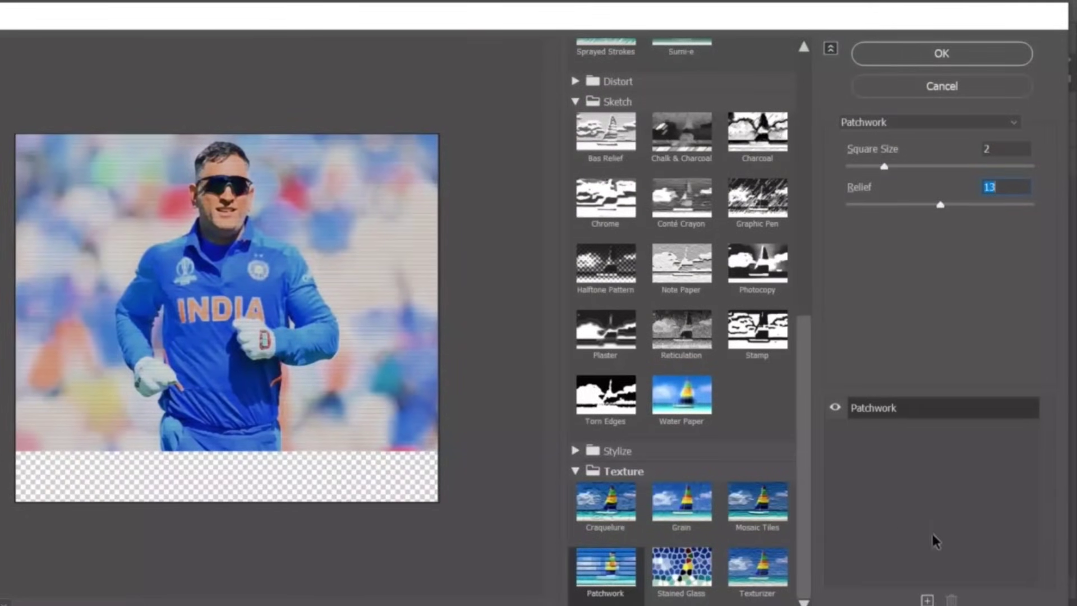
pyautogui.click(884, 51)
# Reposition the clipped photo on Layer 1 and enlarge it to fill the whole Rectangle 1 frame.
pyautogui.moveTo(435, 470); pyautogui.dragTo(436, 479)
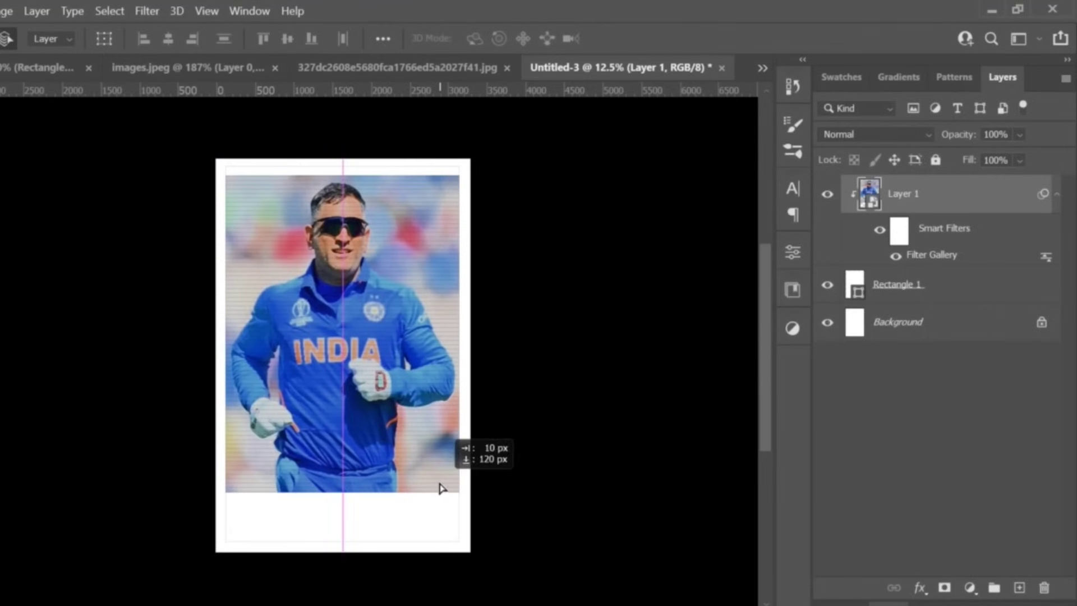
pyautogui.moveTo(391, 443); pyautogui.dragTo(191, 254)
pyautogui.rightClick(300, 405)
pyautogui.click(290, 416)
pyautogui.hotkey('ctrl', 't')
pyautogui.press('Return')
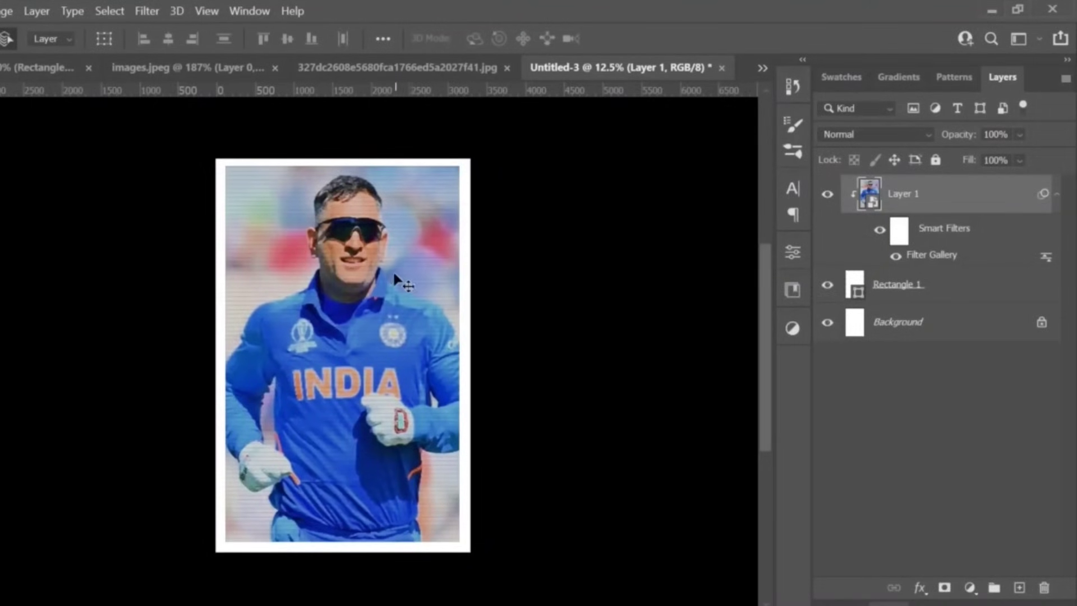
pyautogui.click(143, 11)
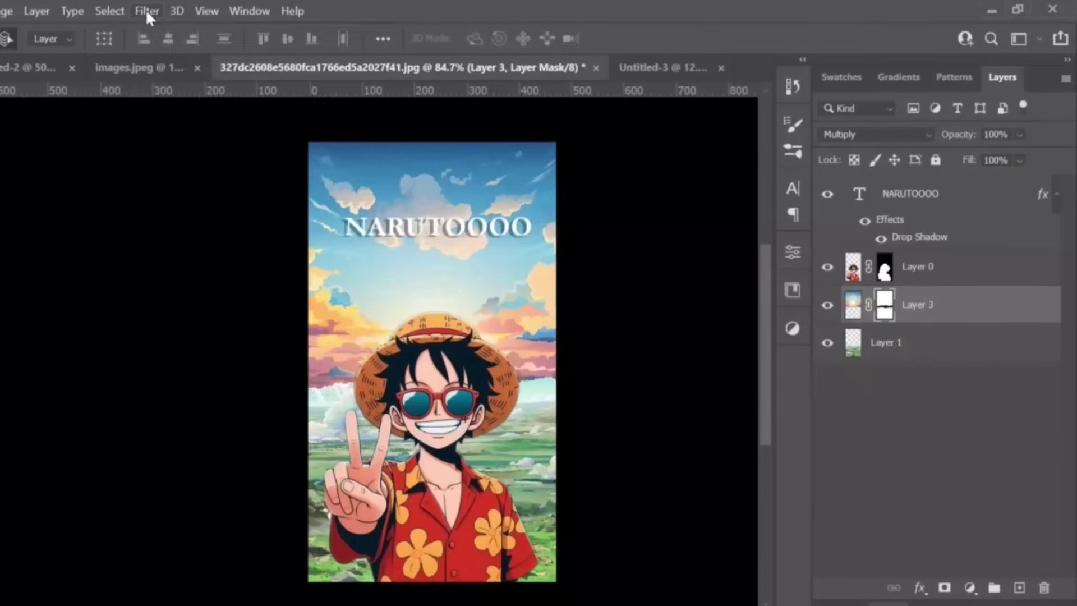
pyautogui.click(146, 10)
pyautogui.moveTo(169, 18)
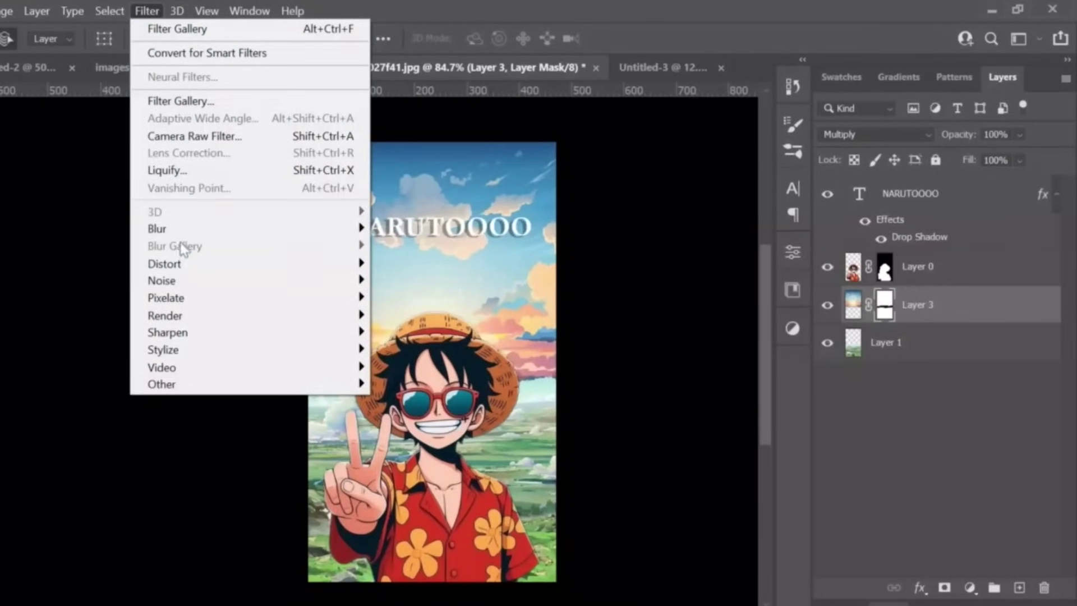
pyautogui.moveTo(236, 231)
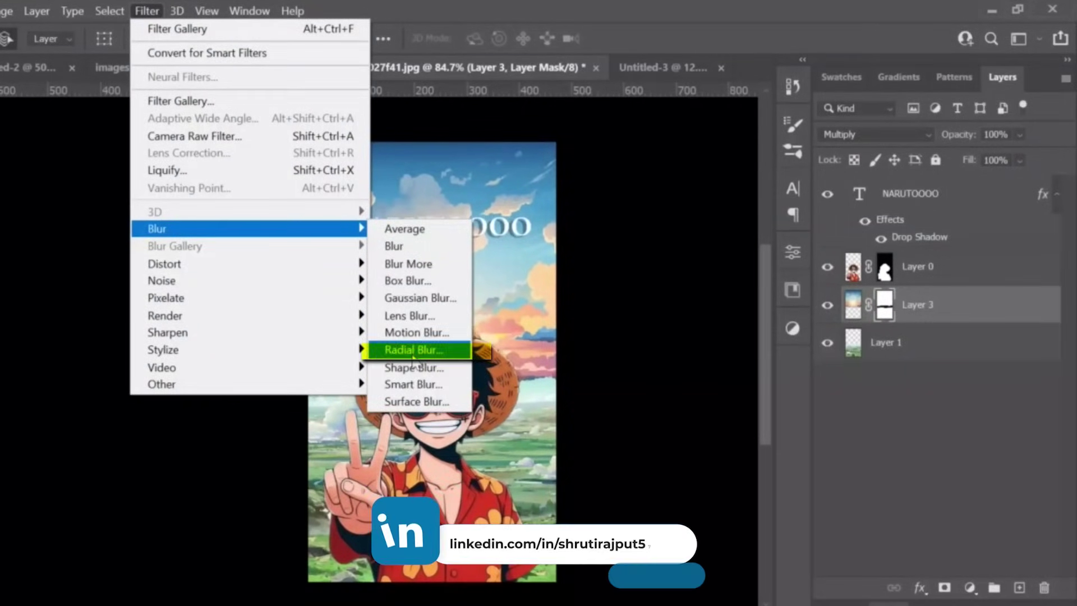
pyautogui.click(420, 298)
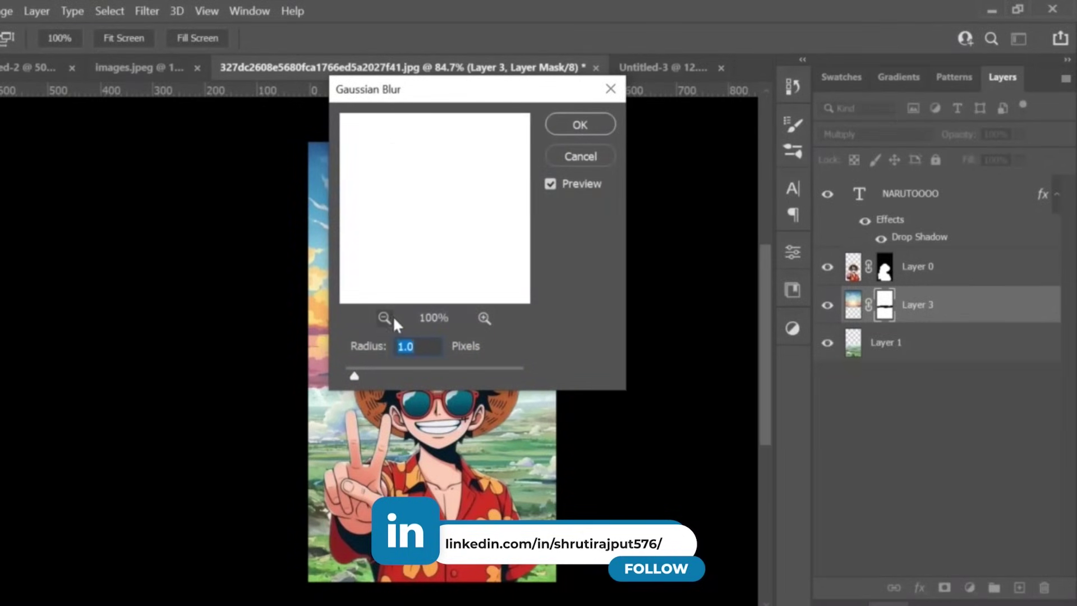
pyautogui.click(392, 315)
pyautogui.click(389, 314)
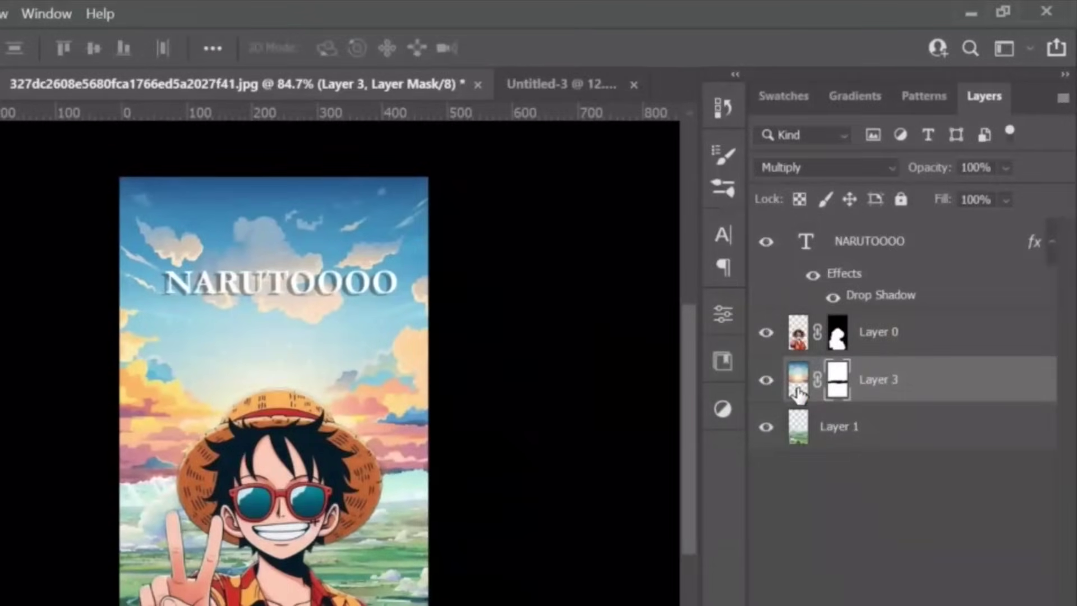
# Apply a Gaussian Blur to the green landscape on Layer 1 of the NARUTOOOO image.
pyautogui.click(799, 387)
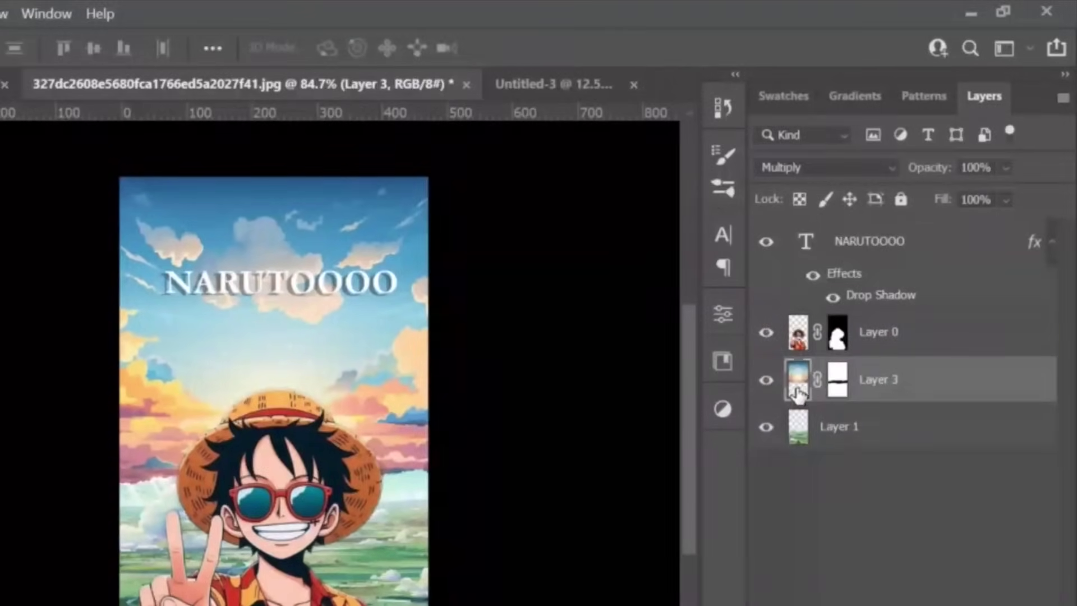
pyautogui.click(799, 432)
pyautogui.click(225, 13)
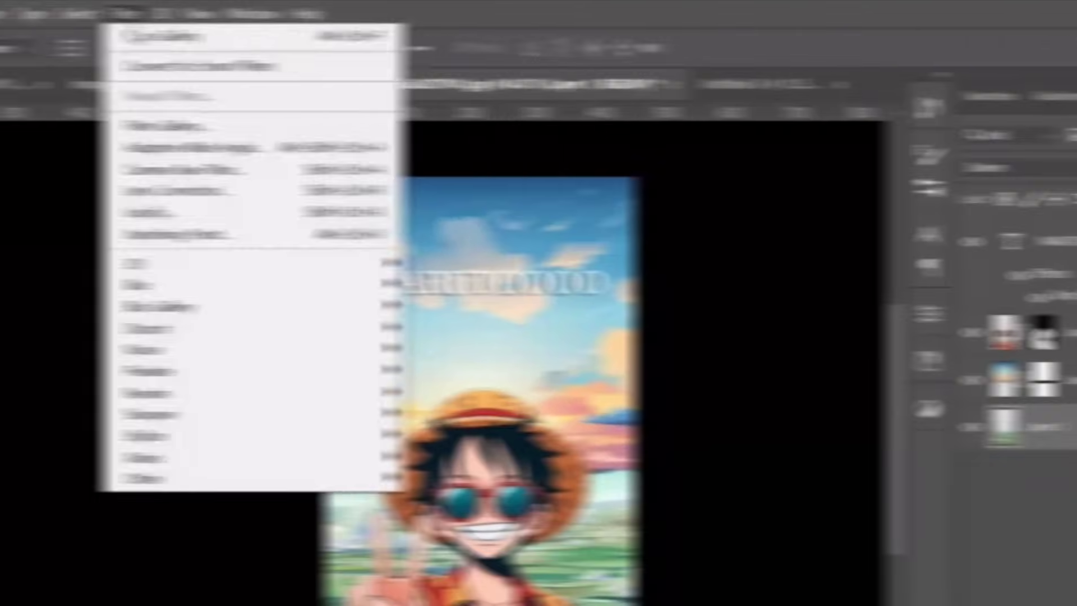
pyautogui.moveTo(303, 286)
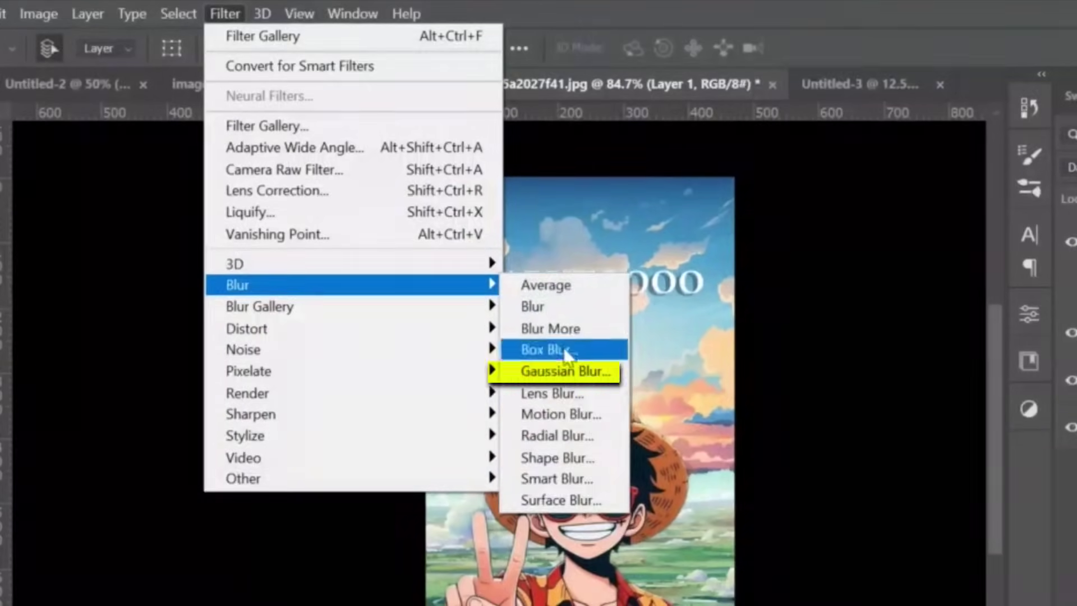
pyautogui.click(564, 371)
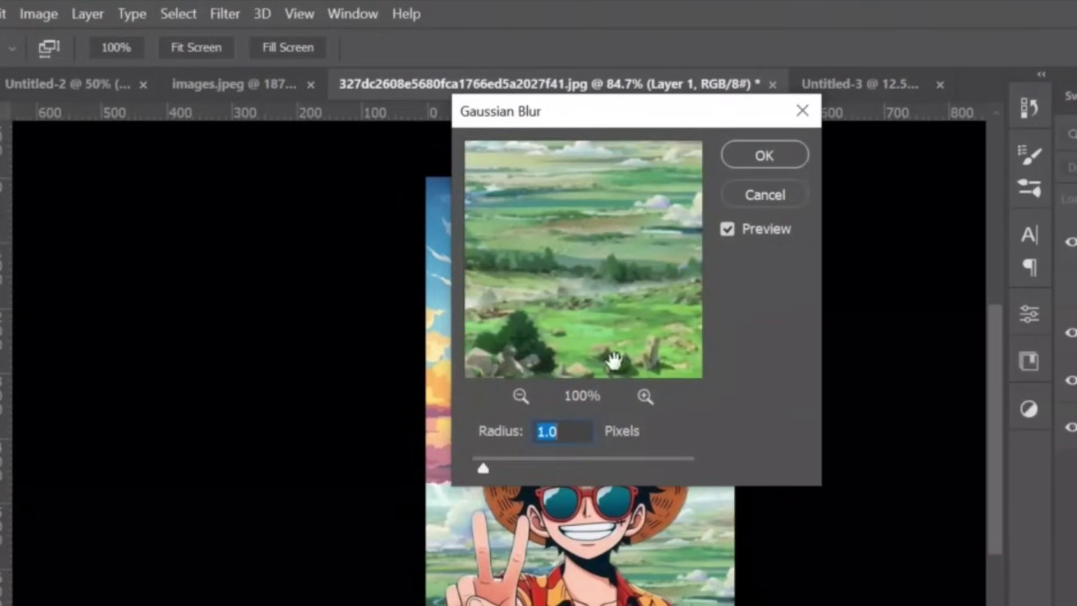
pyautogui.moveTo(507, 464)
pyautogui.mouseDown()
pyautogui.moveTo(523, 466)
pyautogui.moveTo(503, 467)
pyautogui.mouseUp()
pyautogui.click(754, 162)
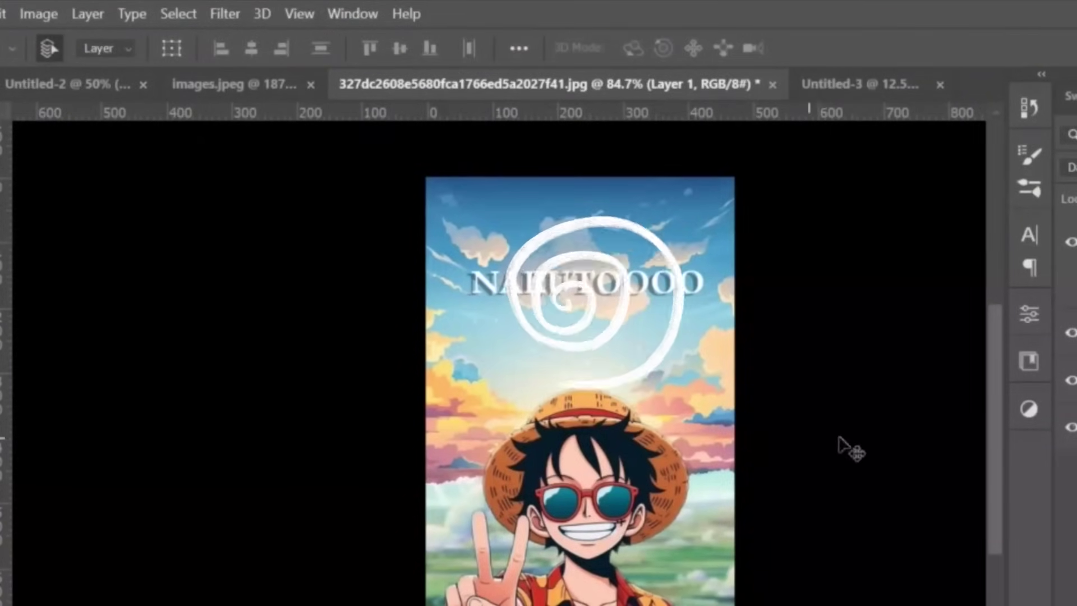
# Apply a Lens Blur to the sky image on Layer 3, leaving its layer mask untouched.
pyautogui.click(1076, 337)
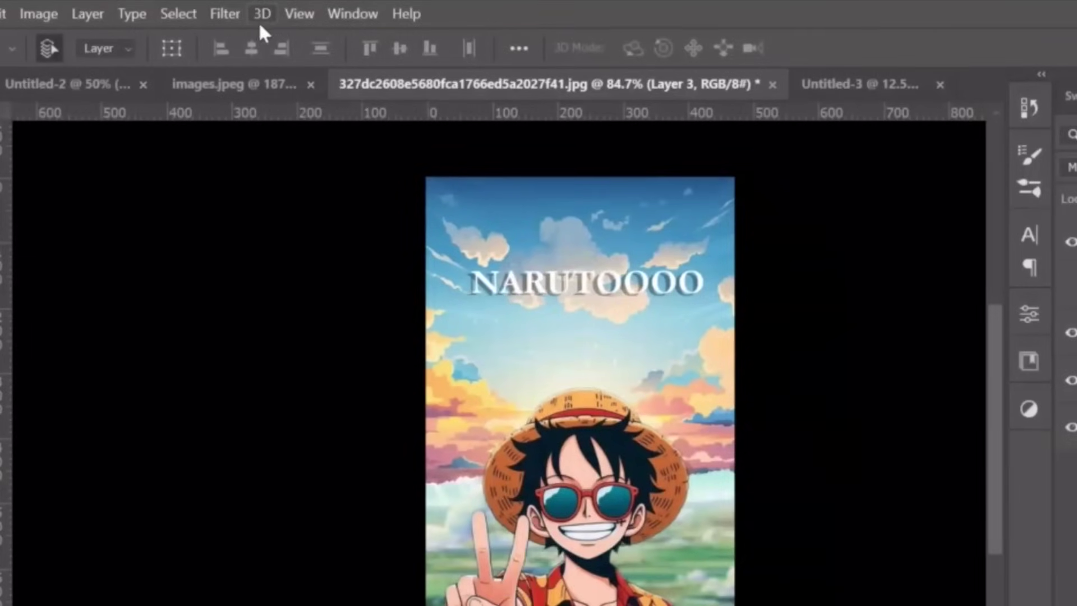
pyautogui.click(230, 17)
pyautogui.moveTo(324, 292)
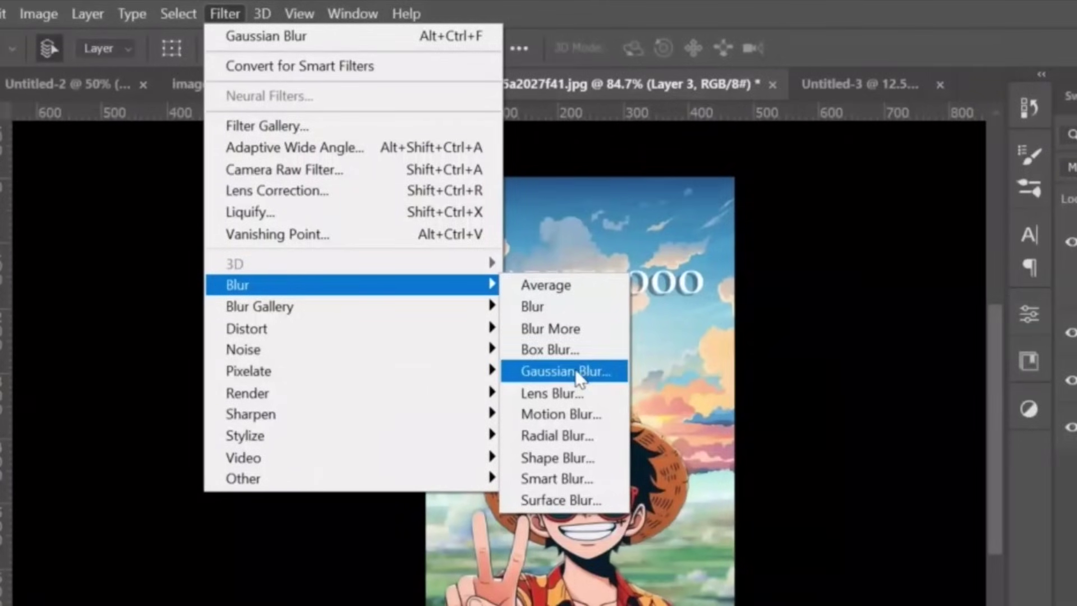
pyautogui.click(563, 400)
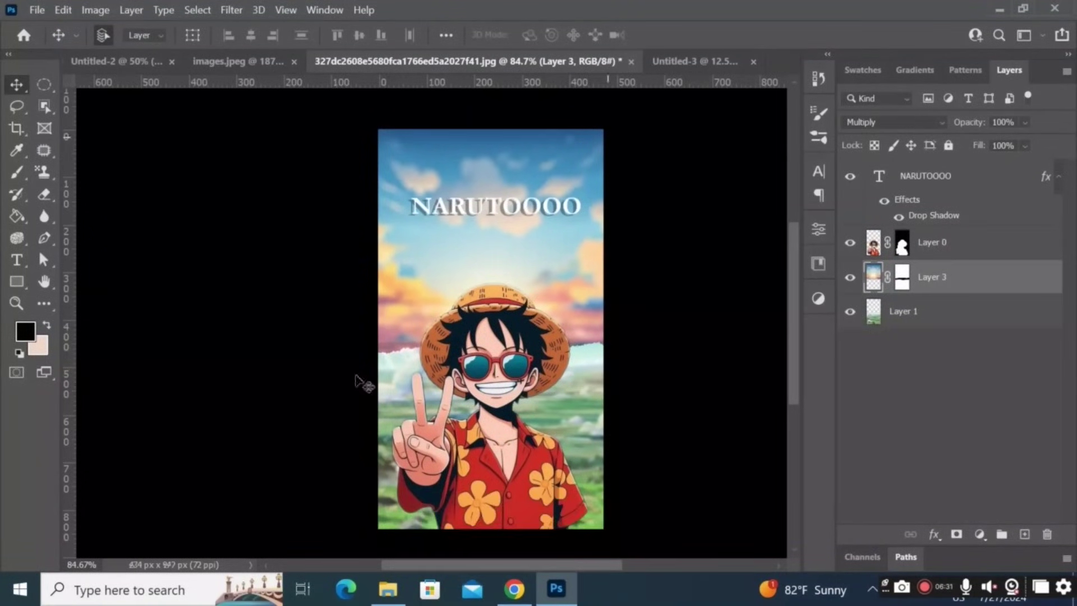
pyautogui.click(232, 10)
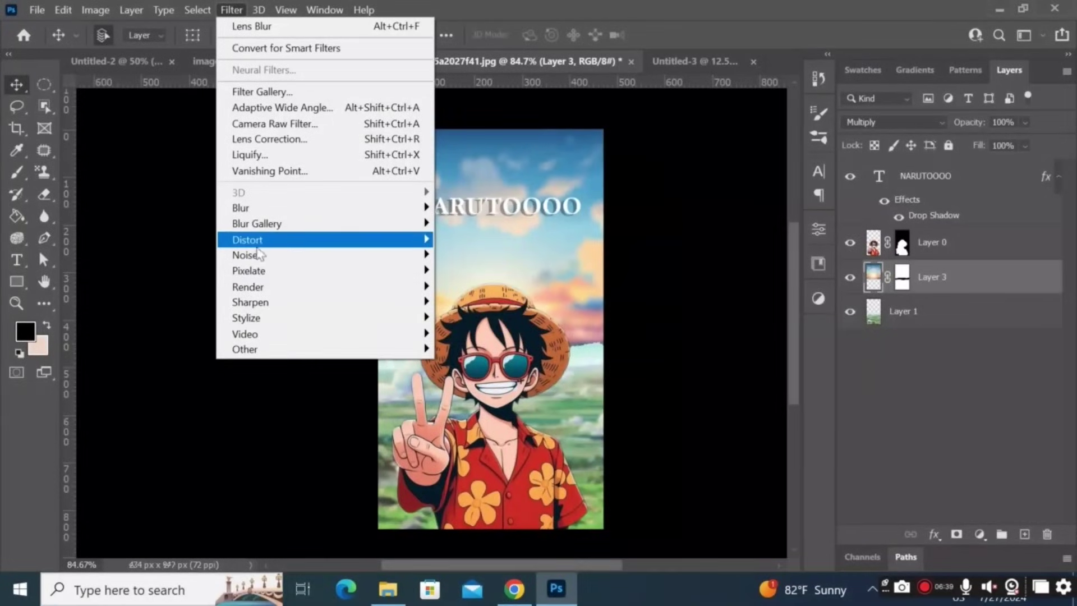
pyautogui.moveTo(262, 223)
pyautogui.moveTo(291, 212)
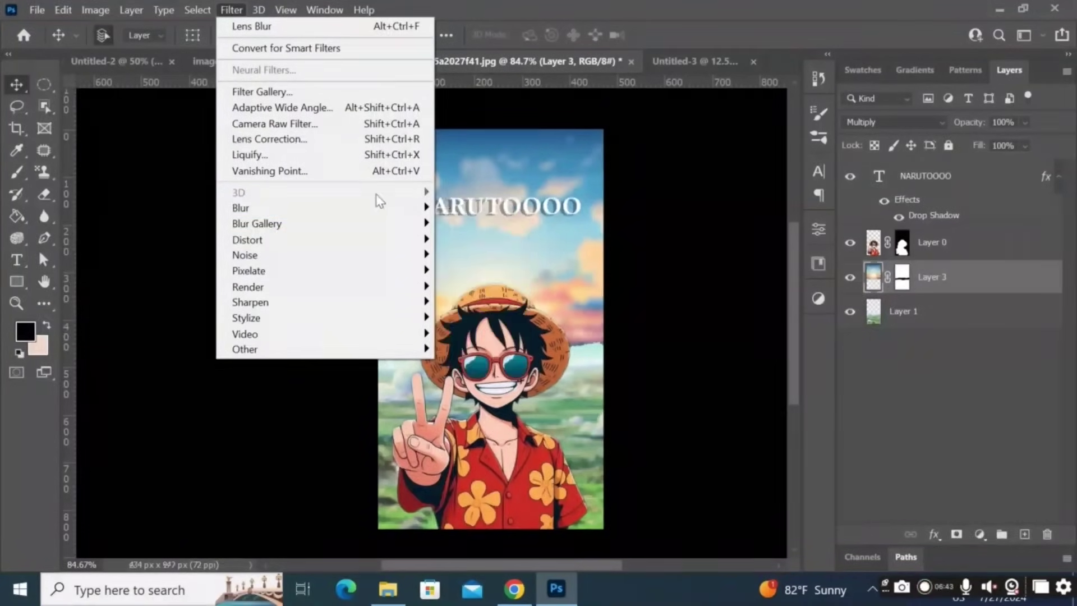
pyautogui.moveTo(418, 208)
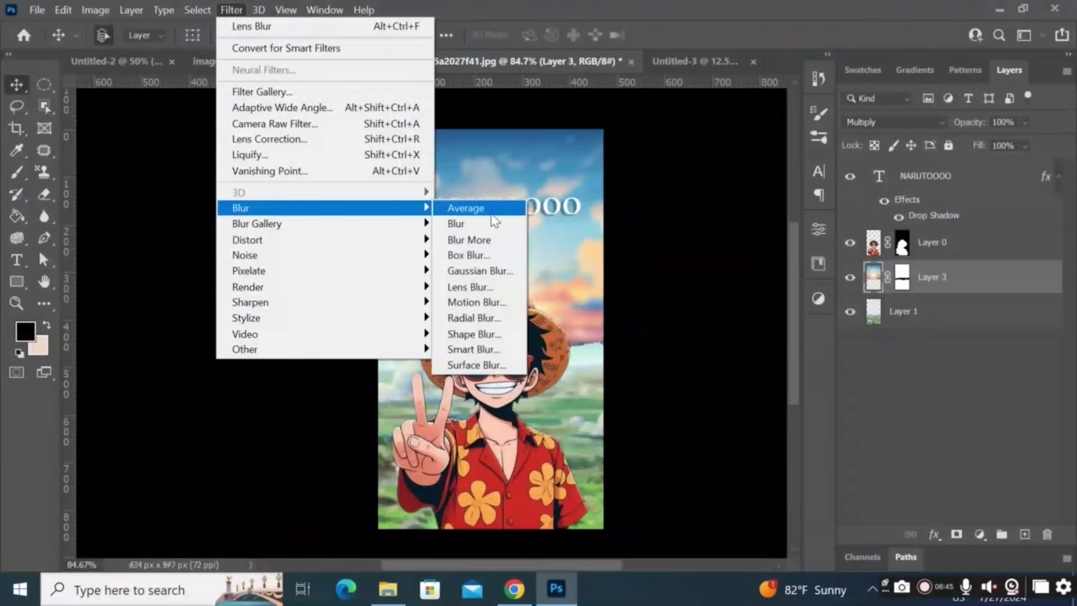
pyautogui.click(678, 174)
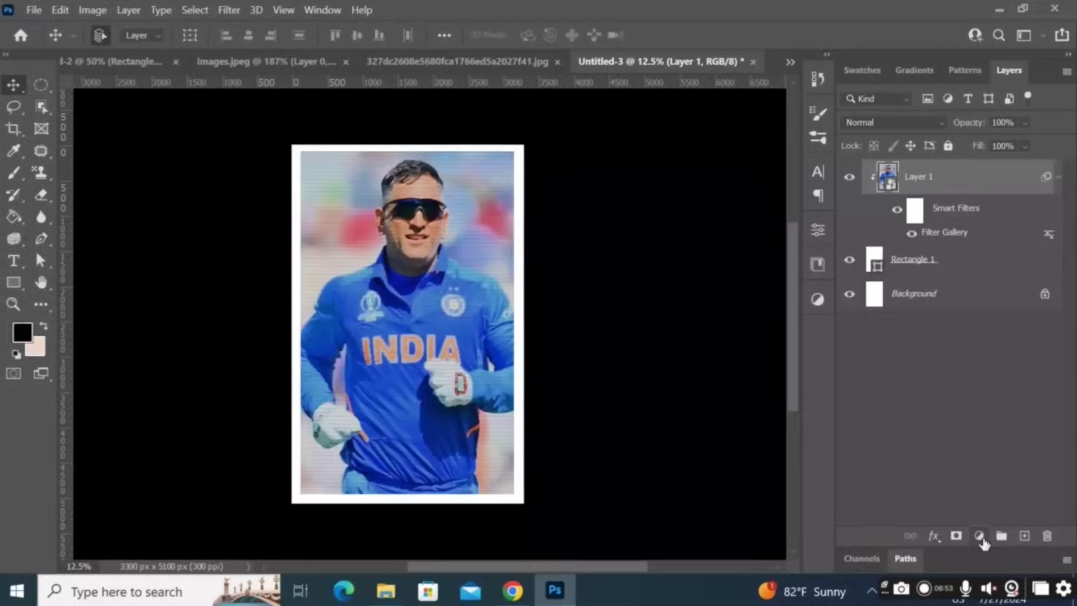
# In Untitled-3, add a Color Lookup adjustment layer above Layer 1 using the Fuji F125 Kodak 2393 3D LUT.
pyautogui.click(972, 579)
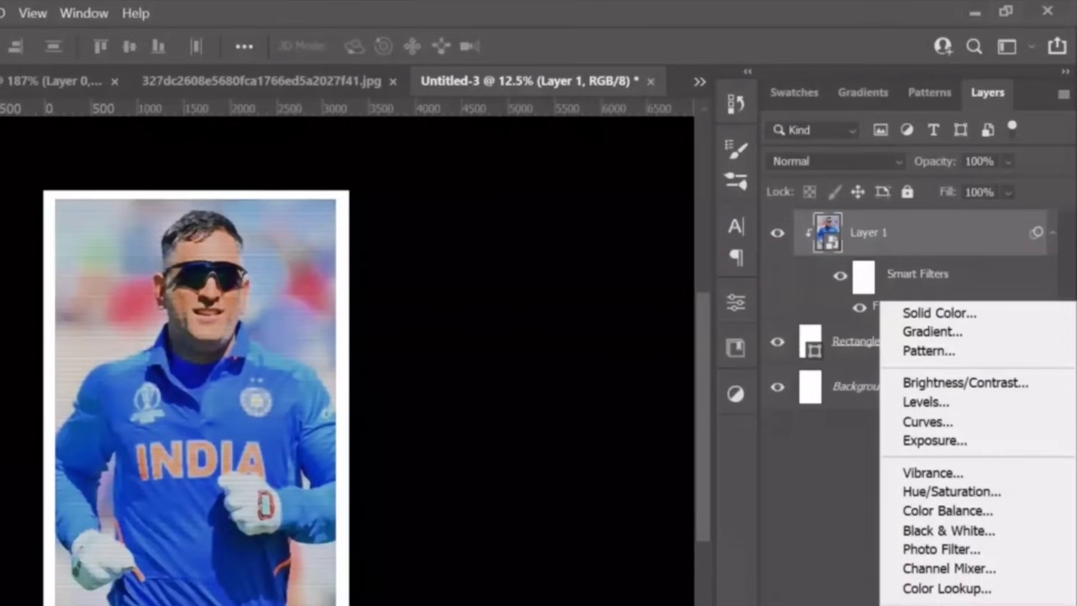
pyautogui.click(938, 590)
pyautogui.click(505, 368)
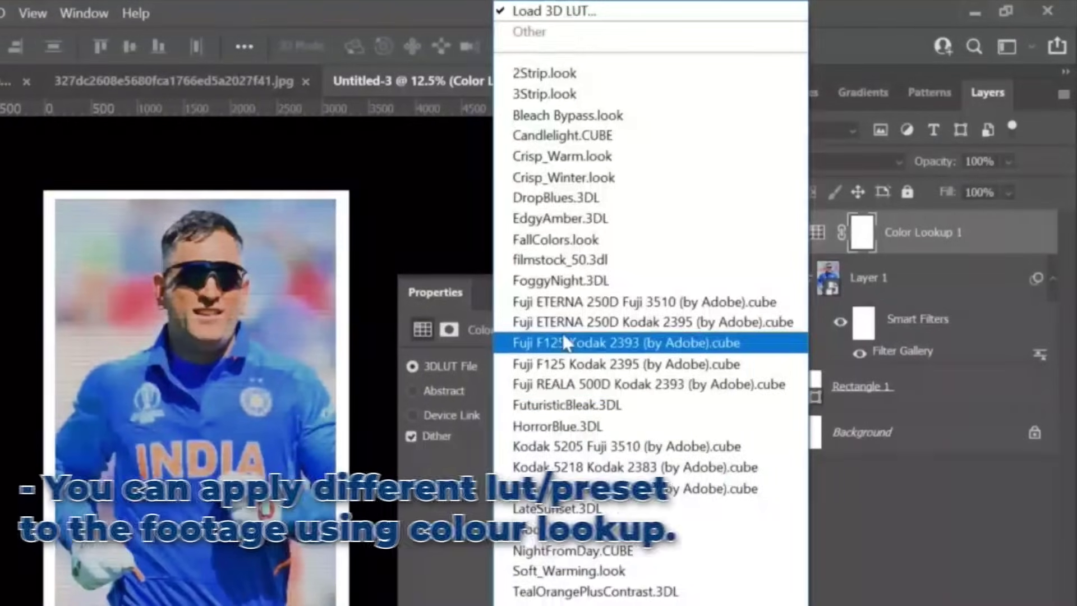
pyautogui.click(550, 345)
# Run the Color Lookup layer through the FuturisticBleak and HorrorBlue 3D LUTs, ending on LateSunset.3DL.
pyautogui.click(507, 371)
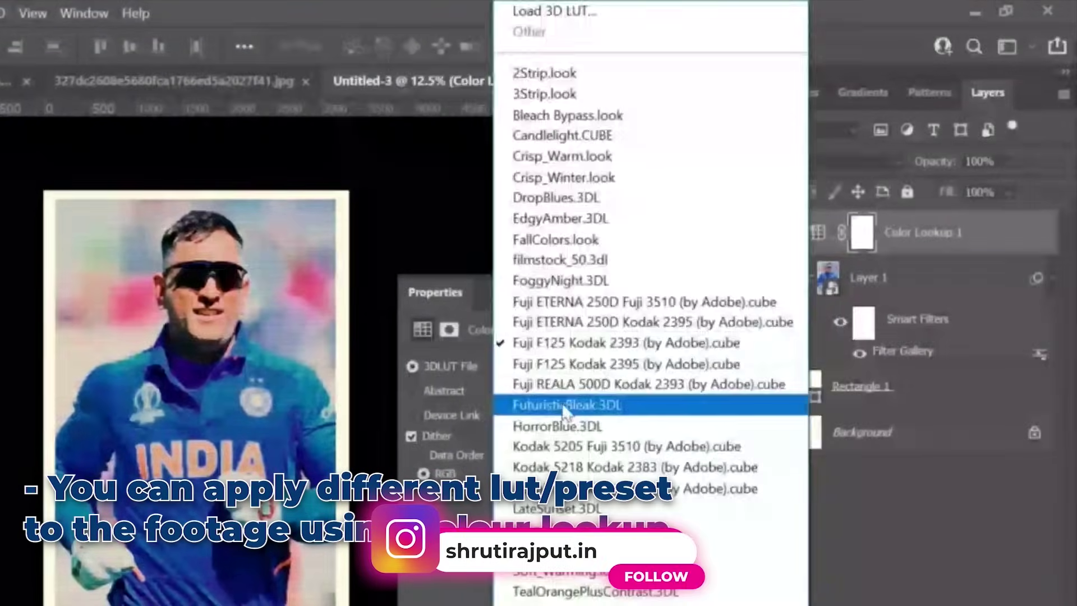
pyautogui.click(561, 472)
pyautogui.click(531, 368)
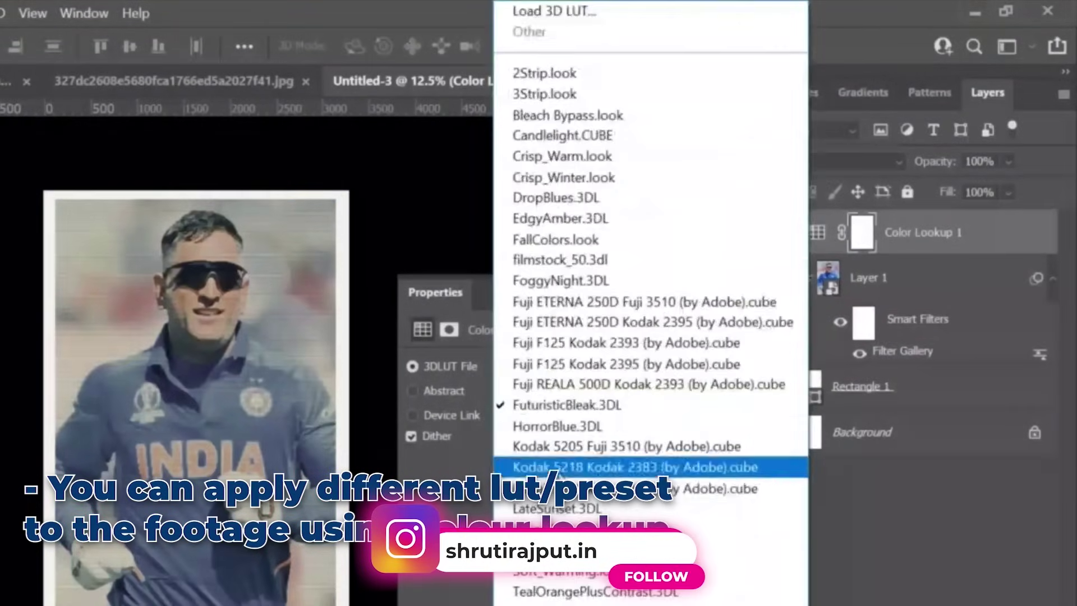
pyautogui.click(557, 426)
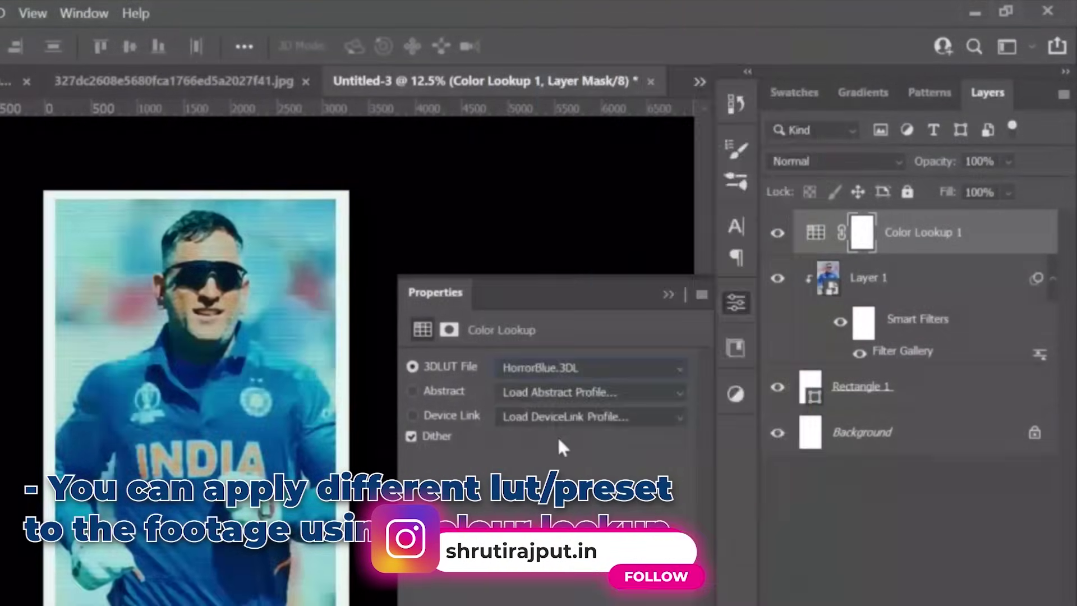
pyautogui.click(545, 369)
pyautogui.click(553, 510)
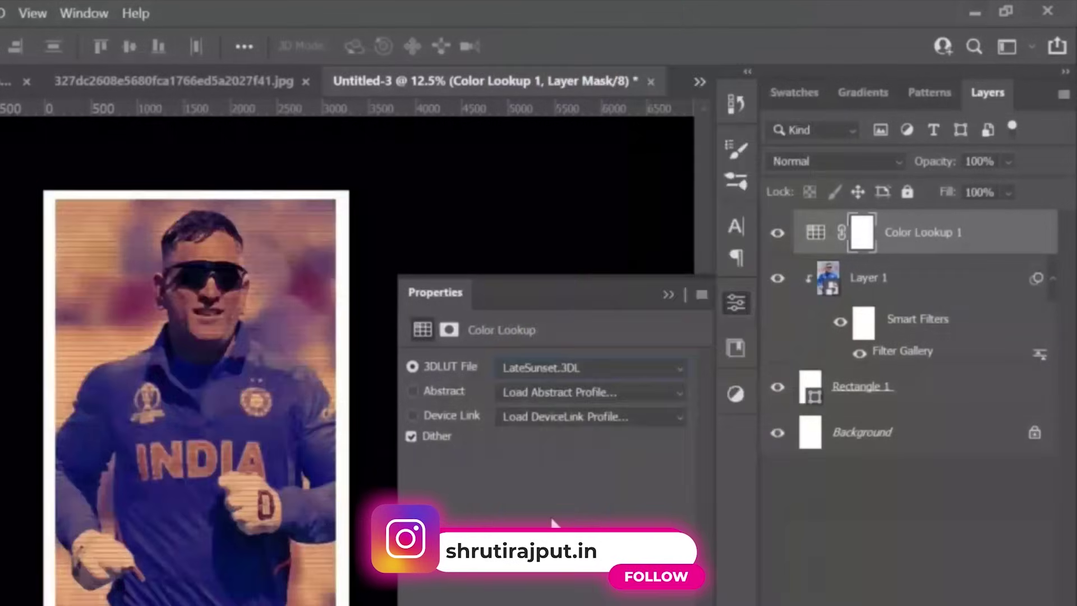
# Try the Crisp_Winter.look 3D LUT on the Color Lookup layer, settle on 3Strip.look, and cancel loading an abstract profile.
pyautogui.click(533, 368)
pyautogui.click(552, 174)
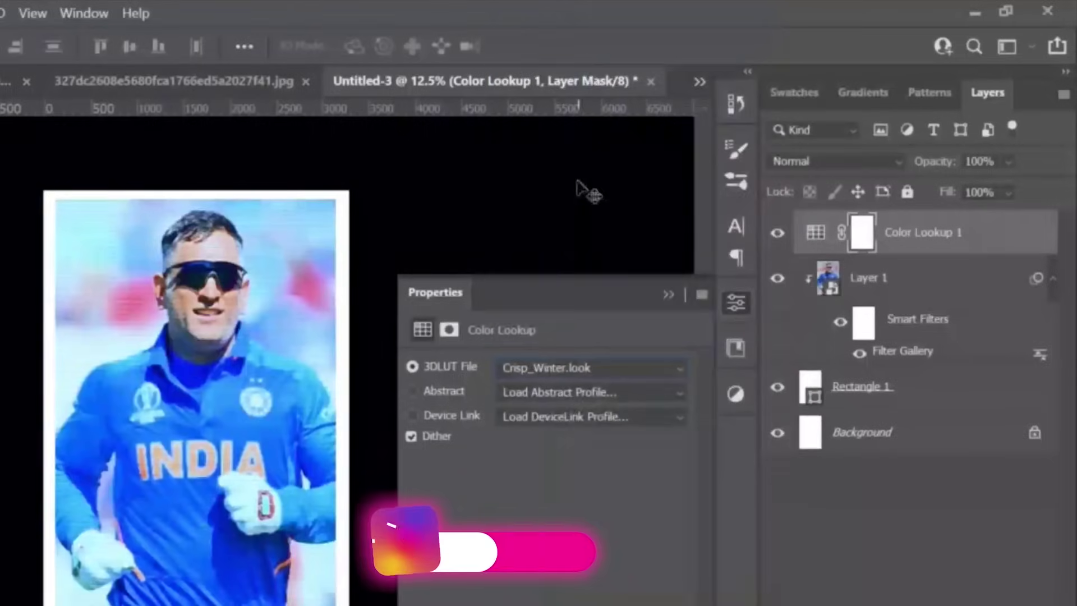
pyautogui.click(559, 376)
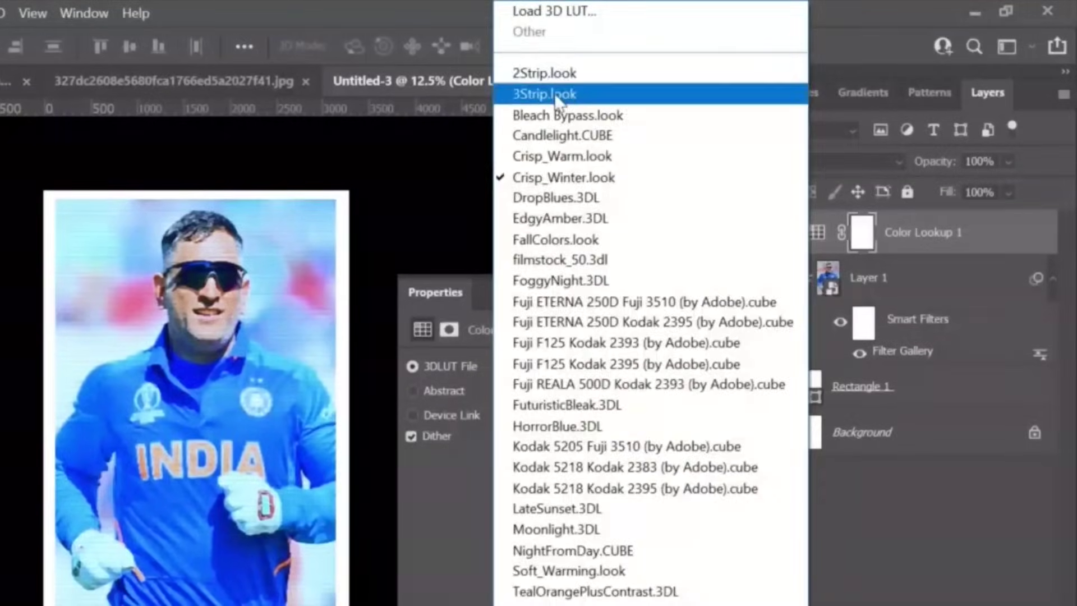
pyautogui.click(557, 95)
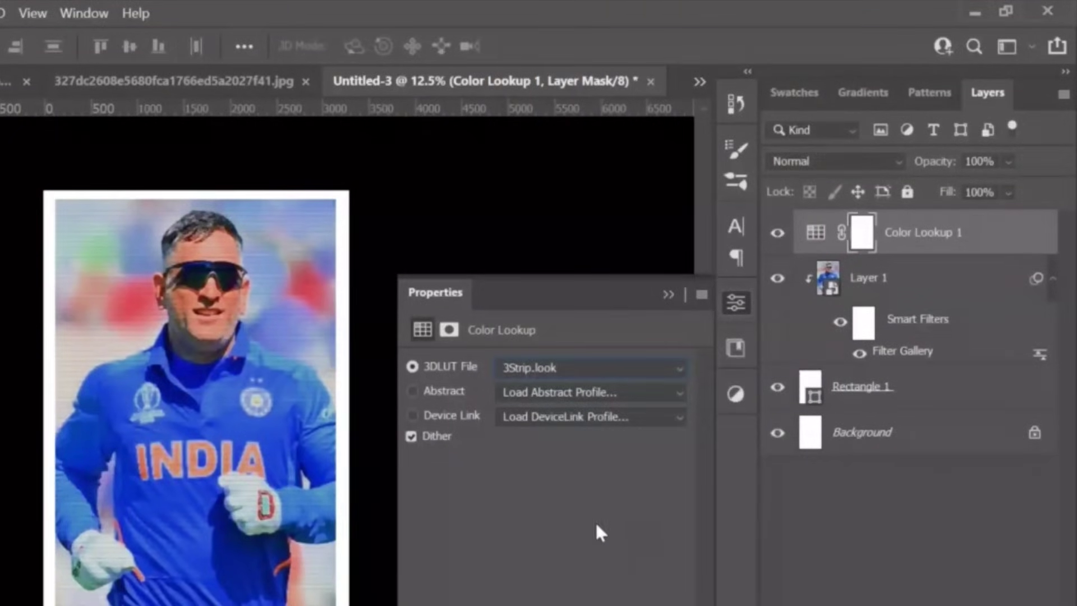
pyautogui.click(446, 393)
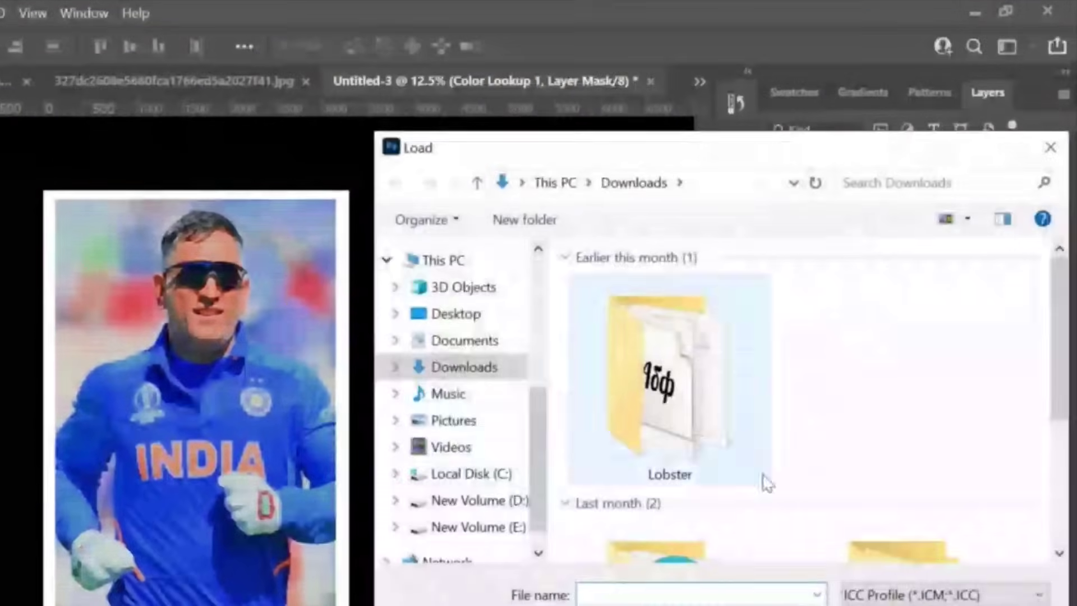
pyautogui.click(1059, 153)
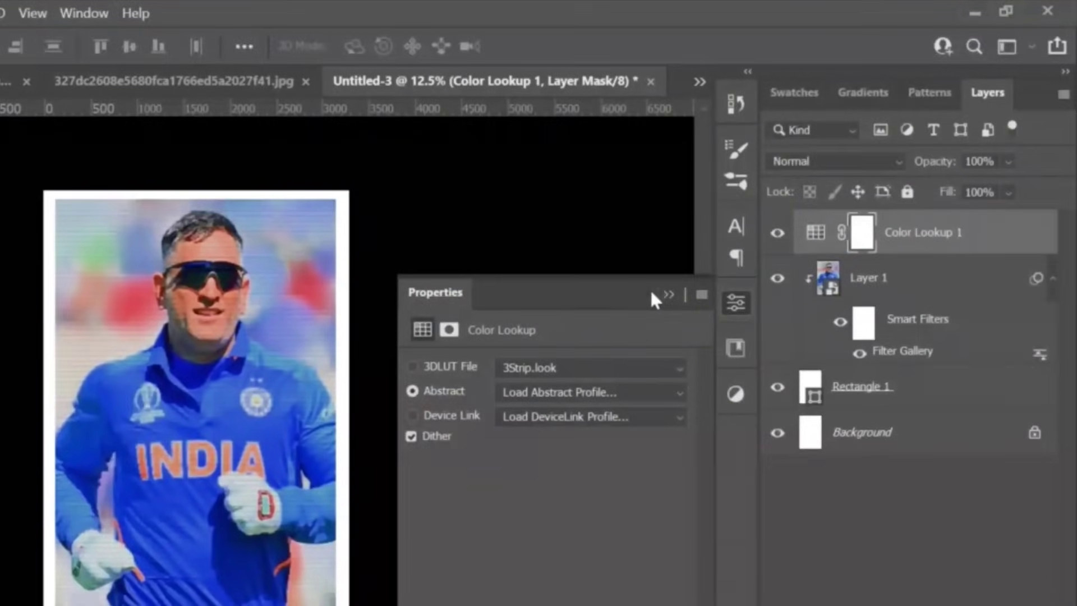
pyautogui.click(668, 294)
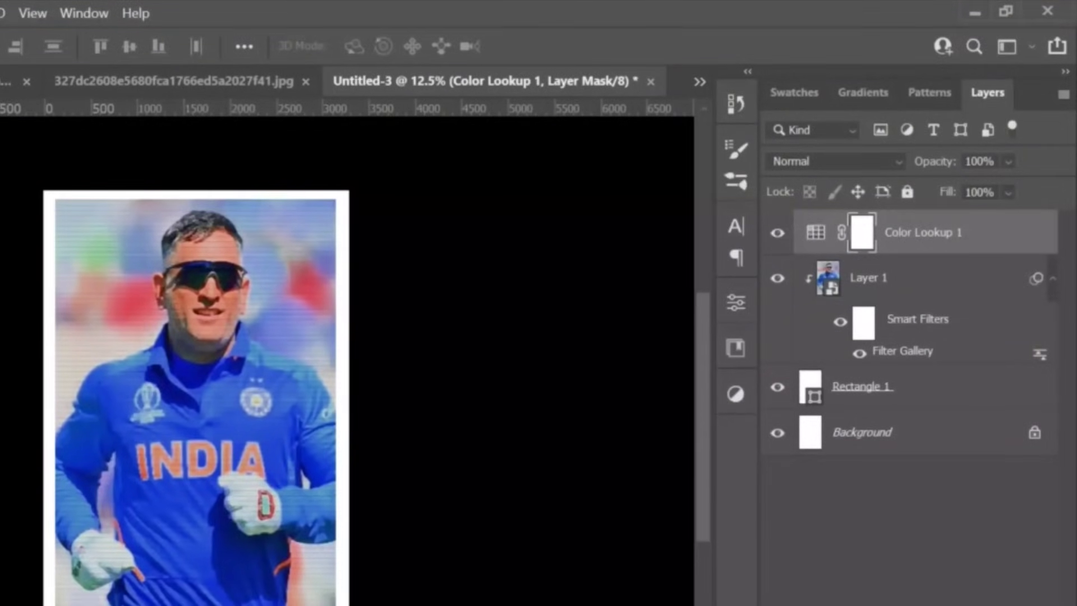
# Add a Channel Mixer adjustment layer above Color Lookup 1 and adjust the red amount in its Red output channel.
pyautogui.click(921, 605)
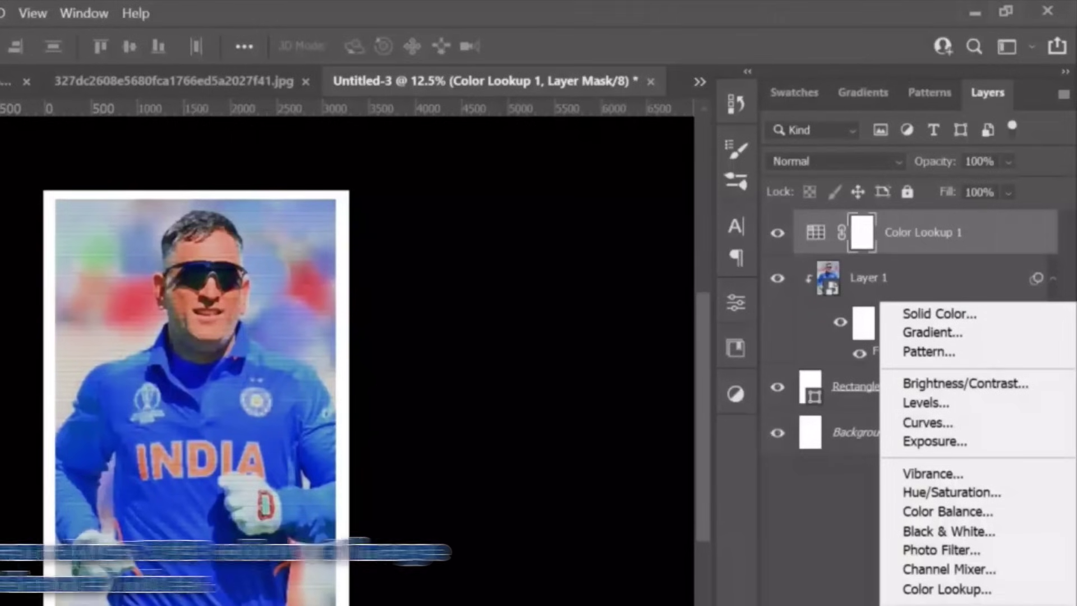
pyautogui.click(954, 568)
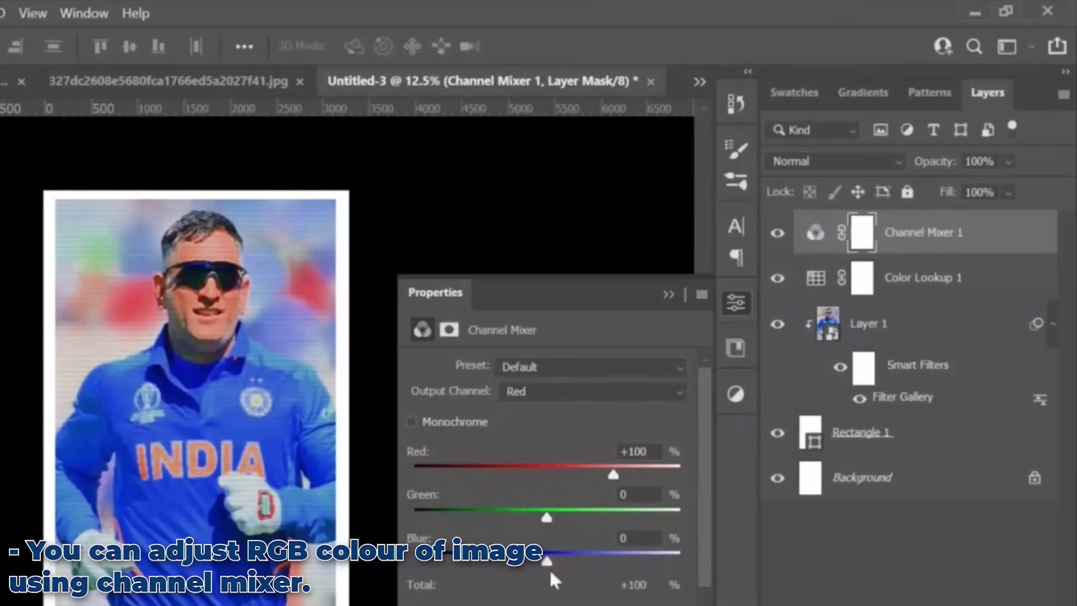
pyautogui.moveTo(484, 476); pyautogui.dragTo(625, 473)
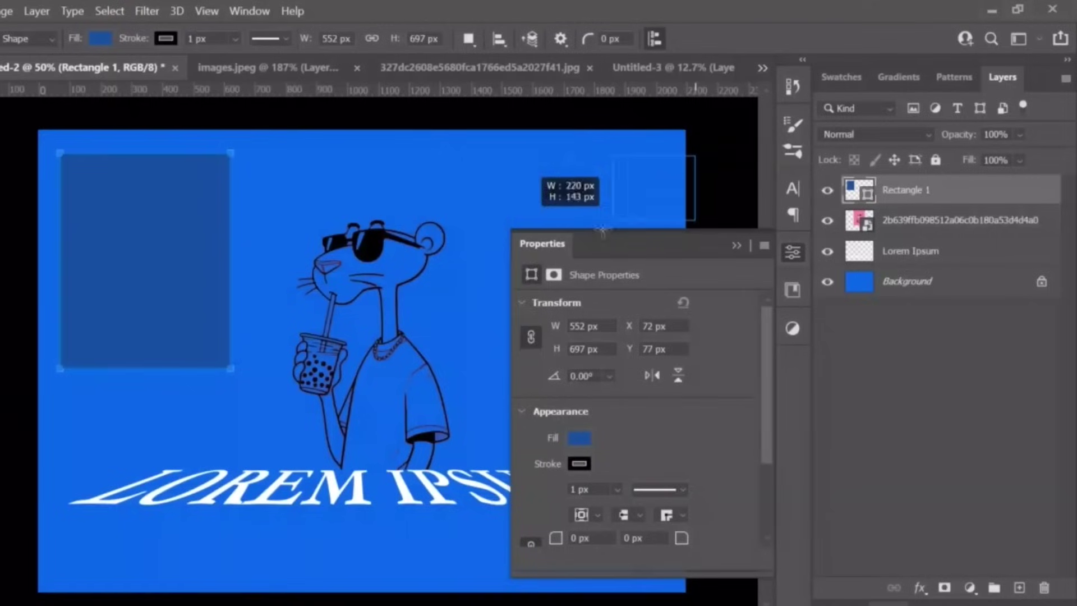
# In Untitled-2, draw a rectangle near the canvas's right edge and a 407 × 905 px one over the character, placing the latter's layer beneath the character.
pyautogui.moveTo(539, 174); pyautogui.dragTo(507, 393)
pyautogui.moveTo(330, 145); pyautogui.dragTo(456, 426)
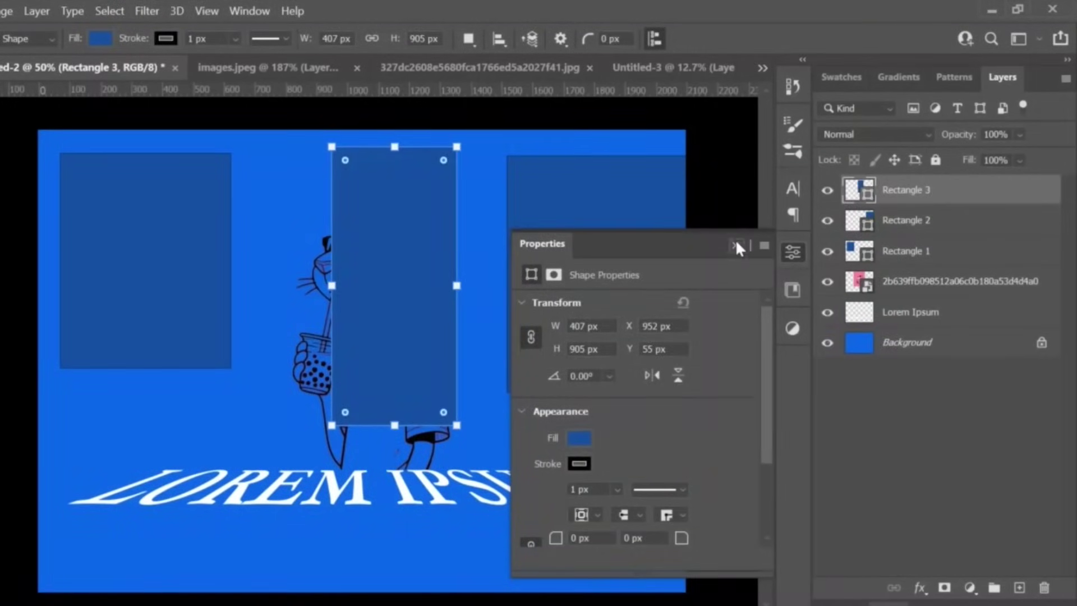
pyautogui.click(736, 244)
pyautogui.moveTo(887, 193); pyautogui.dragTo(906, 300)
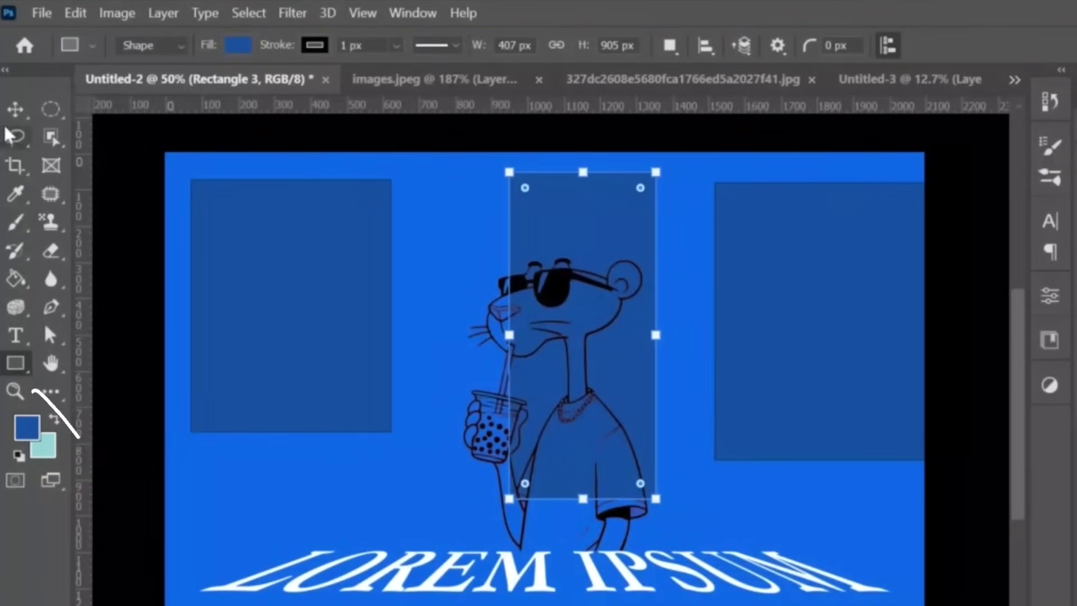
# Add a Gradient Overlay to Rectangle 2 using a preset gradient running from light blue to cyan.
pyautogui.click(22, 111)
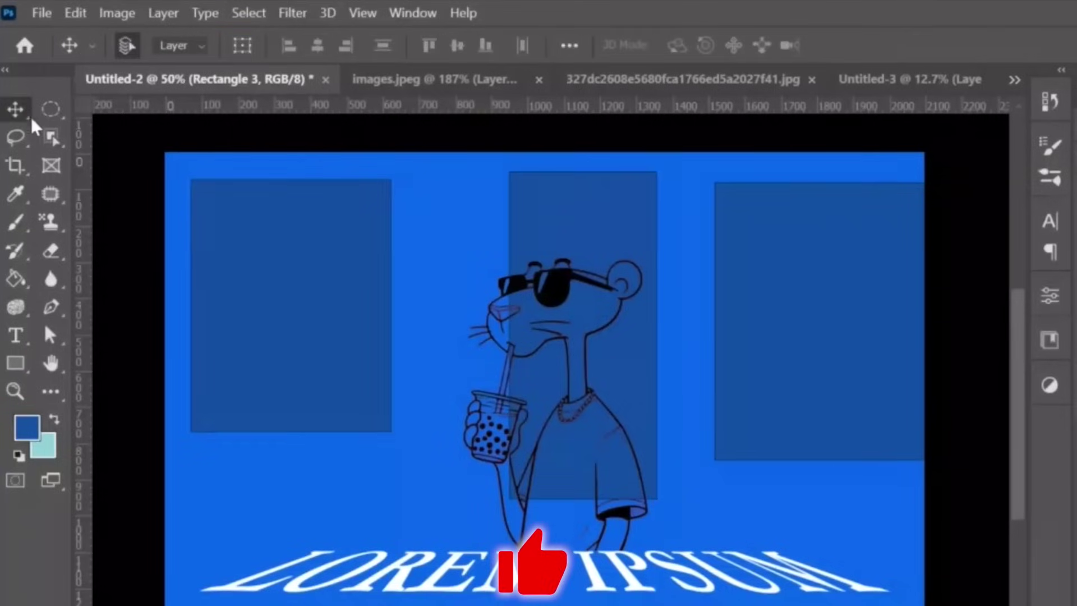
pyautogui.click(215, 244)
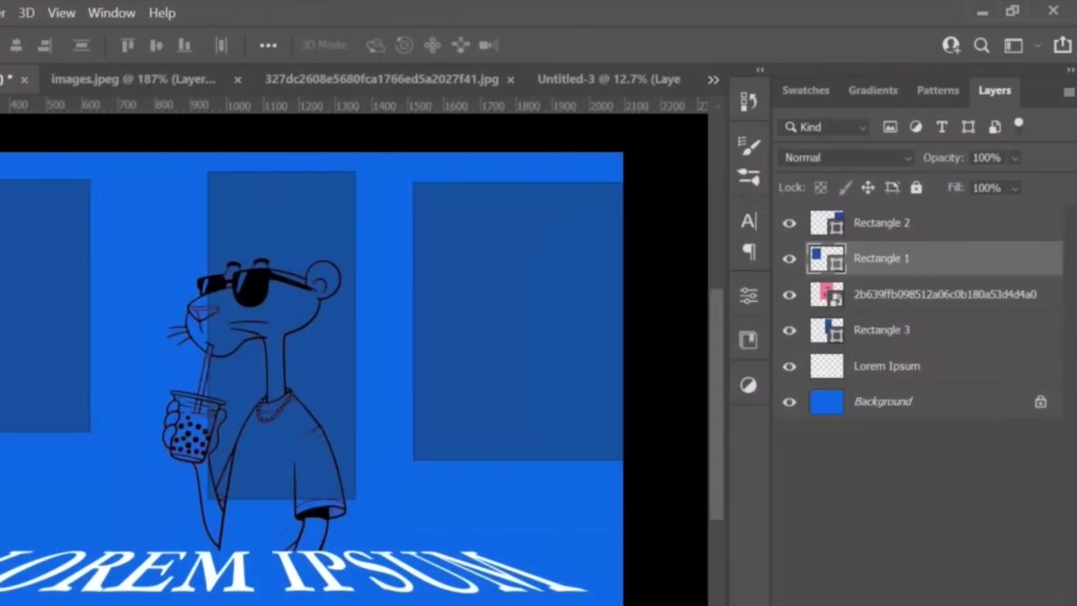
pyautogui.click(877, 224)
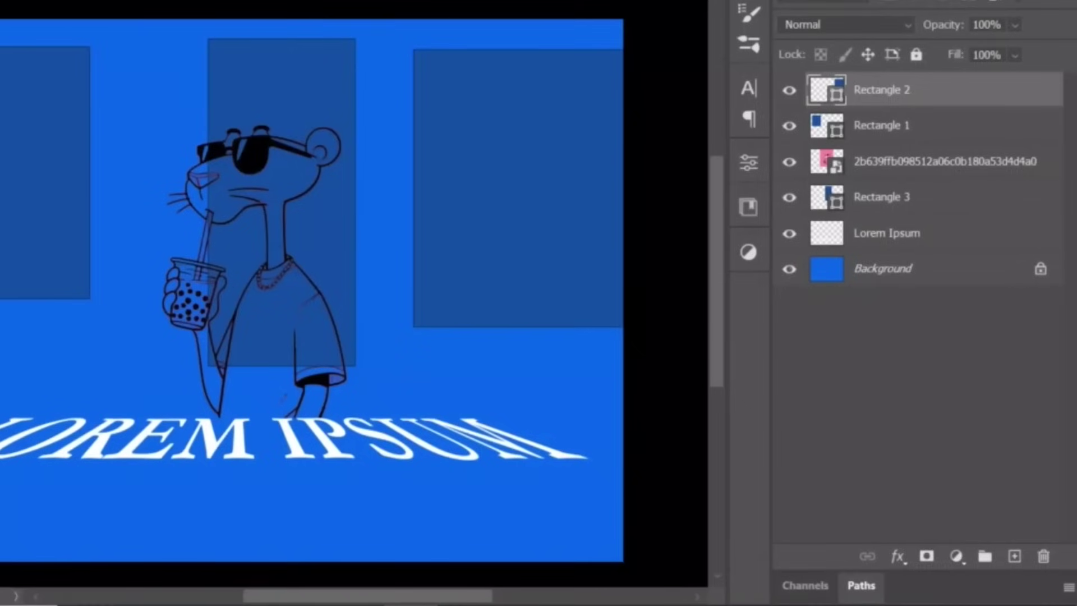
pyautogui.click(908, 561)
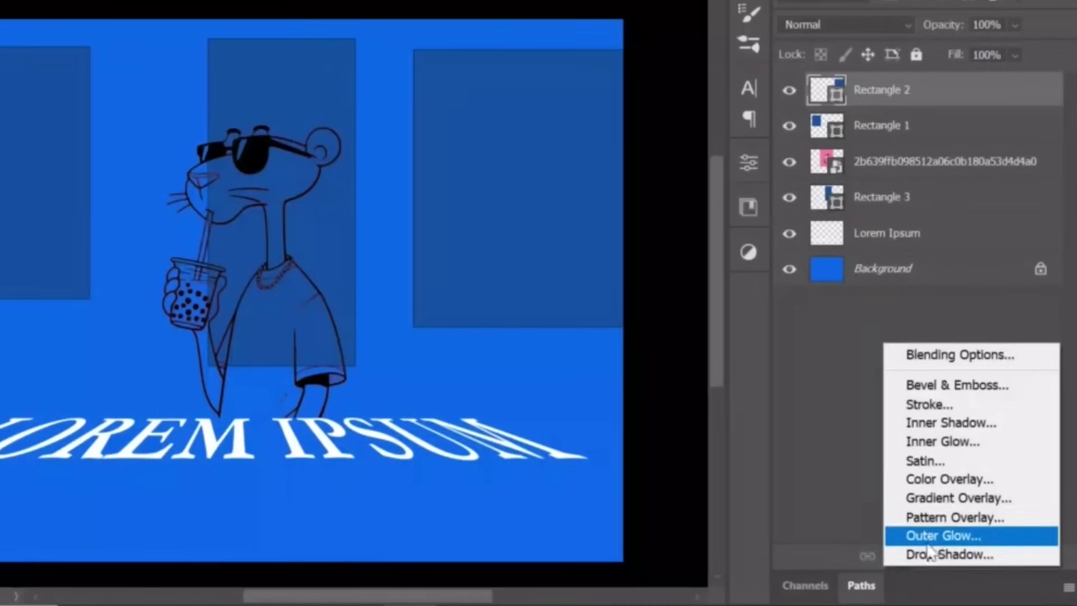
pyautogui.click(911, 496)
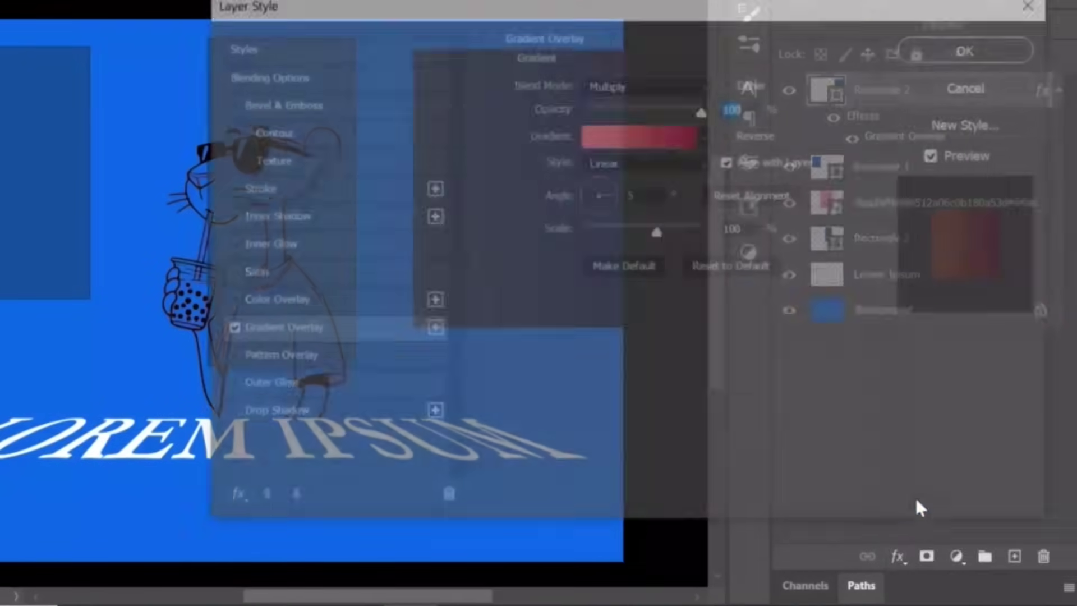
pyautogui.click(702, 135)
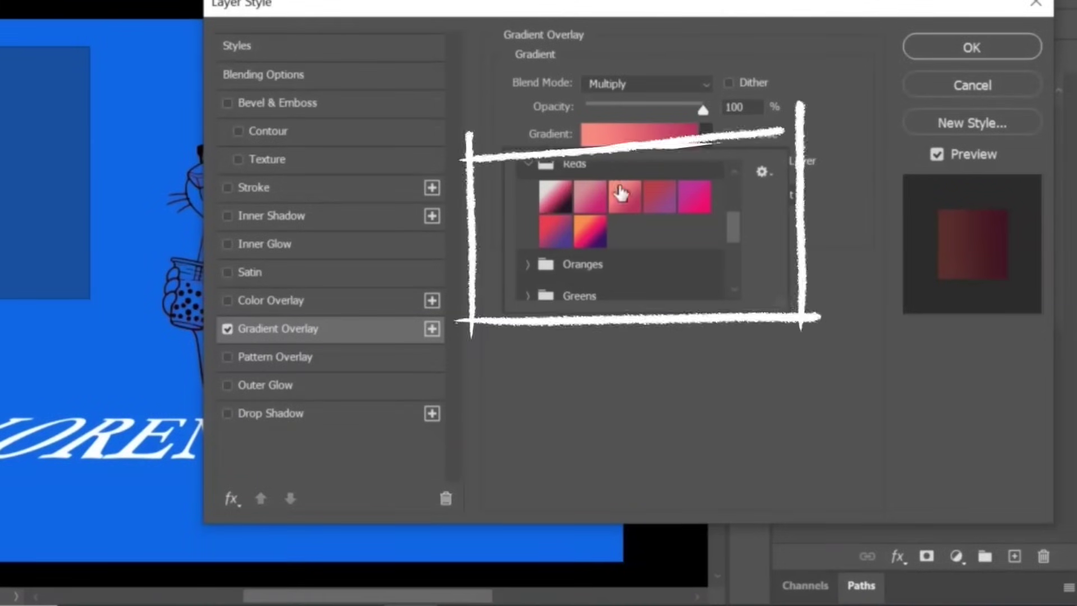
pyautogui.scroll(-4, 576, 271)
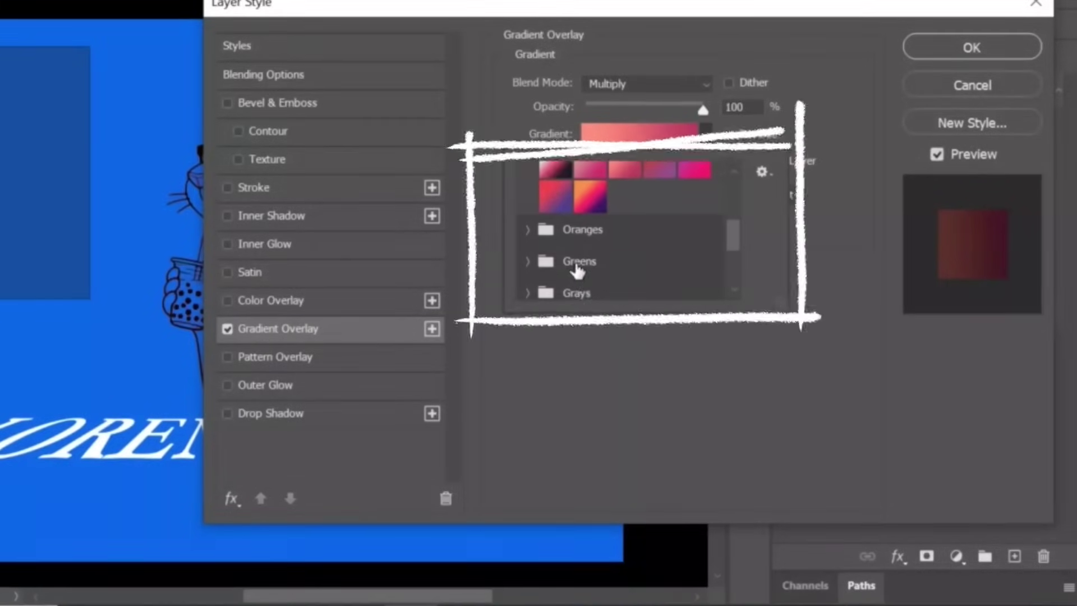
pyautogui.click(583, 270)
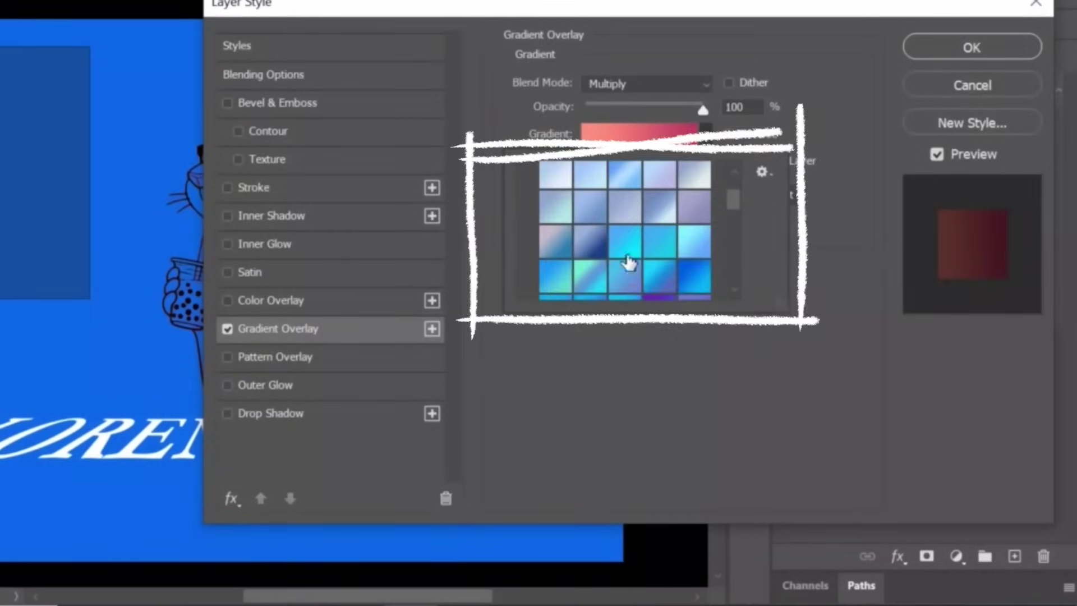
pyautogui.click(626, 242)
pyautogui.click(936, 44)
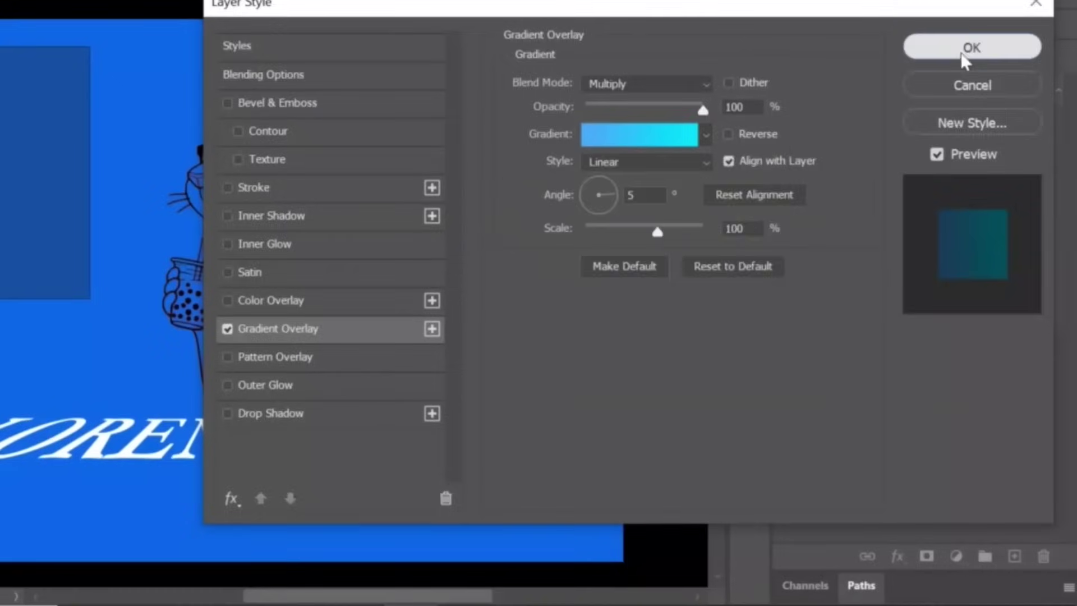
pyautogui.click(948, 49)
# Move Rectangle 2 fully inside the canvas and change its Gradient Overlay style to Diamond after trying Reflected.
pyautogui.moveTo(294, 259)
pyautogui.mouseDown()
pyautogui.moveTo(331, 258)
pyautogui.moveTo(294, 260)
pyautogui.mouseUp()
pyautogui.moveTo(551, 212); pyautogui.dragTo(529, 238)
pyautogui.click(852, 138)
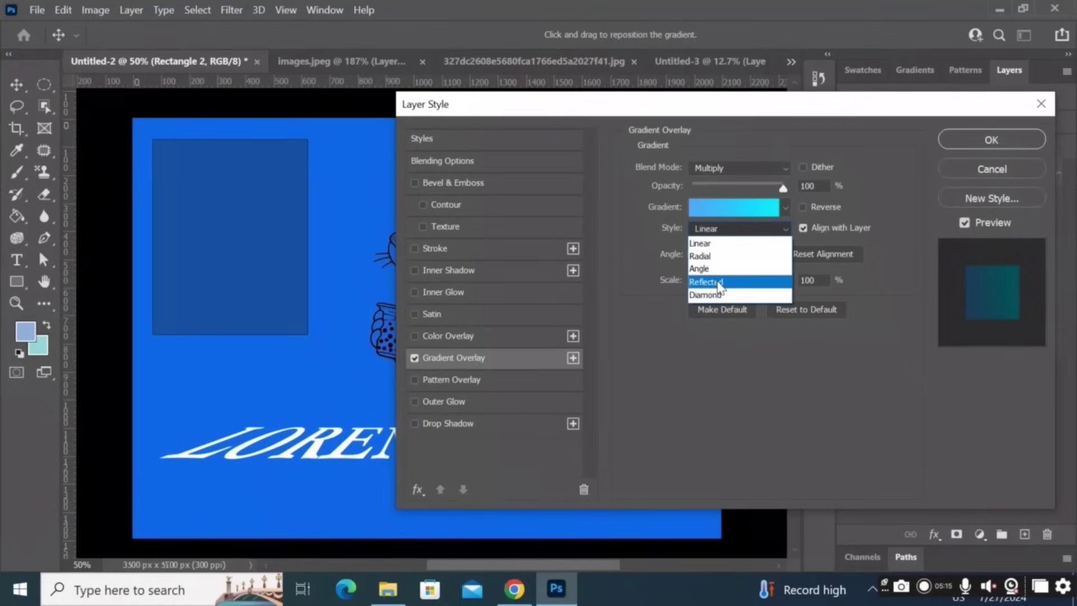
pyautogui.click(720, 282)
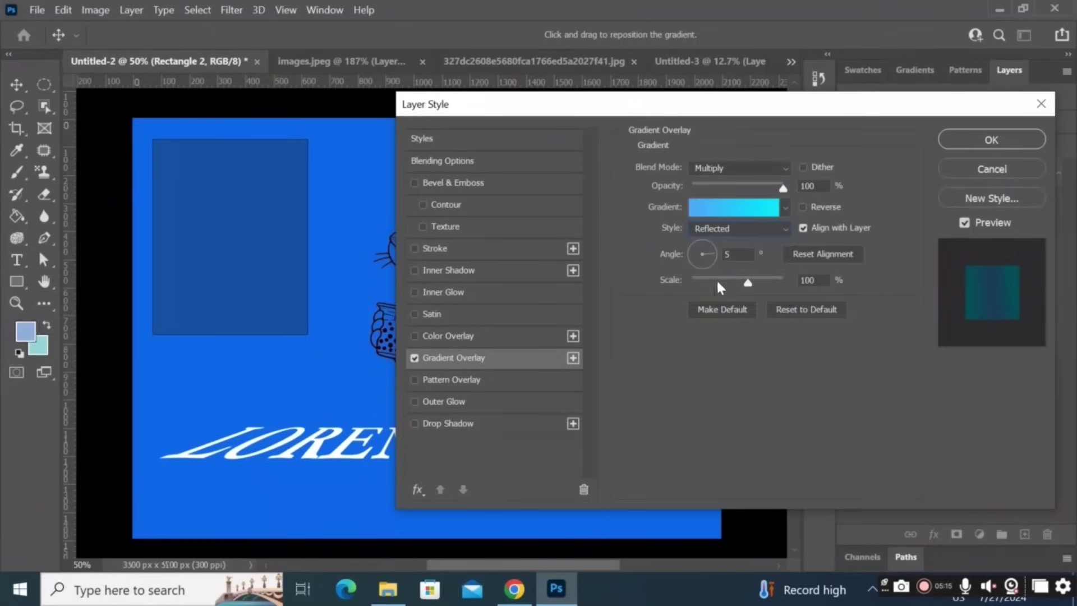
pyautogui.click(740, 228)
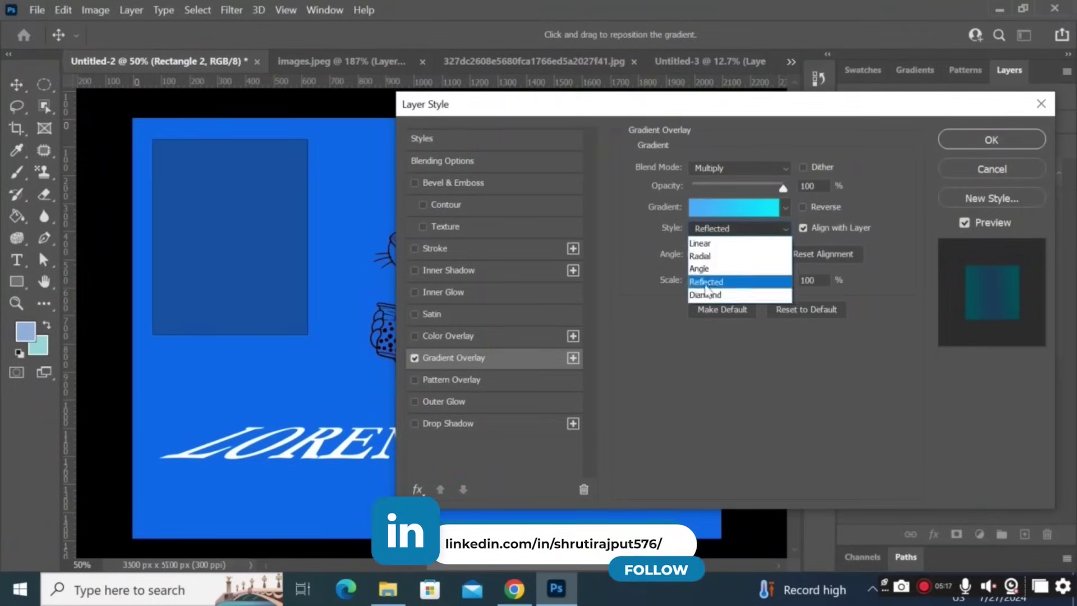
pyautogui.click(706, 296)
pyautogui.click(992, 139)
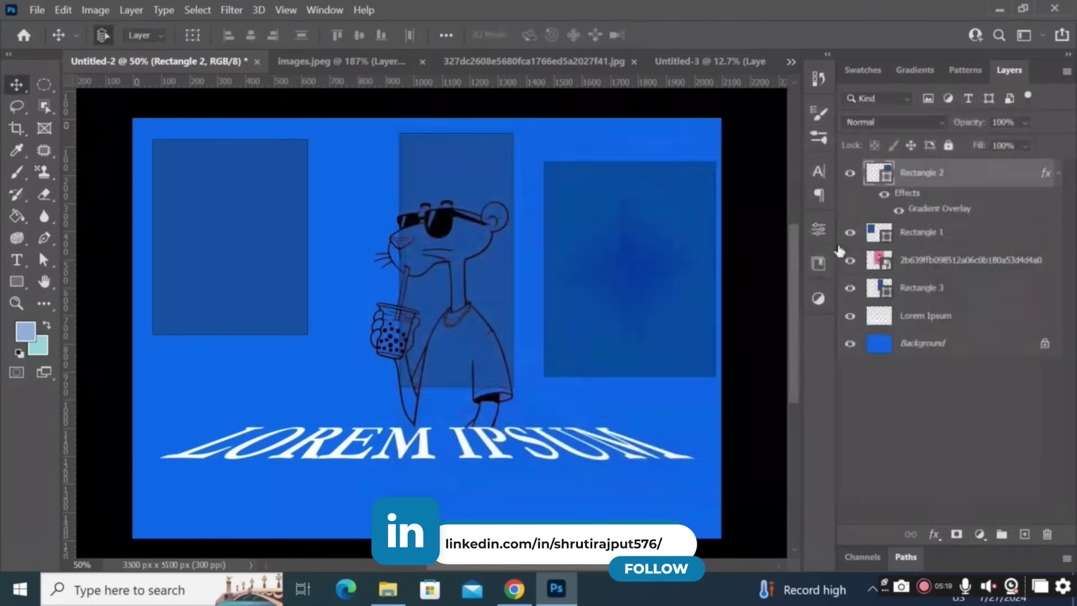
# Shift Rectangle 2 closer to the character and set its Gradient Overlay blend mode to Normal.
pyautogui.moveTo(649, 241); pyautogui.dragTo(620, 257)
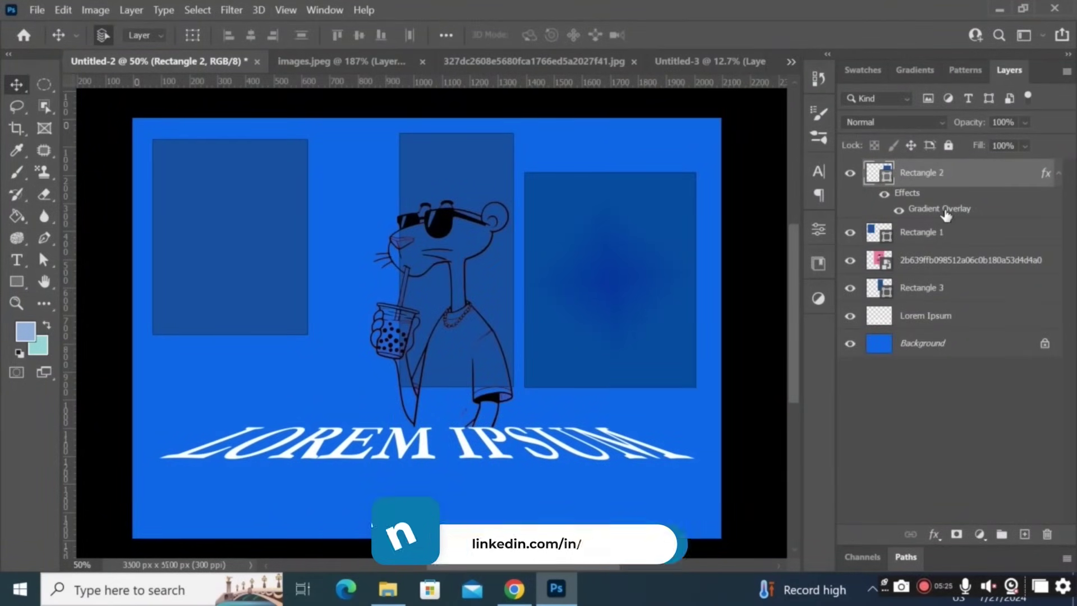
pyautogui.doubleClick(920, 215)
pyautogui.click(767, 169)
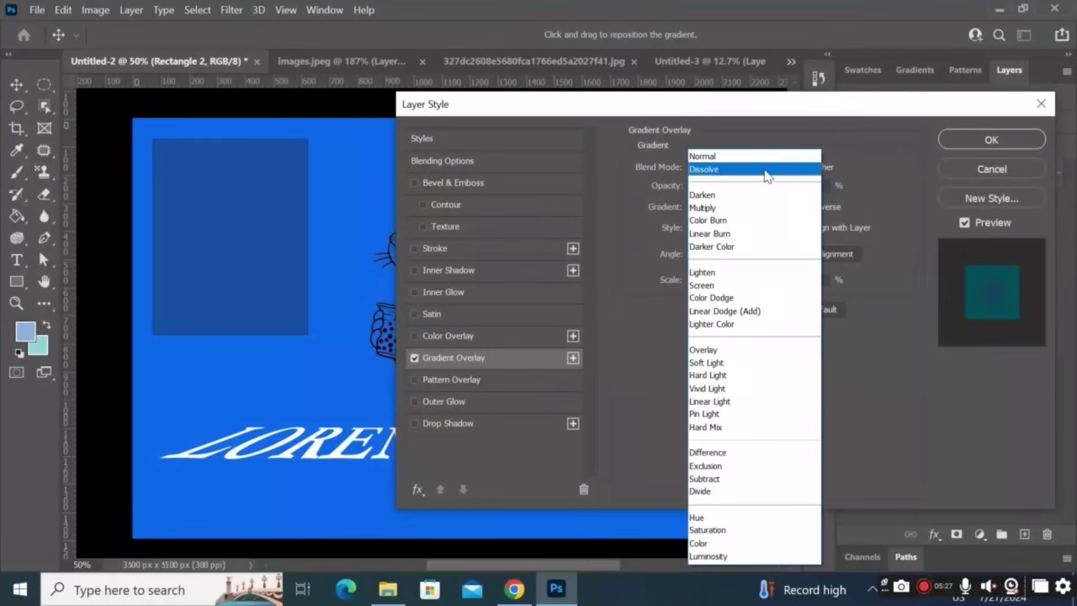
pyautogui.click(725, 156)
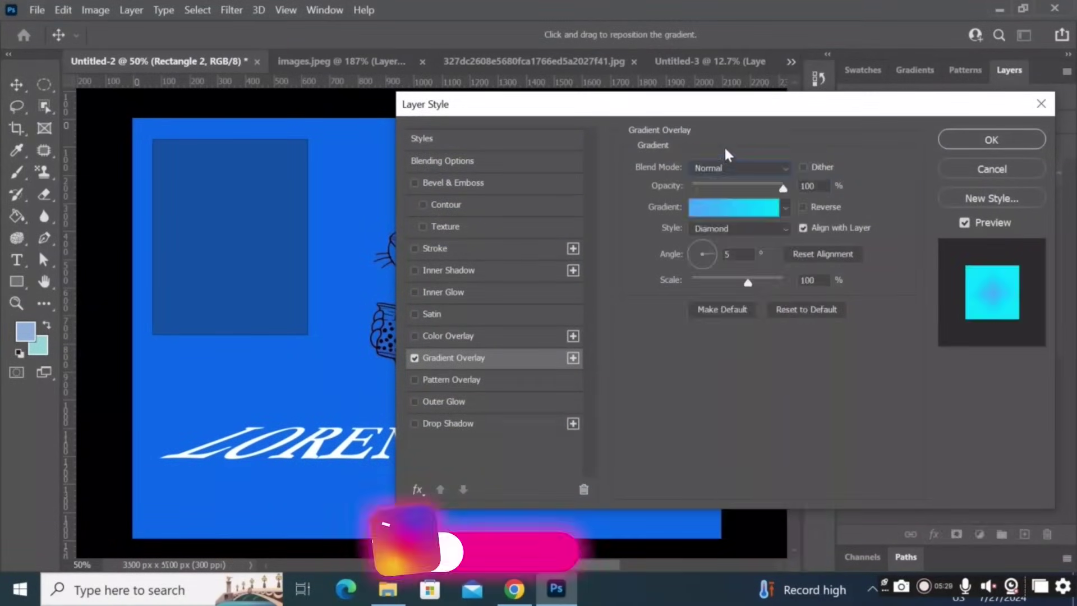
pyautogui.click(994, 139)
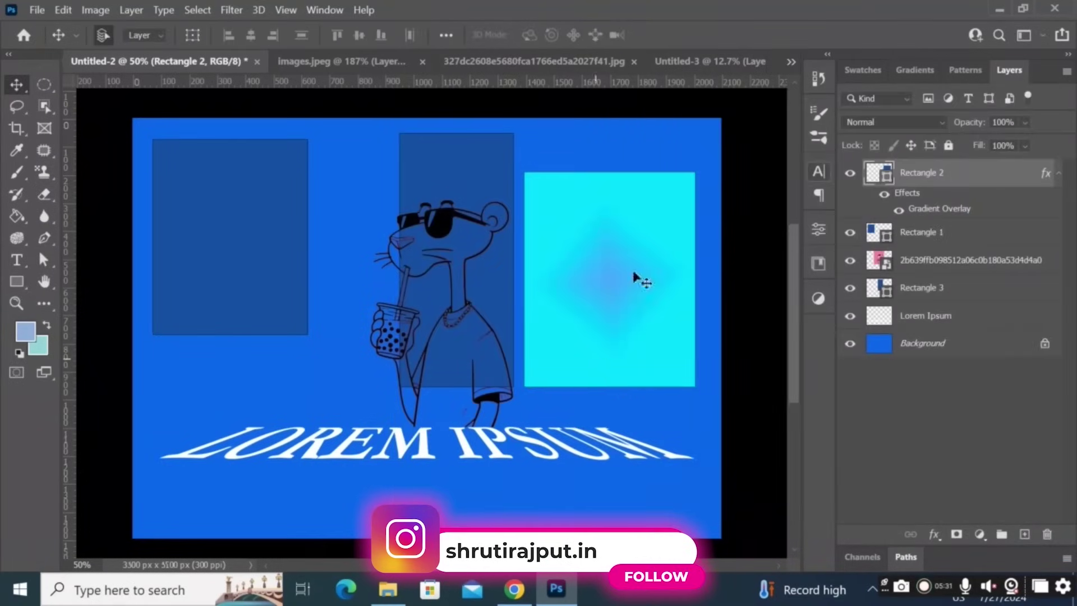
# Move the cyan rectangle back toward the canvas's right edge and shift the character slightly to the left.
pyautogui.moveTo(595, 278); pyautogui.dragTo(615, 266)
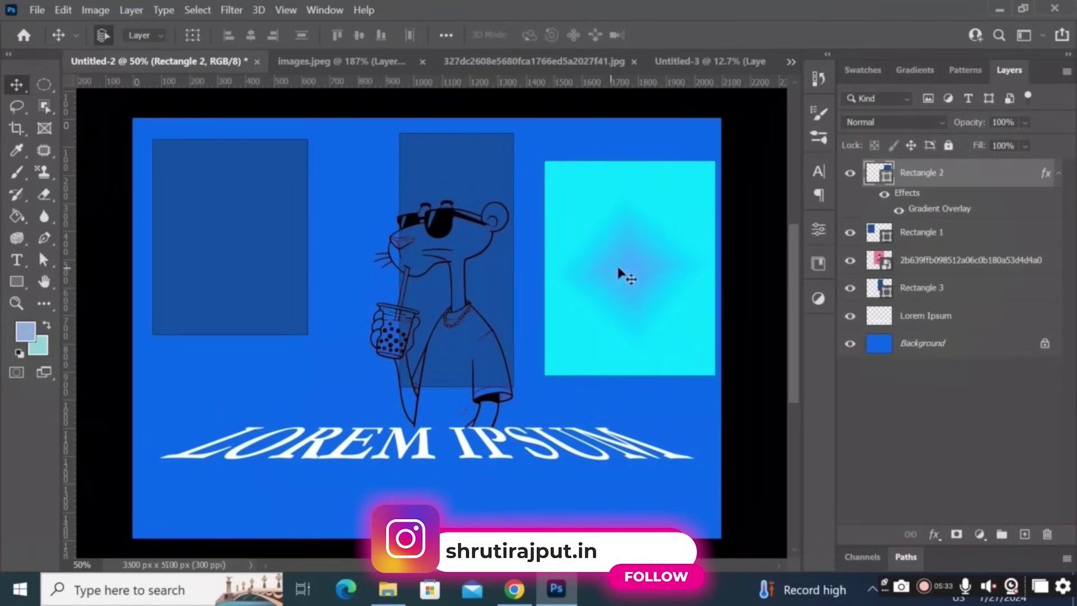
pyautogui.moveTo(482, 408); pyautogui.dragTo(453, 398)
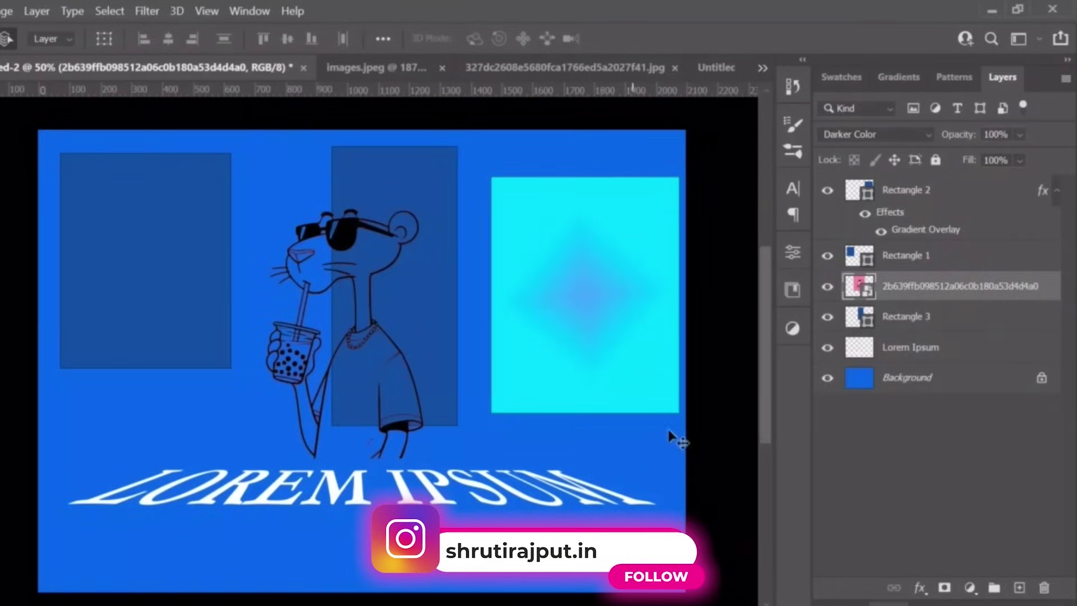
# Change Rectangle 2's Gradient Overlay to the preset gradient running from medium blue to very pale blue.
pyautogui.moveTo(657, 443); pyautogui.dragTo(315, 449)
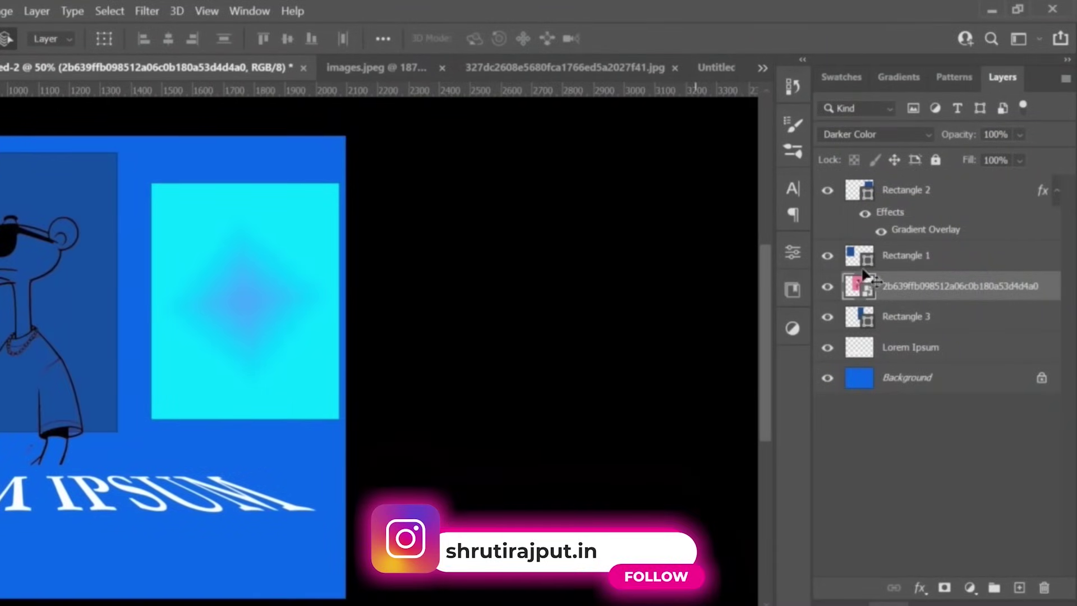
pyautogui.doubleClick(911, 230)
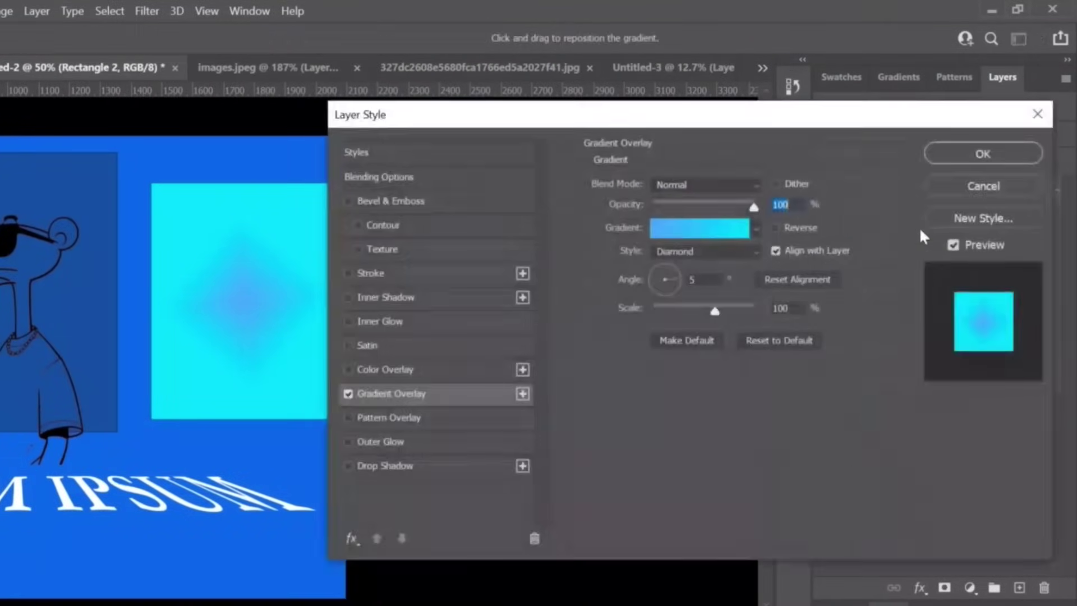
pyautogui.click(757, 227)
pyautogui.click(732, 284)
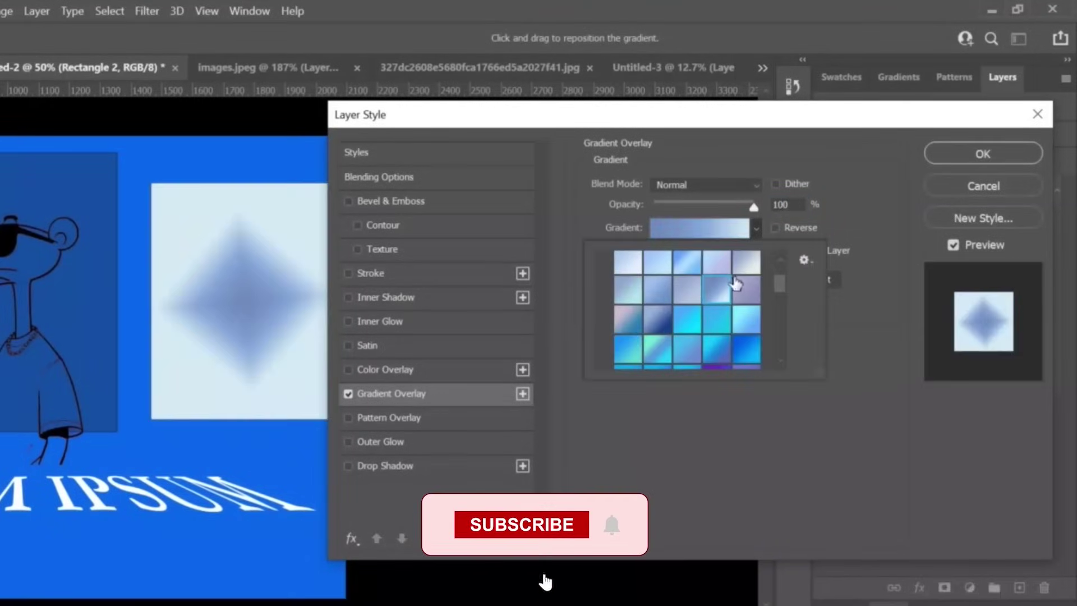